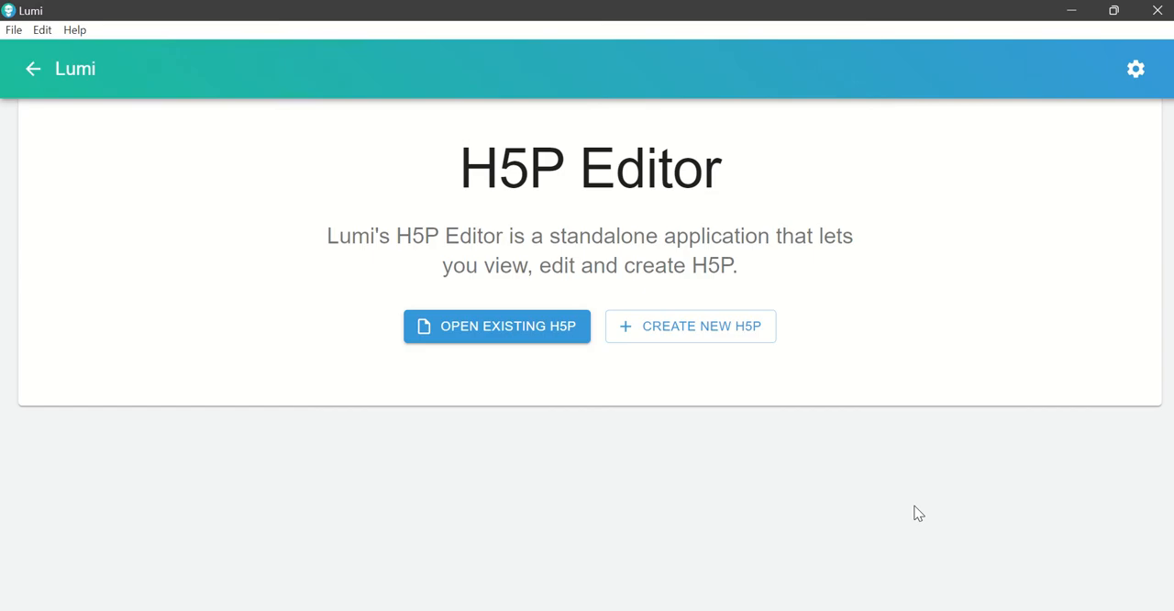
# Step: Create a new H5P file and search the content types for "Interactive"
pyautogui.click(719, 340)
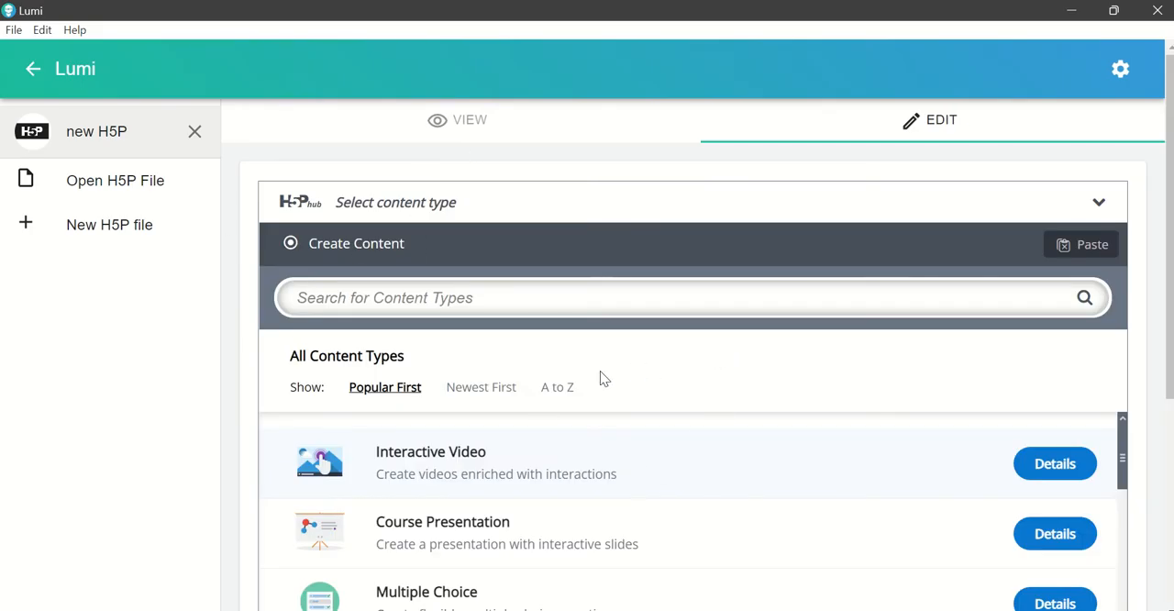
pyautogui.click(351, 300)
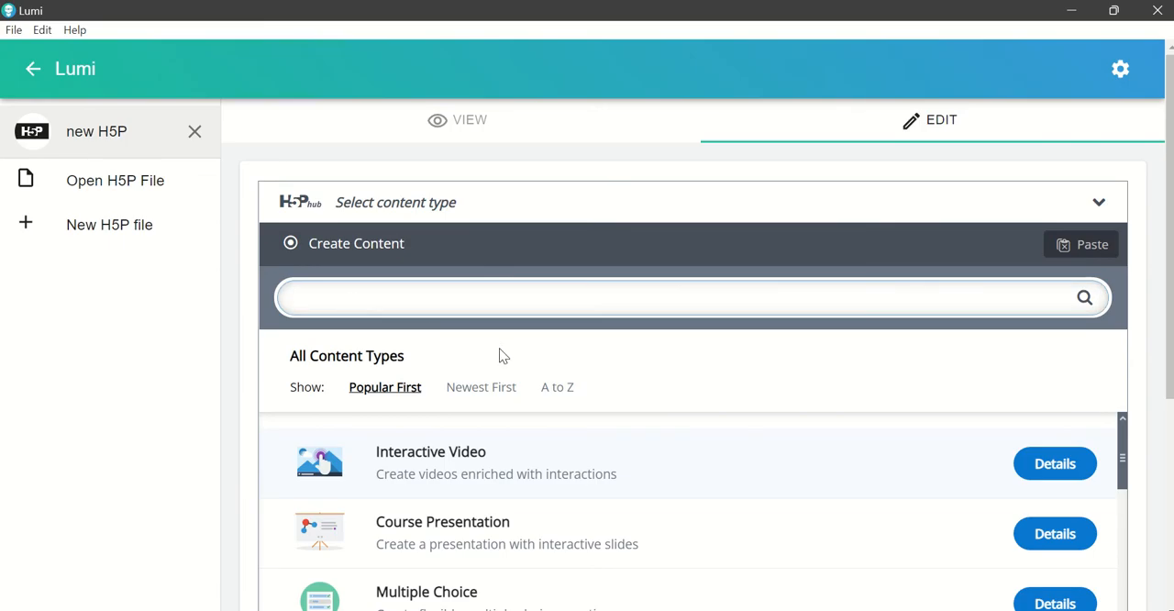
pyautogui.write('Inetr')
pyautogui.press('BackSpace')
pyautogui.press('BackSpace')
pyautogui.press('BackSpace')
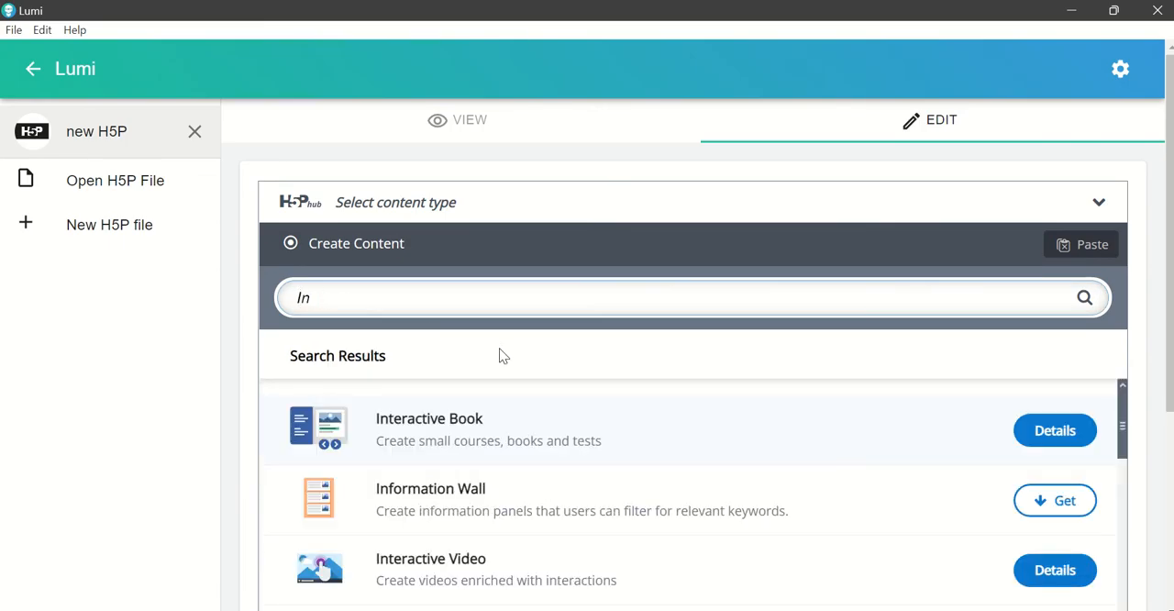
pyautogui.write('teractiv')
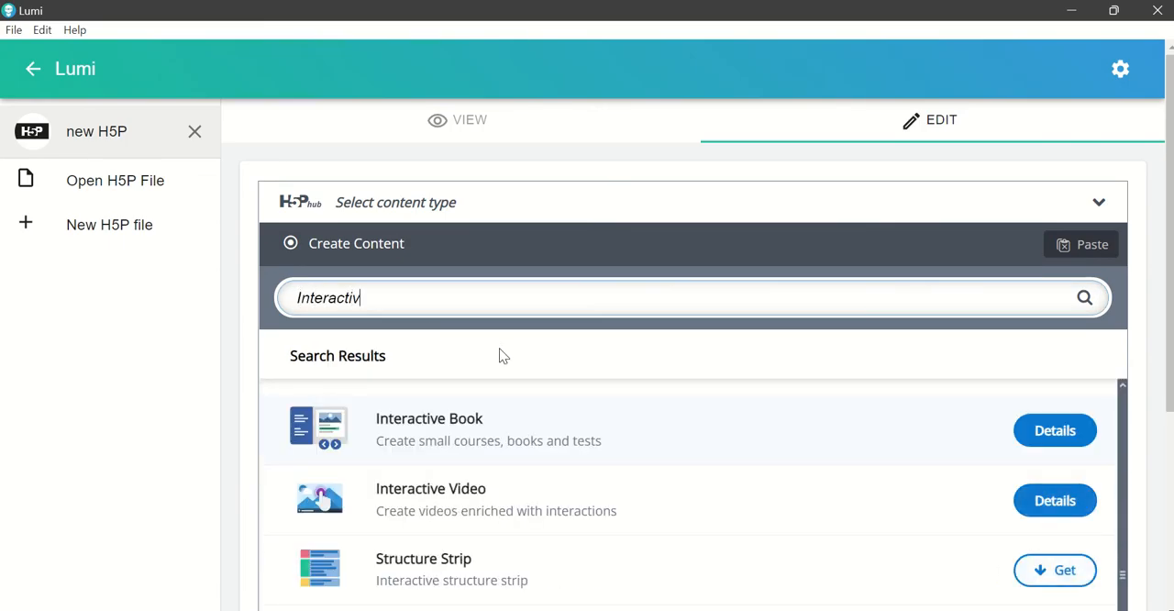
pyautogui.write('e')
# Step: View the details of the Interactive Book content type and use it for the new file
pyautogui.click(1055, 431)
pyautogui.scroll(-3, 1074, 441)
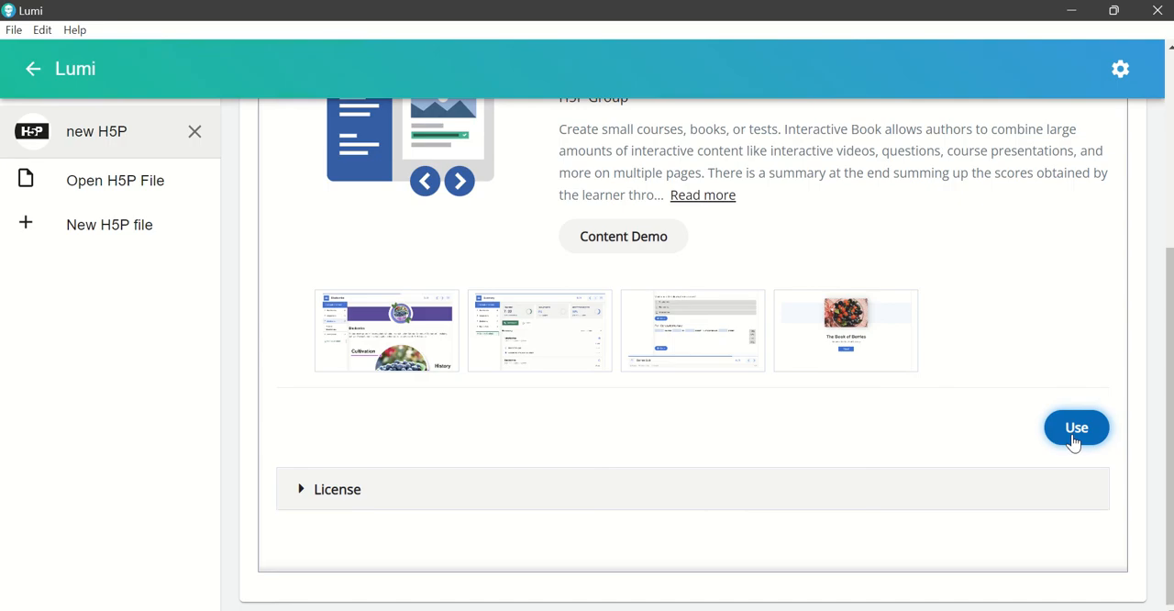
pyautogui.click(1074, 441)
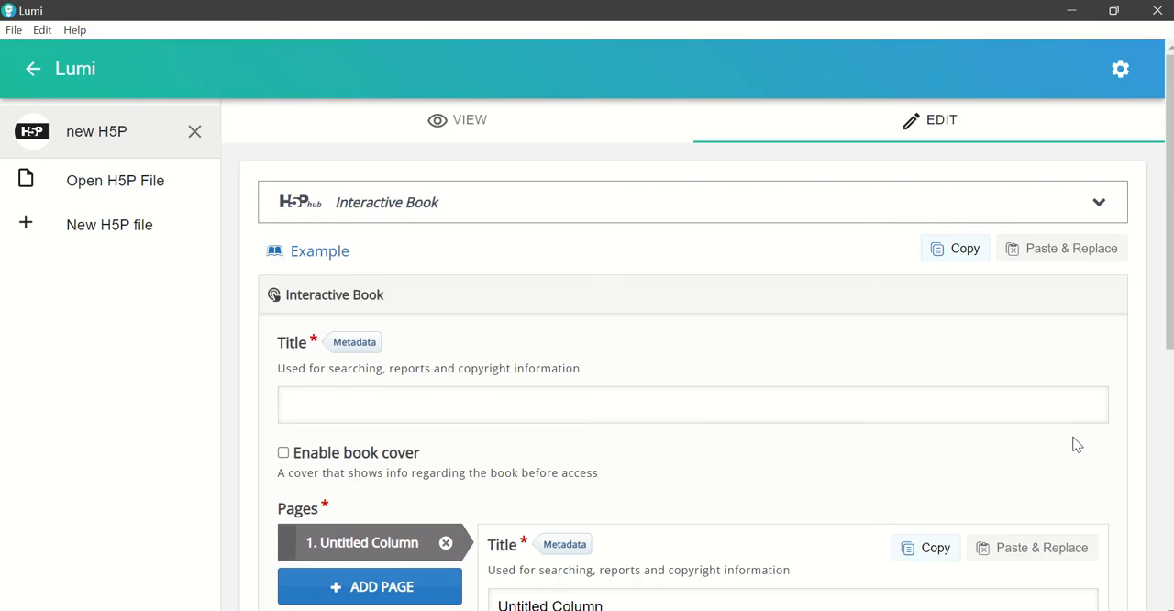
# Step: Title the interactive book "Unit I" and enable its book cover
pyautogui.click(515, 409)
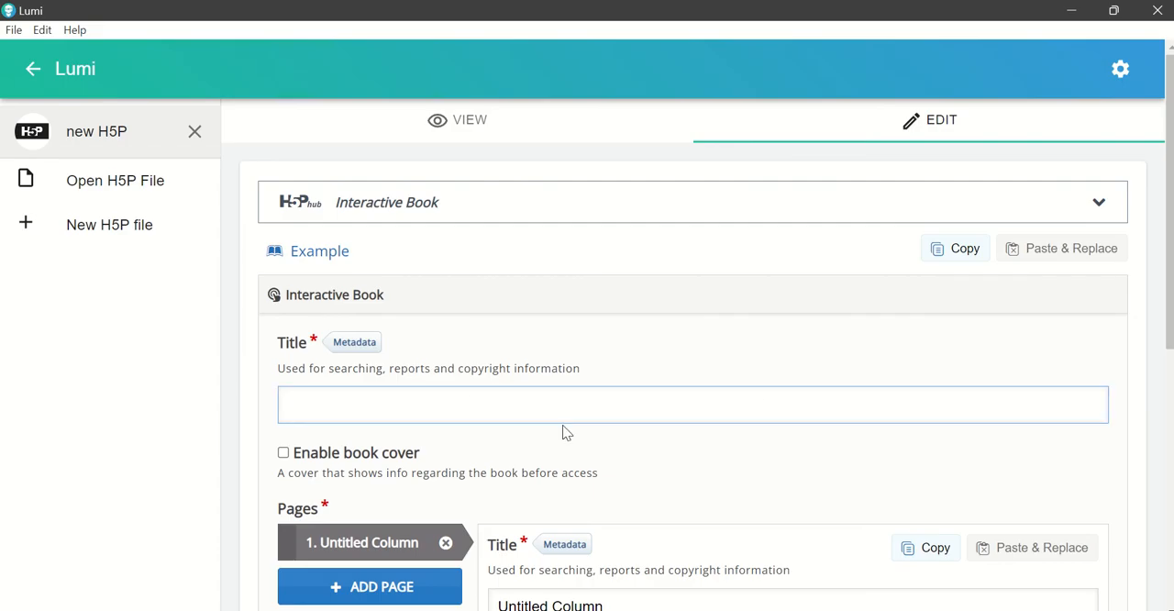
pyautogui.write('Unit I')
pyautogui.scroll(-1, 674, 378)
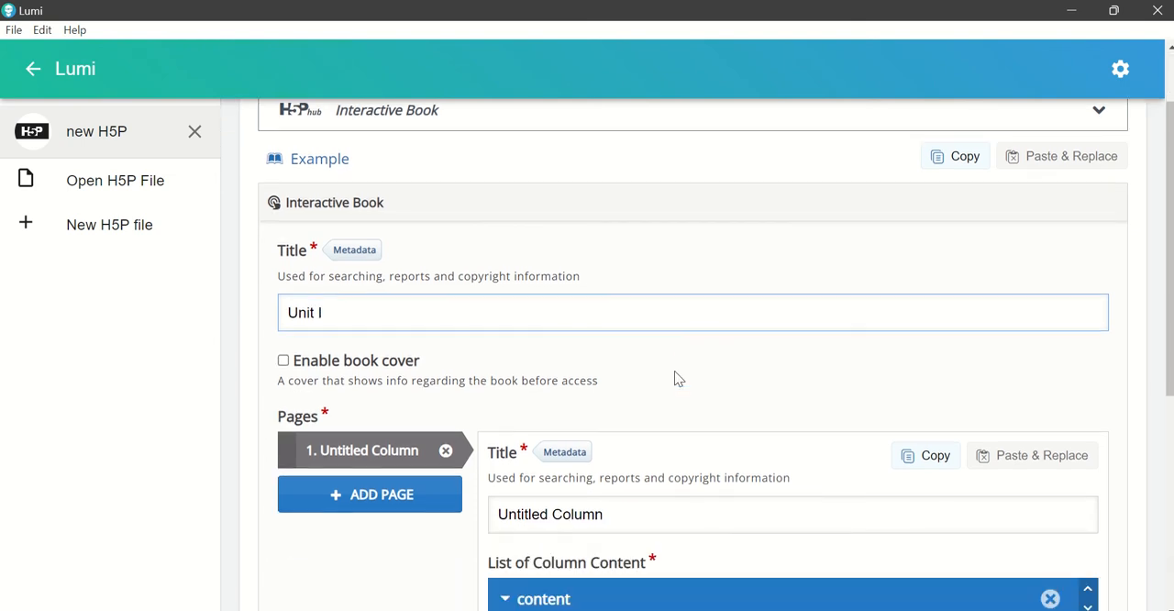
pyautogui.click(284, 361)
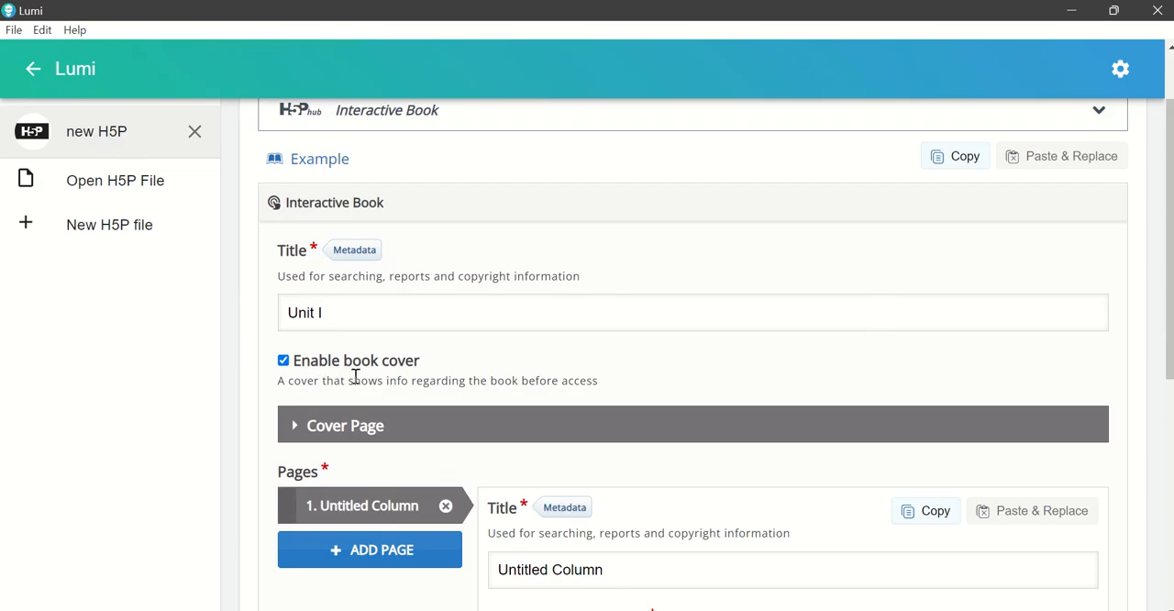
# Step: Expand the Cover Page settings and open the cover description for editing
pyautogui.scroll(-1, 375, 381)
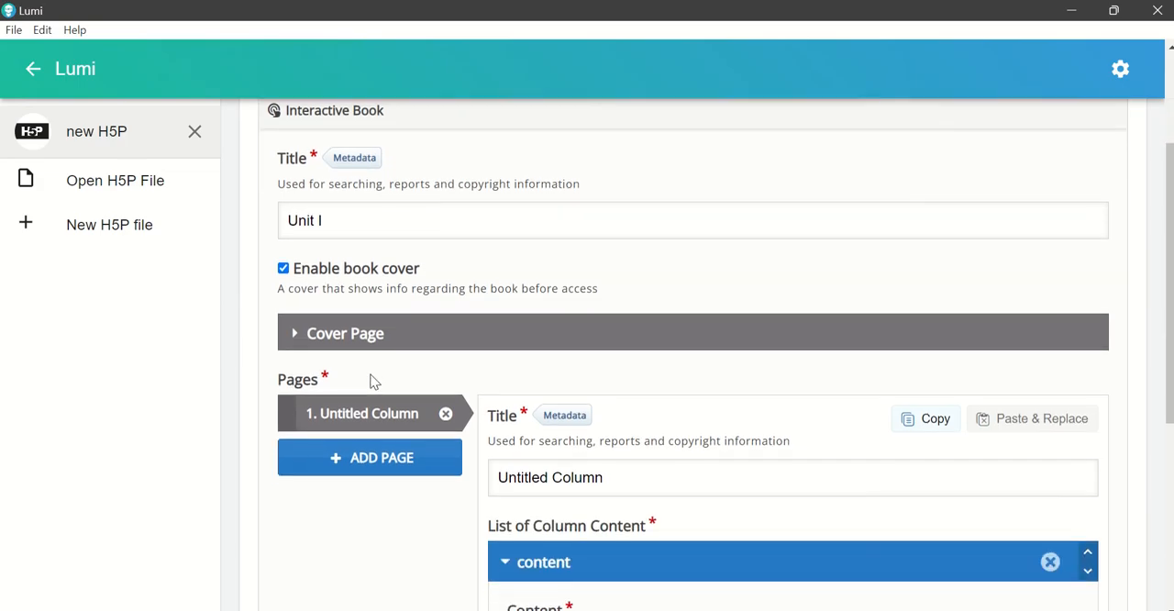
pyautogui.click(294, 335)
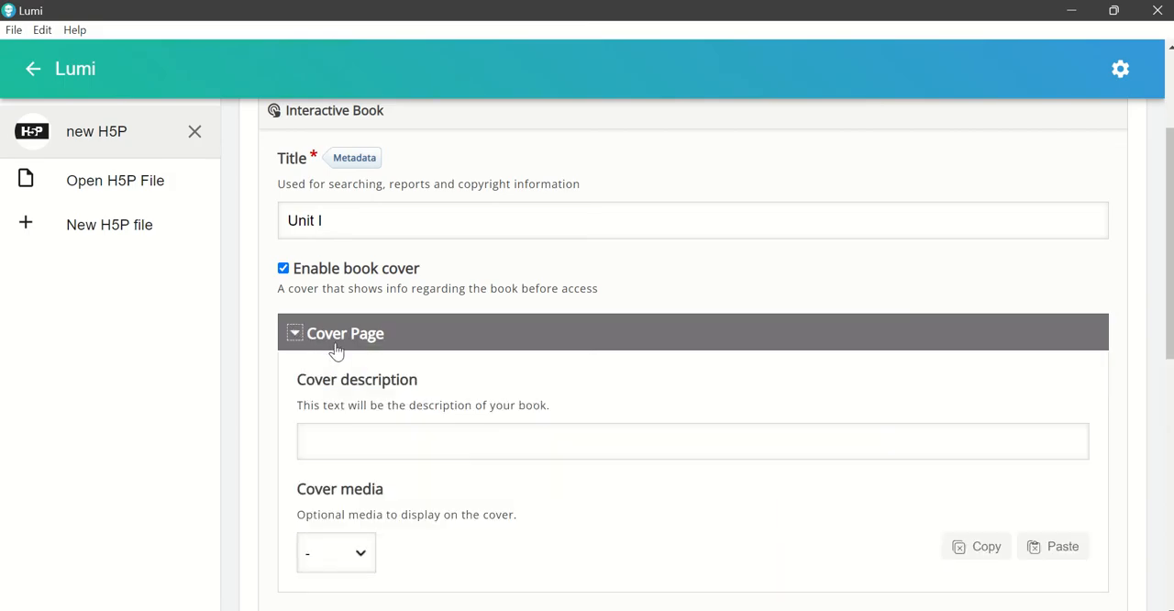
pyautogui.scroll(-1, 304, 352)
pyautogui.click(672, 353)
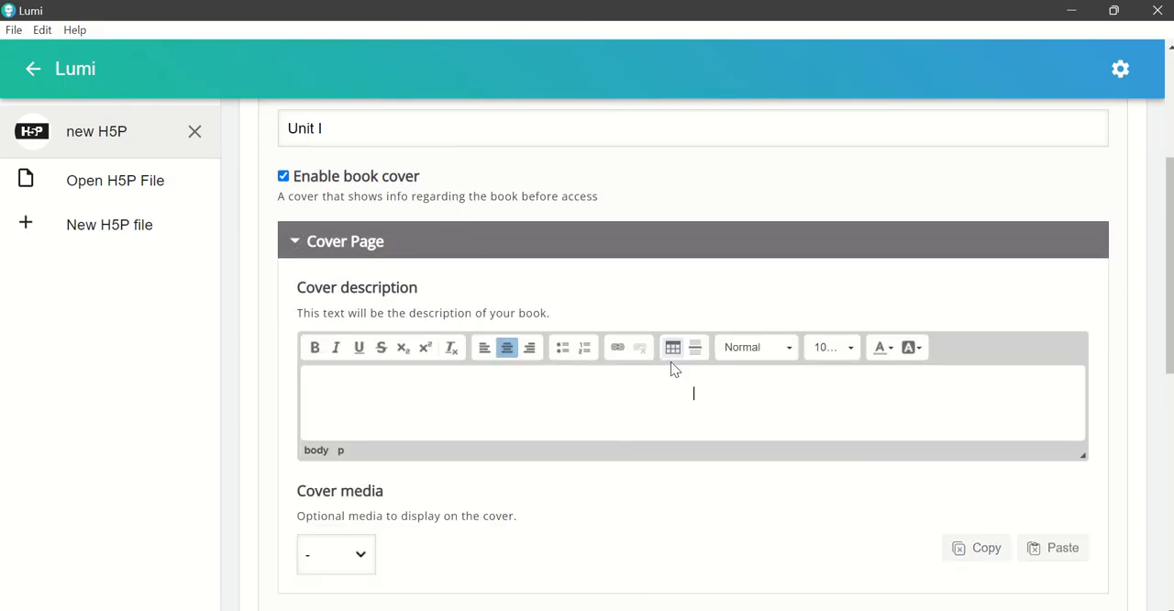
# Step: Switch to the Word document and copy the title and Focus Points block at its beginning
pyautogui.moveTo(782, 585)
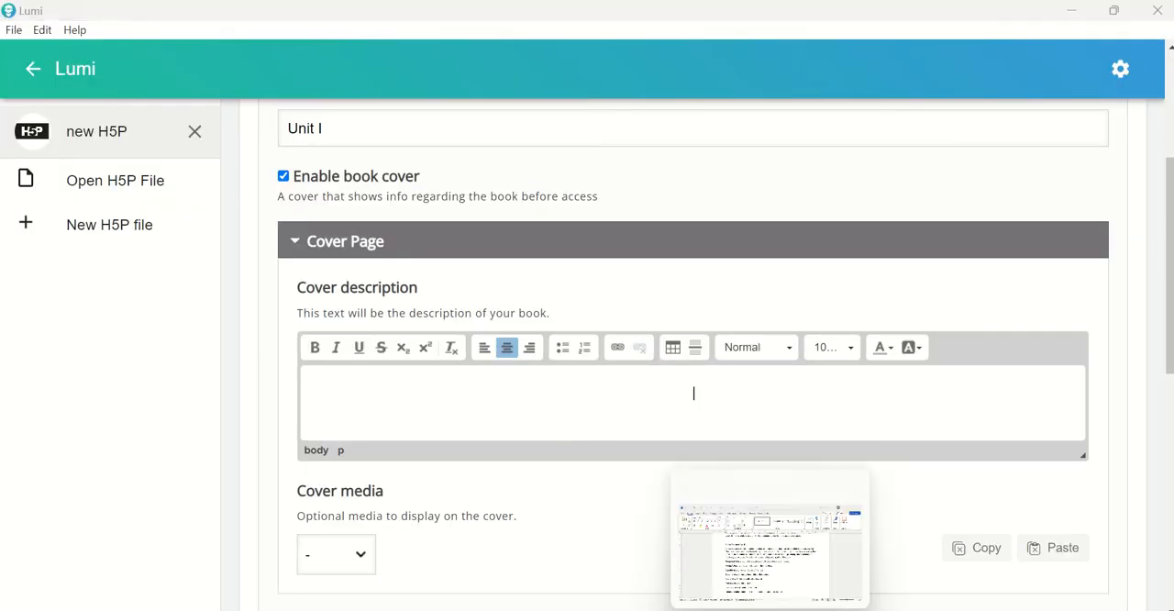
pyautogui.click(771, 574)
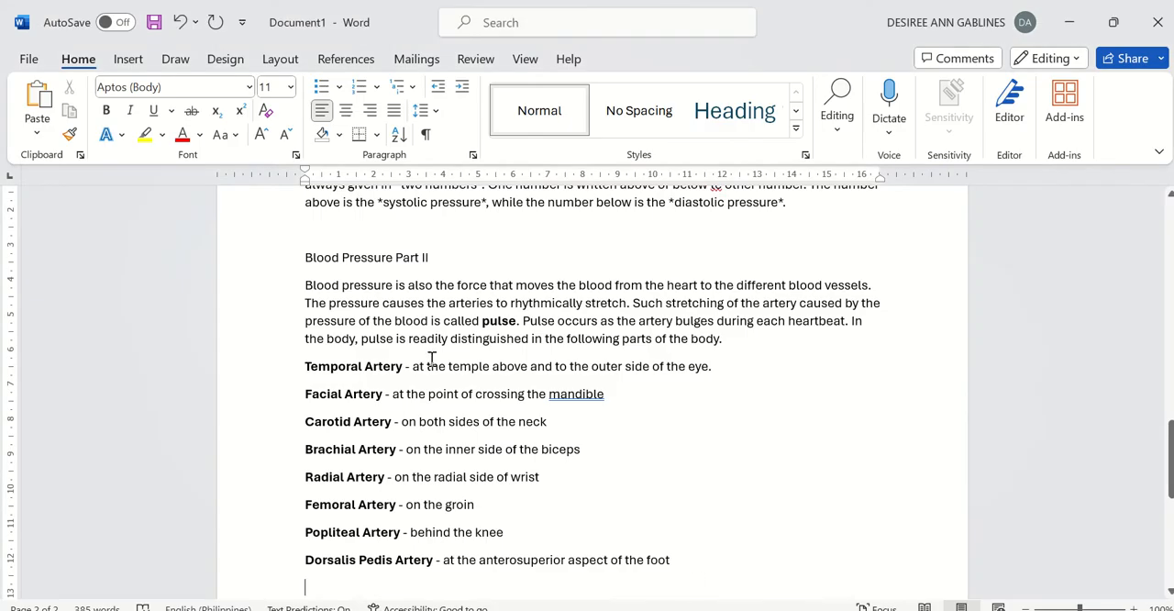
pyautogui.scroll(15, 431, 358)
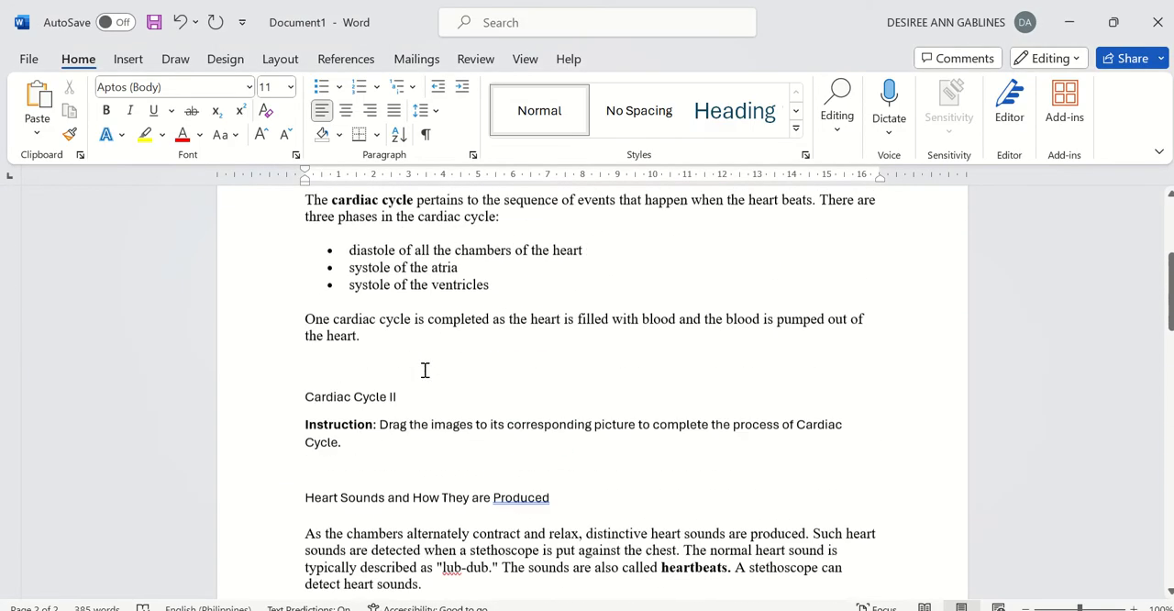
pyautogui.scroll(7, 425, 369)
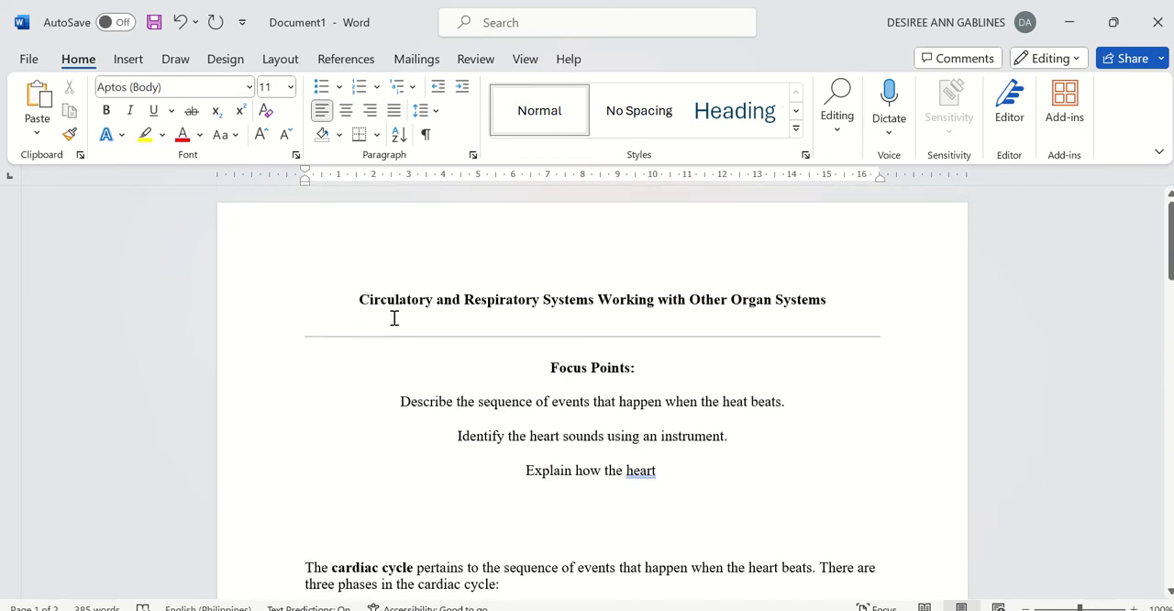
pyautogui.moveTo(394, 319); pyautogui.dragTo(694, 472)
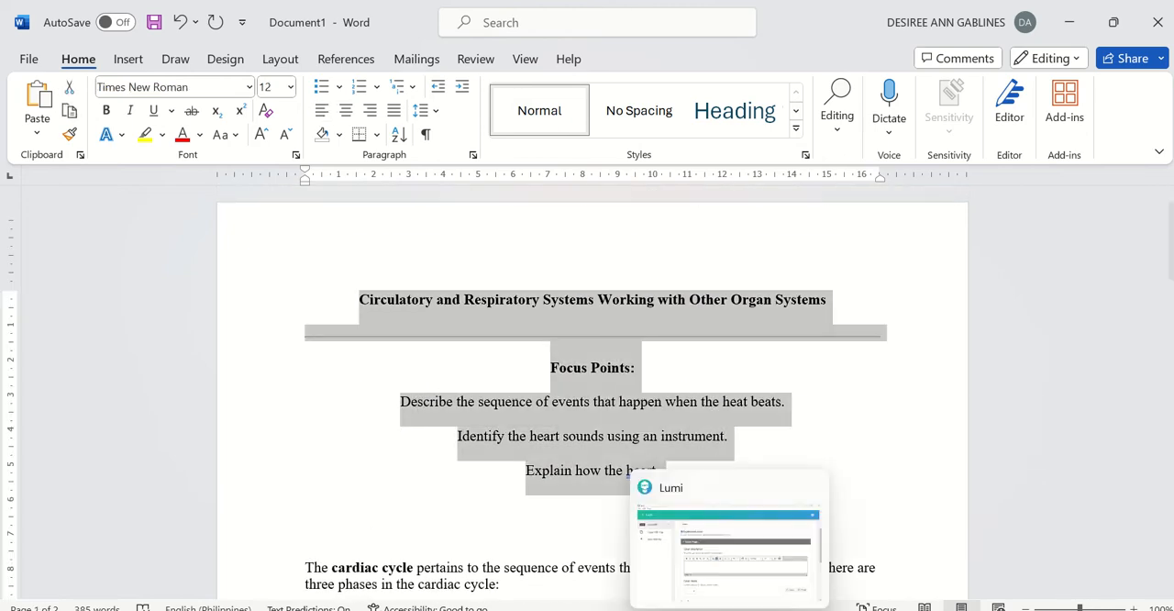
# Step: Return to Lumi and paste the copied title and Focus Points once into the cover description
pyautogui.click(730, 608)
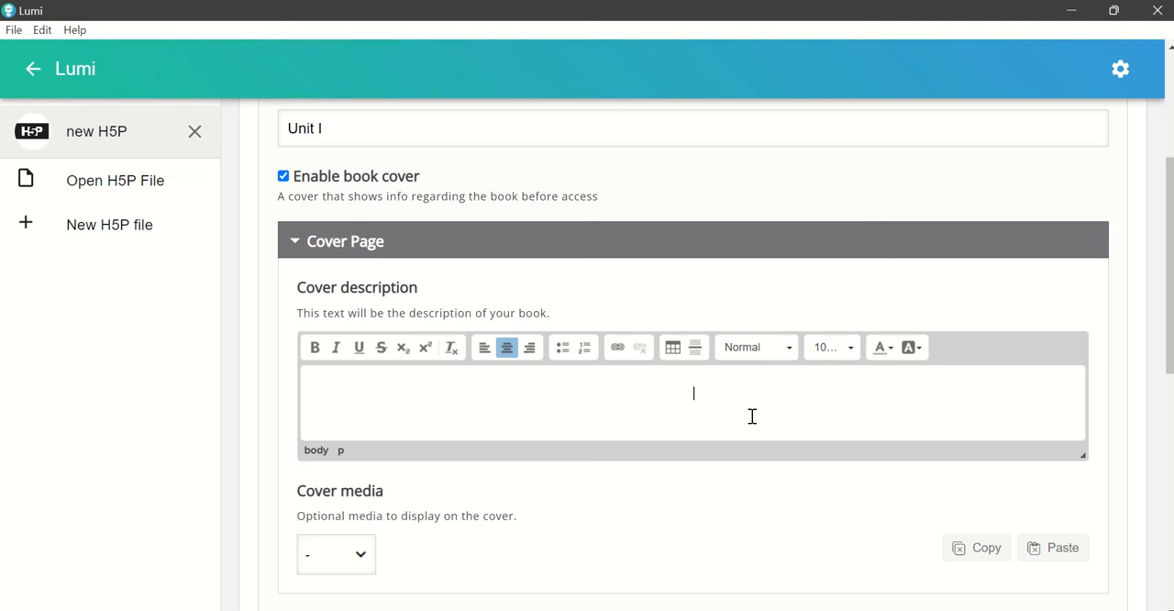
pyautogui.write('Circulatory and Respiratory Systems Working with Other Organ Systems Focus Points: Describe the sequence of events that happen when the heat beats. Identify the heart sounds using an instrument. Explain how the heart')
pyautogui.write('Circulatory and Respiratory Systems Working with Other Organ Systems Focus Points: Describe the sequence of events that happen when the heat beats. Identify the heart sounds using an instrument. Explain how the heart')
pyautogui.hotkey('ctrl', 'z')
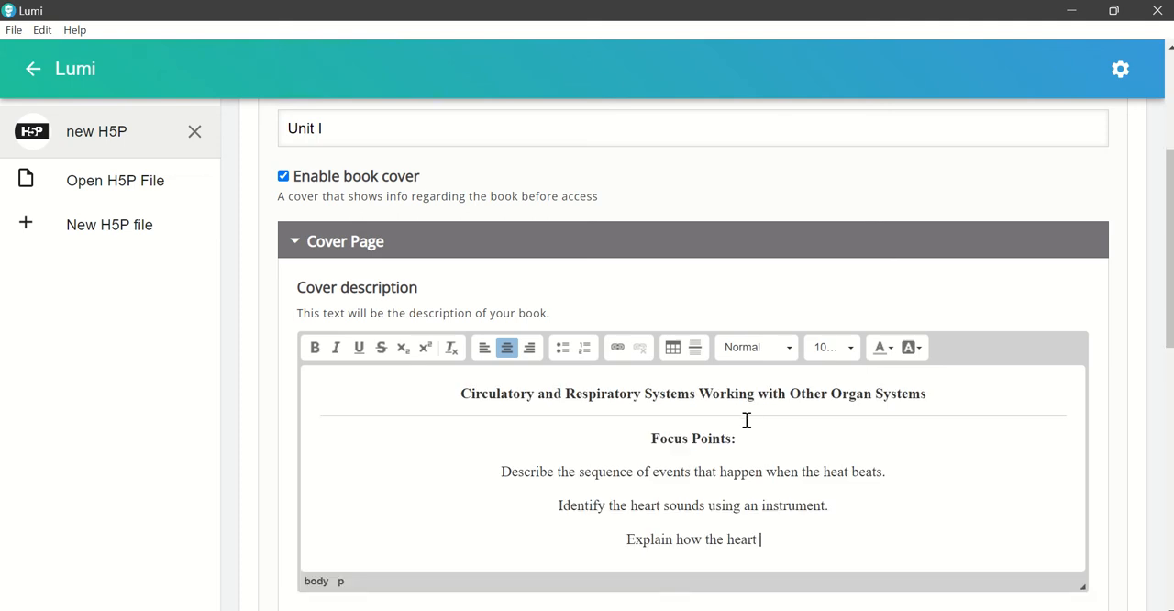
pyautogui.click(769, 441)
# Step: Replace the heading line in the cover description with a single horizontal line above the existing one
pyautogui.scroll(-1, 785, 452)
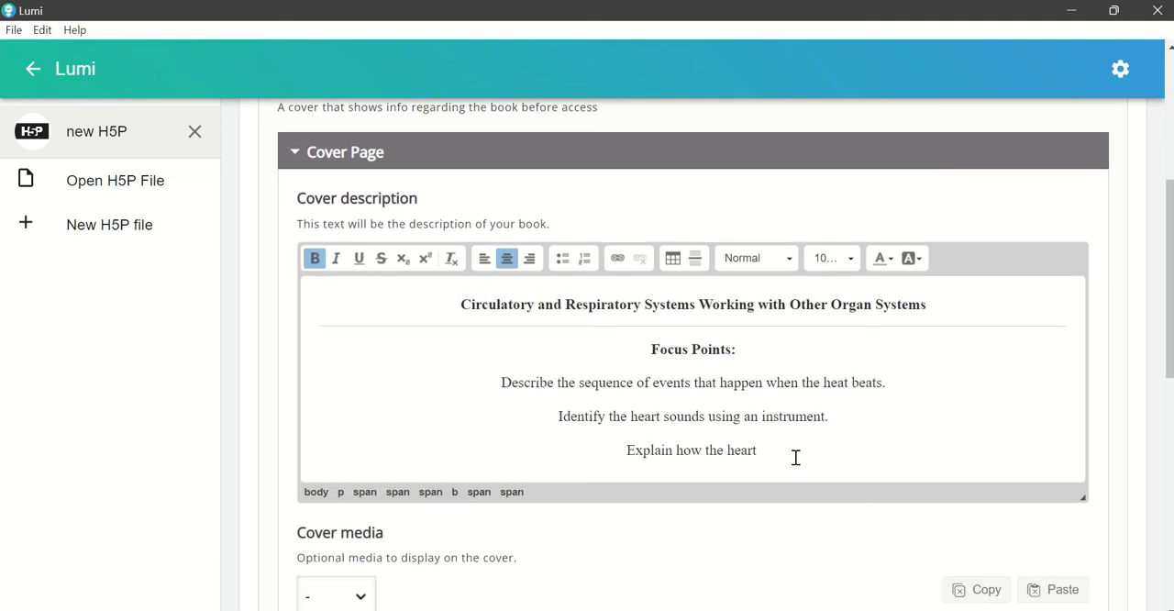
pyautogui.click(462, 304)
pyautogui.moveTo(459, 304); pyautogui.dragTo(939, 312)
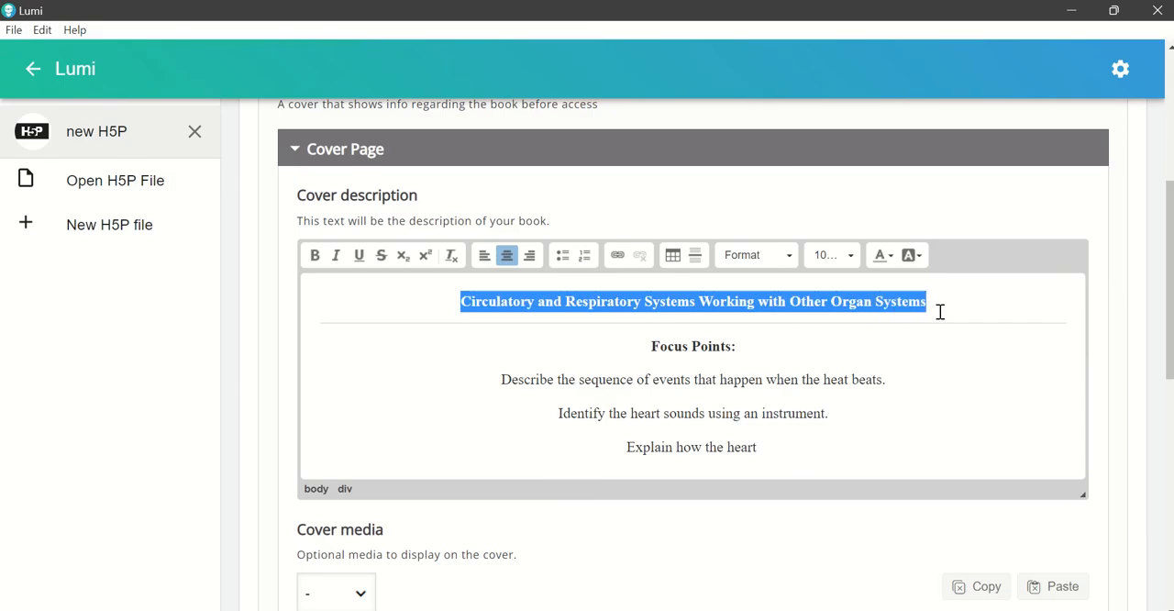
pyautogui.click(695, 255)
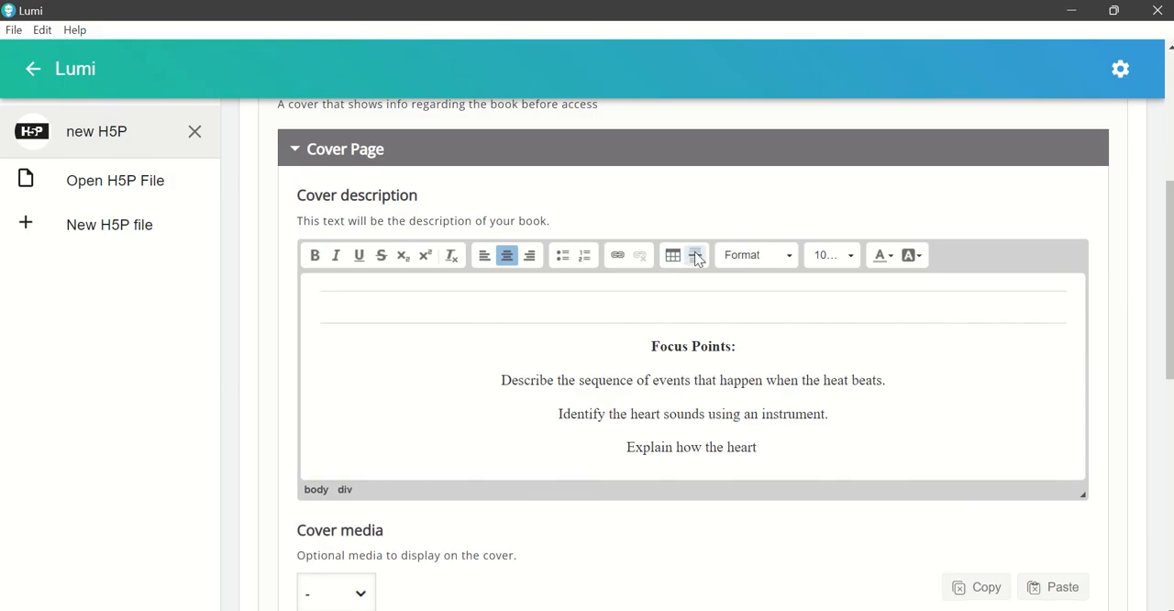
pyautogui.click(696, 255)
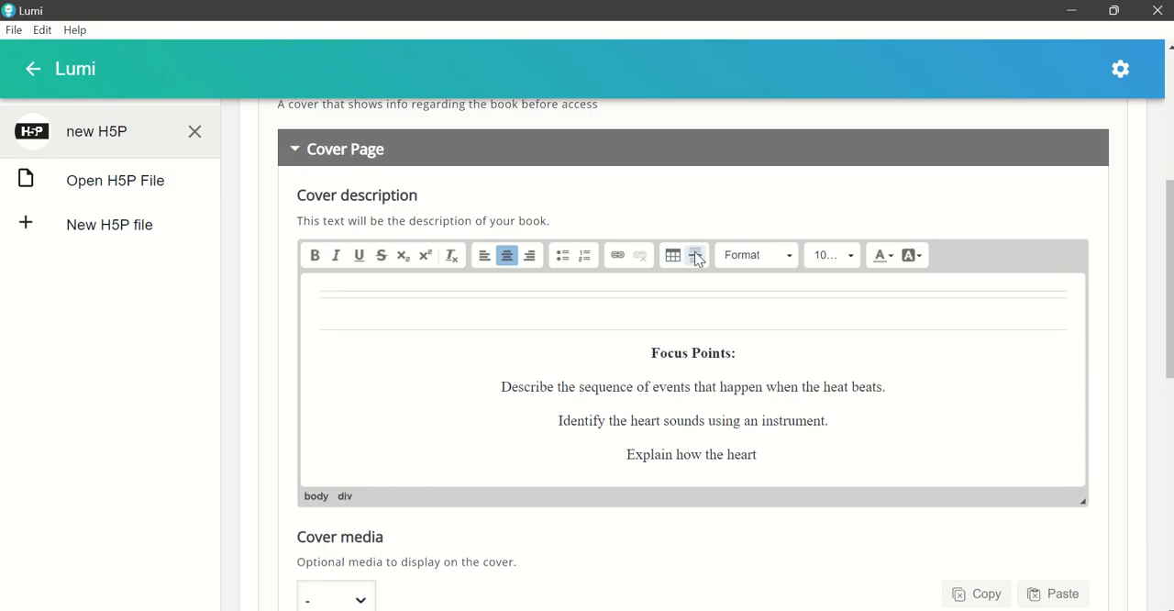
pyautogui.press('BackSpace')
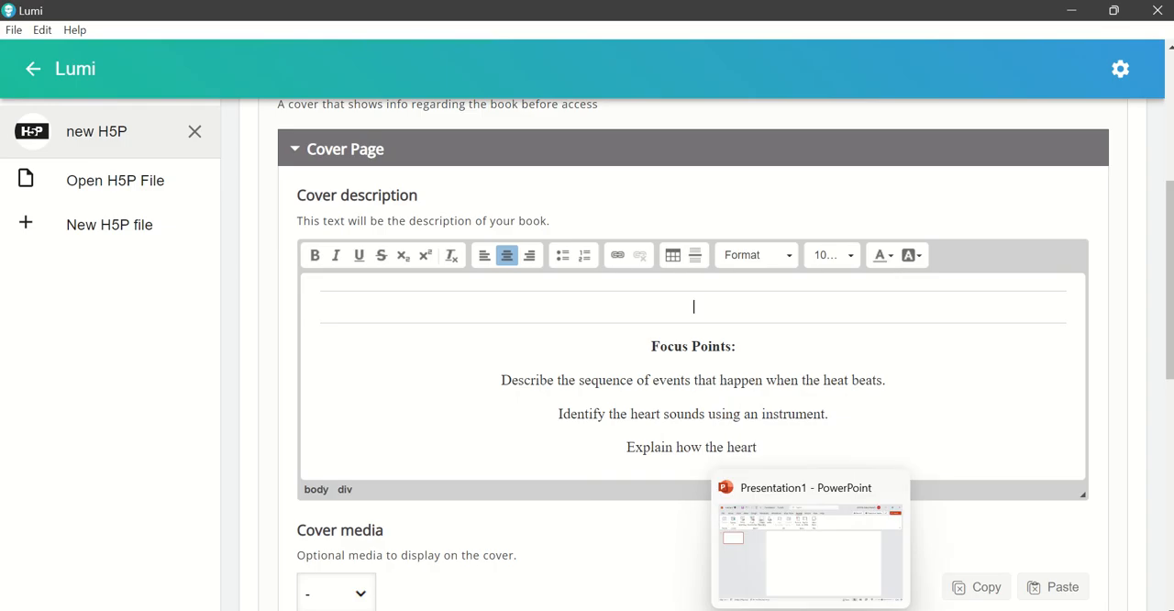
# Step: Switch to Word and copy the heading "Circulatory and Respiratory Systems Working with Other Organ Systems"
pyautogui.click(851, 610)
pyautogui.moveTo(359, 297); pyautogui.dragTo(388, 296)
pyautogui.hotkey('ctrl', 'c')
pyautogui.click(837, 299)
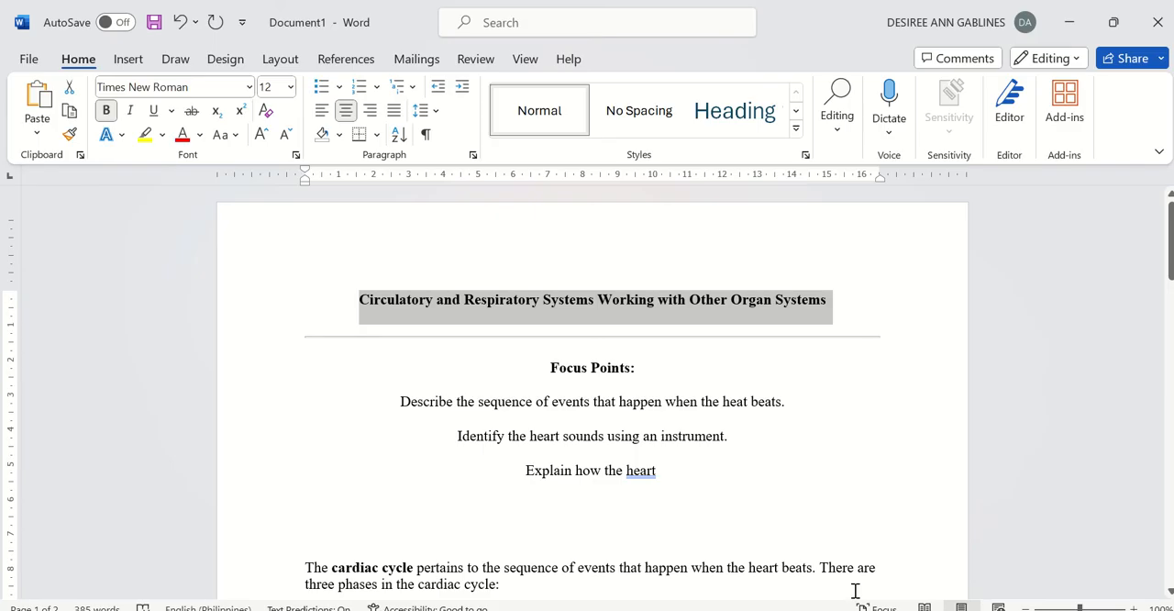
# Step: Back in Lumi, restore the second horizontal line above Focus Points and paste the copied heading between the two lines
pyautogui.click(732, 609)
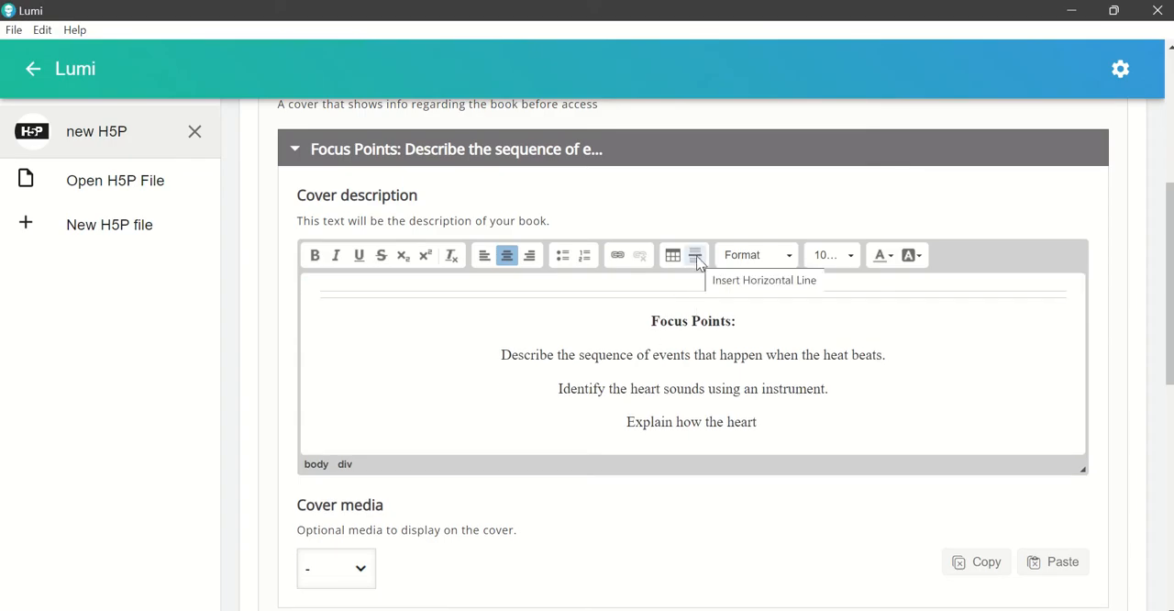
pyautogui.hotkey('ctrl', 'z')
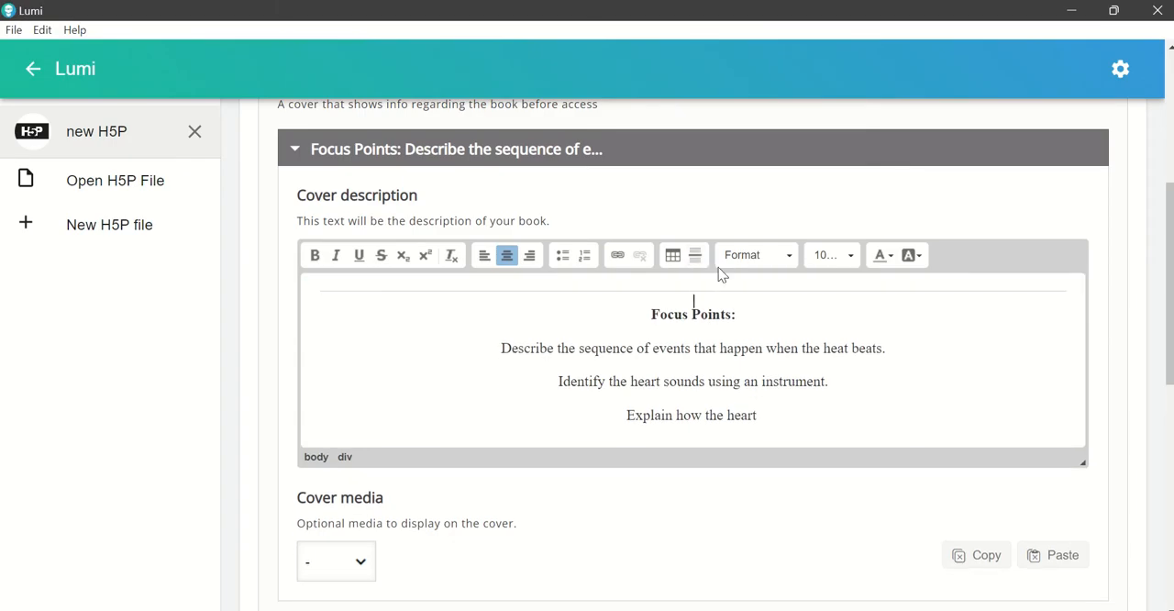
pyautogui.click(696, 257)
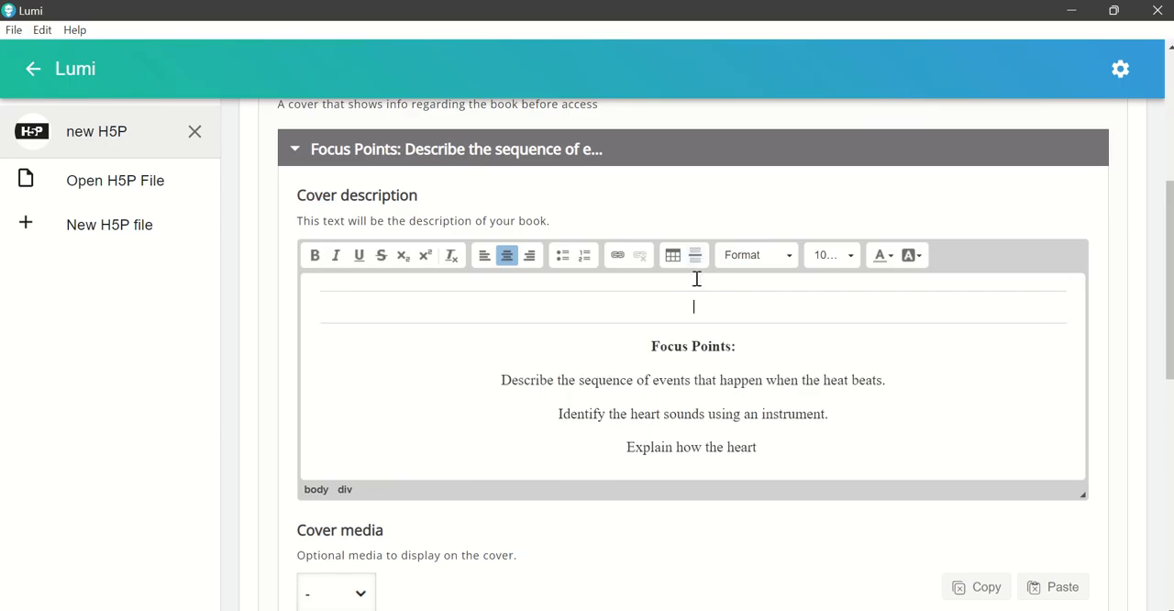
pyautogui.hotkey('ctrl', 'v')
pyautogui.click(661, 315)
pyautogui.press('Delete')
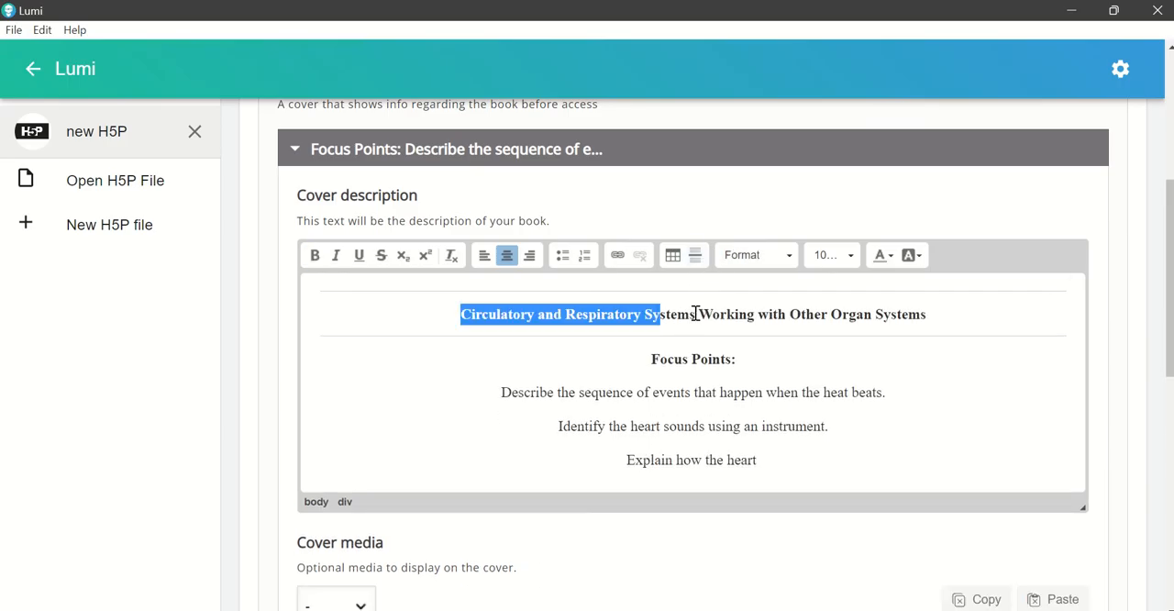
pyautogui.click(697, 312)
pyautogui.click(747, 453)
# Step: Examine the paragraph format and font size options offered for the Circulatory and Respiratory Systems heading in the cover description
pyautogui.scroll(-1, 738, 454)
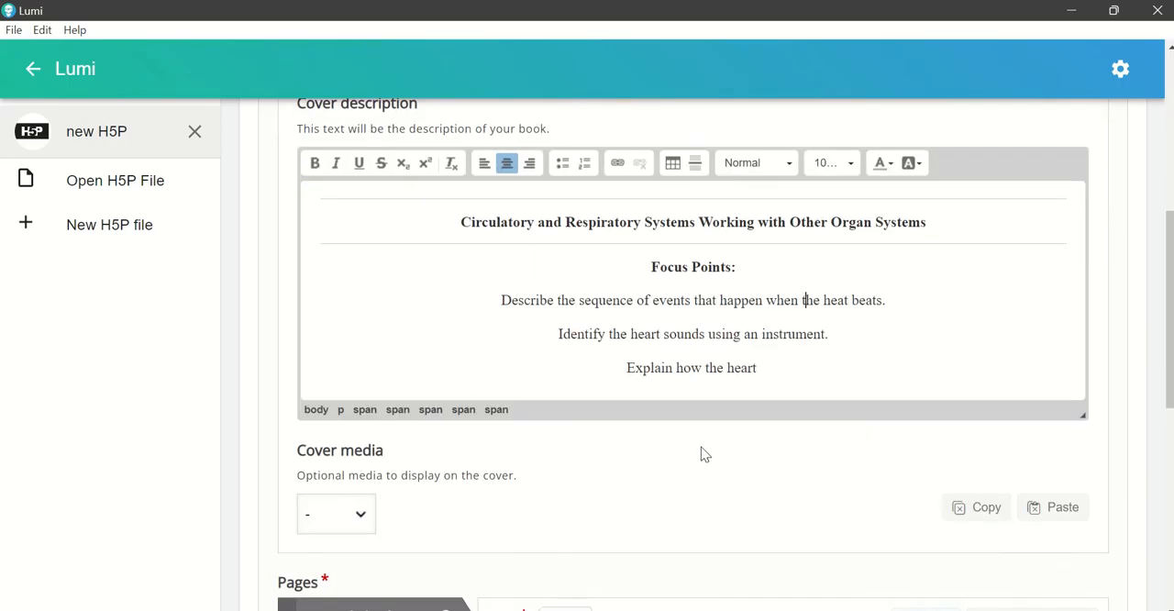
pyautogui.scroll(-1, 617, 465)
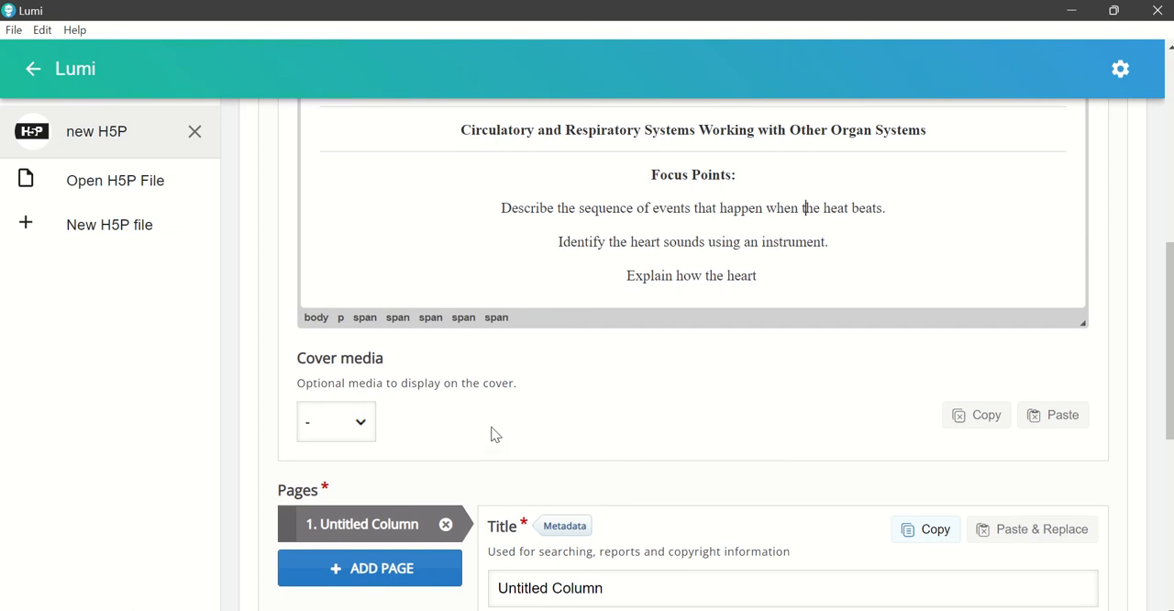
pyautogui.scroll(1, 487, 433)
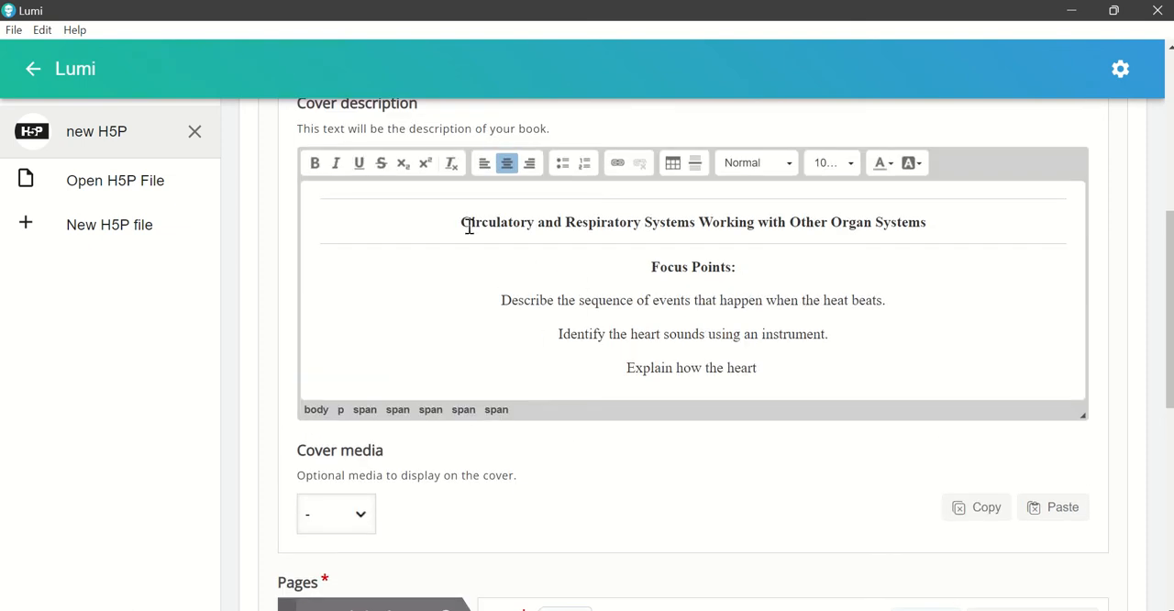
pyautogui.moveTo(469, 226); pyautogui.dragTo(944, 233)
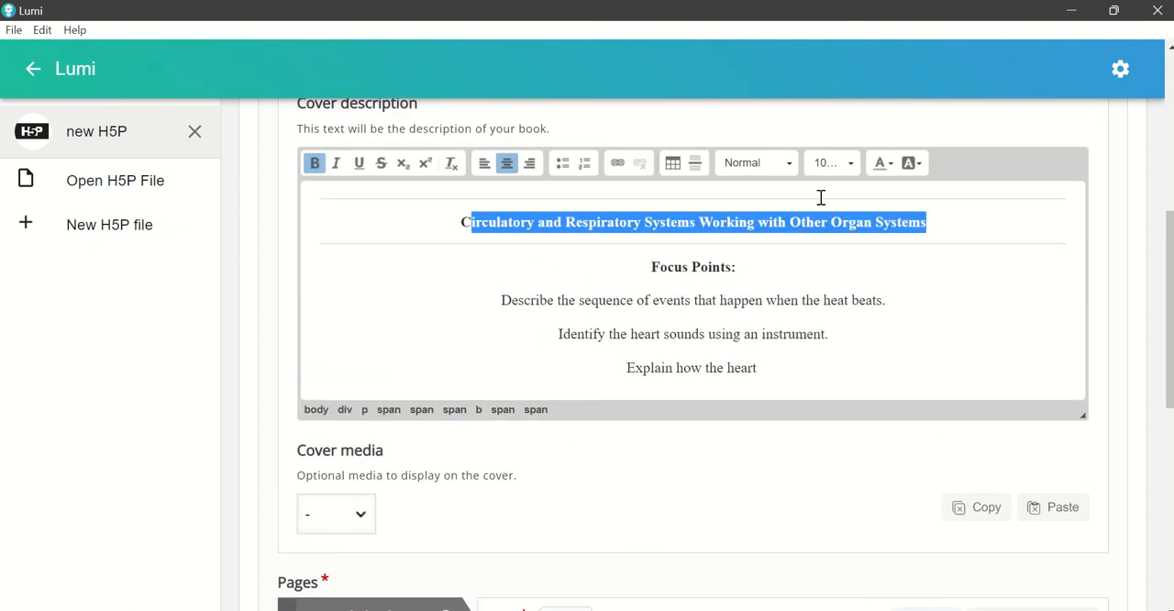
pyautogui.click(789, 166)
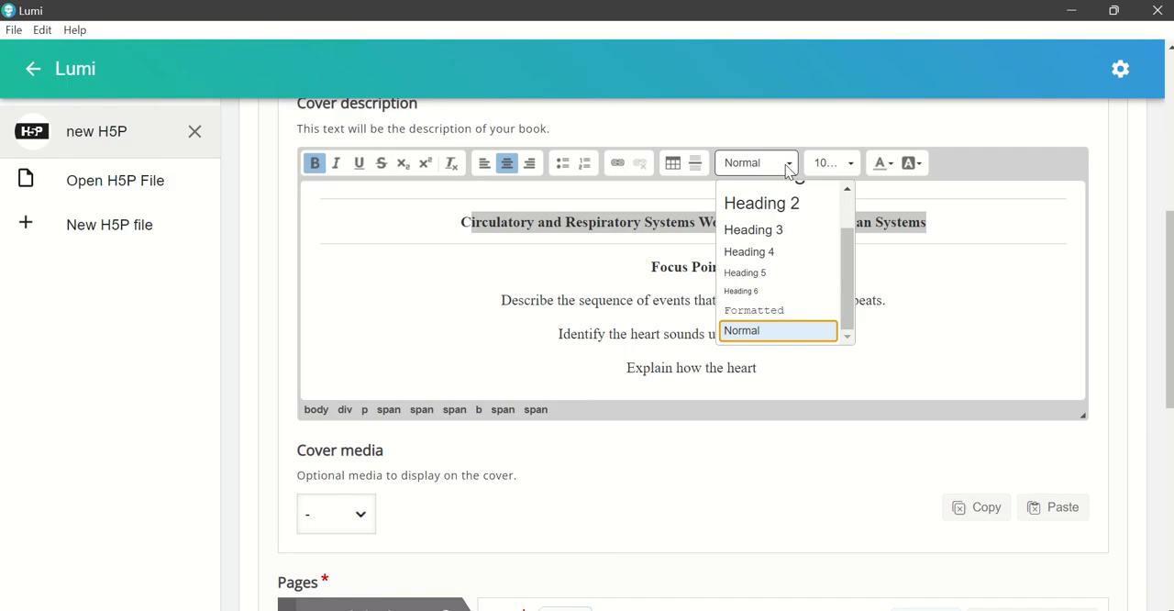
pyautogui.scroll(2, 791, 303)
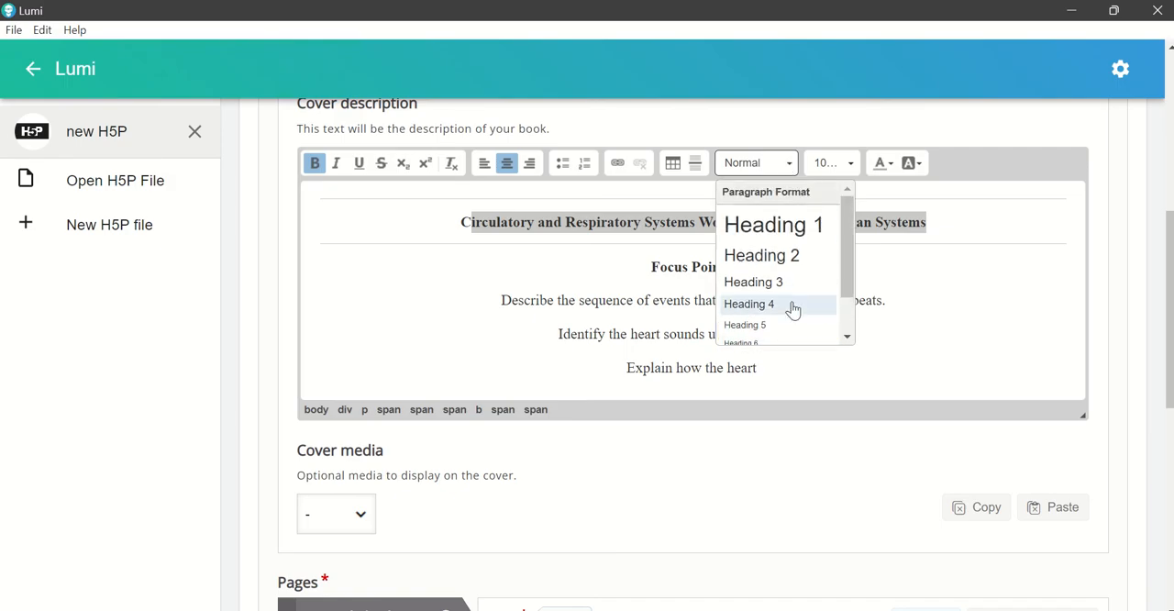
pyautogui.press('Escape')
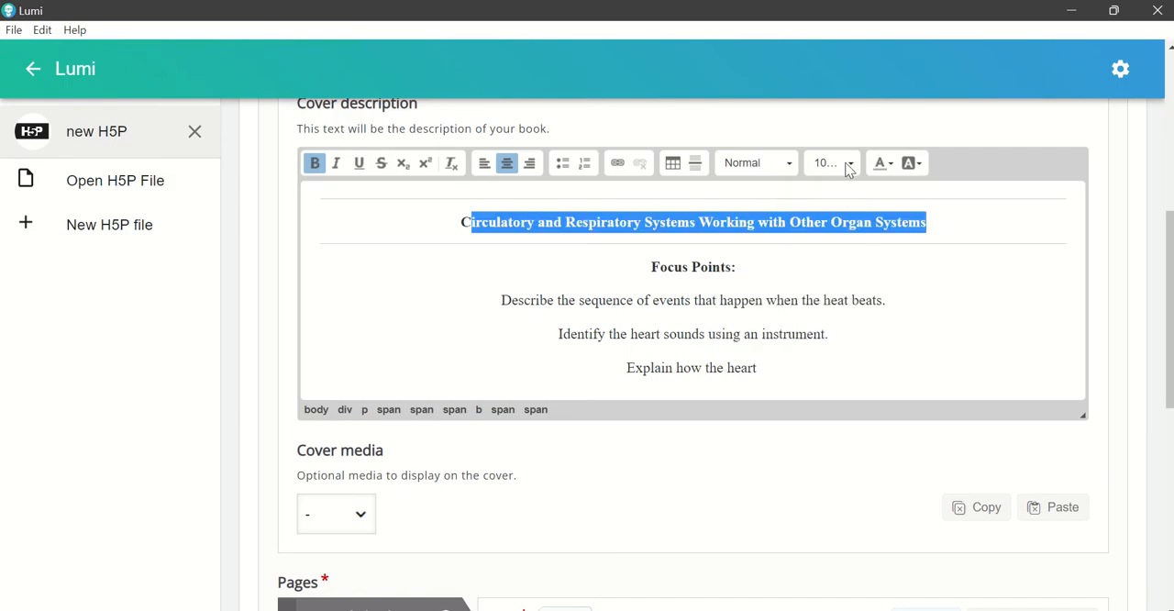
pyautogui.click(853, 164)
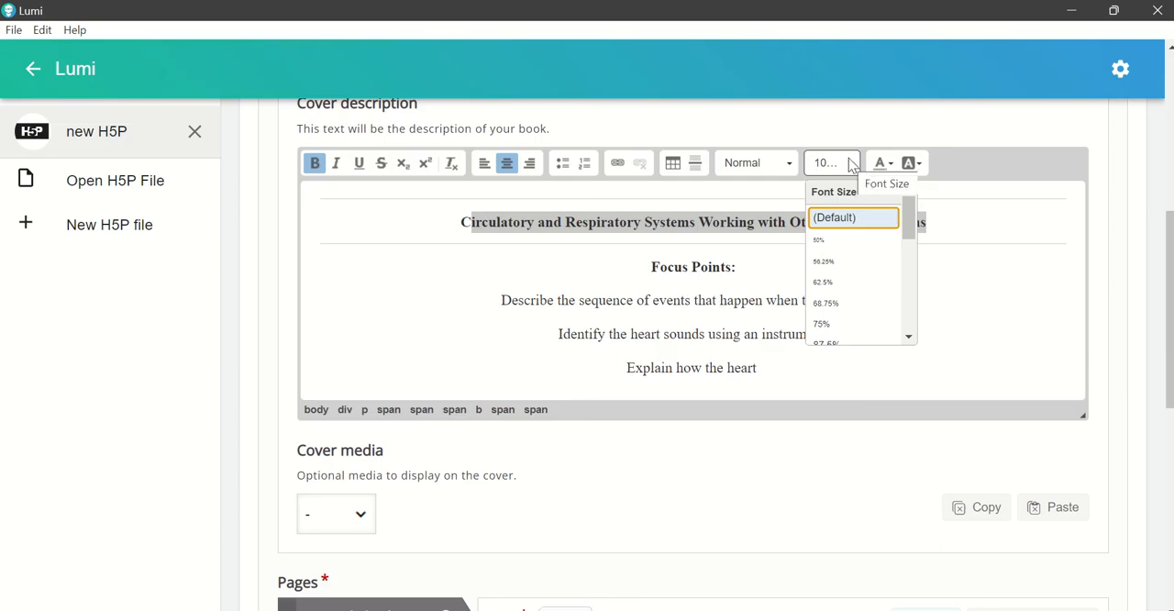
pyautogui.press('Escape')
pyautogui.click(474, 228)
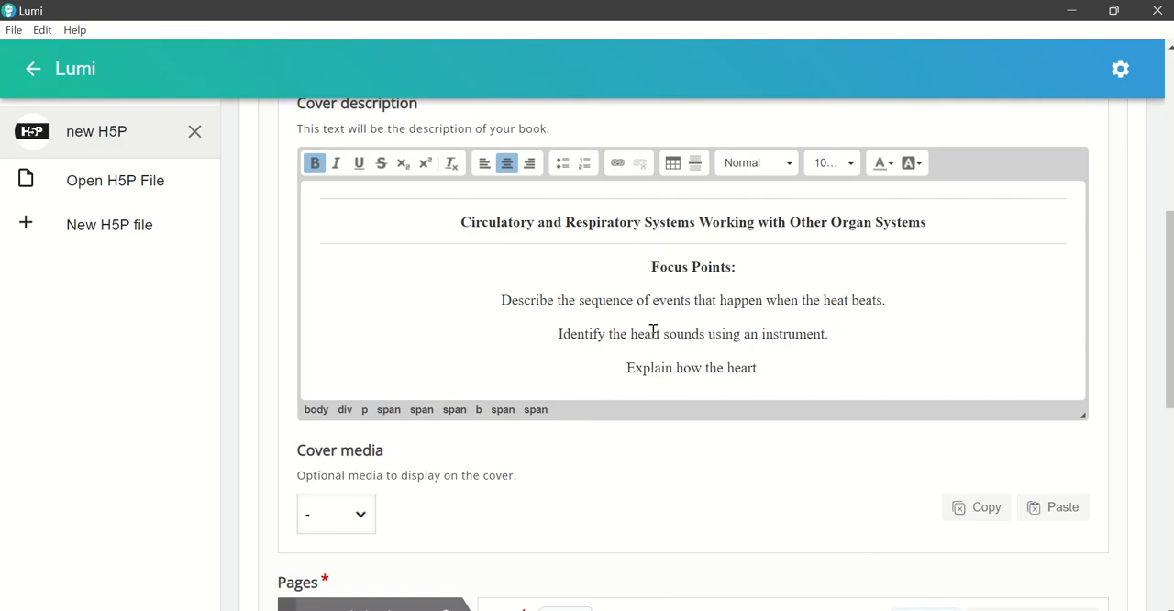
# Step: Set the cover media to Image and add the "Cover Page" picture from the BCNHS folder
pyautogui.scroll(-2, 658, 333)
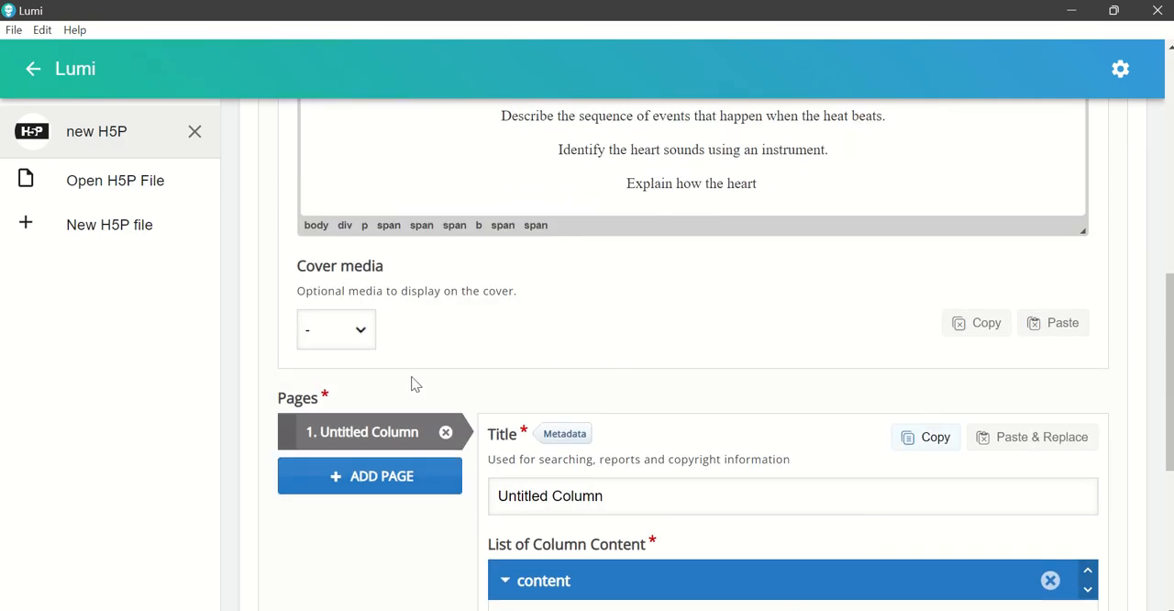
pyautogui.click(363, 334)
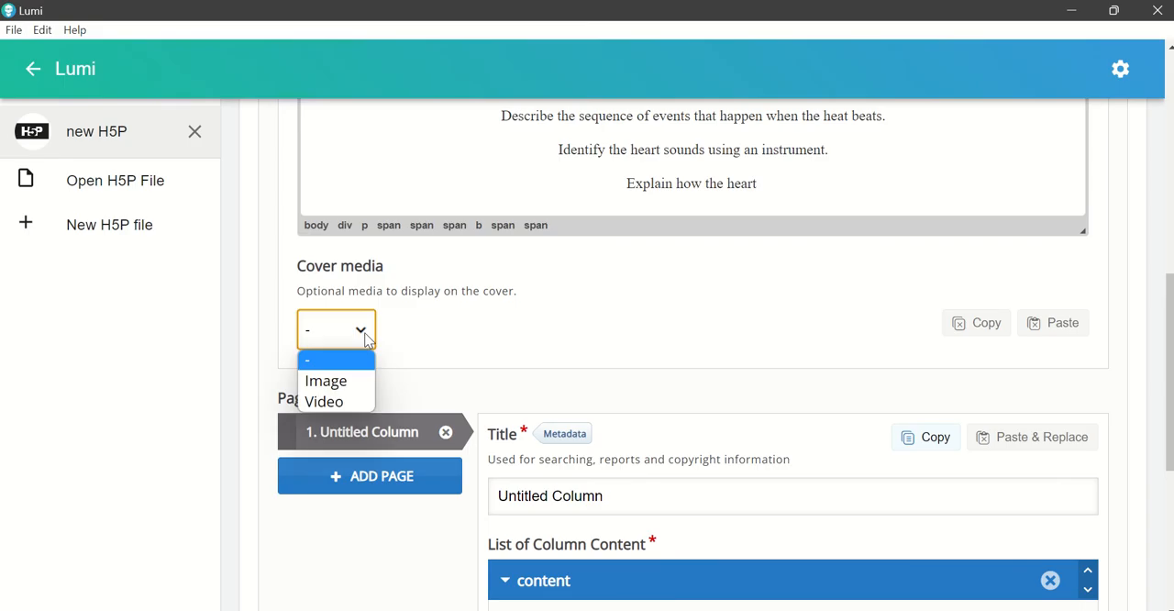
pyautogui.click(363, 389)
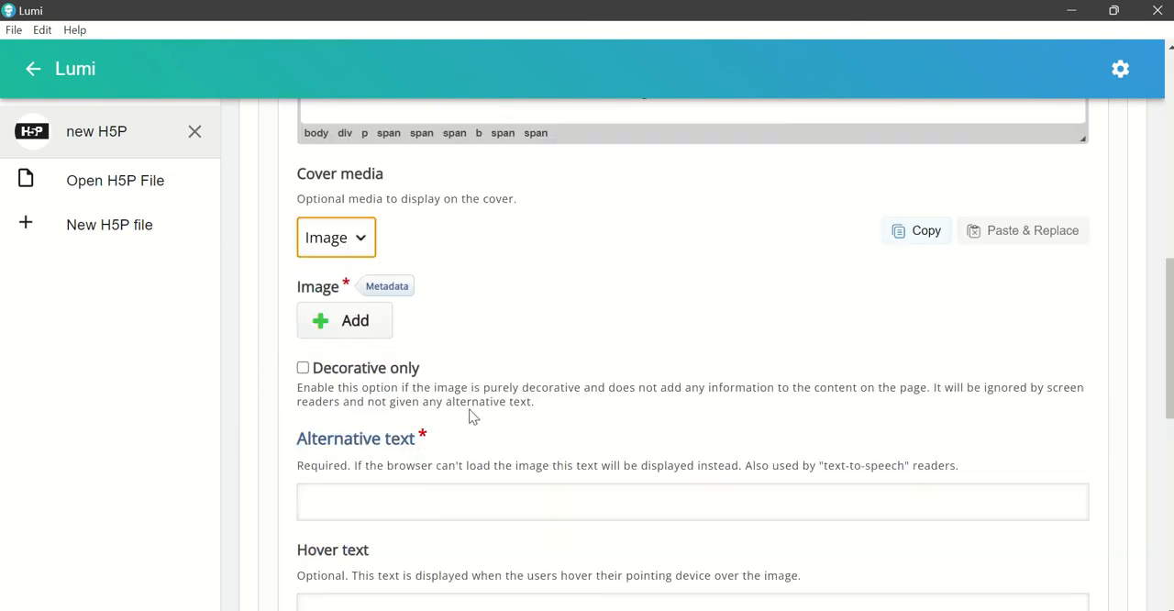
pyautogui.scroll(-1, 471, 414)
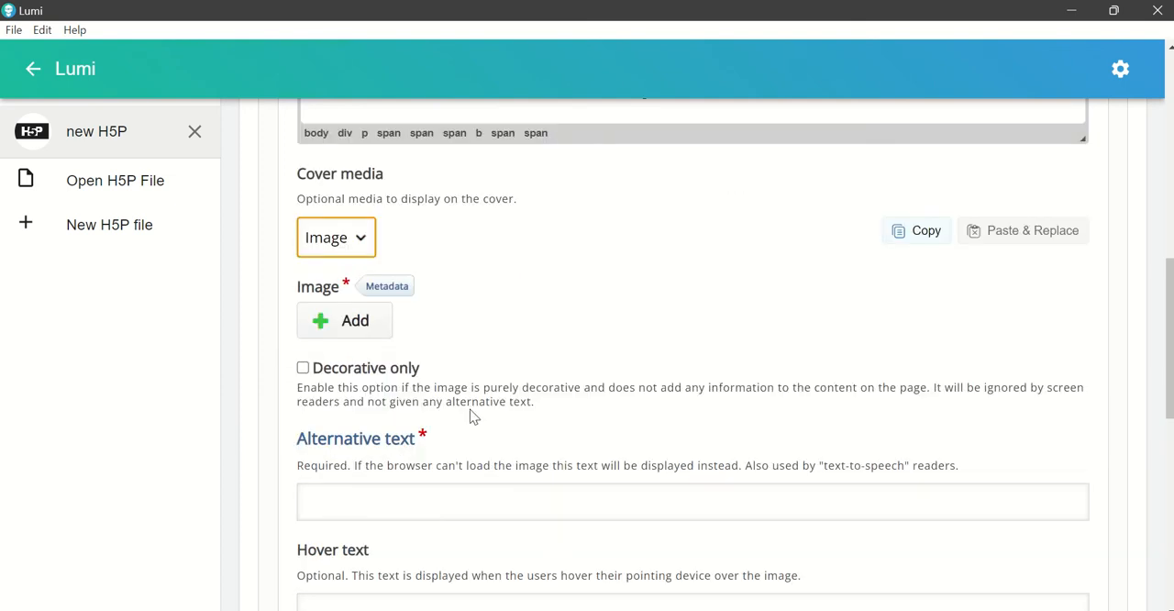
pyautogui.click(363, 333)
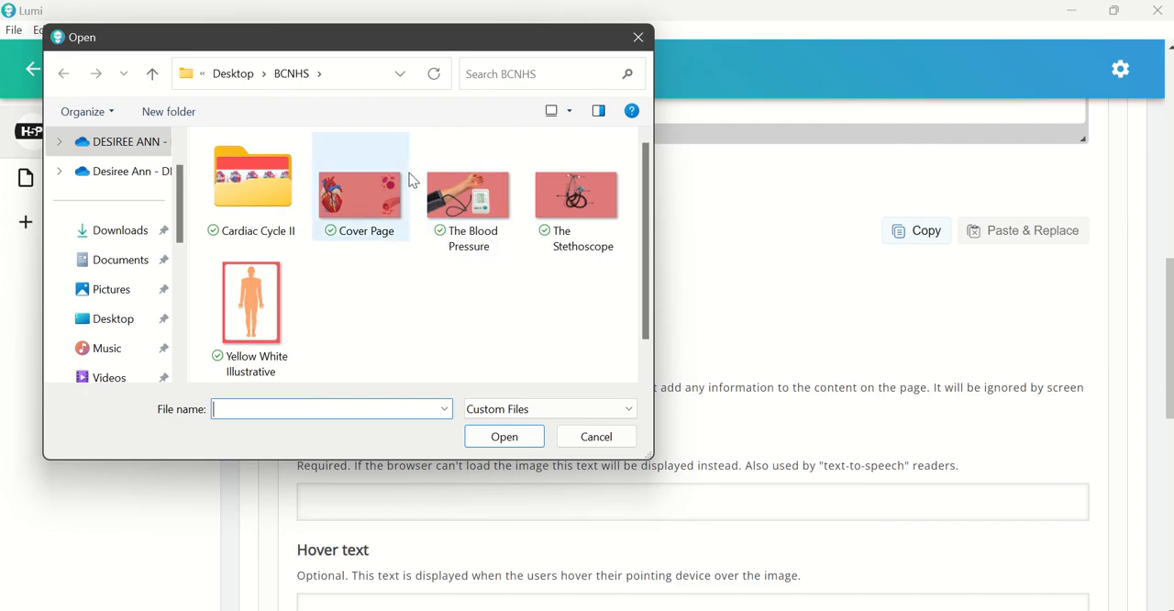
pyautogui.click(367, 210)
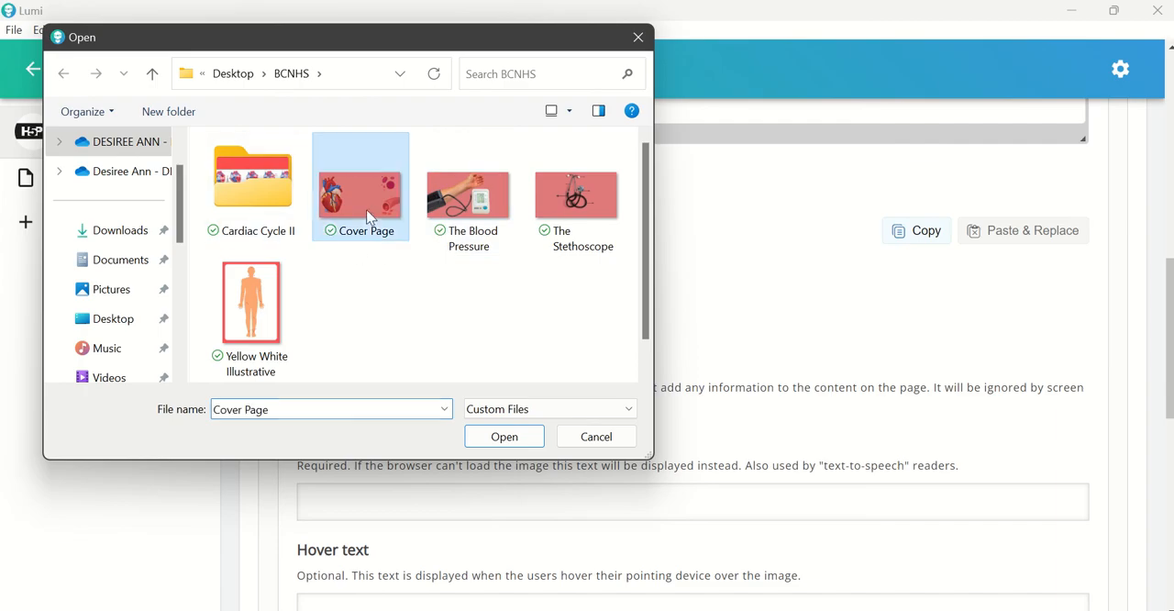
pyautogui.click(503, 437)
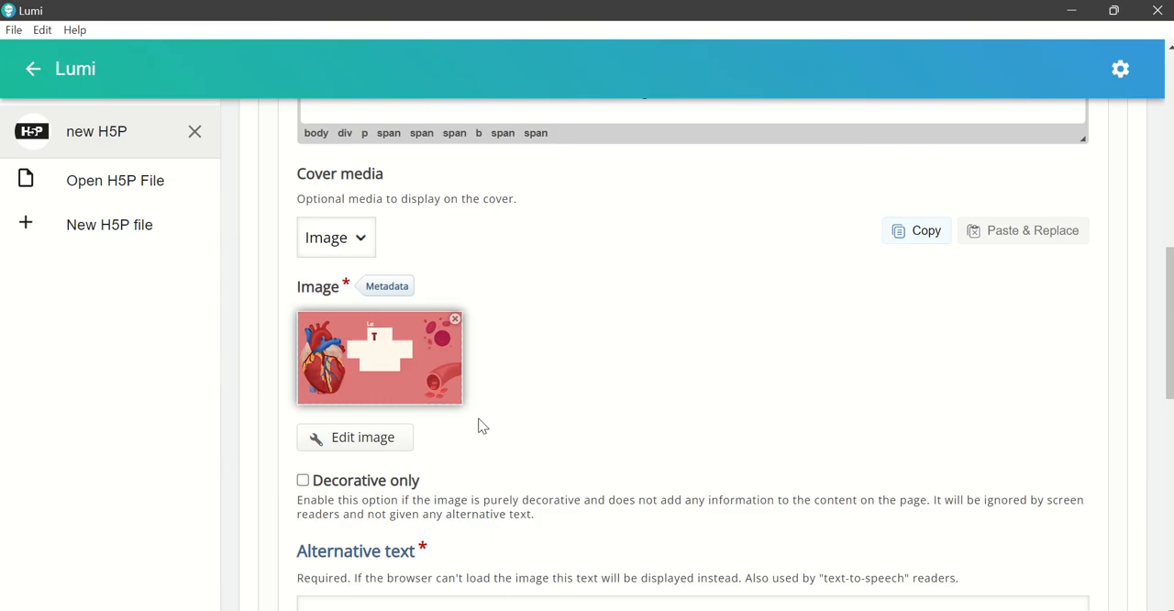
# Step: Enter "Heart" as the alternative text of the cover image
pyautogui.scroll(-2, 747, 399)
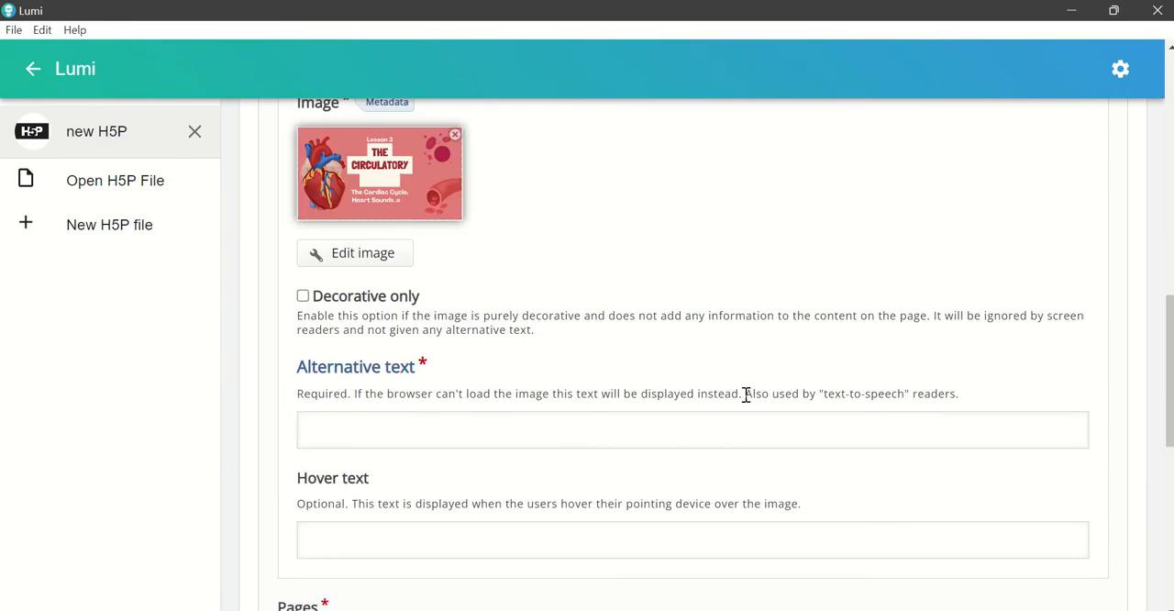
pyautogui.click(447, 434)
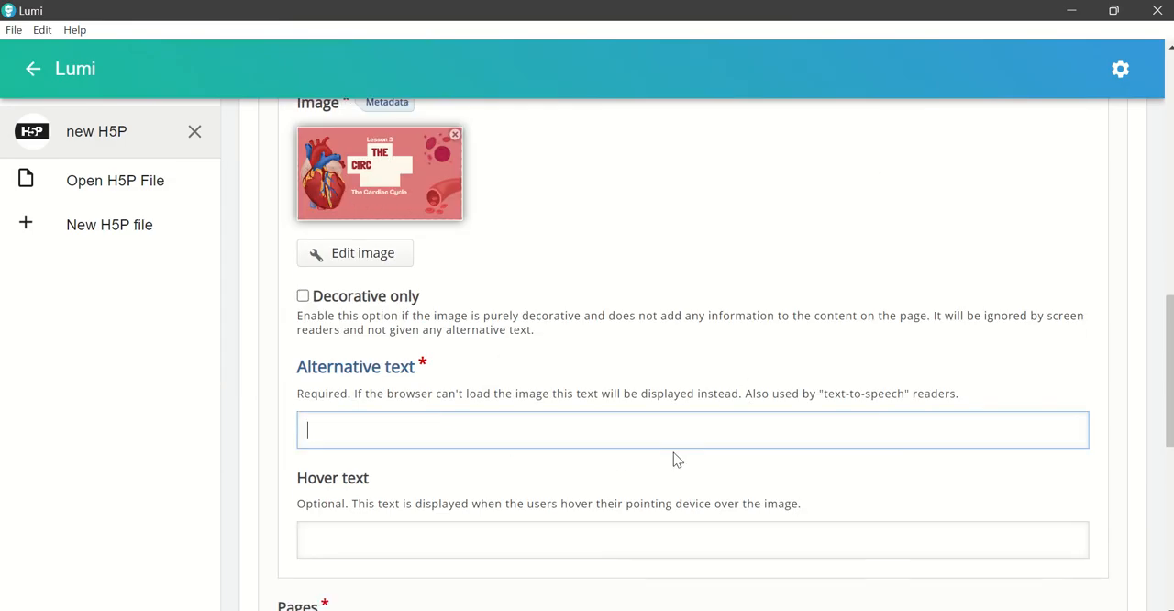
pyautogui.write('Heaa')
pyautogui.press('BackSpace')
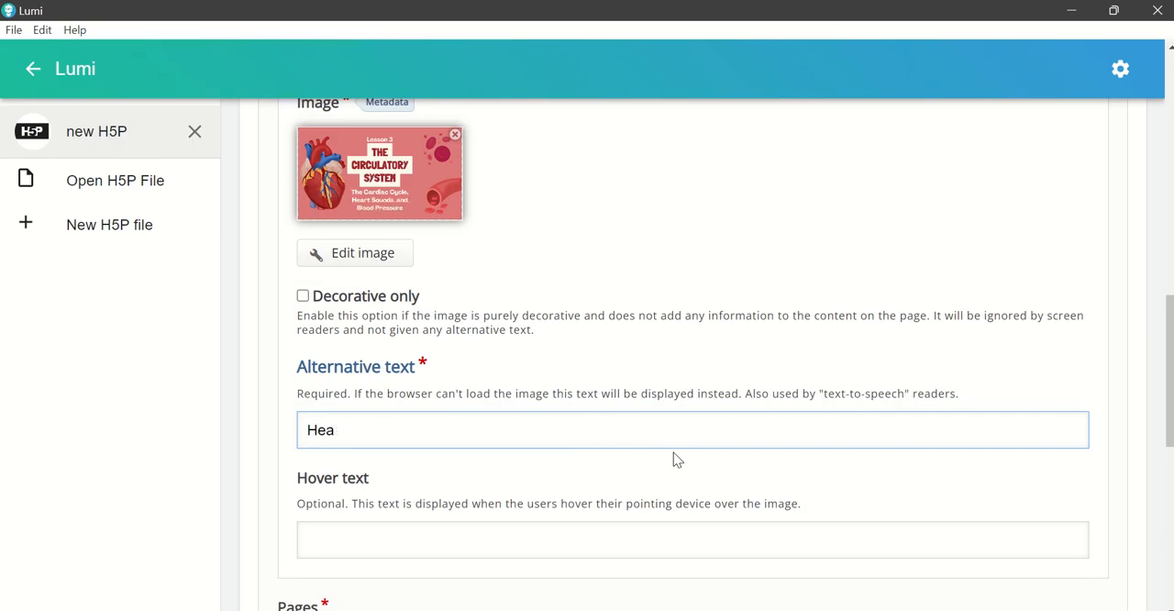
pyautogui.write('rt')
pyautogui.scroll(-3, 679, 431)
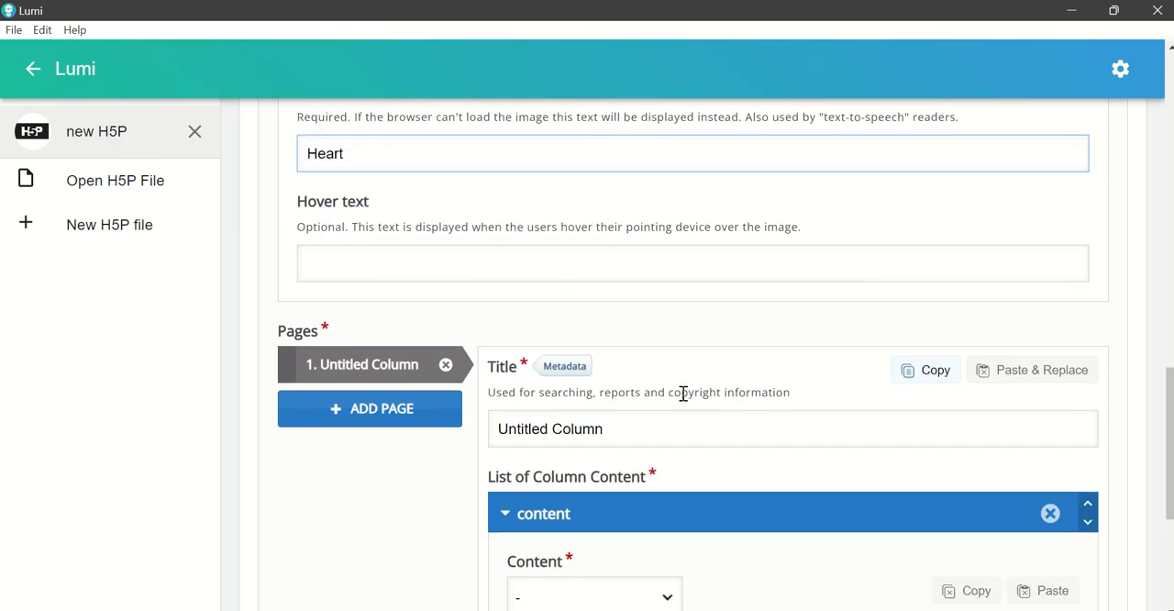
pyautogui.scroll(2, 683, 393)
pyautogui.scroll(1, 669, 418)
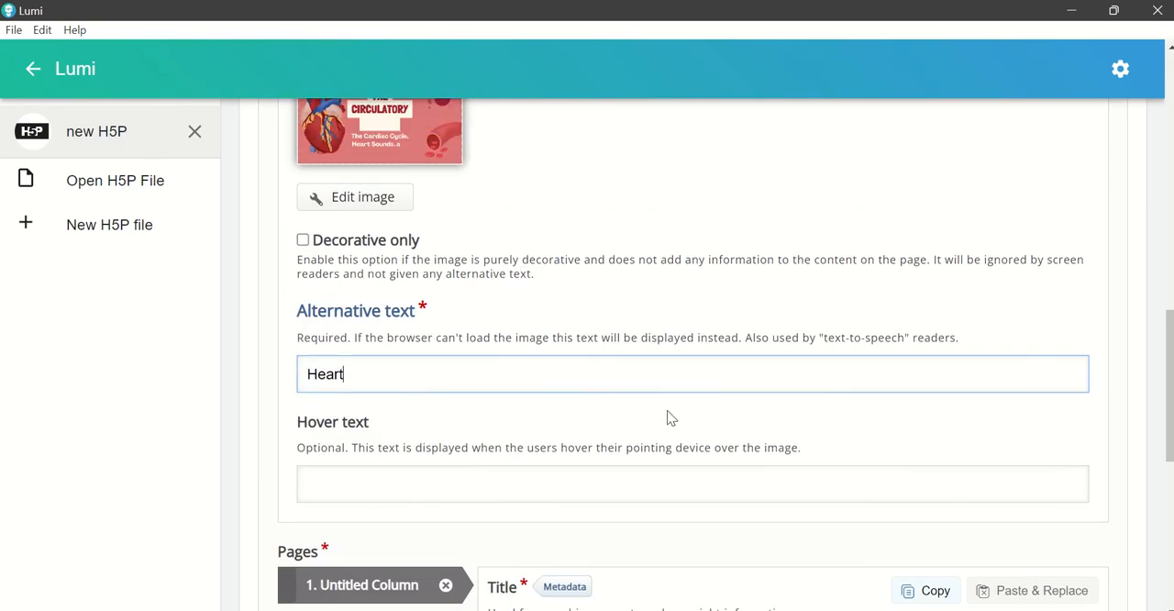
pyautogui.scroll(3, 667, 417)
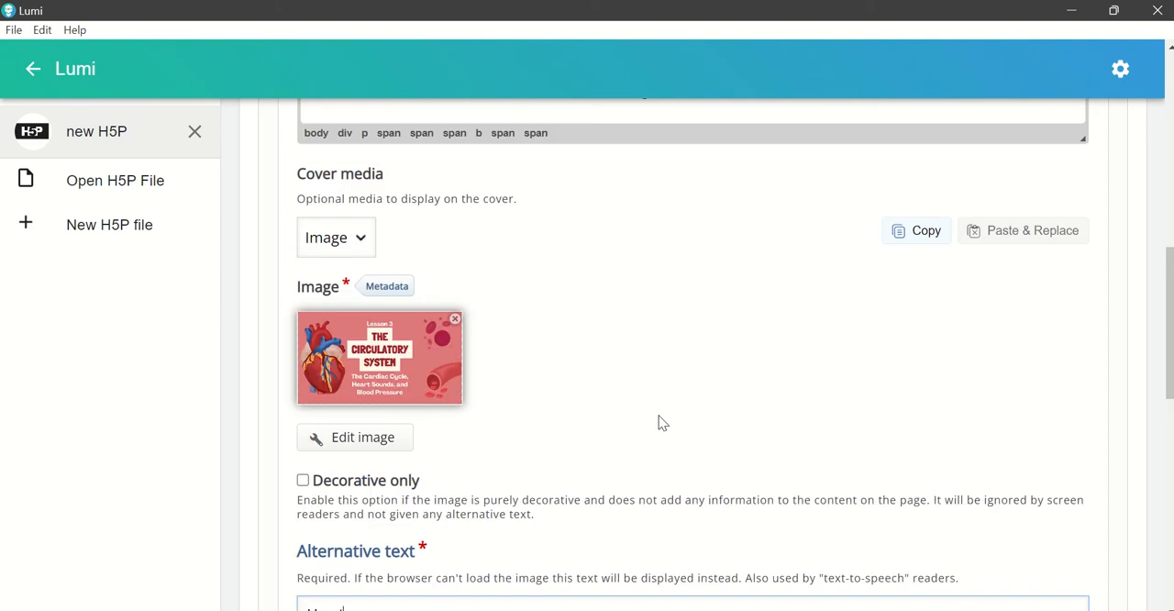
# Step: Replace the title of the book's first page with "Cardiac Cycle"
pyautogui.scroll(-4, 661, 422)
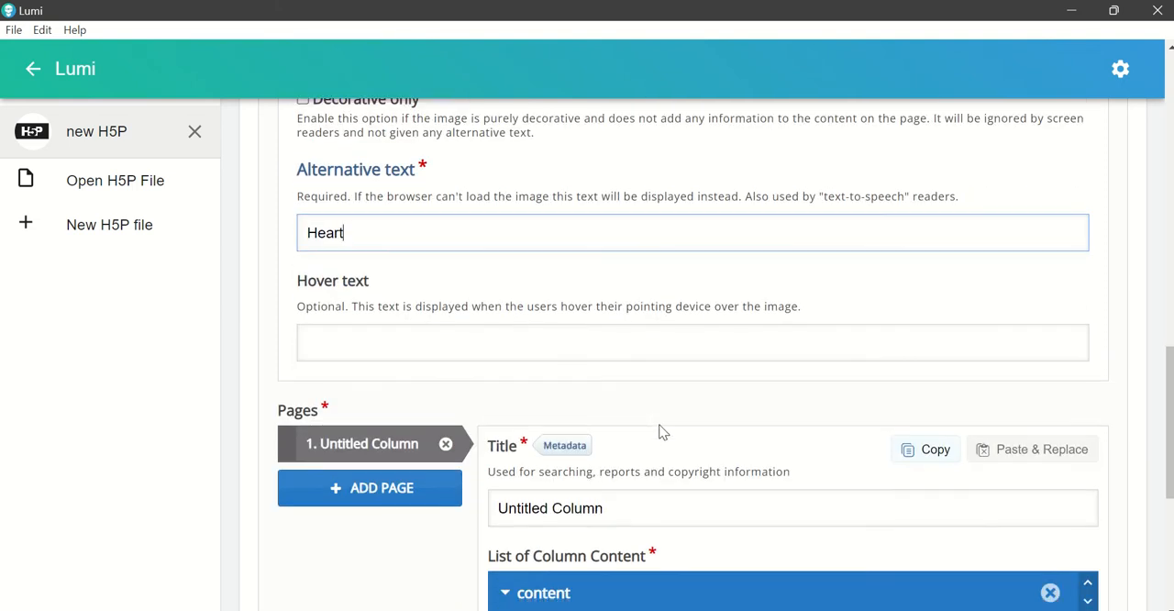
pyautogui.scroll(-1, 662, 431)
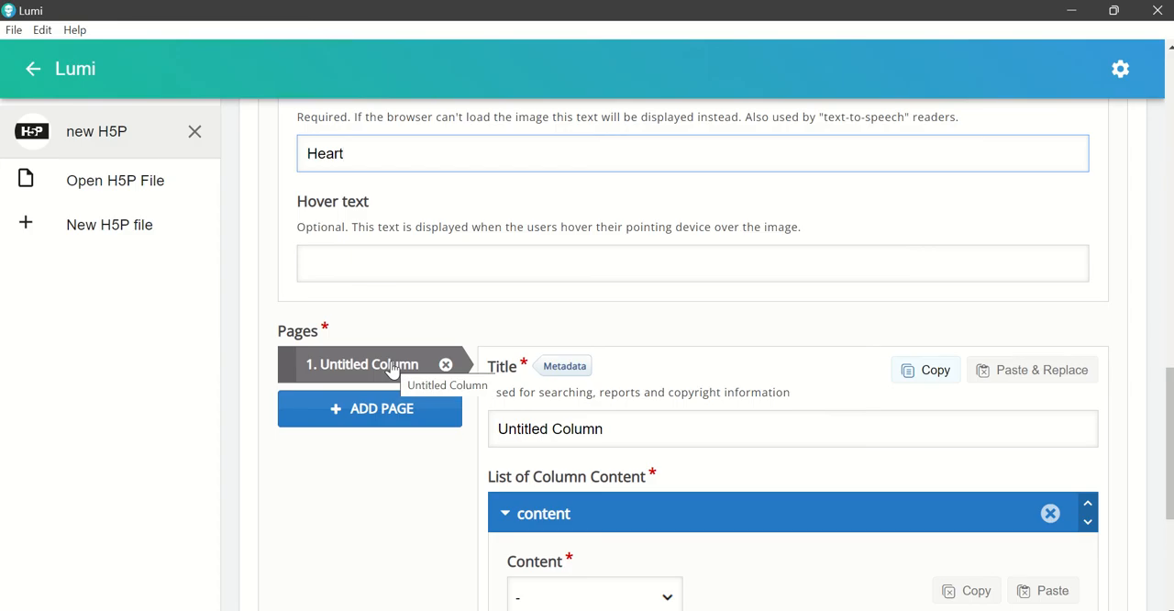
pyautogui.scroll(-1, 655, 340)
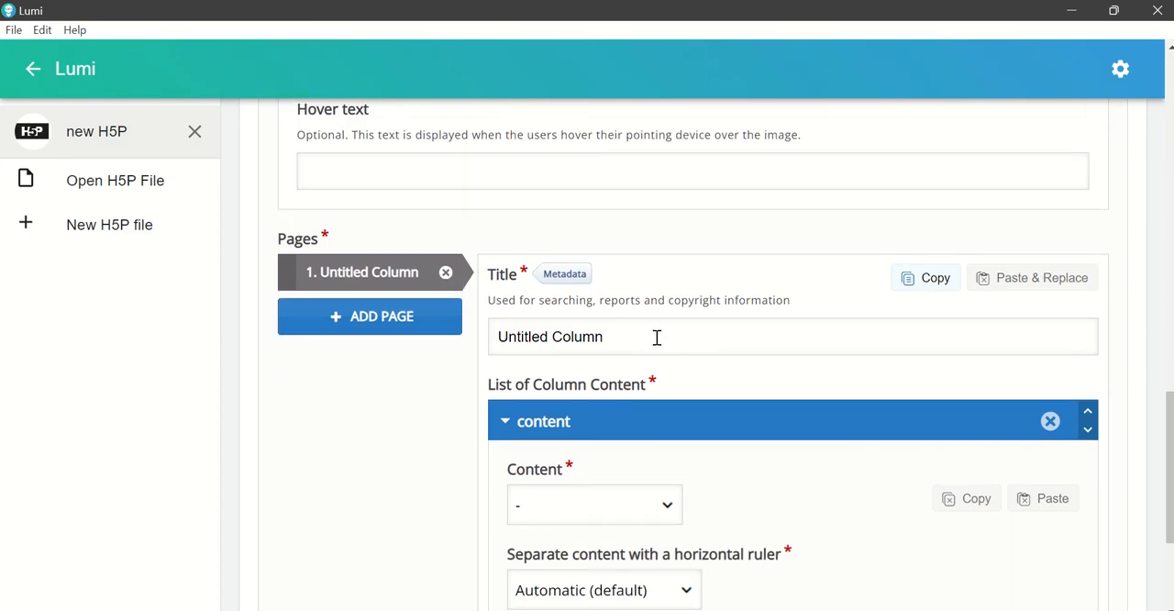
pyautogui.click(657, 338)
pyautogui.moveTo(642, 341); pyautogui.dragTo(466, 334)
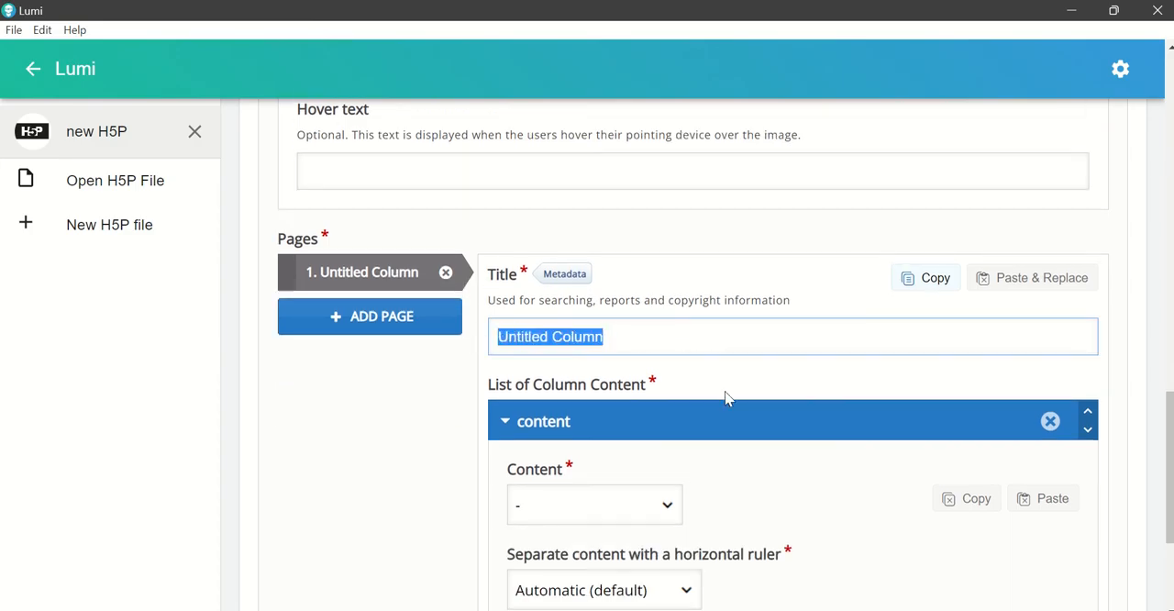
pyautogui.write('Cardiac ')
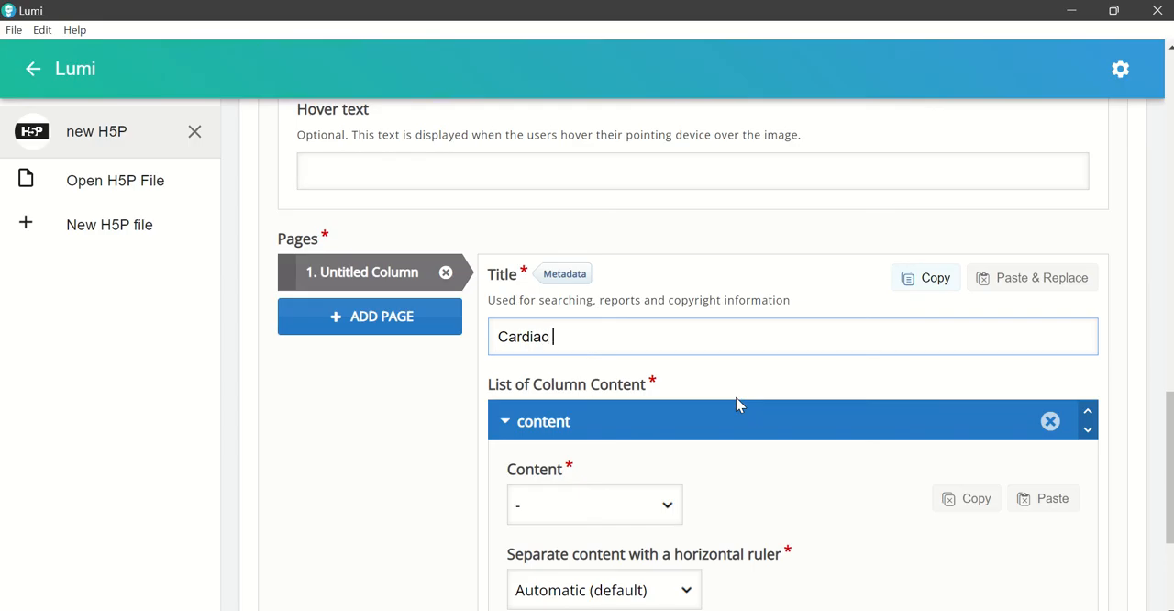
pyautogui.write('Cyl')
pyautogui.write('cle')
pyautogui.click(742, 458)
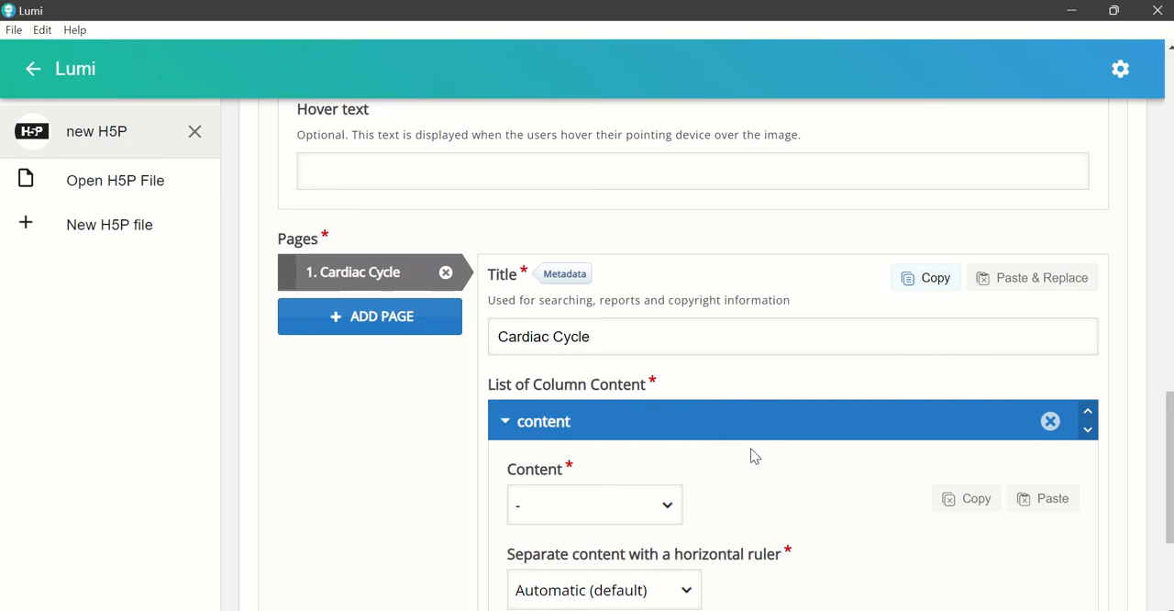
# Step: Set the content type of the Cardiac Cycle page to Text and place the cursor in its empty text editor
pyautogui.scroll(-1, 741, 419)
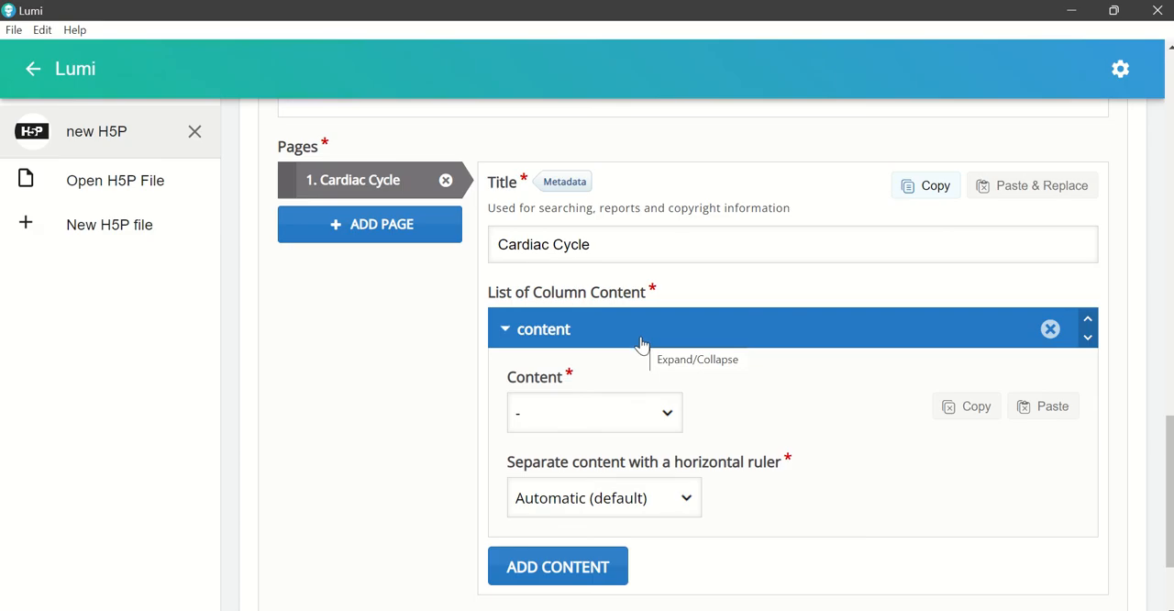
pyautogui.click(669, 414)
pyautogui.moveTo(667, 277); pyautogui.dragTo(652, 383)
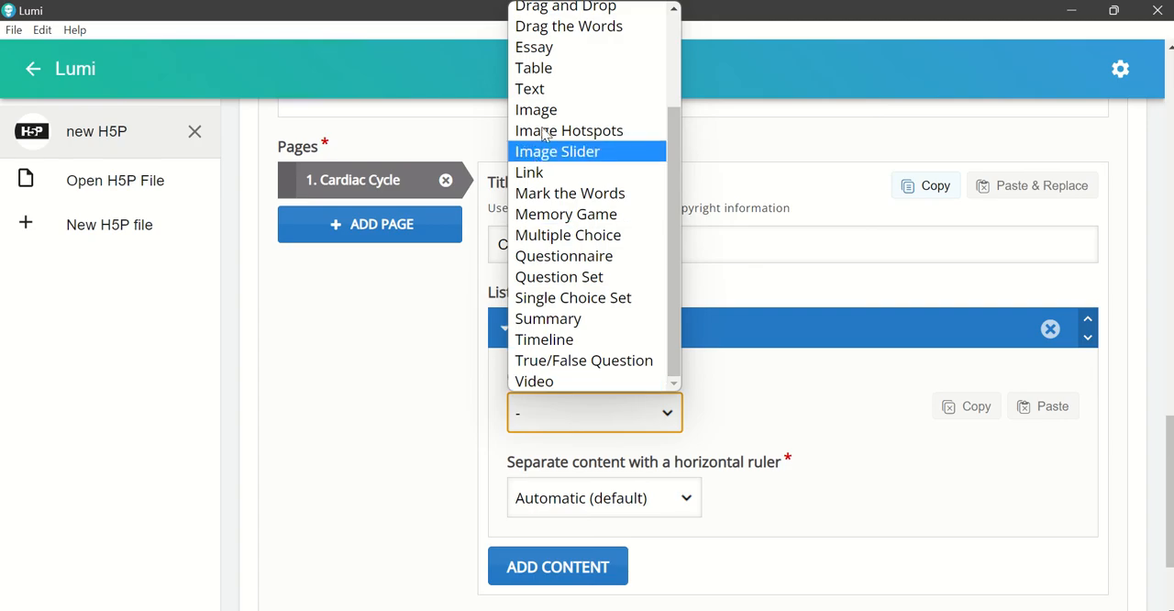
pyautogui.click(548, 95)
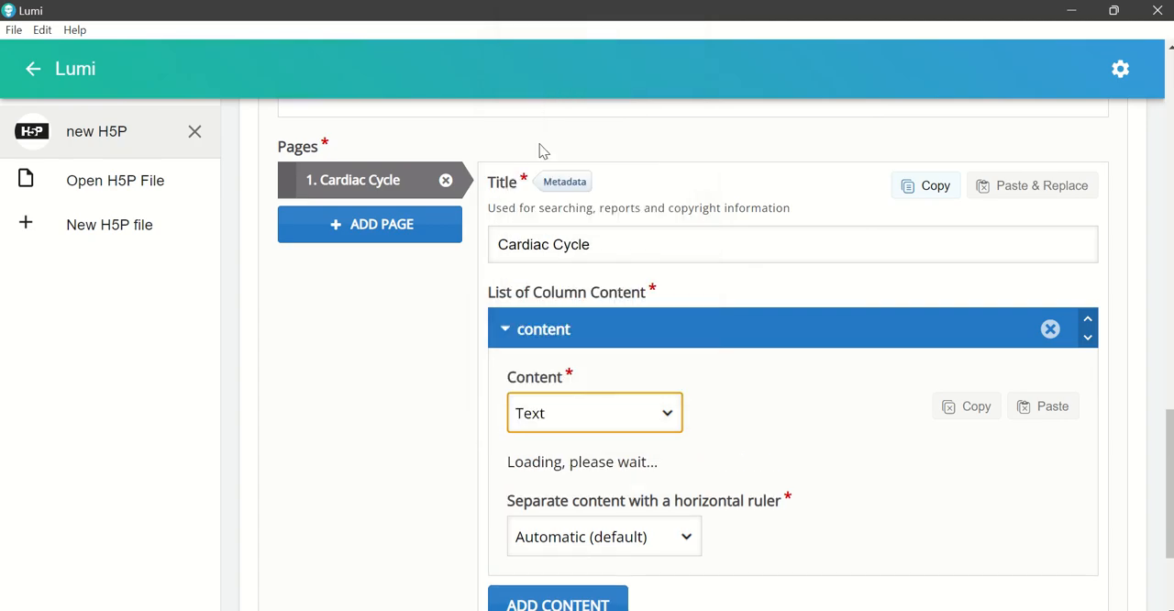
pyautogui.scroll(-1, 703, 472)
pyautogui.click(541, 409)
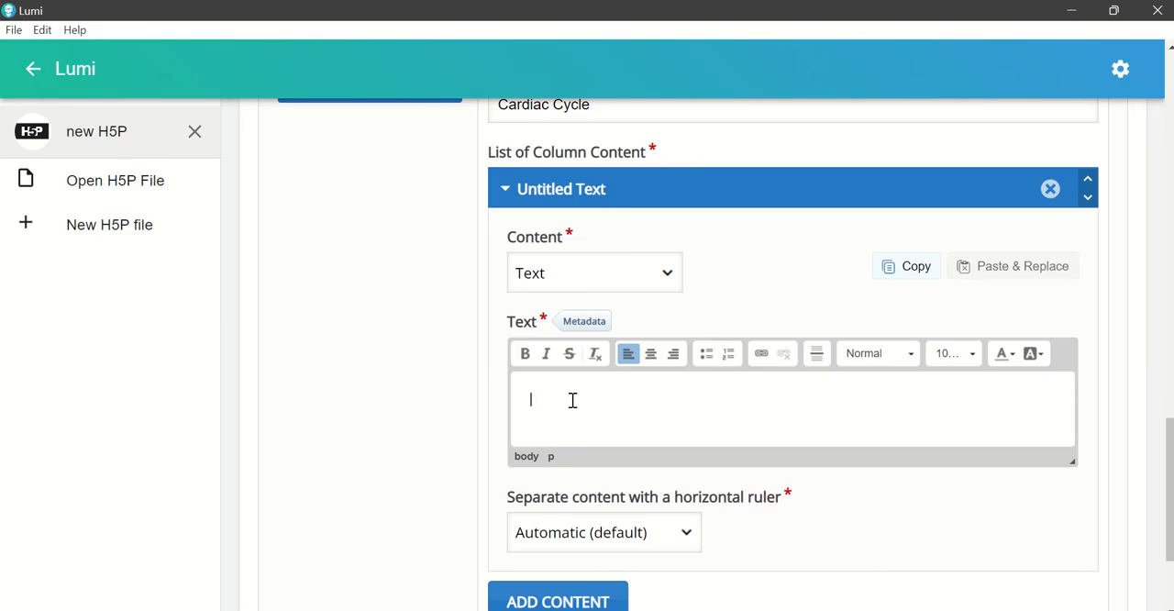
# Step: Switch to Word and copy the cardiac cycle passage, from its definition through the three phases to the closing sentence
pyautogui.hotkey('alt', 'Tab')
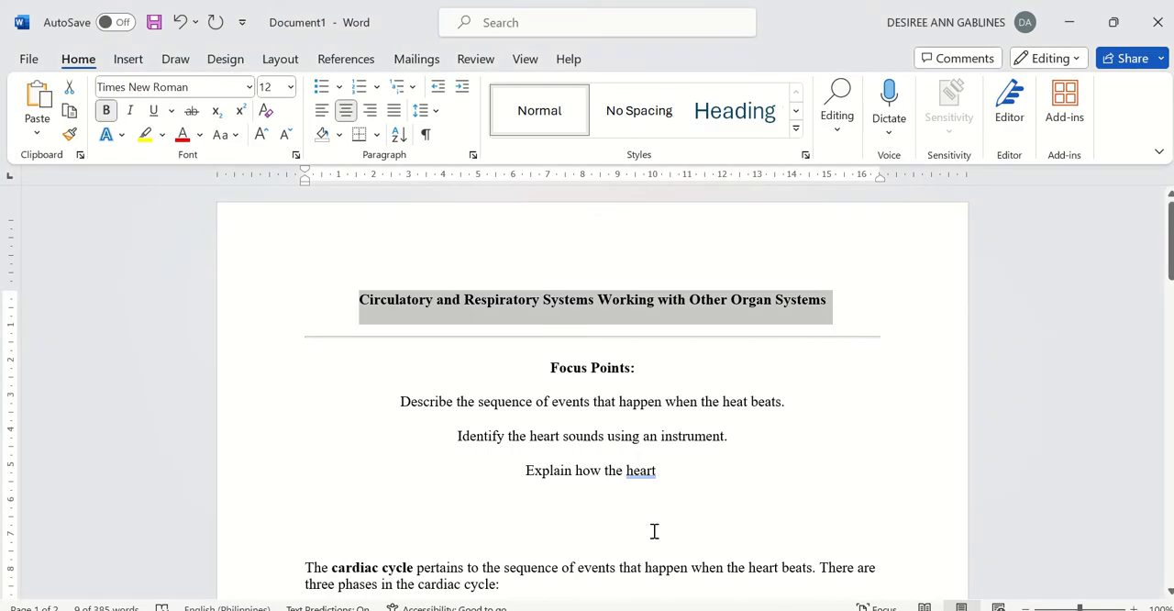
pyautogui.scroll(-2, 552, 456)
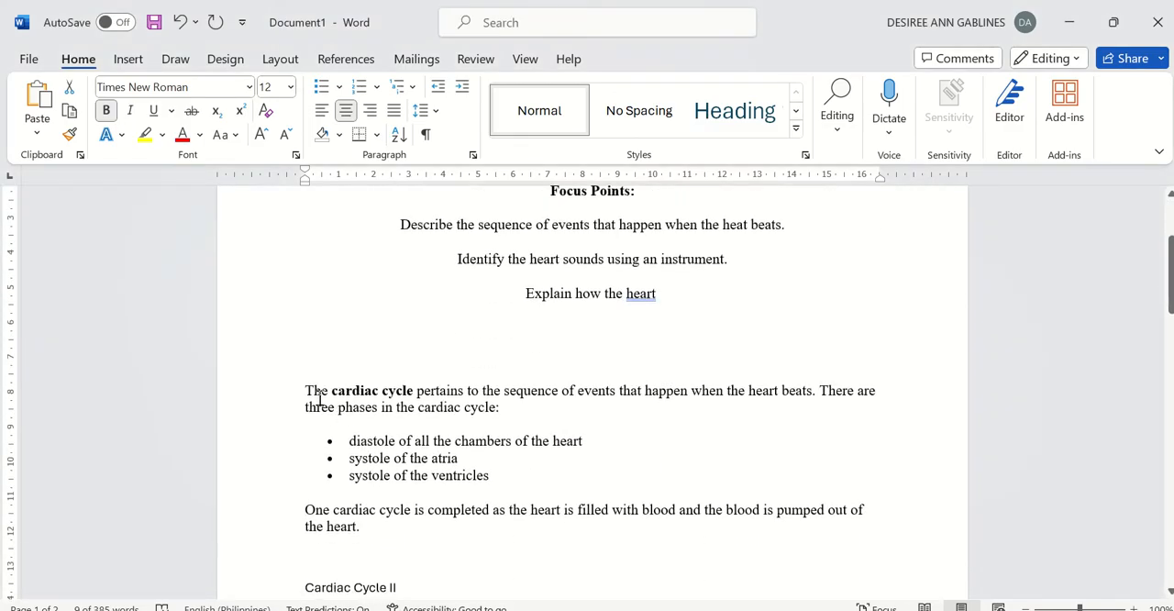
pyautogui.moveTo(306, 385); pyautogui.dragTo(461, 543)
pyautogui.hotkey('ctrl', 'c')
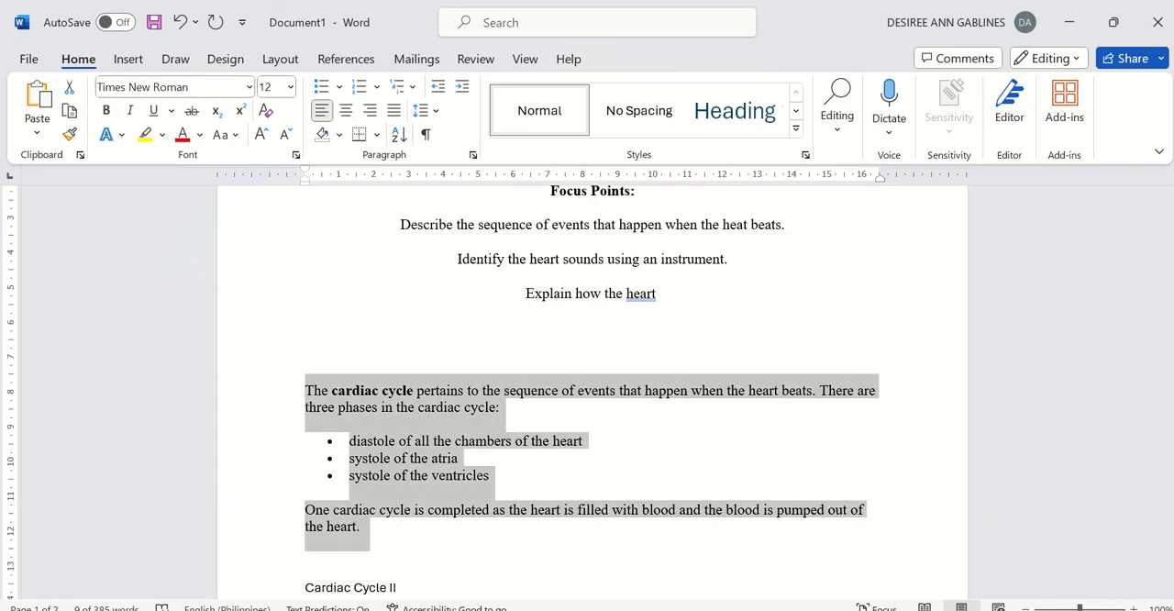
pyautogui.moveTo(649, 610)
pyautogui.moveTo(730, 610)
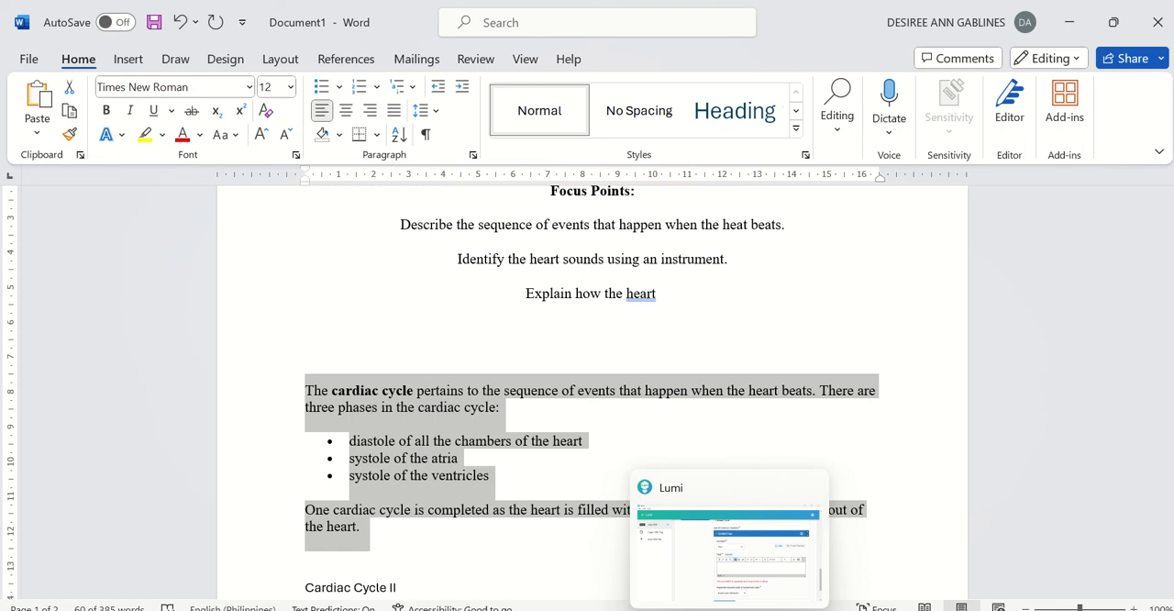
# Step: Return to Lumi and paste the copied passage into the text editor of the Cardiac Cycle page
pyautogui.click(730, 610)
pyautogui.click(545, 431)
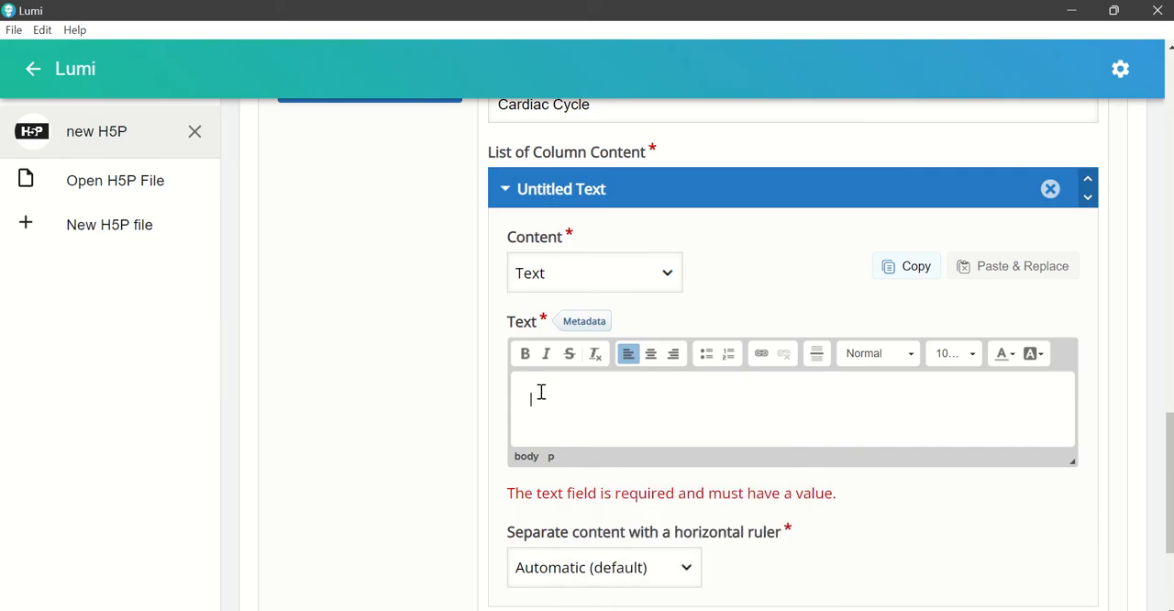
pyautogui.hotkey('ctrl', 'v')
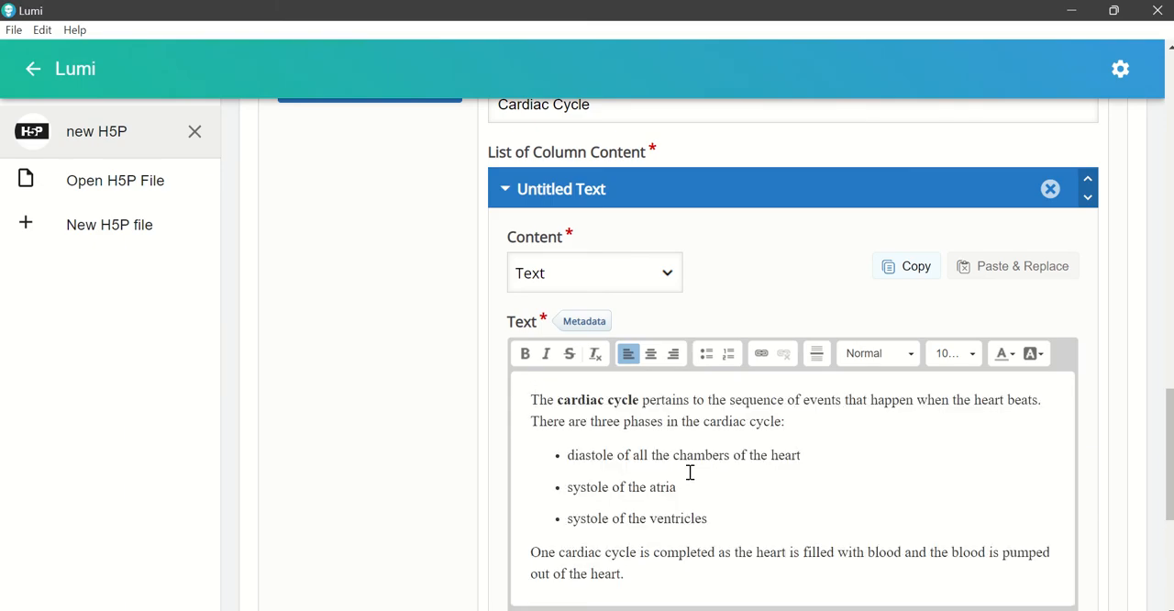
pyautogui.scroll(-1, 804, 504)
pyautogui.scroll(-2, 788, 481)
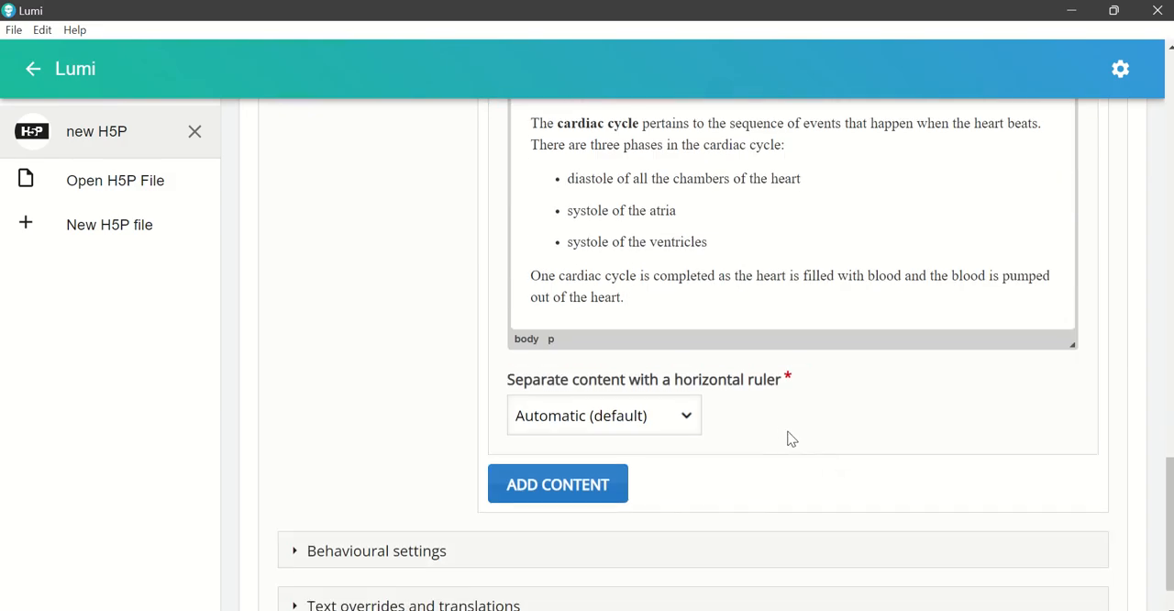
pyautogui.scroll(1, 792, 437)
pyautogui.scroll(3, 792, 438)
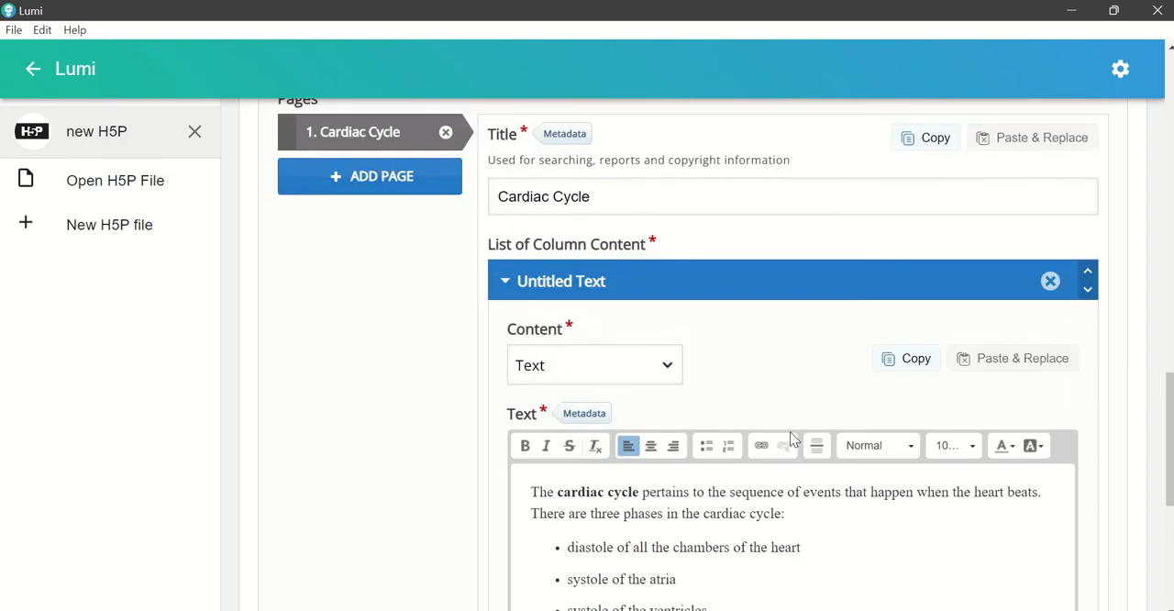
# Step: Add a second content element below the text on the Cardiac Cycle page and set its type to Video
pyautogui.scroll(-2, 792, 438)
pyautogui.scroll(-3, 791, 433)
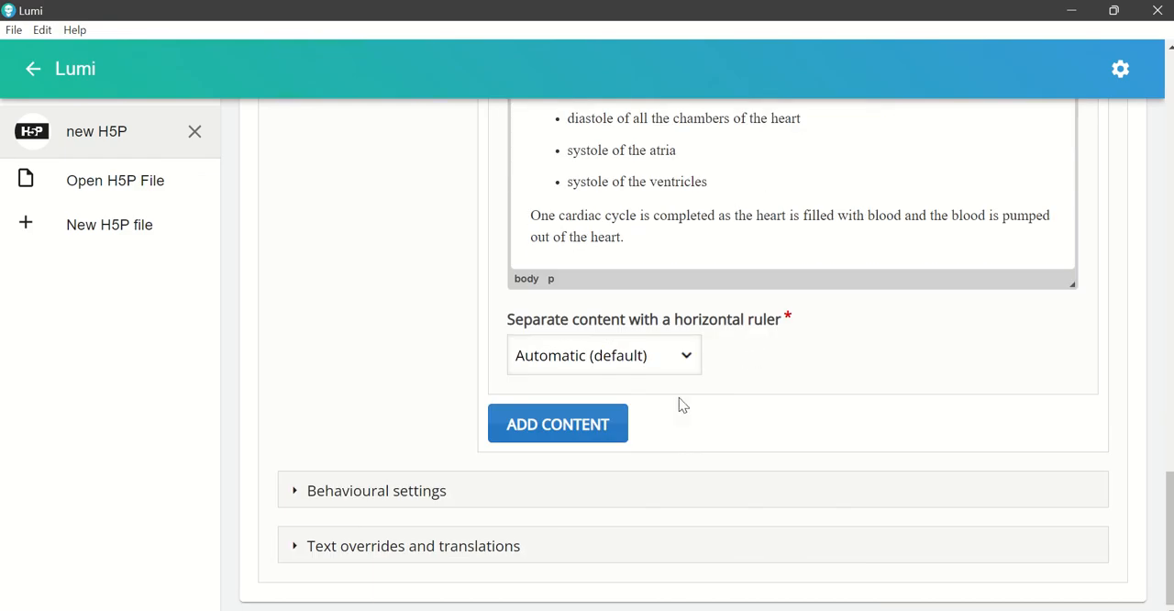
pyautogui.click(594, 429)
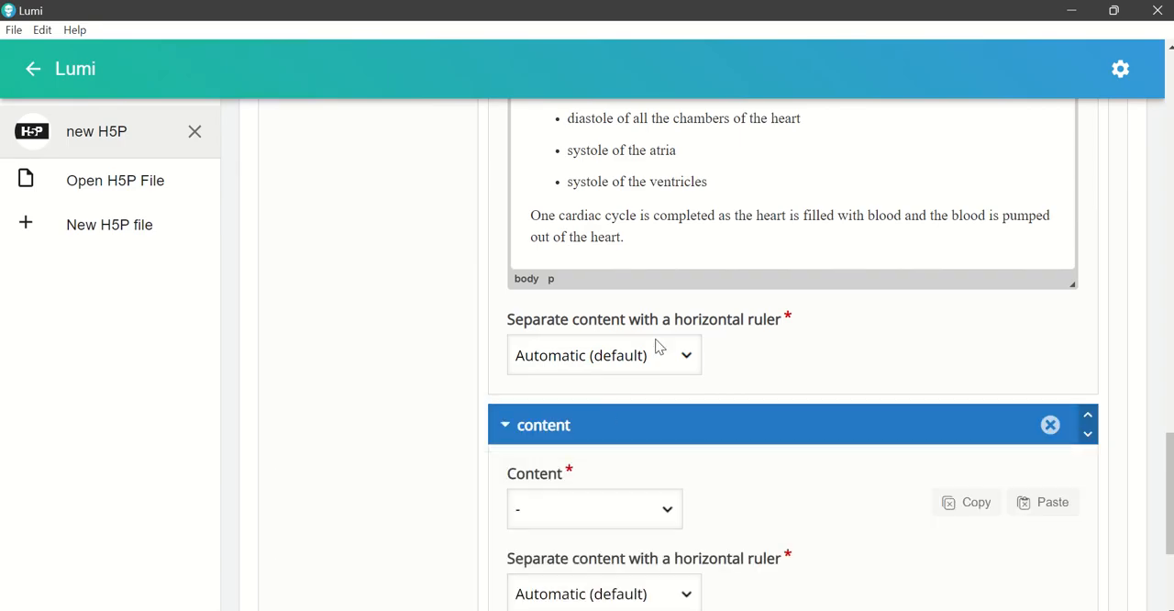
pyautogui.scroll(-2, 794, 346)
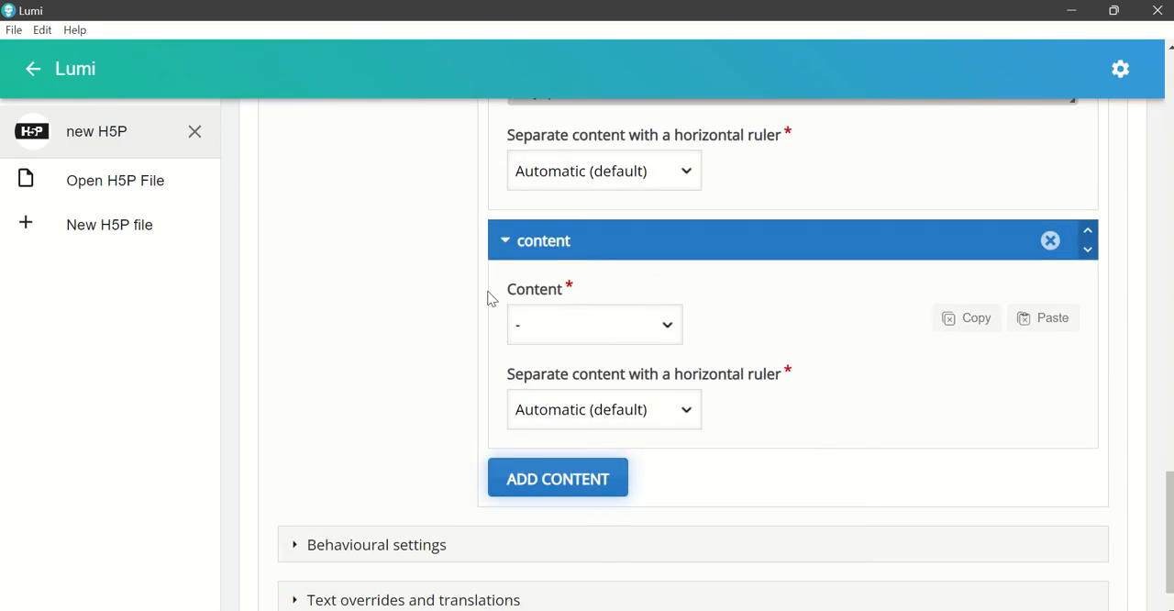
pyautogui.click(673, 335)
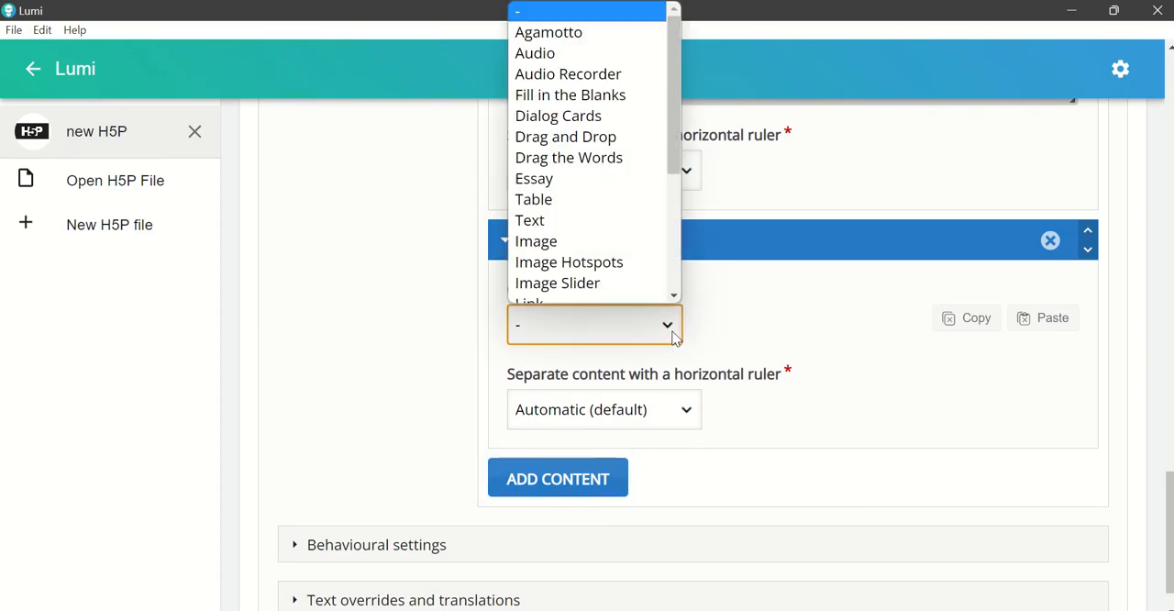
pyautogui.moveTo(673, 172); pyautogui.dragTo(639, 297)
pyautogui.click(555, 295)
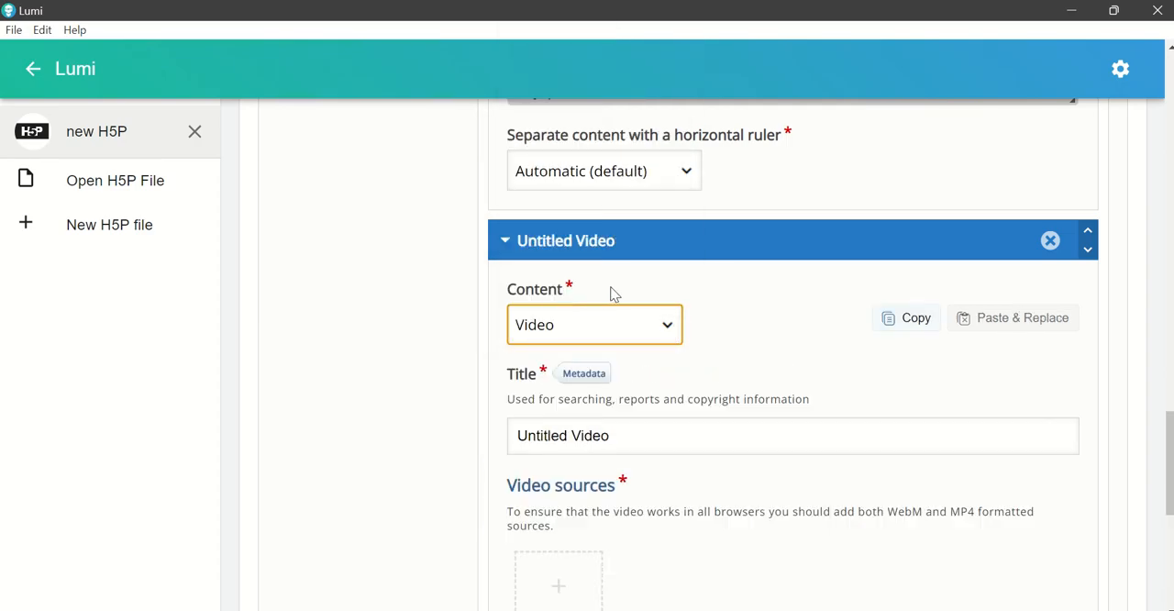
# Step: Upload the MP4 "Cardiac cycle, stages, physiology, Diastole and systole in the cardiac cycle. (1)" from the BCNHS folder as the video source
pyautogui.scroll(-1, 888, 368)
pyautogui.scroll(-2, 886, 371)
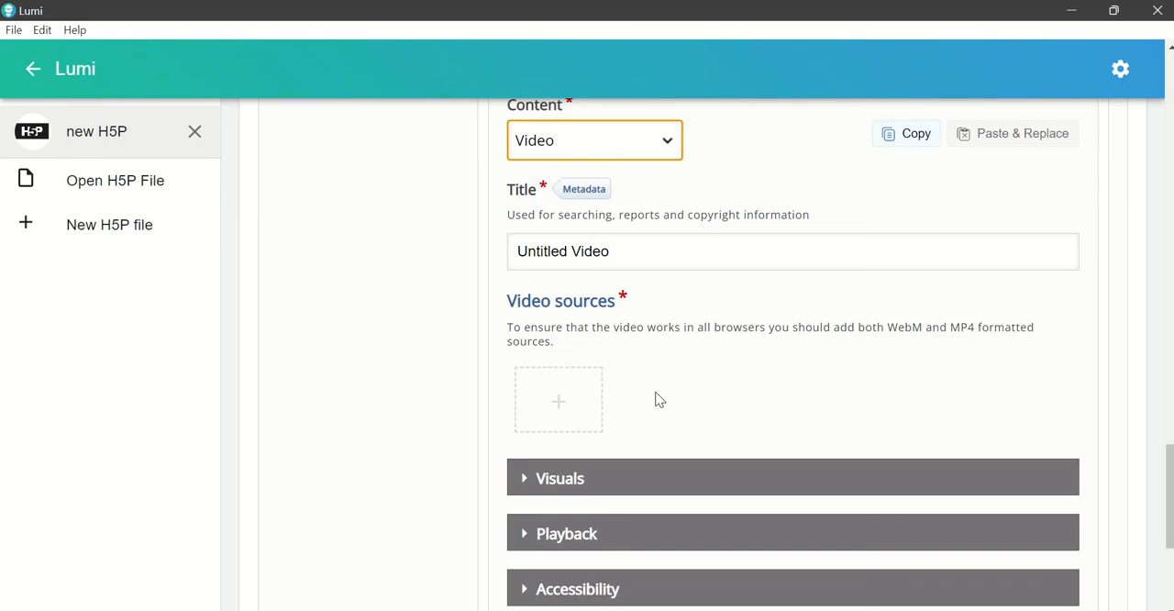
pyautogui.click(560, 404)
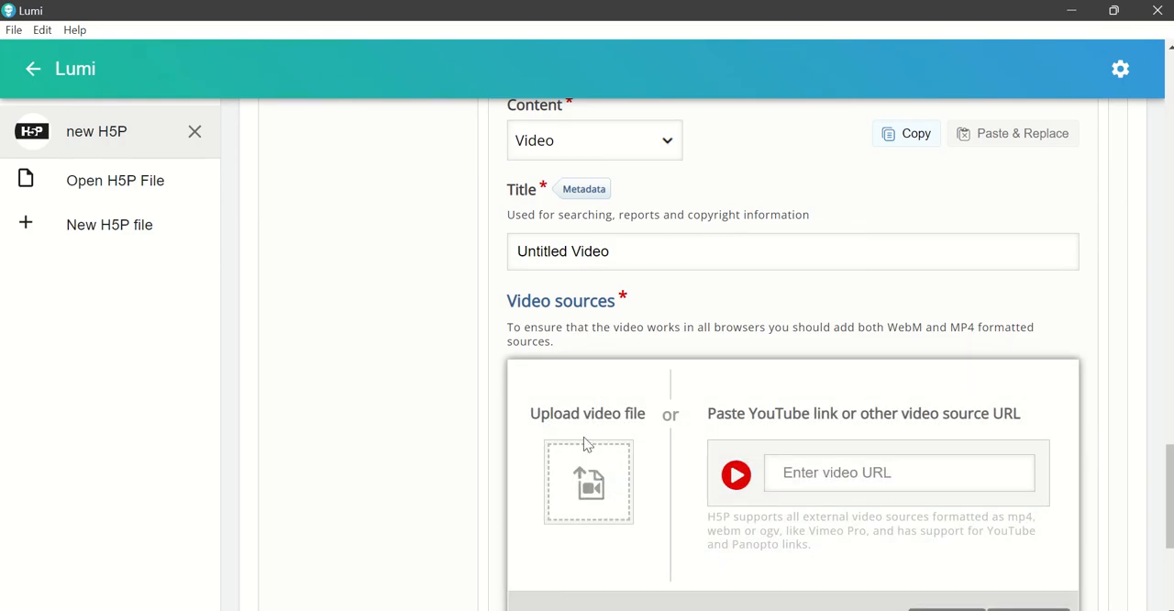
pyautogui.click(591, 488)
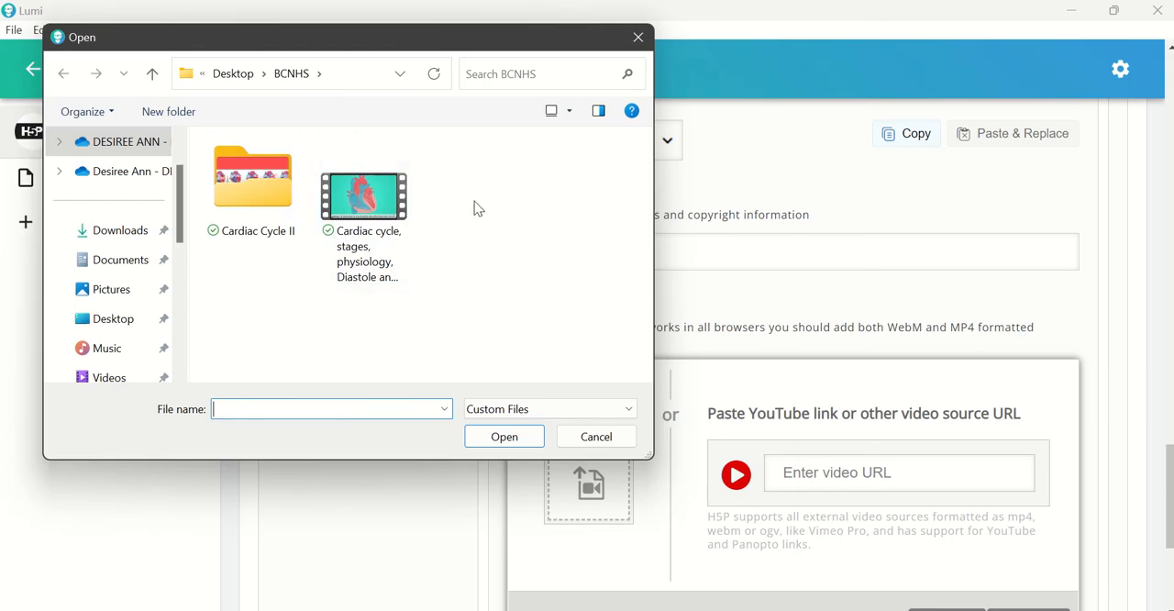
pyautogui.click(382, 265)
pyautogui.click(526, 438)
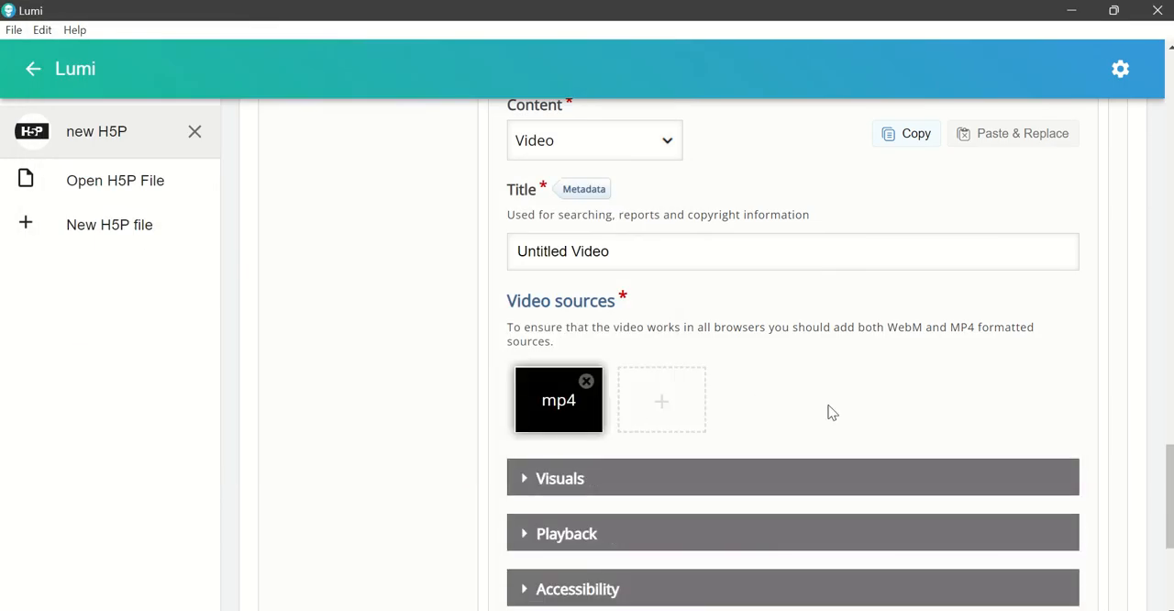
# Step: Add a second page to the book after Cardiac Cycle
pyautogui.scroll(-3, 842, 414)
pyautogui.scroll(2, 844, 416)
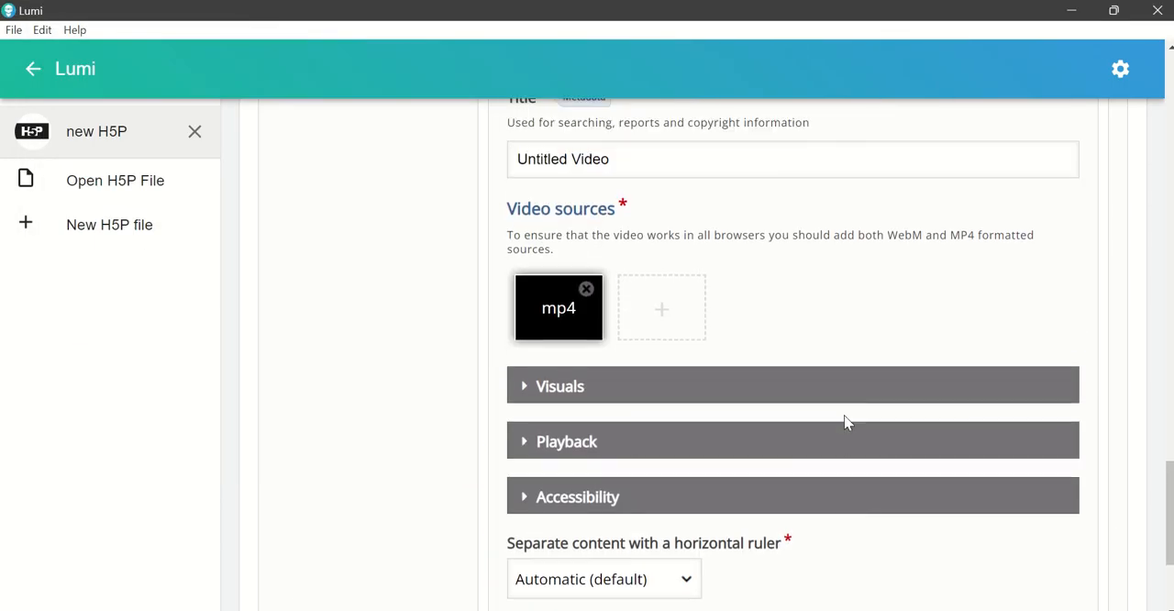
pyautogui.scroll(1, 842, 417)
pyautogui.scroll(7, 842, 422)
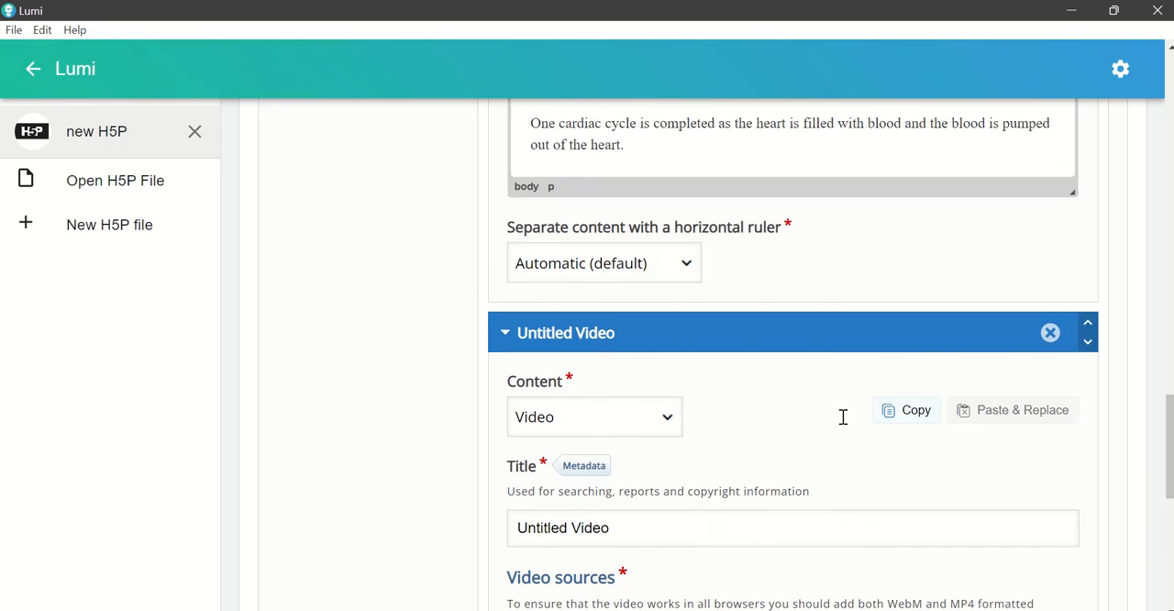
pyautogui.scroll(3, 833, 420)
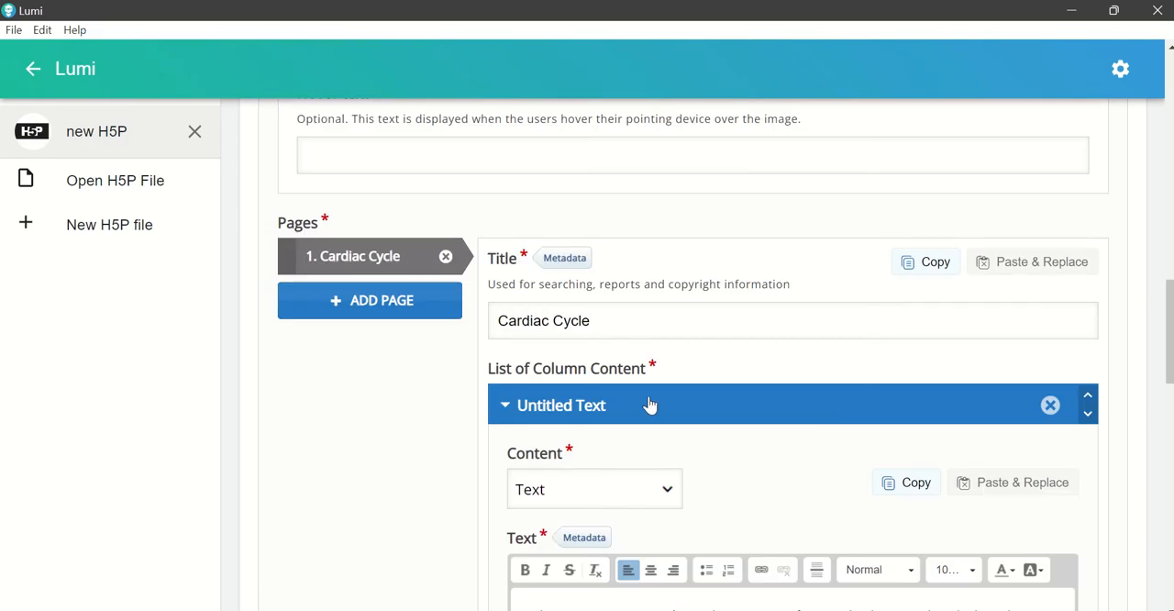
pyautogui.click(364, 310)
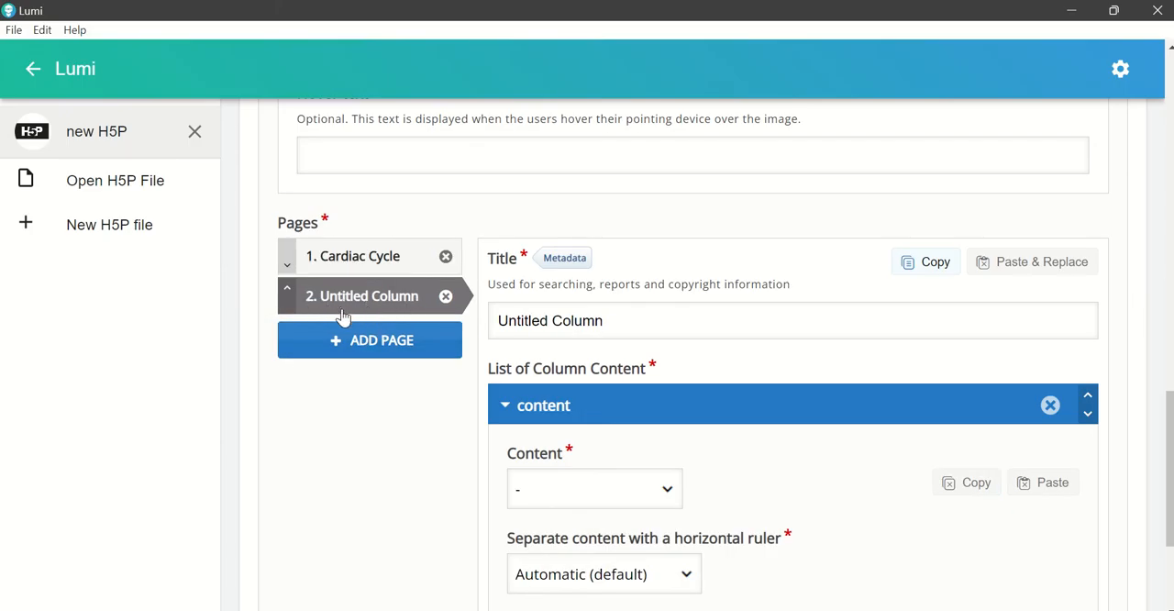
# Step: Replace the second page's title with "Cardiac Cycle Activity"
pyautogui.click(618, 327)
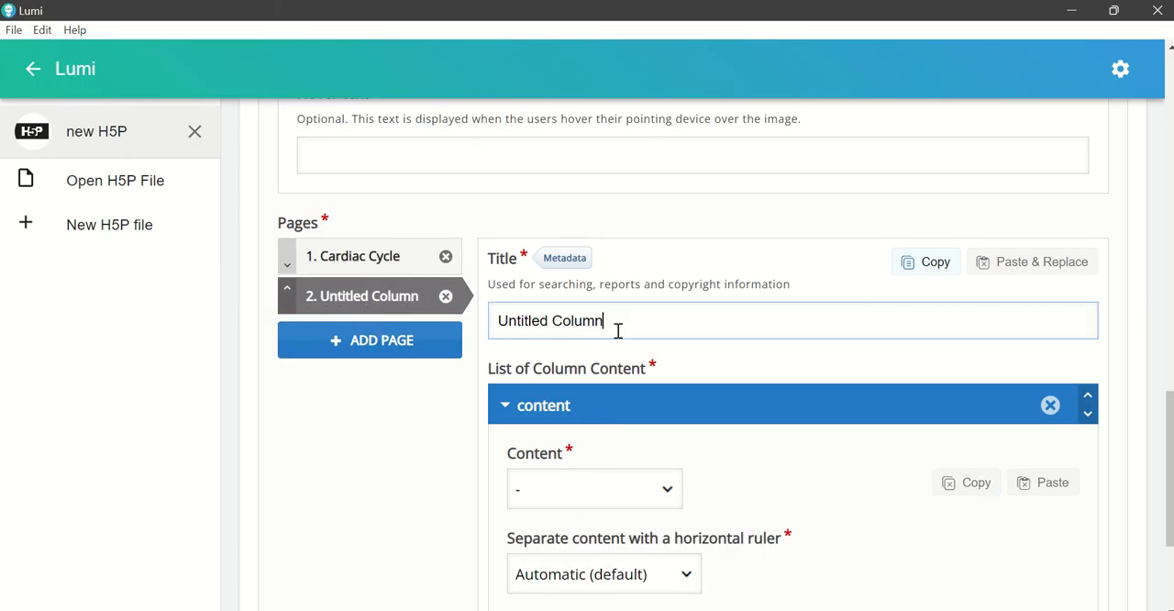
pyautogui.moveTo(606, 323); pyautogui.dragTo(477, 329)
pyautogui.write('C')
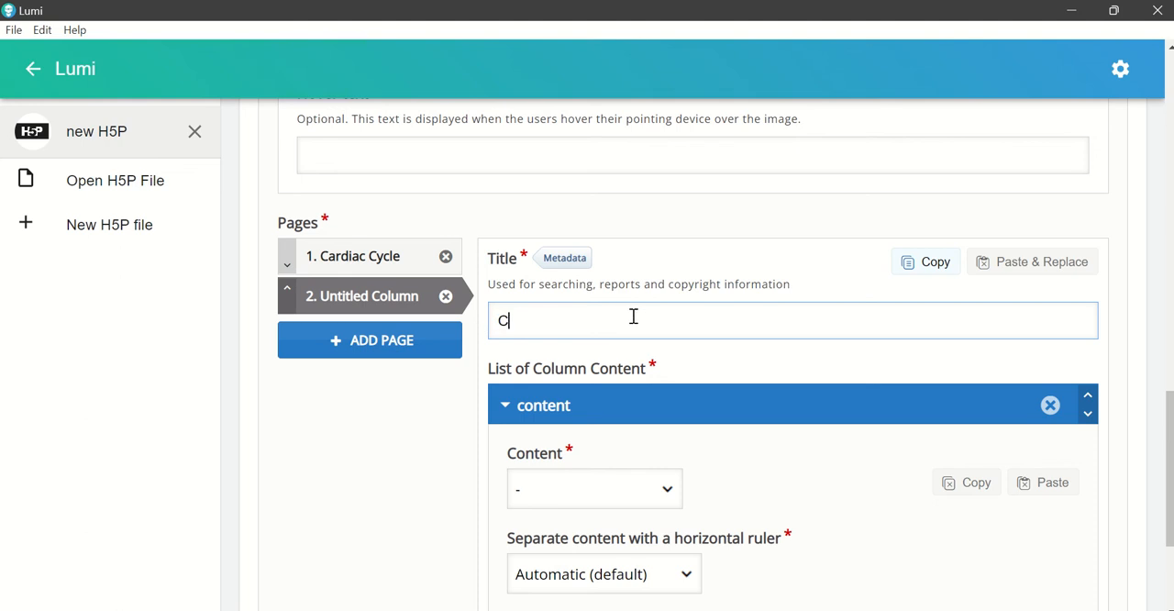
pyautogui.write('ardiac Cycle ')
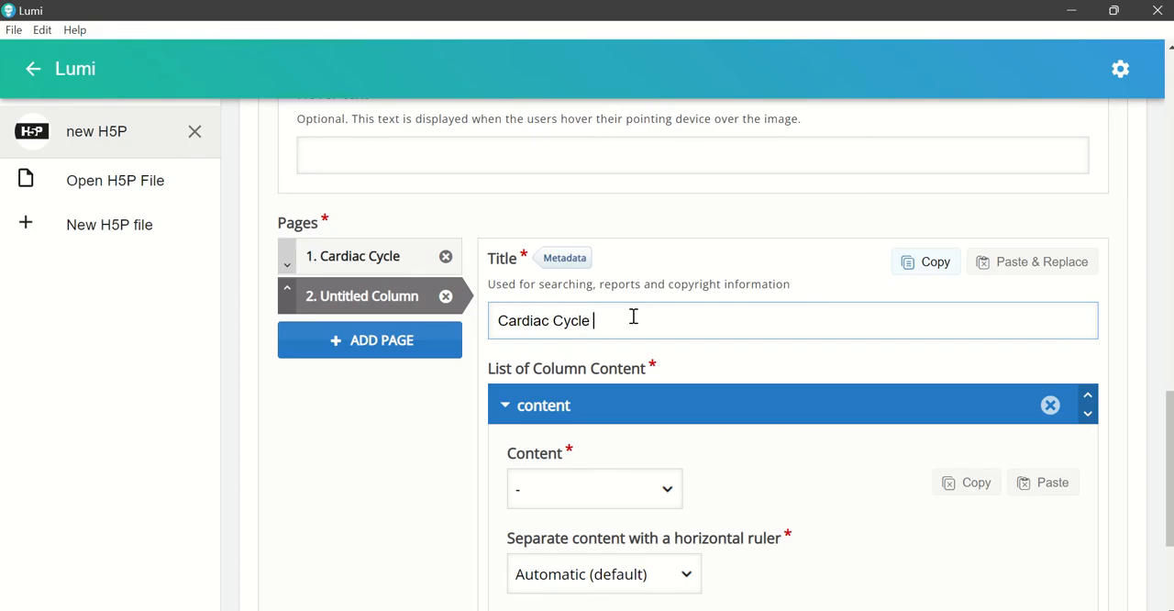
pyautogui.write('Activyity')
# Step: Set the content type of the Cardiac Cycle Activity page to Drag and Drop
pyautogui.scroll(-2, 779, 440)
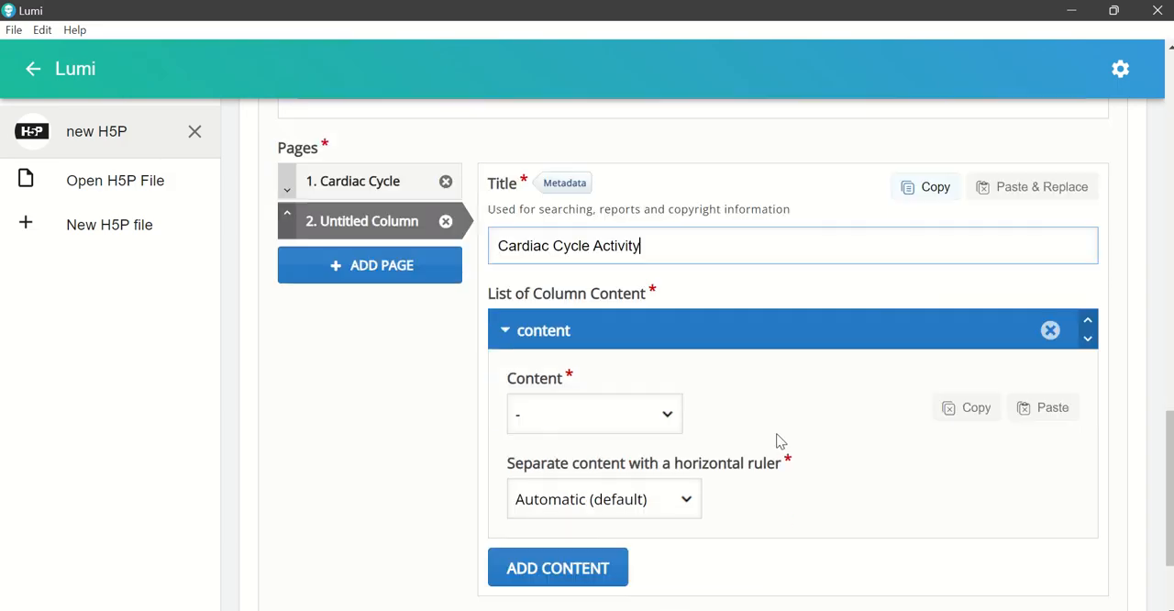
pyautogui.scroll(1, 747, 440)
pyautogui.click(675, 408)
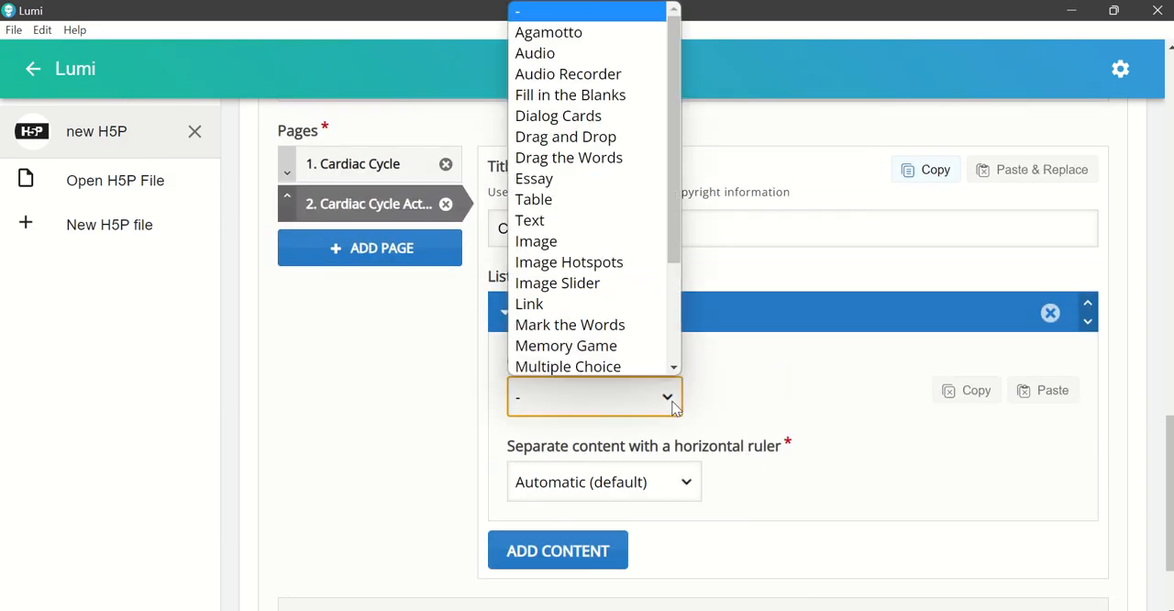
pyautogui.click(603, 142)
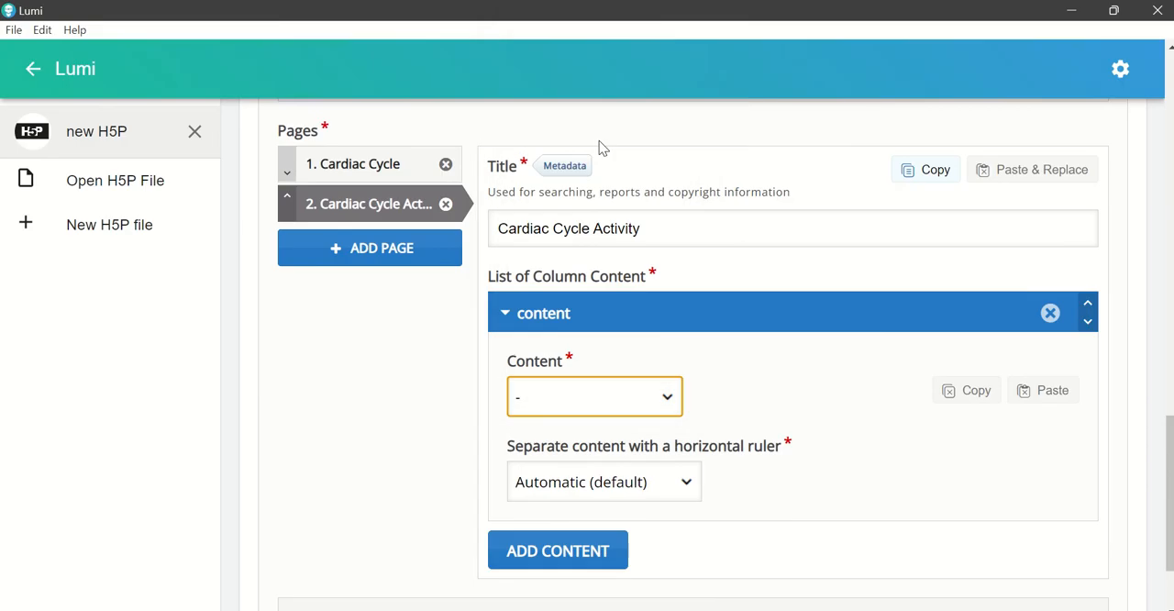
pyautogui.scroll(-1, 852, 451)
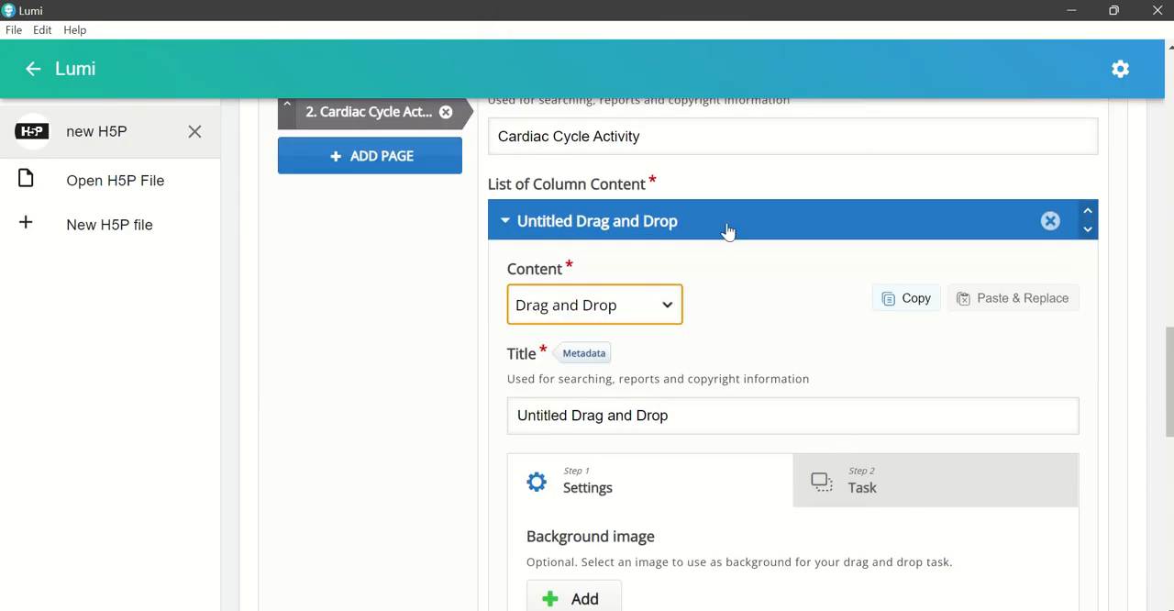
# Step: Copy the page title "Cardiac Cycle Activity" and paste it over the Drag and Drop element's default title
pyautogui.moveTo(679, 143); pyautogui.dragTo(497, 126)
pyautogui.hotkey('ctrl', 'c')
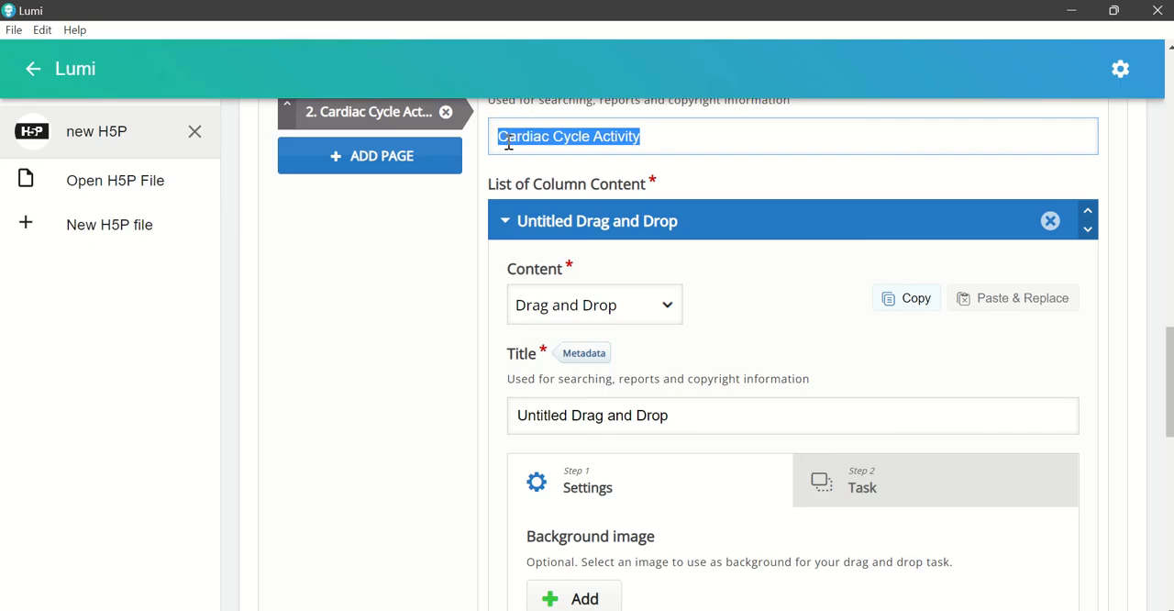
pyautogui.click(688, 417)
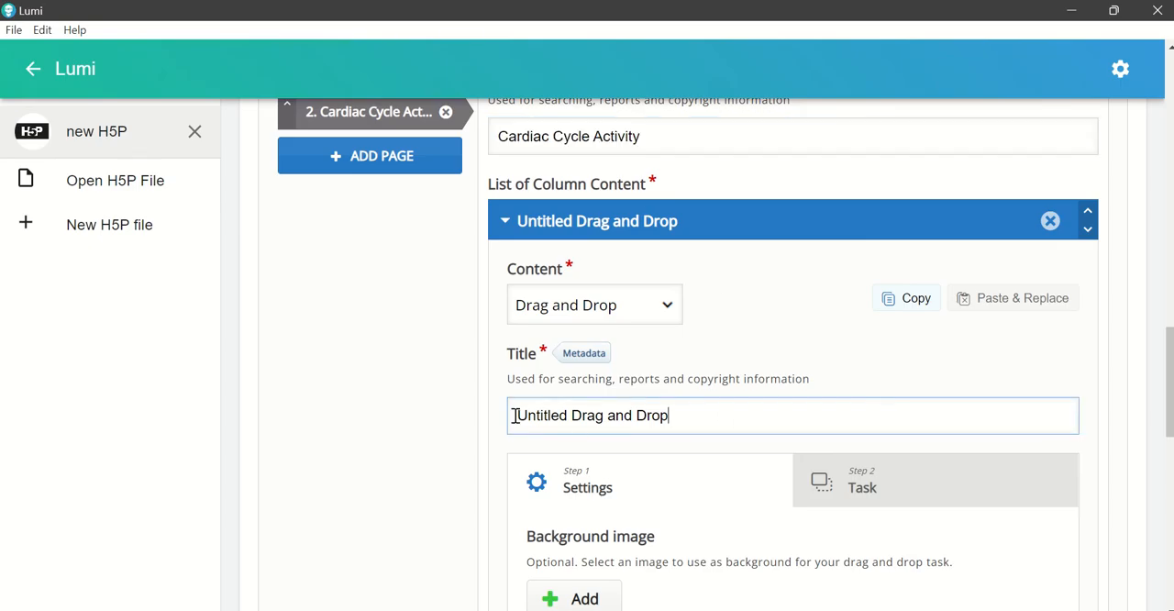
pyautogui.moveTo(516, 415); pyautogui.dragTo(708, 421)
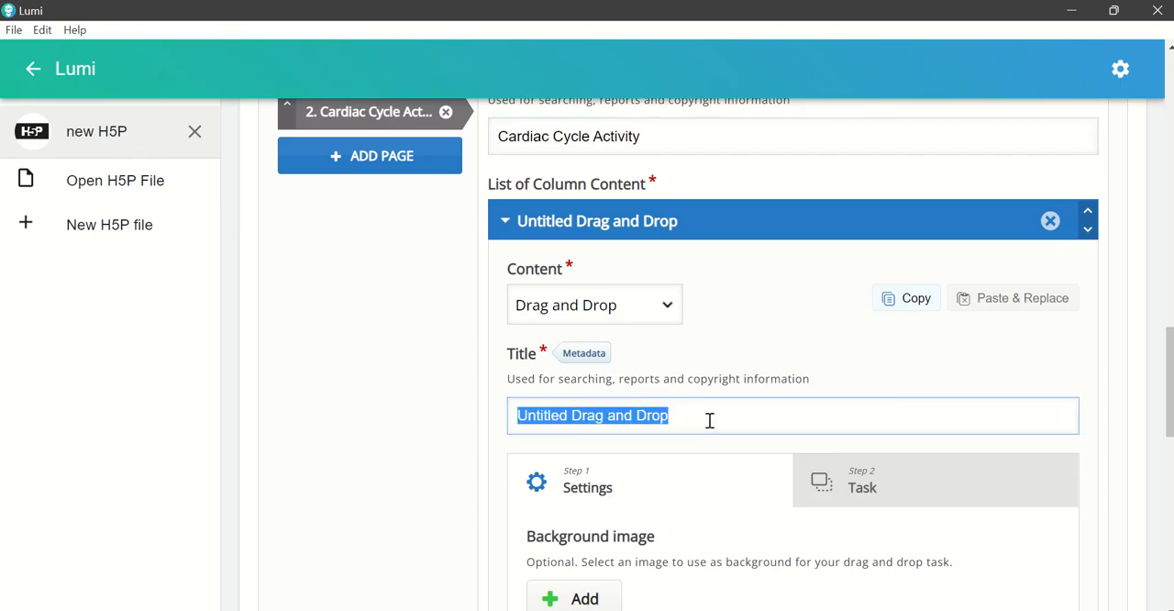
pyautogui.hotkey('ctrl', 'v')
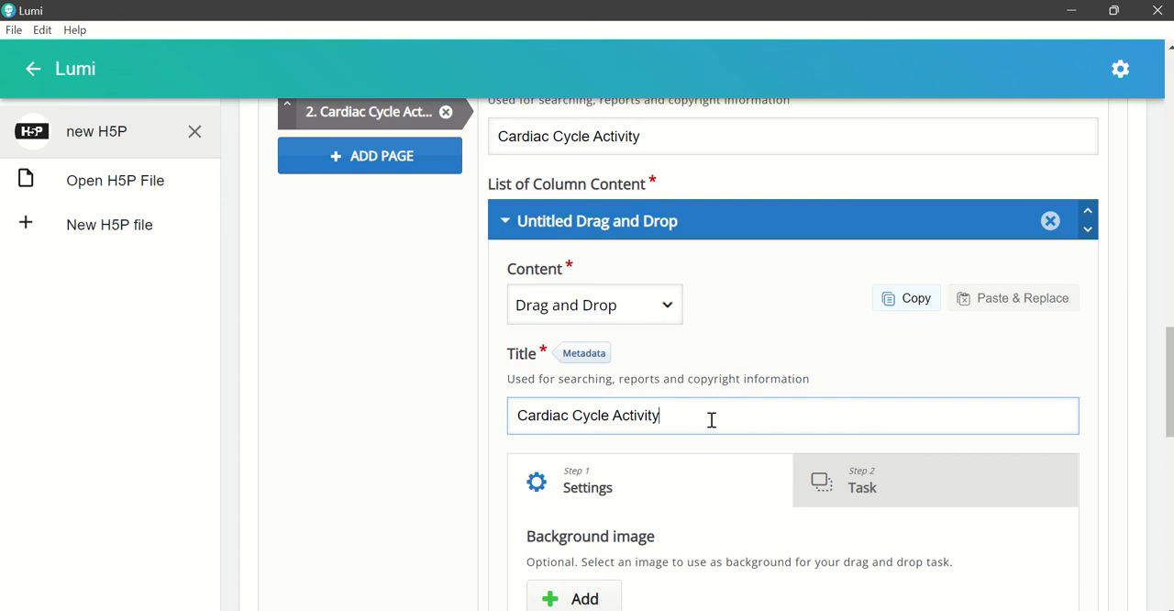
# Step: Add the image Presentation1 from the Cardiac Cycle II folder as the drag and drop background
pyautogui.scroll(-2, 716, 421)
pyautogui.scroll(1, 720, 420)
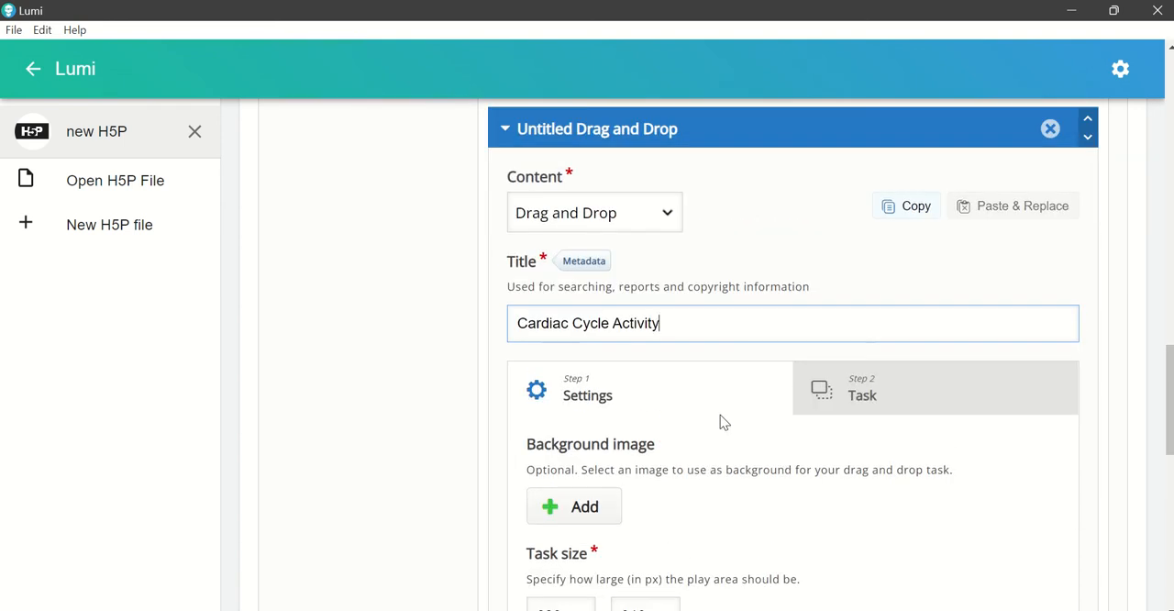
pyautogui.scroll(-1, 720, 414)
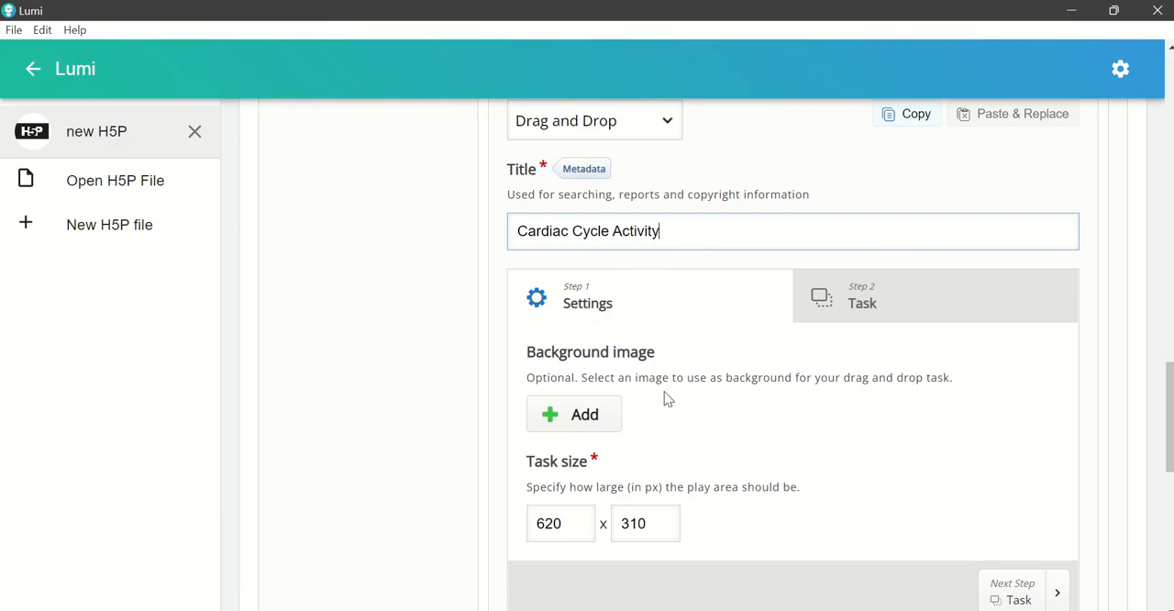
pyautogui.click(586, 416)
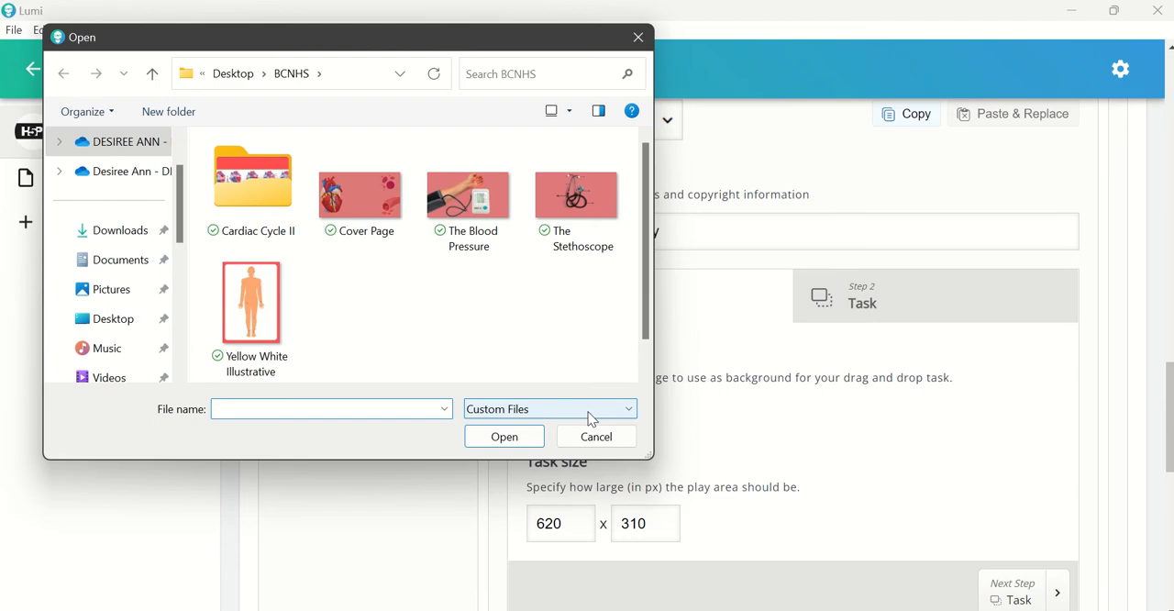
pyautogui.doubleClick(238, 198)
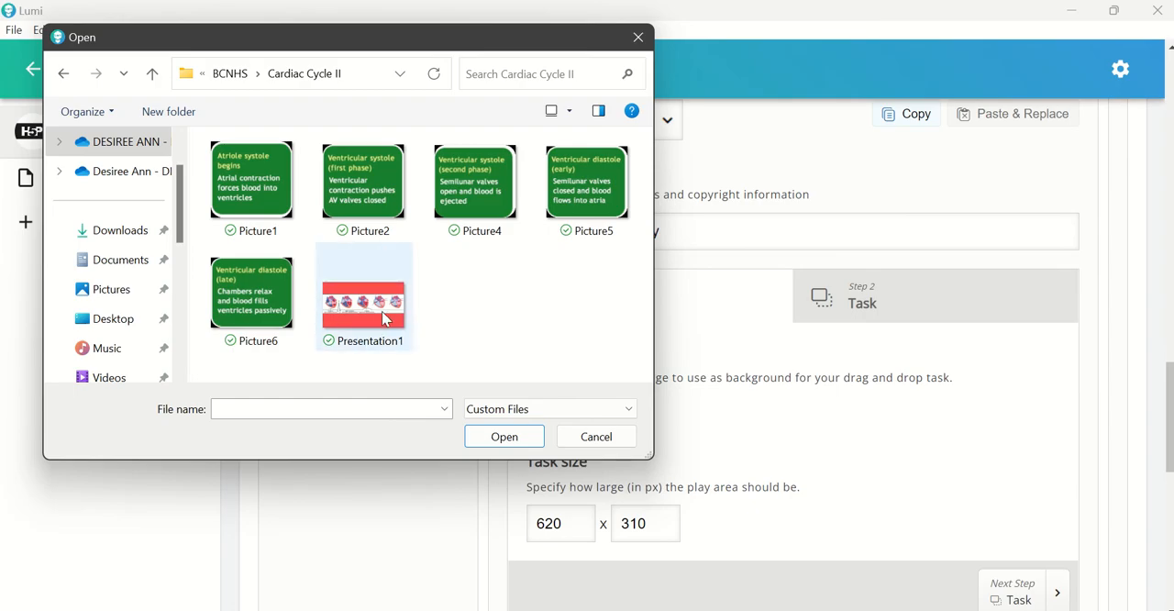
pyautogui.click(374, 321)
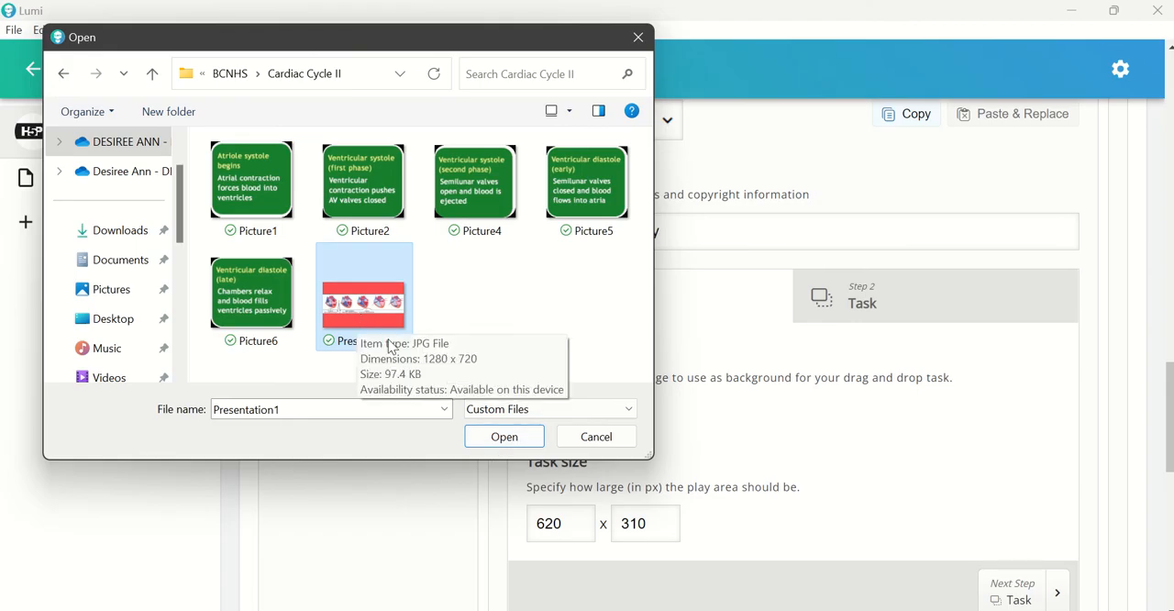
pyautogui.click(502, 438)
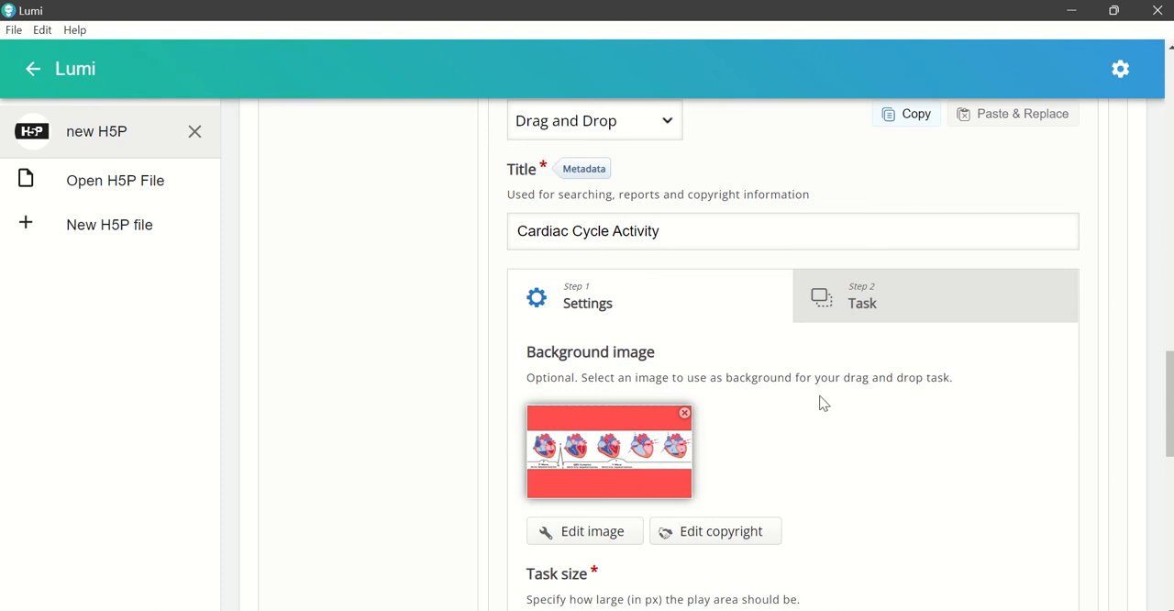
# Step: Open the Task step of the activity and add a drop zone labelled "1"
pyautogui.click(926, 303)
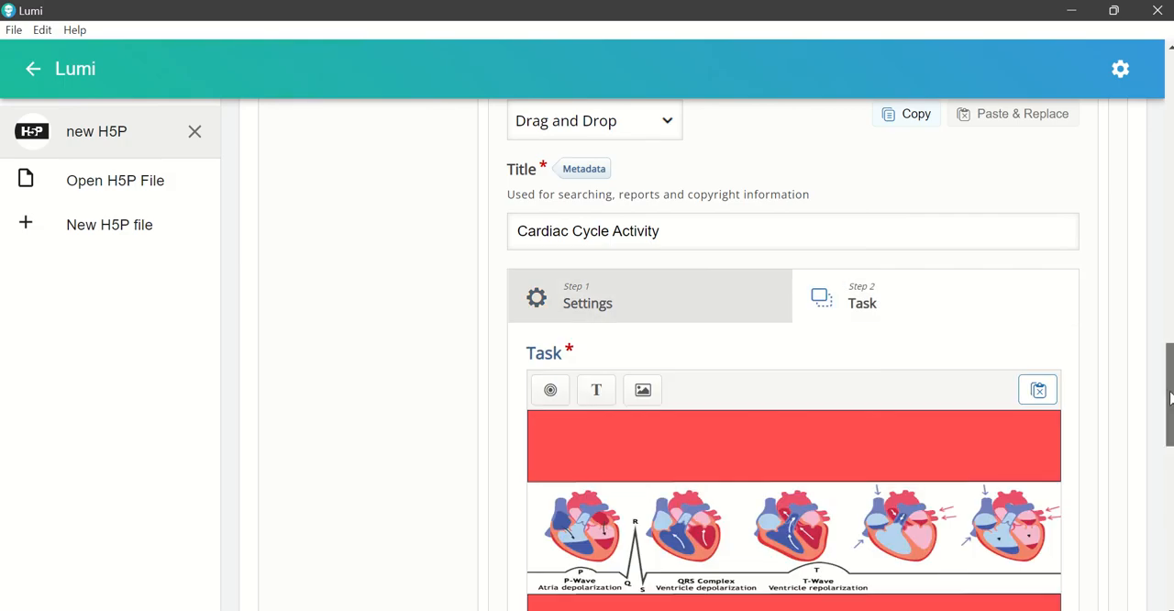
pyautogui.moveTo(1169, 396); pyautogui.dragTo(1167, 427)
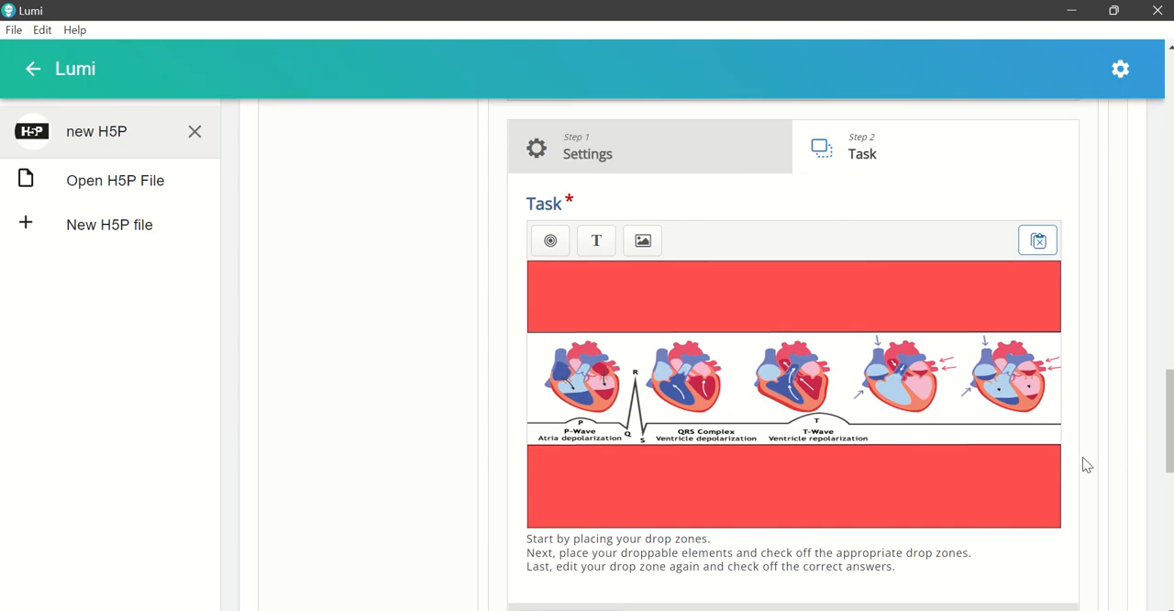
pyautogui.click(551, 242)
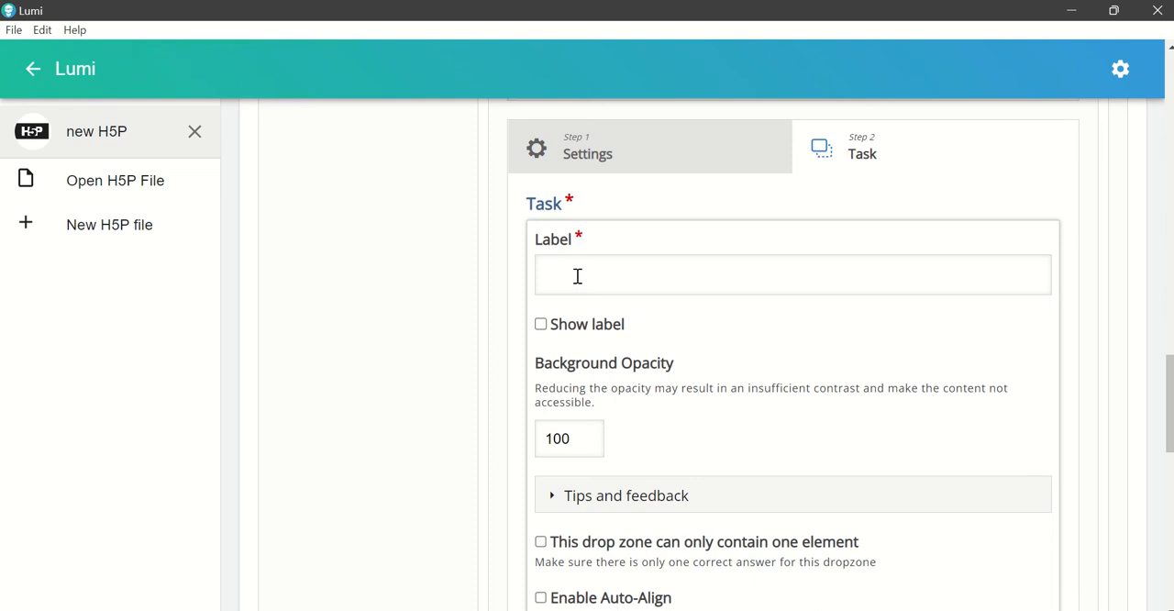
pyautogui.click(577, 276)
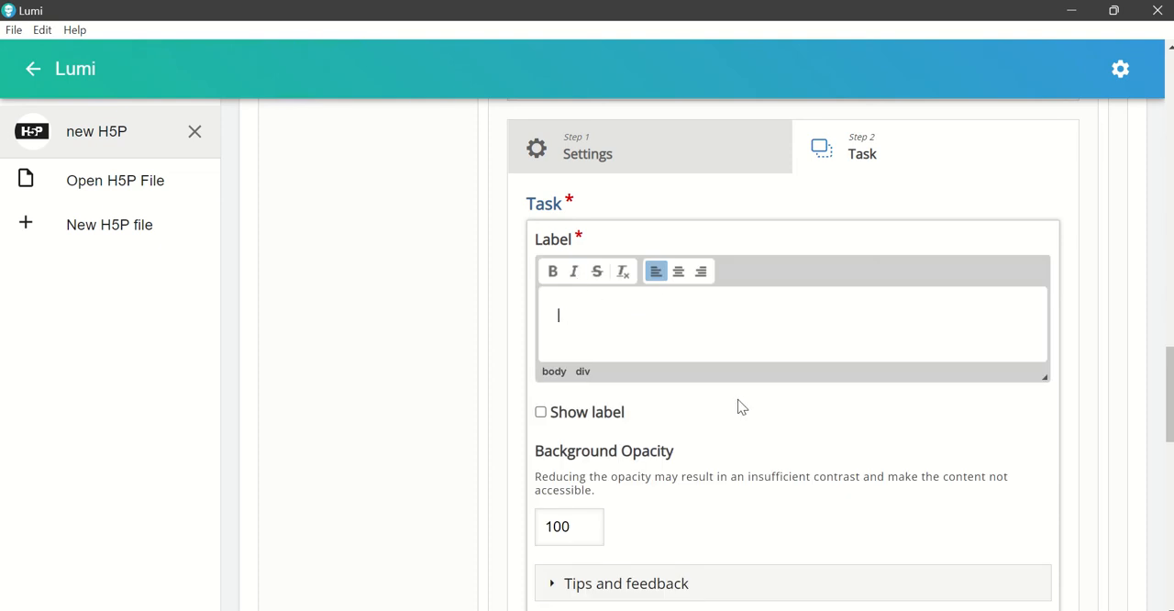
pyautogui.write('1')
pyautogui.scroll(-2, 960, 433)
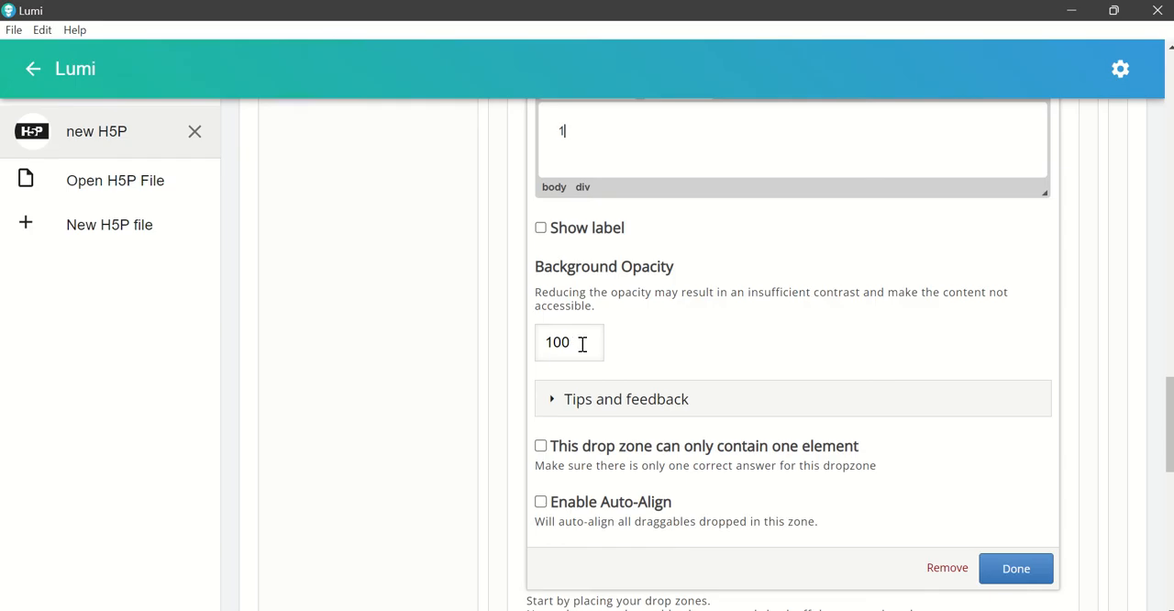
# Step: Try a background opacity of 0 for drop zone 1, and restore it to 100
pyautogui.moveTo(582, 341); pyautogui.dragTo(540, 334)
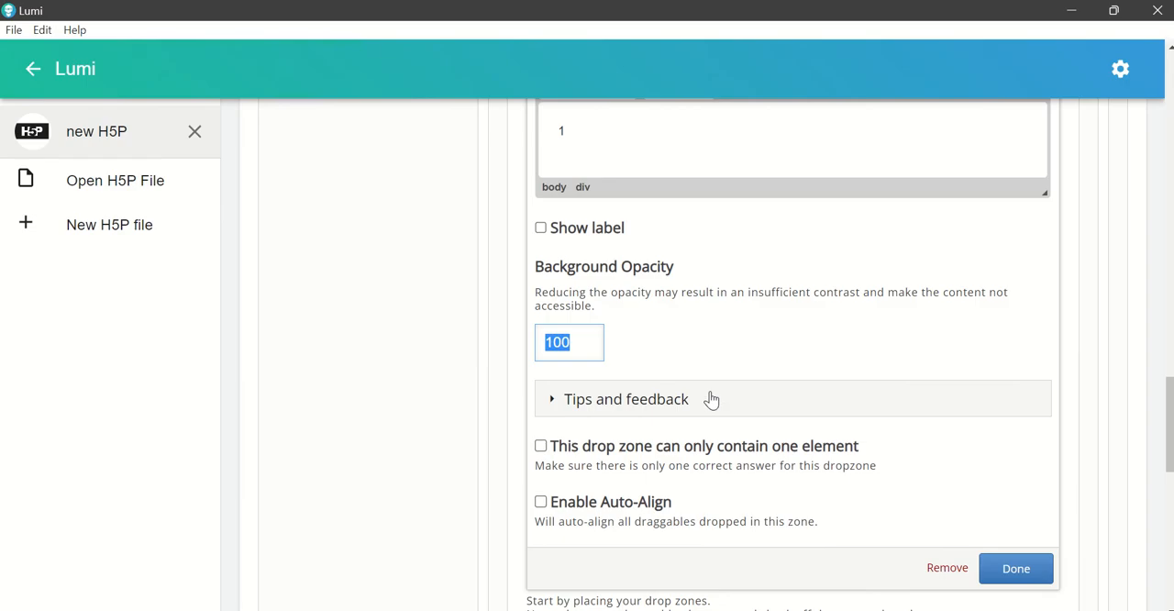
pyautogui.write('0')
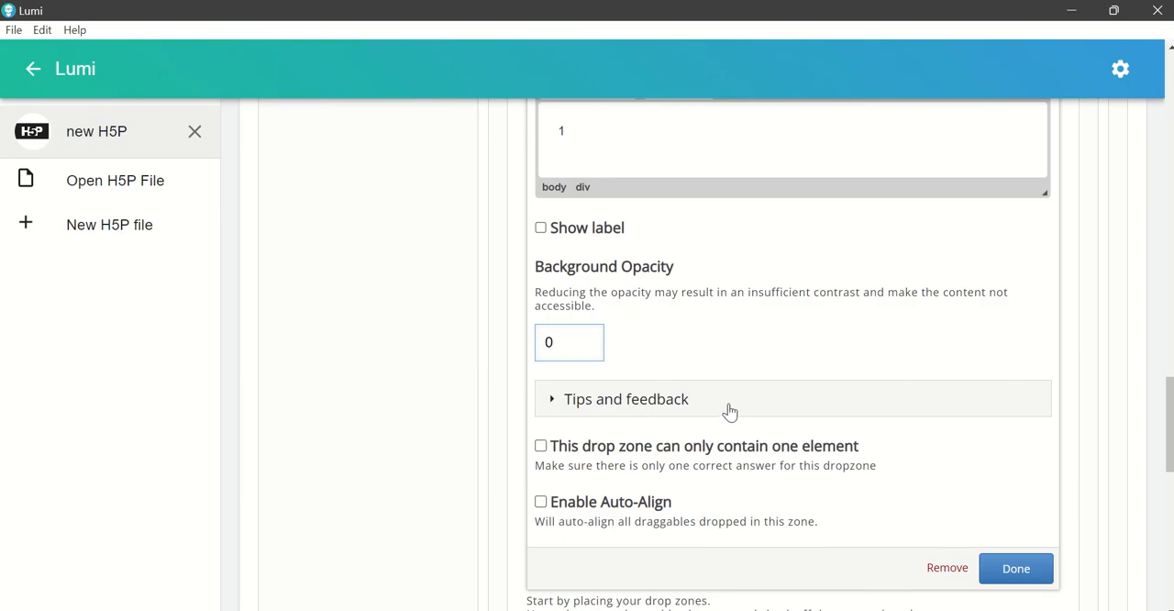
pyautogui.moveTo(588, 342); pyautogui.dragTo(543, 338)
pyautogui.write('100')
# Step: Save drop zone 1, move it above the first heart and stretch it to fill the upper red band's height
pyautogui.click(1015, 569)
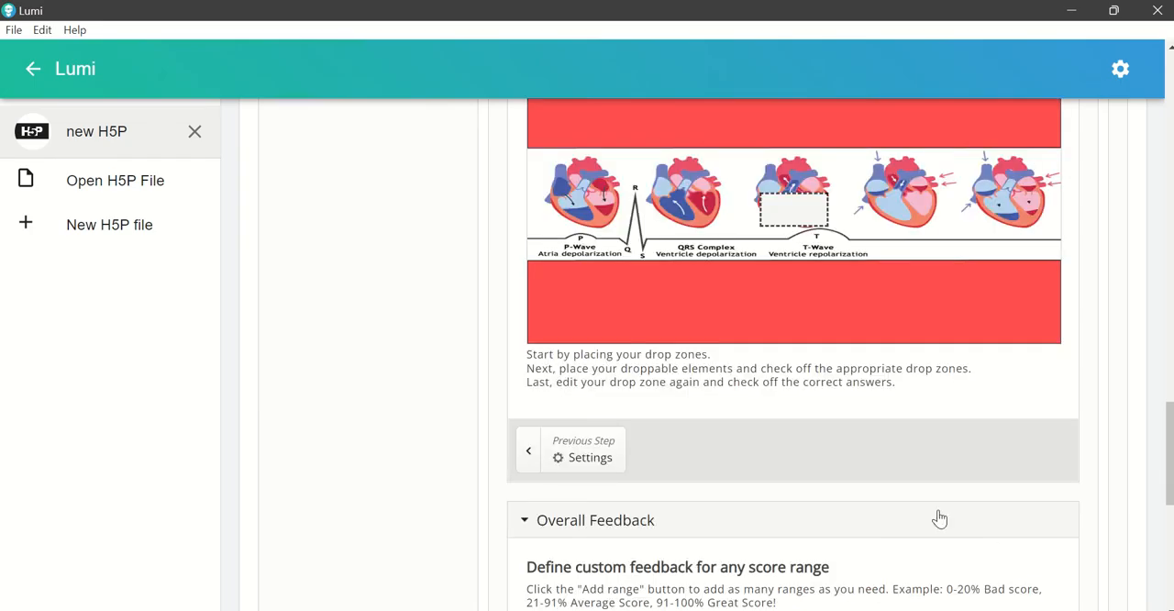
pyautogui.scroll(1, 939, 519)
pyautogui.click(811, 309)
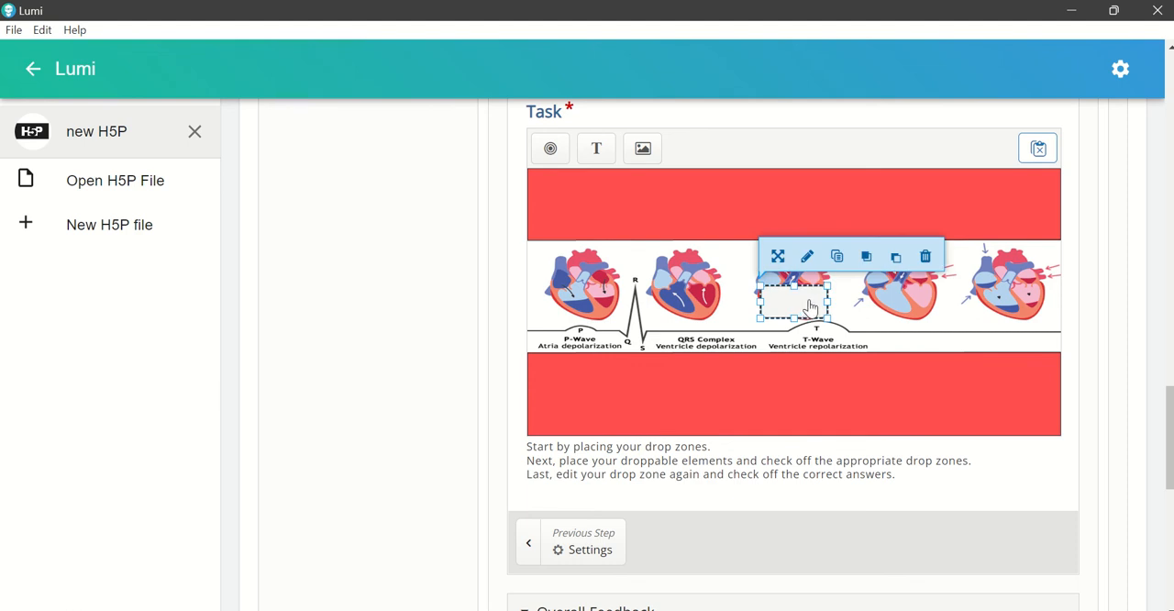
pyautogui.moveTo(811, 310); pyautogui.dragTo(594, 194)
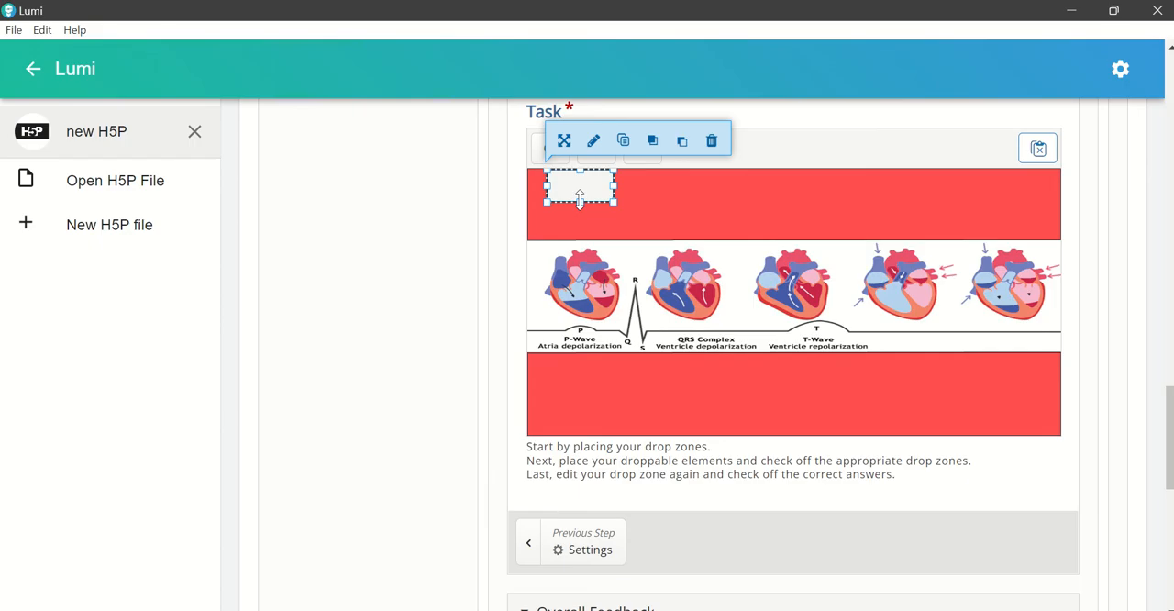
pyautogui.moveTo(580, 201); pyautogui.dragTo(581, 242)
pyautogui.click(697, 407)
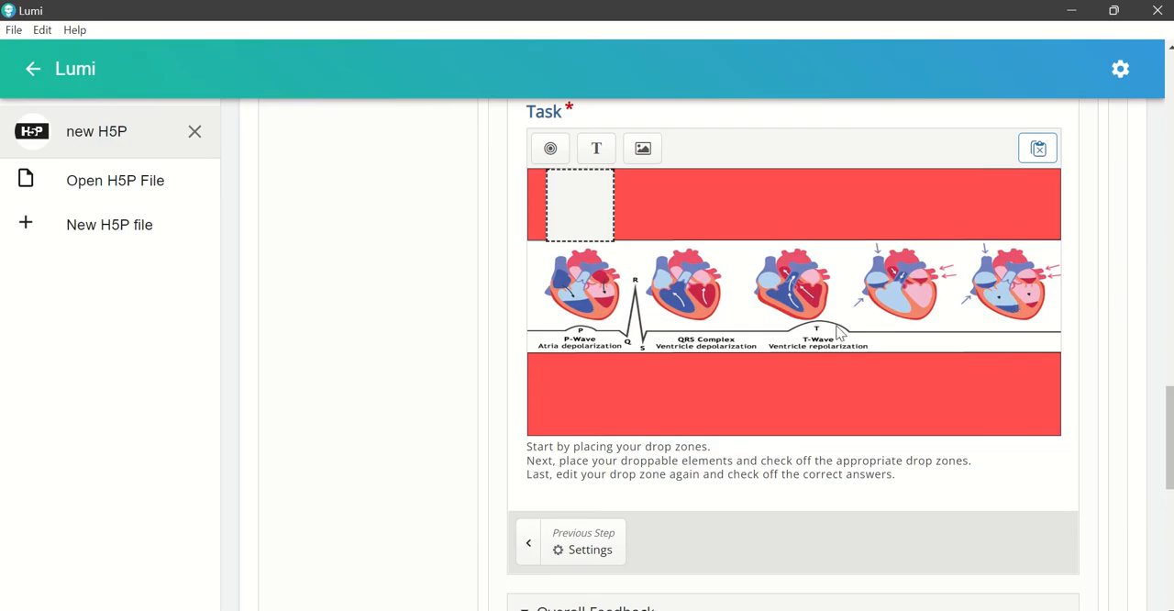
# Step: Try duplicating drop zone 1 by copy and paste, and delete the pasted copy
pyautogui.scroll(1, 780, 341)
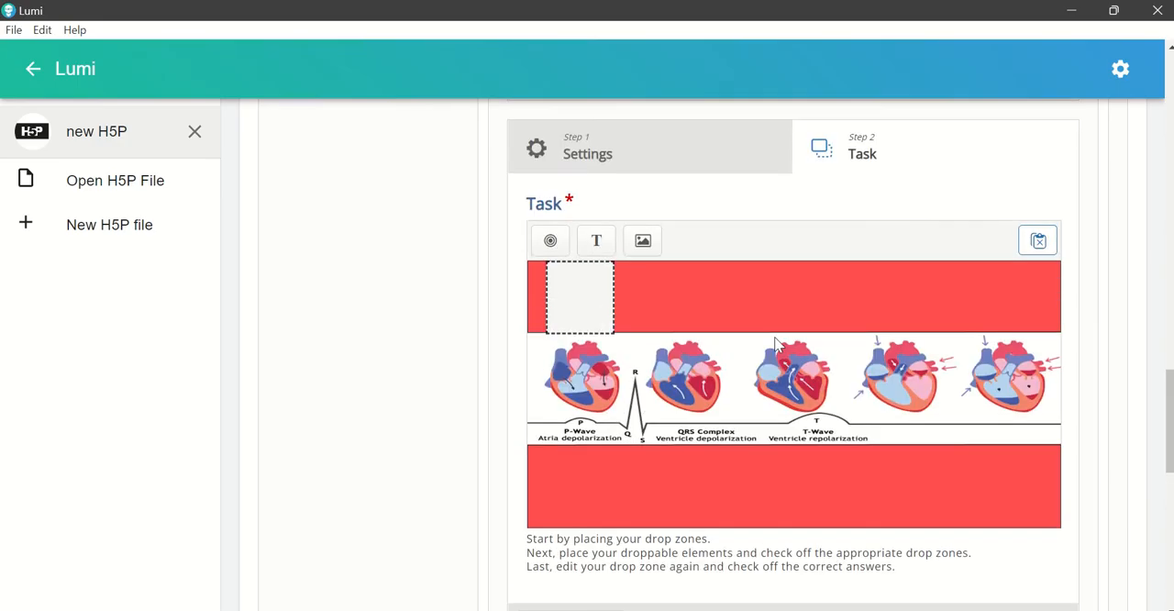
pyautogui.click(598, 316)
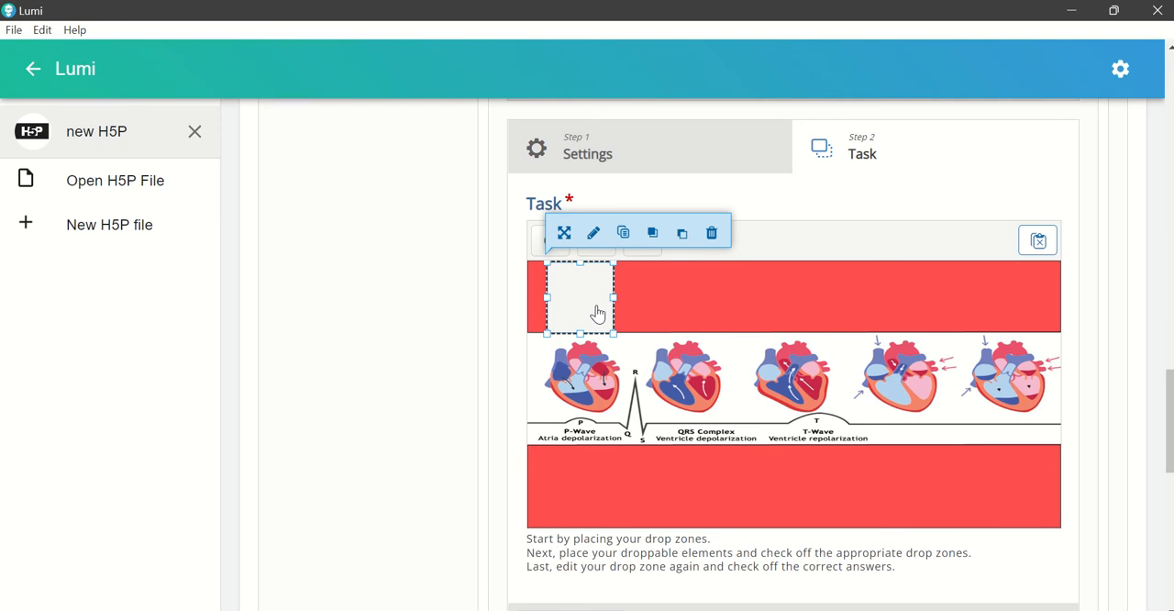
pyautogui.hotkey('ctrl', 'c')
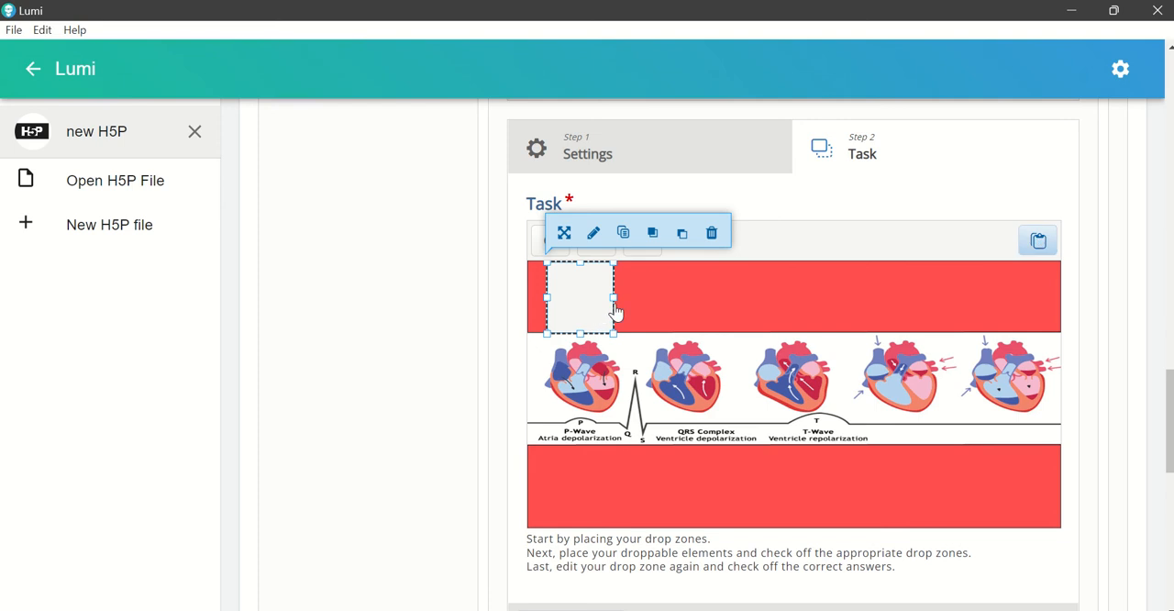
pyautogui.click(668, 309)
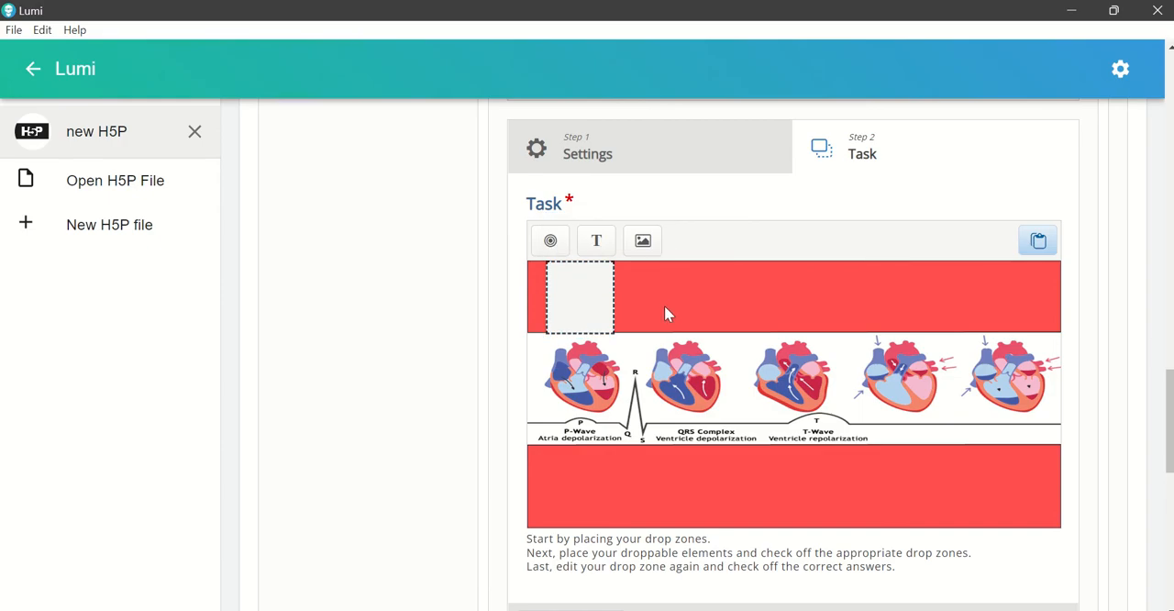
pyautogui.hotkey('ctrl', 'v')
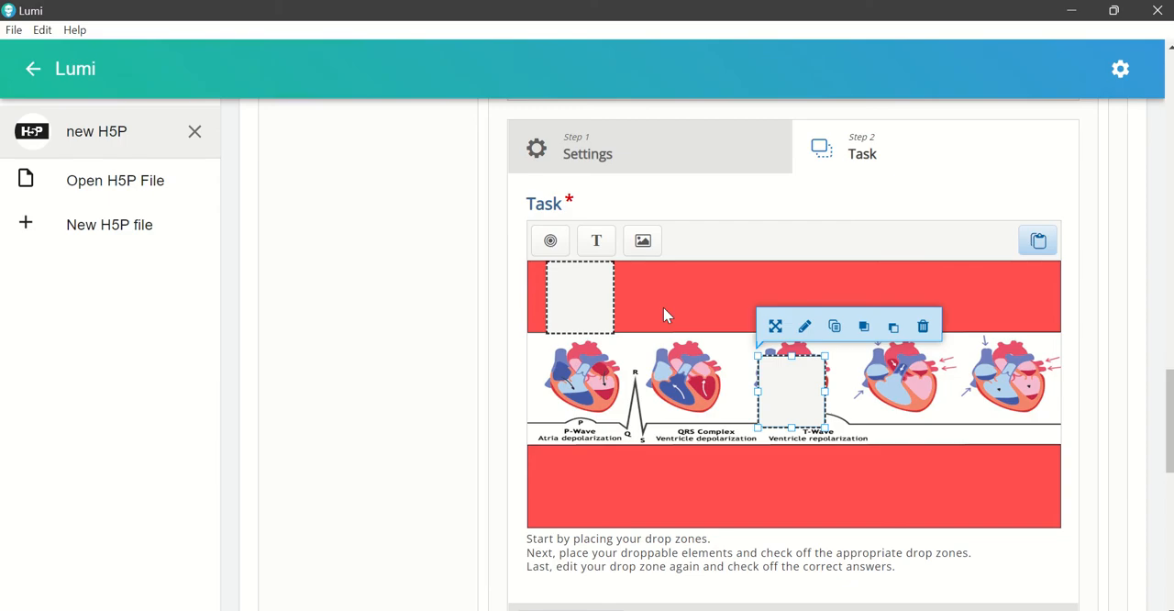
pyautogui.click(923, 328)
pyautogui.click(794, 320)
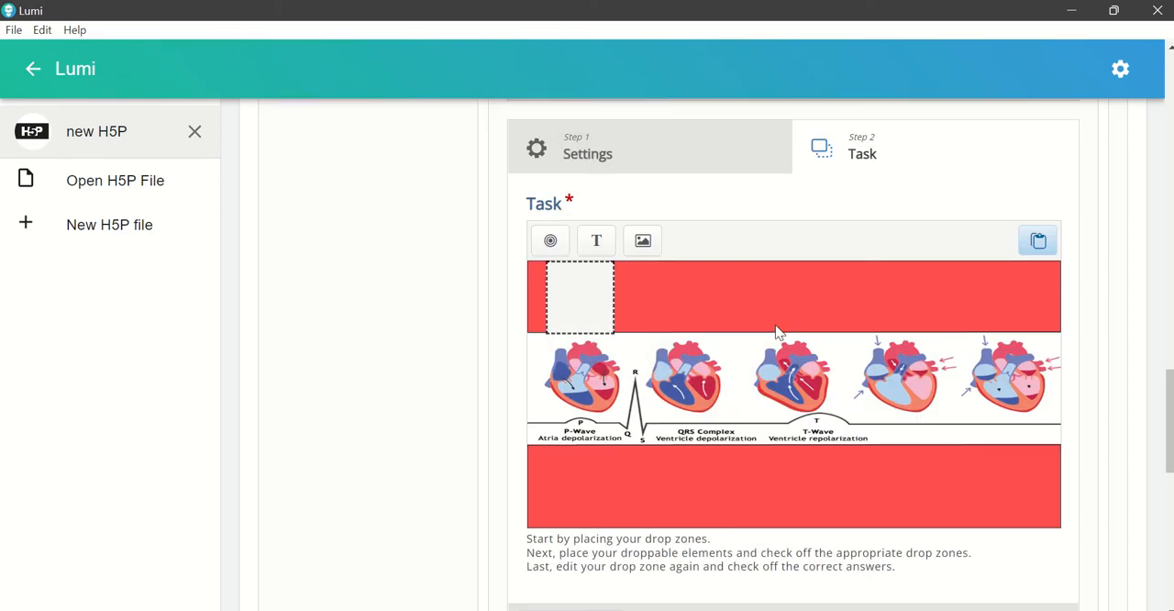
# Step: Add a drop zone labelled "2" and fit it to the upper red band's height above the second heart
pyautogui.click(550, 241)
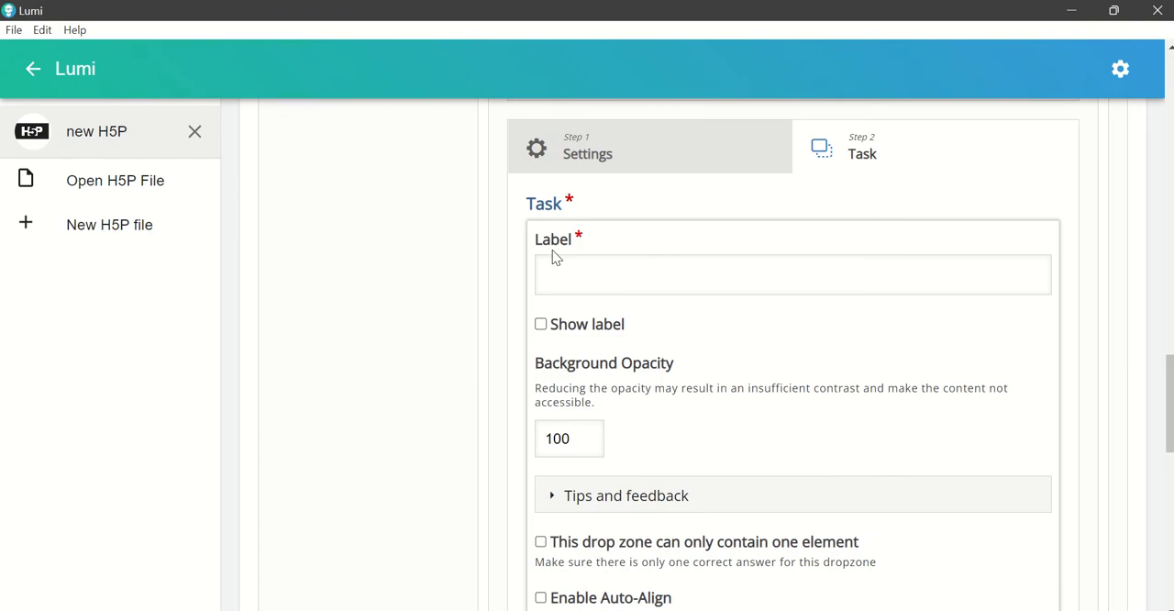
pyautogui.click(575, 278)
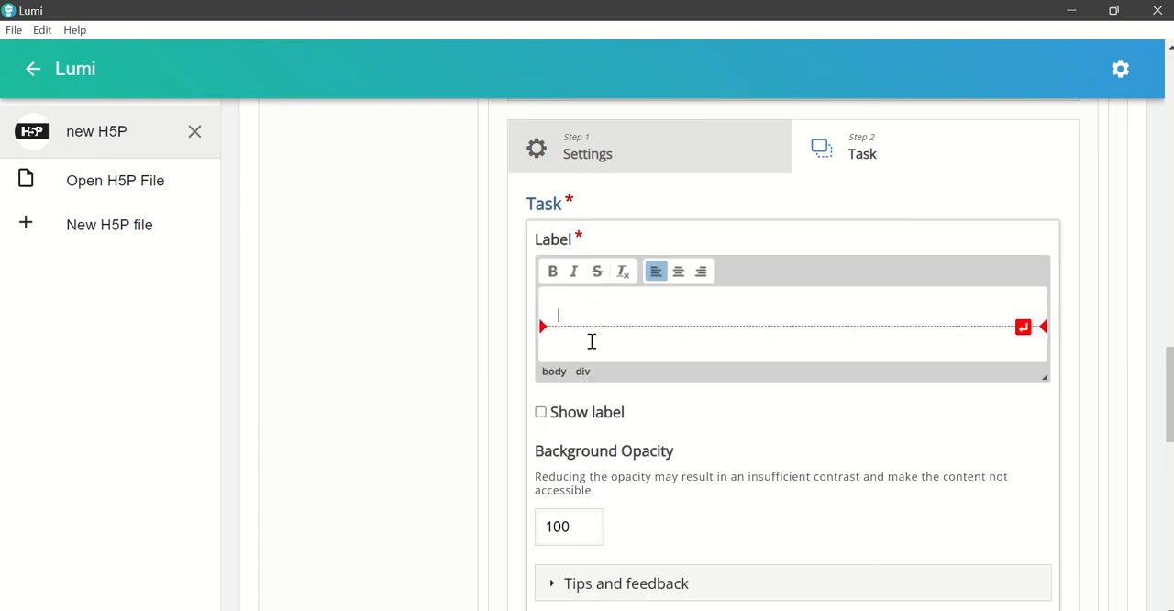
pyautogui.write('2')
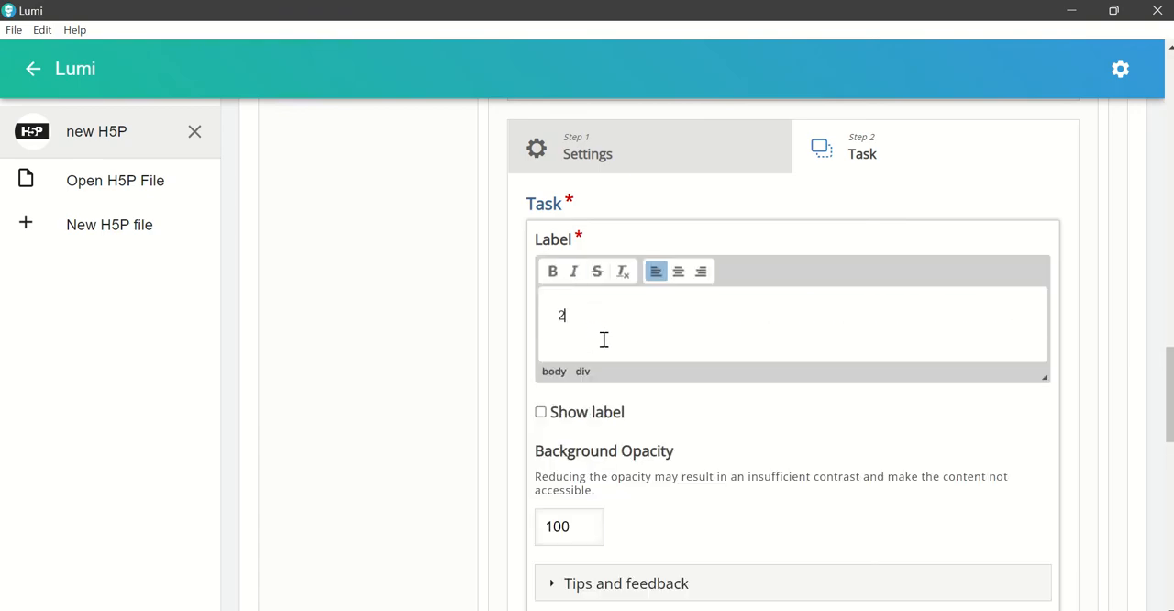
pyautogui.scroll(-2, 954, 455)
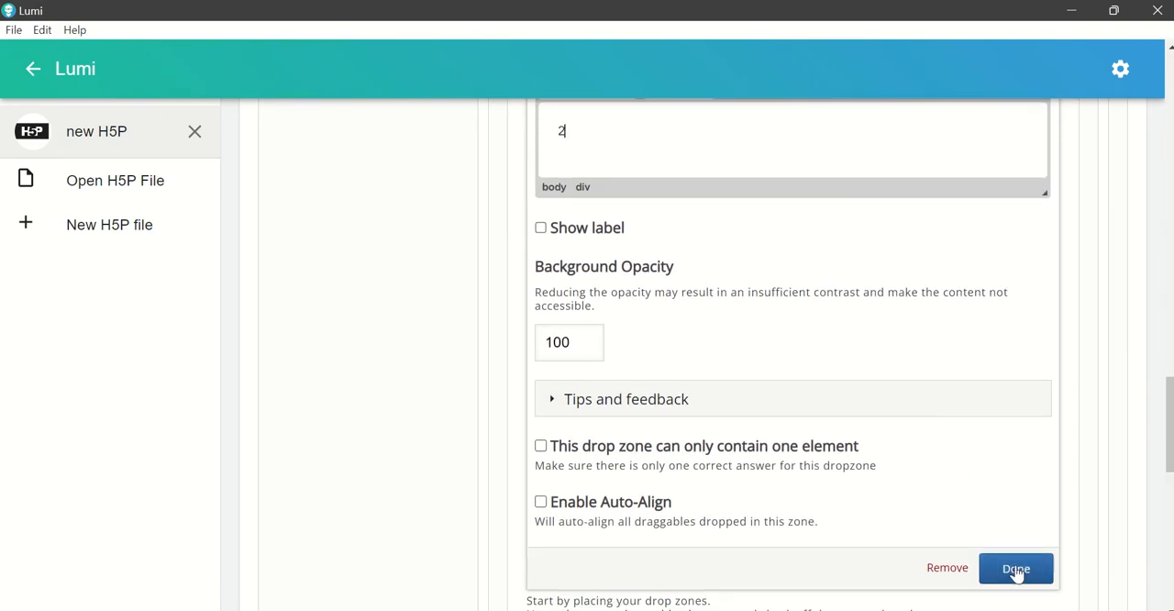
pyautogui.click(1015, 574)
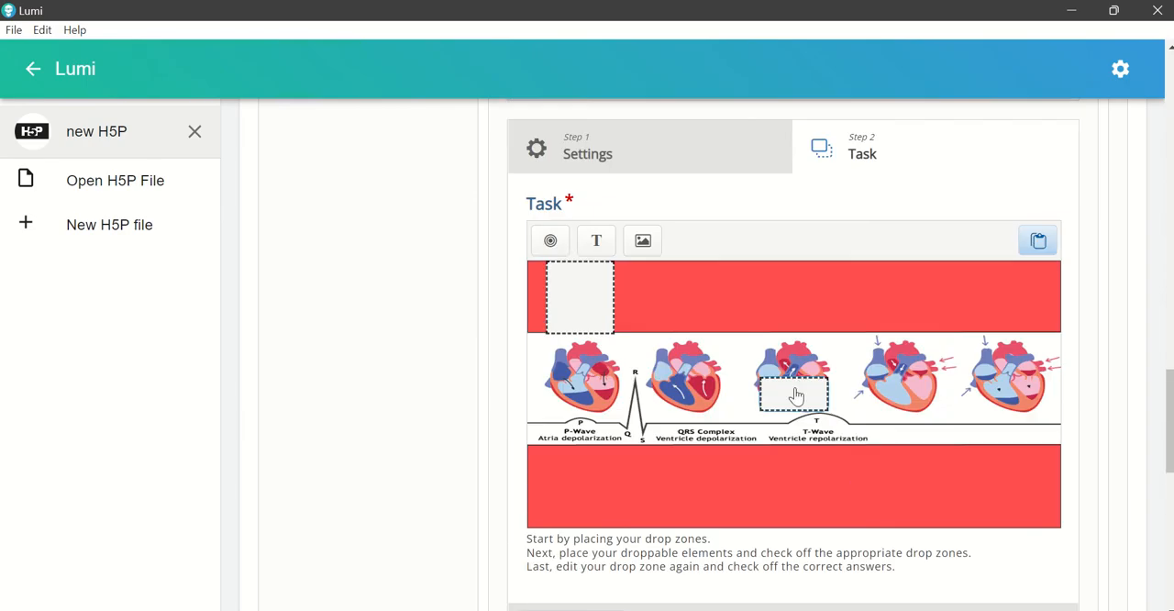
pyautogui.moveTo(793, 395); pyautogui.dragTo(682, 321)
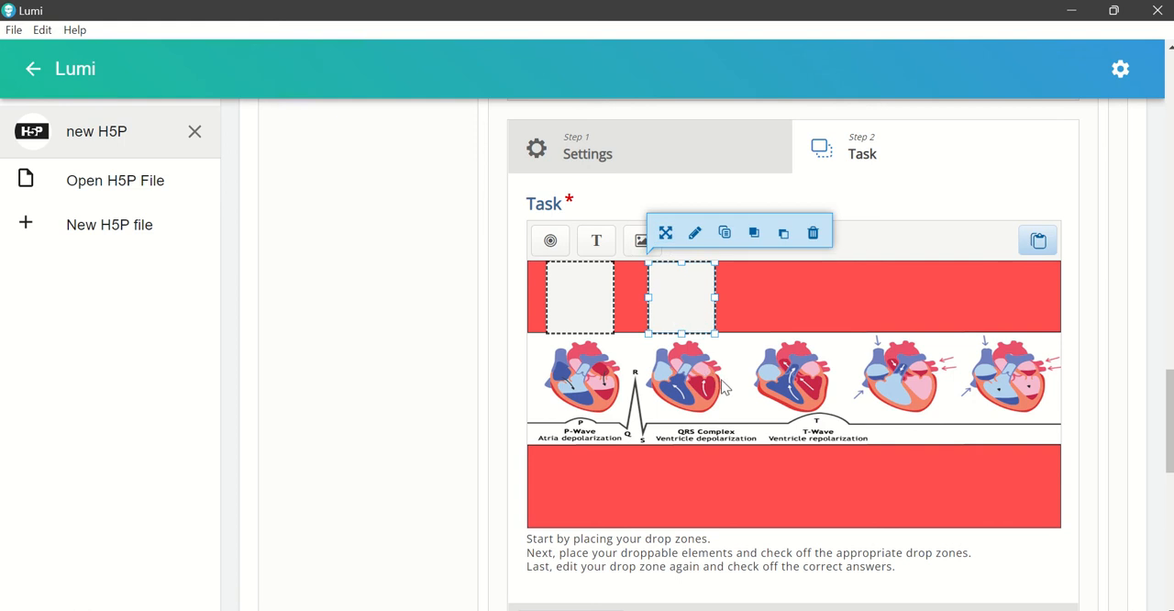
# Step: Add a drop zone labelled "3" and fit it to the upper red band's height above the third heart
pyautogui.click(551, 241)
pyautogui.click(574, 293)
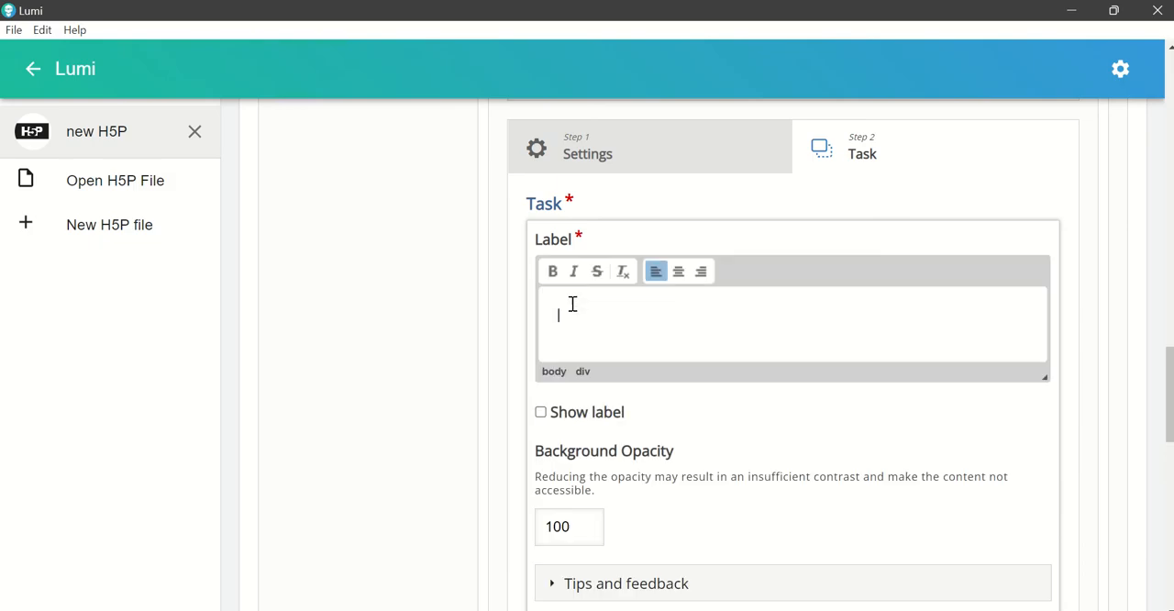
pyautogui.write('3')
pyautogui.scroll(-1, 853, 440)
pyautogui.scroll(-1, 888, 457)
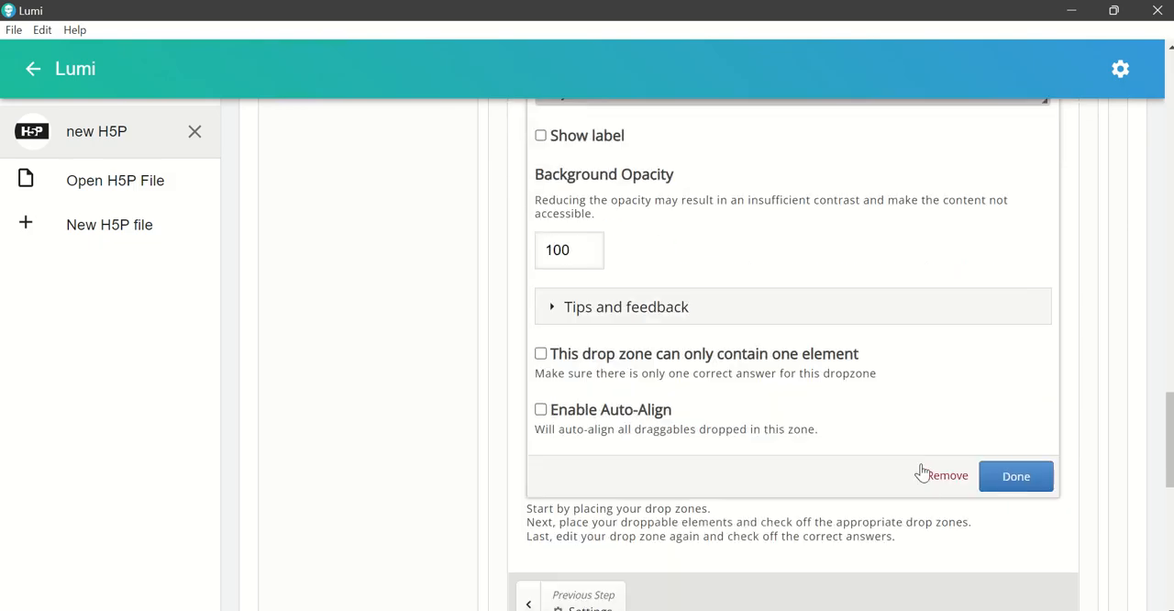
pyautogui.click(1016, 475)
pyautogui.scroll(2, 907, 449)
pyautogui.scroll(1, 899, 454)
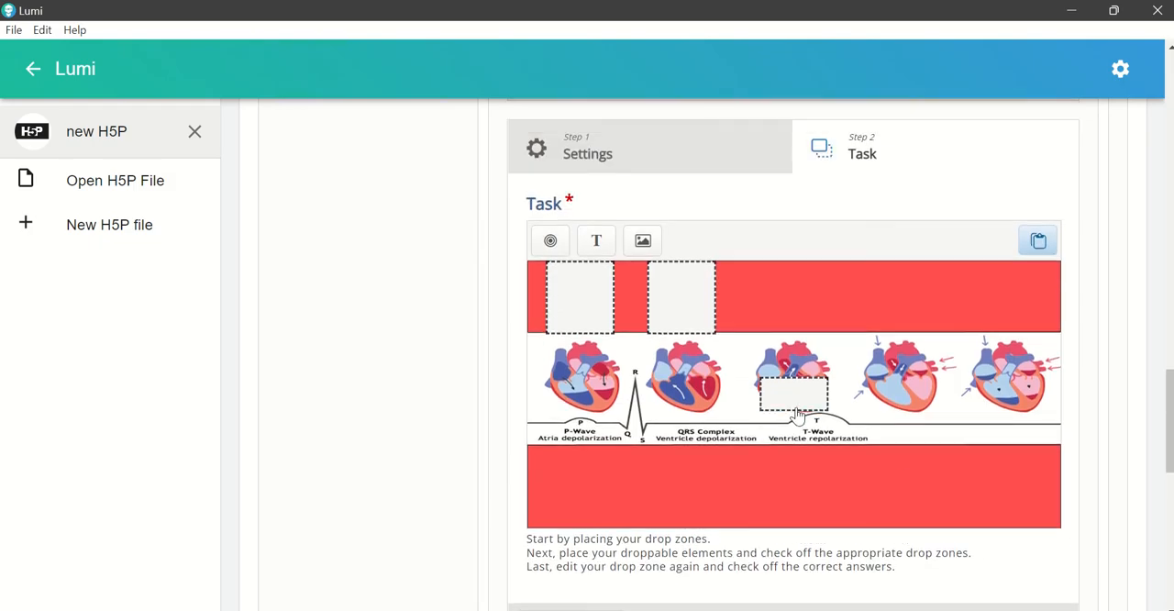
pyautogui.moveTo(794, 403); pyautogui.dragTo(791, 334)
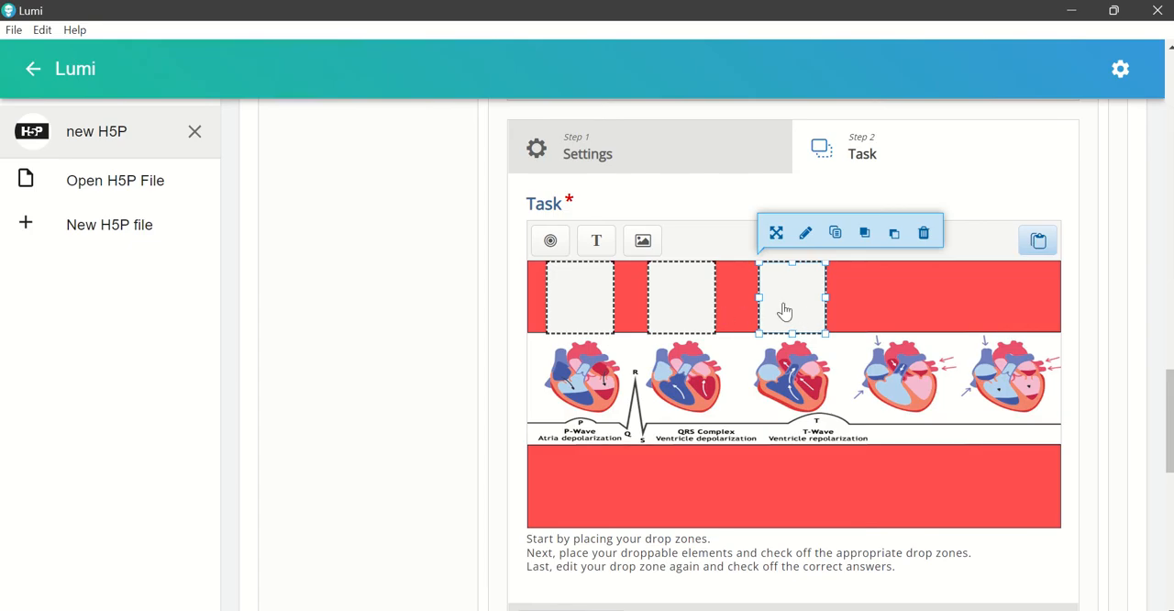
# Step: Add a drop zone labelled "4" and fit it to the upper red band's height above the fourth heart
pyautogui.click(550, 240)
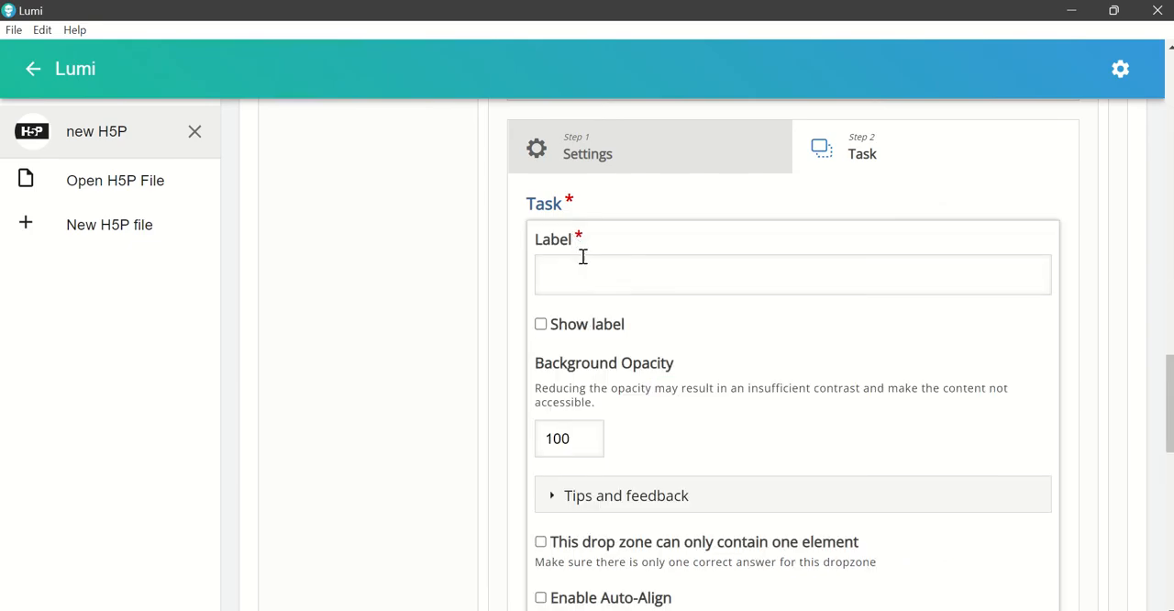
pyautogui.write('4')
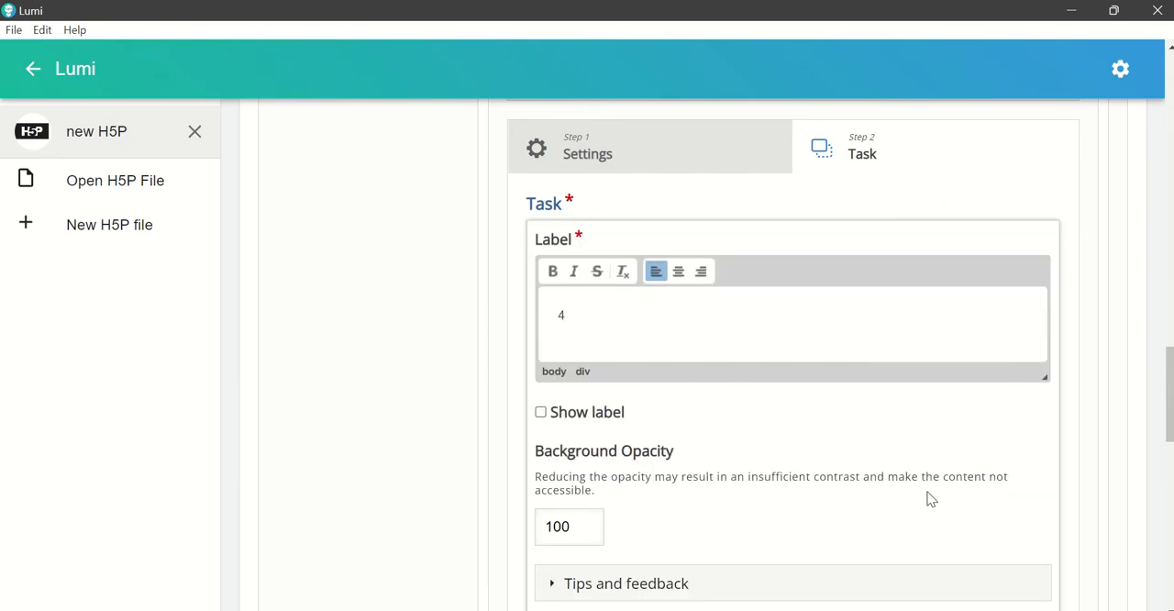
pyautogui.scroll(-2, 927, 495)
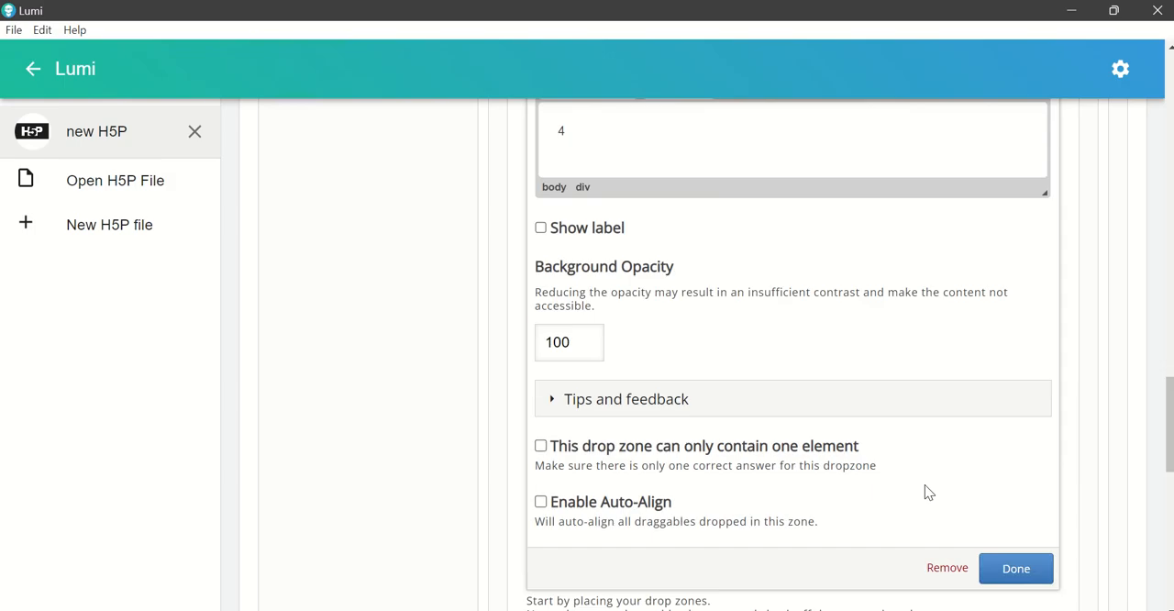
pyautogui.click(999, 569)
pyautogui.scroll(3, 957, 545)
pyautogui.moveTo(799, 485); pyautogui.dragTo(895, 416)
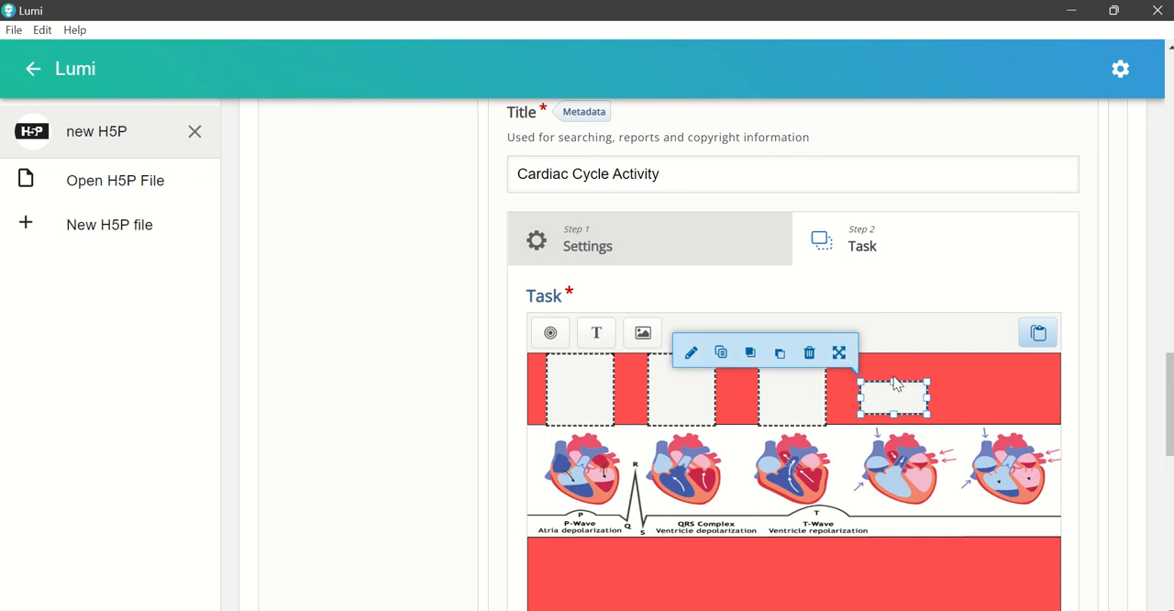
pyautogui.moveTo(892, 381); pyautogui.dragTo(892, 355)
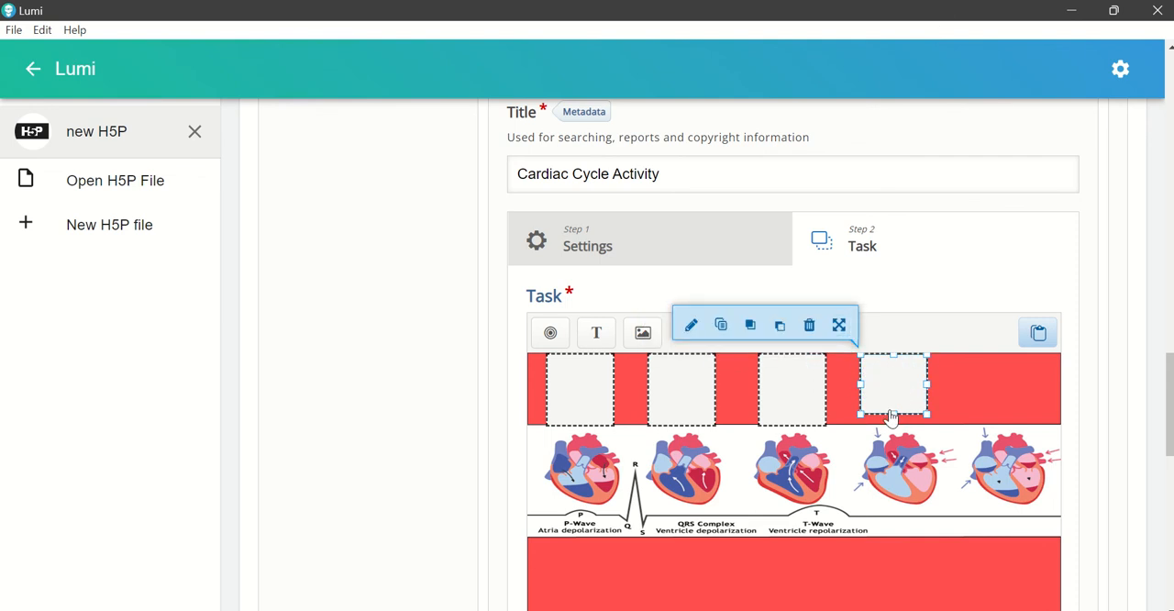
pyautogui.moveTo(890, 410); pyautogui.dragTo(890, 425)
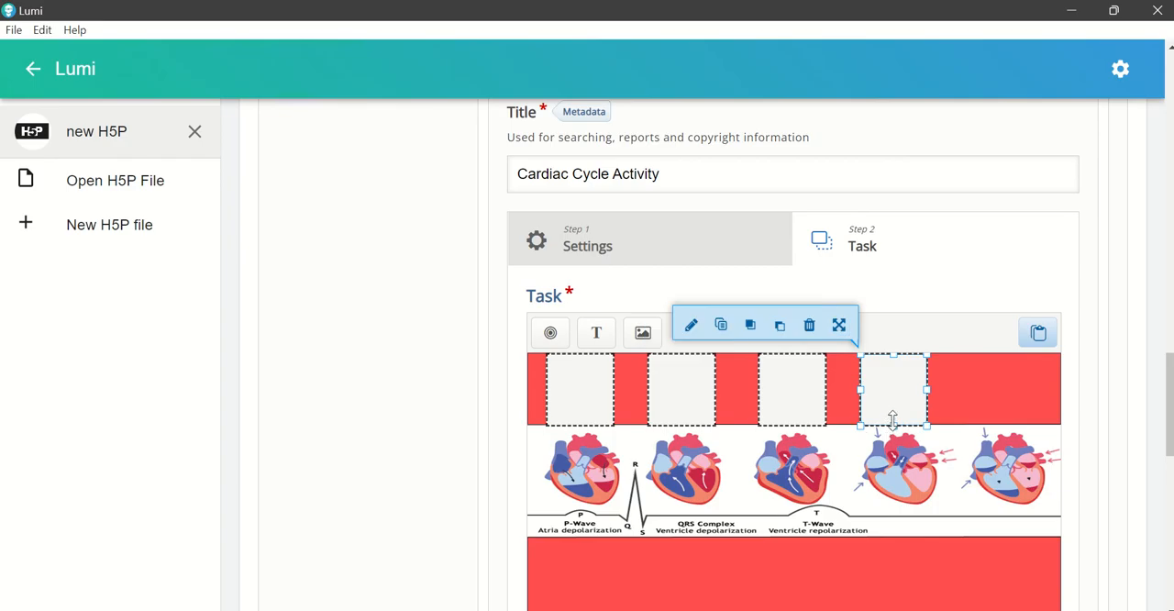
# Step: Add a drop zone labelled "5" and fit it to the upper red band's height above the fifth heart
pyautogui.click(549, 333)
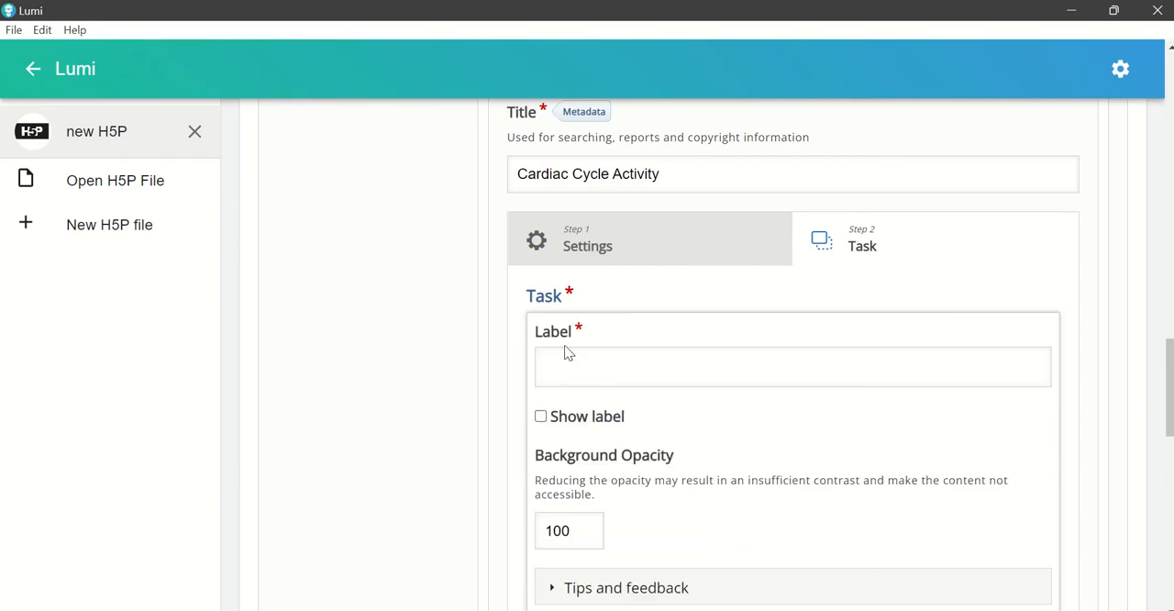
pyautogui.click(587, 365)
pyautogui.write('5')
pyautogui.scroll(-3, 809, 454)
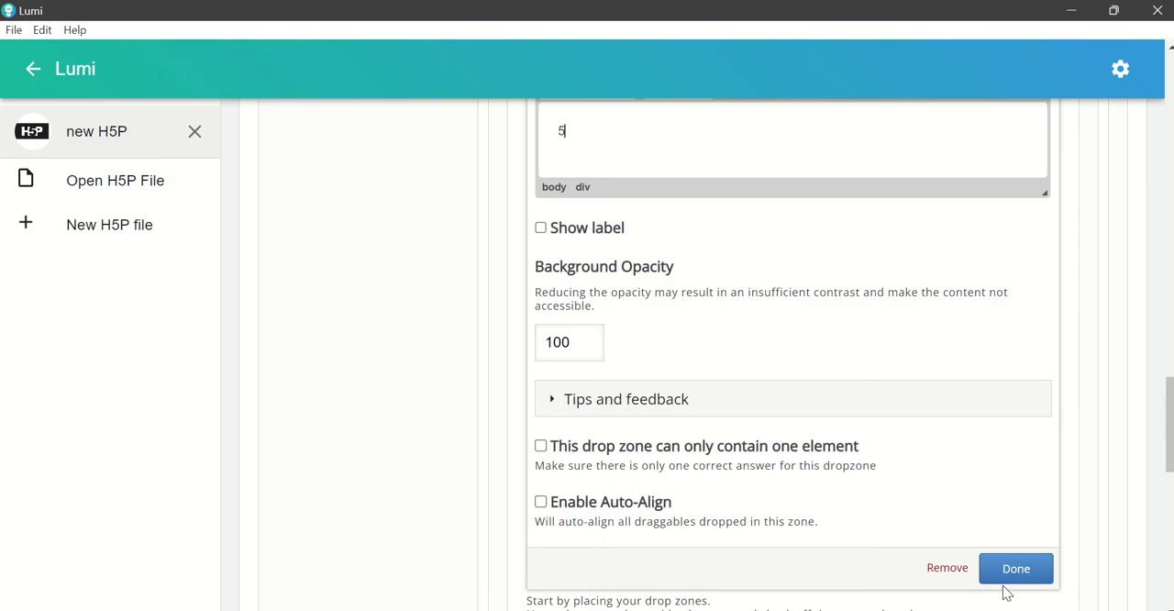
pyautogui.click(1023, 584)
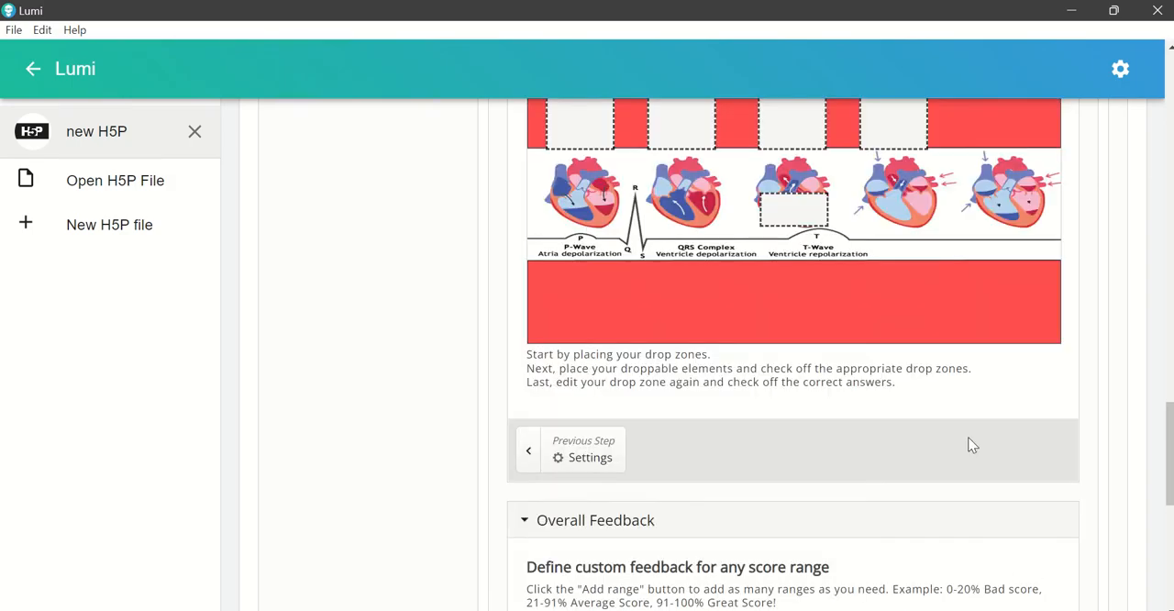
pyautogui.scroll(1, 936, 418)
pyautogui.moveTo(786, 306); pyautogui.dragTo(1002, 260)
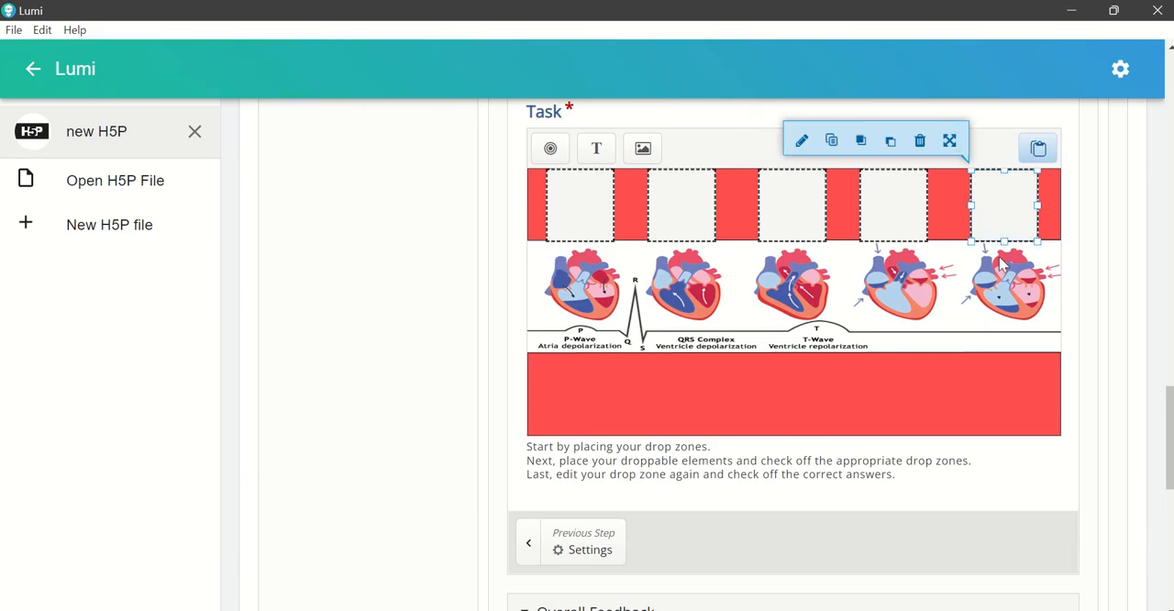
pyautogui.click(841, 410)
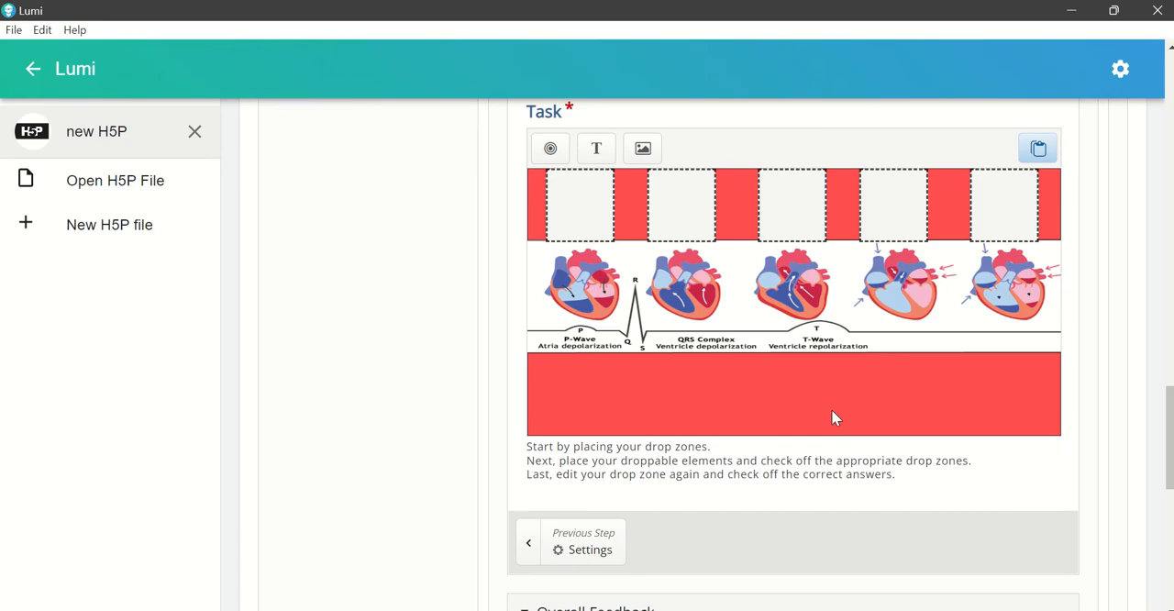
# Step: Add an image element to the task using Picture1 from the Cardiac Cycle II folder
pyautogui.scroll(1, 765, 407)
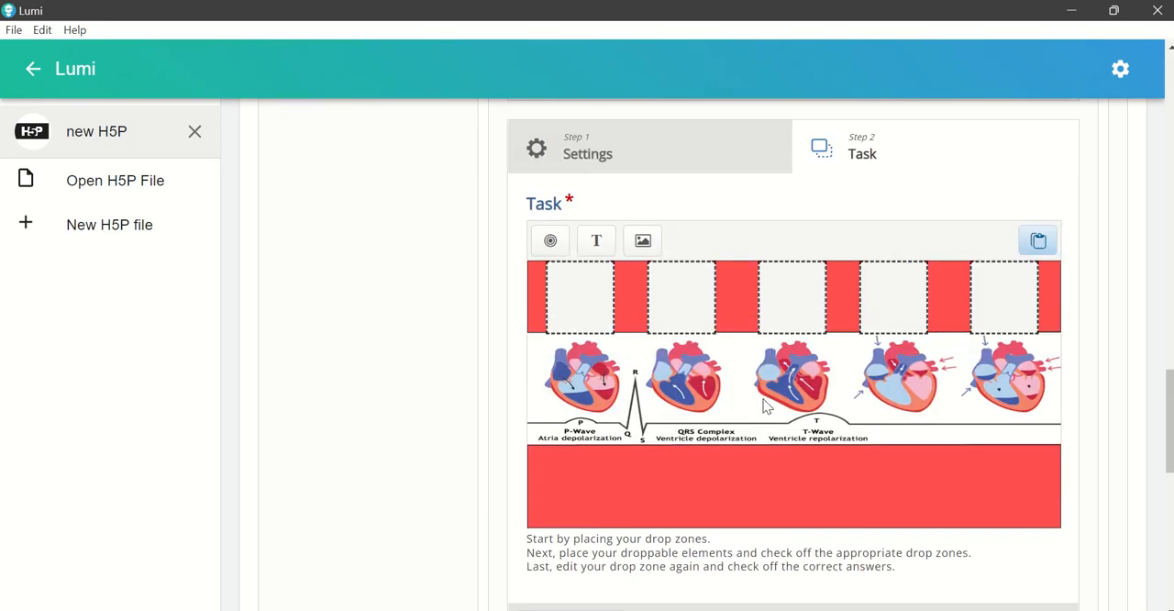
pyautogui.click(643, 242)
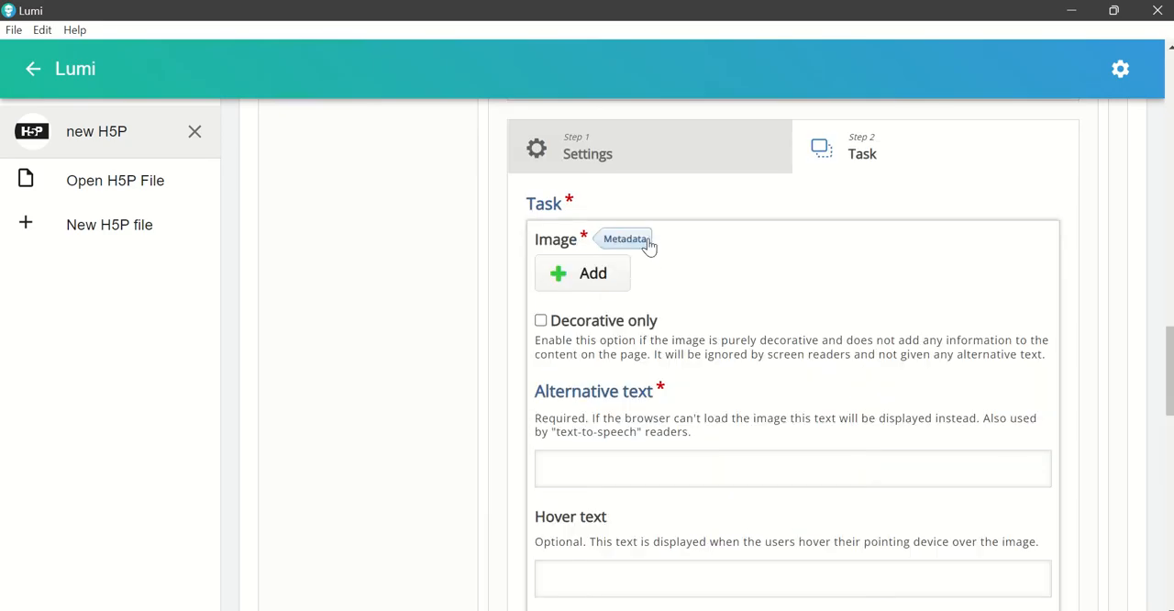
pyautogui.click(591, 285)
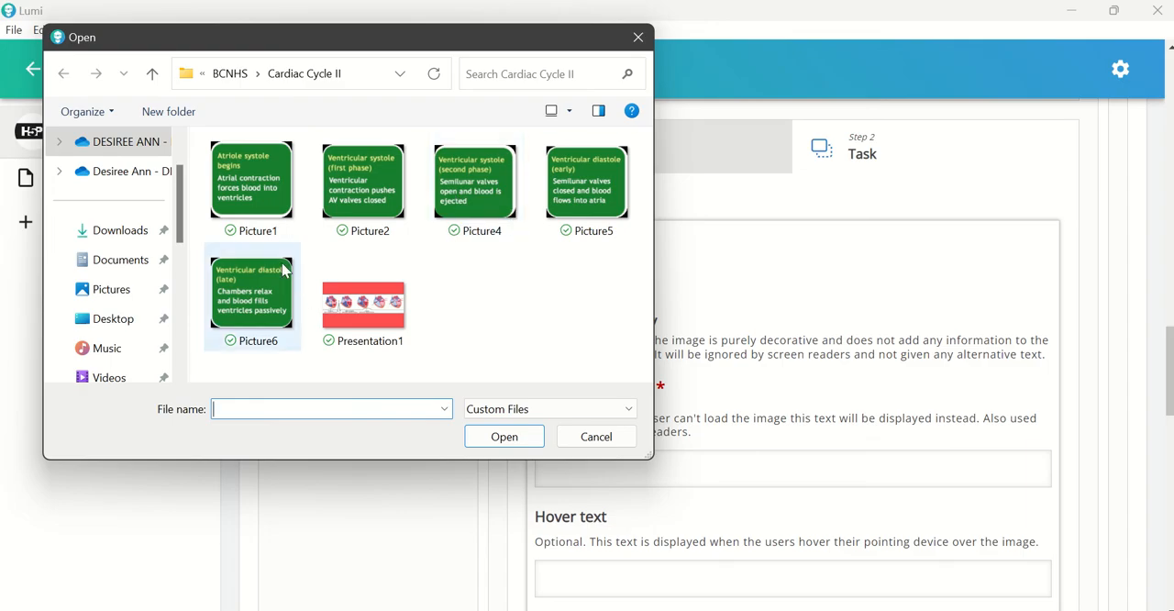
pyautogui.click(243, 195)
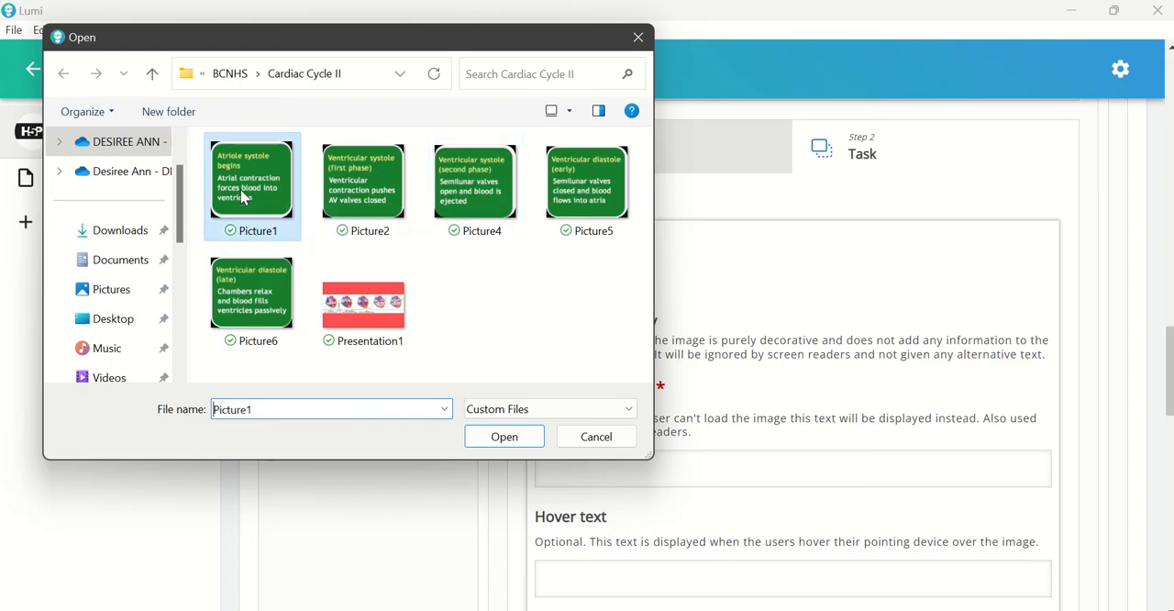
pyautogui.click(507, 437)
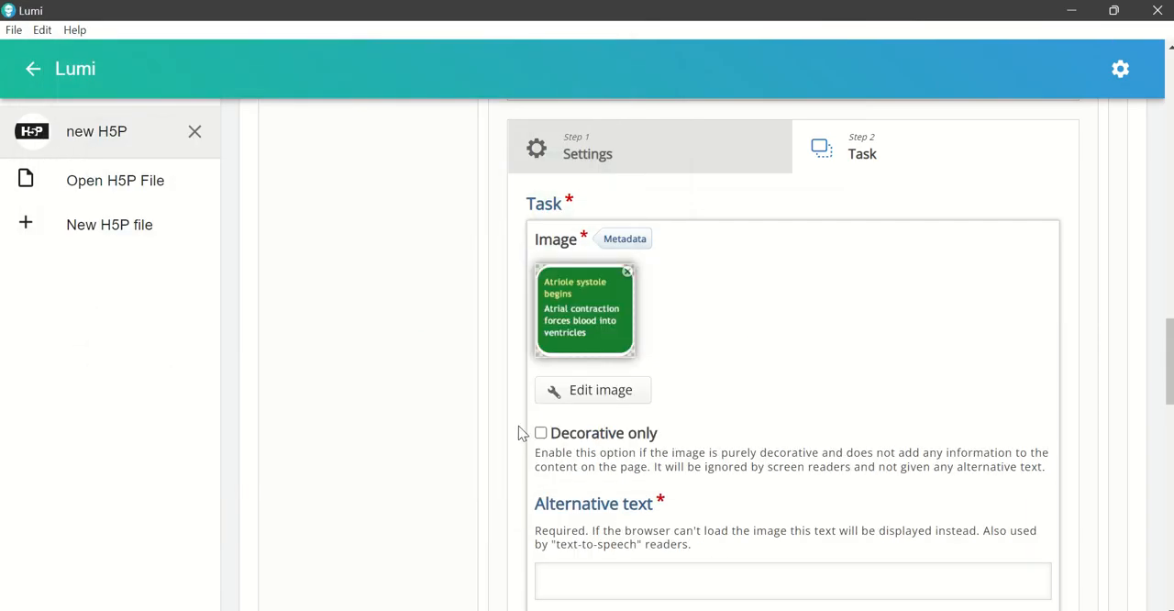
# Step: Set the Picture1 element's alternative text to "1", allow it in all five drop zones, and save the element
pyautogui.scroll(-1, 679, 440)
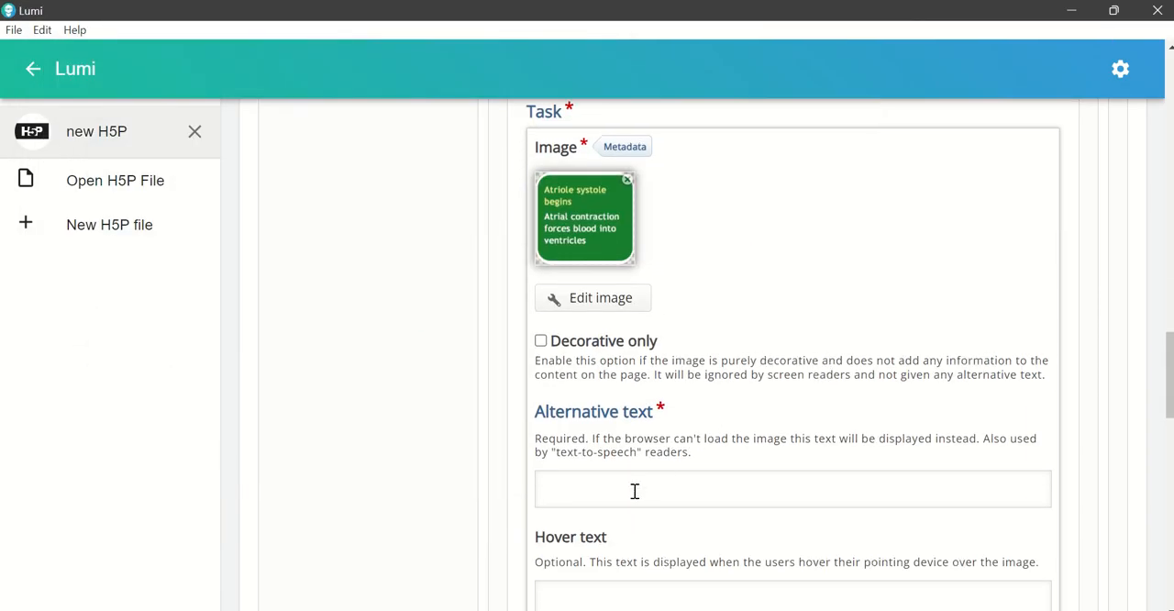
pyautogui.click(634, 491)
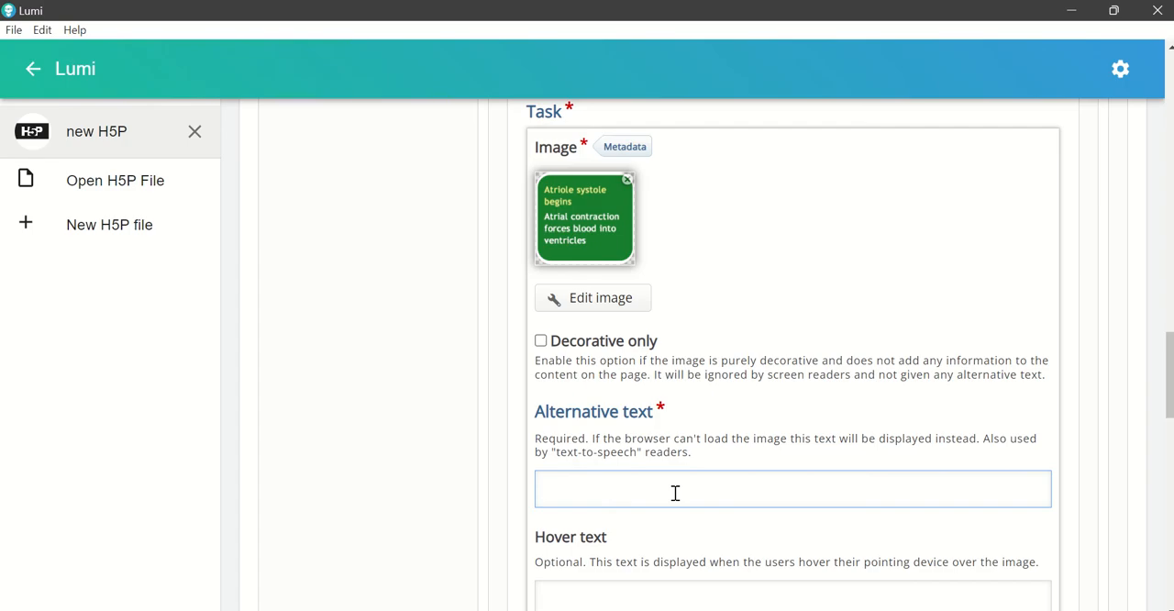
pyautogui.scroll(-2, 676, 494)
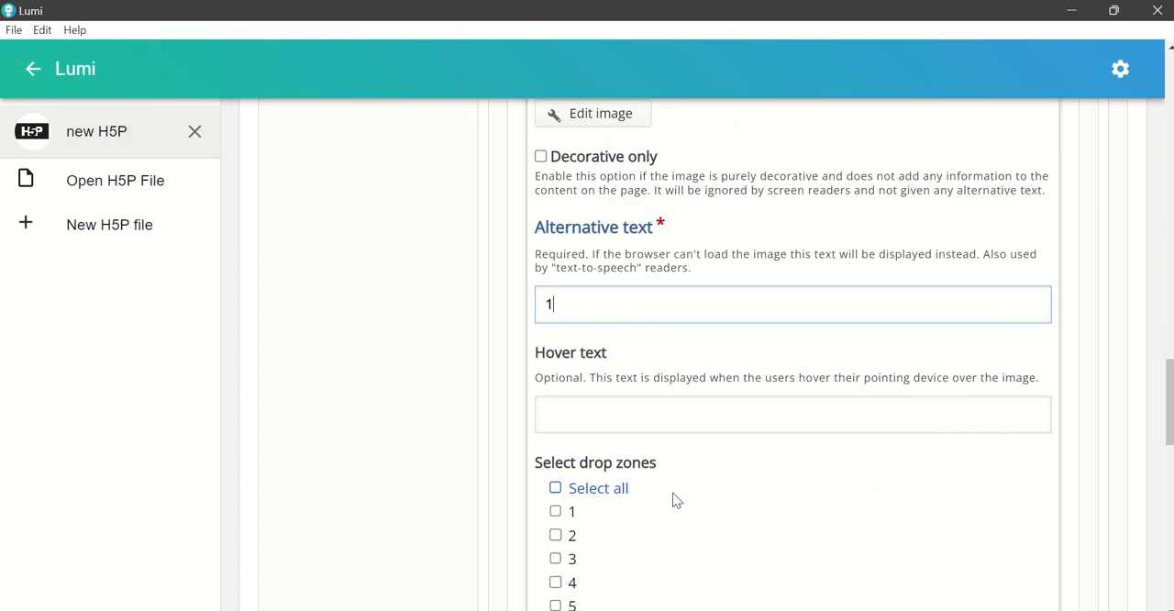
pyautogui.scroll(-1, 675, 500)
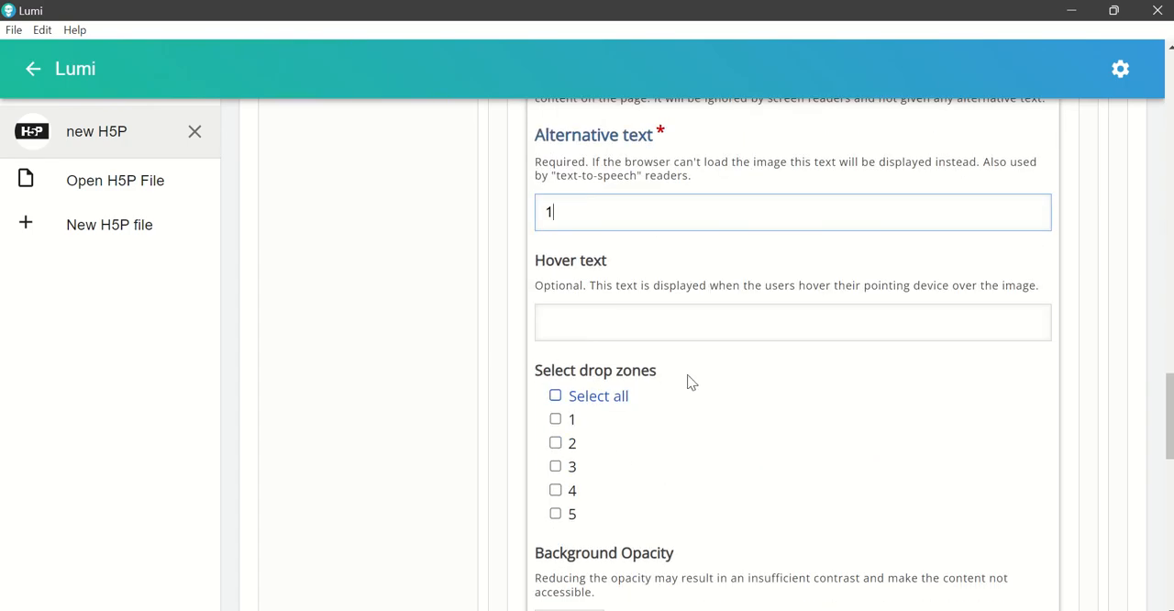
pyautogui.click(555, 398)
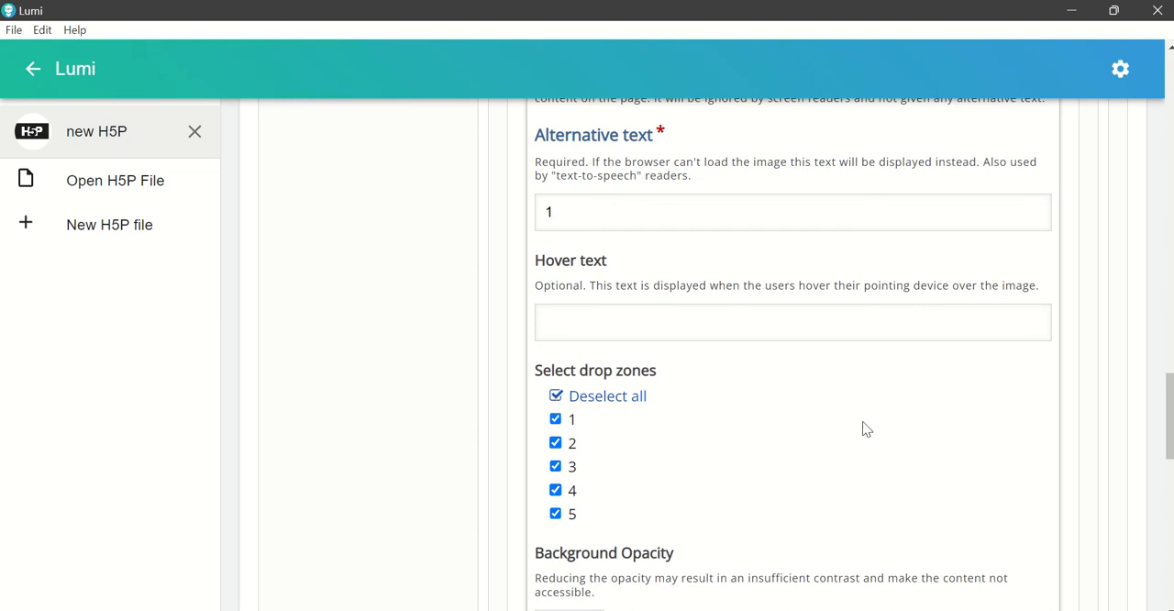
pyautogui.scroll(-1, 865, 429)
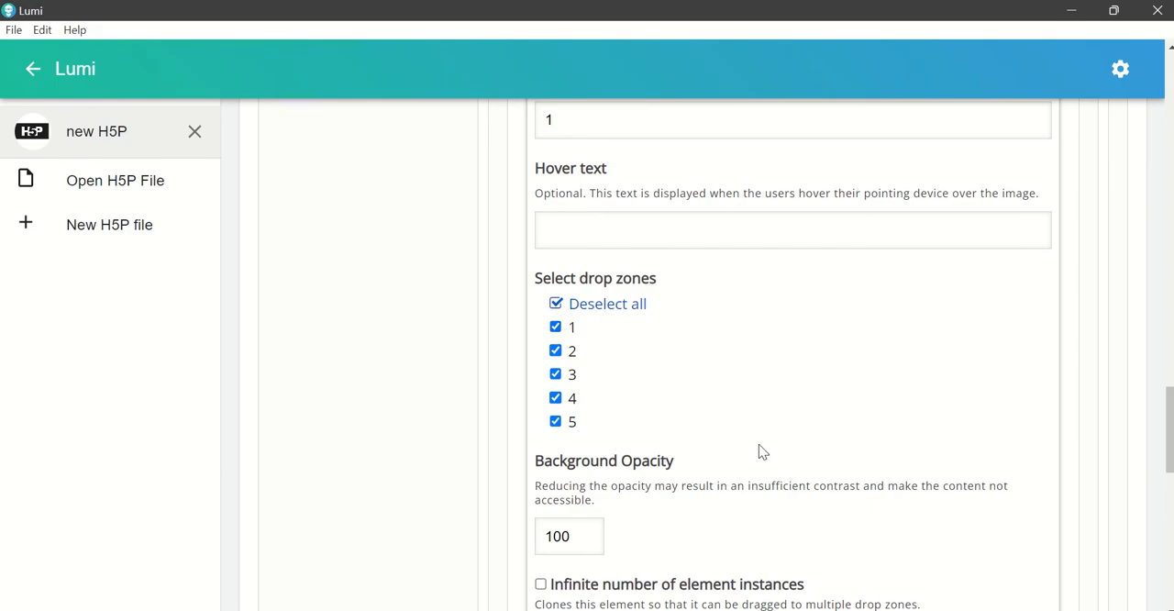
pyautogui.scroll(-2, 961, 448)
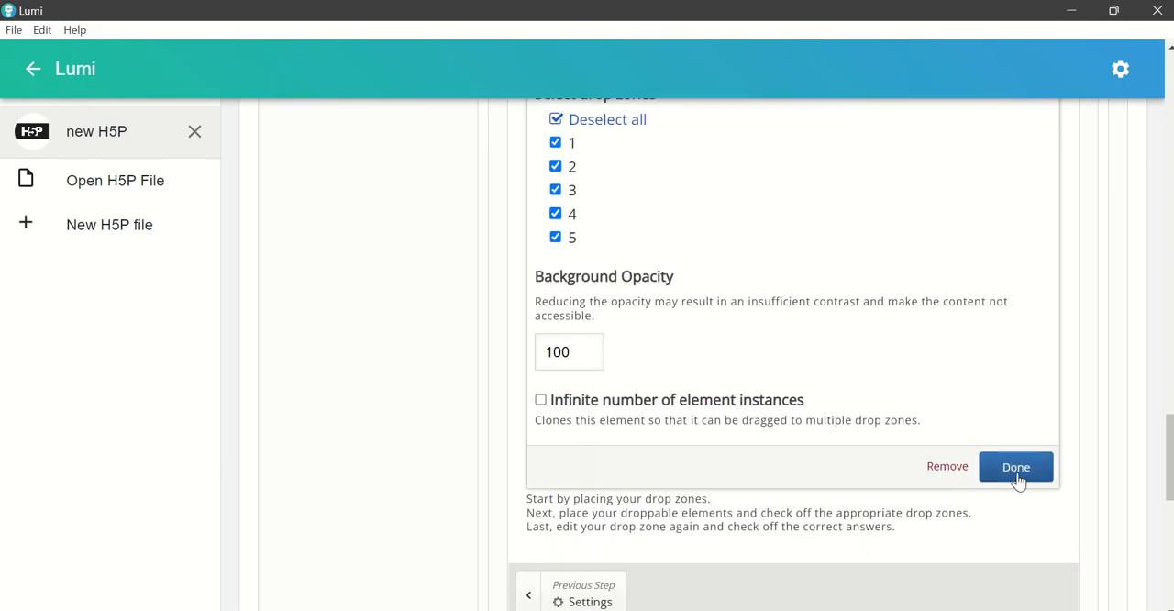
pyautogui.click(1017, 470)
# Step: Move the "Atriole systole begins" card into the lower red band beneath the first heart, at about position 20, 207
pyautogui.scroll(6, 990, 472)
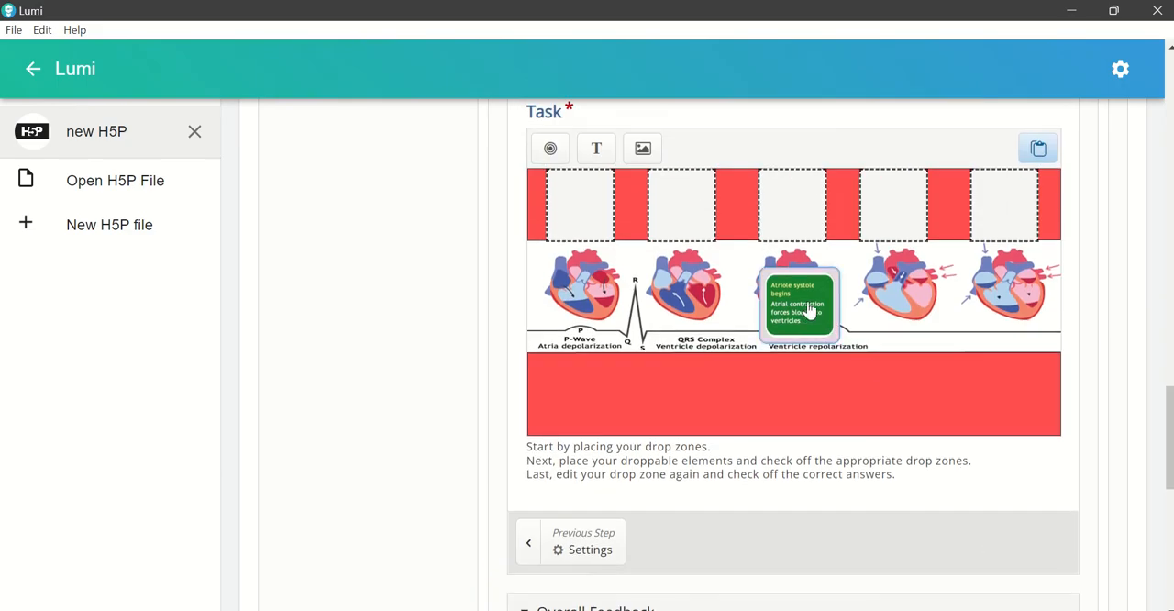
pyautogui.moveTo(810, 312); pyautogui.dragTo(599, 399)
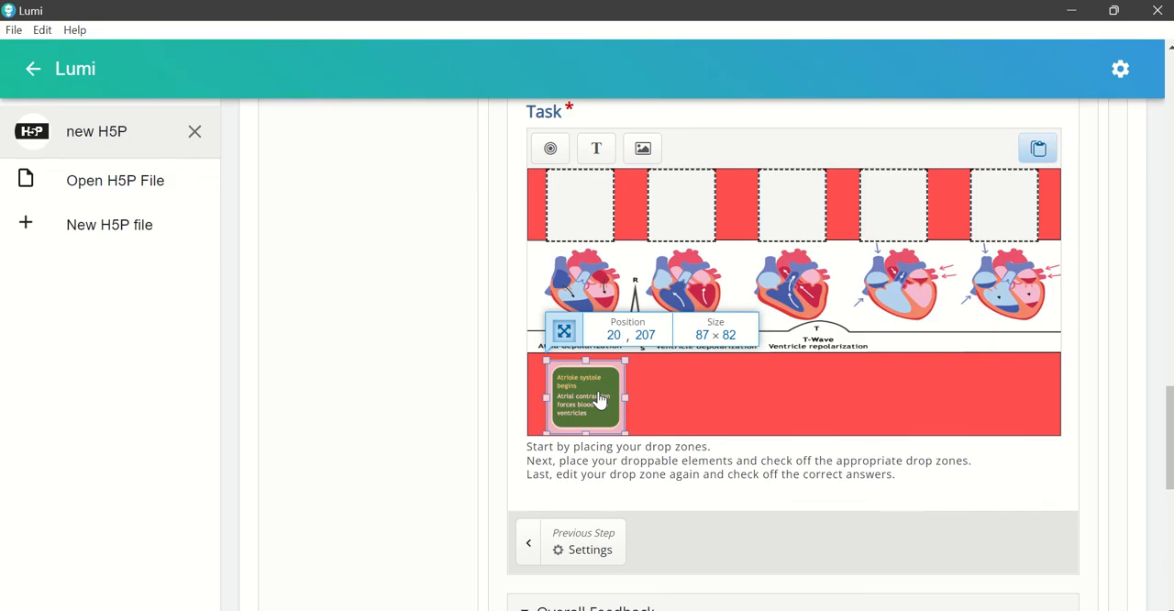
pyautogui.moveTo(599, 399); pyautogui.dragTo(599, 399)
pyautogui.click(725, 411)
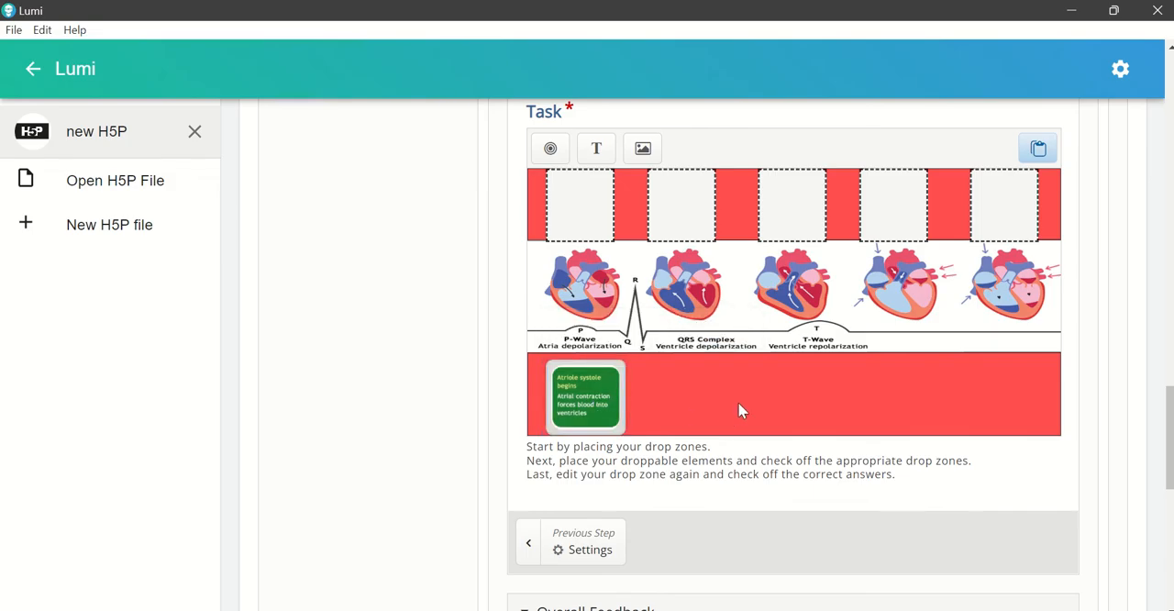
# Step: Add another image element to the task using Picture2 from the Cardiac Cycle II folder
pyautogui.scroll(1, 743, 412)
pyautogui.scroll(1, 743, 412)
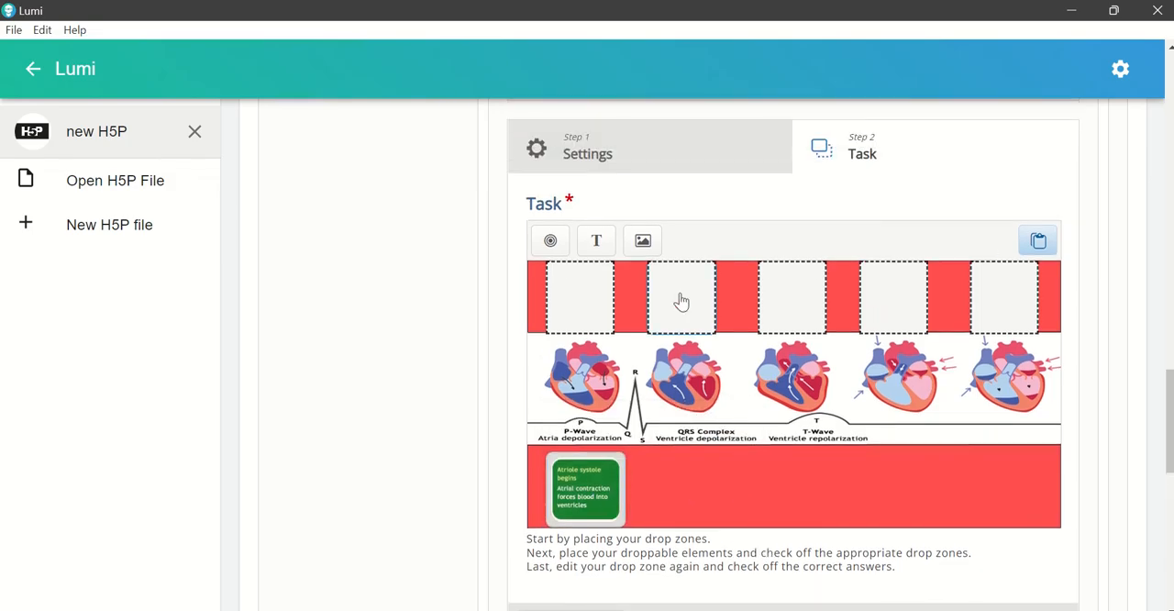
pyautogui.click(643, 242)
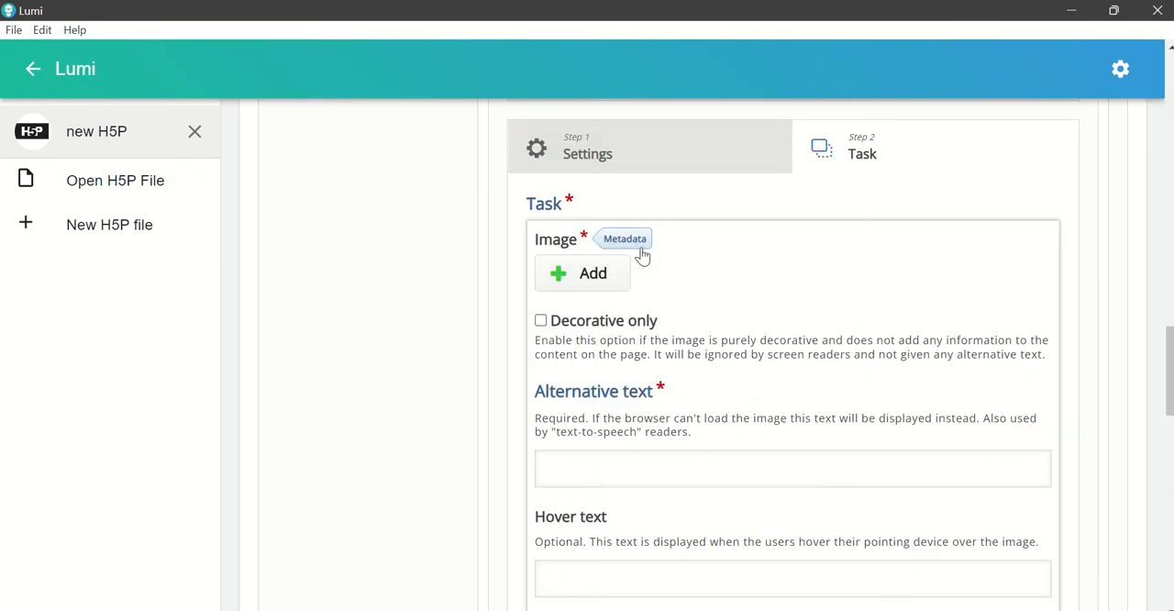
pyautogui.click(594, 277)
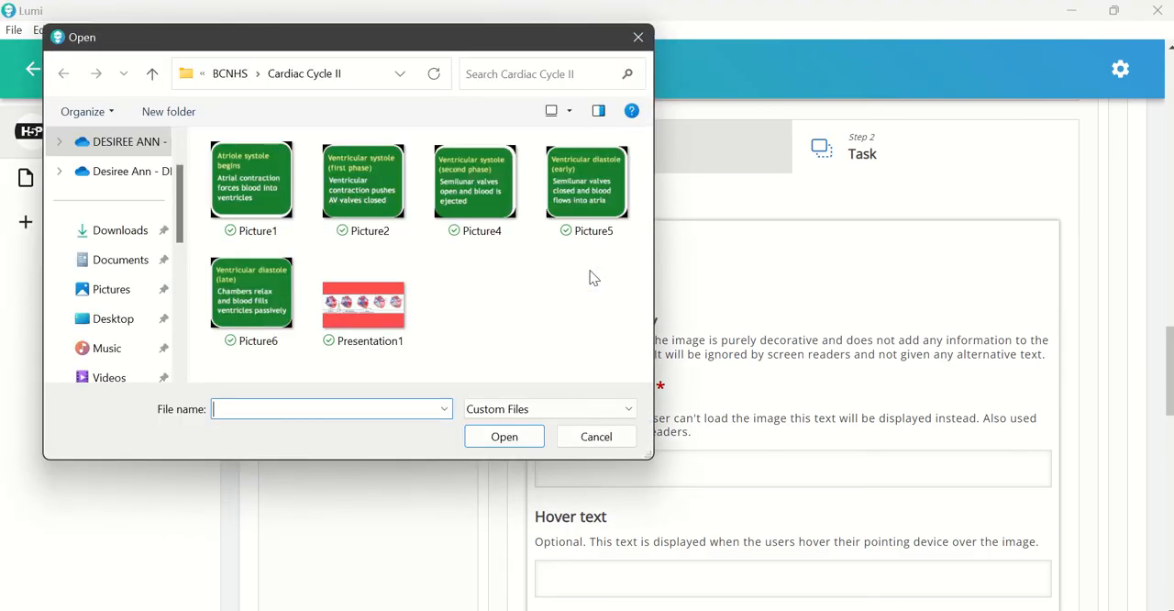
pyautogui.click(374, 204)
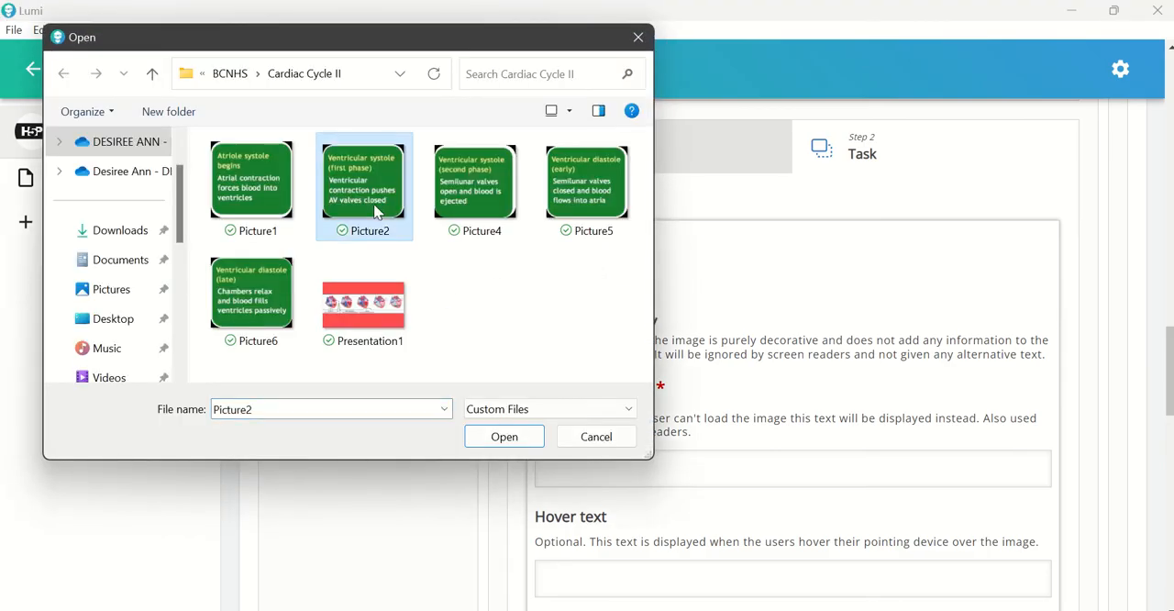
pyautogui.click(500, 440)
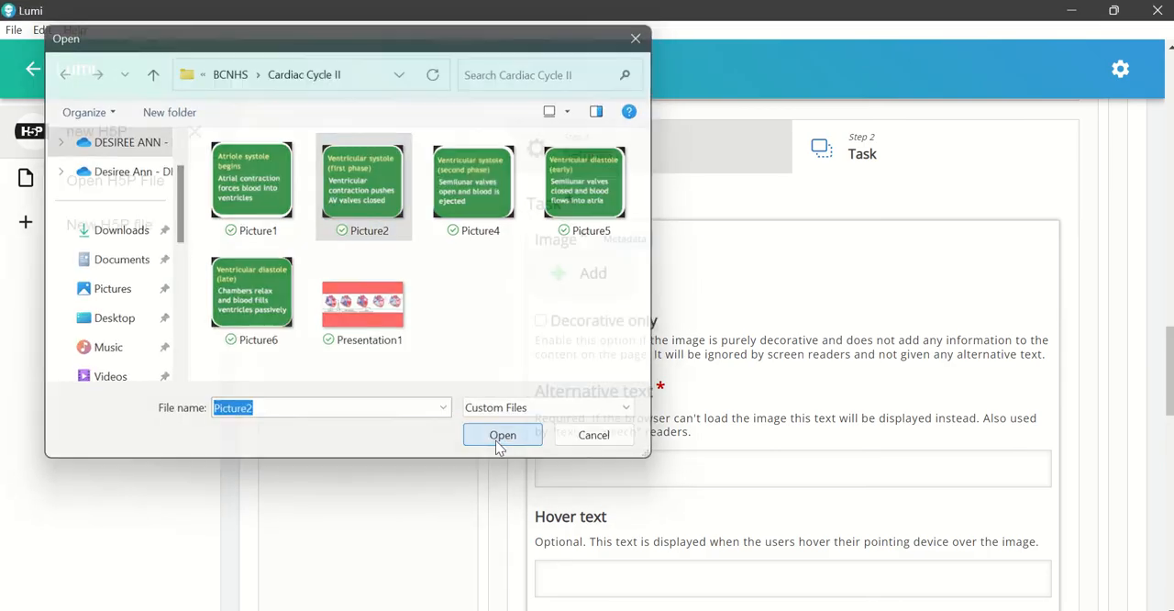
# Step: Set the Picture2 element's alternative text to "2", allow it in all five drop zones, and save the element
pyautogui.scroll(-2, 744, 486)
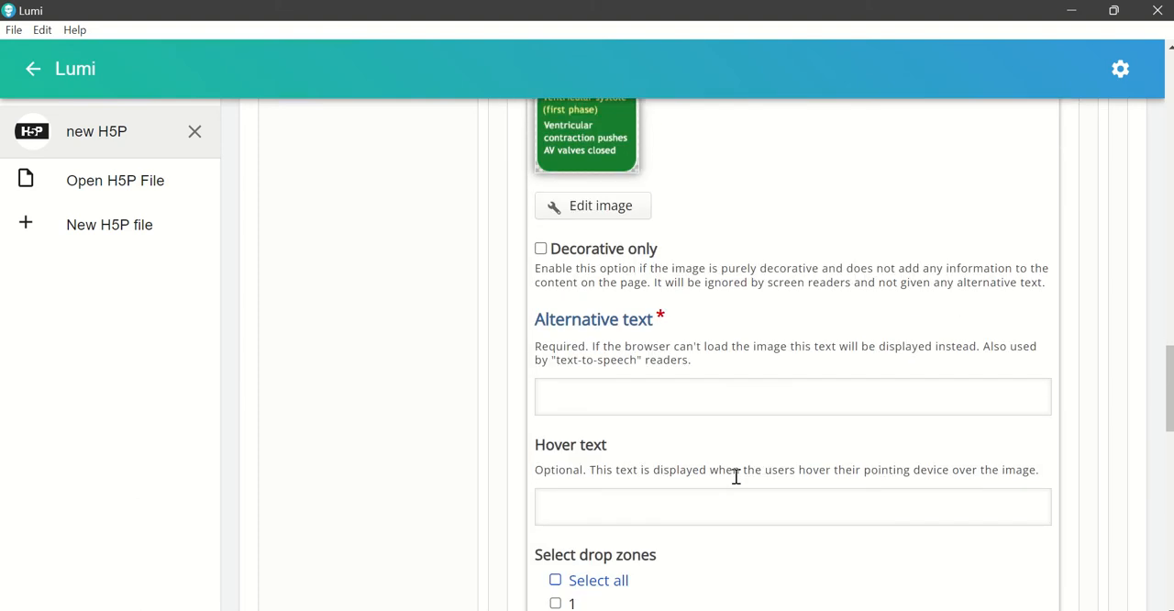
pyautogui.click(617, 397)
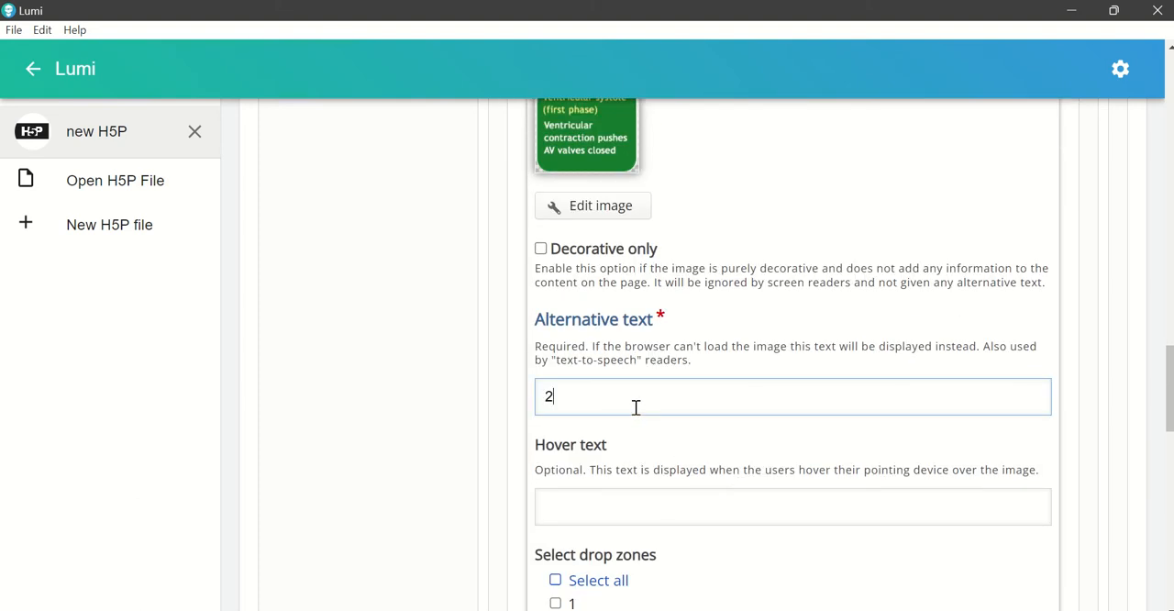
pyautogui.scroll(-3, 636, 407)
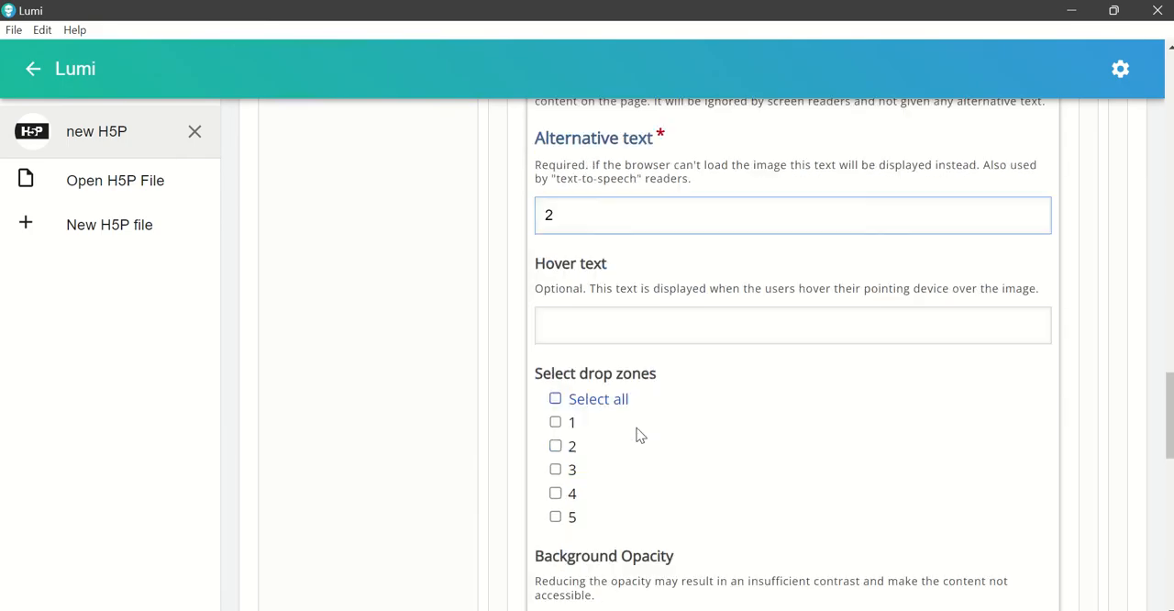
pyautogui.click(598, 312)
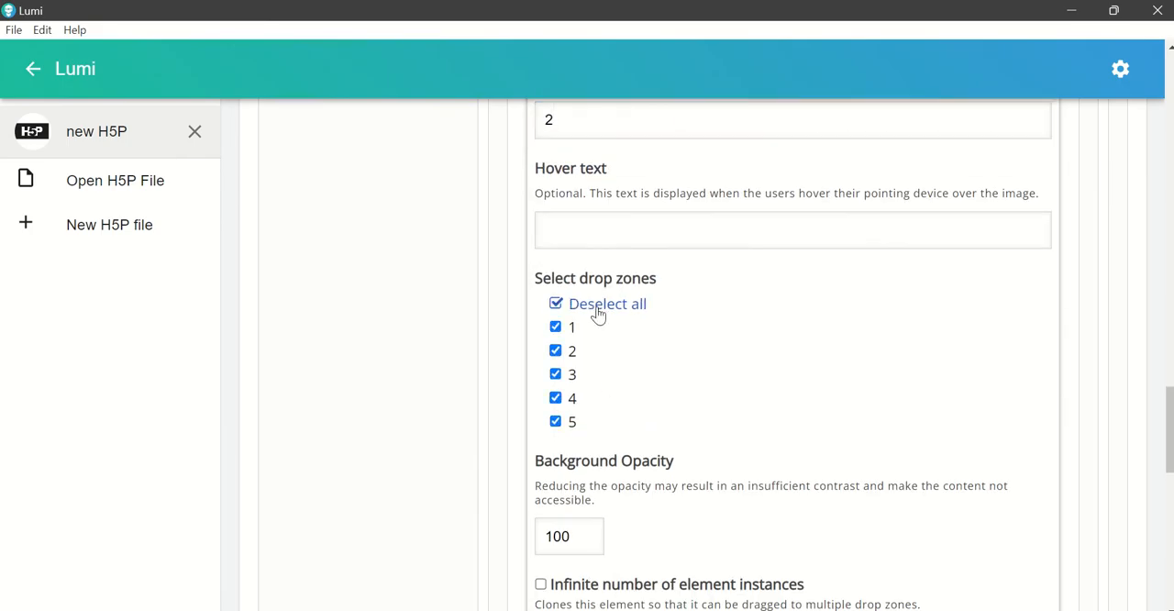
pyautogui.scroll(-3, 959, 414)
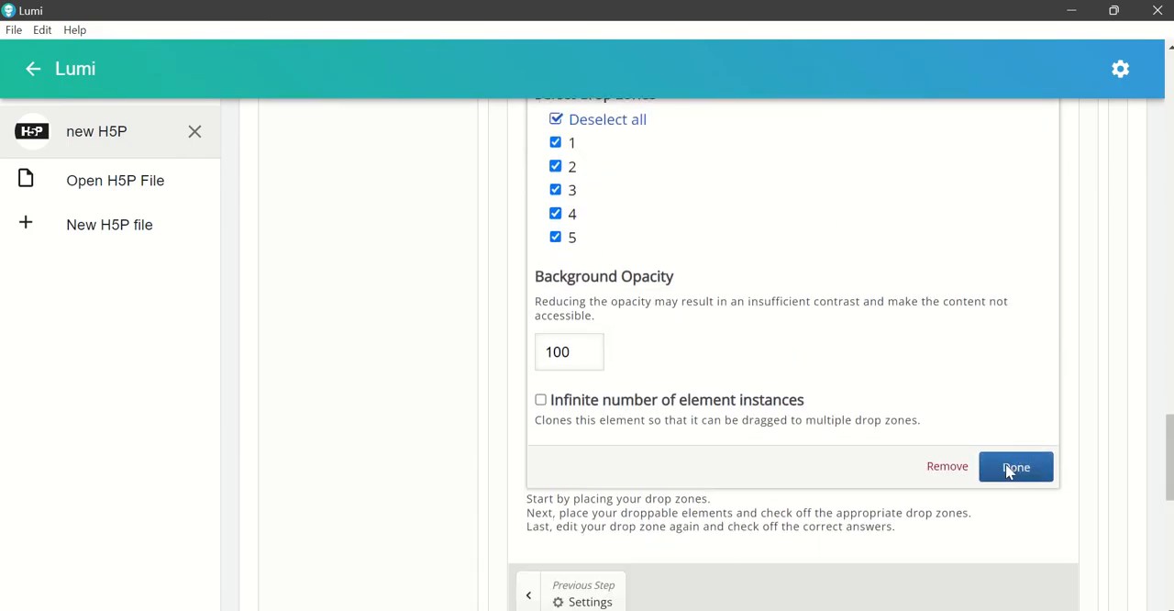
pyautogui.click(1017, 465)
# Step: Move the "Ventricular systole (first phase)" card into the lower red band beneath the second heart, beside the first card
pyautogui.scroll(6, 943, 430)
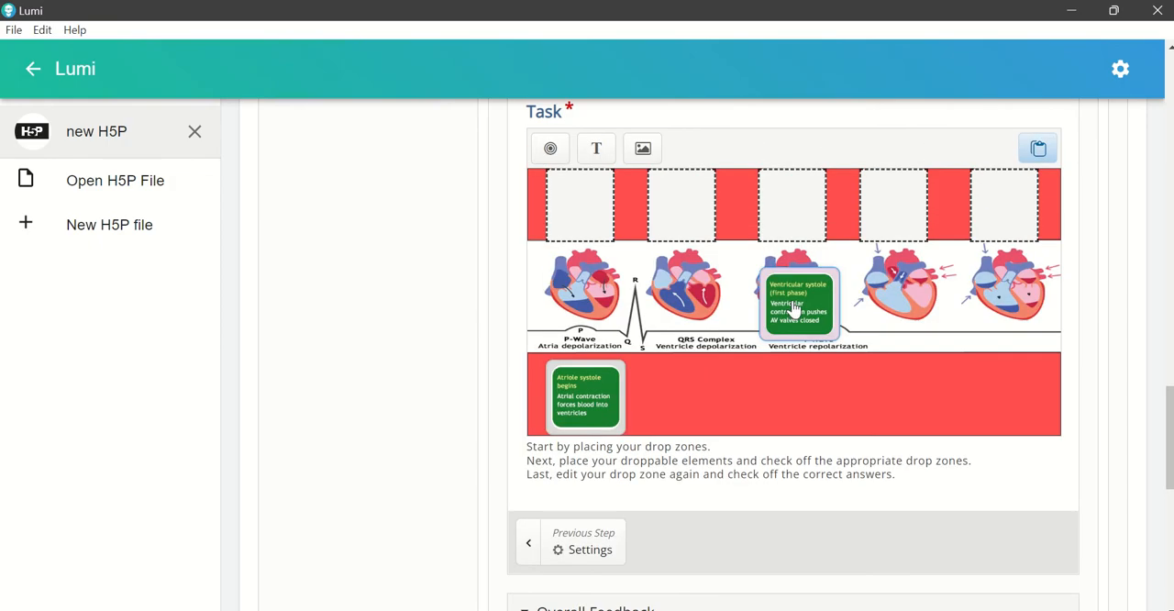
pyautogui.moveTo(794, 311); pyautogui.dragTo(668, 400)
pyautogui.click(770, 378)
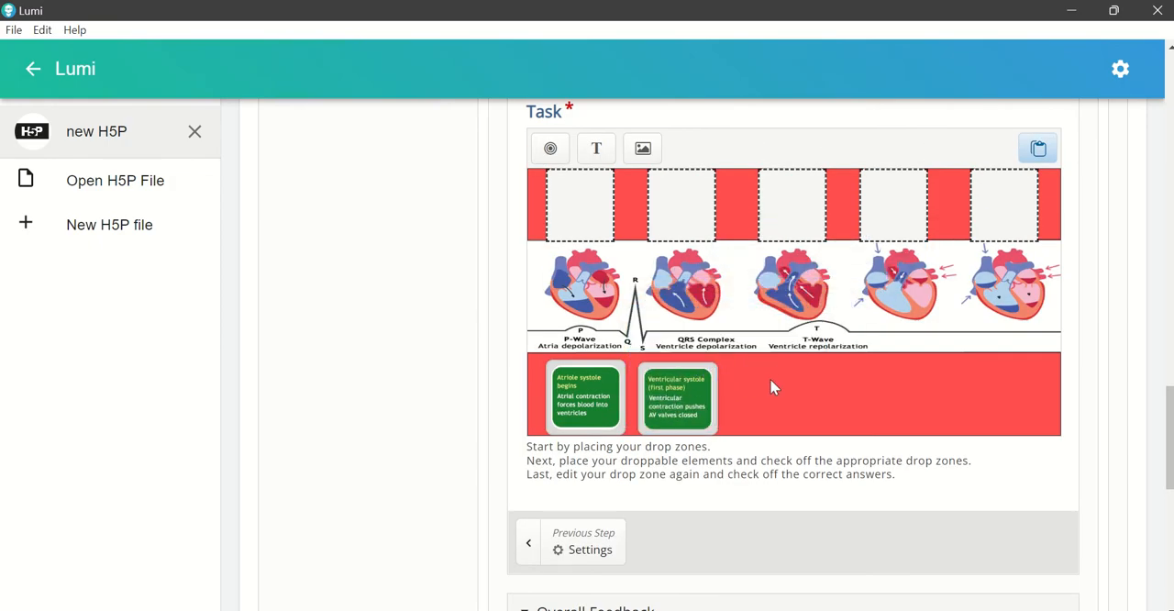
# Step: Add an image element to the task using Picture4 from the Cardiac Cycle II folder
pyautogui.scroll(1, 769, 386)
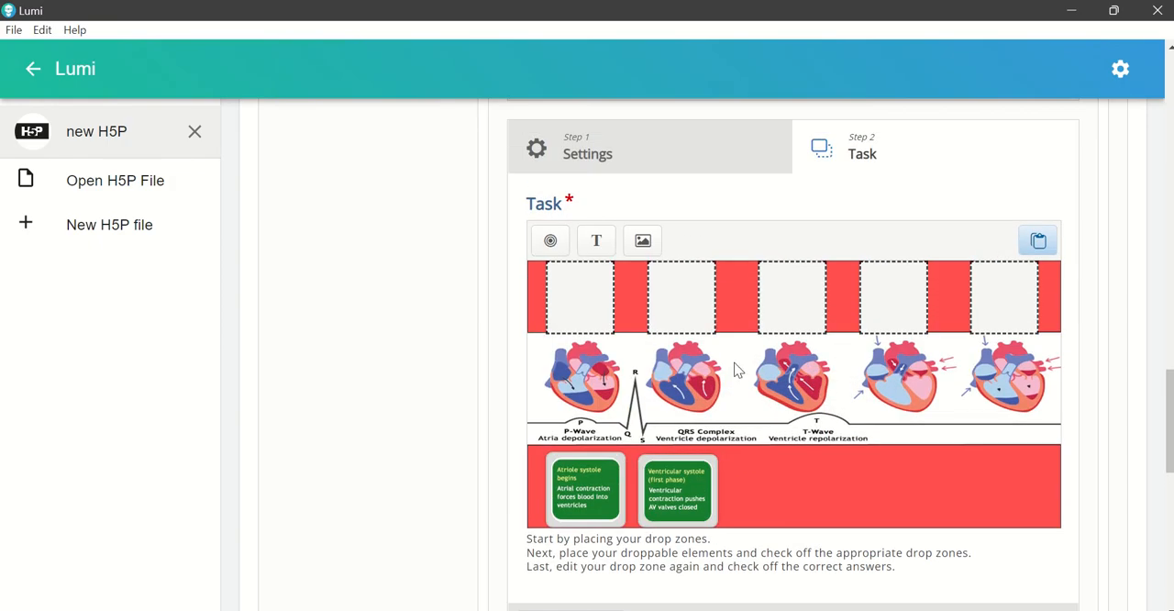
pyautogui.click(642, 240)
pyautogui.click(611, 282)
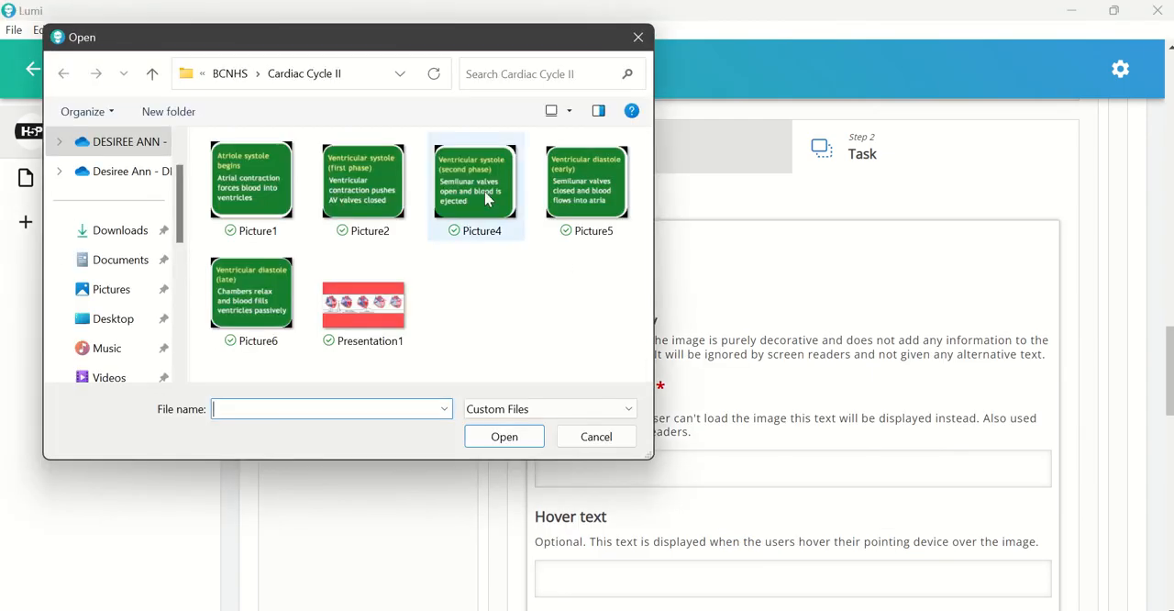
pyautogui.click(484, 194)
pyautogui.click(503, 437)
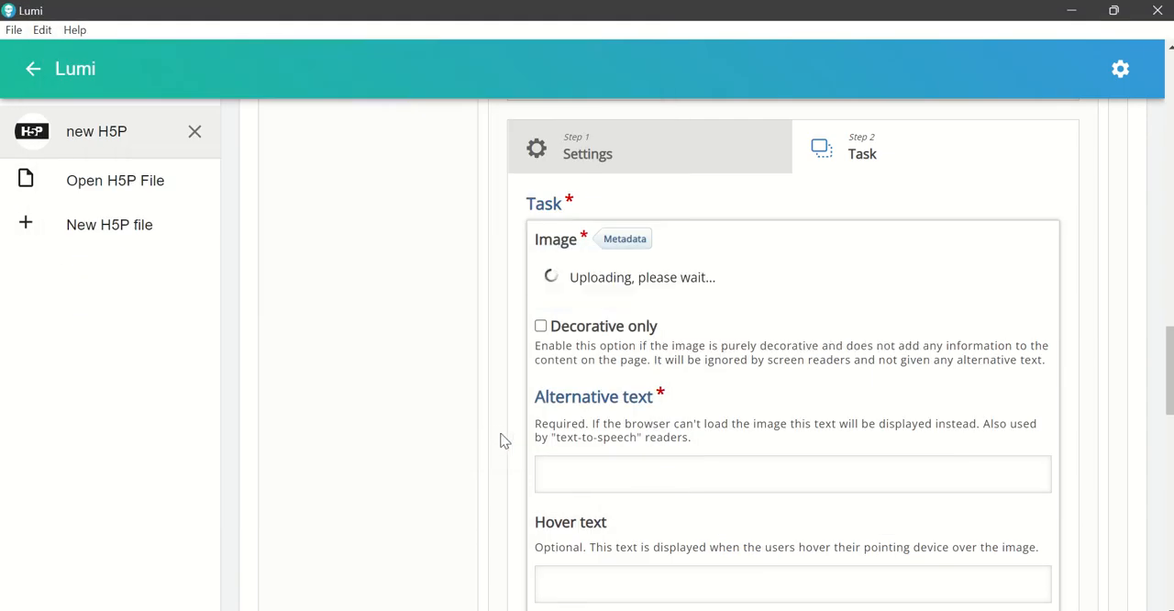
# Step: Set the Picture4 element's alternative text to "3", allow it in all five drop zones, and save the element
pyautogui.scroll(-2, 738, 459)
pyautogui.click(633, 400)
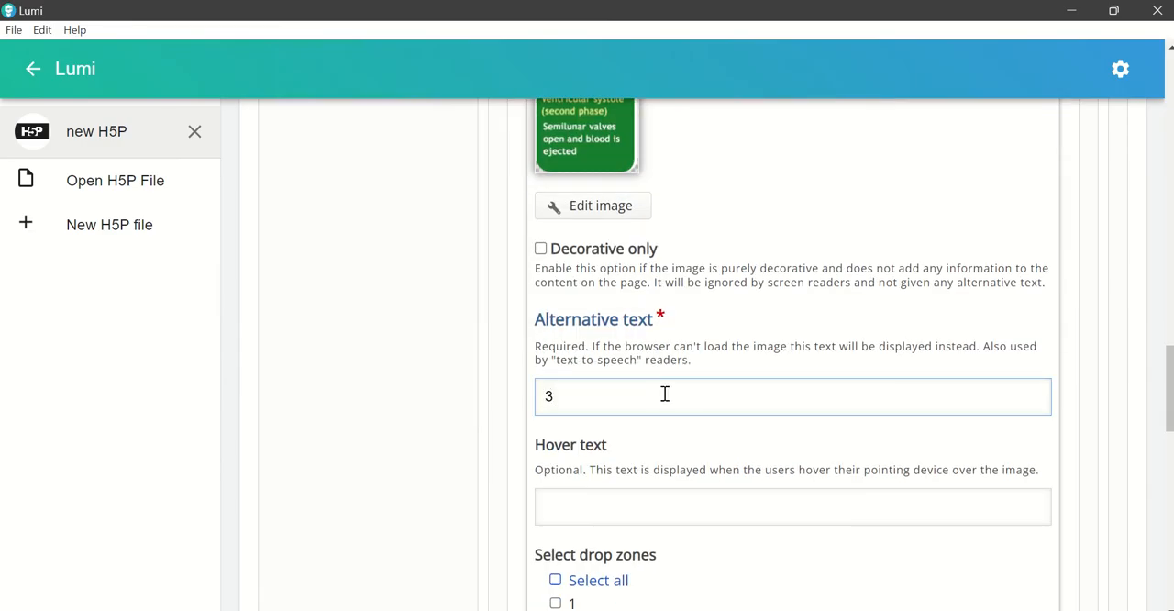
pyautogui.scroll(-2, 860, 432)
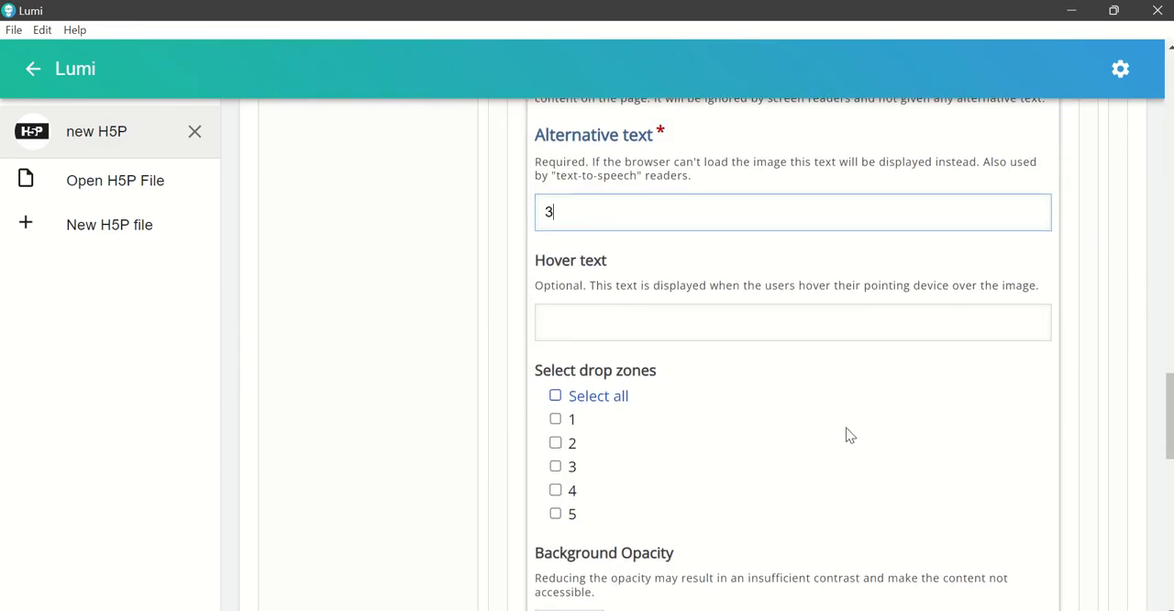
pyautogui.click(582, 407)
pyautogui.scroll(-2, 918, 458)
pyautogui.click(1010, 562)
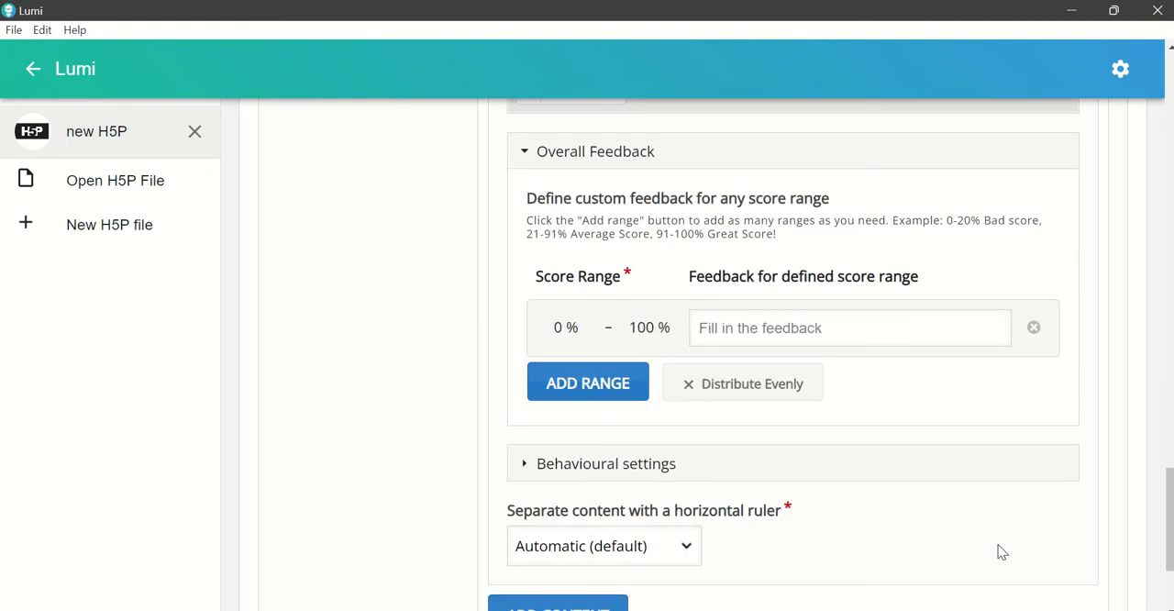
# Step: Move the "Ventricular systole (second phase)" card into the lower red band beneath the third heart
pyautogui.scroll(5, 949, 495)
pyautogui.moveTo(808, 313); pyautogui.dragTo(790, 404)
# Step: Add an image element to the task using Picture5 from the Cardiac Cycle II folder
pyautogui.scroll(1, 670, 306)
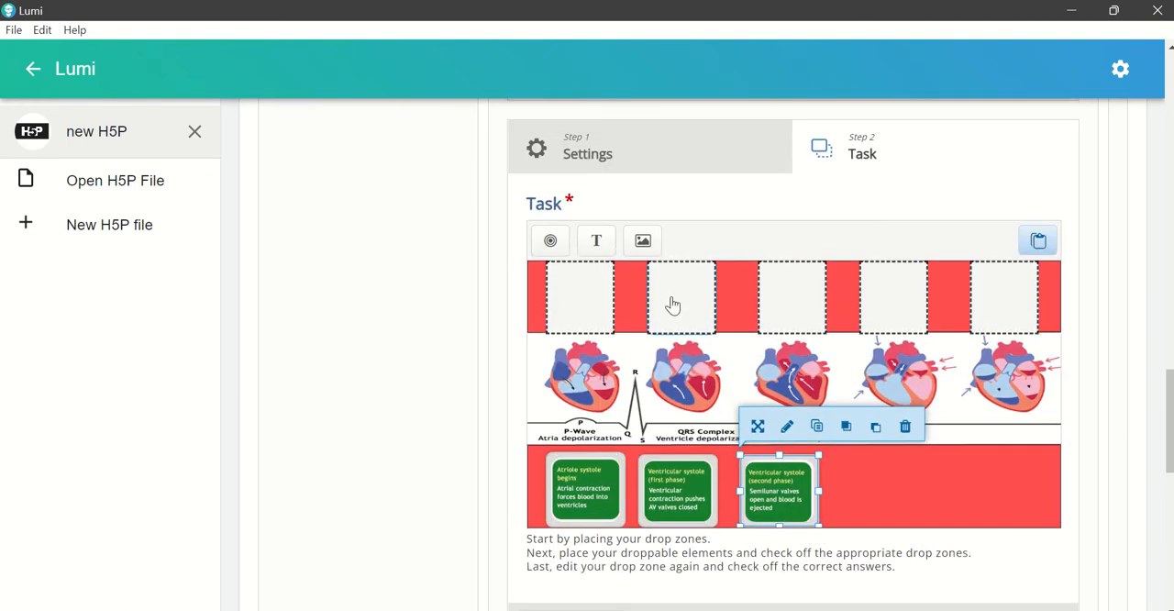
pyautogui.click(642, 244)
pyautogui.click(602, 287)
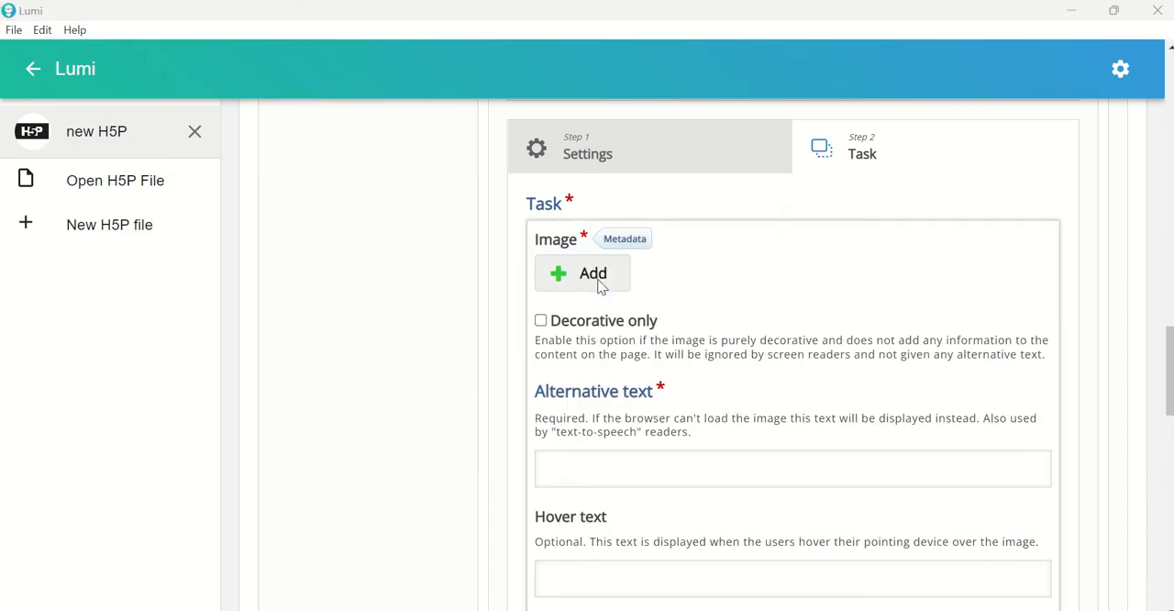
pyautogui.click(594, 217)
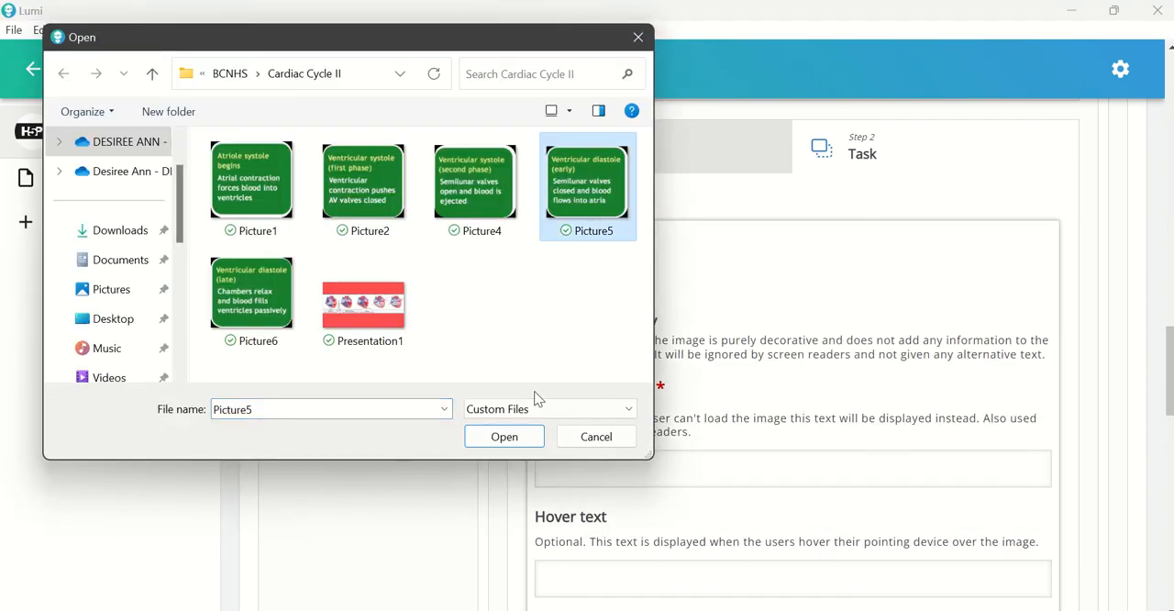
pyautogui.click(525, 439)
# Step: Set the Picture5 element's alternative text to "4", allow it in all five drop zones, and save the element
pyautogui.scroll(-2, 805, 456)
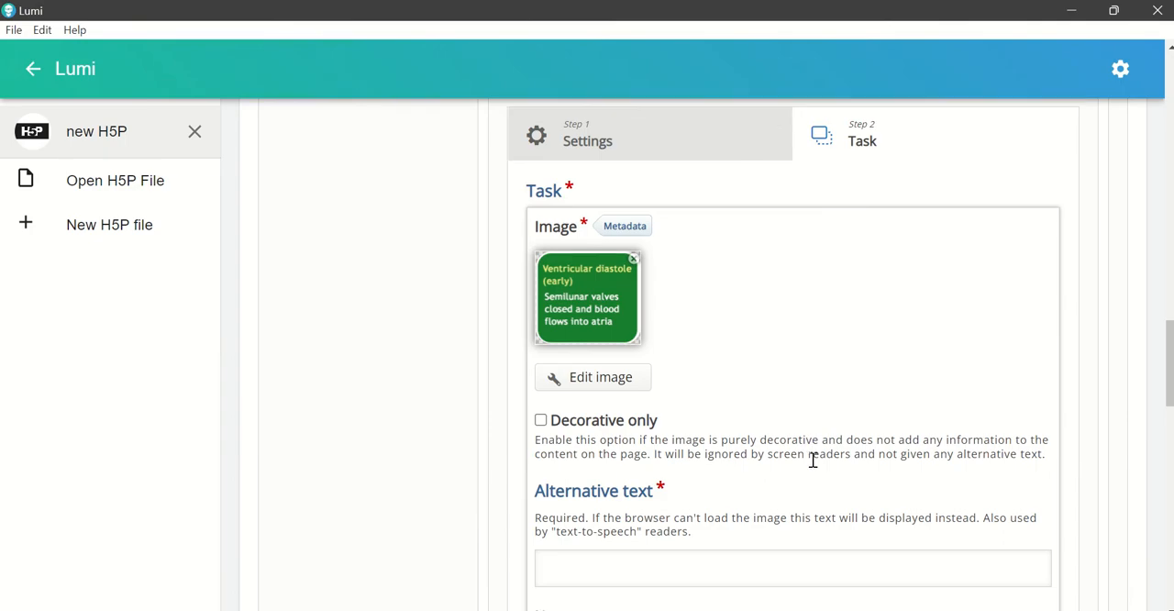
pyautogui.click(659, 403)
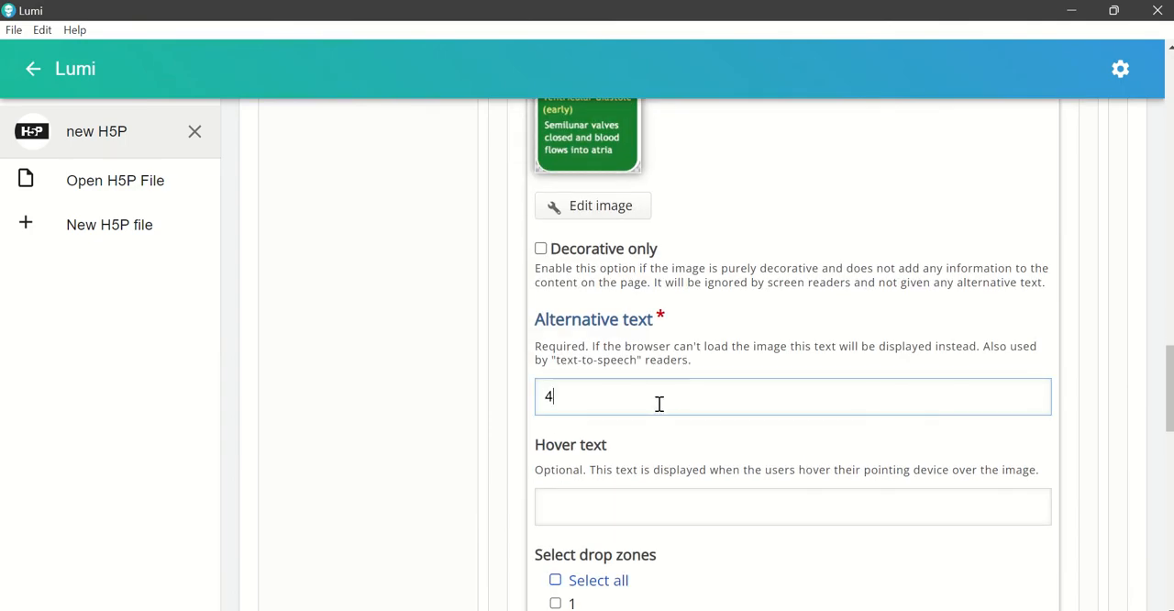
pyautogui.scroll(-2, 664, 403)
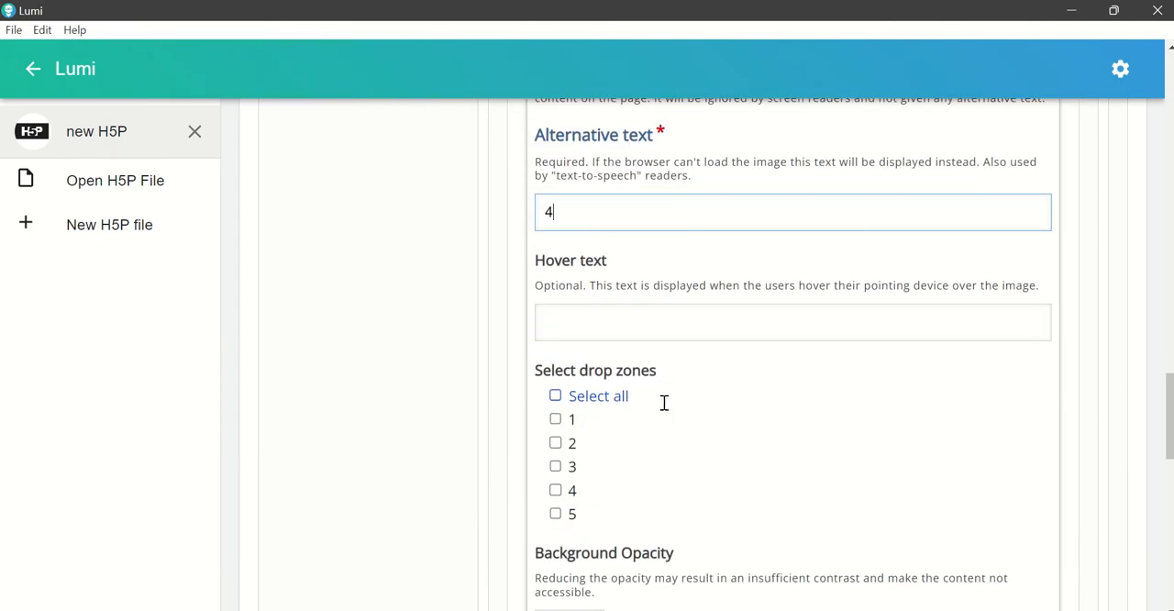
pyautogui.click(609, 403)
pyautogui.scroll(-2, 844, 406)
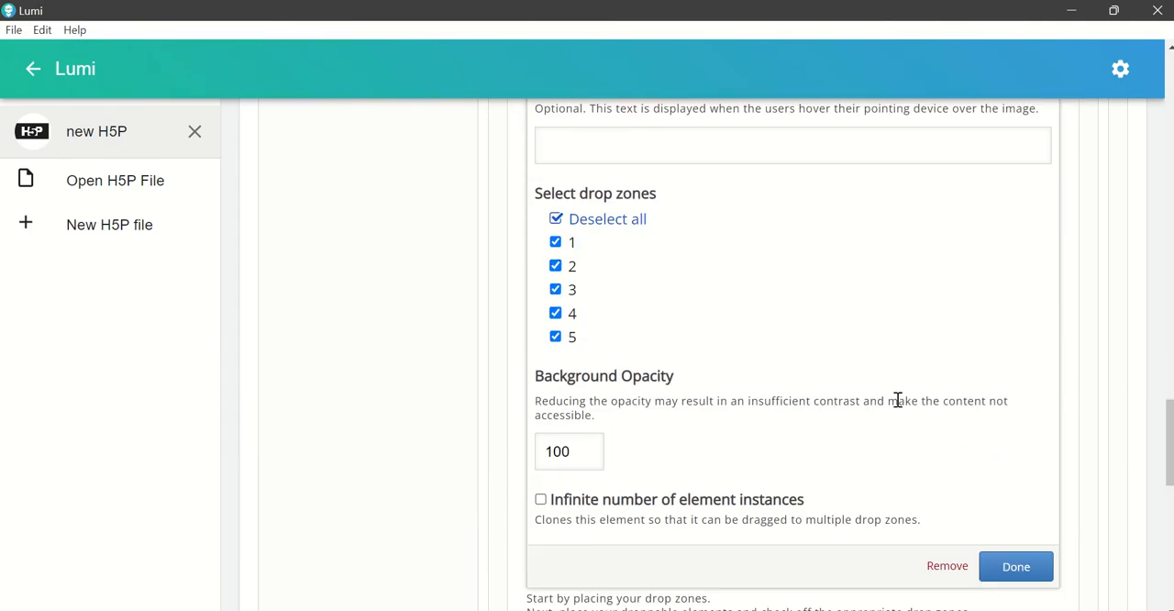
pyautogui.click(996, 557)
# Step: Move the "Ventricular diastole (early)" card into the lower red band beneath the fourth heart, at about position 340, 210
pyautogui.scroll(4, 967, 486)
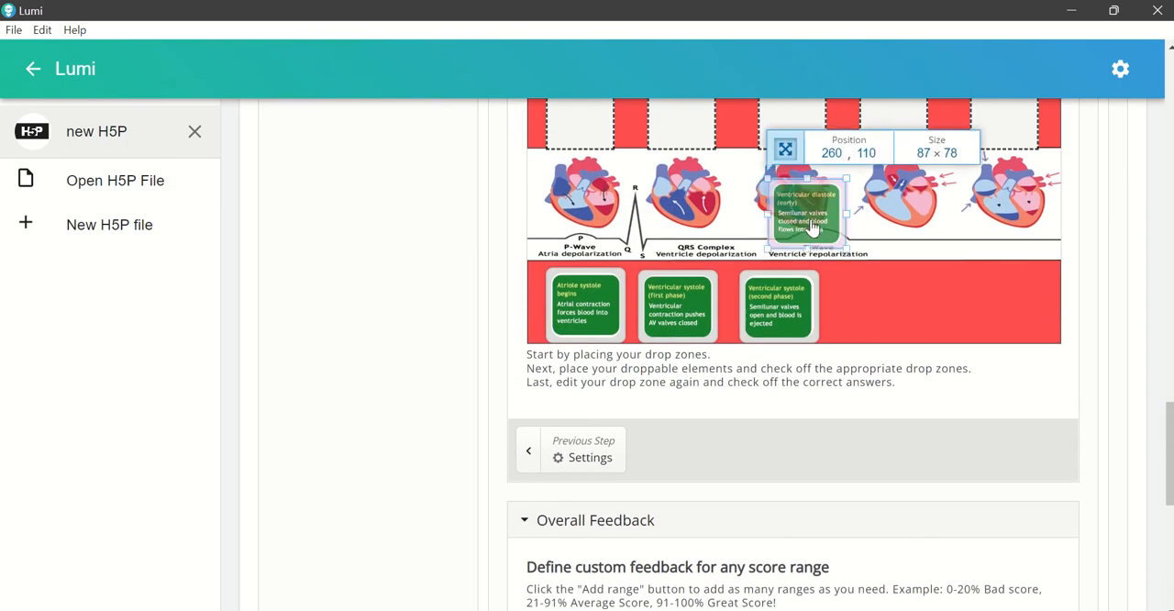
pyautogui.moveTo(812, 227); pyautogui.dragTo(873, 312)
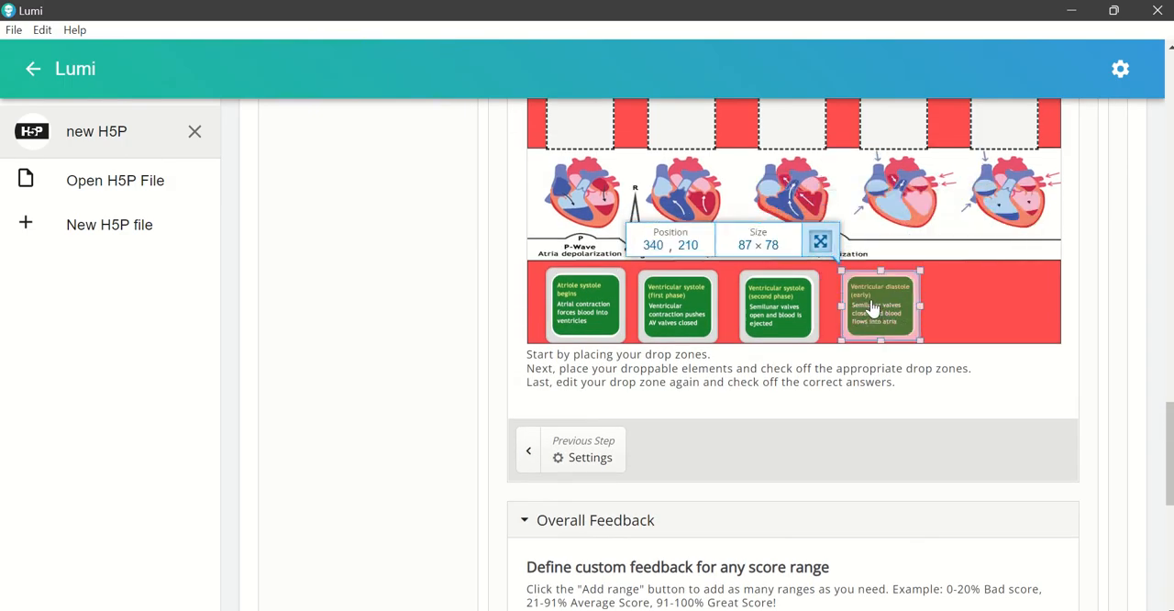
# Step: Add an image element to the task using Picture6 from the Cardiac Cycle II folder
pyautogui.scroll(1, 837, 321)
pyautogui.scroll(2, 837, 321)
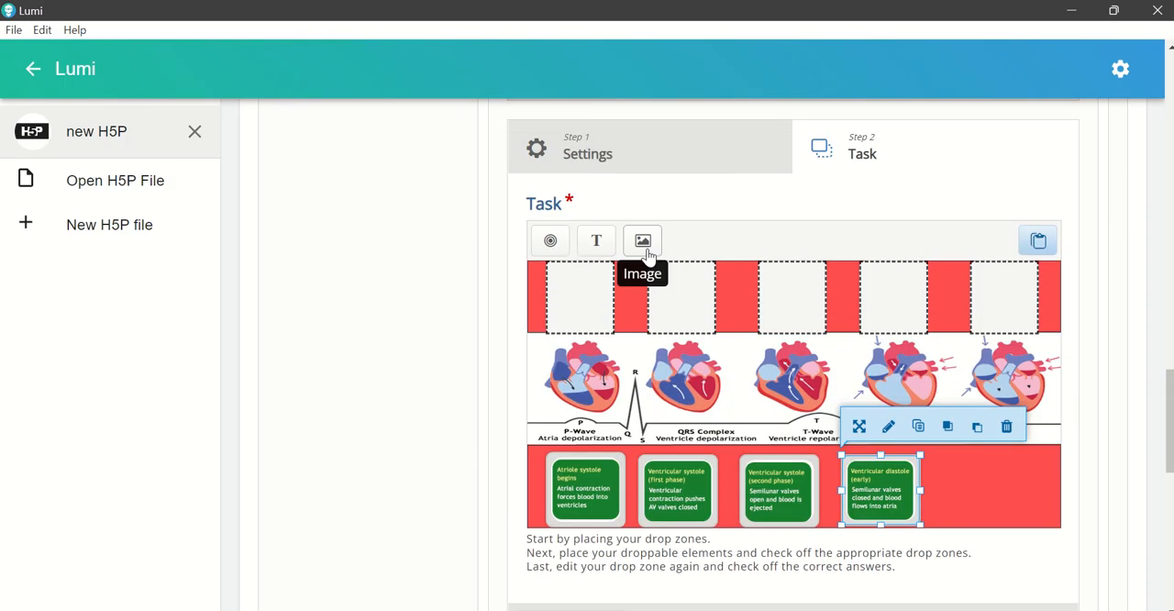
pyautogui.click(645, 240)
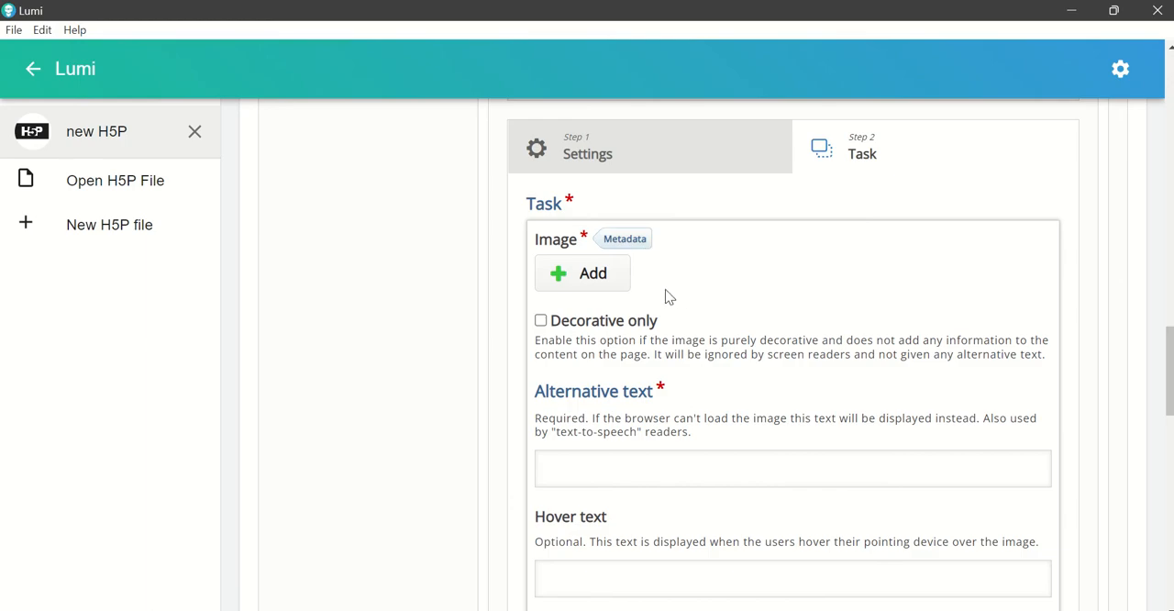
pyautogui.click(592, 282)
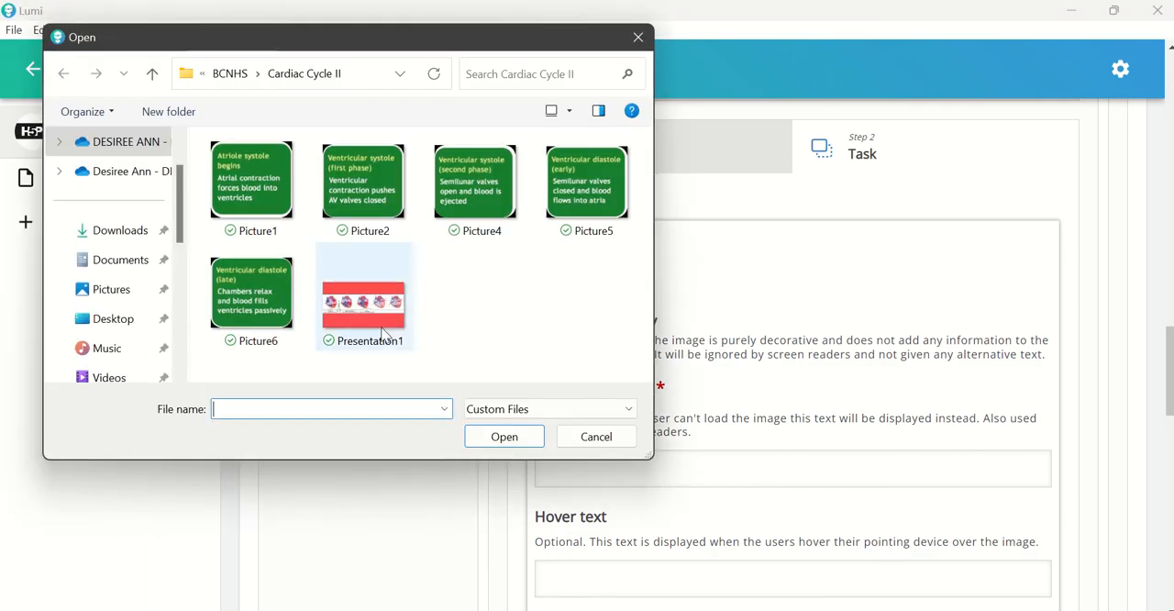
pyautogui.click(251, 294)
pyautogui.click(496, 438)
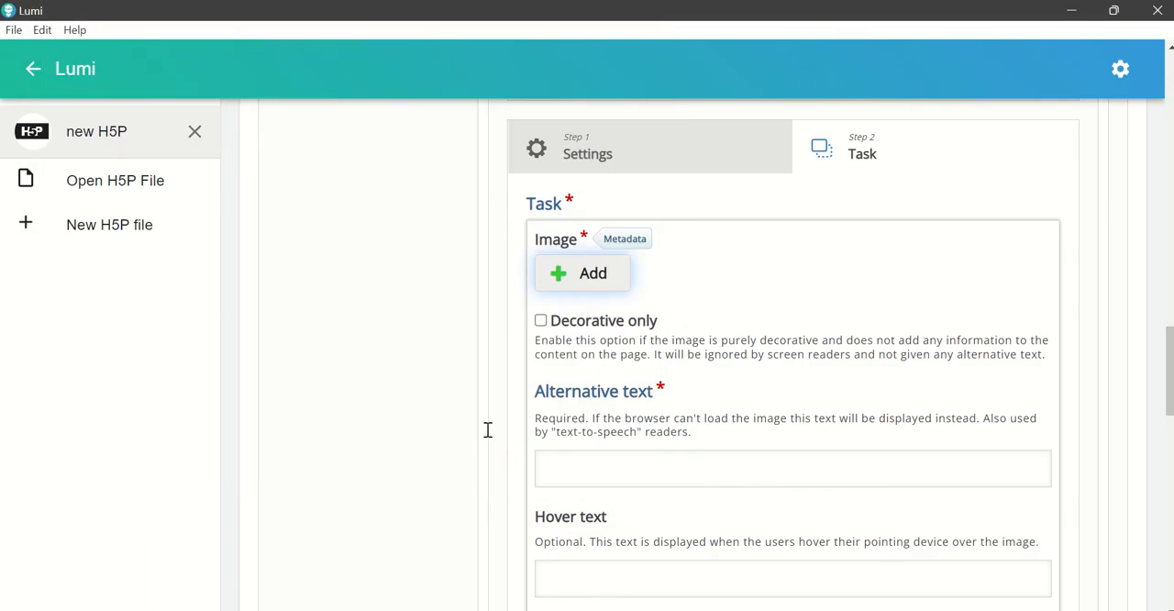
# Step: Set the Picture6 element's alternative text to "5", allow it in all five drop zones, and save the element
pyautogui.scroll(-2, 754, 521)
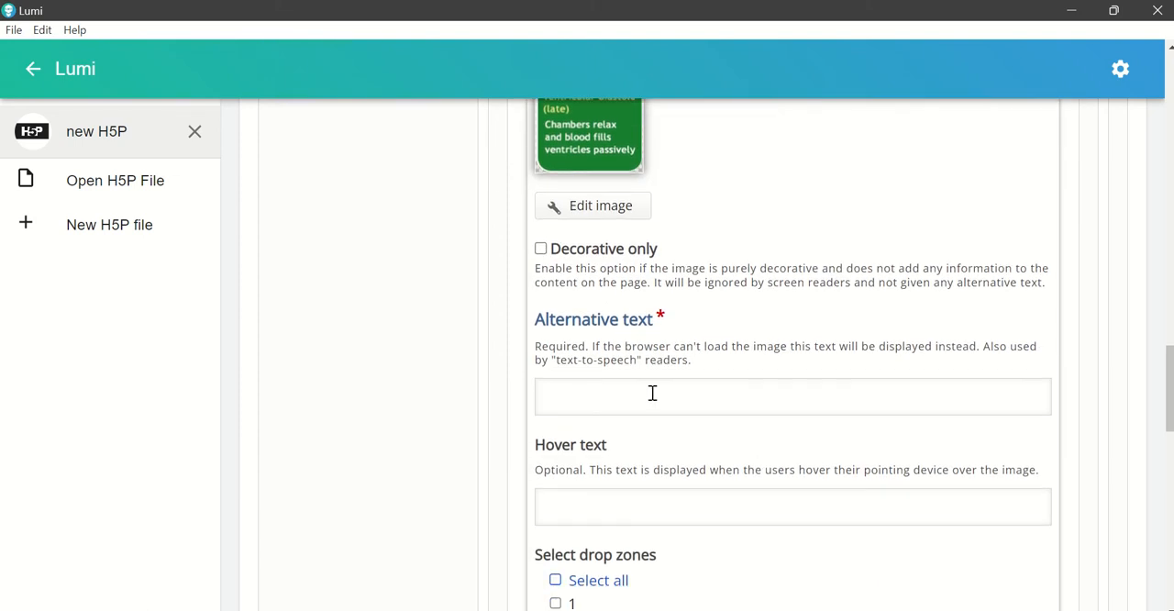
pyautogui.click(651, 392)
pyautogui.scroll(-2, 917, 433)
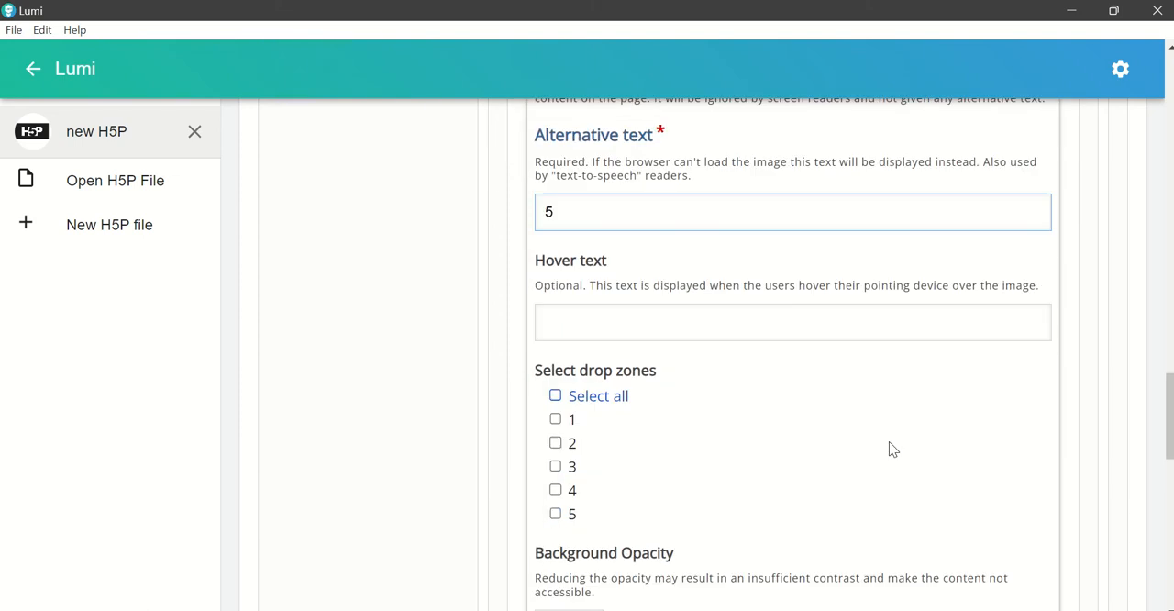
pyautogui.click(599, 396)
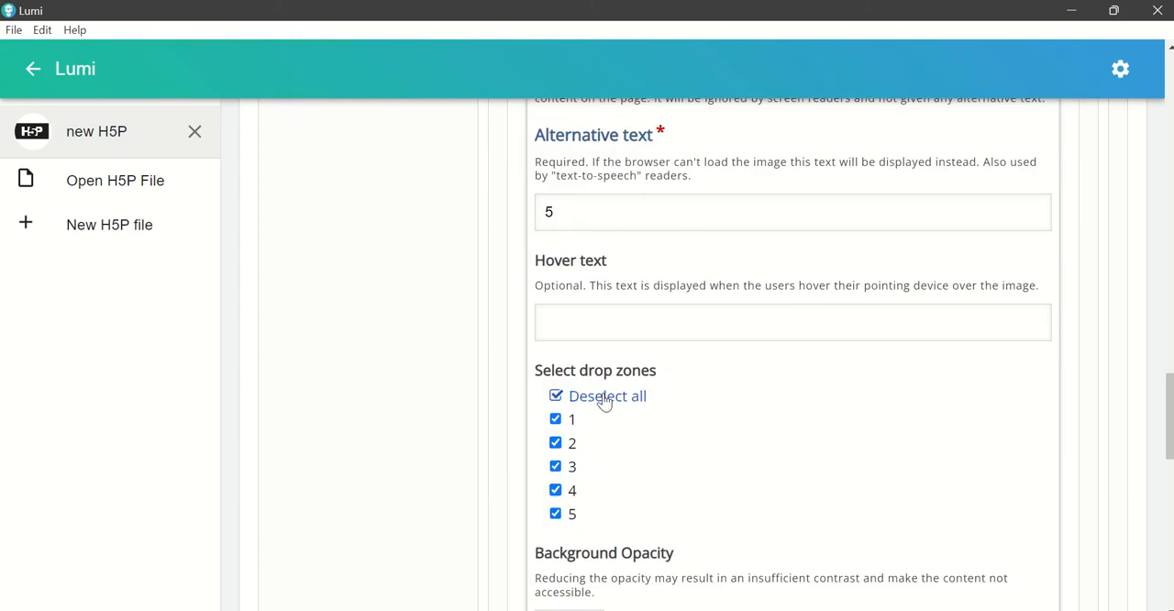
pyautogui.scroll(-2, 867, 400)
pyautogui.click(1023, 546)
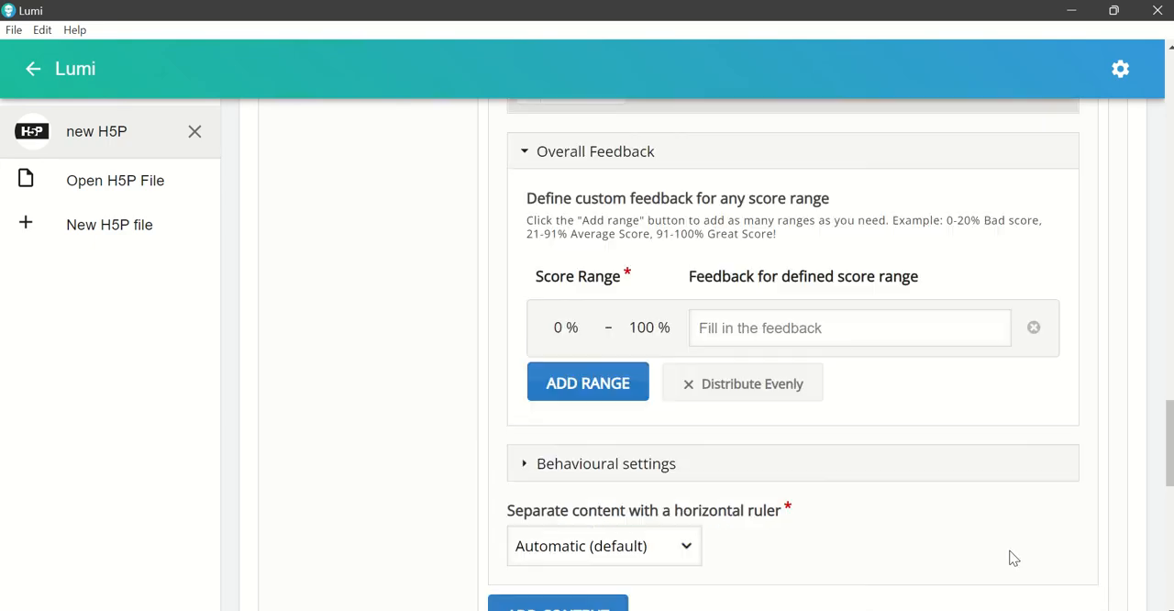
# Step: Place the "Ventricular diastole (late)" card last in the lower red band and shift the middle cards slightly to space all five evenly
pyautogui.scroll(5, 936, 498)
pyautogui.moveTo(801, 321); pyautogui.dragTo(921, 407)
pyautogui.moveTo(797, 411); pyautogui.dragTo(809, 413)
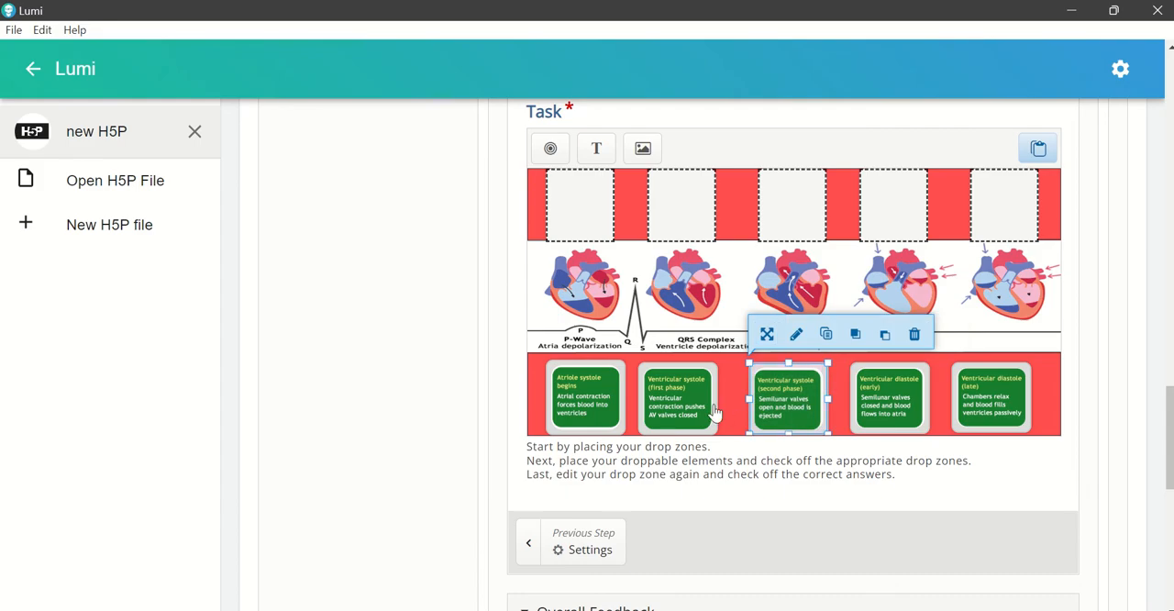
pyautogui.moveTo(714, 412); pyautogui.dragTo(724, 413)
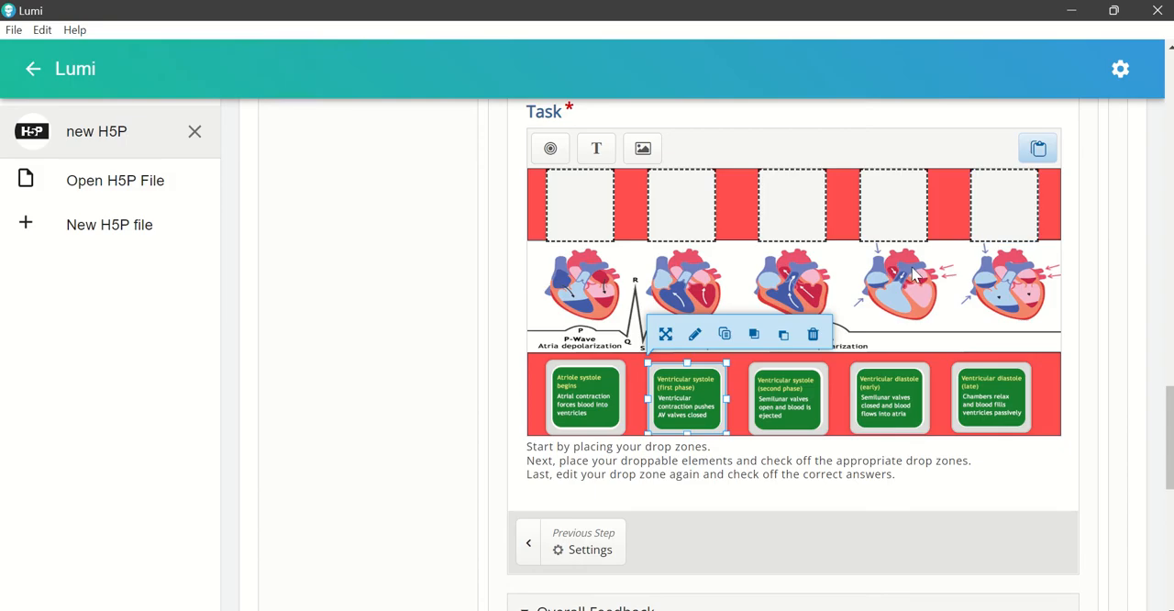
# Step: Review the "Atriole systole begins" card's alternative text and allowed drop zones, and close its settings unchanged
pyautogui.click(592, 229)
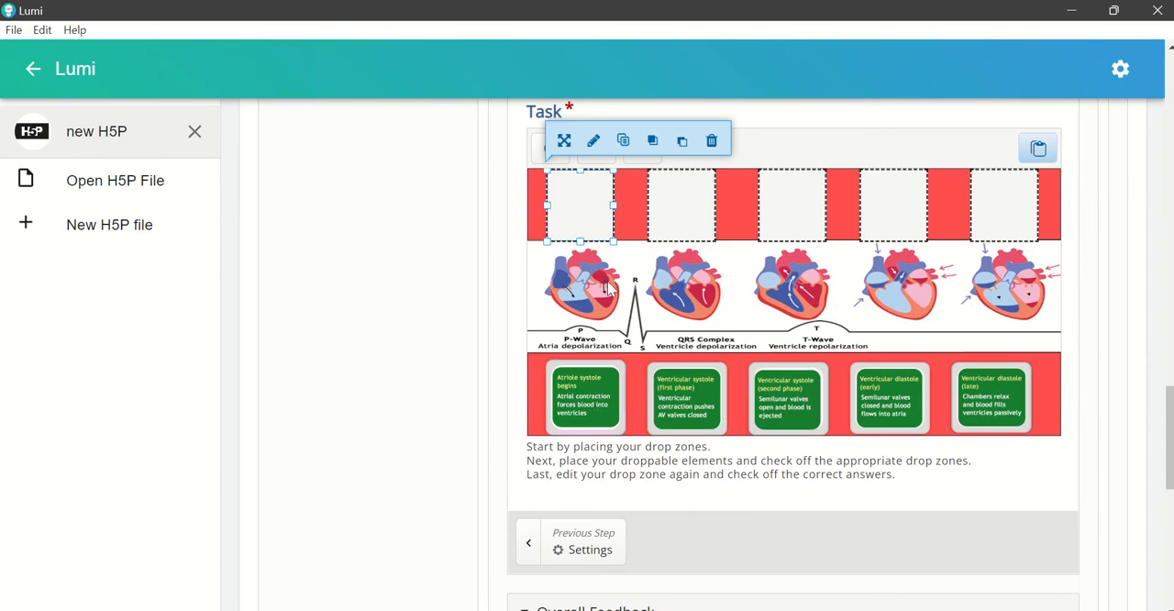
pyautogui.click(587, 406)
pyautogui.click(593, 329)
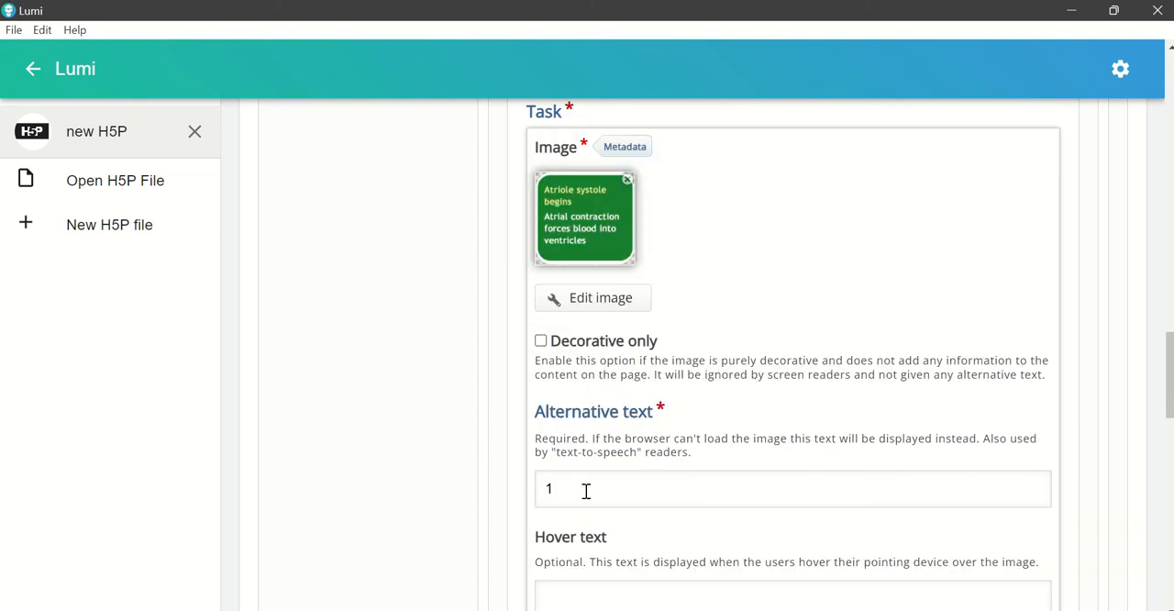
pyautogui.scroll(-1, 586, 490)
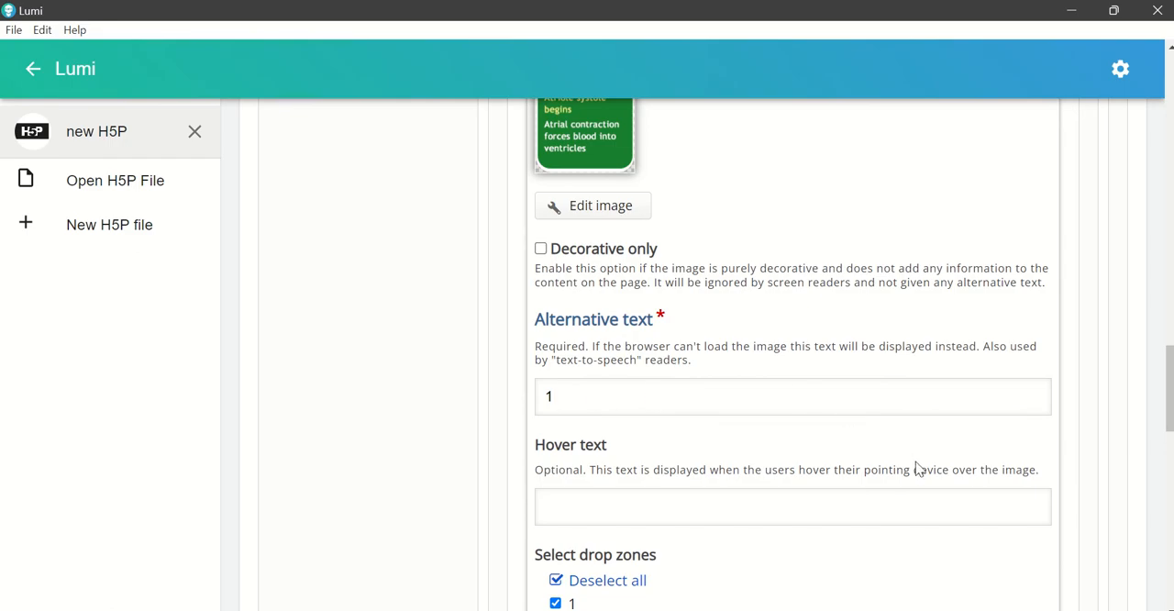
pyautogui.scroll(-2, 917, 468)
pyautogui.scroll(-3, 1018, 517)
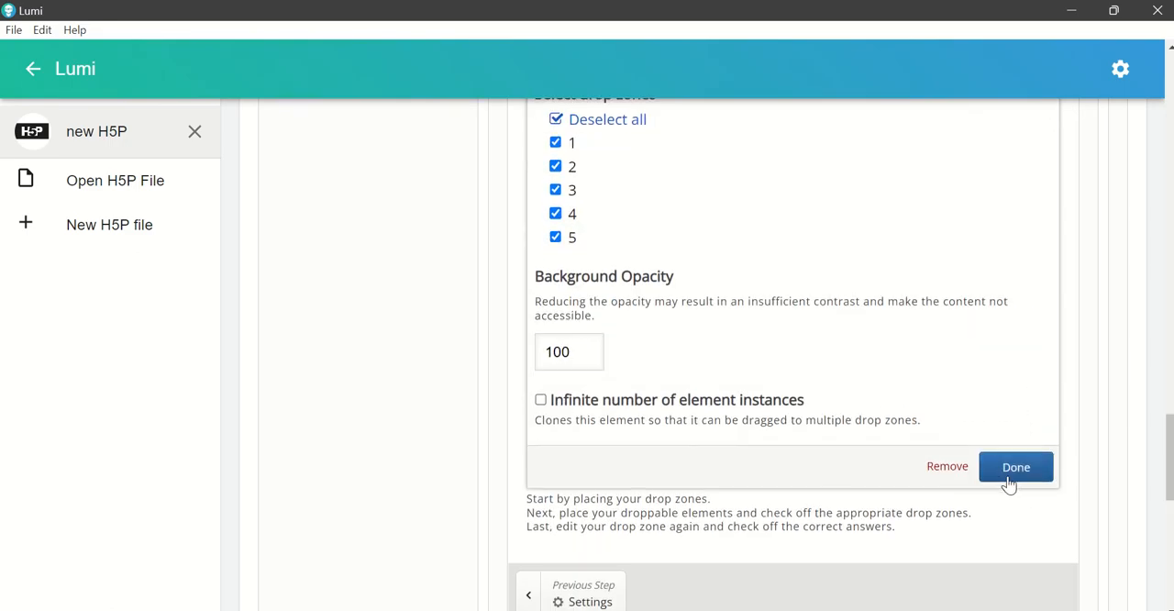
pyautogui.click(1016, 467)
# Step: Set Image: 1 as the correct element for the first drop zone and save the drop zone
pyautogui.scroll(7, 684, 346)
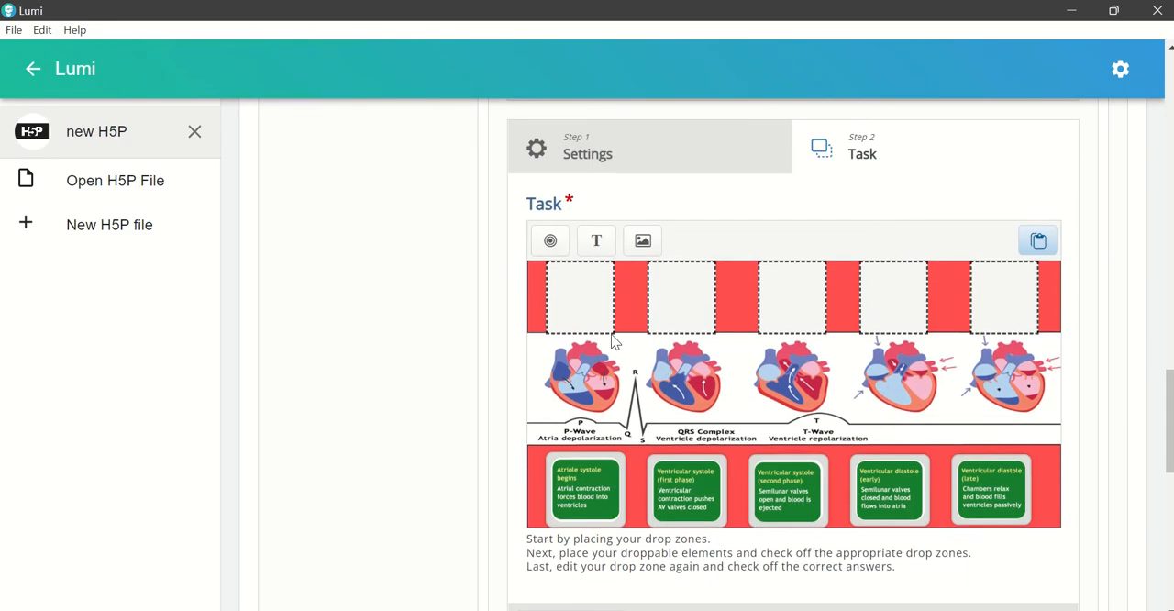
pyautogui.click(582, 308)
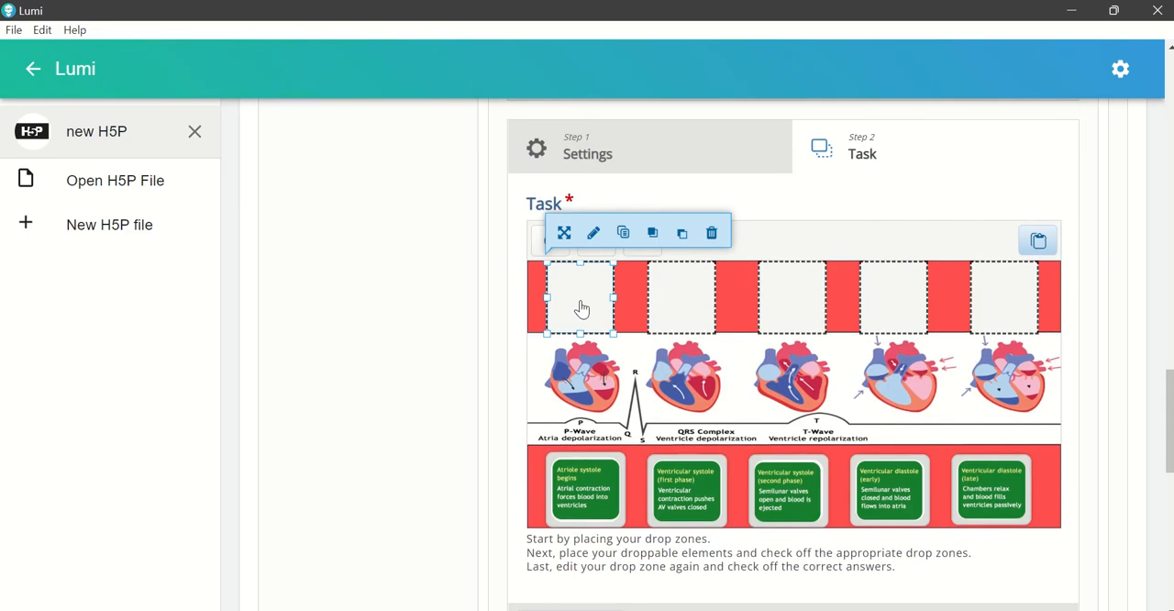
pyautogui.click(594, 235)
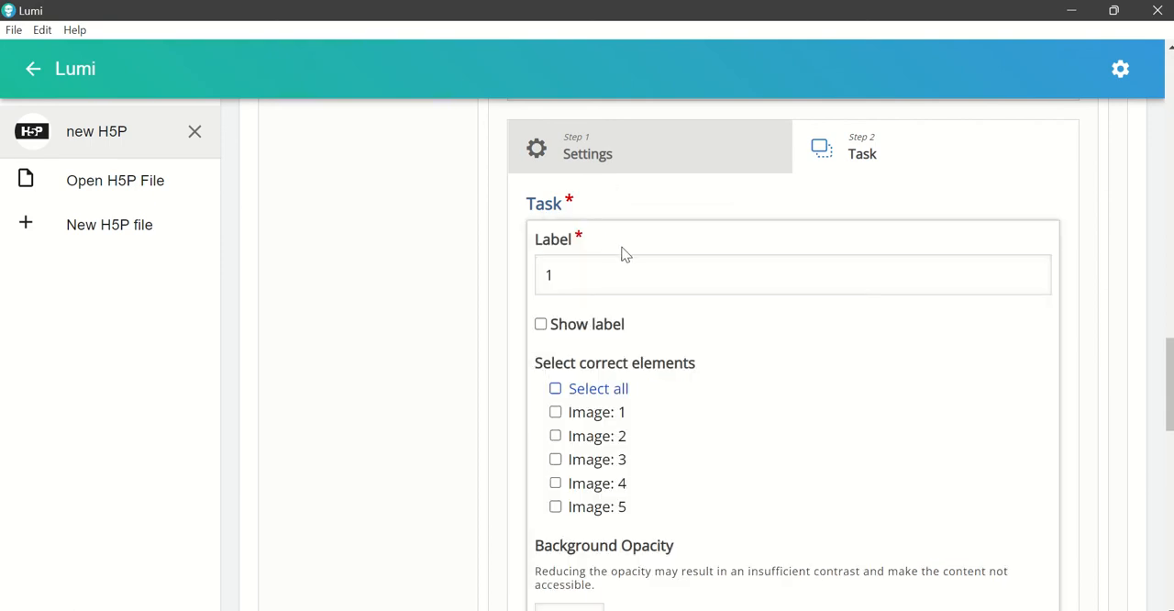
pyautogui.scroll(-1, 795, 375)
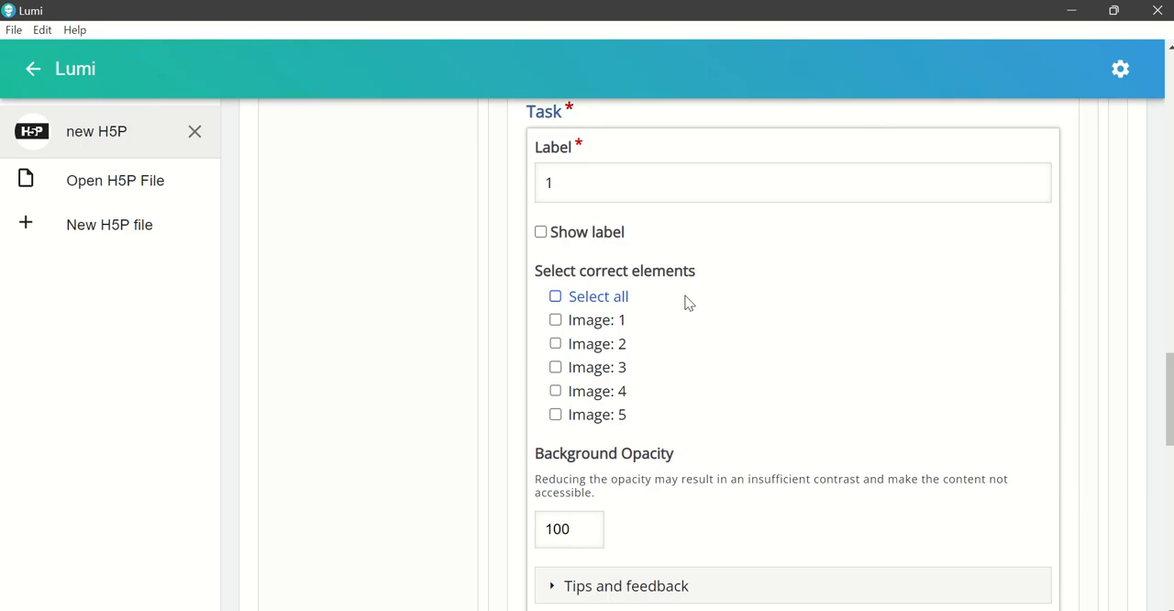
pyautogui.click(556, 322)
pyautogui.scroll(-3, 924, 420)
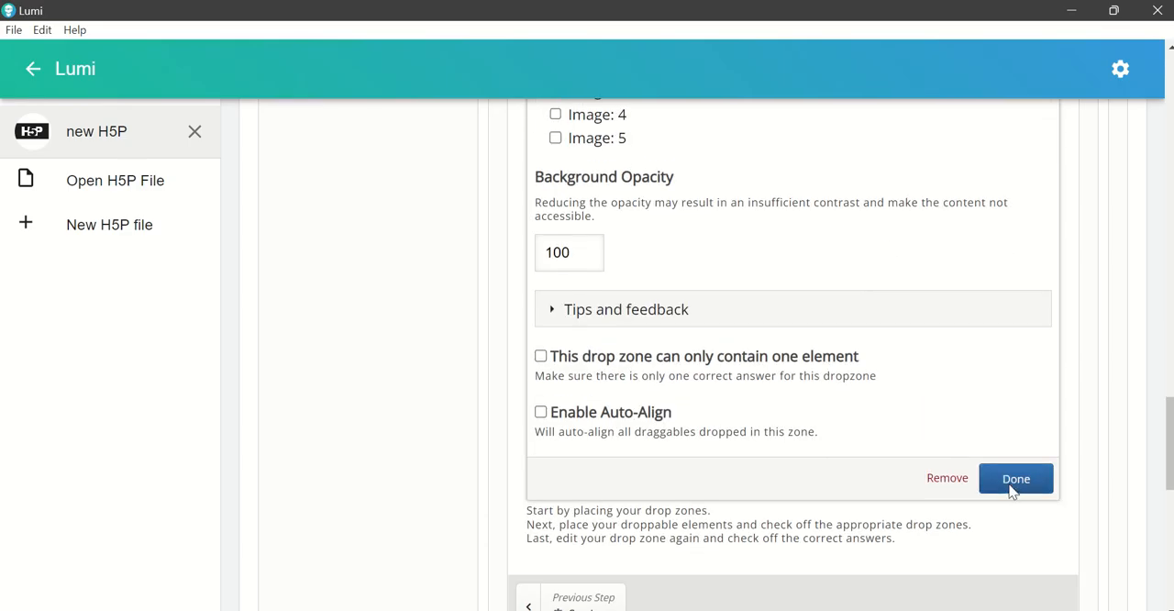
pyautogui.click(1011, 491)
# Step: Set Image: 2 as the correct element for the second drop zone and save the drop zone
pyautogui.scroll(3, 752, 401)
pyautogui.scroll(3, 751, 398)
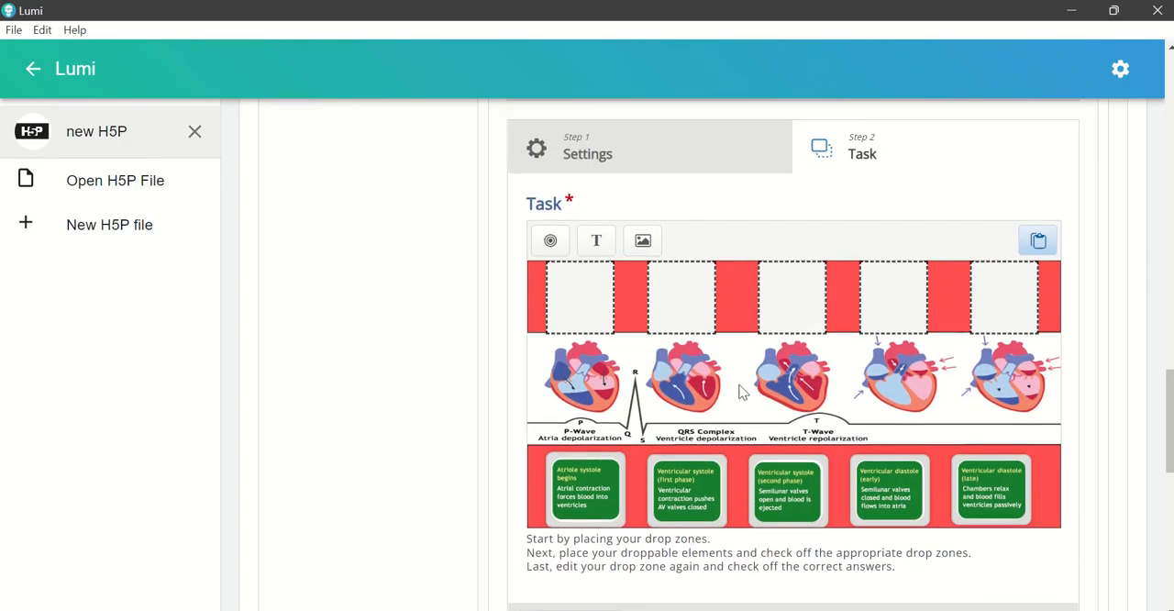
pyautogui.click(678, 309)
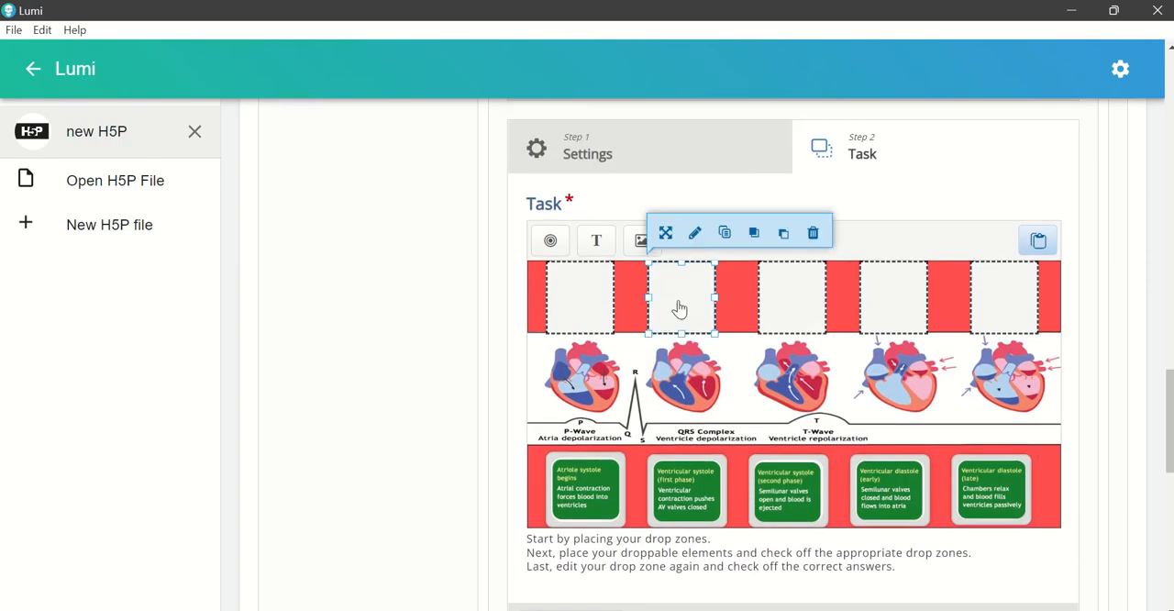
pyautogui.click(695, 233)
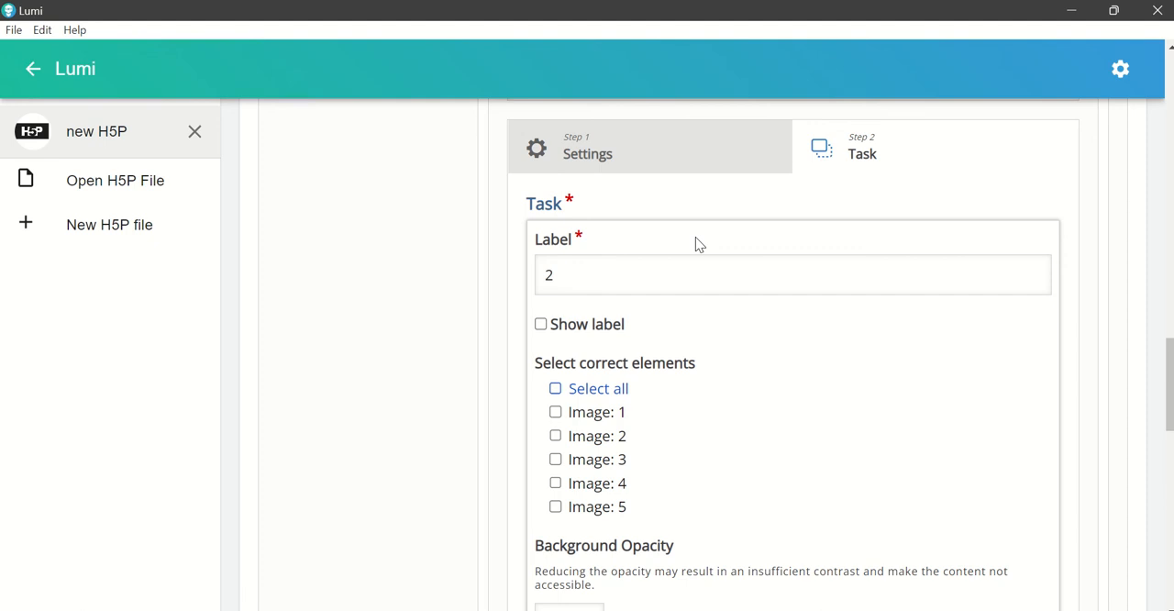
pyautogui.click(588, 438)
pyautogui.scroll(-5, 941, 459)
pyautogui.click(1005, 479)
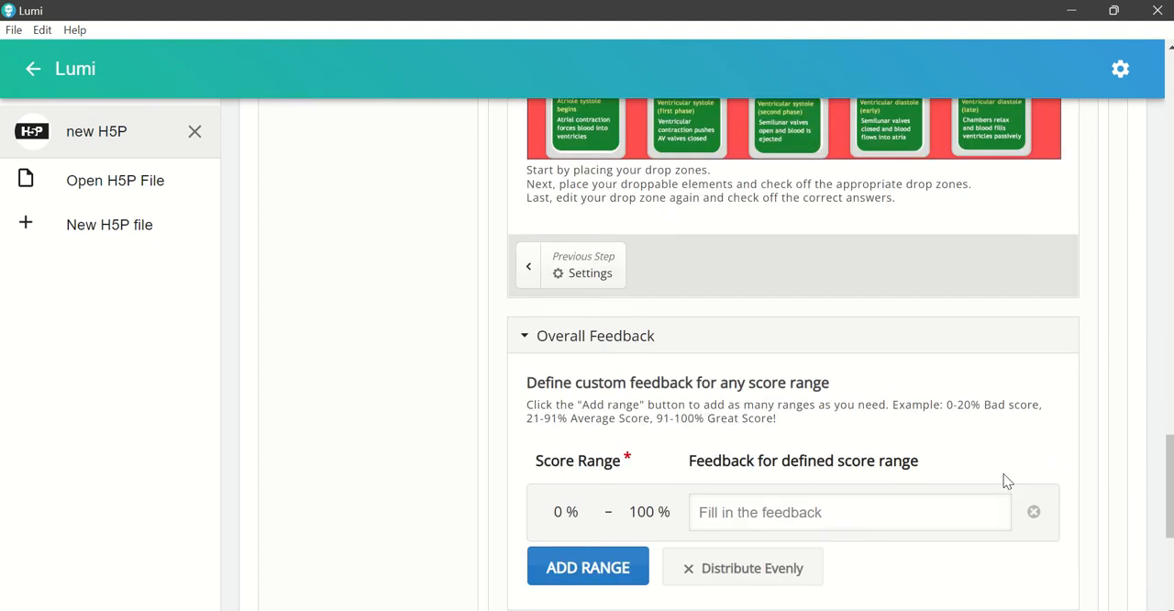
# Step: Set Image: 3 as the correct element for the third drop zone and save the drop zone
pyautogui.scroll(4, 854, 385)
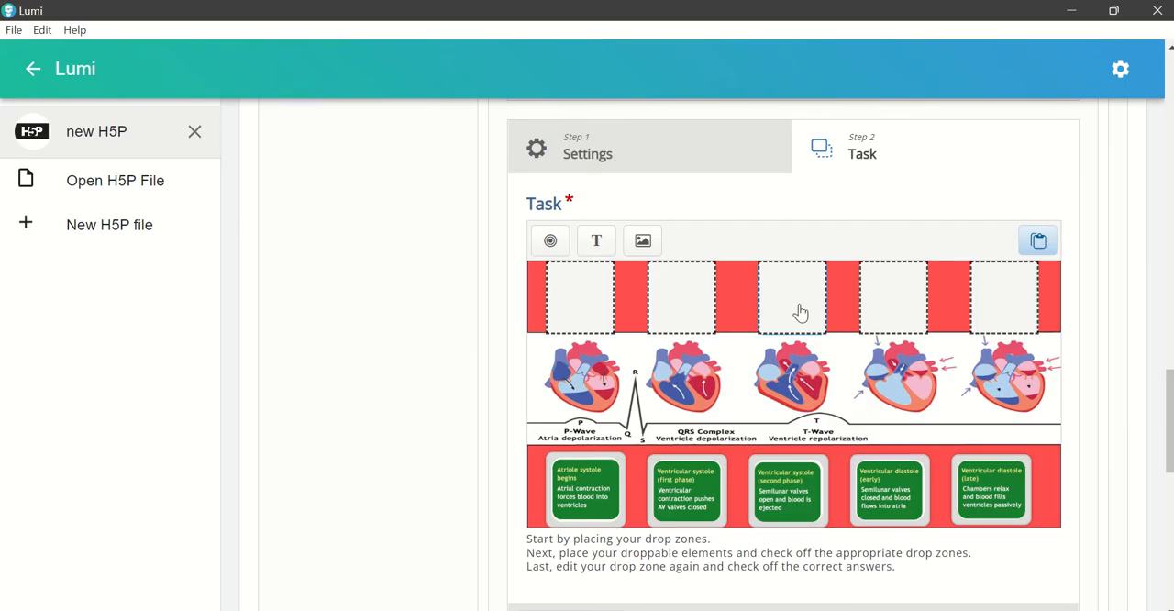
pyautogui.click(801, 314)
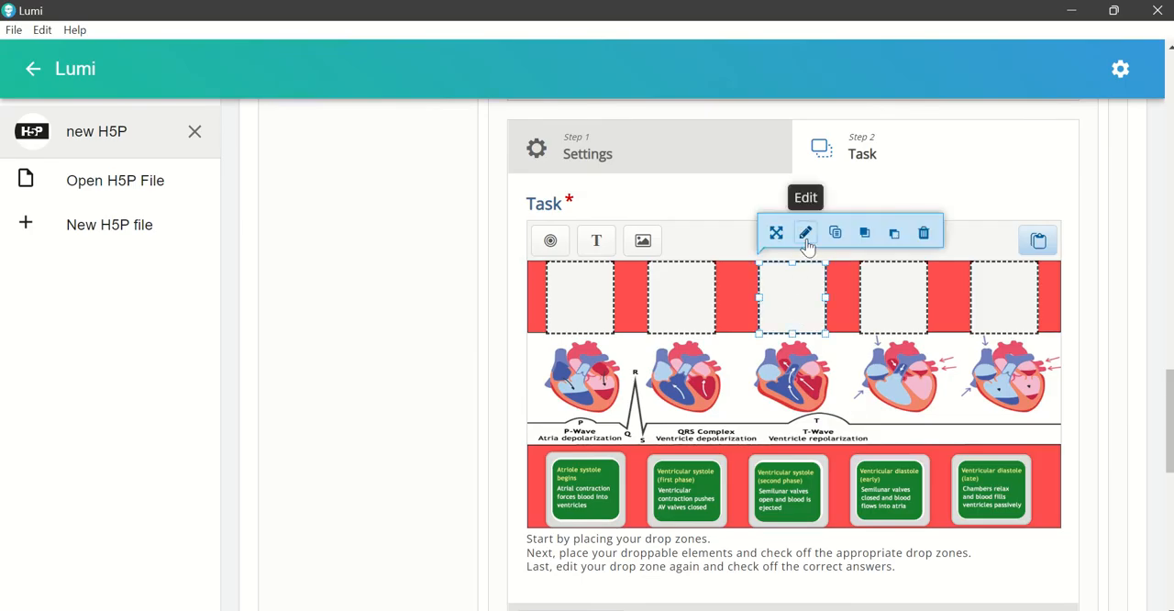
pyautogui.click(806, 235)
pyautogui.click(594, 460)
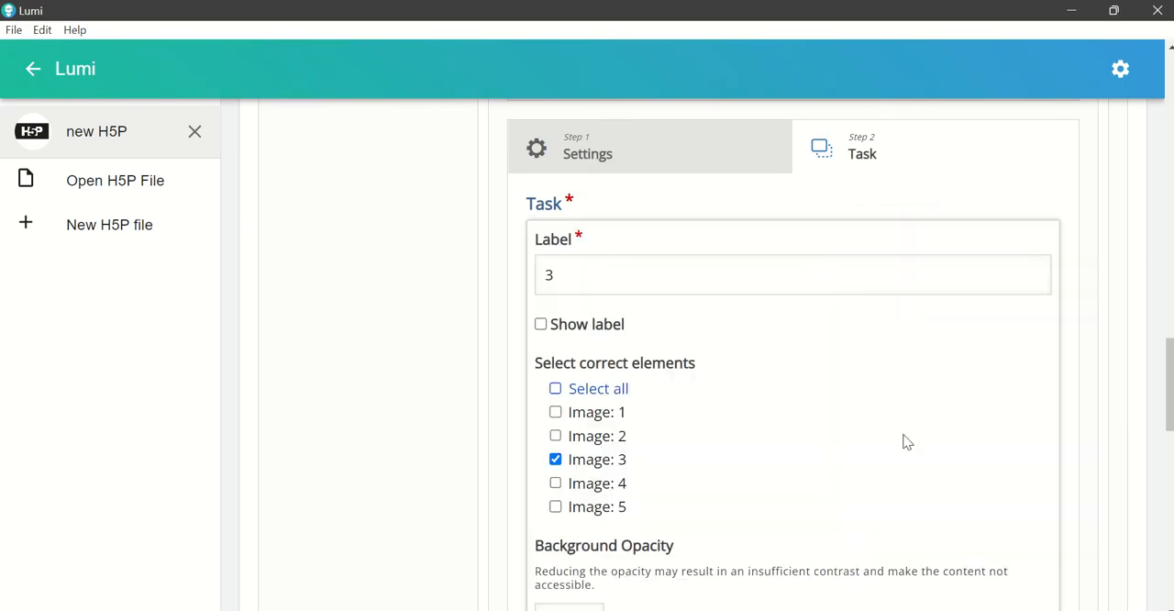
pyautogui.scroll(-3, 1015, 461)
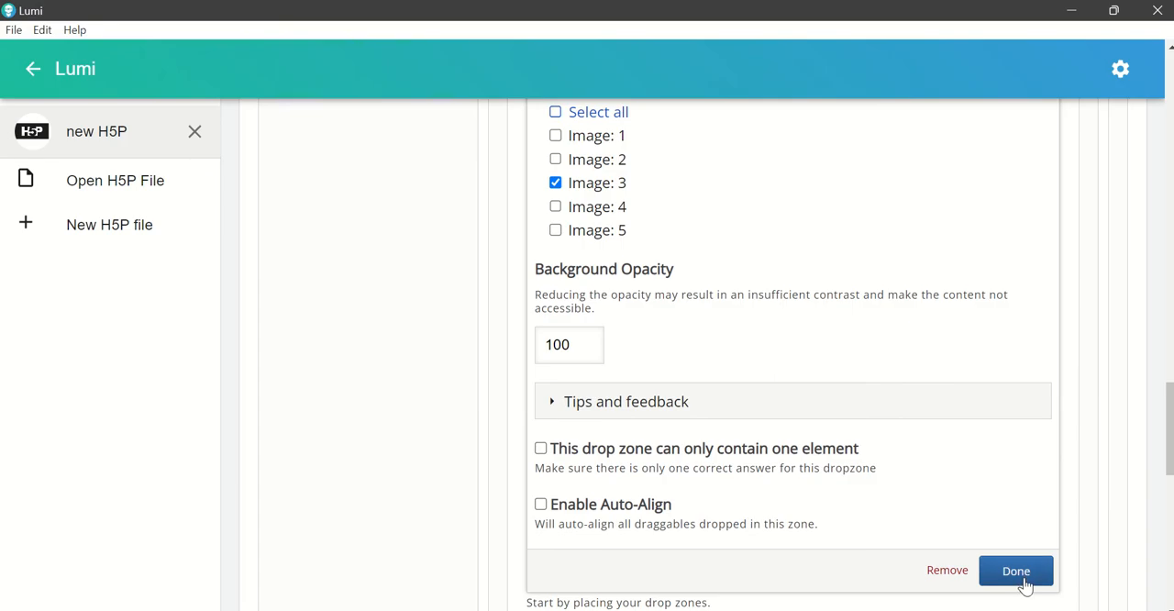
pyautogui.click(1015, 570)
# Step: Set Image: 4 as the correct element for the fourth drop zone and save the drop zone
pyautogui.scroll(5, 931, 487)
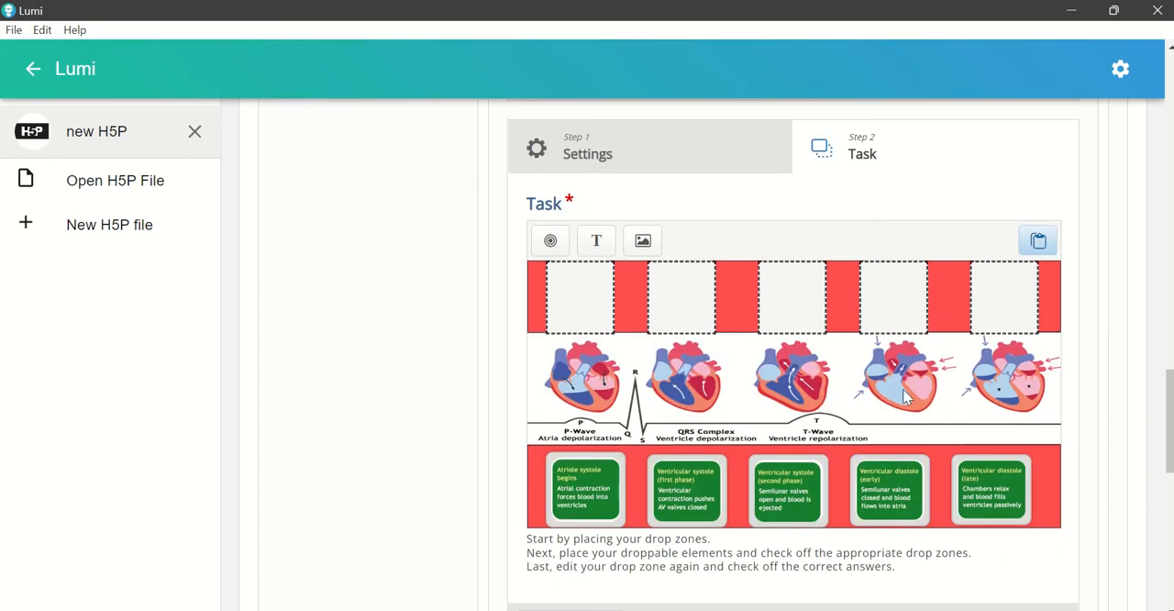
pyautogui.click(909, 322)
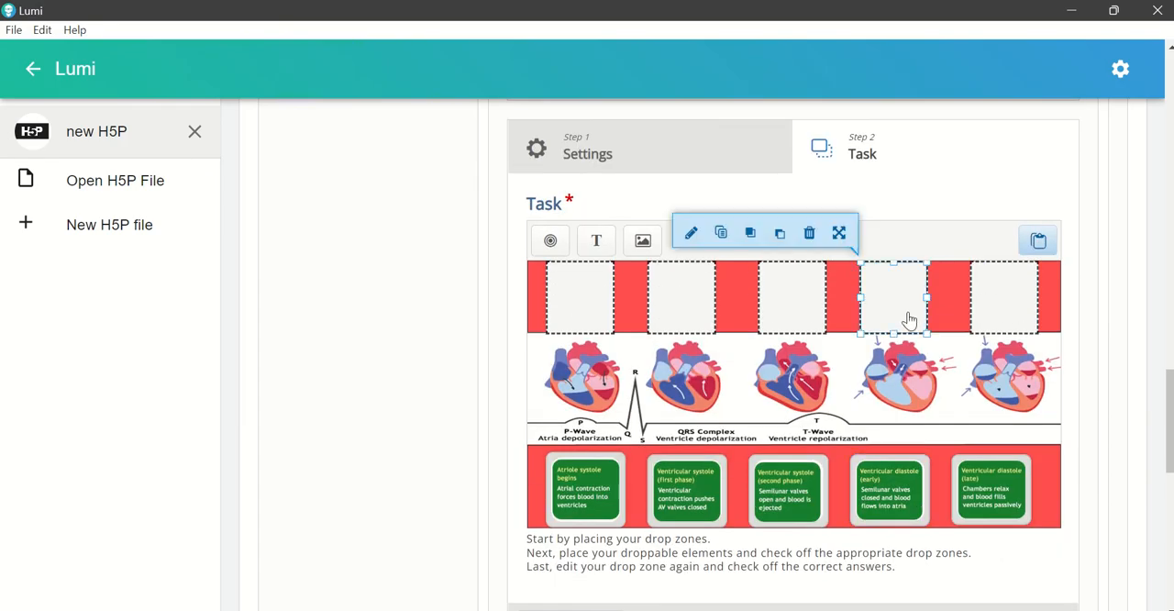
pyautogui.click(692, 235)
pyautogui.click(597, 484)
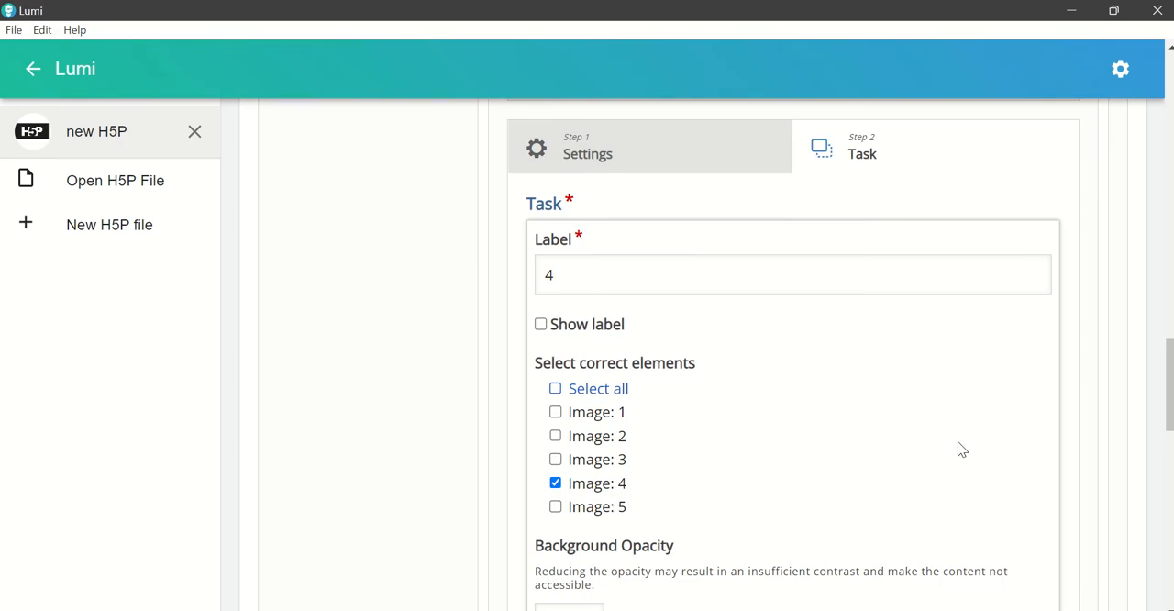
pyautogui.scroll(-3, 958, 448)
pyautogui.click(1016, 569)
# Step: Set Image: 5 as the correct element for the fifth drop zone and save the drop zone
pyautogui.scroll(5, 962, 532)
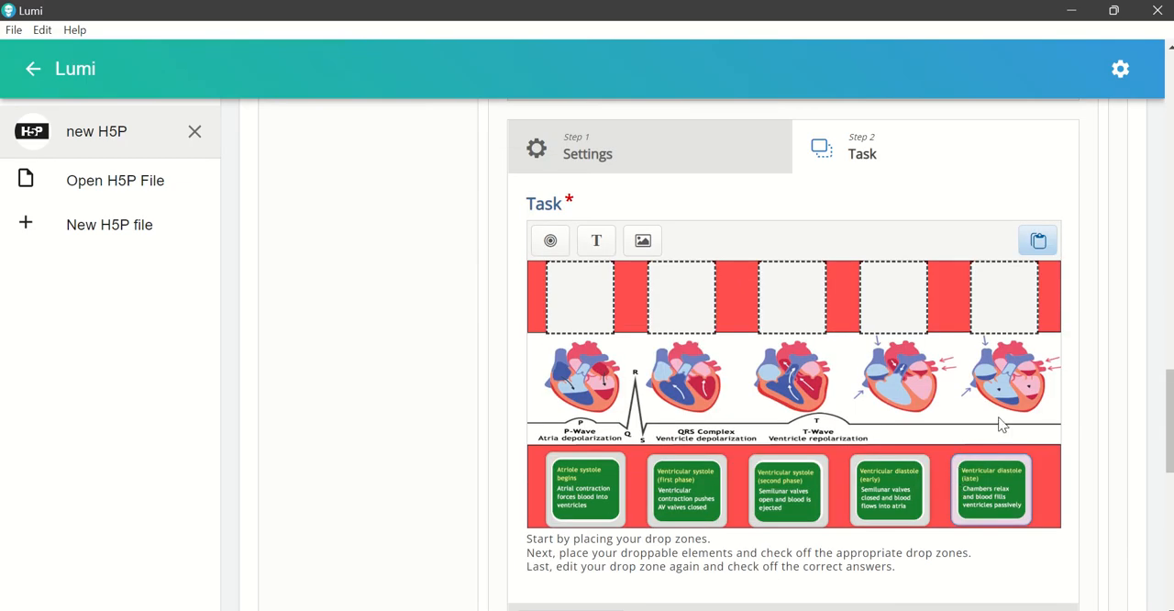
pyautogui.click(991, 320)
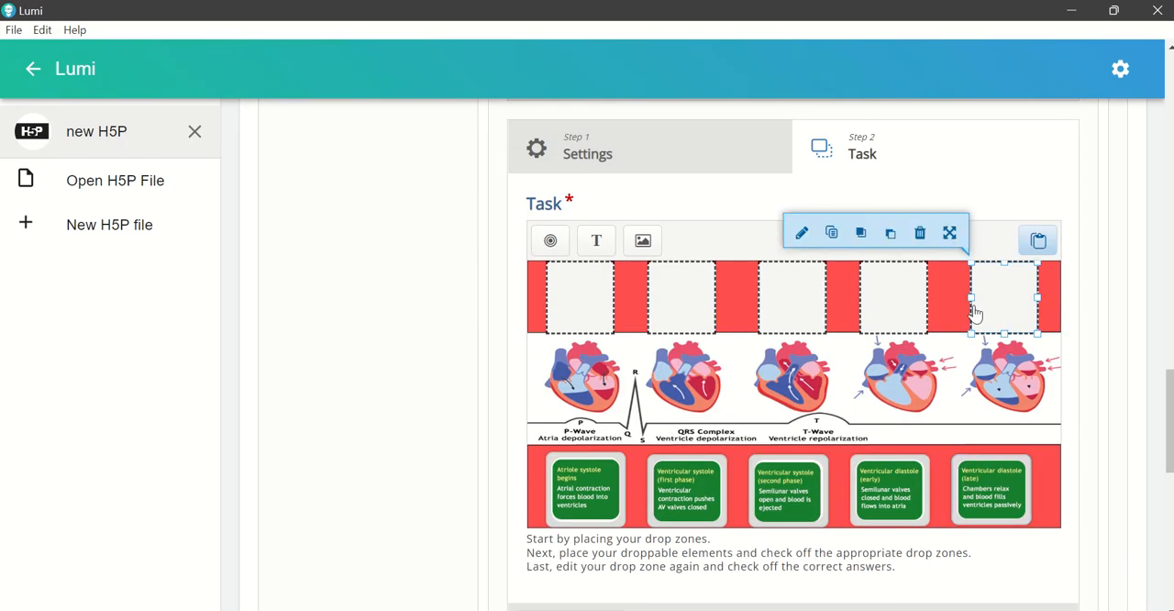
pyautogui.click(802, 234)
pyautogui.click(555, 507)
pyautogui.scroll(-1, 998, 475)
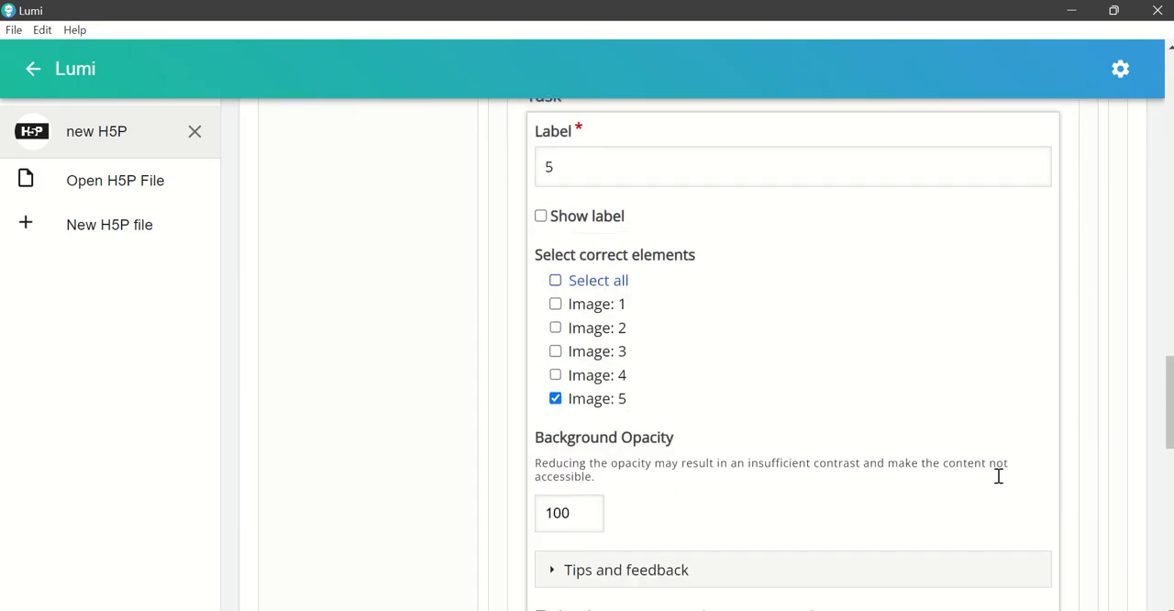
pyautogui.scroll(-5, 998, 476)
pyautogui.click(1015, 390)
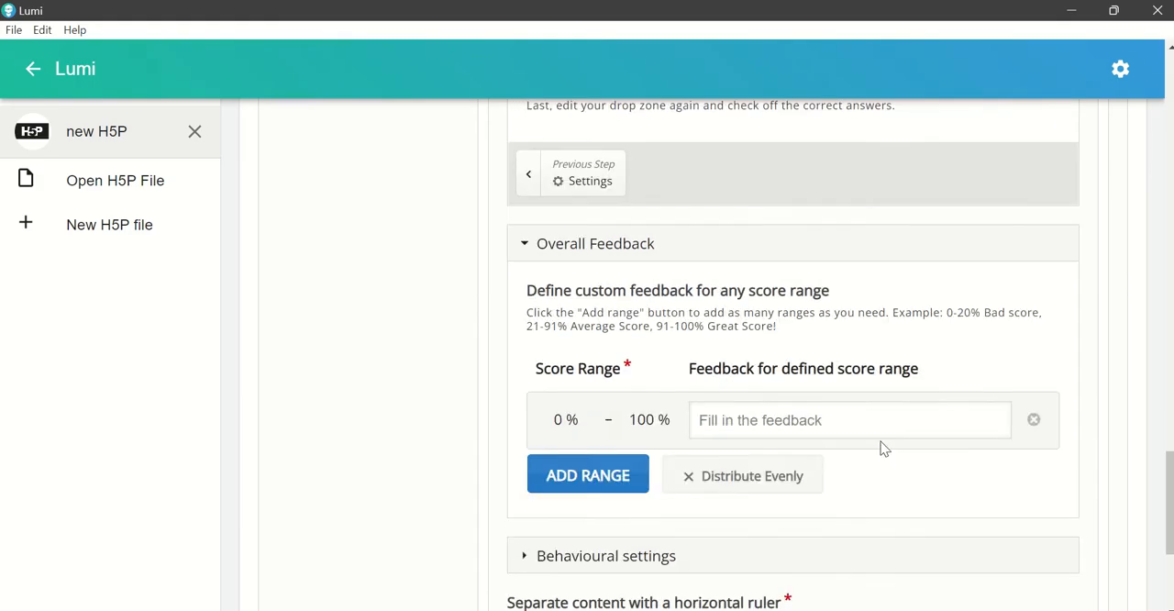
# Step: Move the "Atriole systole begins" card and both "Ventricular systole" cards out of the lower red band onto the heart images
pyautogui.scroll(5, 881, 454)
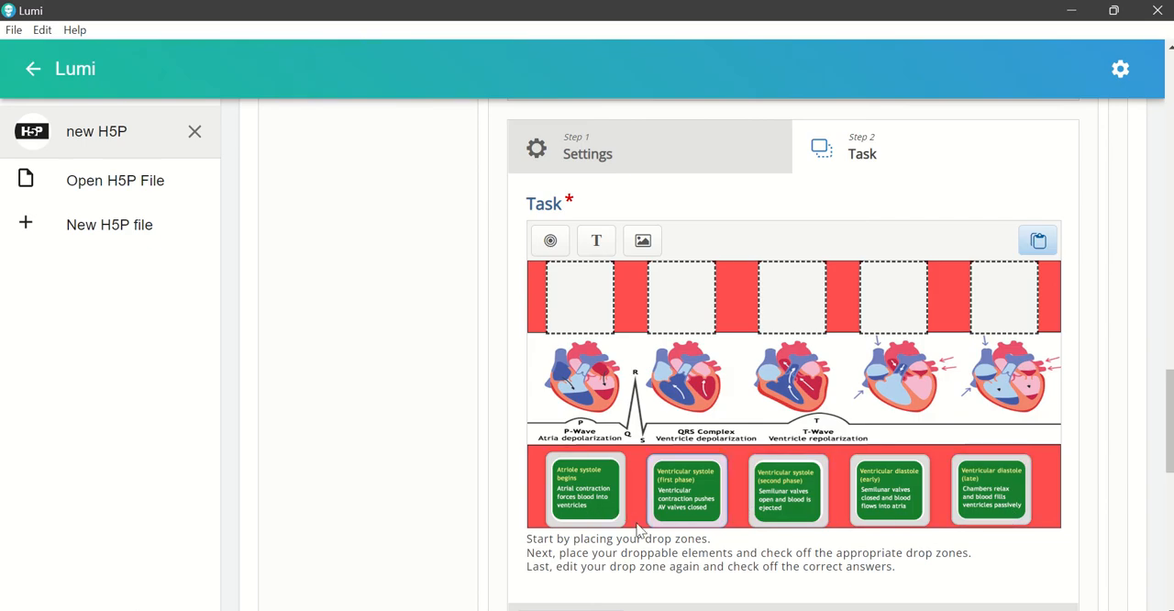
pyautogui.moveTo(582, 498); pyautogui.dragTo(765, 404)
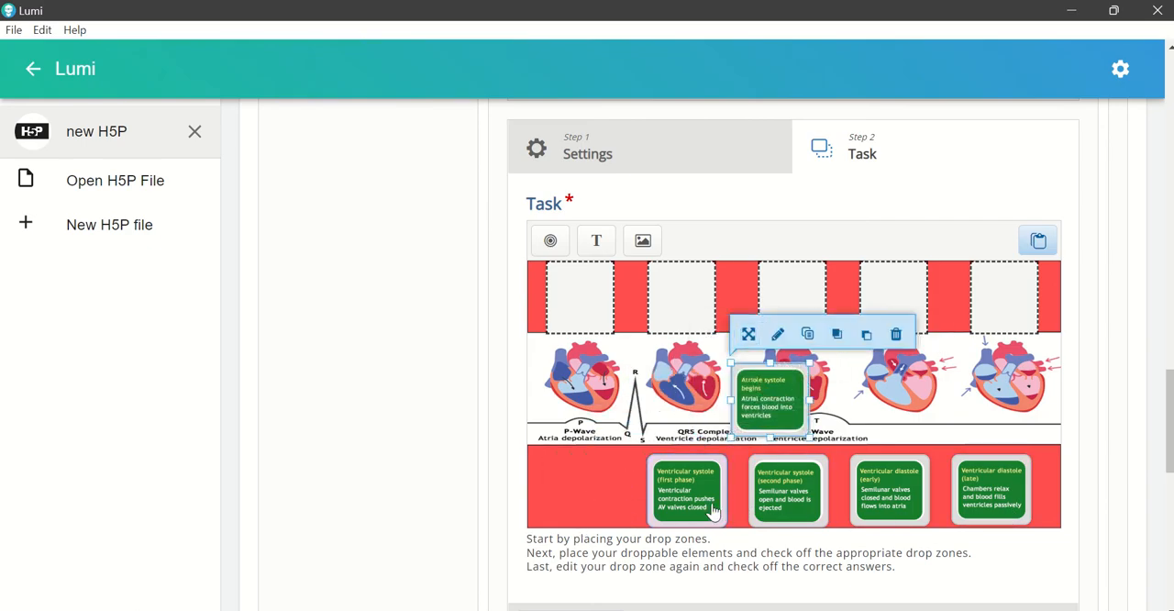
pyautogui.moveTo(713, 511); pyautogui.dragTo(657, 426)
pyautogui.moveTo(794, 524); pyautogui.dragTo(920, 429)
# Step: Arrange the lower red band as "Ventricular diastole (late)", "Ventricular diastole (early)", "Atriole systole begins" and "Ventricular systole (second phase)"
pyautogui.moveTo(986, 495); pyautogui.dragTo(611, 495)
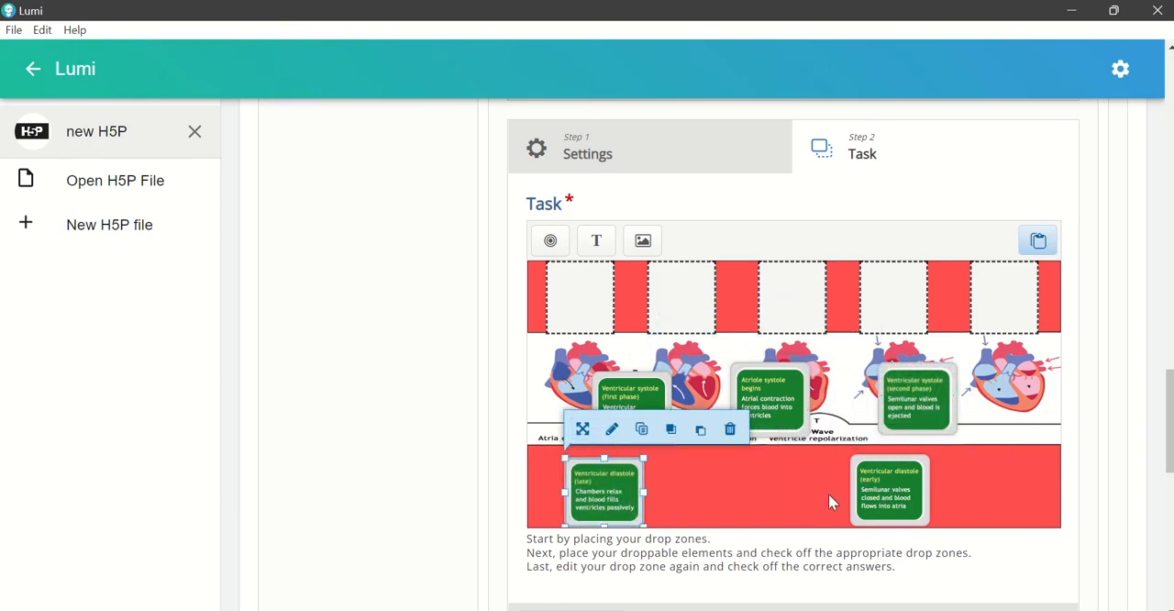
pyautogui.moveTo(867, 495); pyautogui.dragTo(705, 498)
pyautogui.moveTo(786, 394); pyautogui.dragTo(842, 490)
pyautogui.click(703, 495)
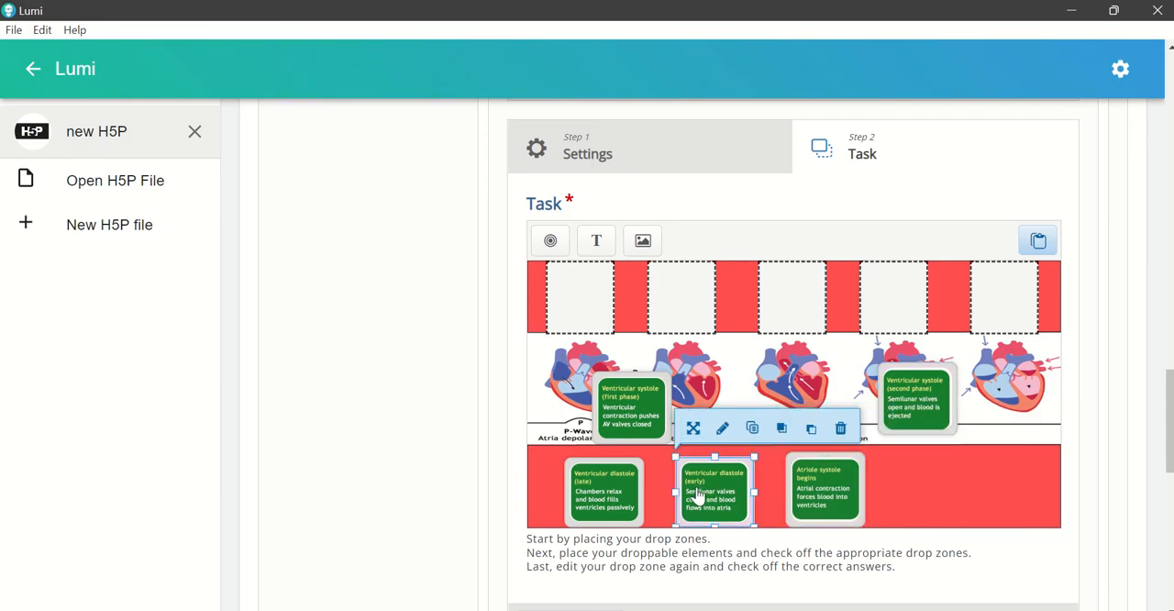
pyautogui.click(819, 503)
pyautogui.moveTo(915, 390); pyautogui.dragTo(922, 475)
# Step: Space the four shuffled cards evenly in the lower red band and place "Ventricular systole (first phase)" last
pyautogui.moveTo(615, 503); pyautogui.dragTo(596, 501)
pyautogui.click(687, 503)
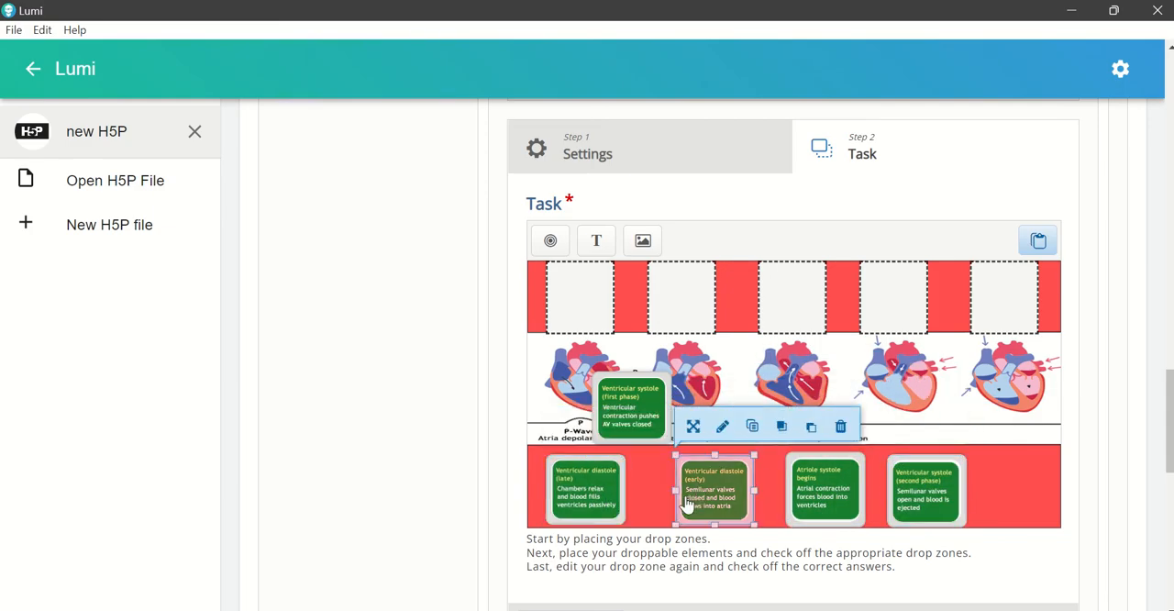
pyautogui.moveTo(686, 503); pyautogui.dragTo(608, 505)
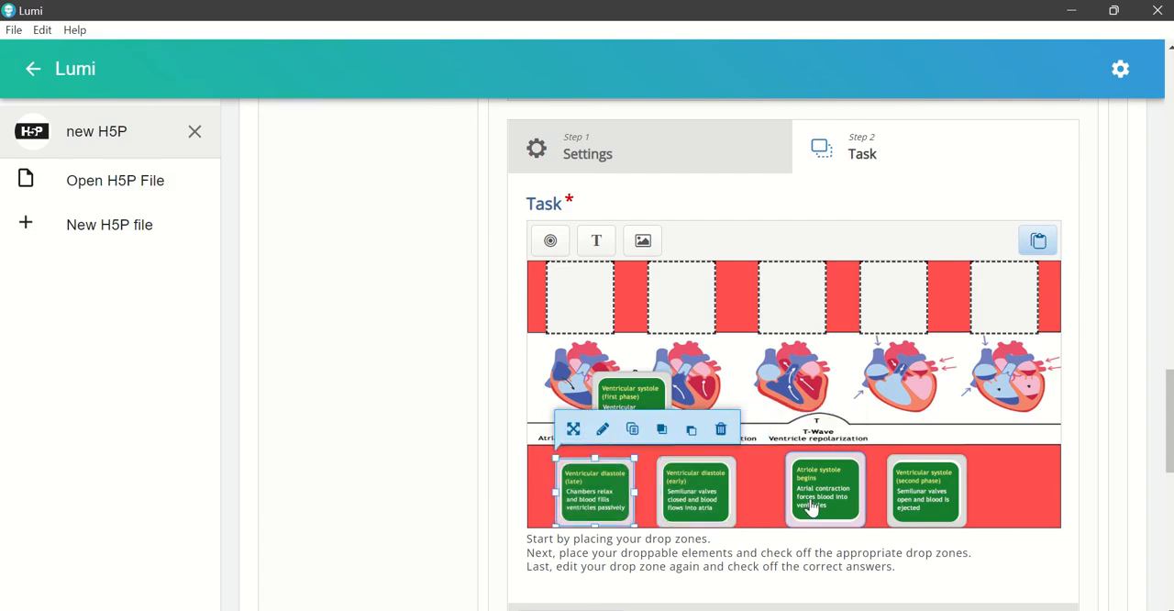
pyautogui.moveTo(811, 507); pyautogui.dragTo(782, 505)
pyautogui.moveTo(935, 489); pyautogui.dragTo(911, 489)
pyautogui.moveTo(651, 429); pyautogui.dragTo(1020, 512)
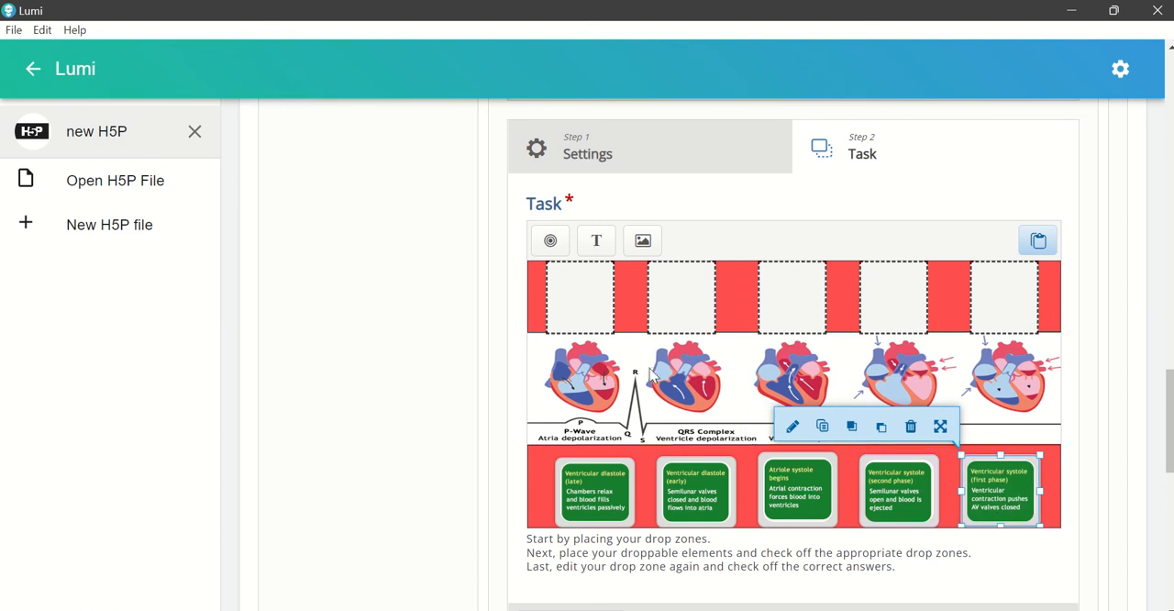
# Step: In the drag-and-drop activity's behavioural settings, turn off Apply penalties and toggle Retry off and back on
pyautogui.scroll(-3, 665, 380)
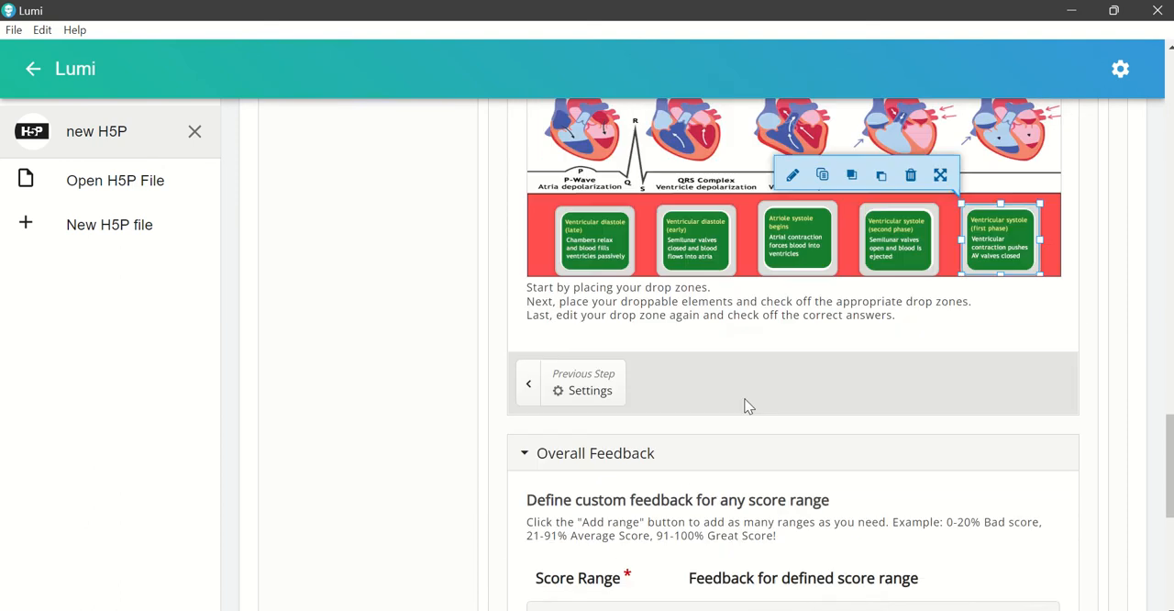
pyautogui.scroll(5, 745, 407)
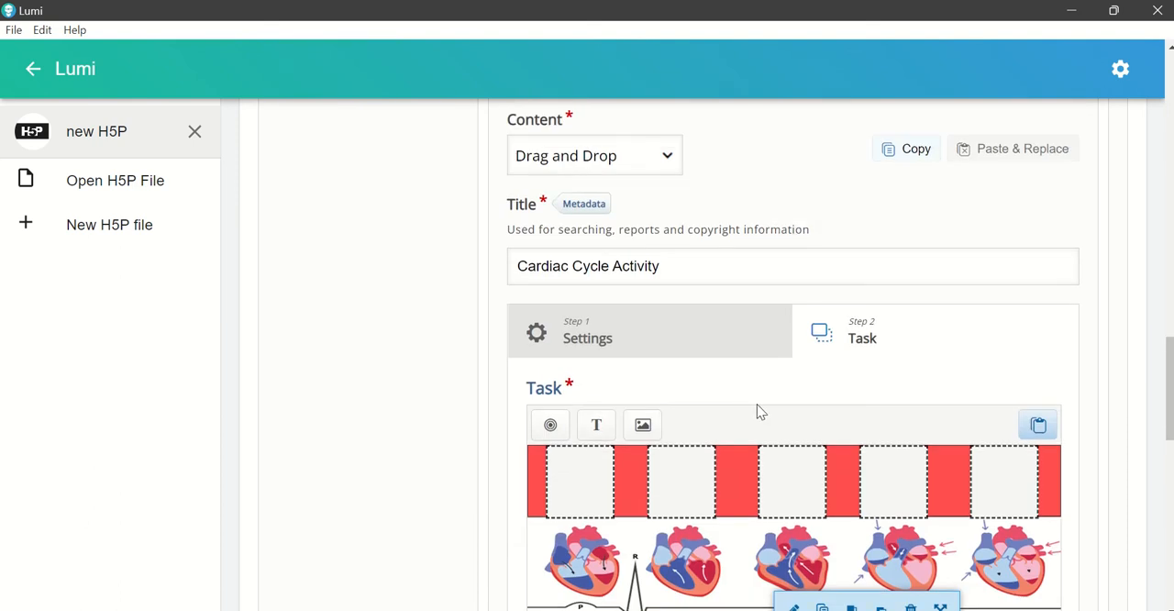
pyautogui.scroll(-3, 826, 445)
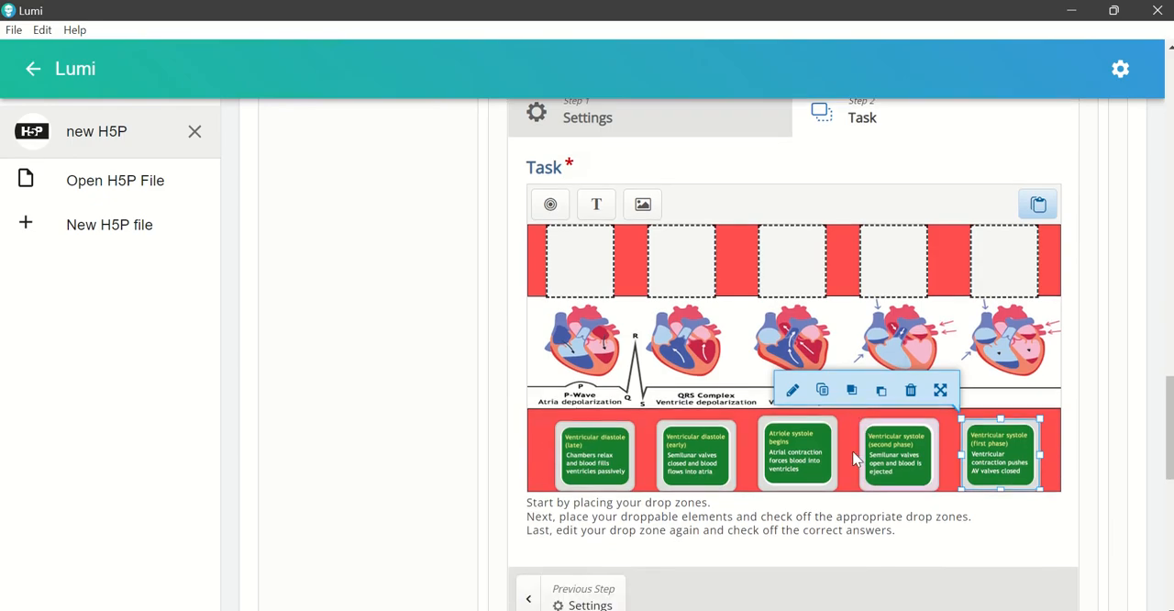
pyautogui.scroll(-5, 854, 459)
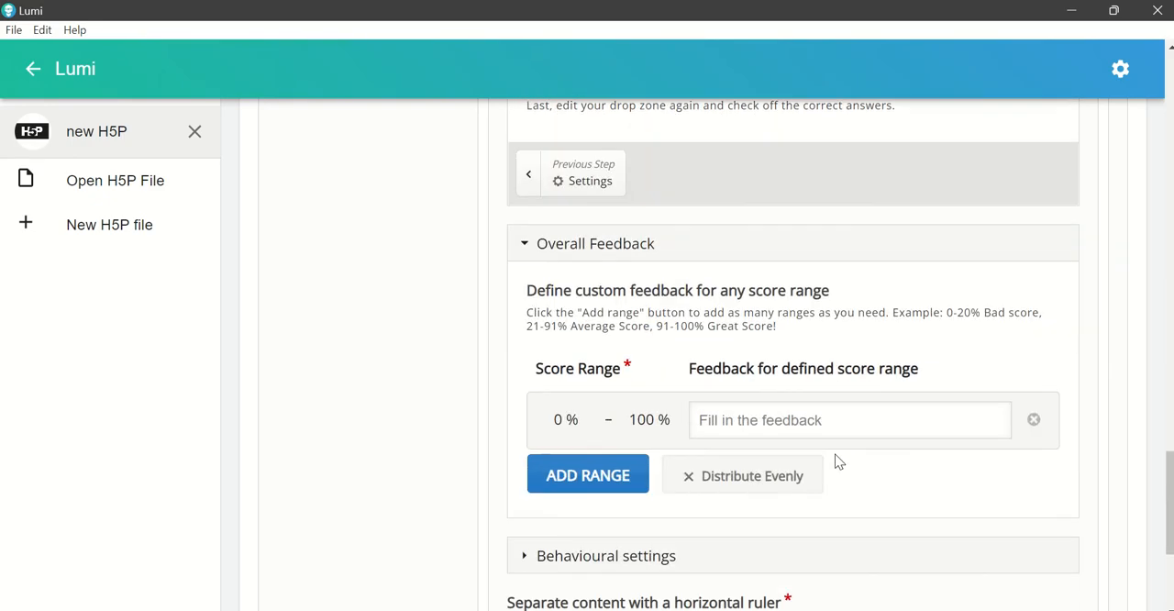
pyautogui.scroll(-2, 836, 460)
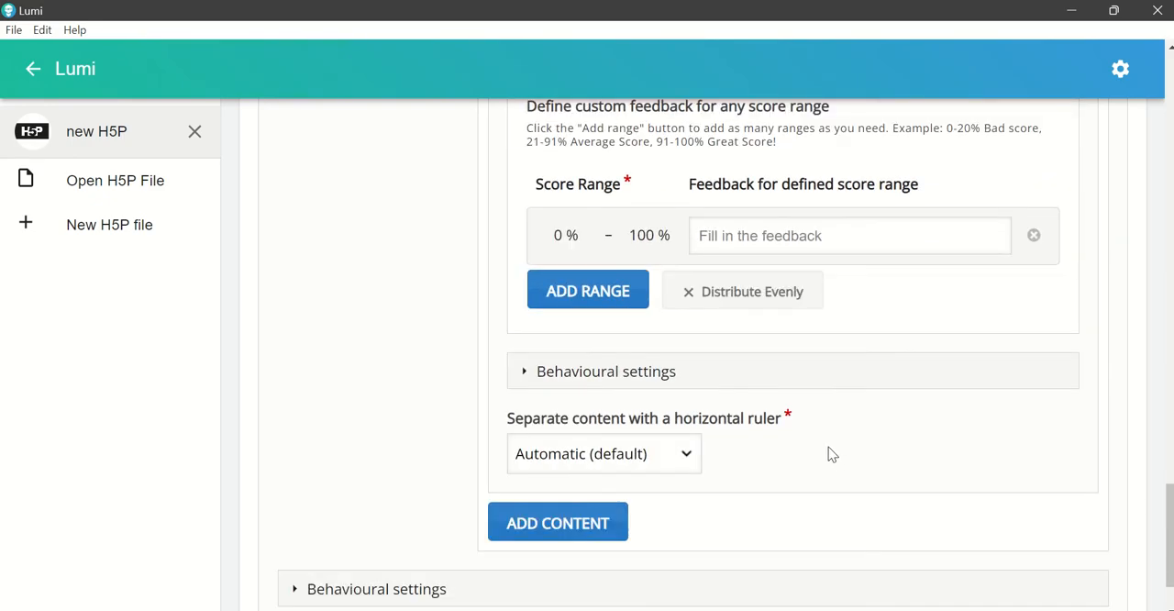
pyautogui.click(524, 373)
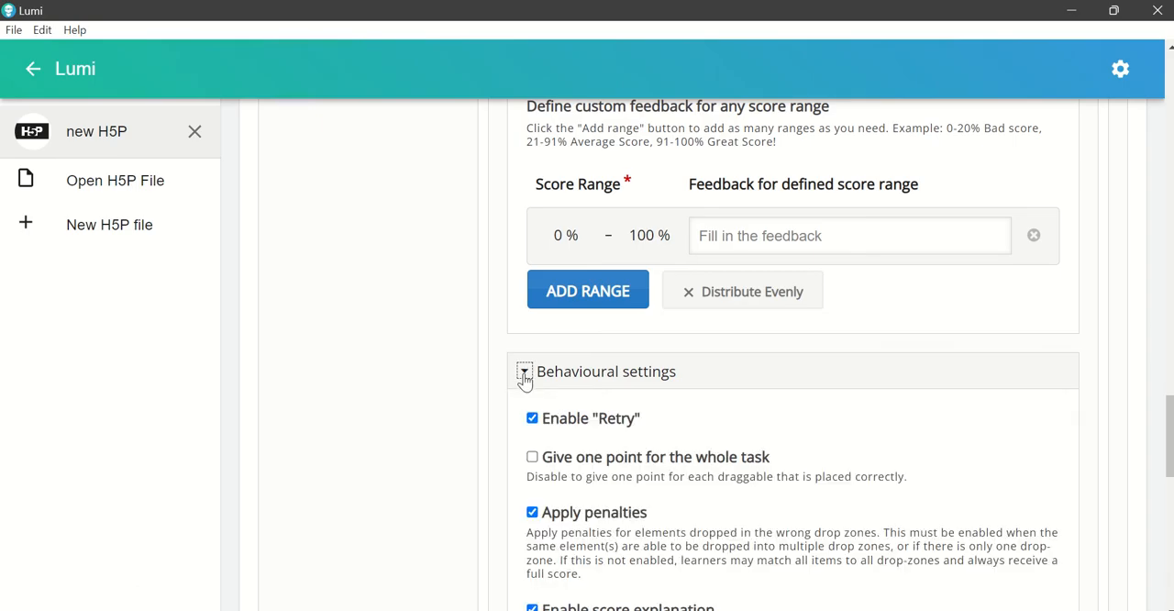
pyautogui.scroll(-1, 528, 381)
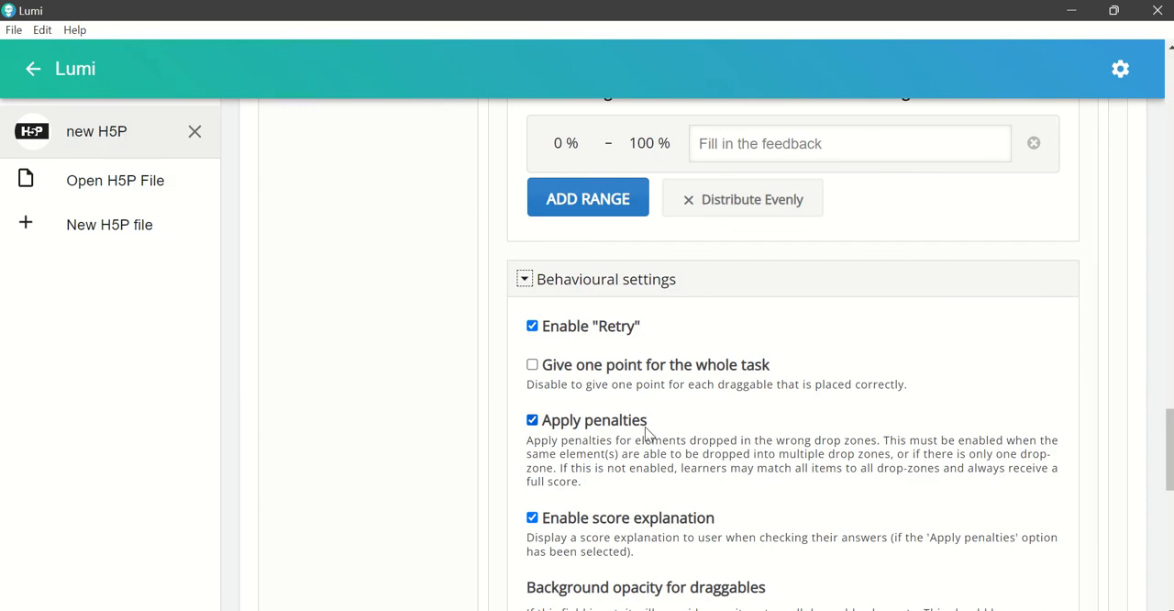
pyautogui.click(531, 425)
pyautogui.click(534, 329)
pyautogui.click(533, 328)
pyautogui.scroll(2, 800, 441)
pyautogui.scroll(15, 796, 443)
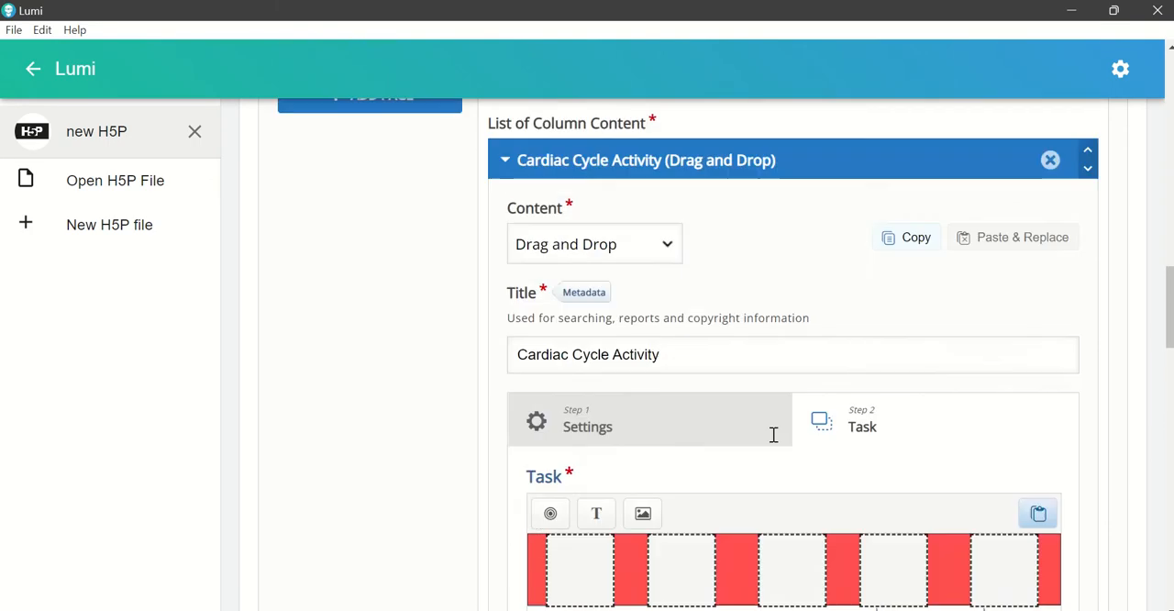
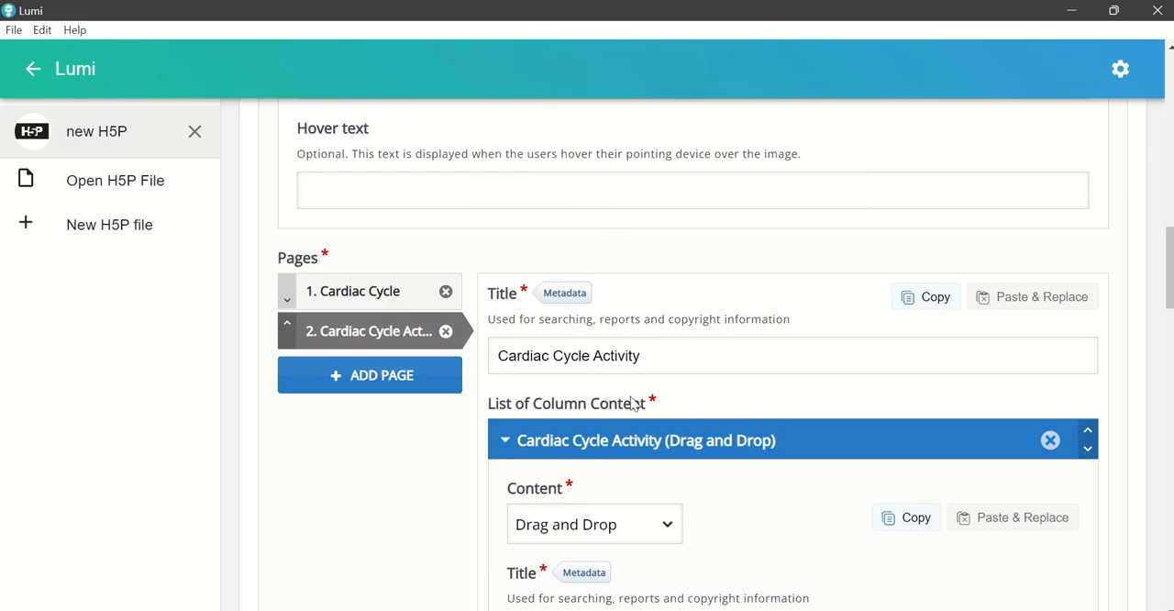
# Step: Switch to the Word document and copy the instruction under "Cardiac Cycle II" about dragging the images to their corresponding picture, then return to Lumi
pyautogui.click(730, 609)
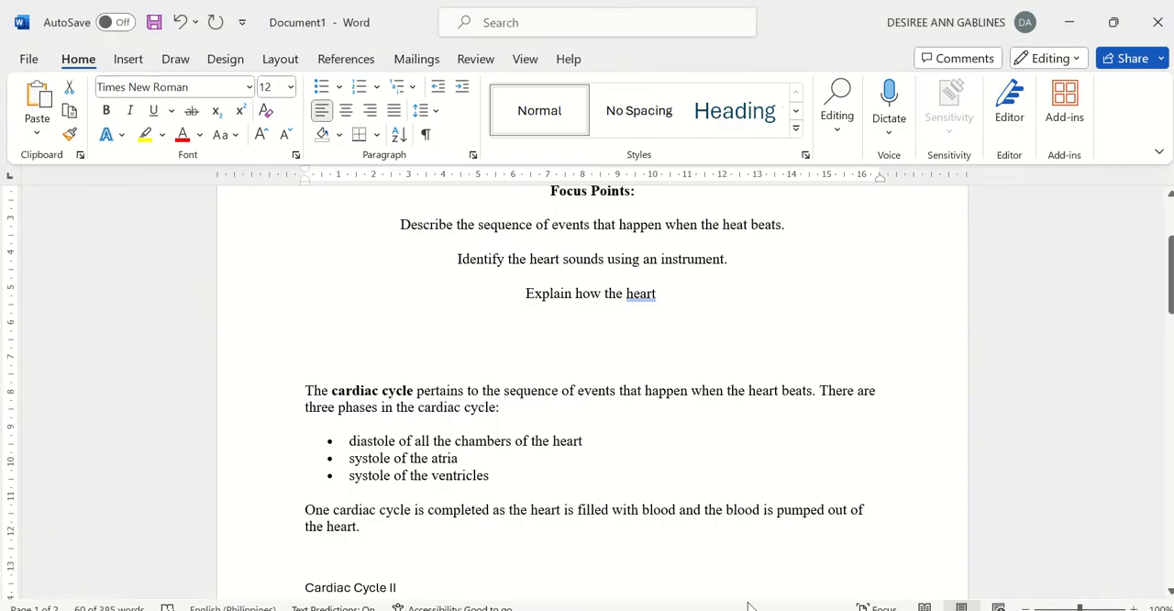
pyautogui.scroll(-1, 470, 437)
pyautogui.scroll(-4, 475, 440)
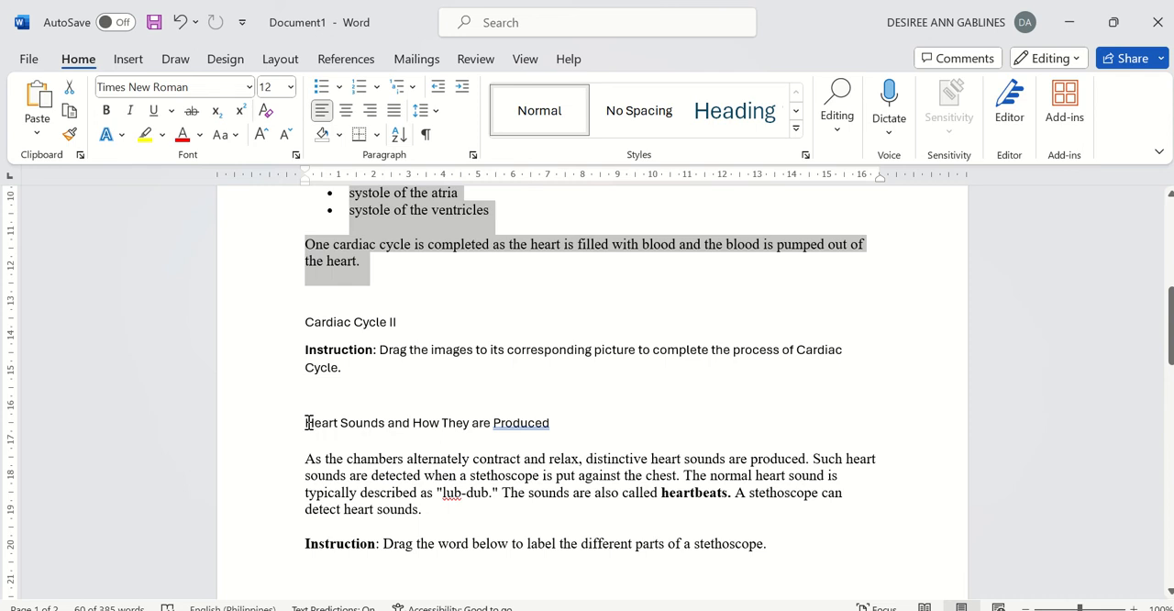
pyautogui.moveTo(307, 348); pyautogui.dragTo(359, 367)
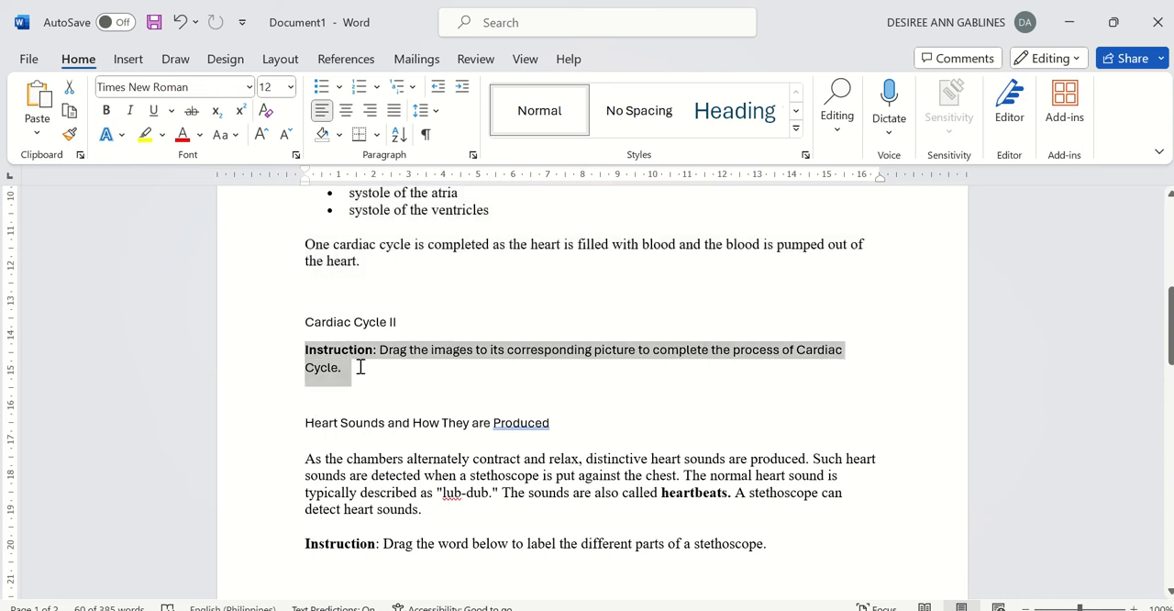
pyautogui.click(731, 609)
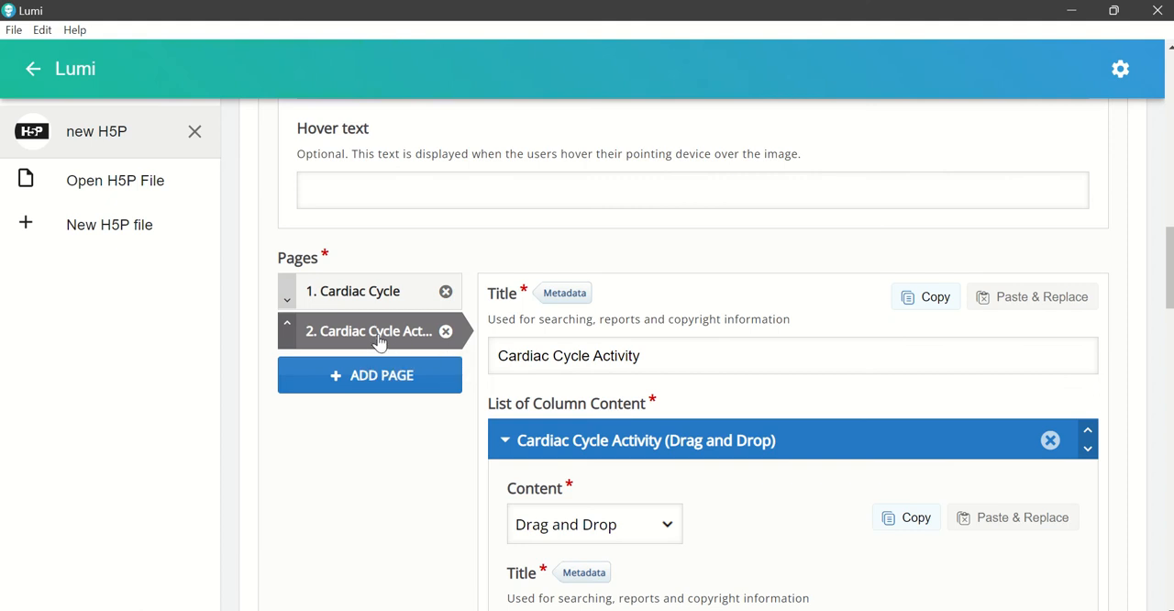
# Step: Replace the Cardiac Cycle drag-and-drop content's title with the copied "Instruction: Drag the images to its corresponding picture to complete the process of Cardiac Cycle."
pyautogui.scroll(-2, 765, 459)
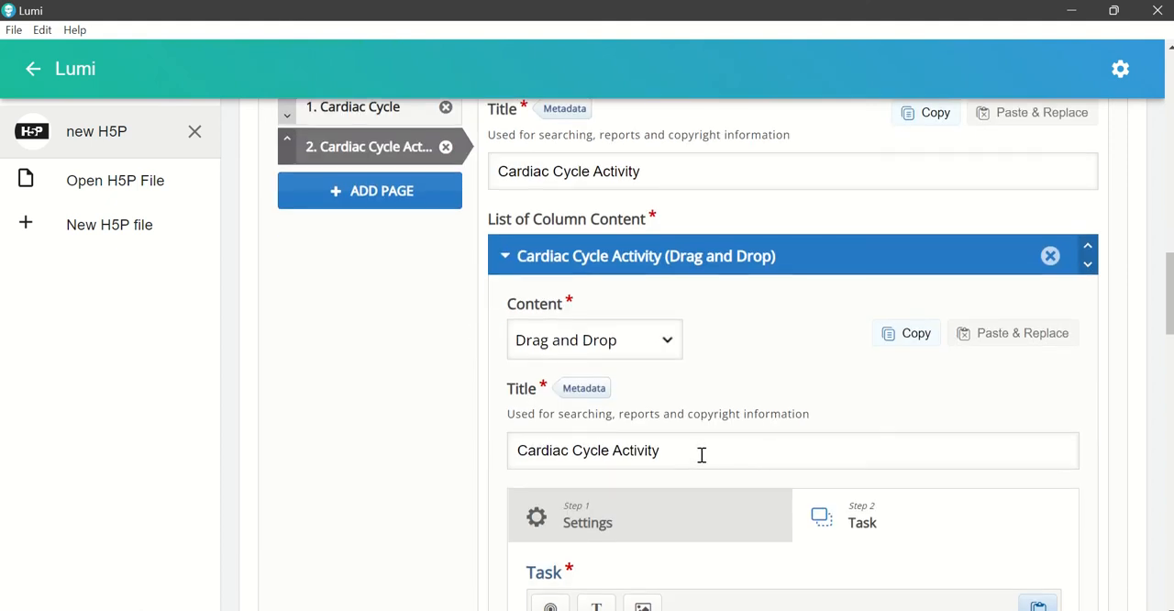
pyautogui.moveTo(518, 450); pyautogui.dragTo(731, 465)
pyautogui.hotkey('ctrl', 'v')
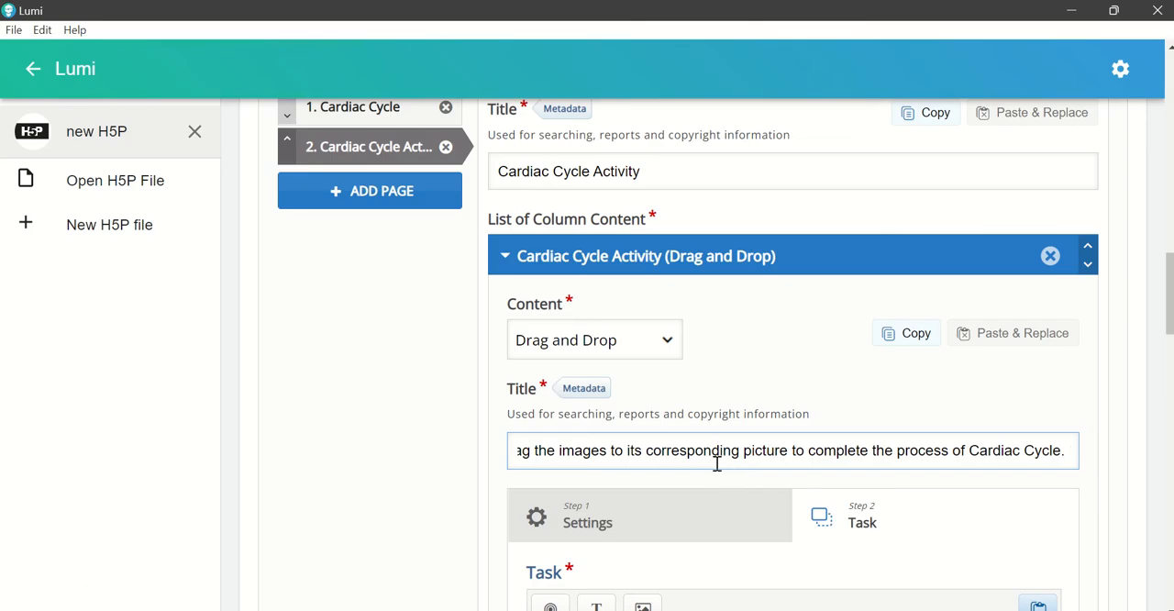
pyautogui.click(655, 452)
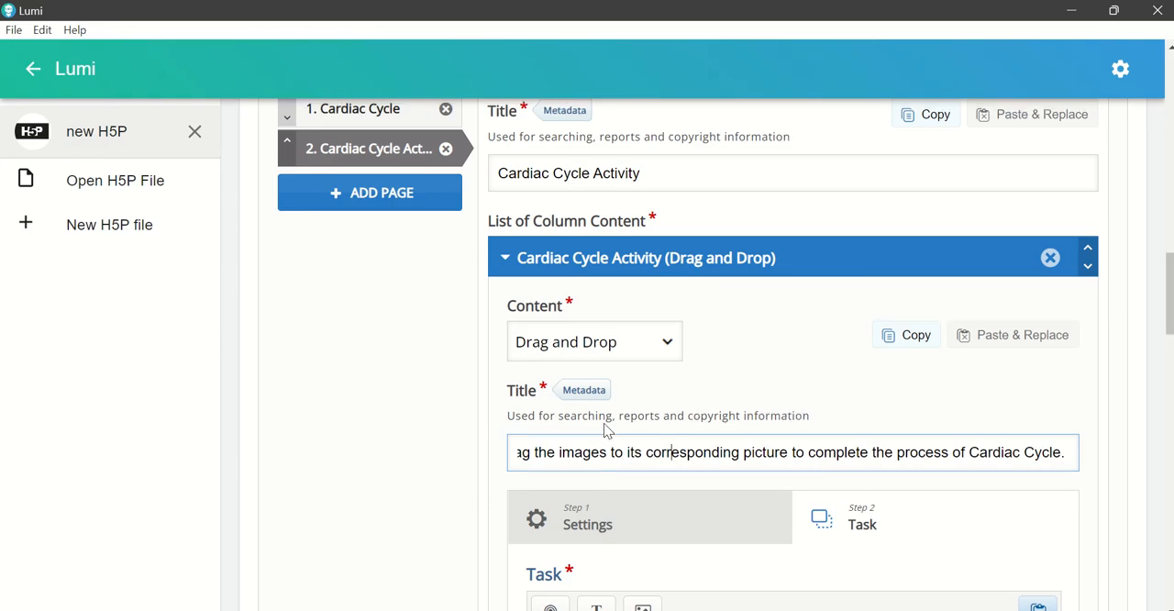
pyautogui.scroll(1, 605, 431)
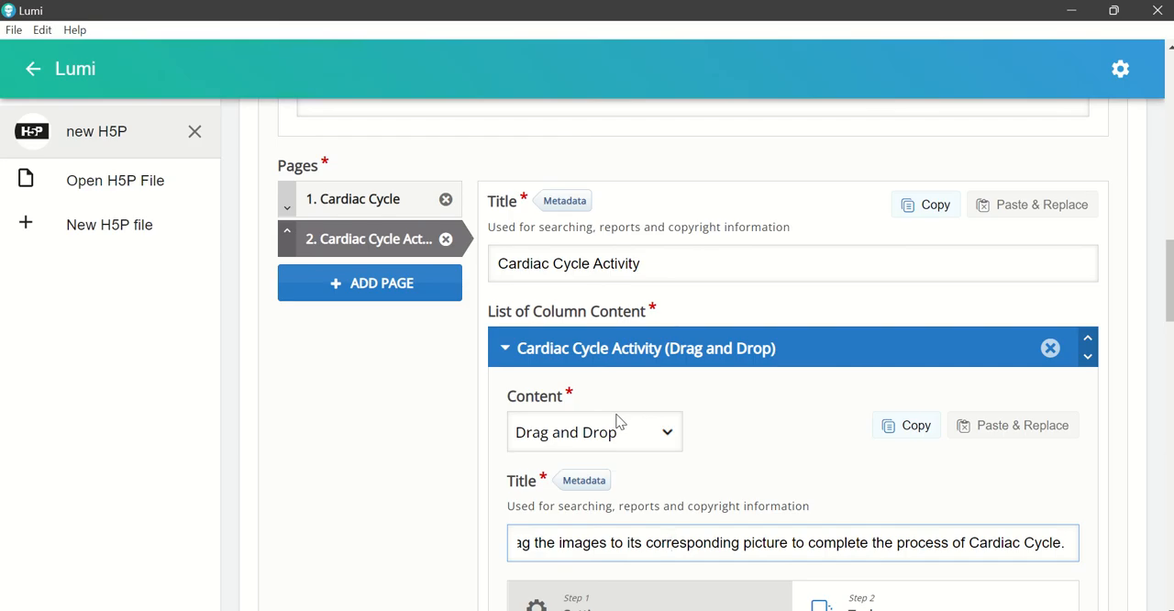
# Step: Switch to the Word document, copy the heading "Heart Sounds and How They are Produced", and return to Lumi
pyautogui.click(769, 609)
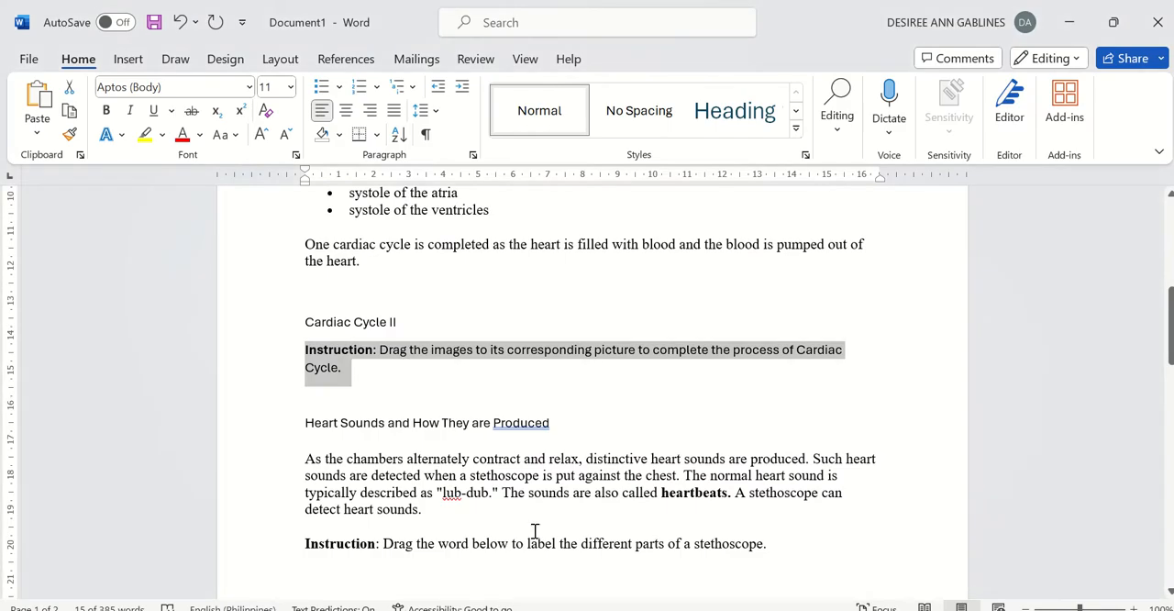
pyautogui.scroll(-2, 535, 531)
pyautogui.moveTo(303, 336); pyautogui.dragTo(619, 333)
pyautogui.hotkey('ctrl', 'c')
pyautogui.click(727, 609)
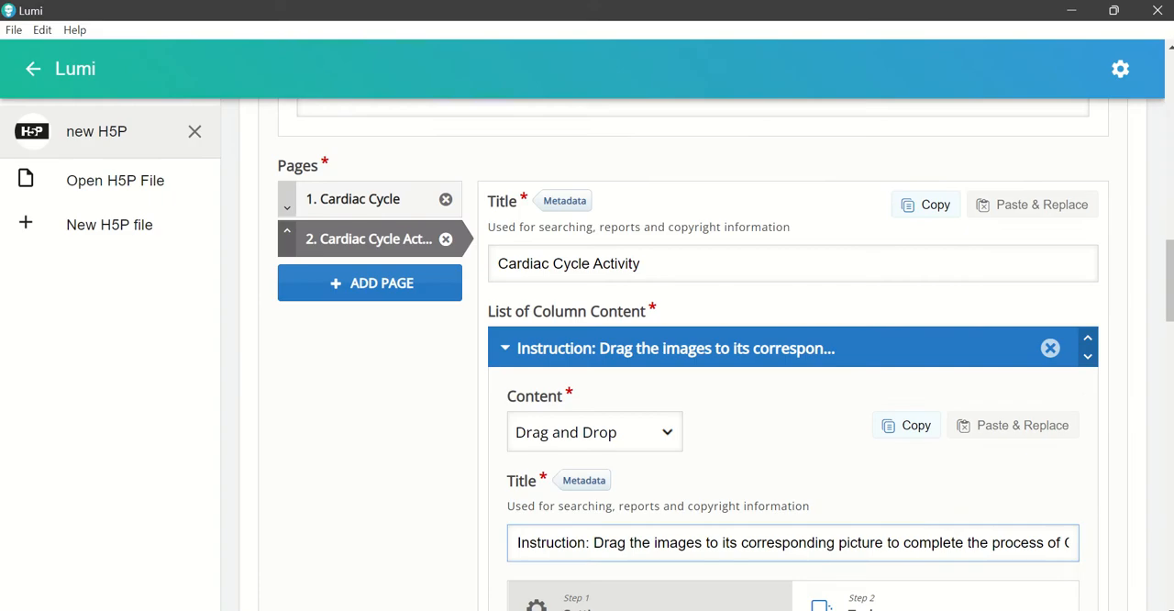
# Step: Add a third page to the book and title it "Heart Sounds and How They are Produced"
pyautogui.click(382, 294)
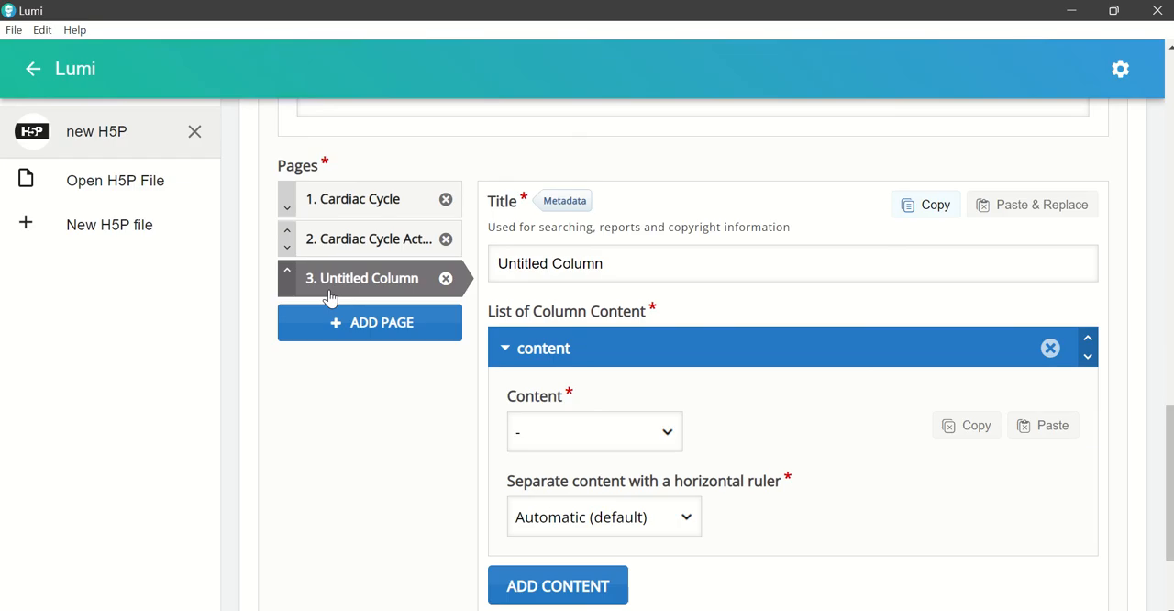
pyautogui.click(615, 265)
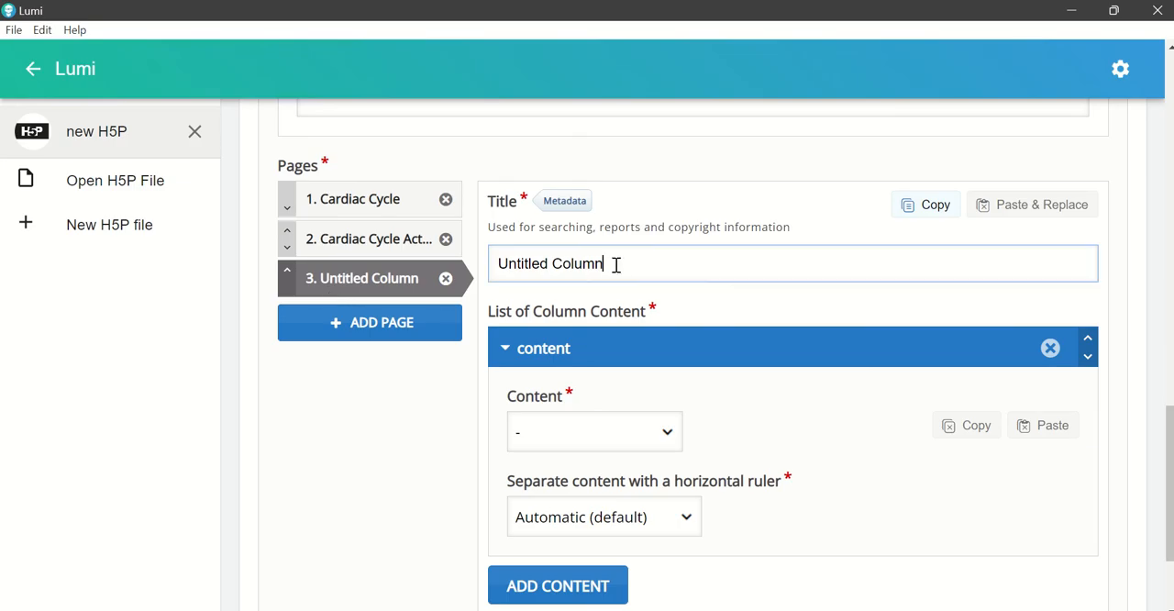
pyautogui.hotkey('ctrl', 'a')
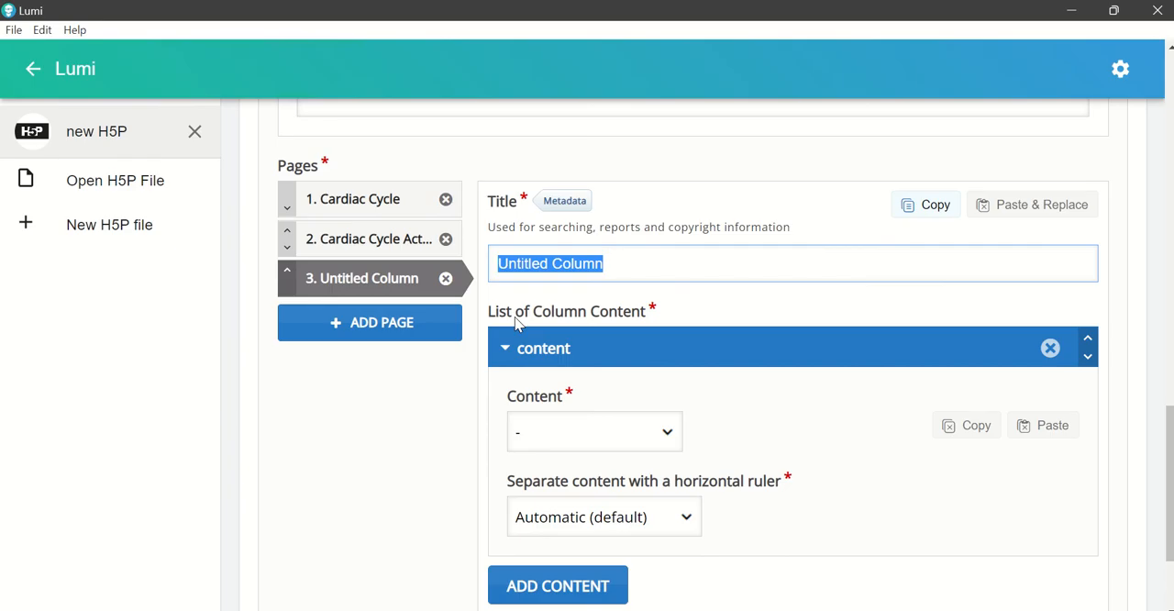
pyautogui.hotkey('ctrl', 'v')
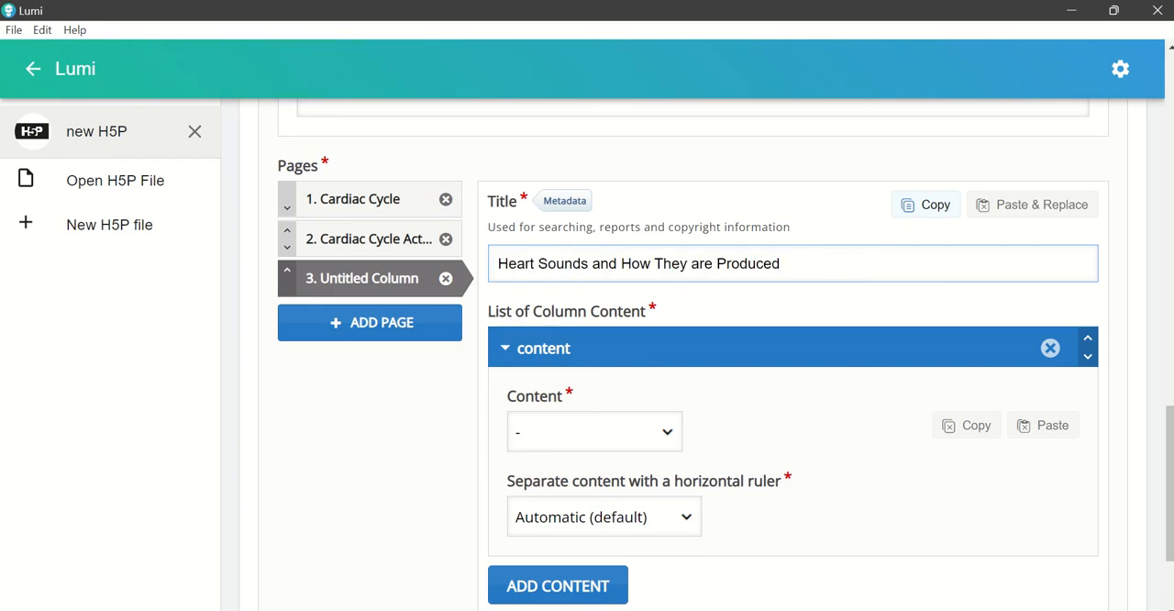
pyautogui.hotkey('alt', 'Tab')
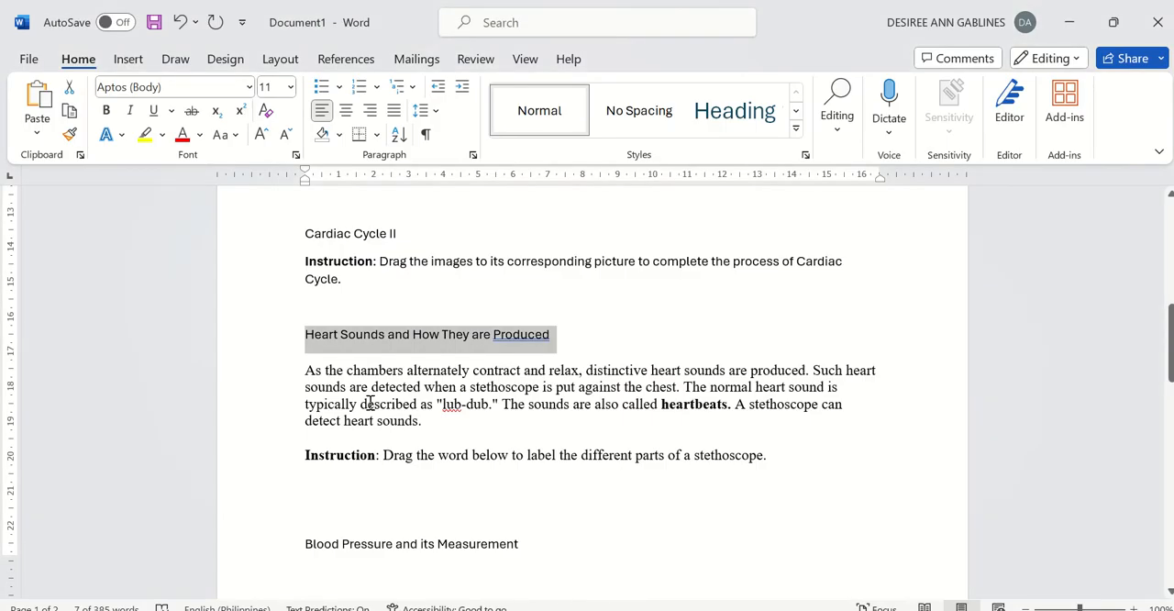
pyautogui.hotkey('alt', 'Tab')
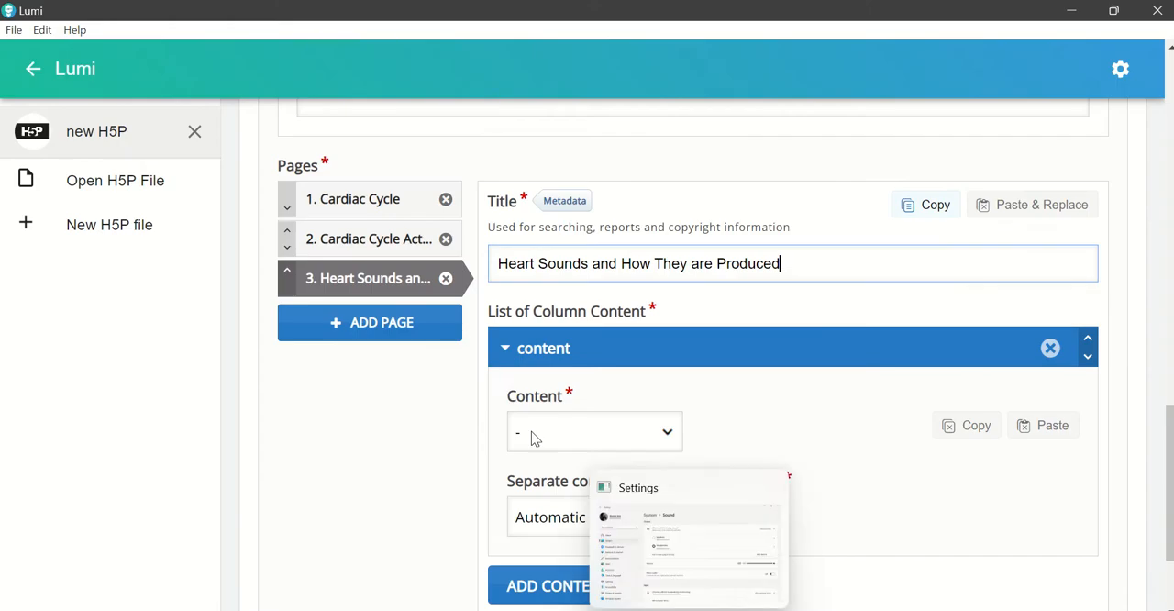
# Step: Set the third page's first content item to the Text type and open its text for editing
pyautogui.scroll(-1, 724, 380)
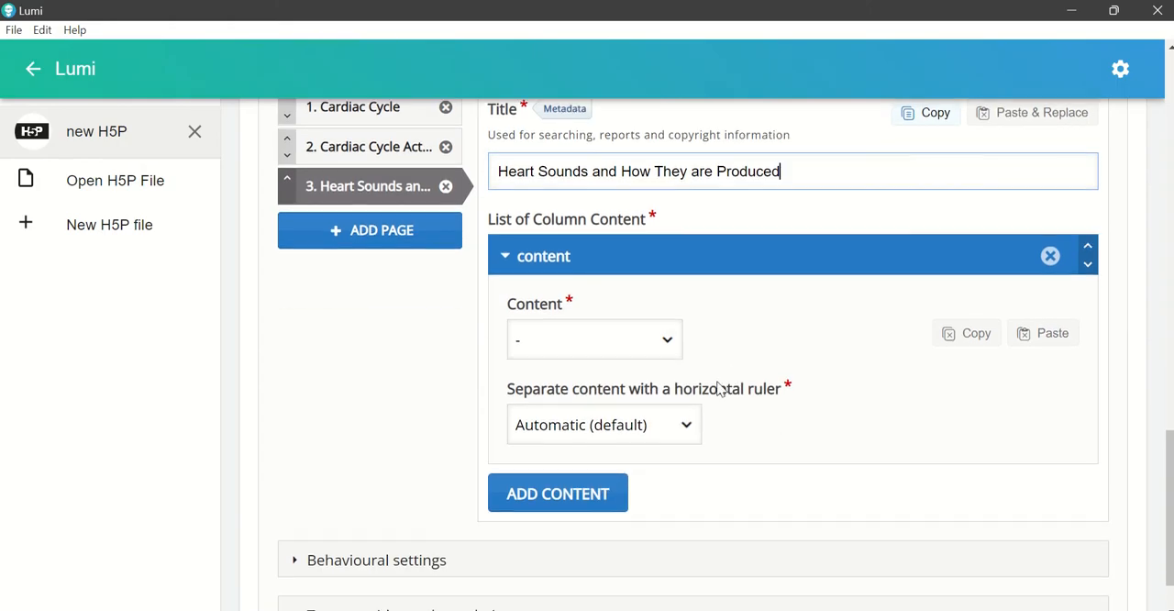
pyautogui.click(667, 344)
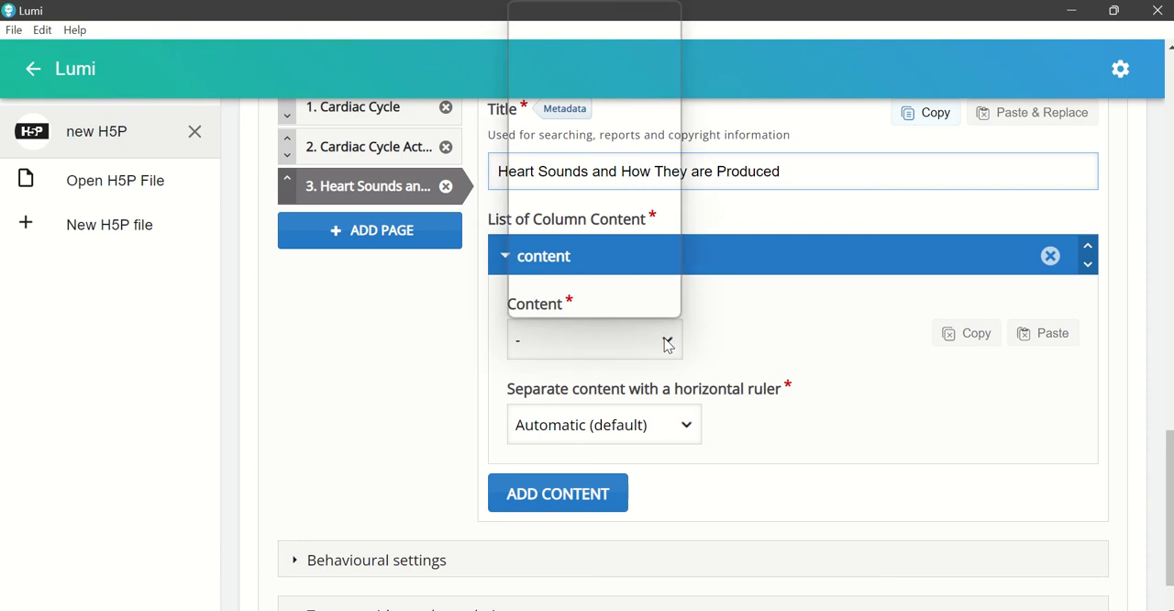
pyautogui.click(548, 203)
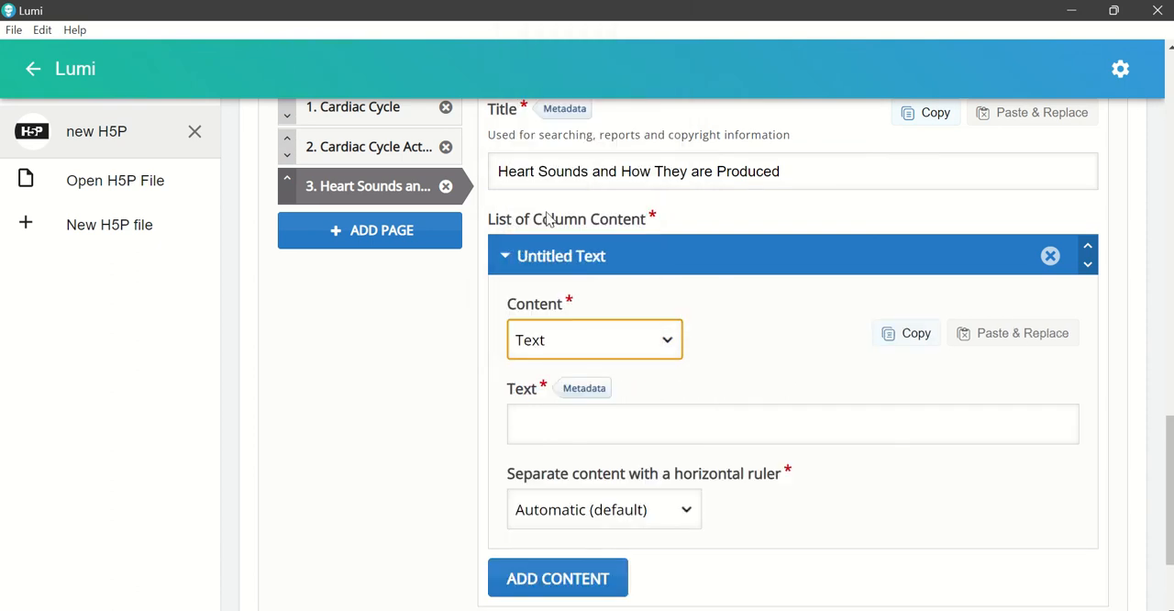
pyautogui.click(603, 423)
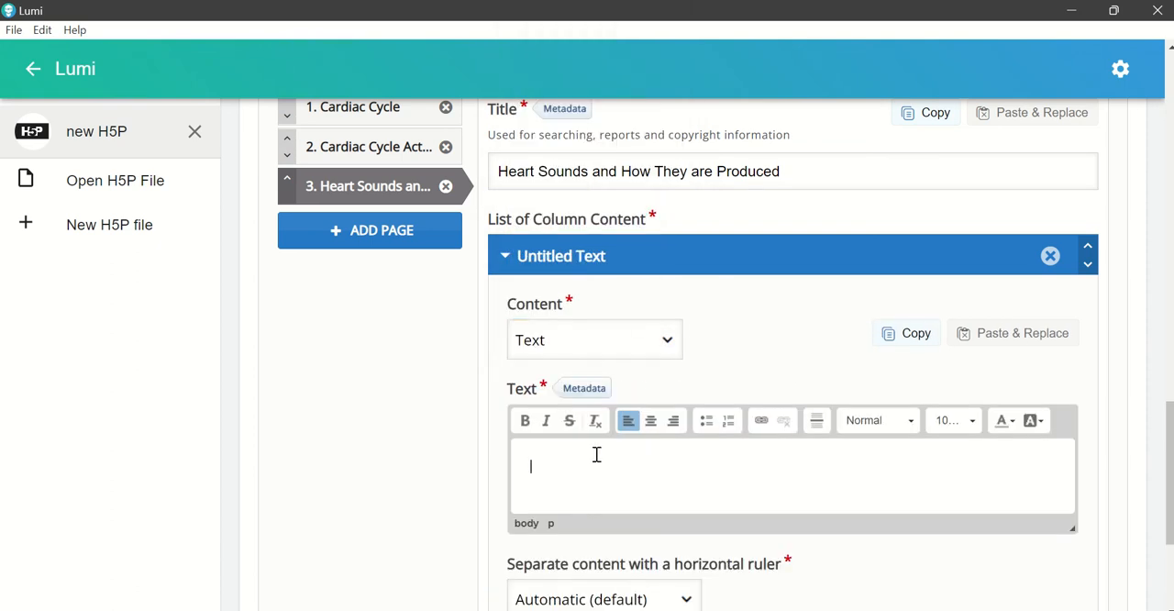
# Step: Copy the Word paragraph beginning "As the chambers alternately contract and relax" and paste it into the Text content in Lumi
pyautogui.click(772, 610)
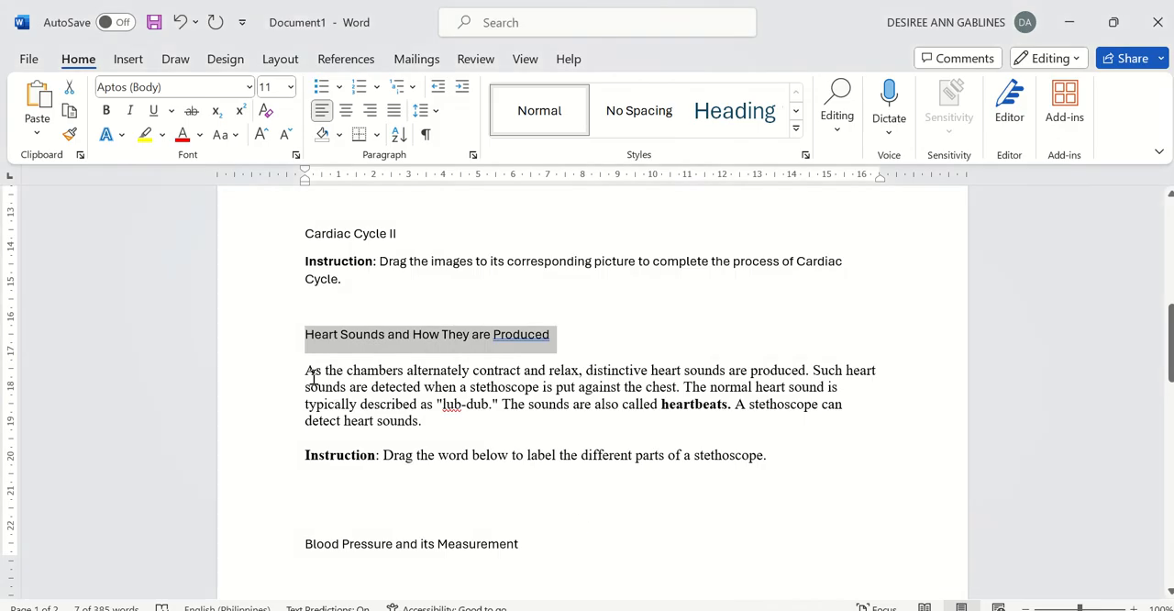
pyautogui.moveTo(307, 370); pyautogui.dragTo(457, 427)
pyautogui.hotkey('ctrl', 'c')
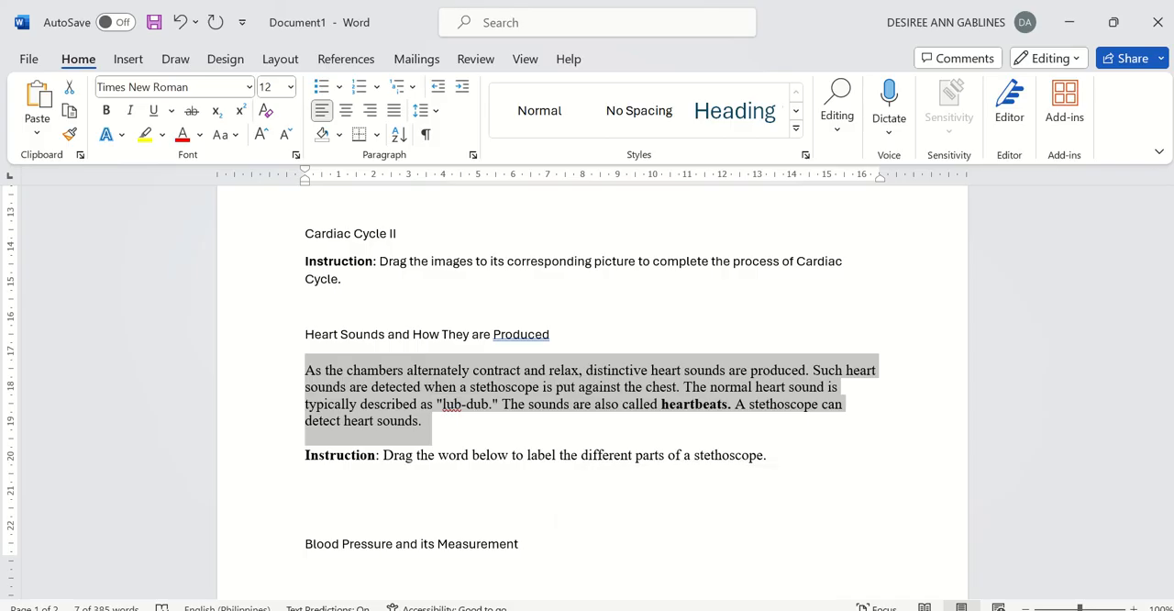
pyautogui.click(683, 609)
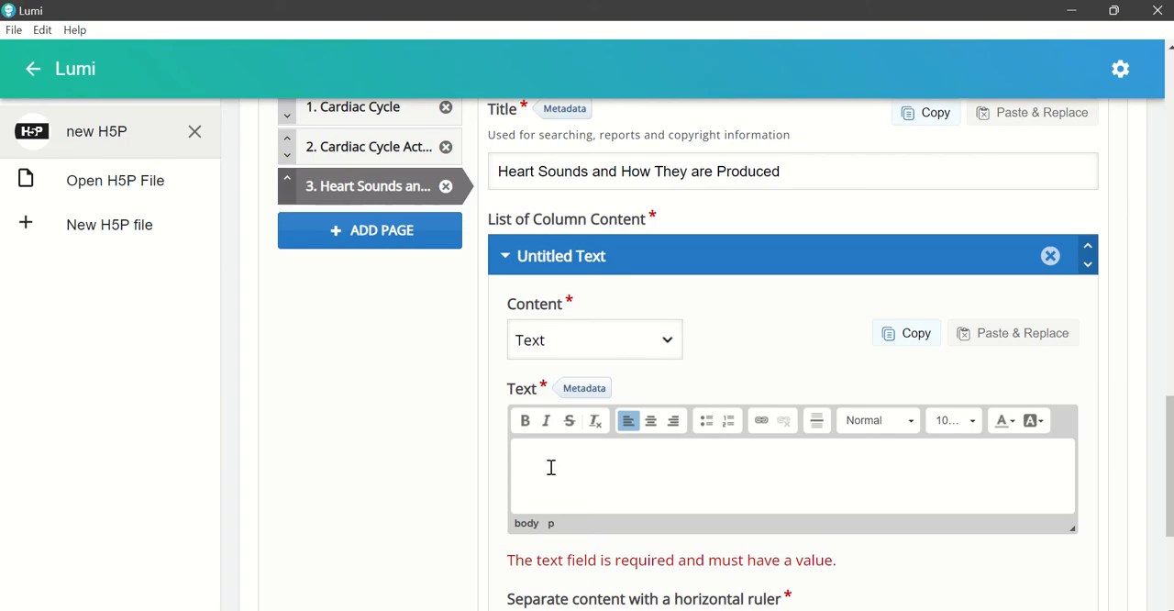
pyautogui.hotkey('ctrl', 'v')
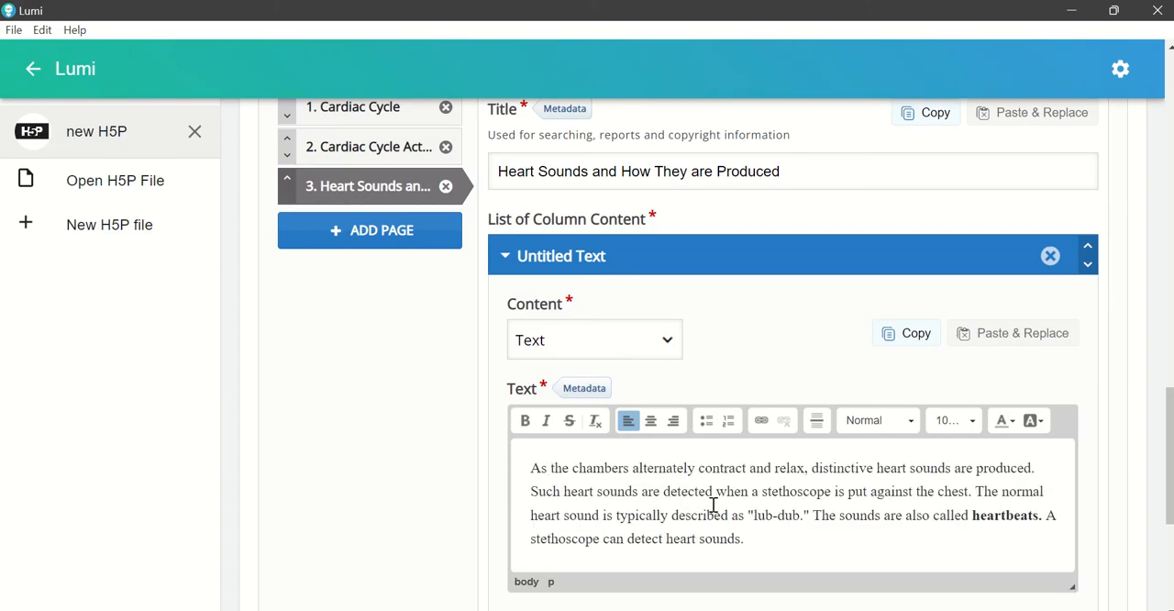
pyautogui.click(757, 515)
pyautogui.click(833, 529)
pyautogui.scroll(-1, 820, 525)
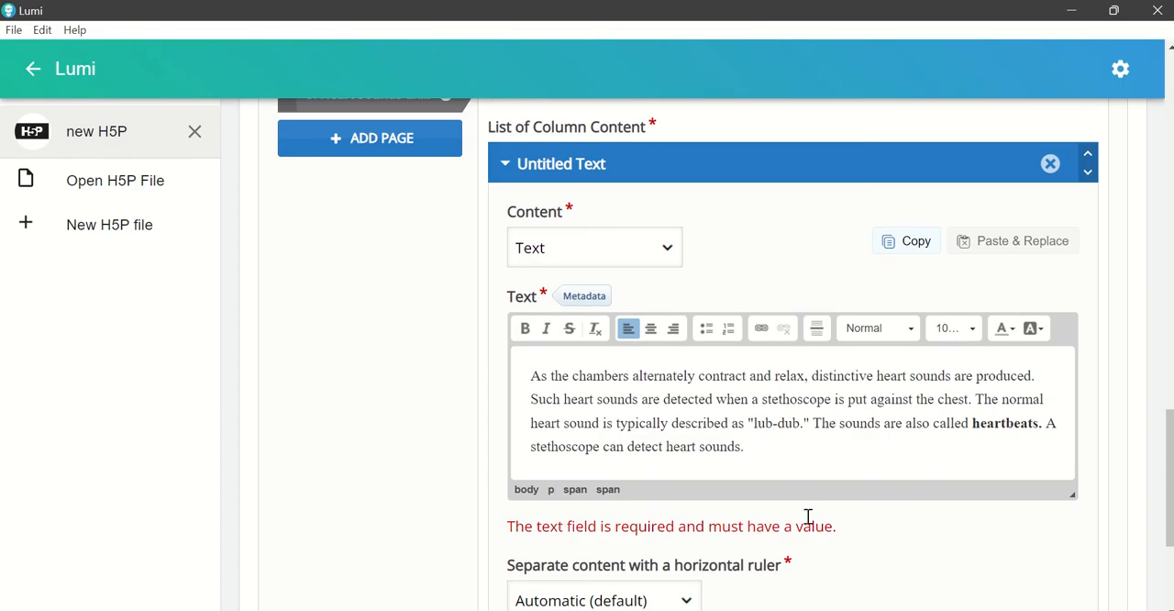
pyautogui.click(994, 427)
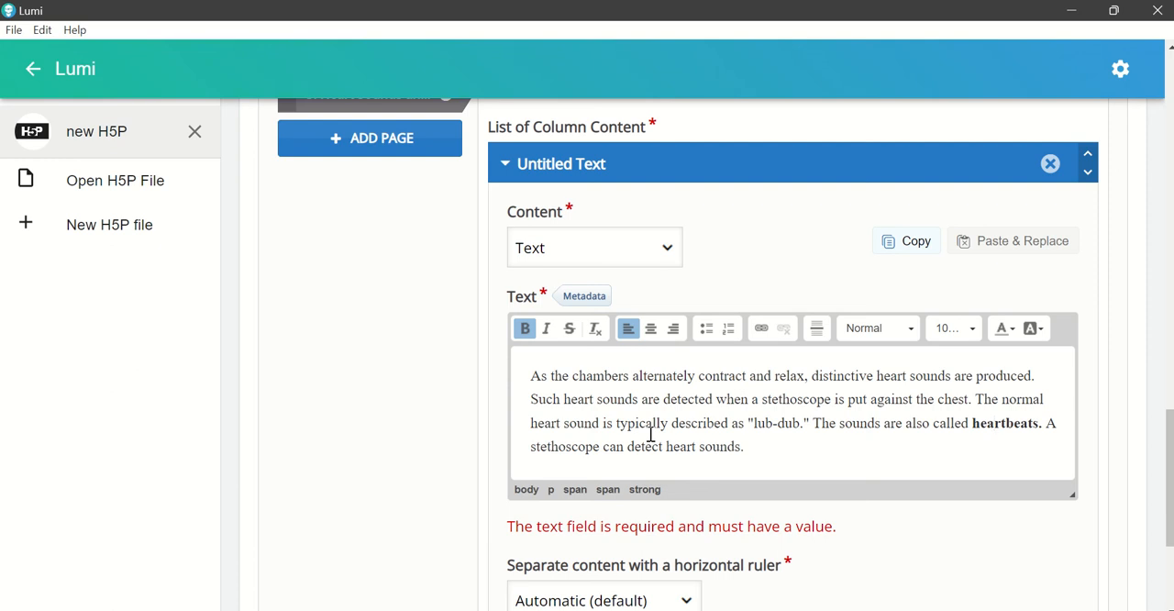
pyautogui.scroll(-1, 716, 442)
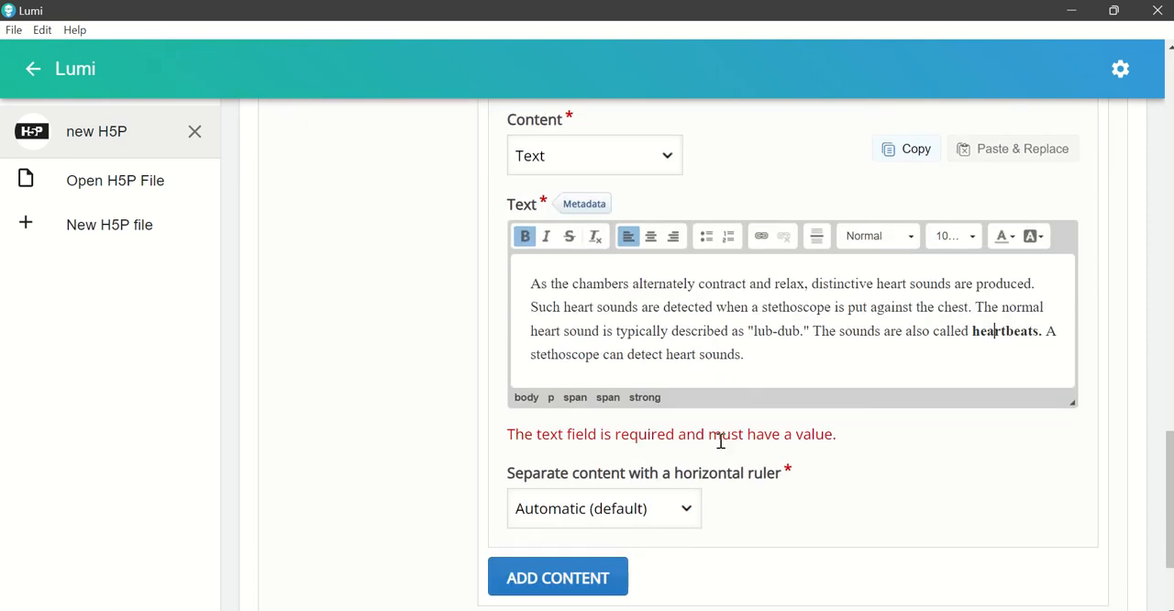
pyautogui.press('Tab')
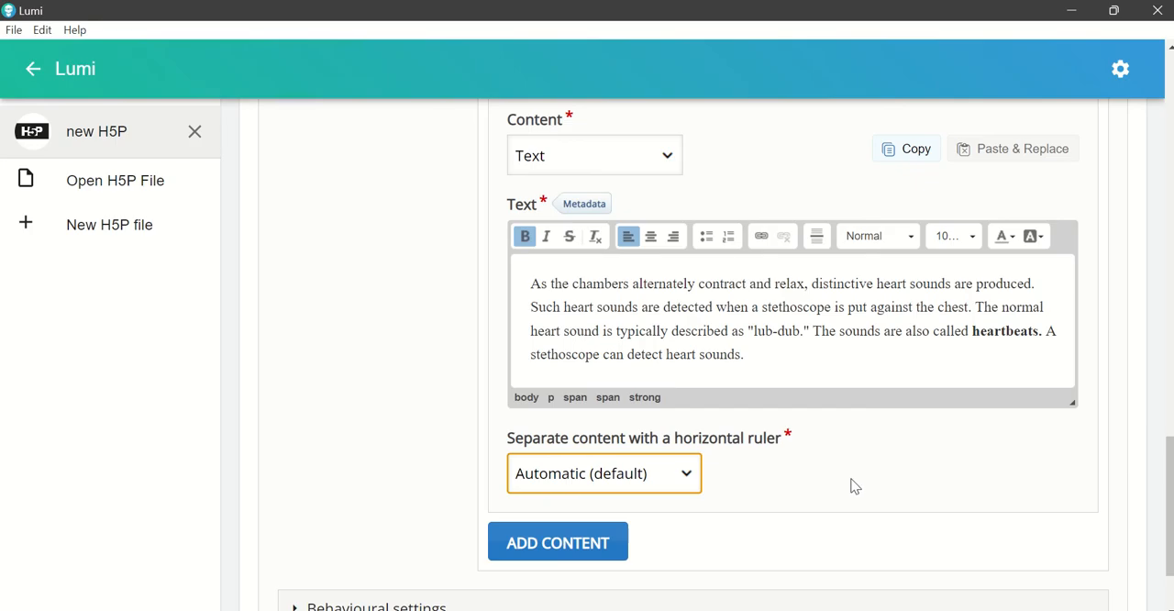
# Step: Add a second content item below the heart sounds text and set its type to Drag and Drop
pyautogui.click(604, 555)
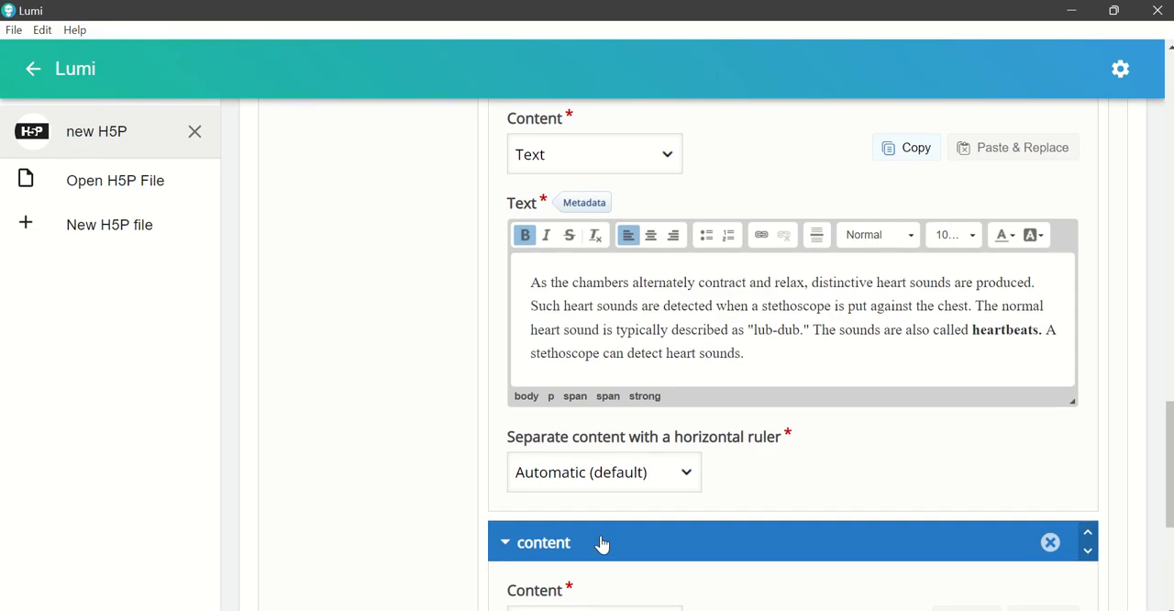
pyautogui.scroll(-2, 603, 541)
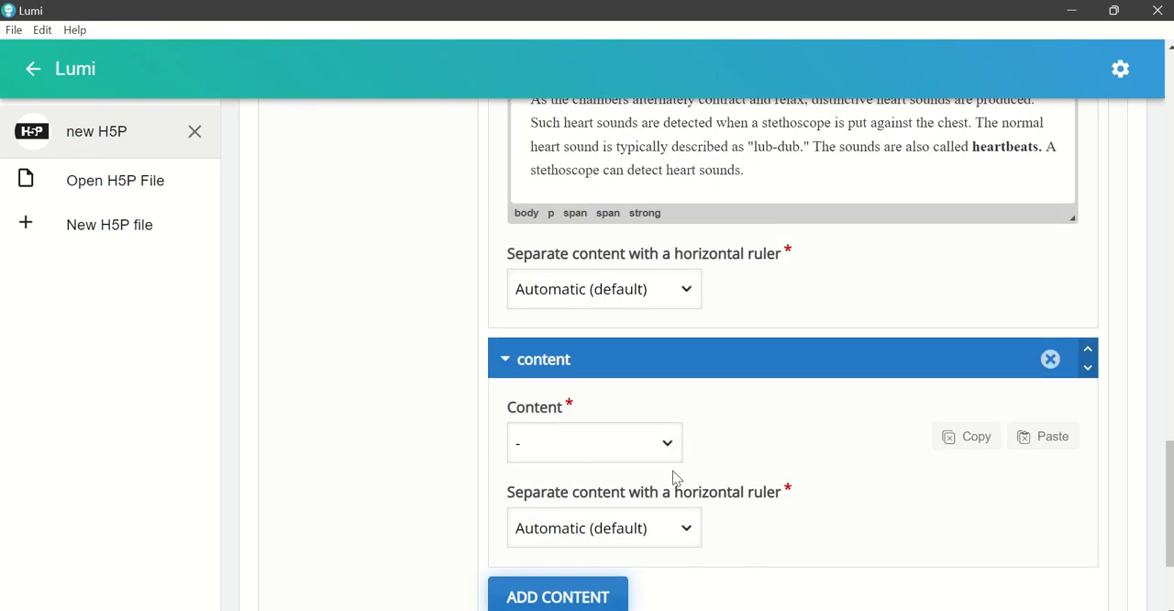
pyautogui.click(667, 458)
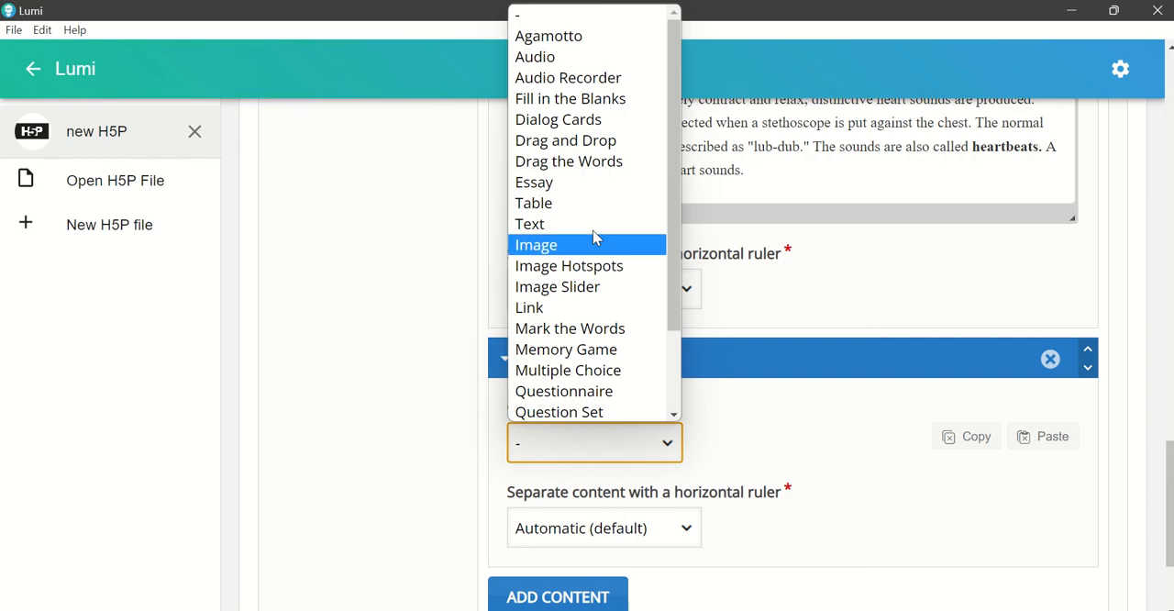
pyautogui.click(577, 149)
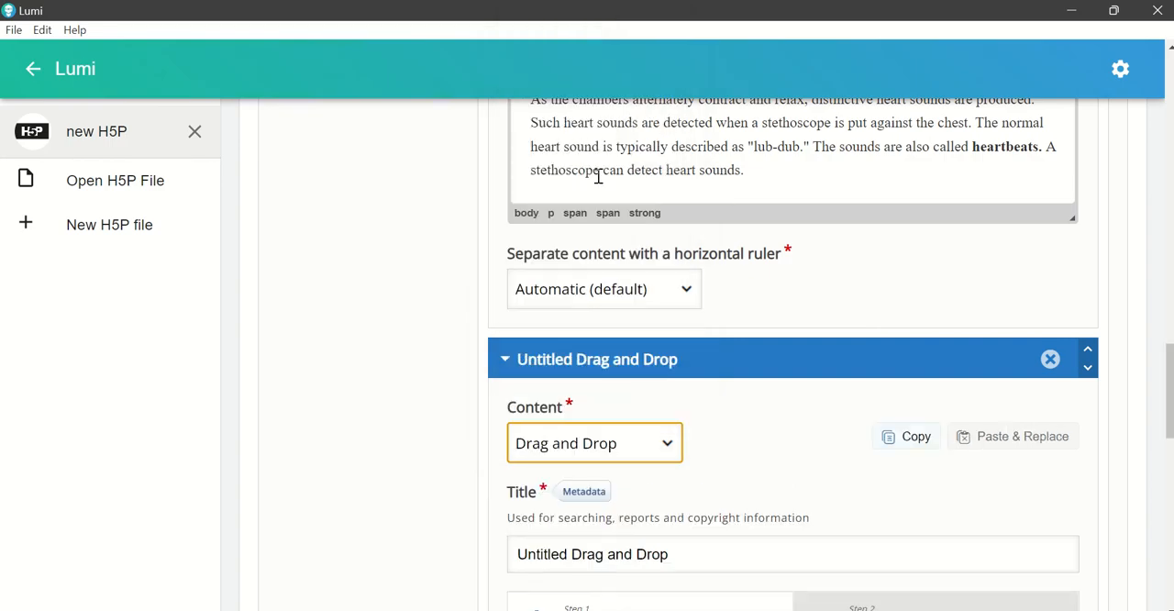
pyautogui.scroll(-2, 731, 454)
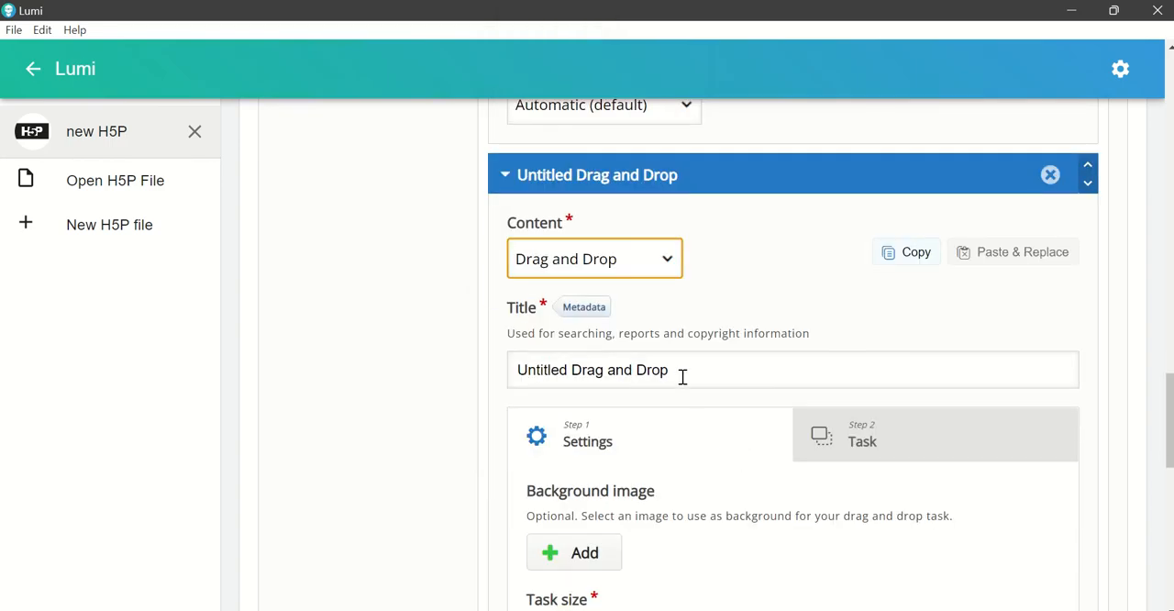
# Step: Copy the Word line "Instruction: Drag the word below to label the different parts of a stethoscope." and paste it as the Drag and Drop title in Lumi
pyautogui.click(771, 608)
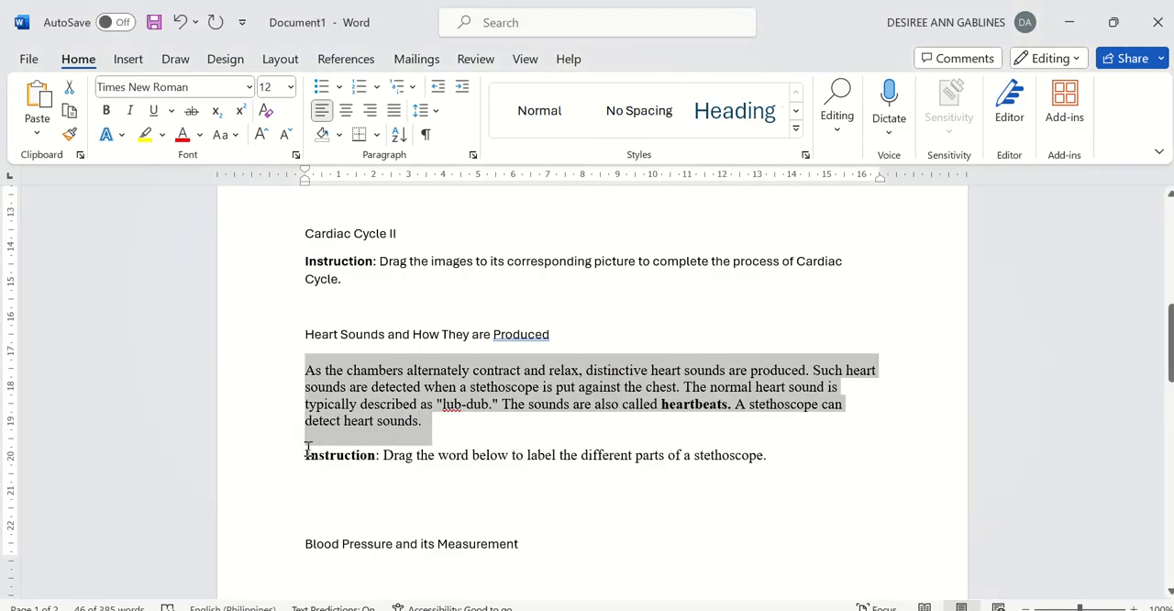
pyautogui.moveTo(306, 454); pyautogui.dragTo(797, 463)
pyautogui.hotkey('ctrl', 'c')
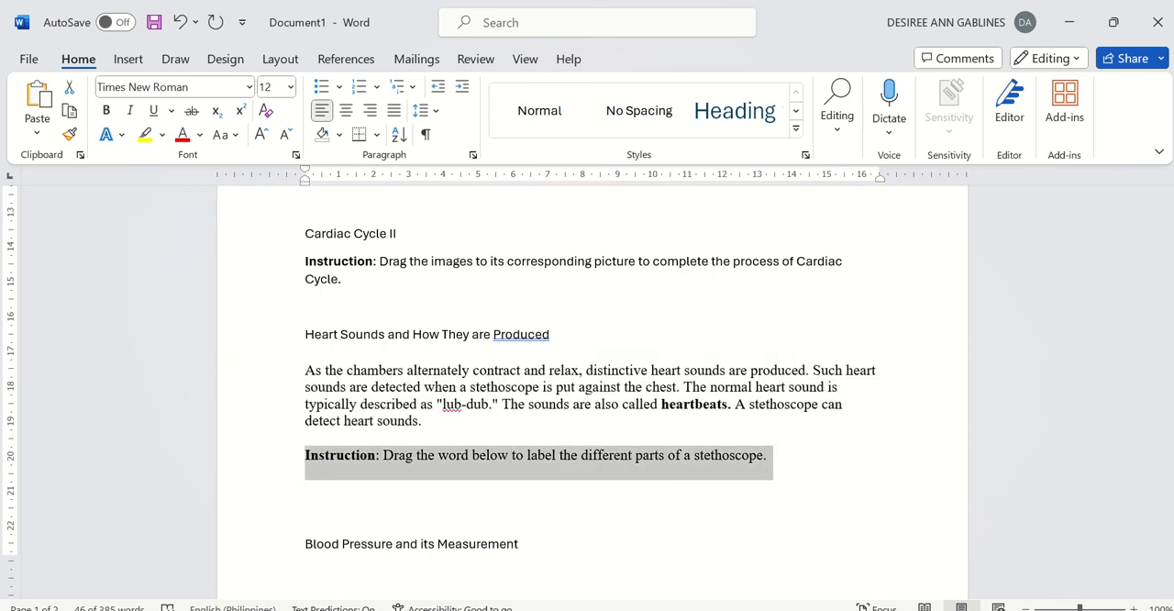
pyautogui.click(725, 606)
pyautogui.click(694, 381)
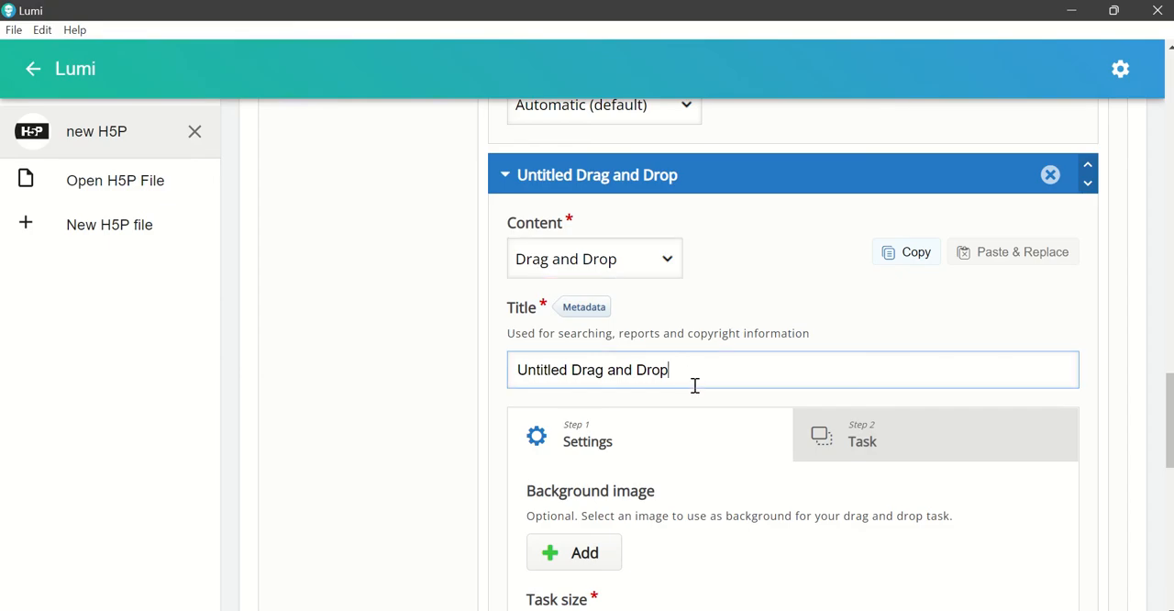
pyautogui.moveTo(694, 376); pyautogui.dragTo(528, 404)
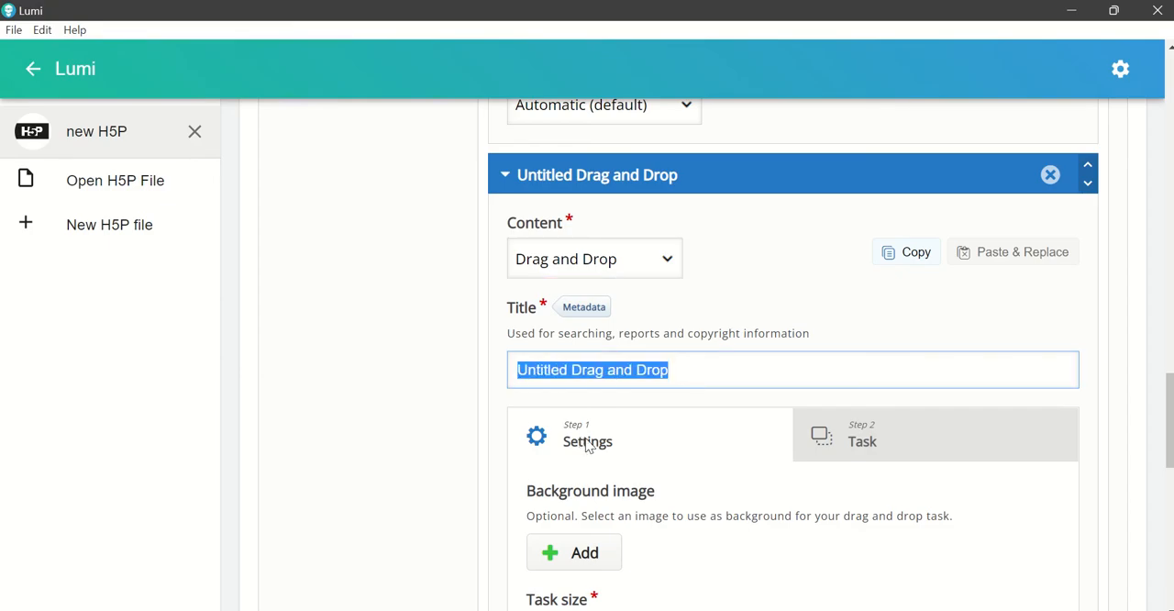
pyautogui.hotkey('ctrl', 'v')
pyautogui.doubleClick(554, 372)
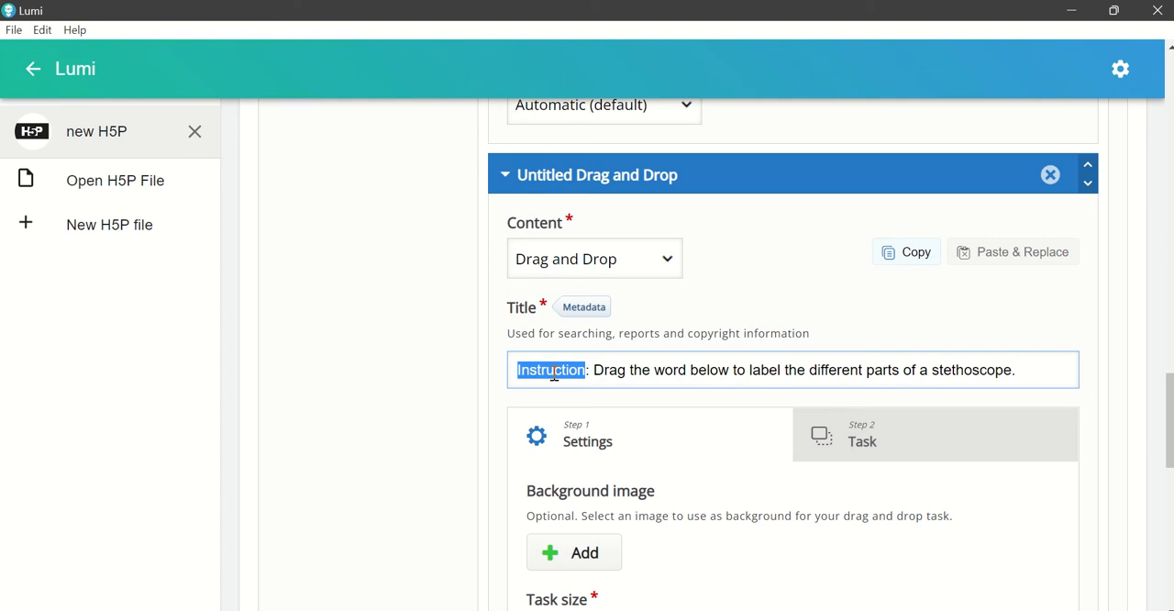
pyautogui.click(624, 369)
# Step: Add the image "The Stethoscope" from the BCNHS folder as the Drag and Drop background
pyautogui.scroll(-3, 676, 414)
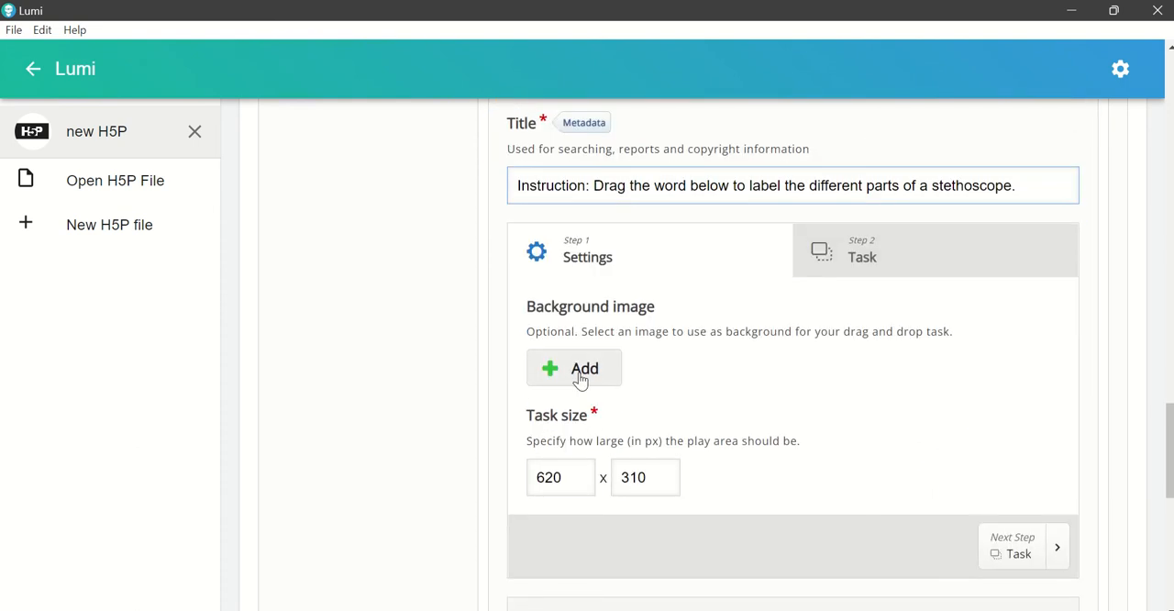
pyautogui.click(580, 378)
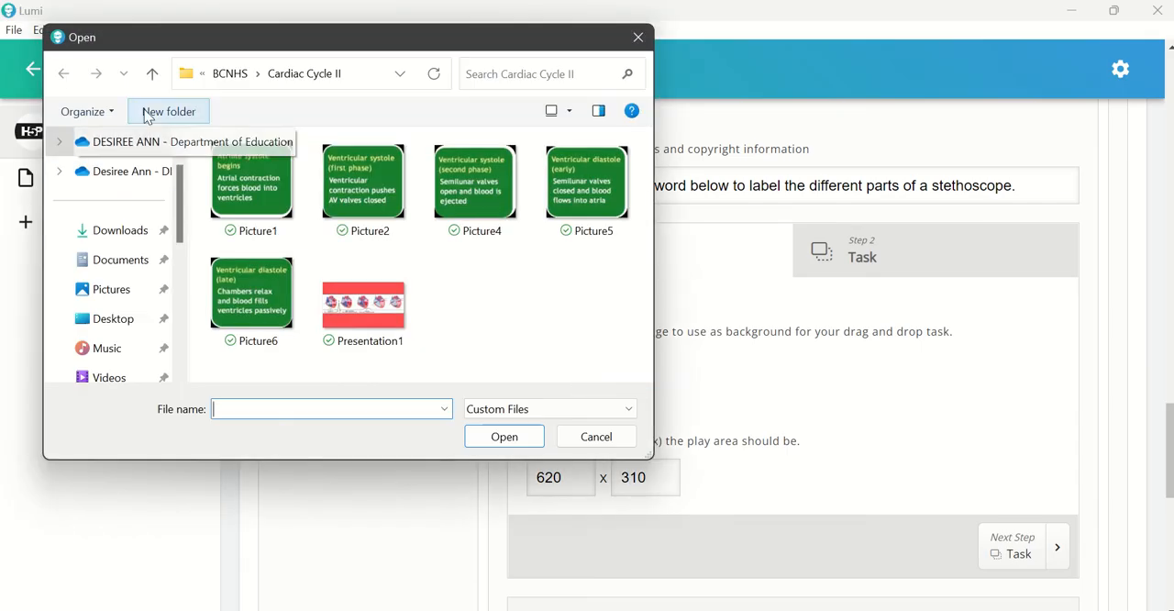
pyautogui.click(153, 77)
pyautogui.click(553, 193)
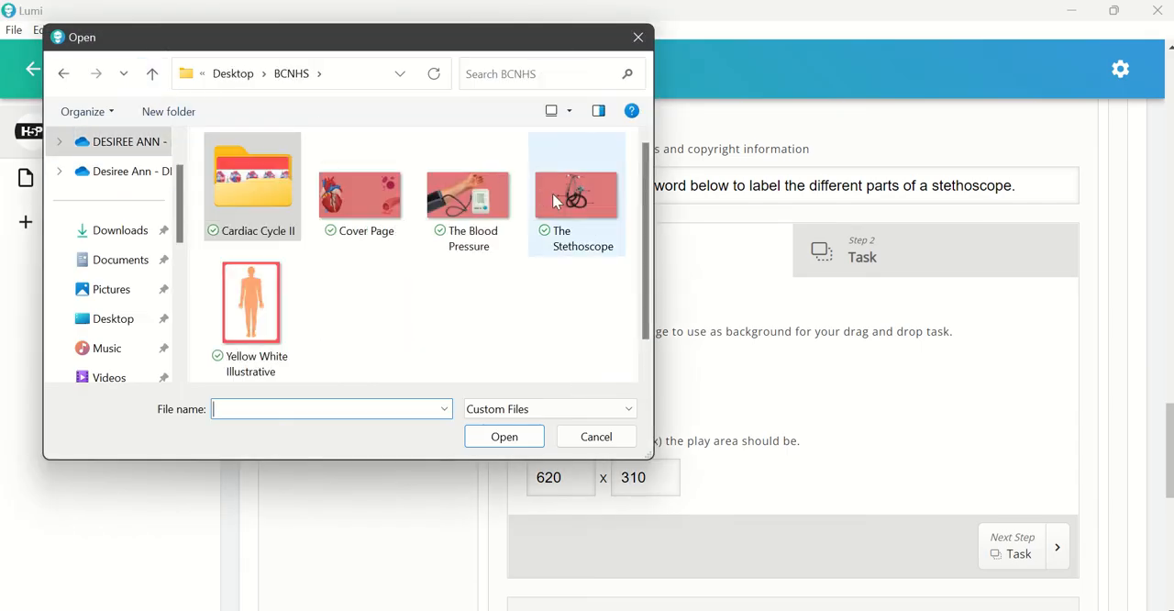
pyautogui.click(504, 436)
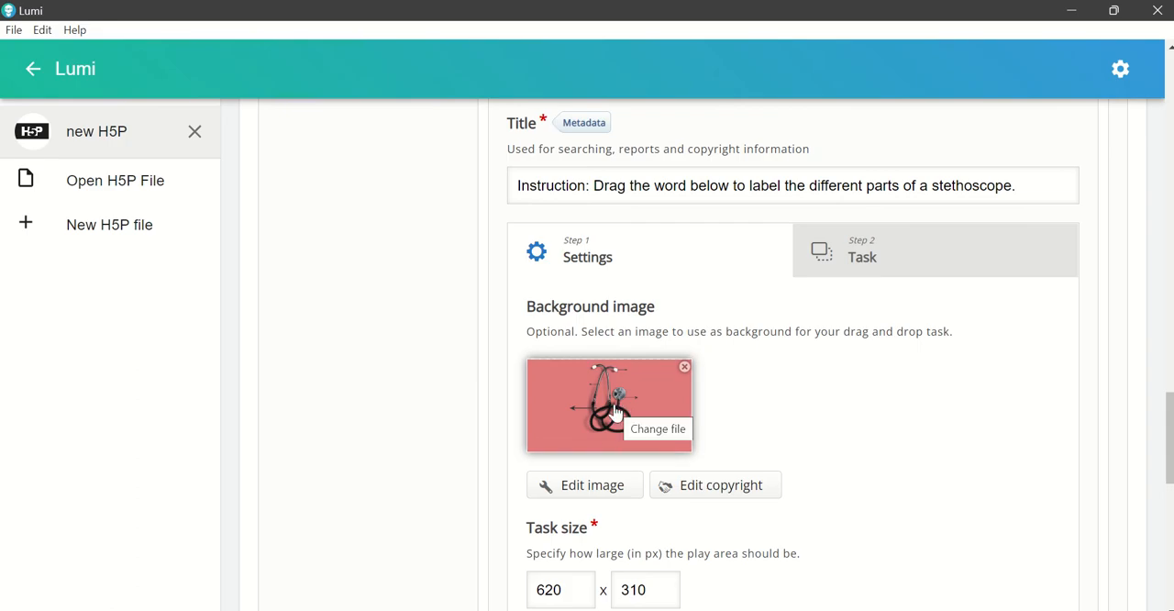
# Step: Open the task editing step and add a text element reading "eartips" to the stethoscope image
pyautogui.click(887, 268)
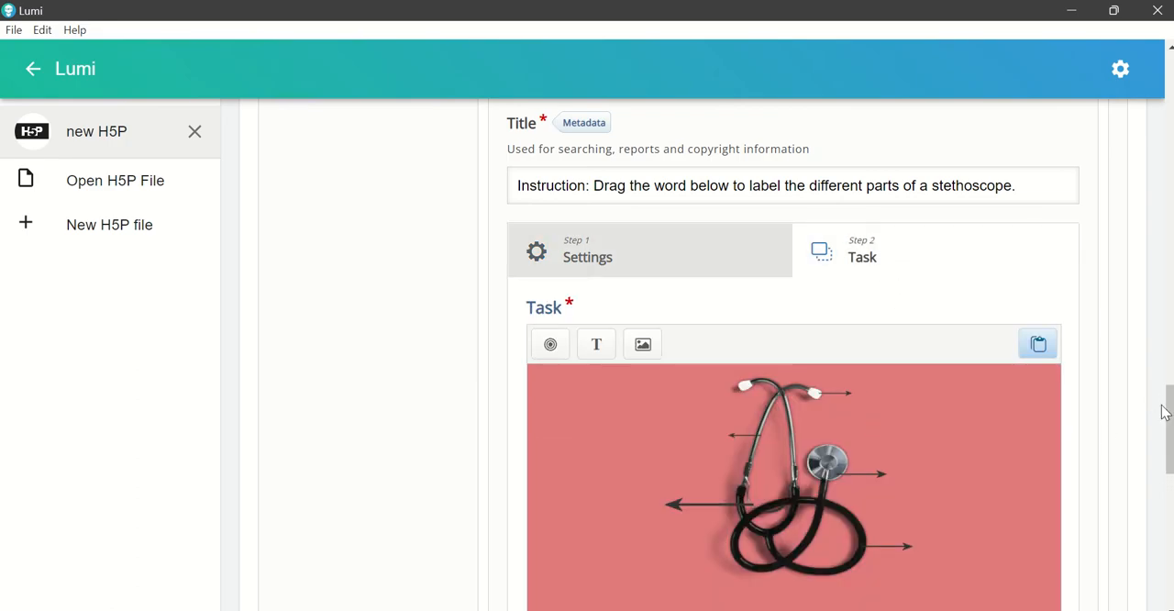
pyautogui.scroll(-3, 1167, 411)
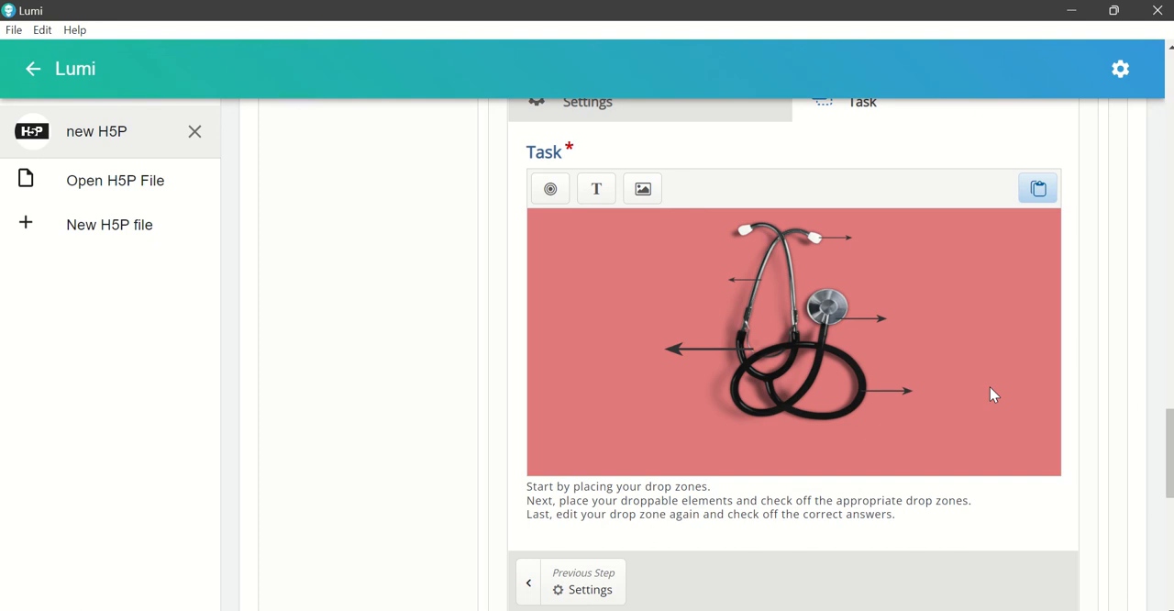
pyautogui.click(602, 189)
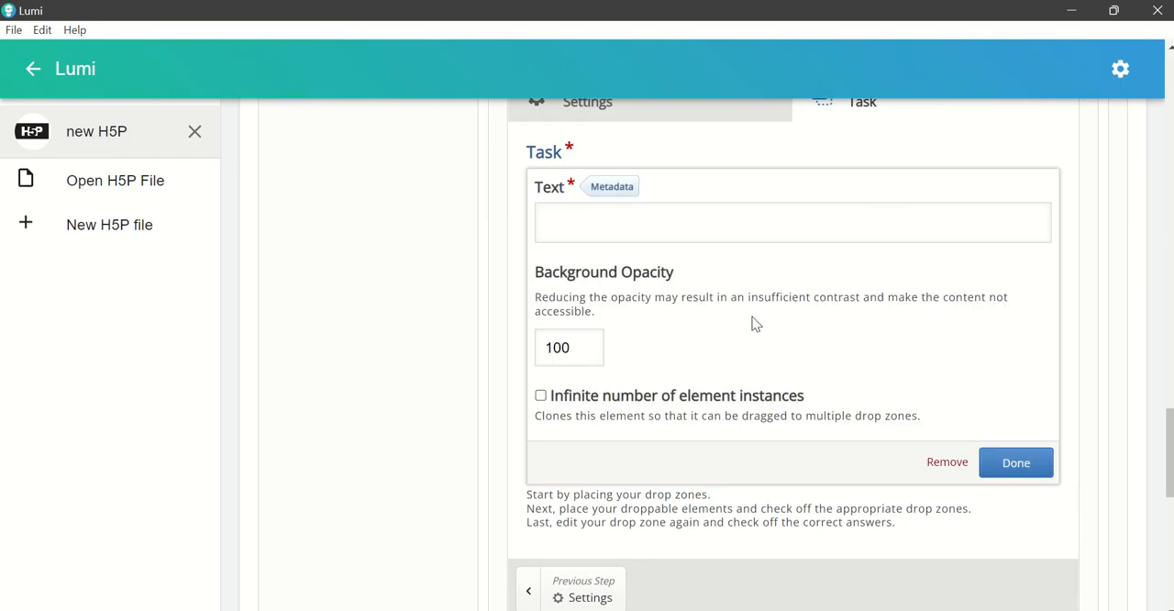
pyautogui.click(588, 234)
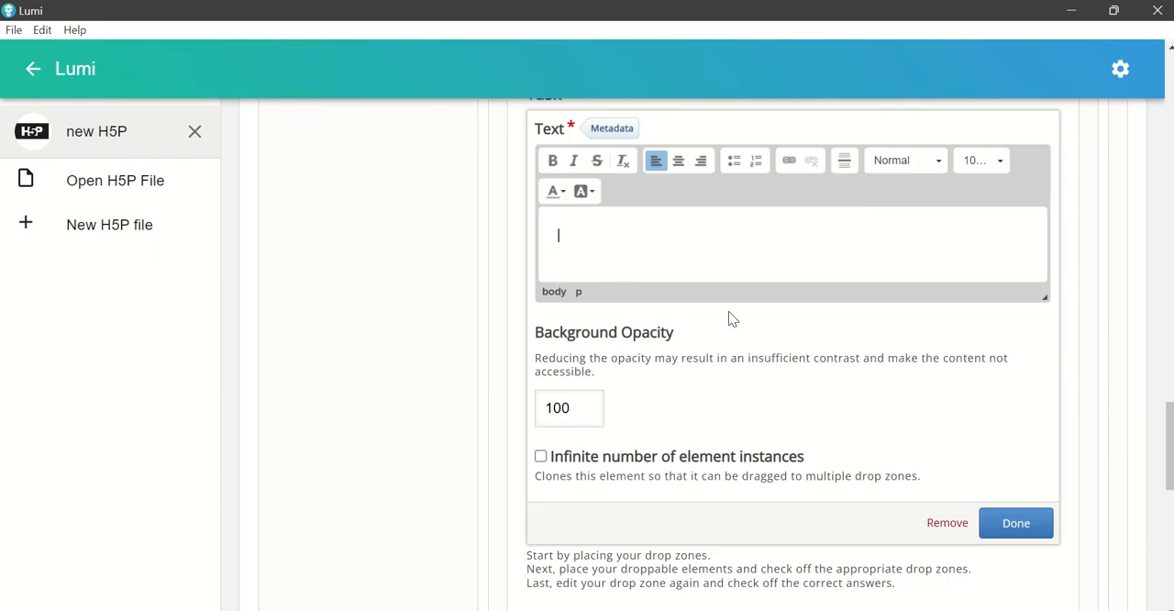
pyautogui.write('eartips')
pyautogui.click(1016, 524)
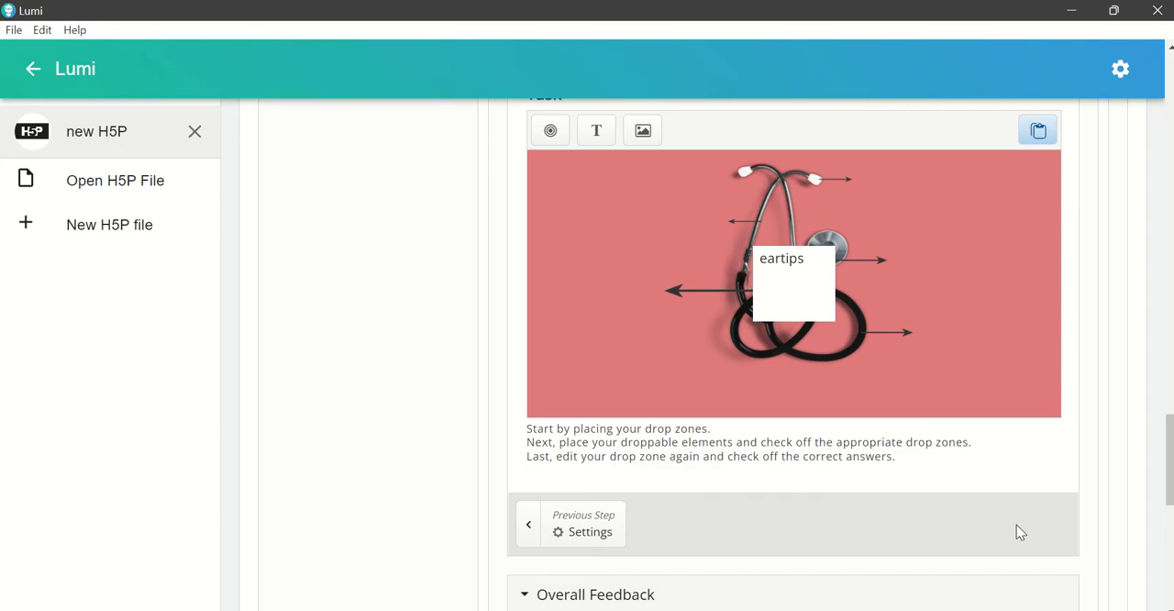
# Step: Shrink the "eartips" label's width and height so the box fits closely around its text
pyautogui.click(790, 292)
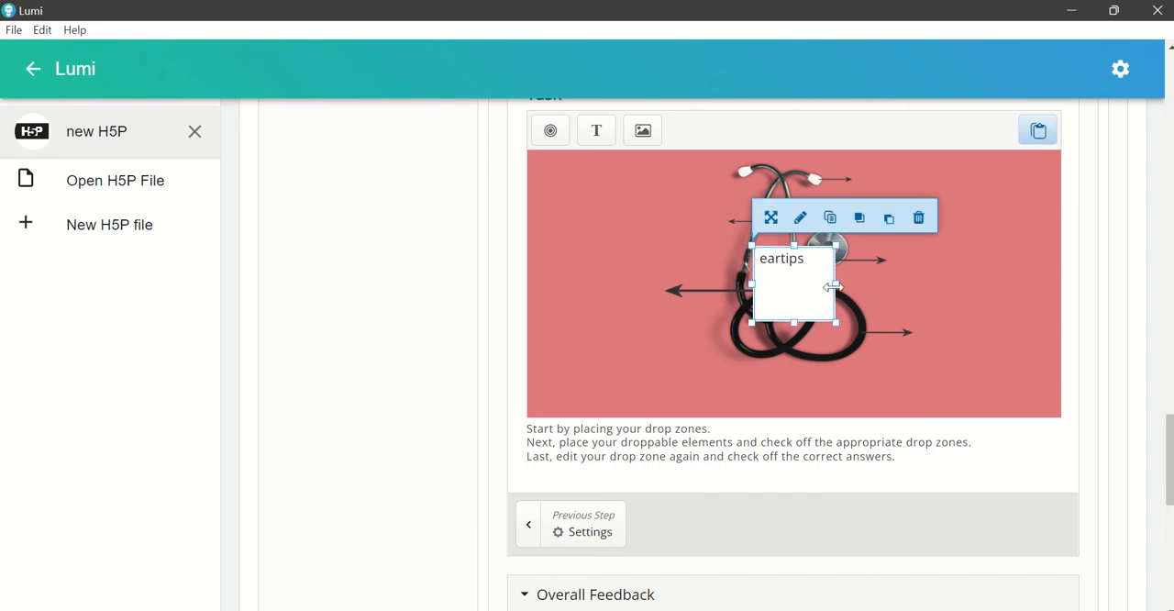
pyautogui.moveTo(833, 286); pyautogui.dragTo(816, 287)
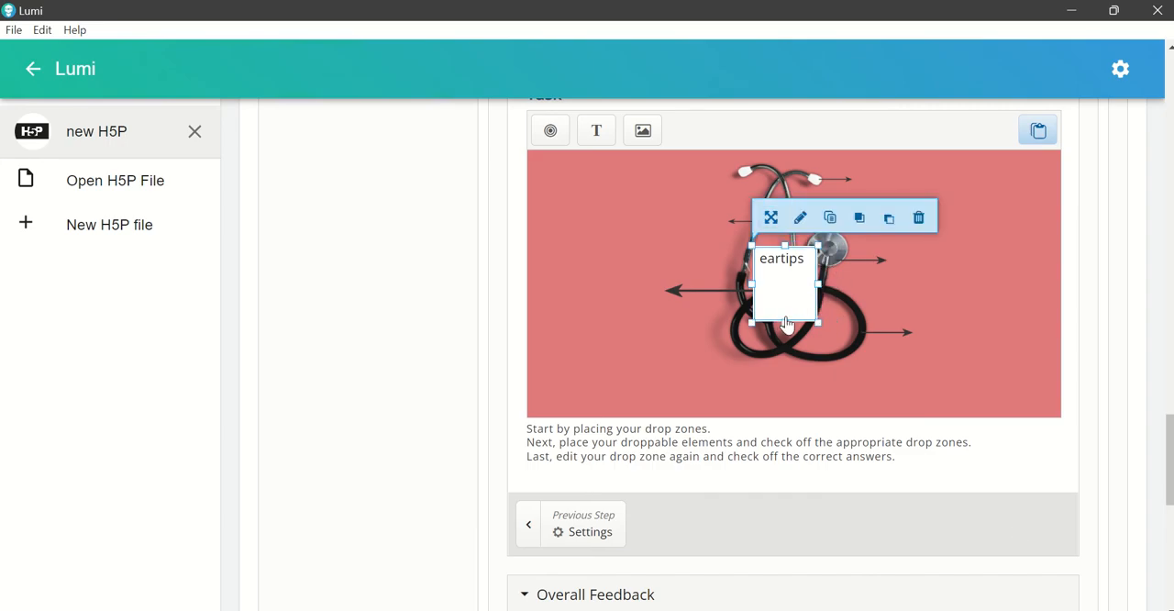
pyautogui.moveTo(785, 321); pyautogui.dragTo(782, 270)
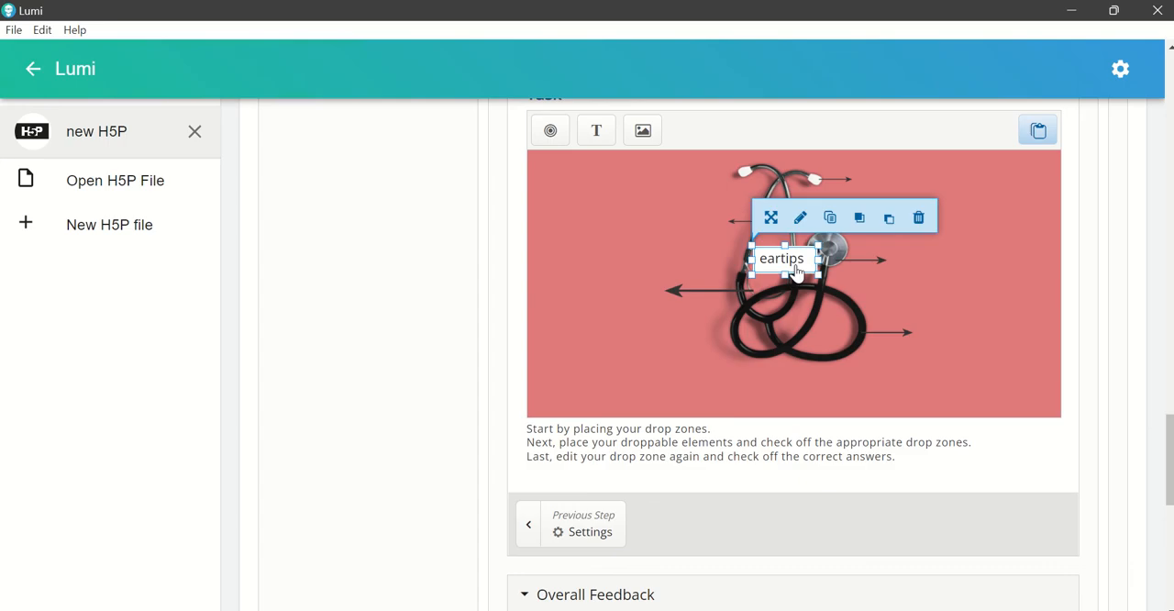
# Step: Centre the text of the "eartips" label and move the label to the lower-left corner of the stethoscope image
pyautogui.click(801, 220)
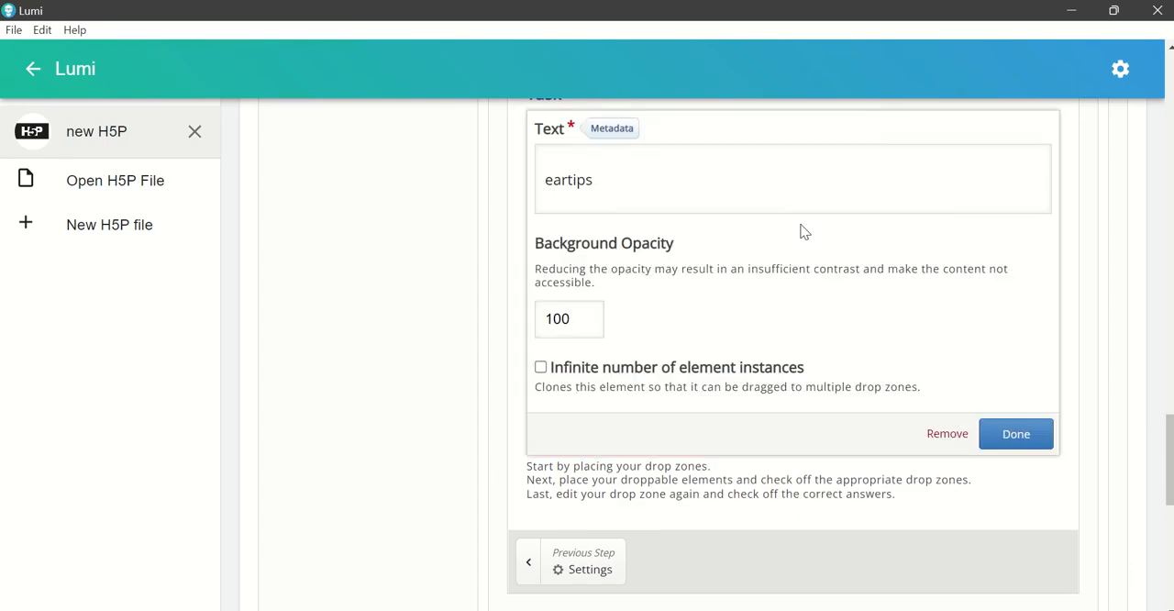
pyautogui.click(601, 180)
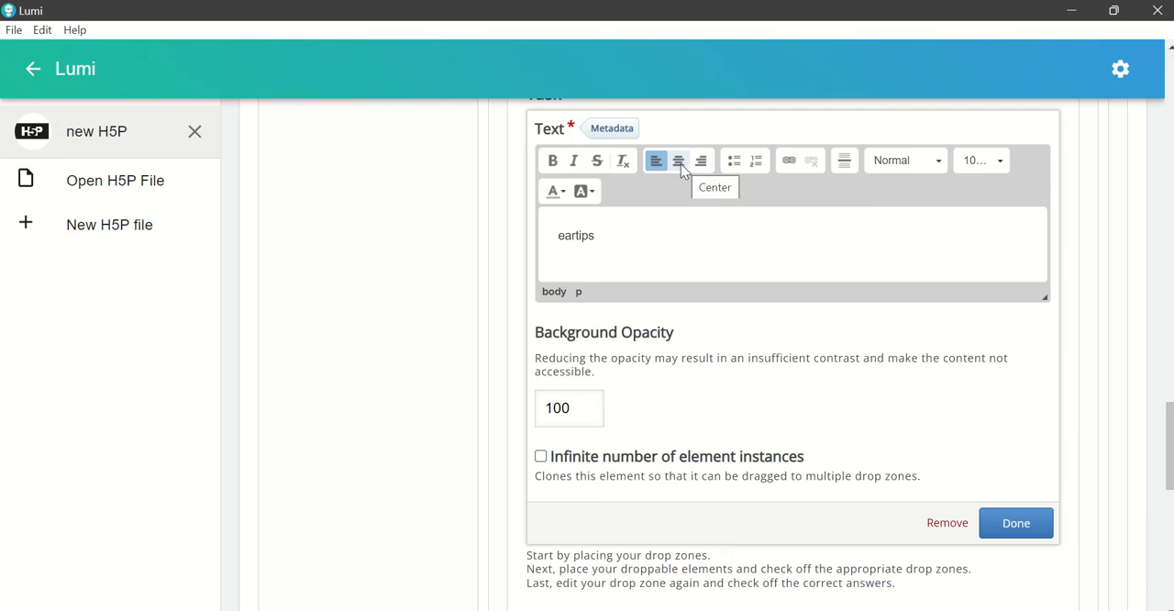
pyautogui.click(678, 165)
pyautogui.click(996, 522)
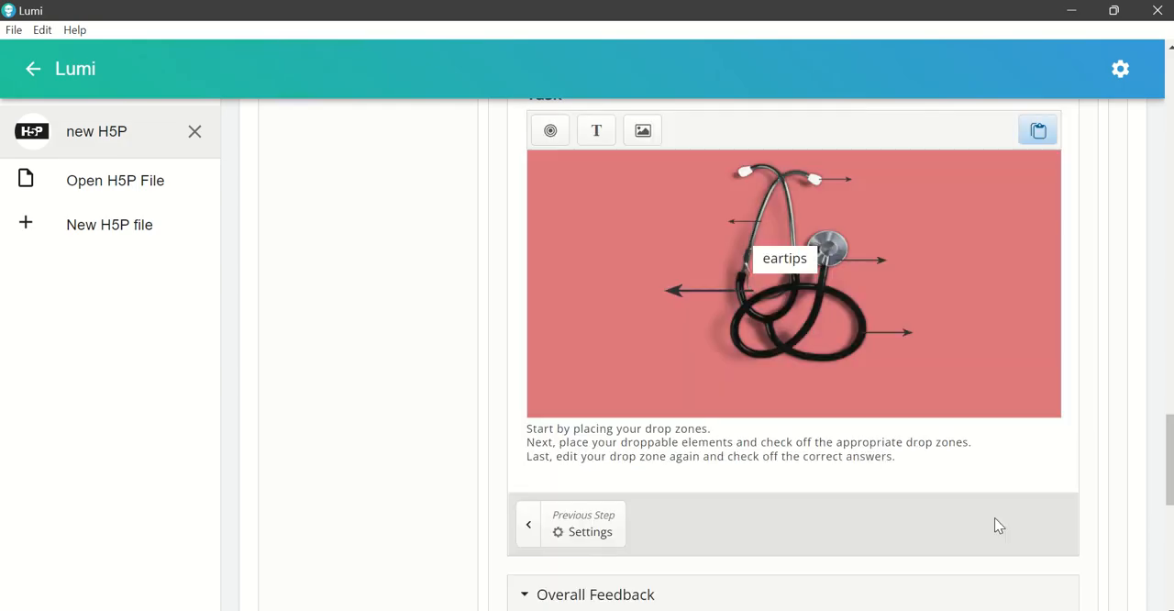
pyautogui.click(791, 273)
pyautogui.moveTo(792, 273); pyautogui.dragTo(581, 409)
pyautogui.click(654, 395)
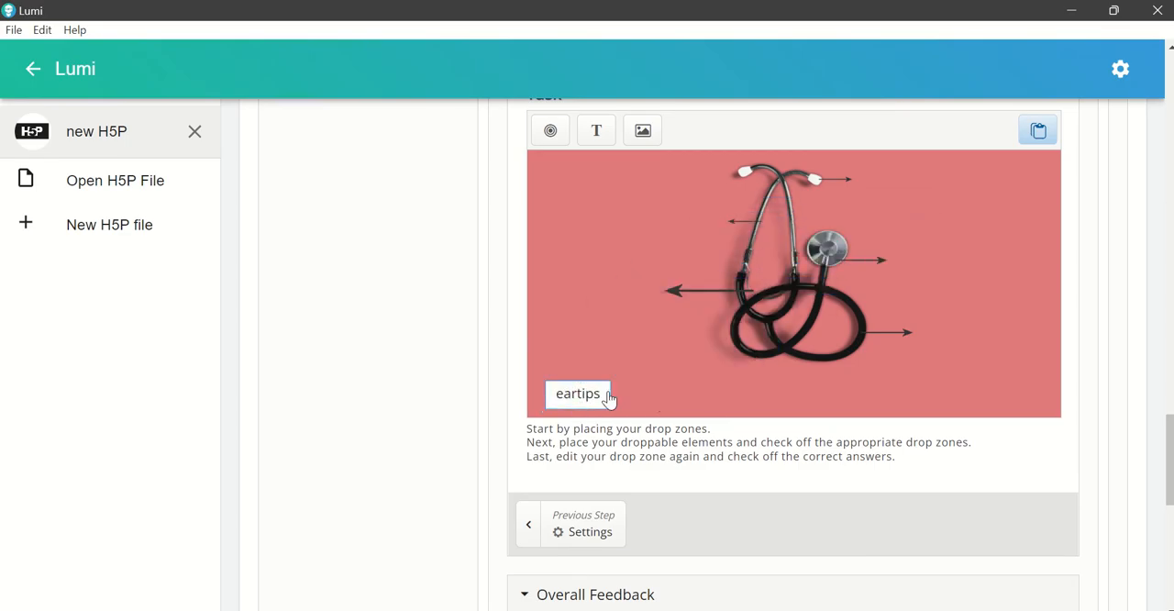
# Step: Add a second text element reading "steam" with centred text to the drag and drop task
pyautogui.click(596, 133)
pyautogui.click(603, 179)
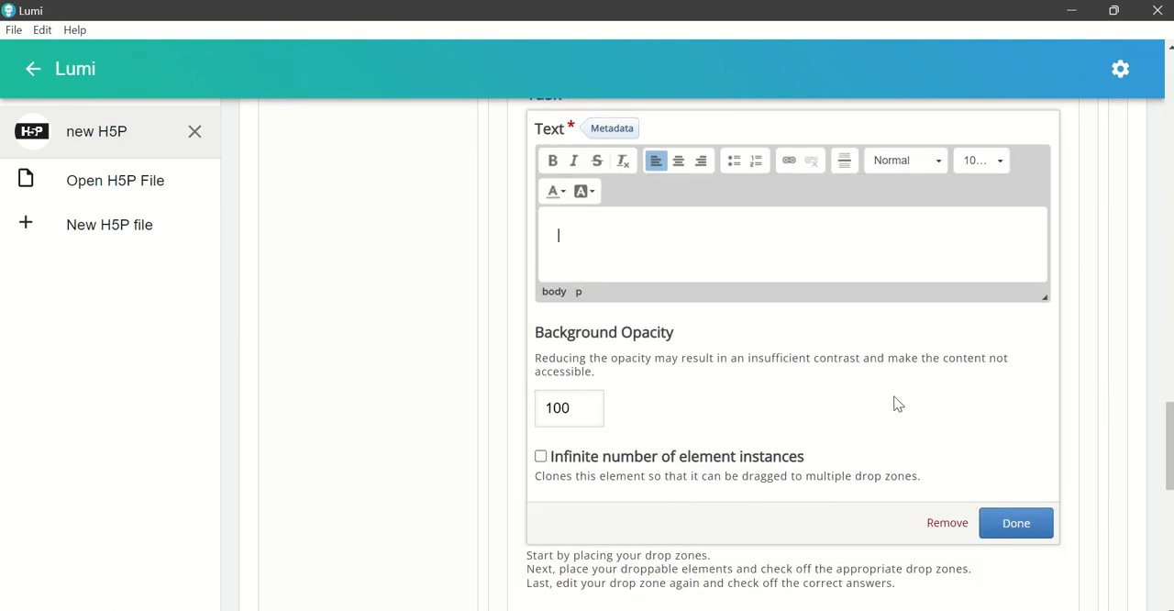
pyautogui.write('steam')
pyautogui.click(679, 161)
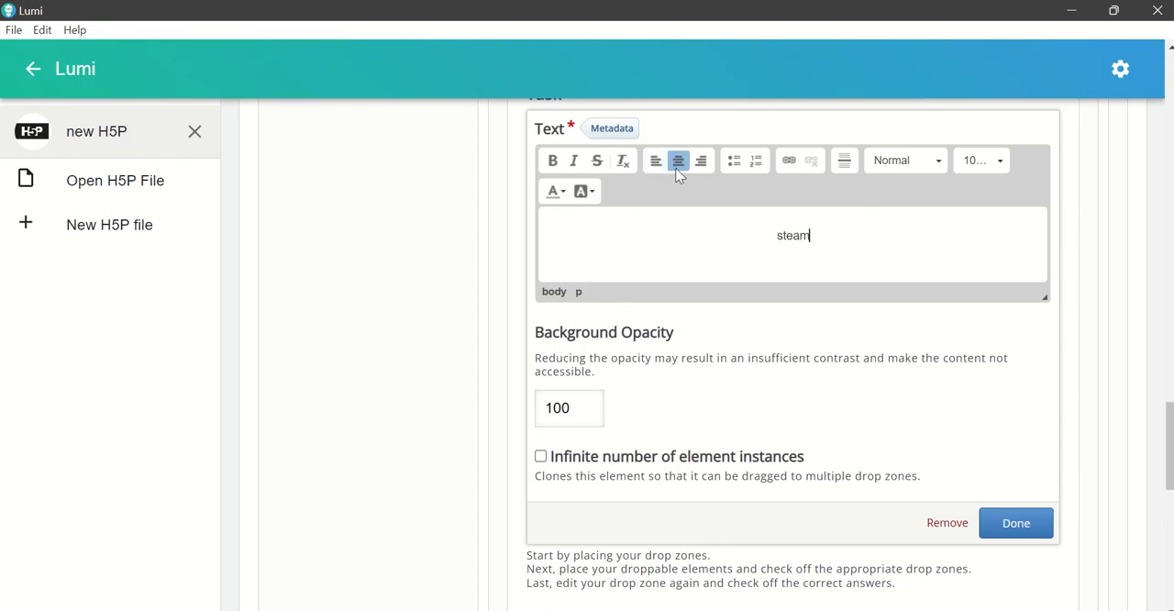
pyautogui.click(1016, 523)
# Step: Shrink the "steam" label to the size of the "eartips" label and place it directly to the right of it
pyautogui.click(804, 323)
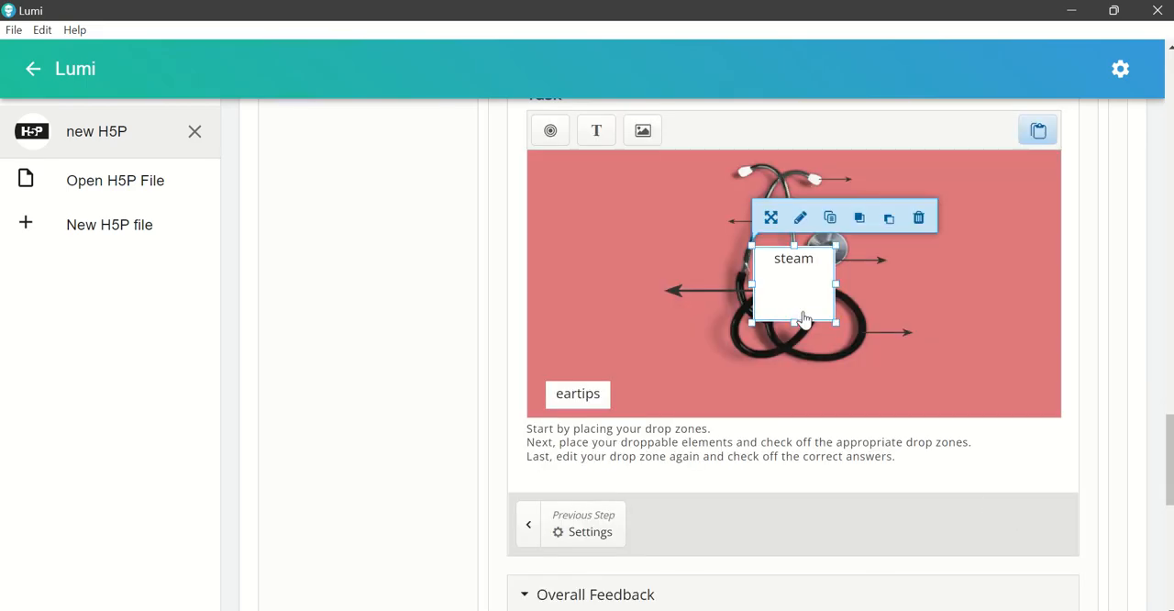
pyautogui.moveTo(795, 321); pyautogui.dragTo(685, 394)
pyautogui.click(818, 313)
pyautogui.click(655, 398)
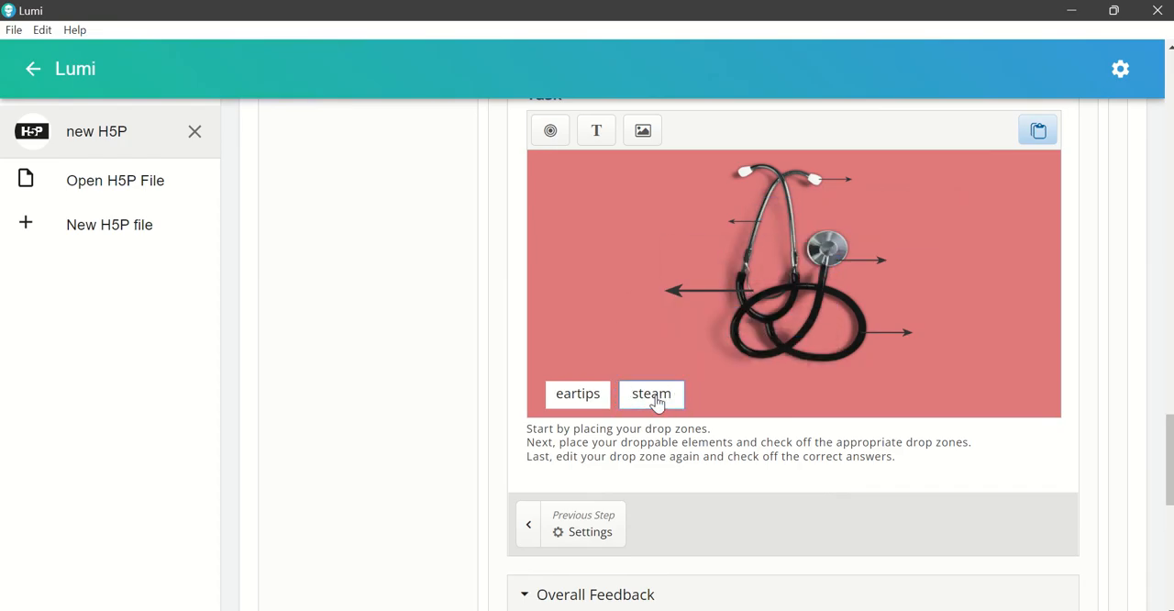
pyautogui.click(750, 396)
# Step: Duplicate the "steam" label by copy and paste and place the copy to the right of the original
pyautogui.click(671, 406)
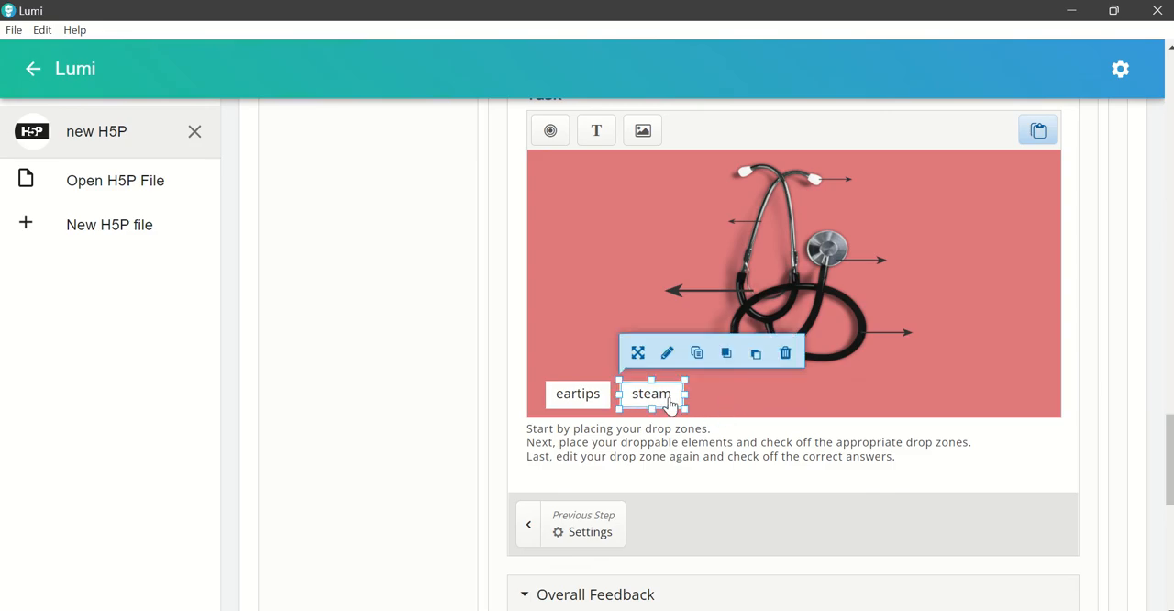
pyautogui.click(726, 407)
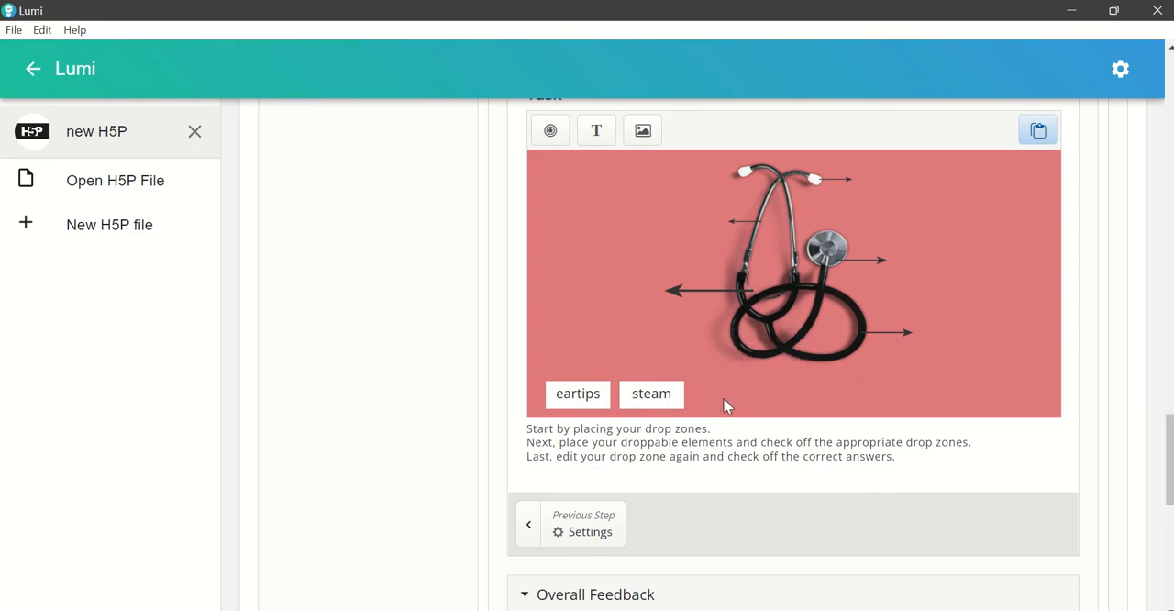
pyautogui.click(675, 410)
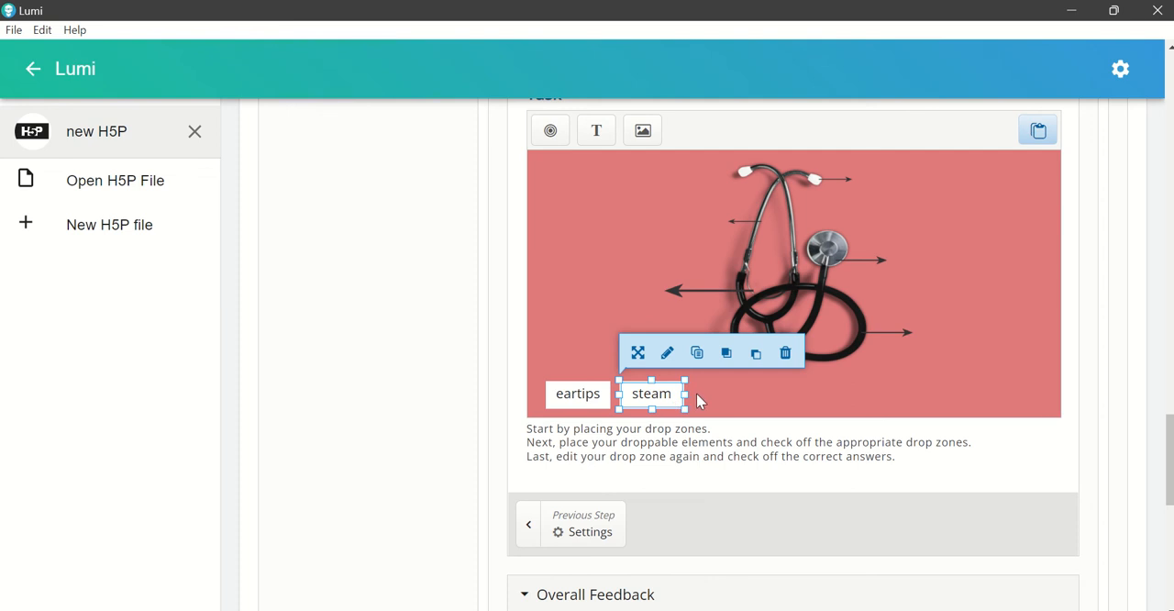
pyautogui.click(749, 401)
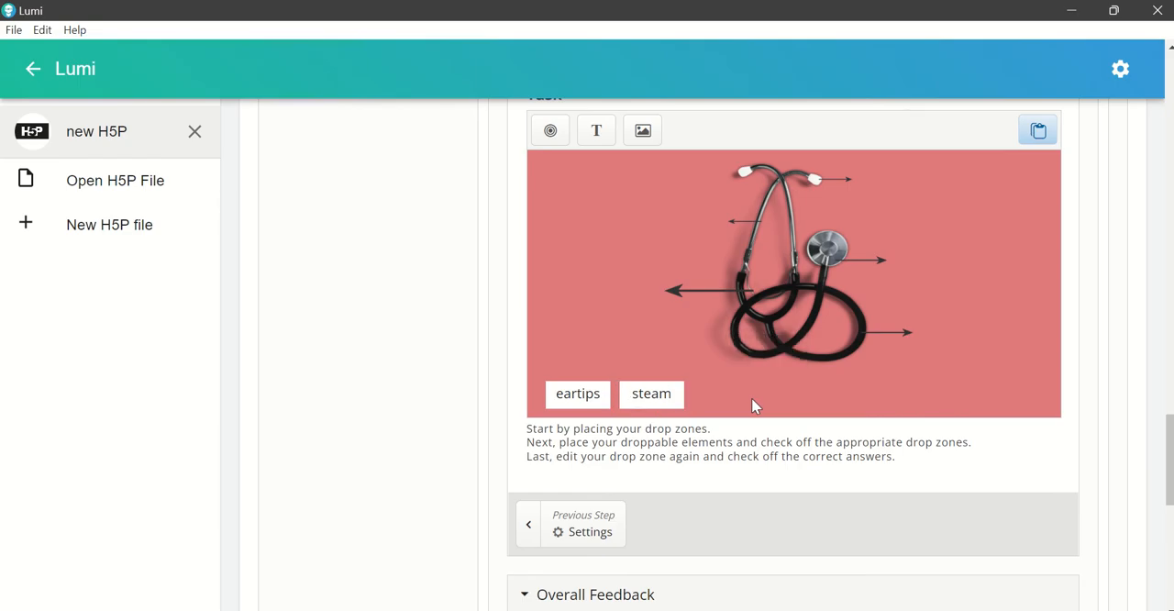
pyautogui.hotkey('ctrl', 'v')
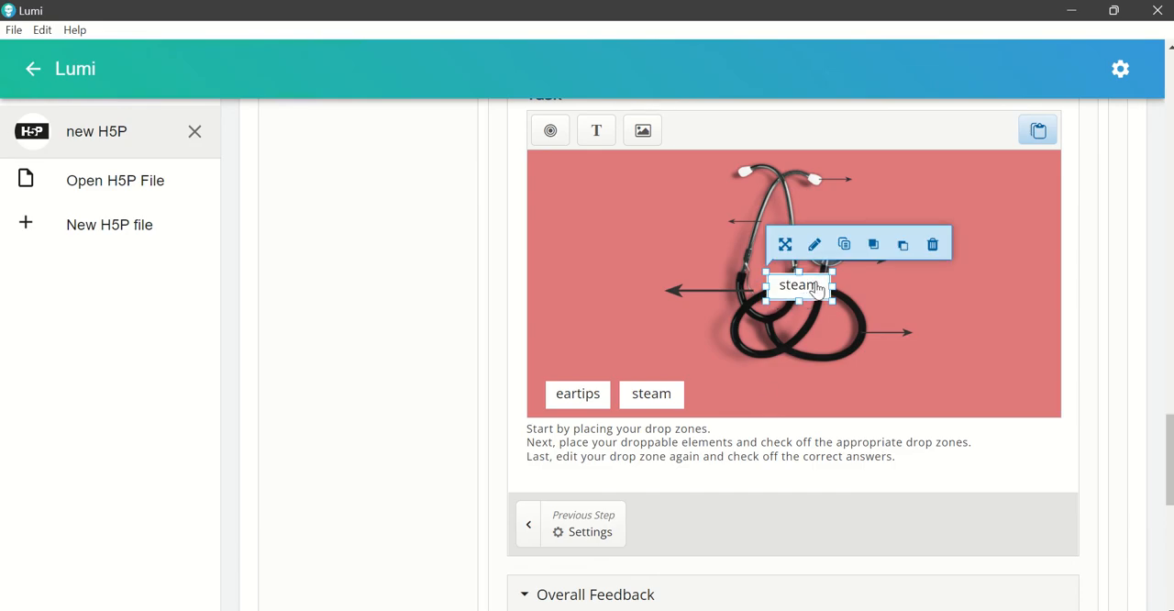
pyautogui.moveTo(816, 288); pyautogui.dragTo(747, 393)
# Step: Change the copied label's text to "binaural spring" and widen its box to fit the text on one line
pyautogui.click(741, 350)
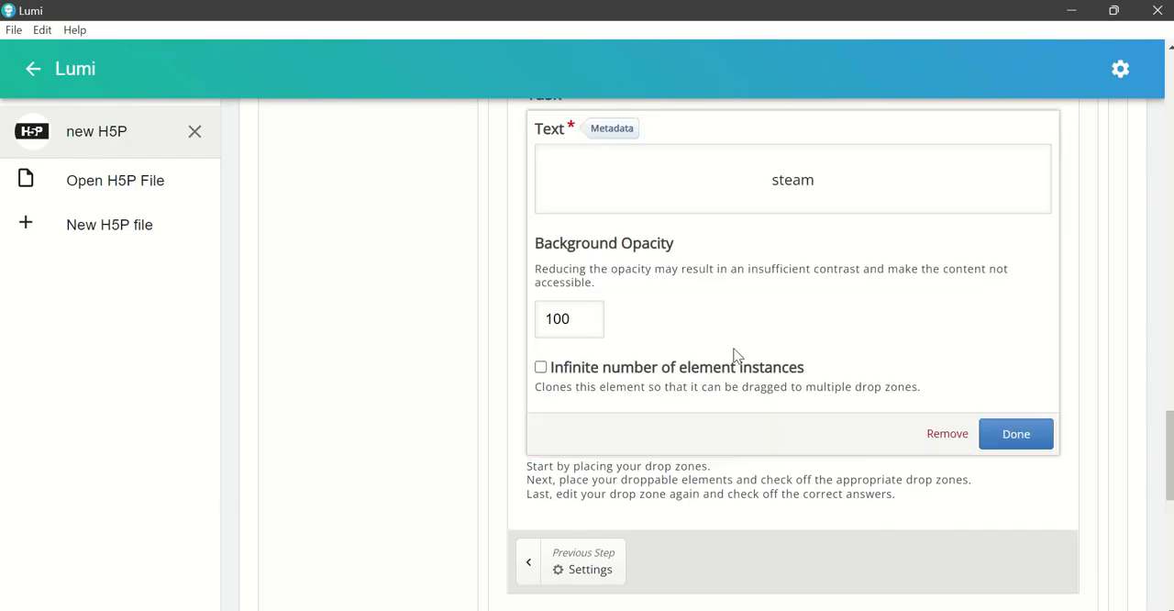
pyautogui.click(818, 195)
pyautogui.doubleClick(786, 236)
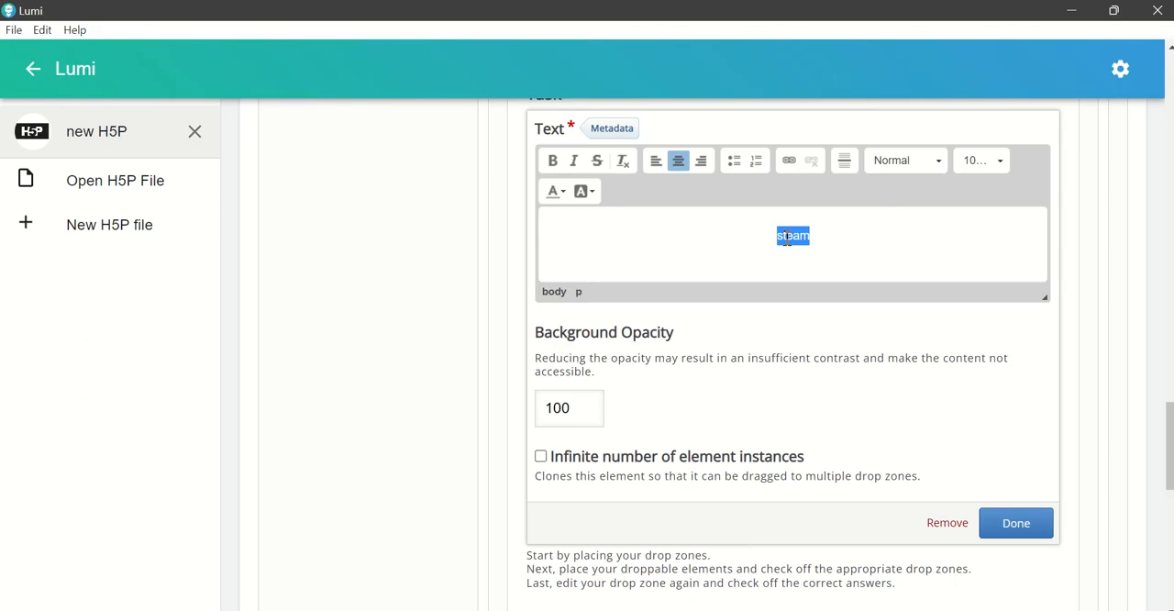
pyautogui.write('pin')
pyautogui.write('aura')
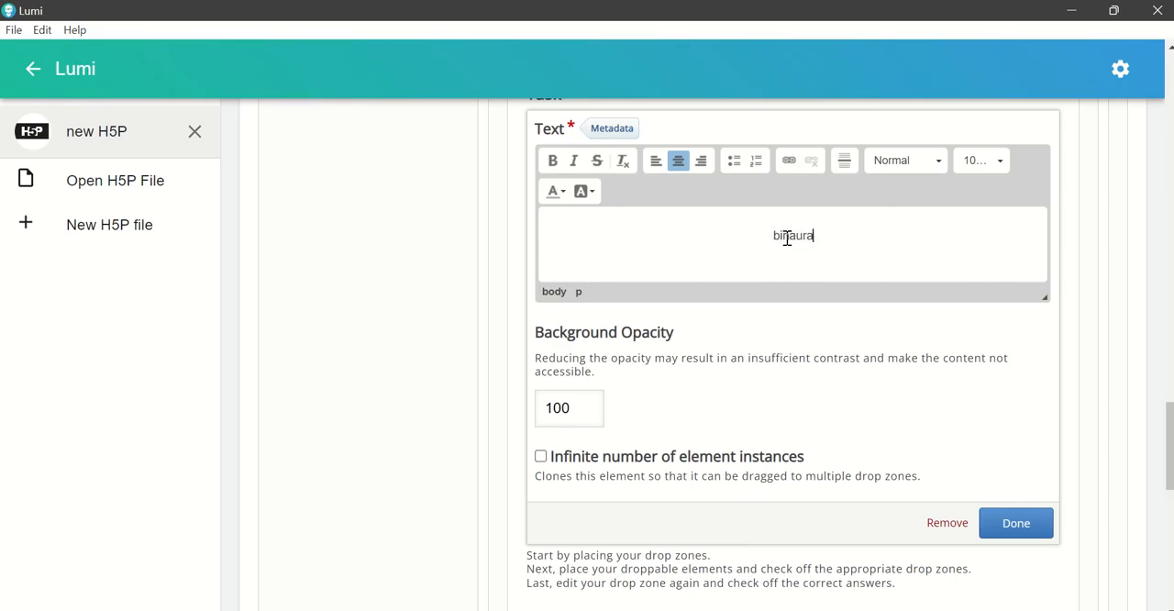
pyautogui.write('l spring')
pyautogui.click(1006, 534)
pyautogui.click(747, 410)
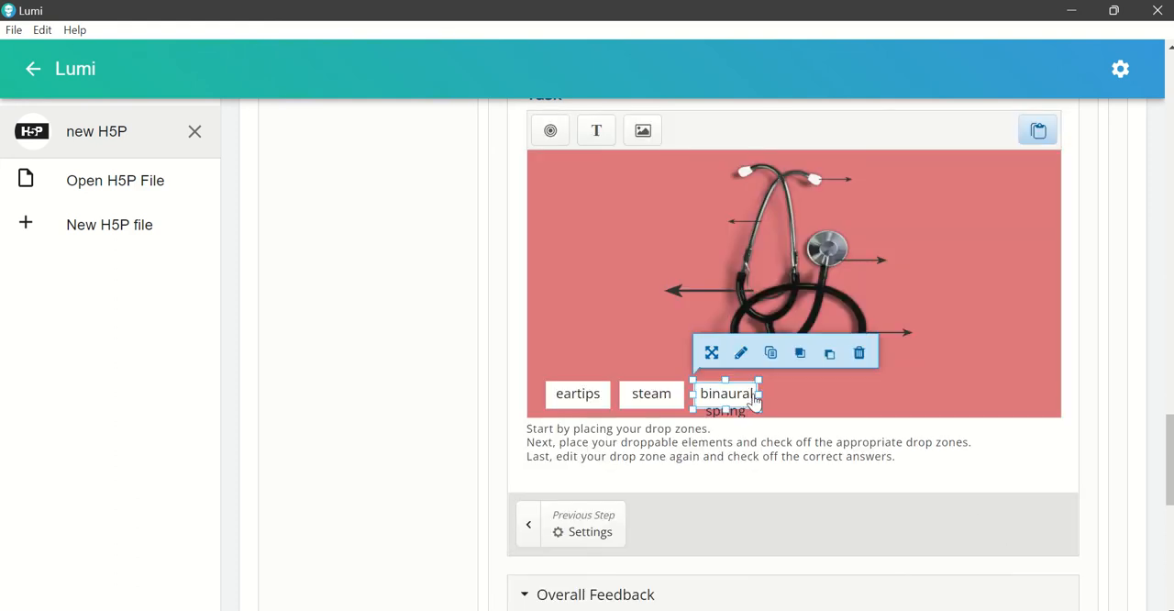
pyautogui.moveTo(759, 393); pyautogui.dragTo(811, 393)
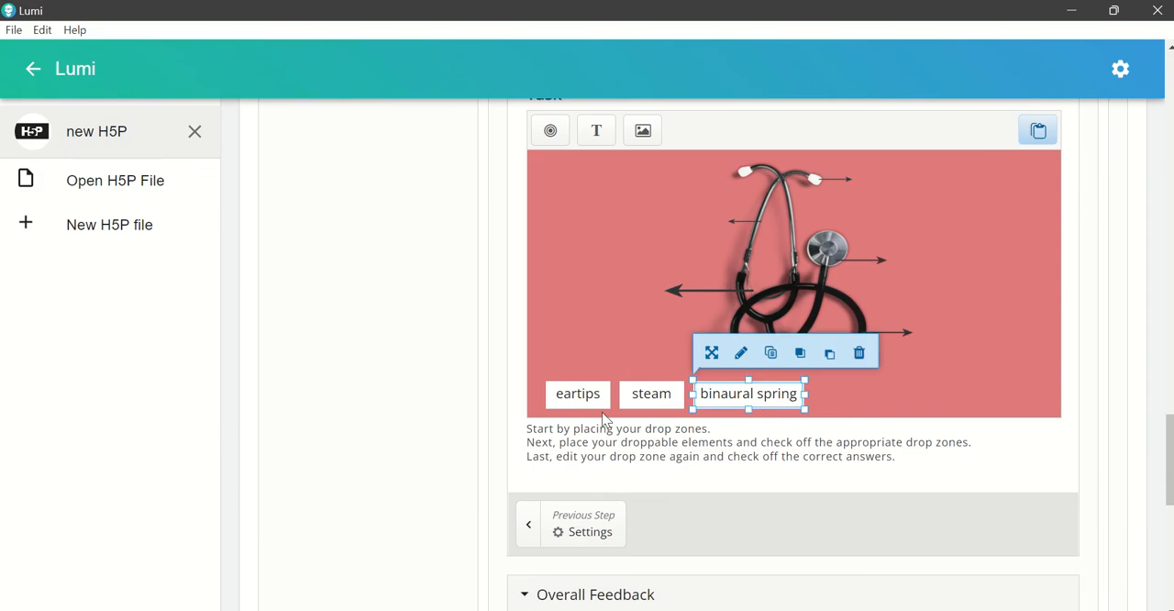
# Step: Shift the "eartips", "steam" and "binaural spring" labels slightly left, keeping them in one evenly spaced row
pyautogui.click(561, 401)
pyautogui.moveTo(561, 401); pyautogui.dragTo(552, 402)
pyautogui.click(642, 402)
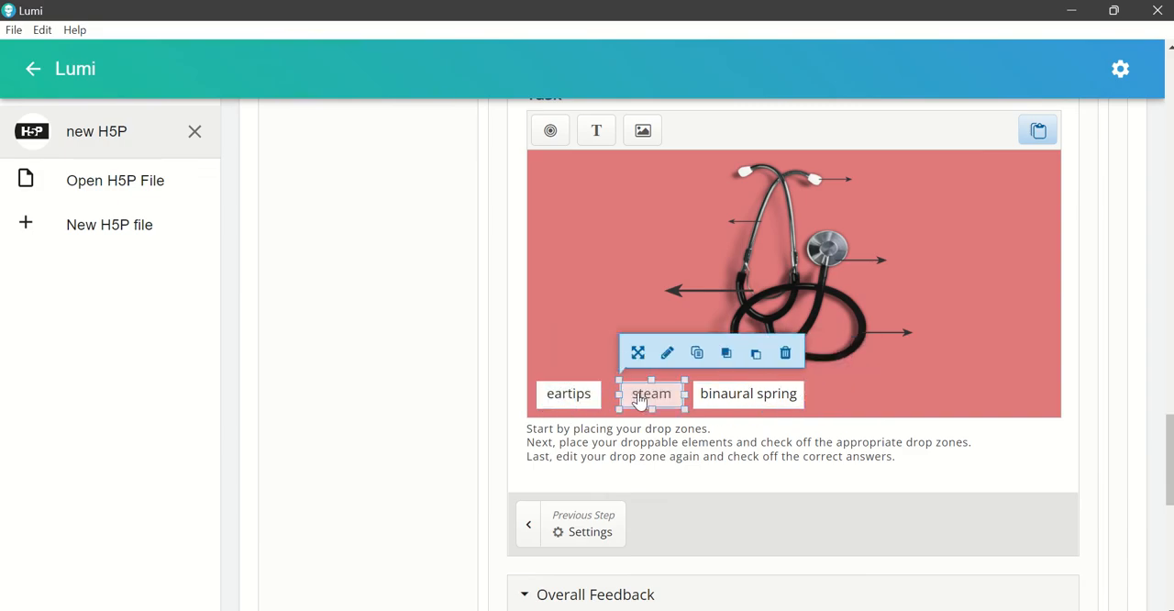
pyautogui.moveTo(642, 402); pyautogui.dragTo(633, 402)
pyautogui.moveTo(716, 403); pyautogui.dragTo(706, 403)
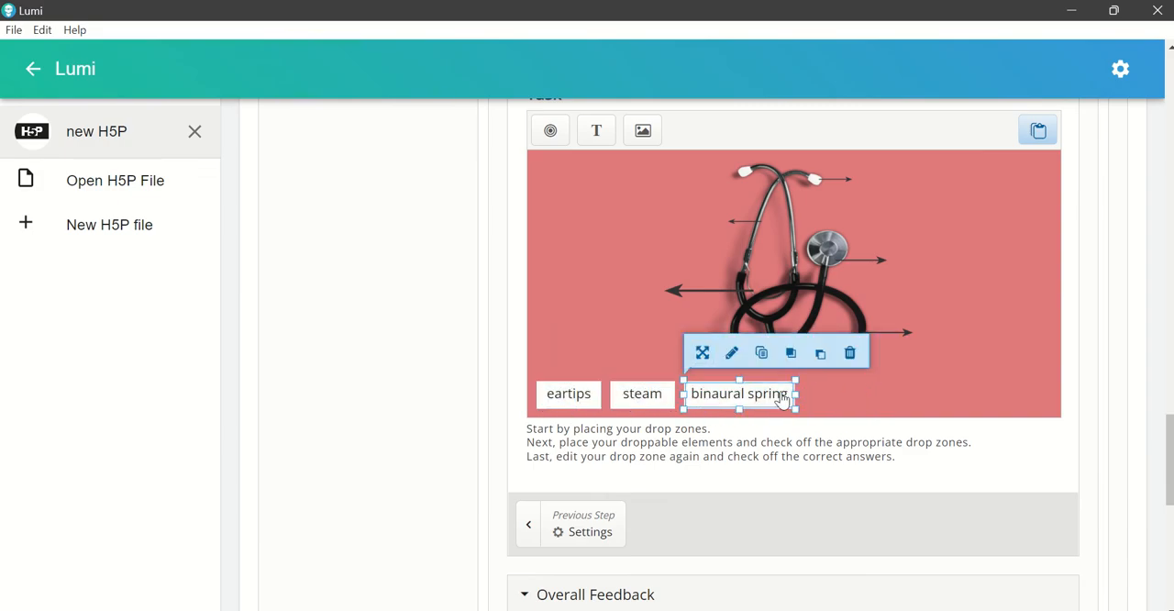
pyautogui.click(830, 386)
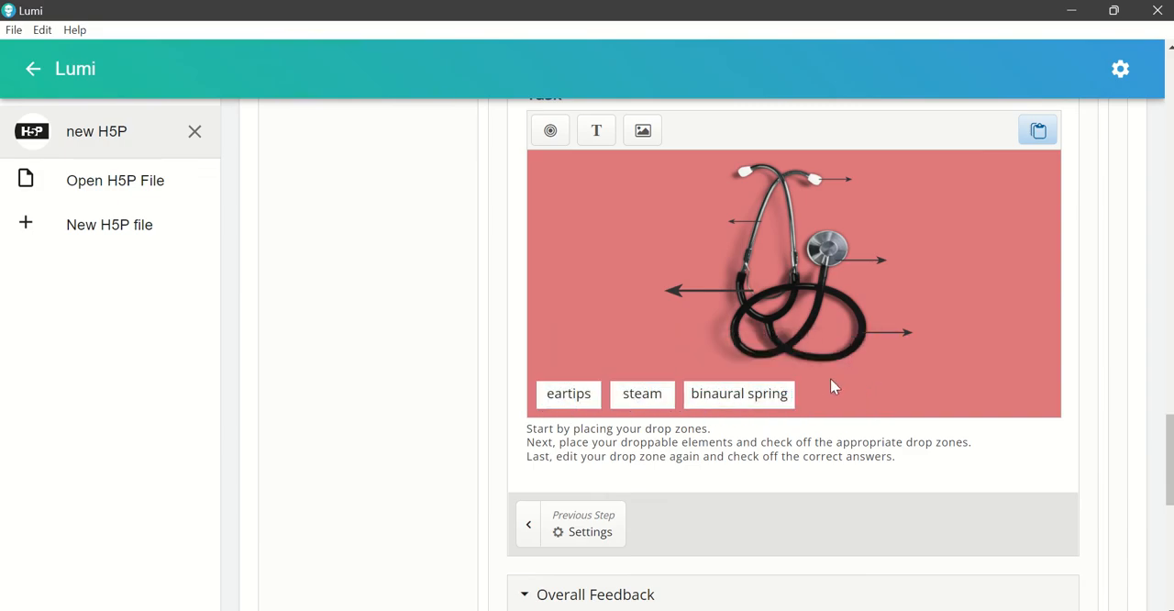
# Step: Duplicate the "binaural spring" label by copy and paste
pyautogui.click(775, 405)
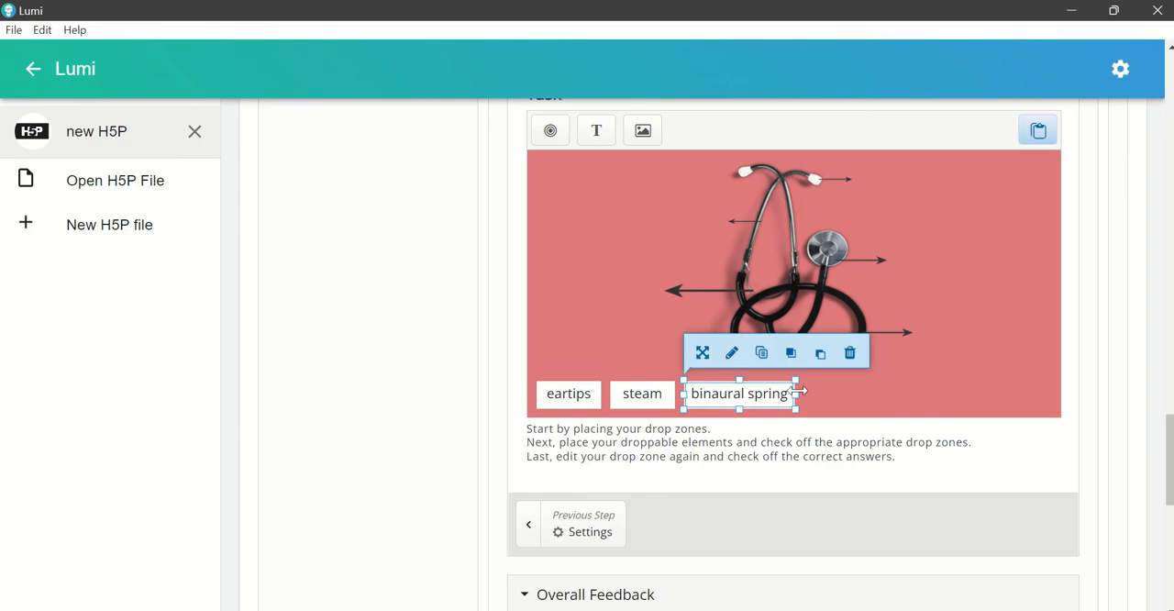
pyautogui.click(836, 402)
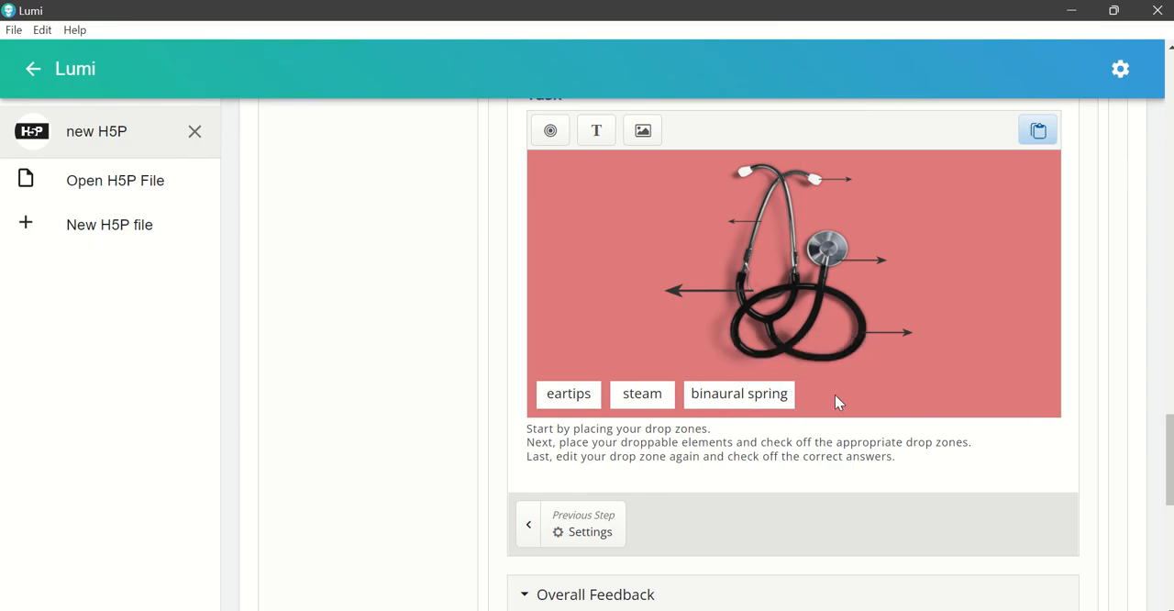
pyautogui.hotkey('ctrl', 'v')
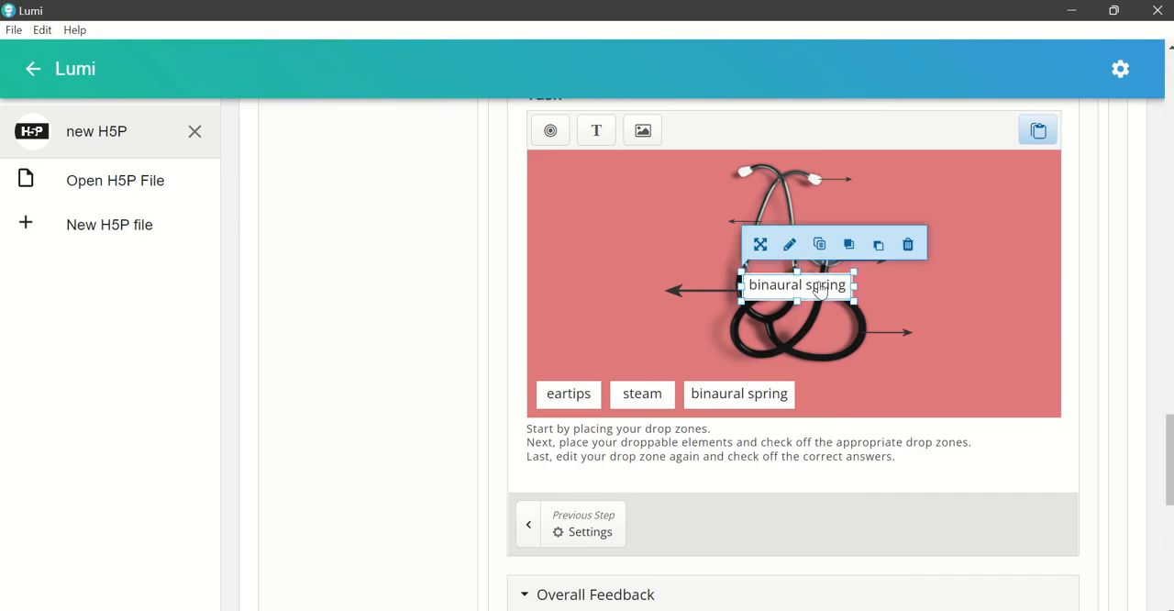
# Step: Change the copied label's text to "metal tubes" and place it, narrowed to fit, to the right of "binaural spring"
pyautogui.click(790, 244)
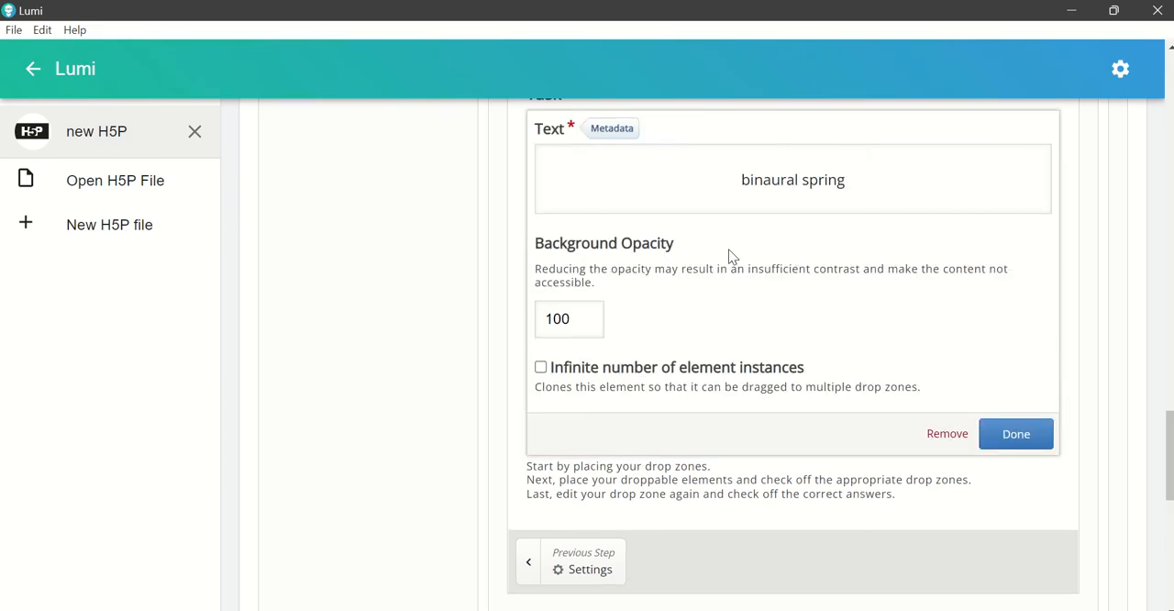
pyautogui.click(796, 206)
pyautogui.moveTo(741, 231); pyautogui.dragTo(894, 235)
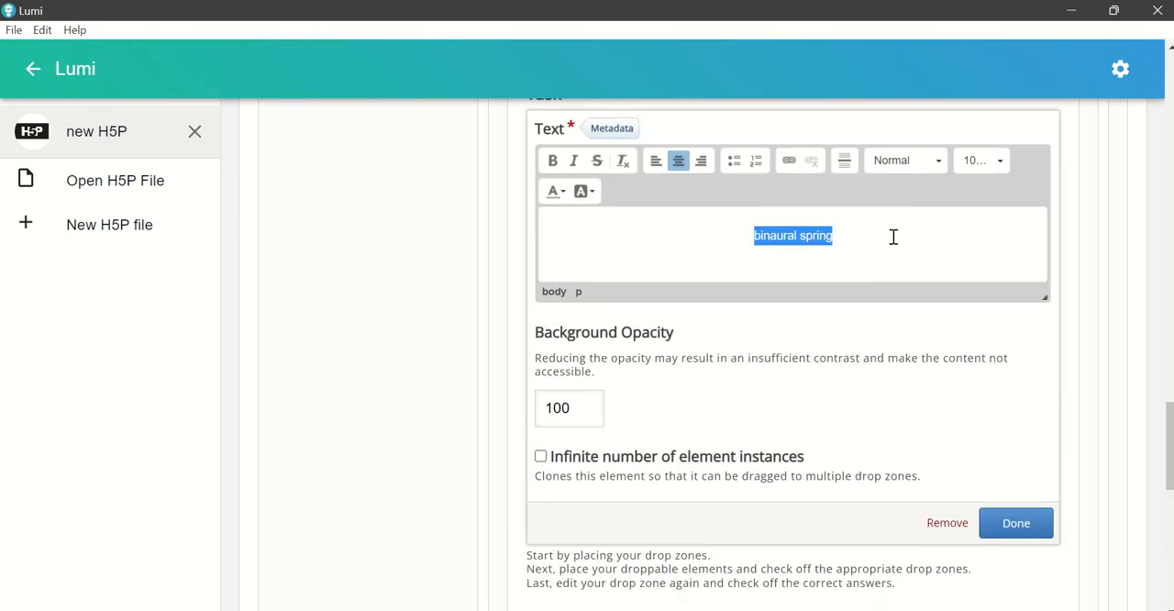
pyautogui.write('eart')
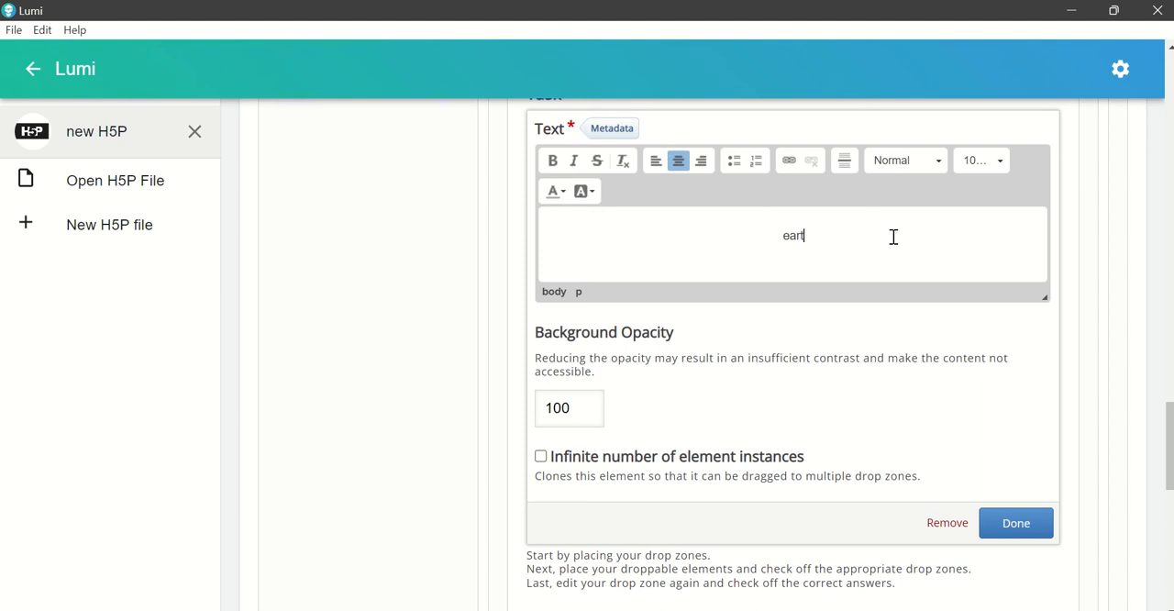
pyautogui.hotkey('ctrl', 'a')
pyautogui.write('metal tubes')
pyautogui.click(1015, 524)
pyautogui.moveTo(807, 296); pyautogui.dragTo(901, 394)
pyautogui.click(933, 398)
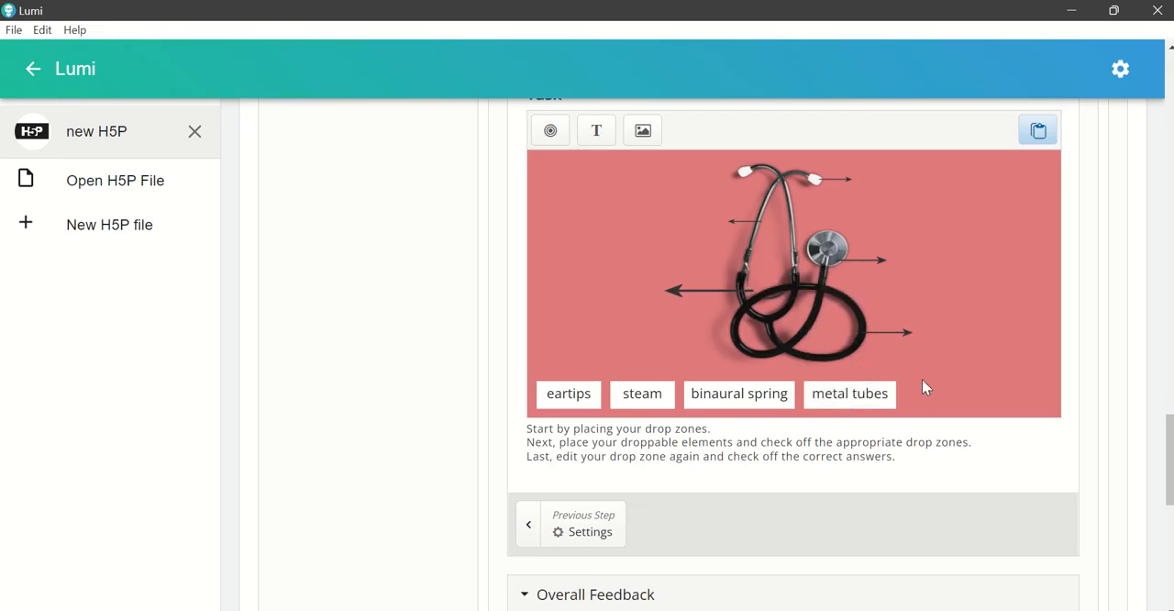
# Step: Add a text element reading "rubber tube" with centred text to the drag and drop task
pyautogui.click(596, 130)
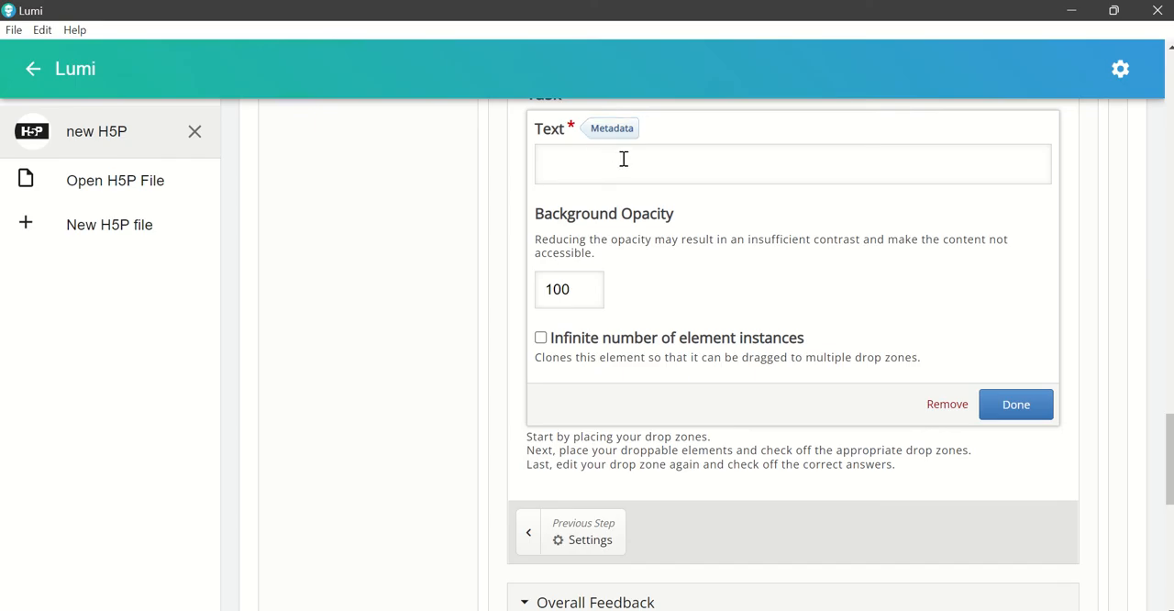
pyautogui.click(622, 159)
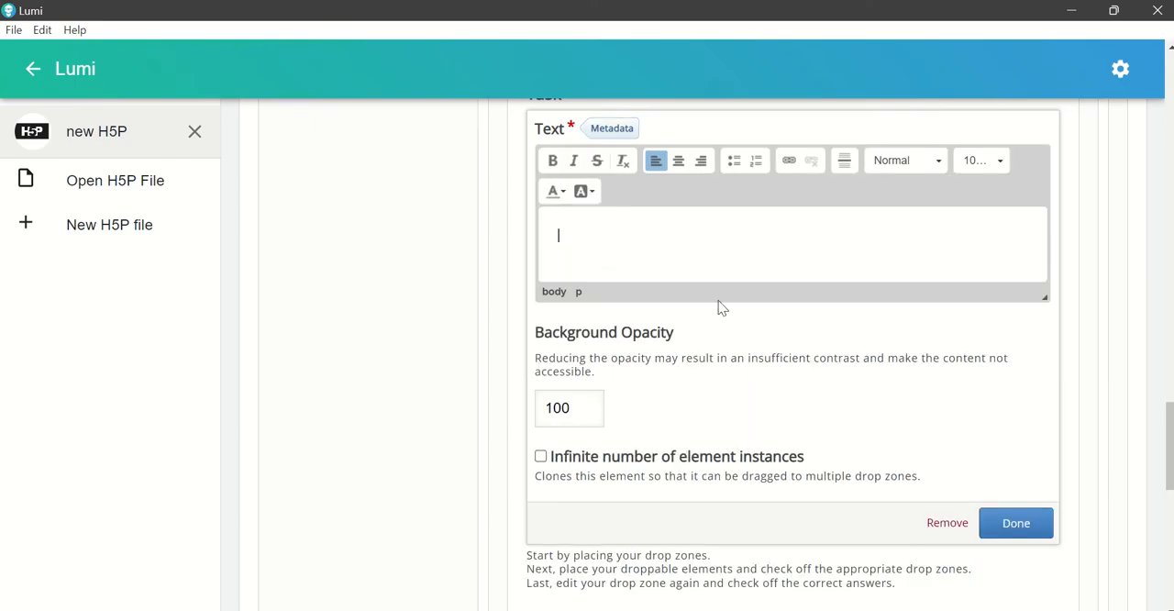
pyautogui.write('rubber tube')
pyautogui.click(679, 160)
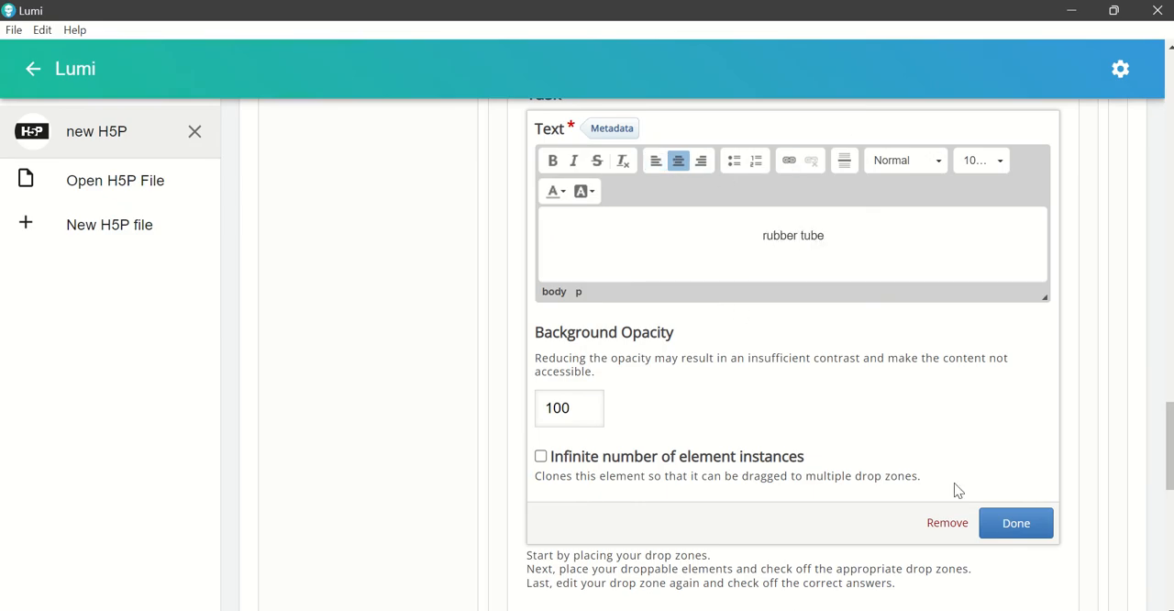
pyautogui.click(1016, 534)
# Step: Resize the "rubber tube" label to fit its text on one line and place it to the right of "metal tubes"
pyautogui.click(809, 299)
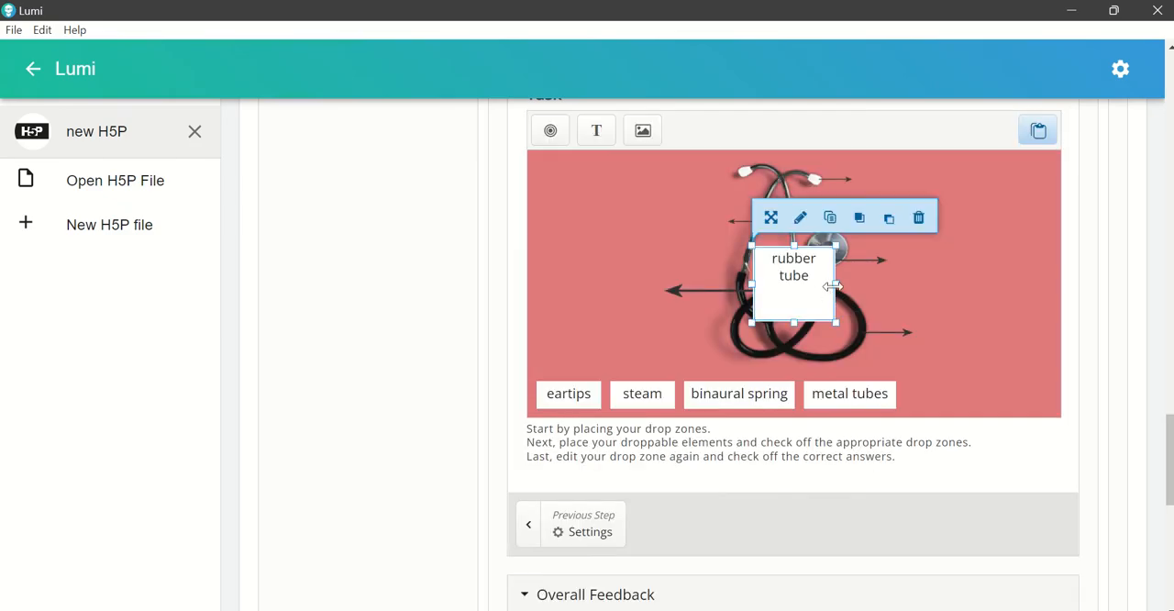
pyautogui.moveTo(834, 286)
pyautogui.mouseDown()
pyautogui.moveTo(868, 277)
pyautogui.moveTo(854, 284)
pyautogui.mouseUp()
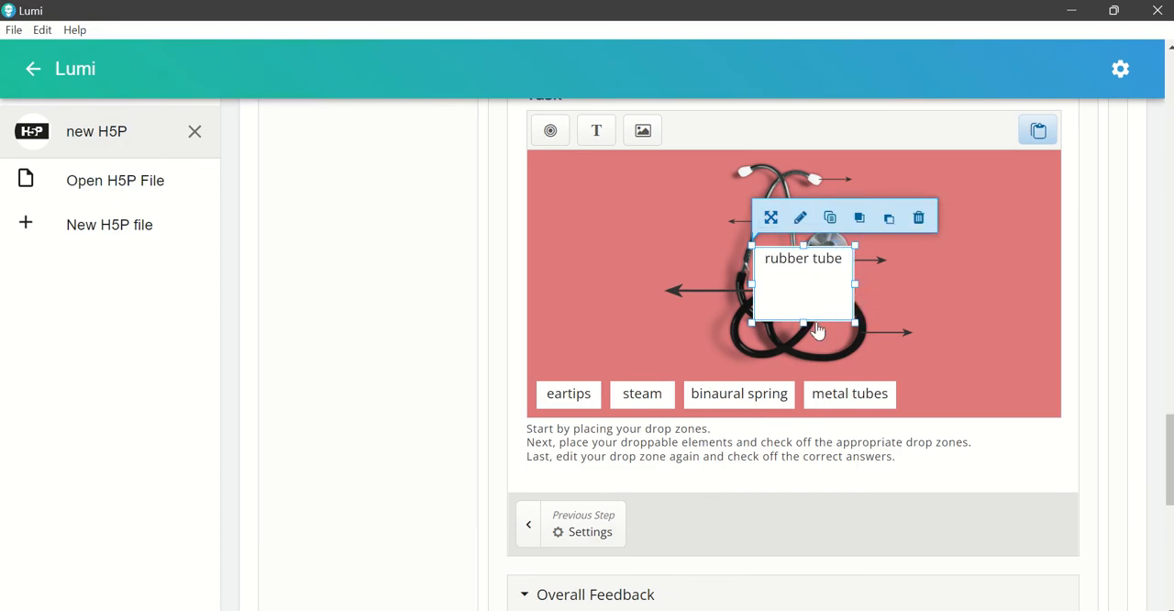
pyautogui.moveTo(805, 325); pyautogui.dragTo(951, 411)
pyautogui.click(616, 326)
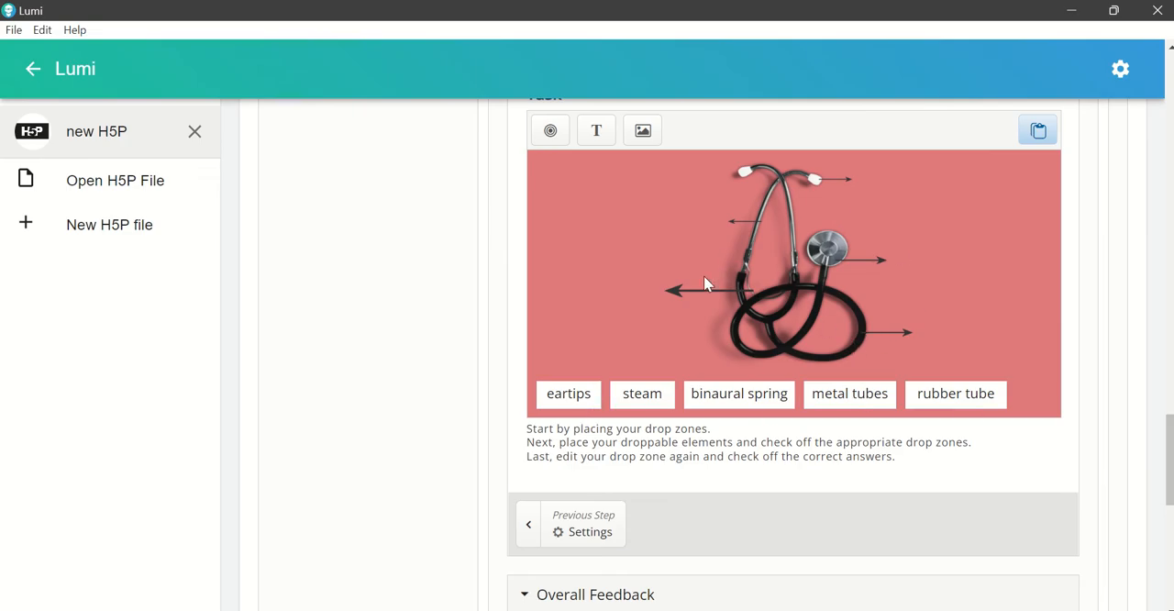
# Step: Add a text element reading "tube" with centred text to the drag and drop task
pyautogui.click(596, 133)
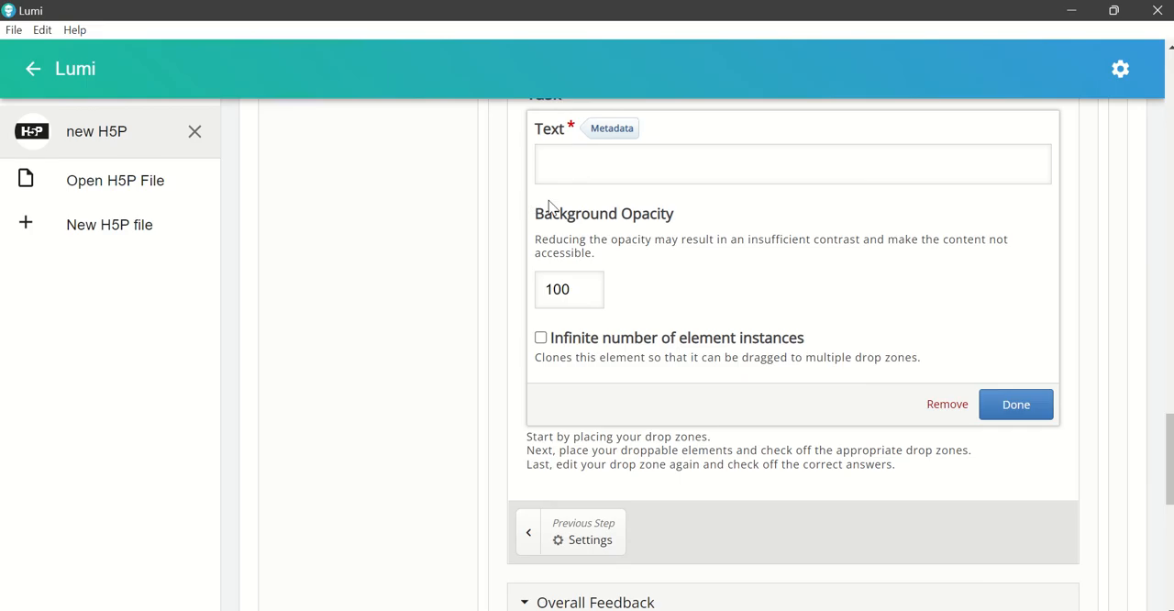
pyautogui.click(630, 178)
pyautogui.write('tube')
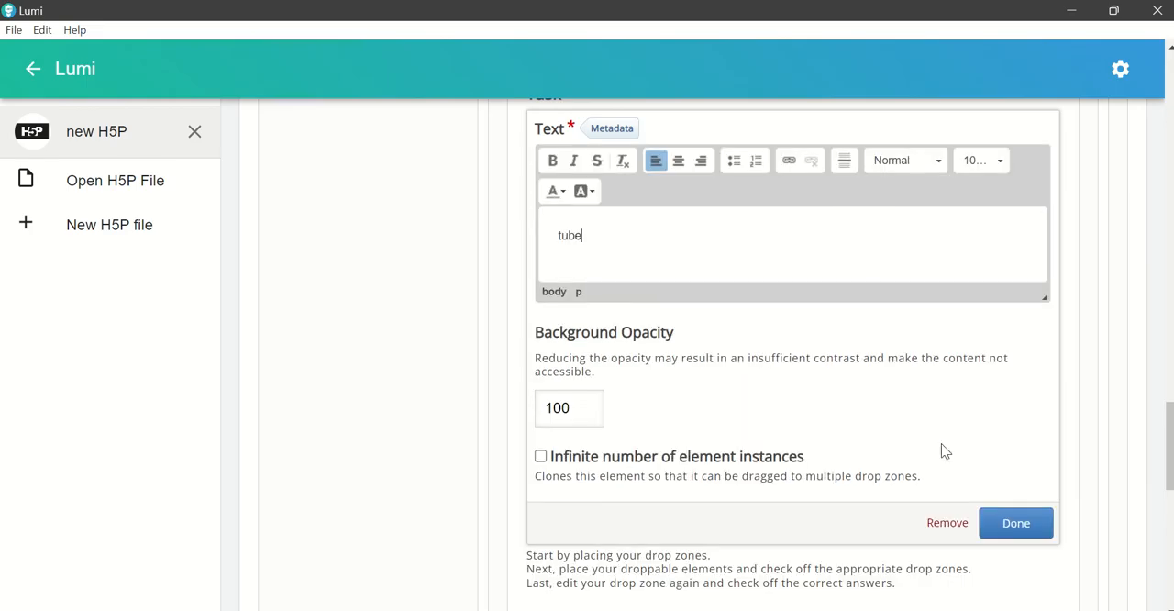
pyautogui.click(1005, 534)
pyautogui.click(786, 314)
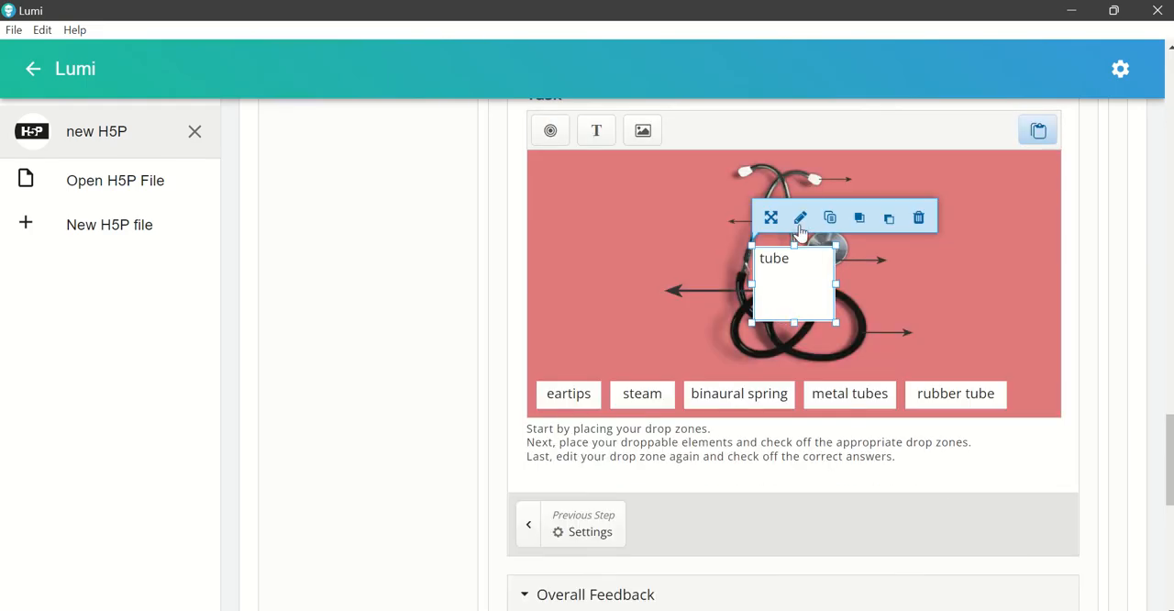
pyautogui.click(799, 216)
pyautogui.click(711, 180)
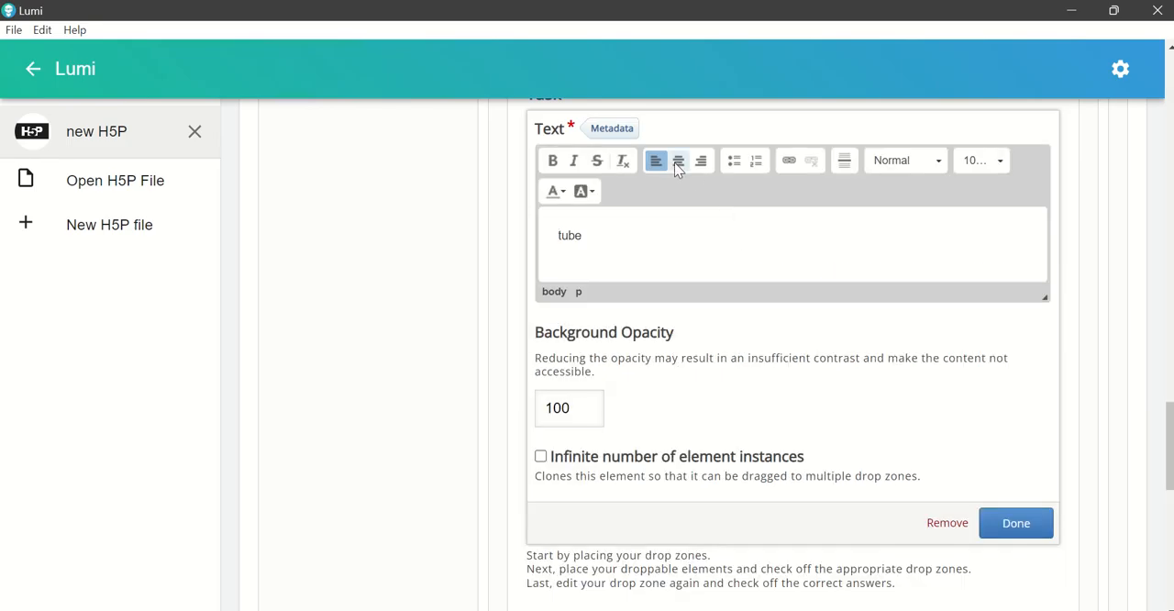
pyautogui.click(678, 161)
pyautogui.click(998, 519)
# Step: Shrink the "tube" label to the height of the other labels and place it at the right end of the row
pyautogui.click(811, 295)
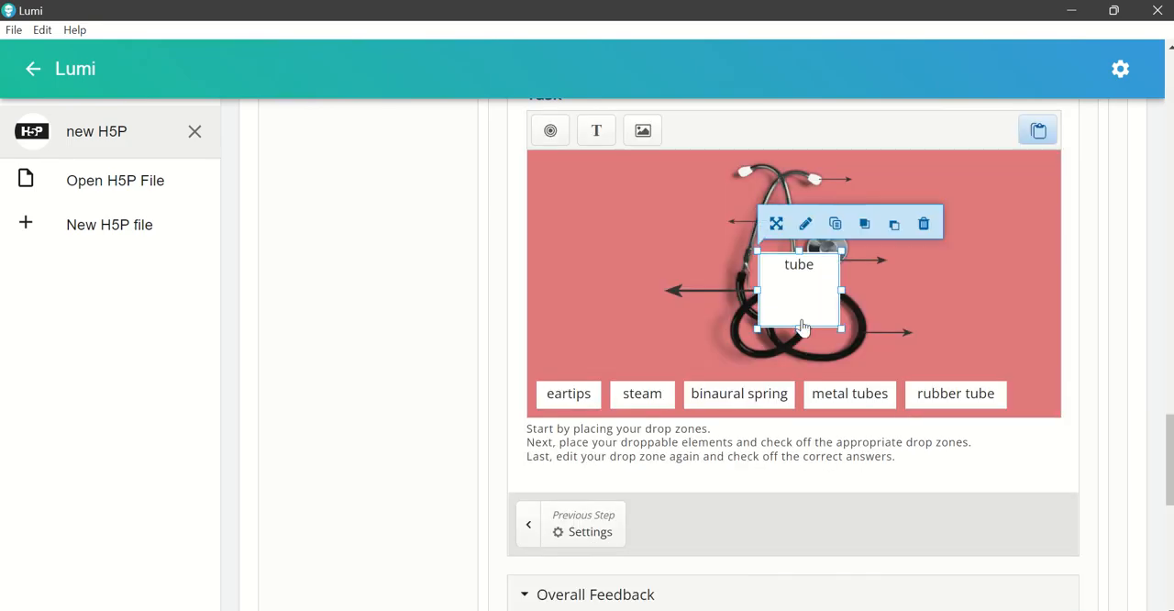
pyautogui.moveTo(800, 327); pyautogui.dragTo(1009, 404)
pyautogui.click(771, 298)
pyautogui.click(908, 395)
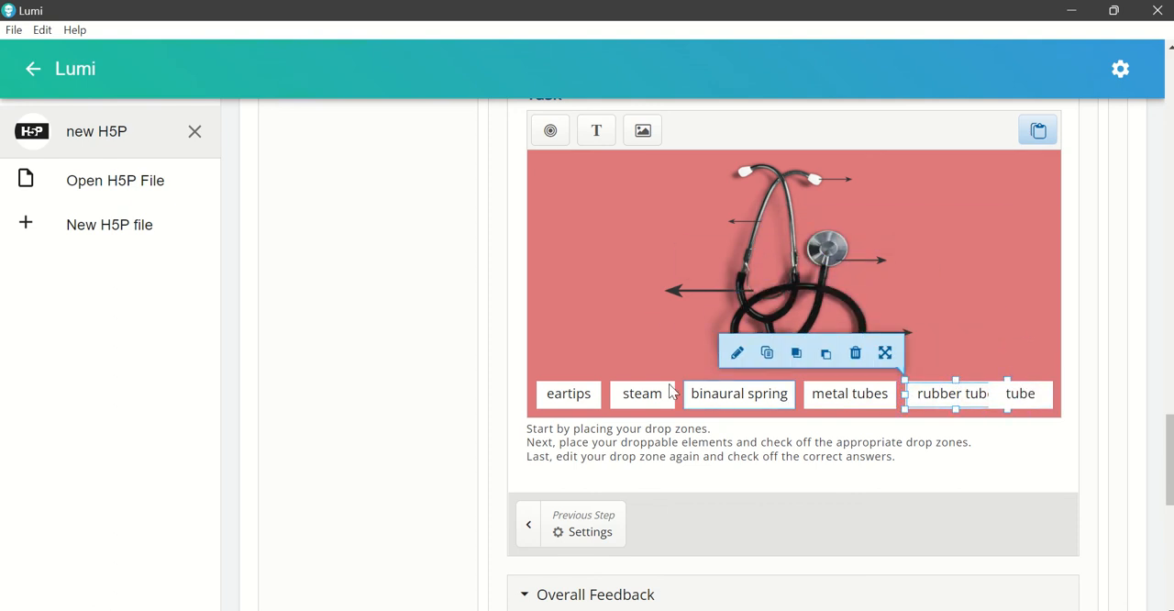
pyautogui.click(873, 401)
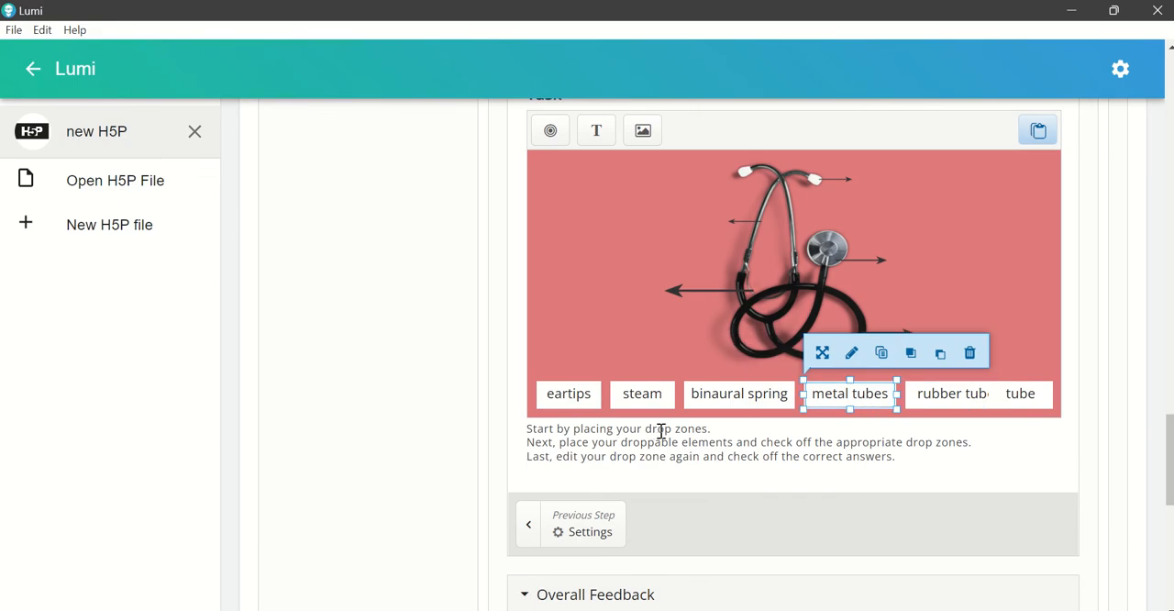
pyautogui.click(569, 396)
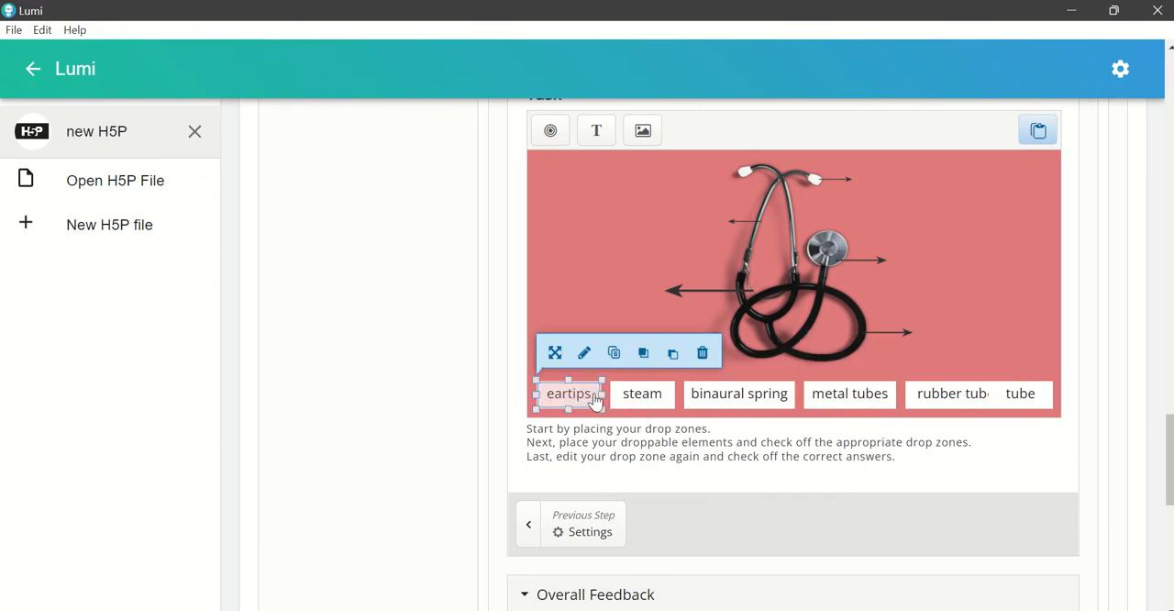
pyautogui.click(642, 397)
pyautogui.click(702, 398)
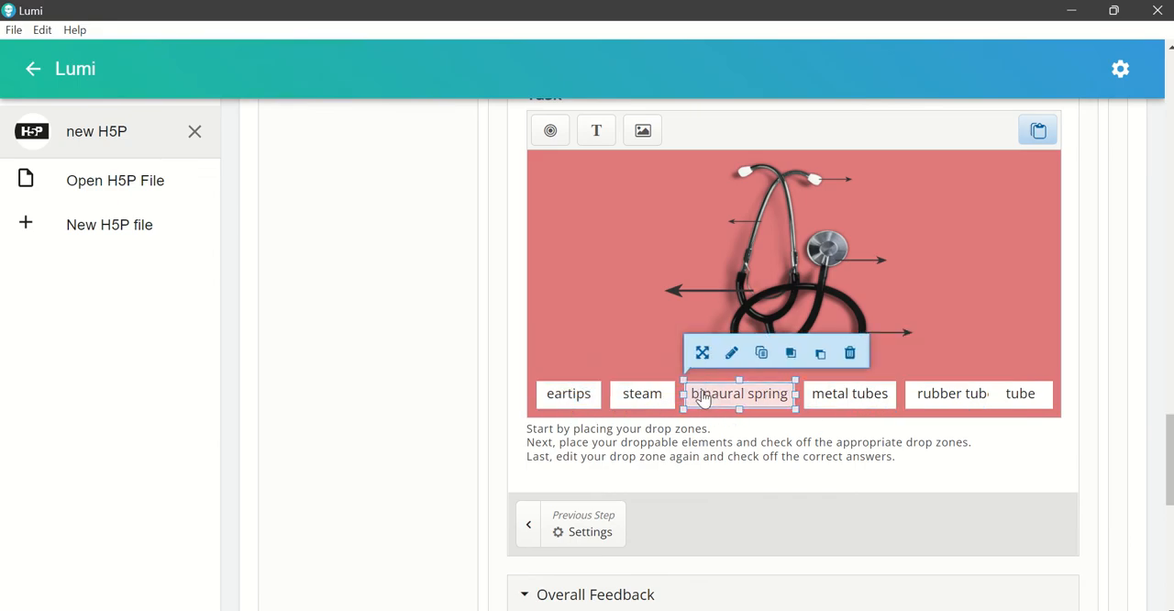
pyautogui.click(849, 394)
pyautogui.click(959, 395)
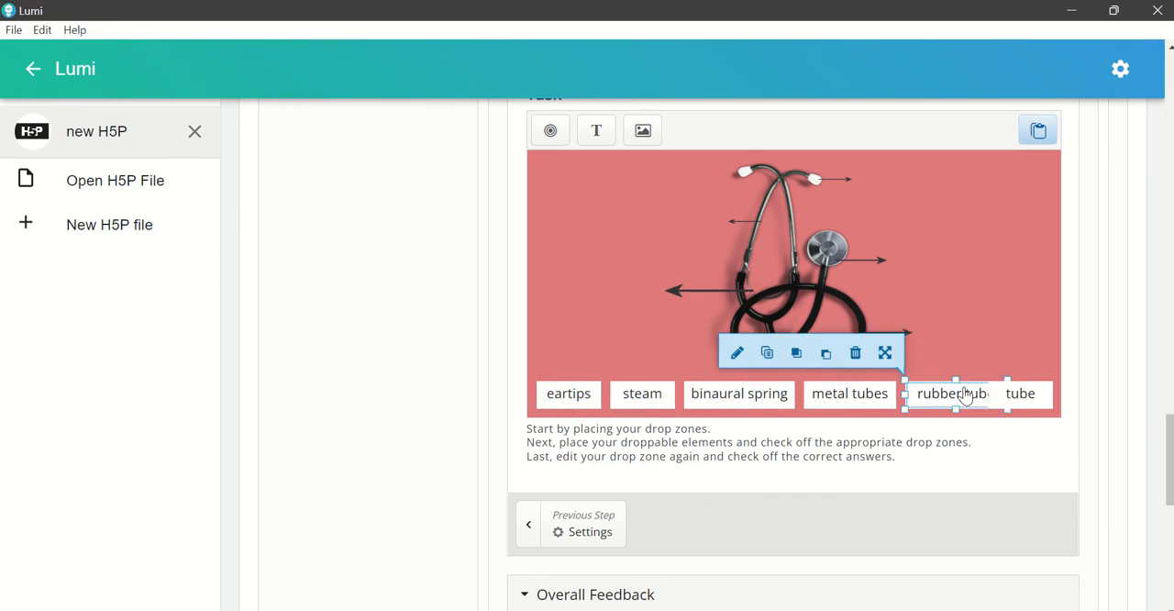
# Step: Narrow the "tube" label from its left side so it no longer overlaps the "rubber tube" label
pyautogui.click(1032, 395)
pyautogui.click(968, 397)
pyautogui.click(995, 395)
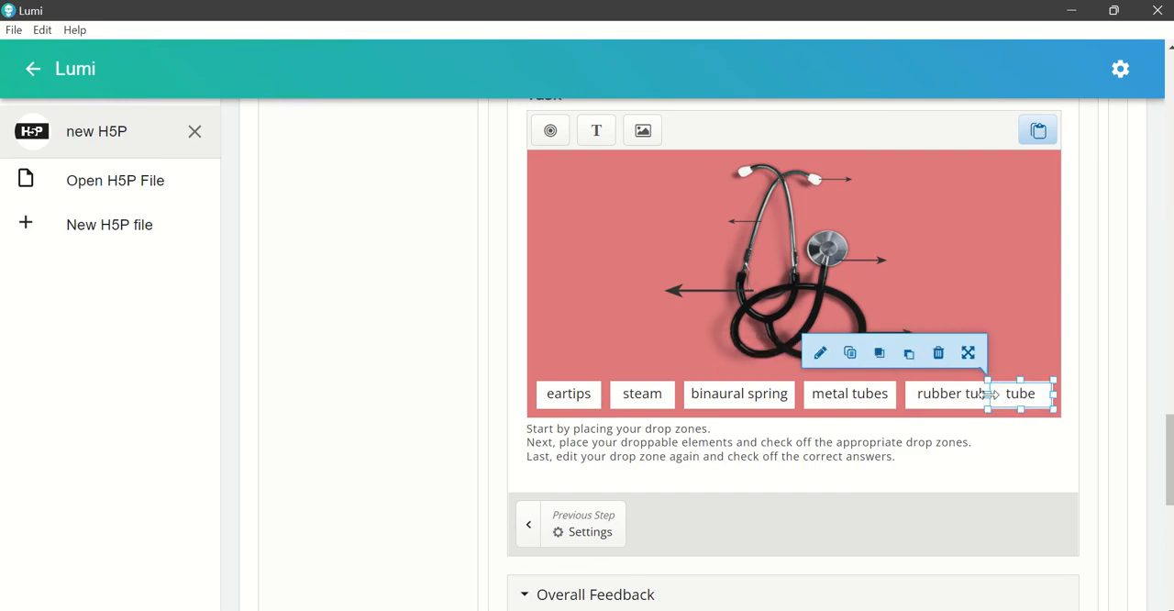
pyautogui.moveTo(991, 394)
pyautogui.mouseDown()
pyautogui.moveTo(1017, 396)
pyautogui.moveTo(999, 401)
pyautogui.mouseUp()
pyautogui.click(944, 270)
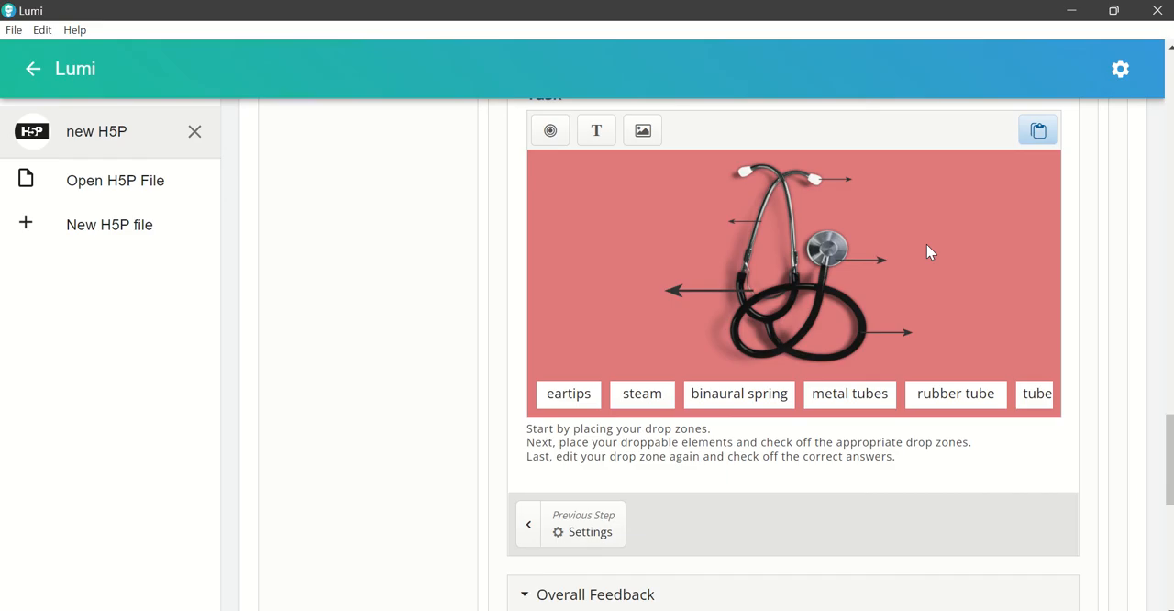
pyautogui.click(562, 410)
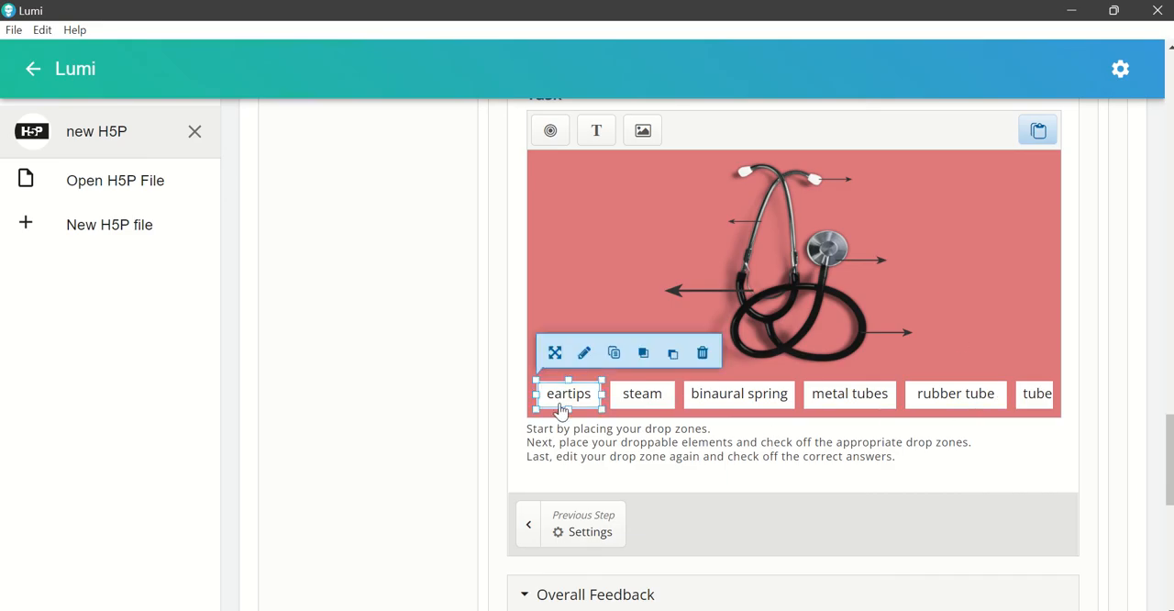
pyautogui.click(555, 354)
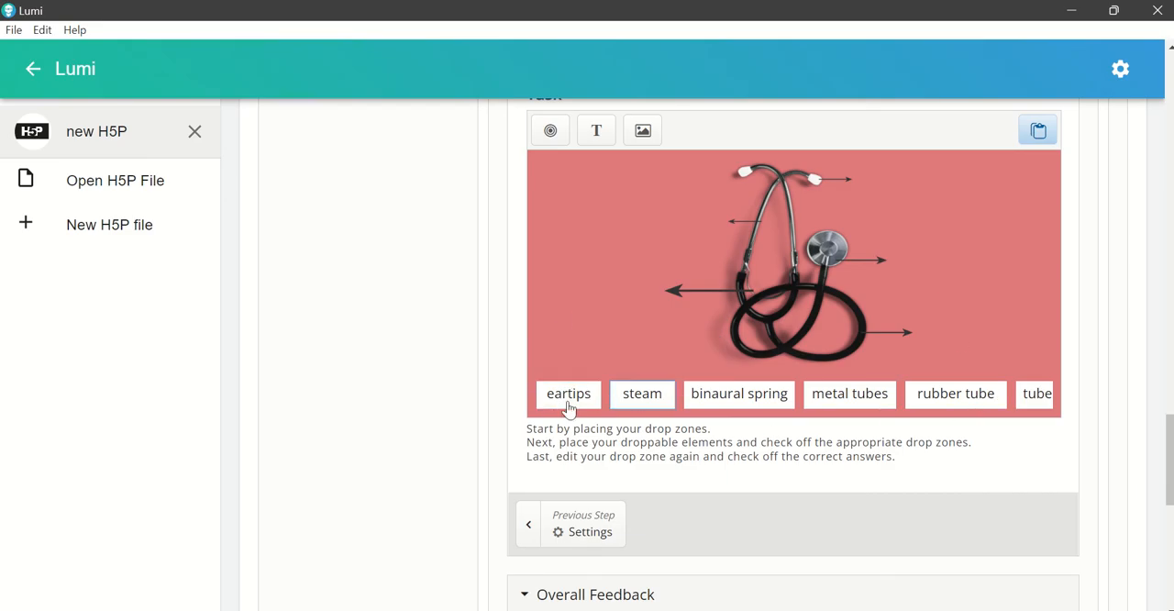
# Step: Add a drop zone labelled "1" to the drag and drop task
pyautogui.scroll(1, 867, 394)
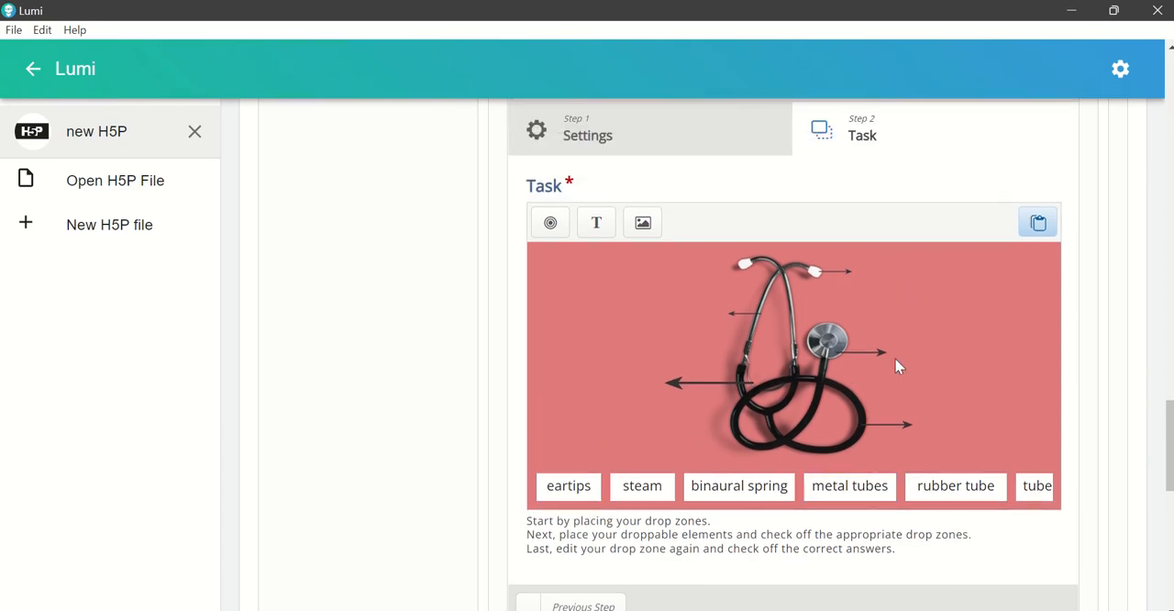
pyautogui.click(550, 224)
pyautogui.click(587, 251)
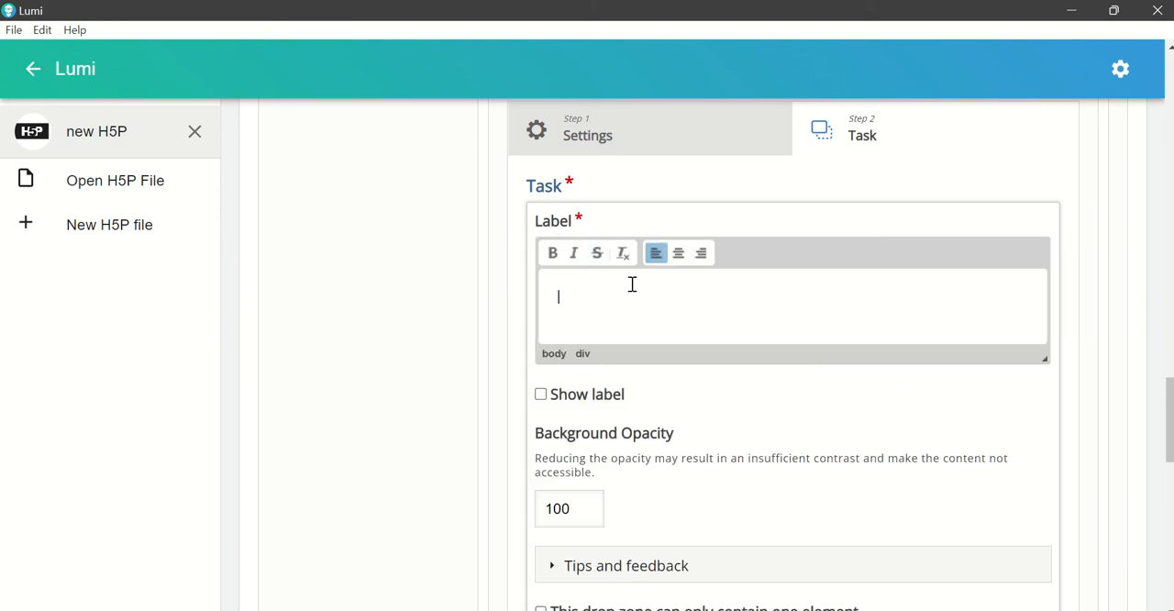
pyautogui.write('1')
pyautogui.scroll(-2, 972, 475)
pyautogui.click(1016, 551)
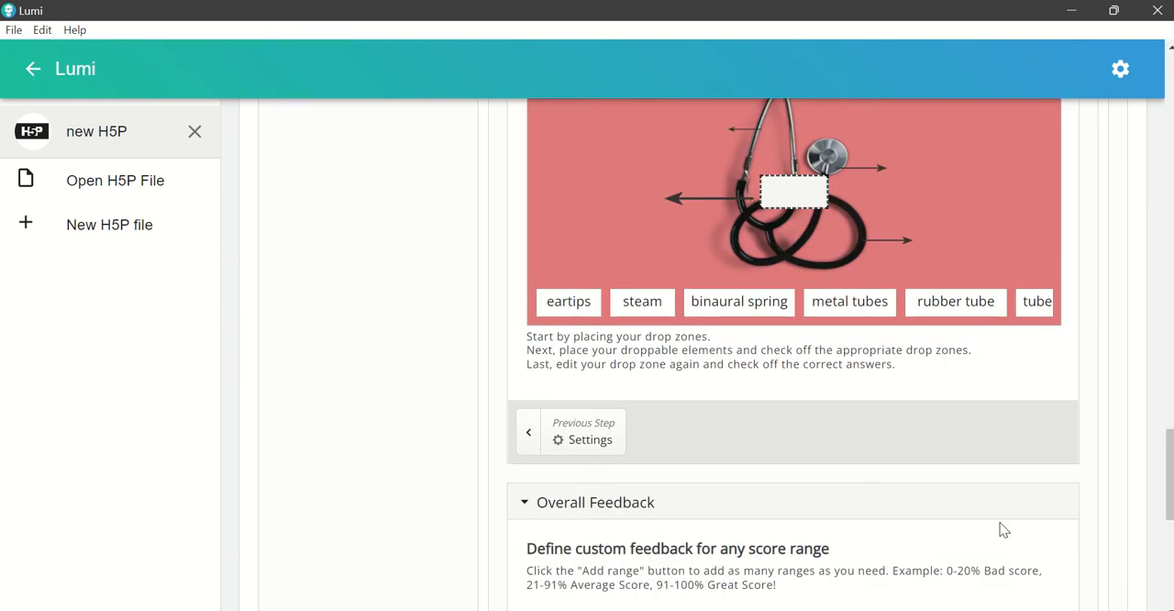
# Step: Place drop zone 1 beside the eartip arrow, widen it slightly, and set its background opacity to 0
pyautogui.scroll(2, 872, 382)
pyautogui.moveTo(812, 386); pyautogui.dragTo(943, 268)
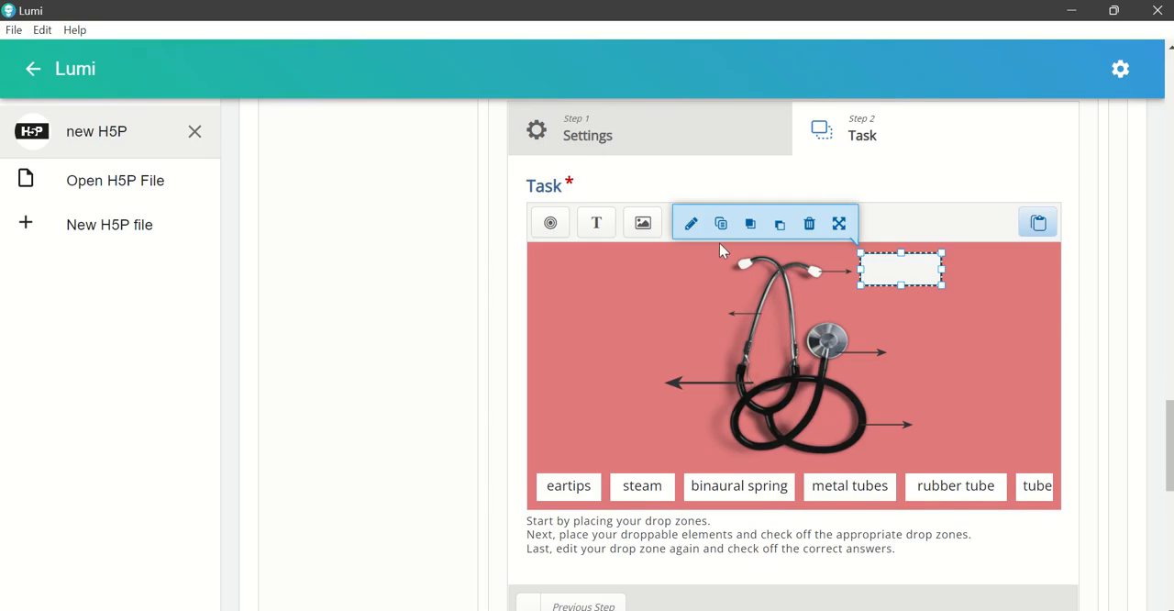
pyautogui.click(692, 225)
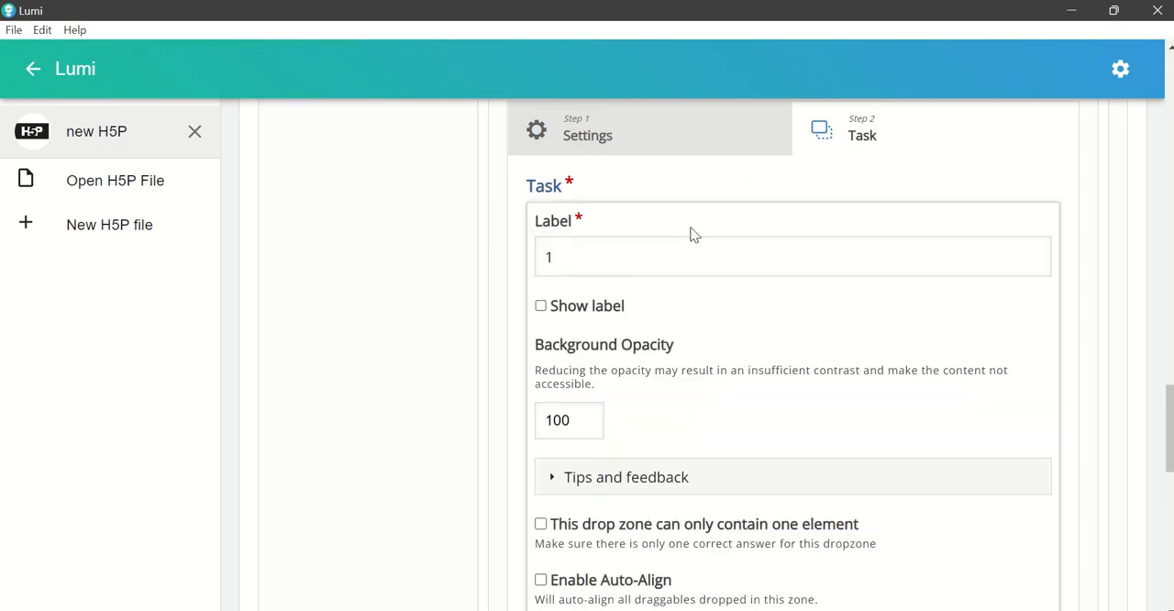
pyautogui.scroll(-1, 654, 420)
pyautogui.click(591, 337)
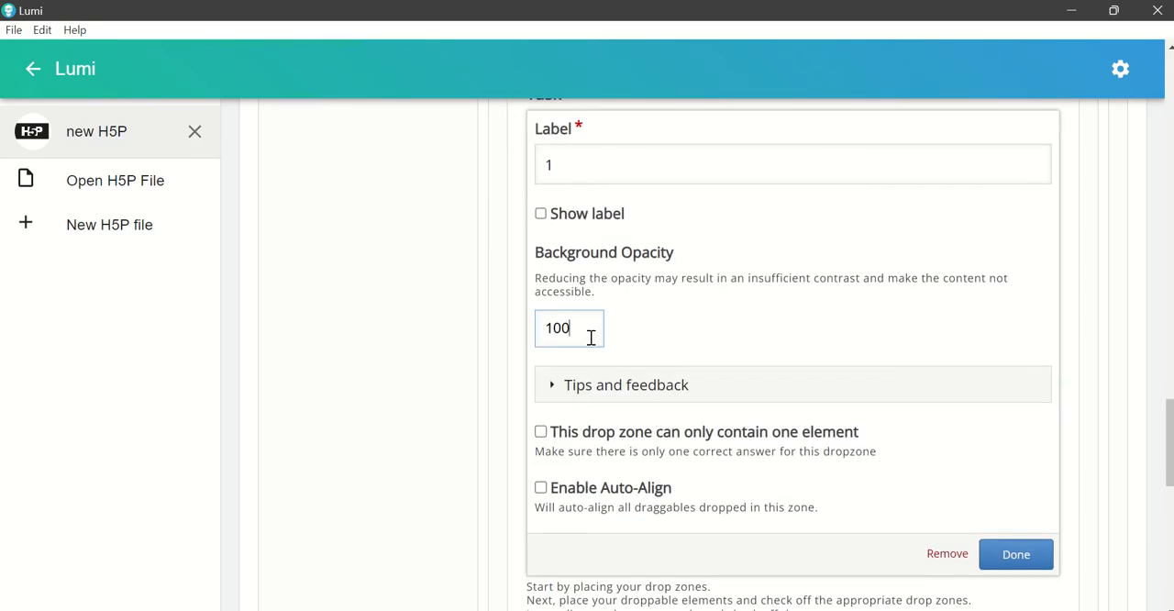
pyautogui.moveTo(591, 336); pyautogui.dragTo(470, 346)
pyautogui.write('0')
pyautogui.click(1009, 555)
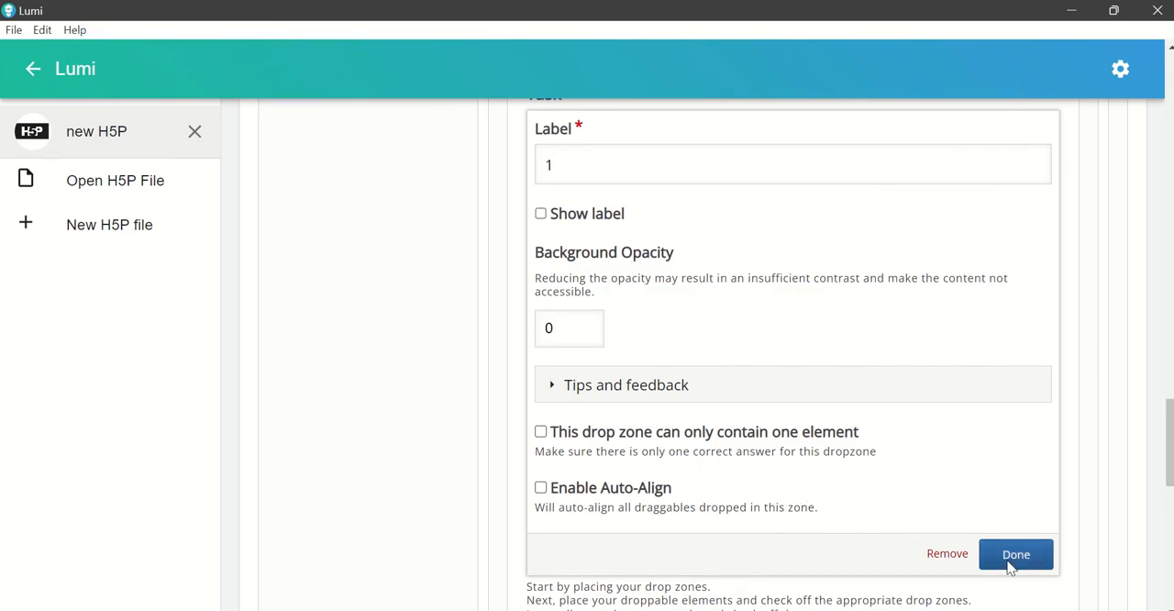
# Step: Add a drop zone labelled "2" to the drag and drop task
pyautogui.scroll(2, 954, 267)
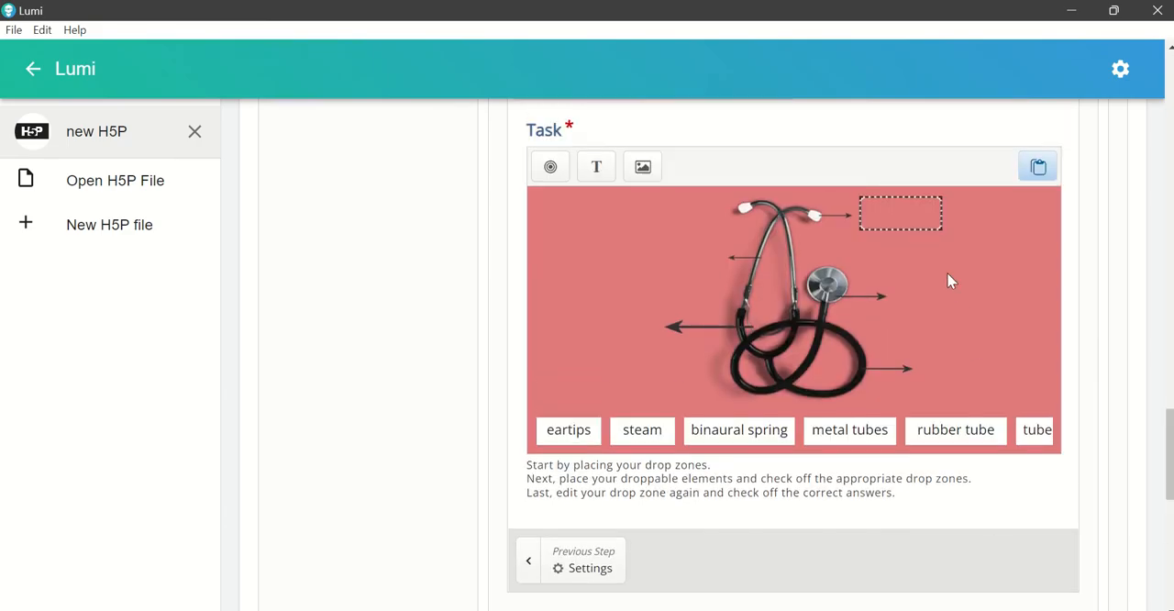
pyautogui.click(552, 223)
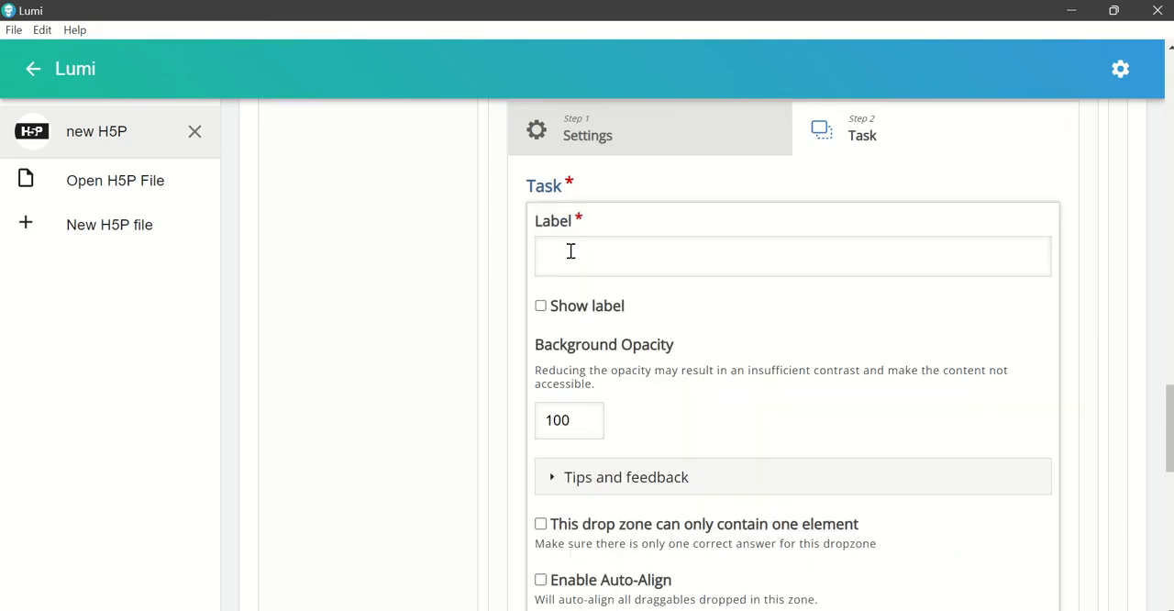
pyautogui.click(572, 252)
pyautogui.write('2')
pyautogui.scroll(-5, 990, 523)
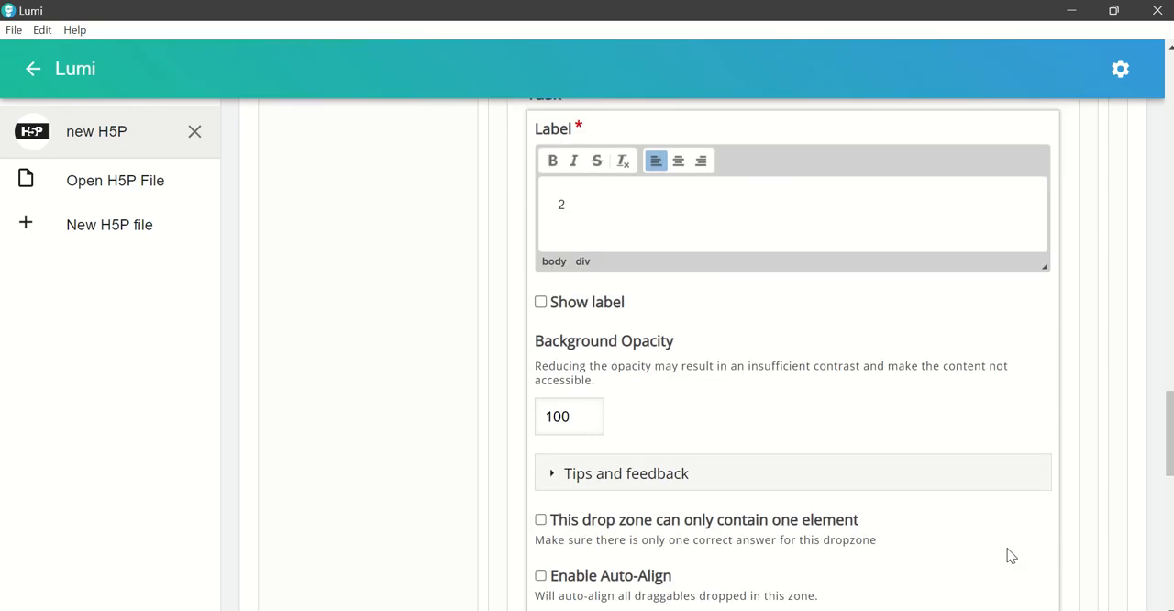
pyautogui.click(1013, 465)
# Step: Place drop zone 2 beside the chest piece arrow, widen it, and set its background opacity to 0
pyautogui.scroll(3, 918, 431)
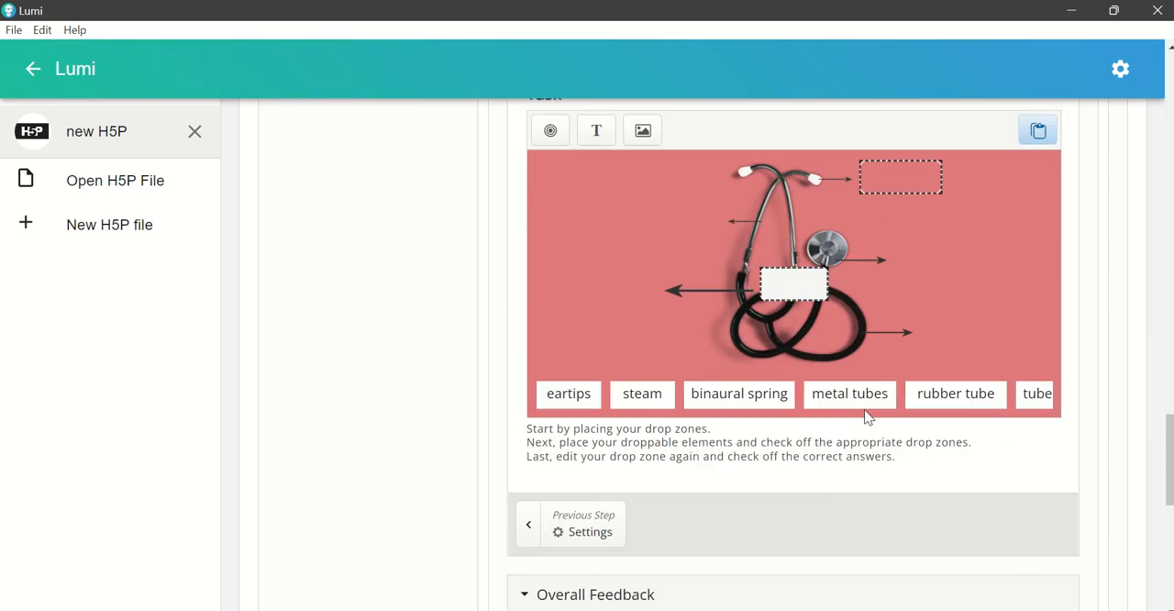
pyautogui.moveTo(810, 373); pyautogui.dragTo(996, 362)
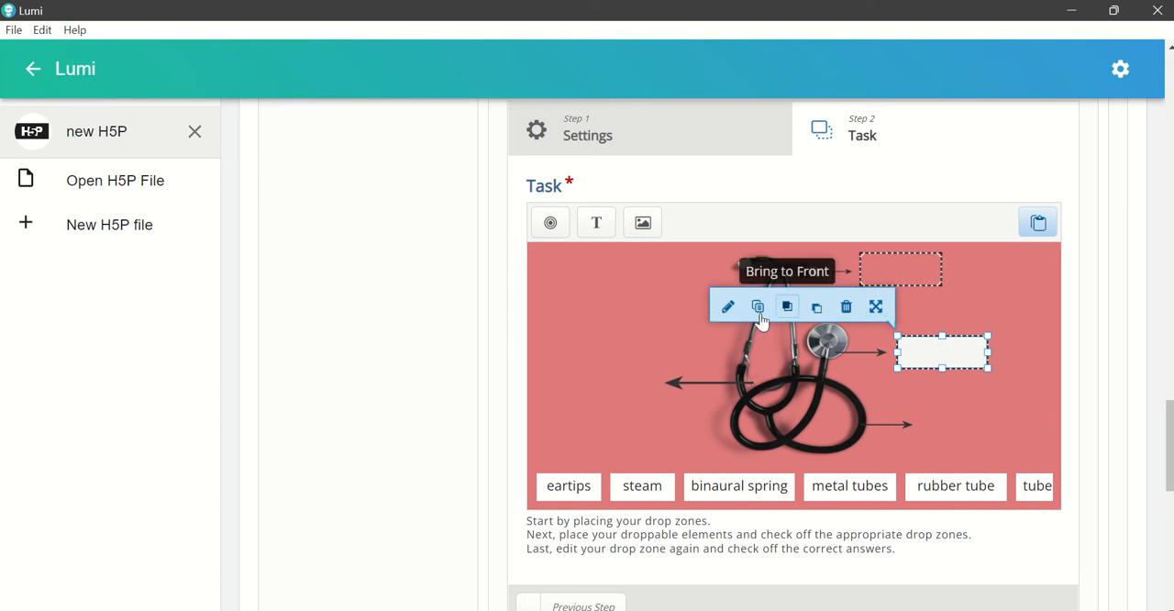
pyautogui.click(731, 305)
pyautogui.click(592, 427)
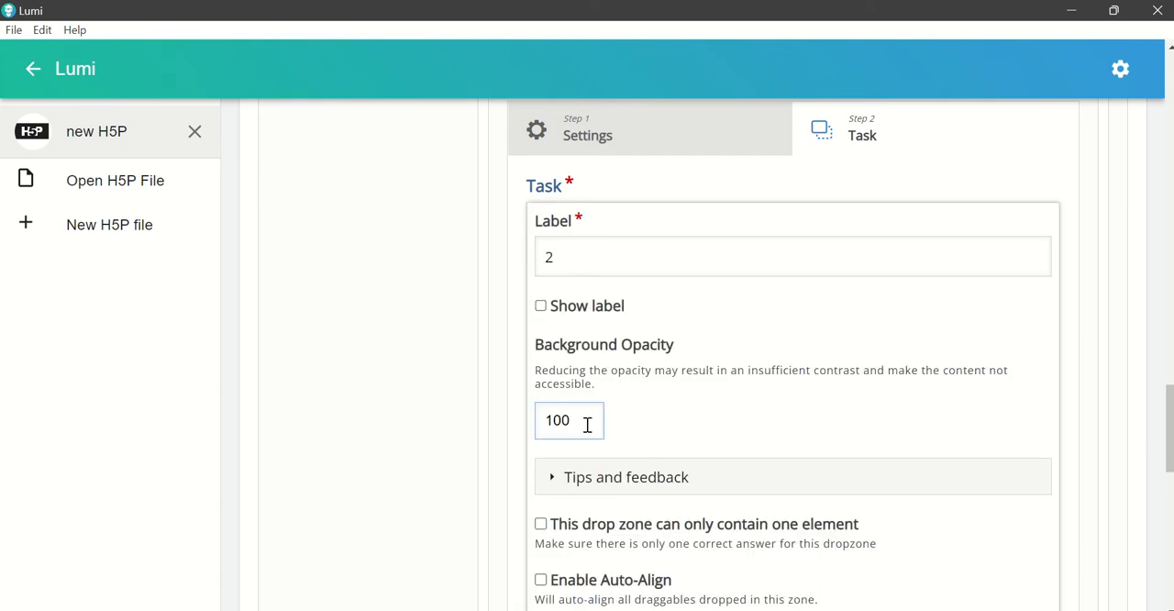
pyautogui.moveTo(588, 425); pyautogui.dragTo(494, 428)
pyautogui.write('0')
pyautogui.scroll(-2, 978, 506)
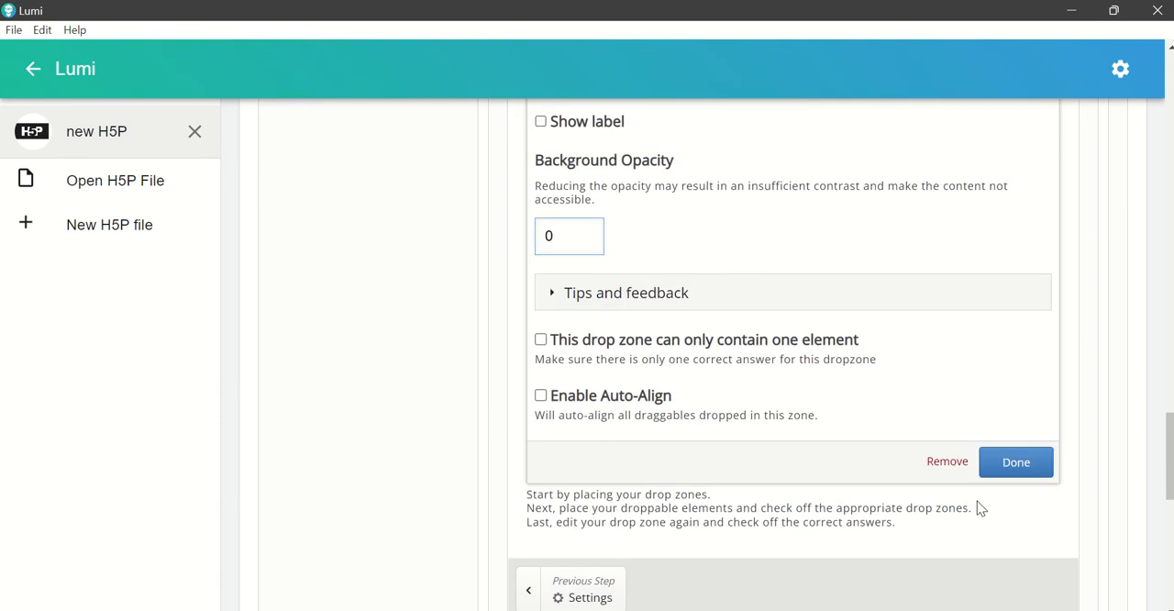
pyautogui.click(1017, 464)
# Step: Add a drop zone labelled "3" with background opacity 0, then widen and place it beside the arrow from the coiled black tube
pyautogui.scroll(2, 943, 449)
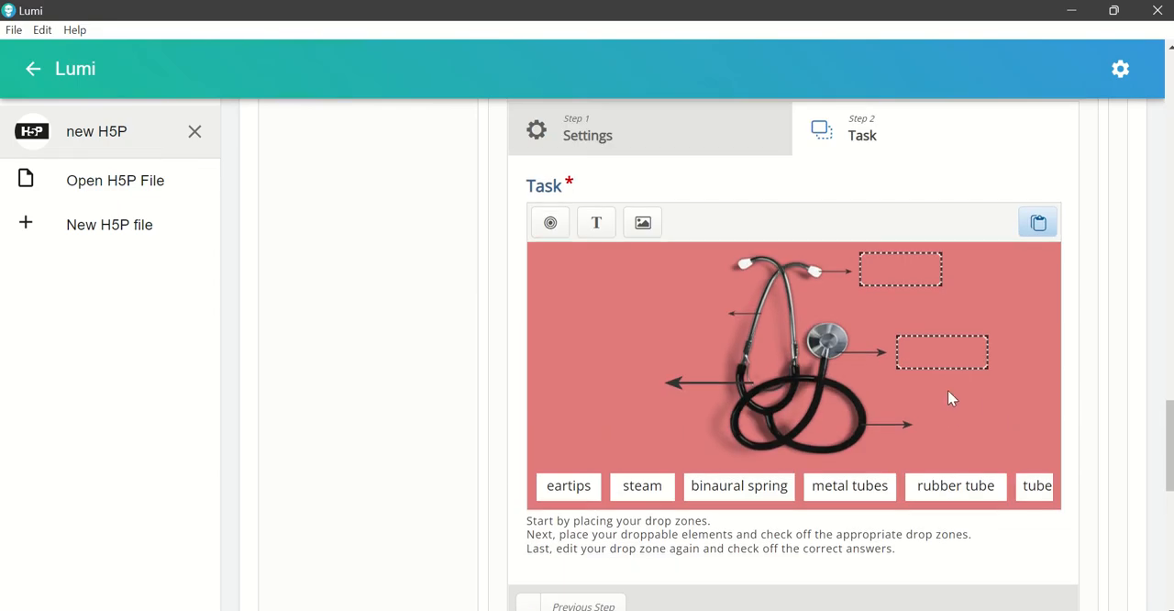
pyautogui.click(551, 223)
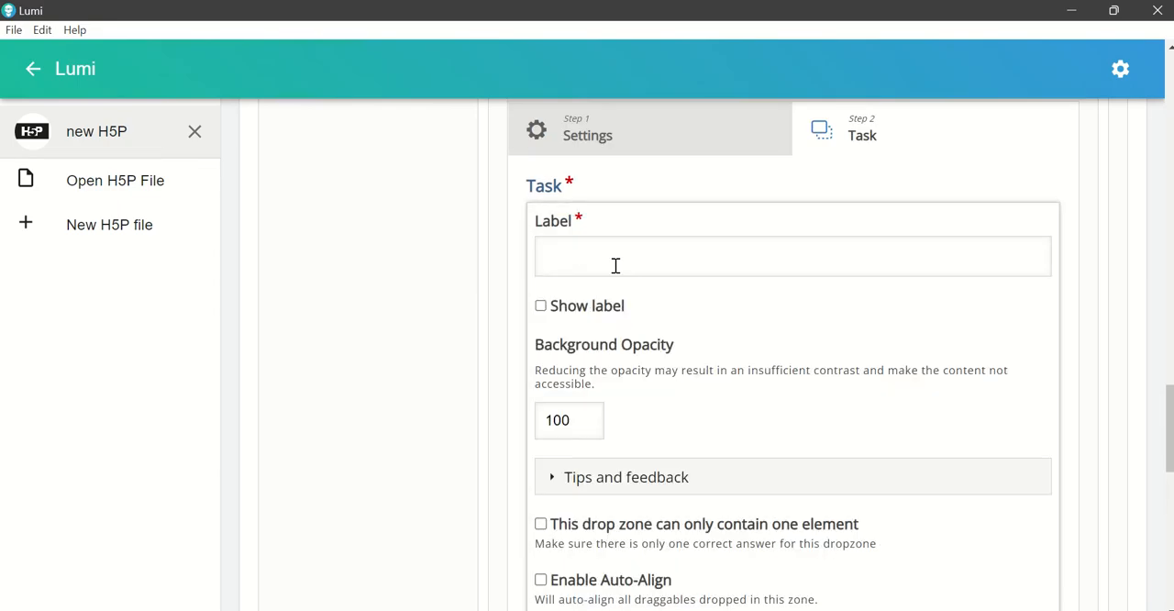
pyautogui.click(615, 265)
pyautogui.write('3')
pyautogui.scroll(-1, 807, 456)
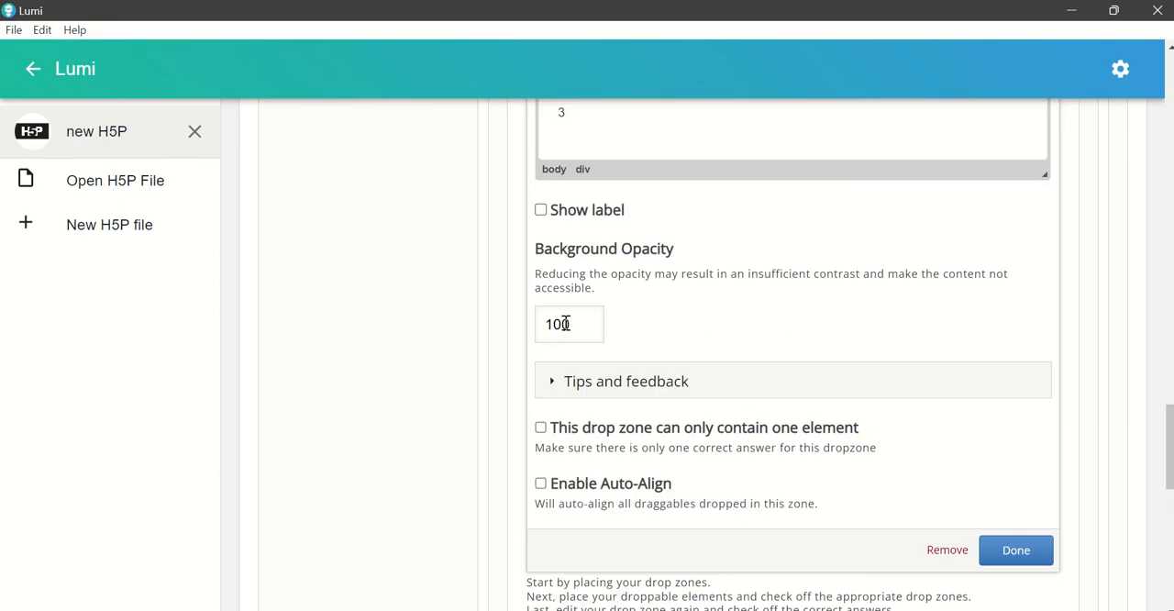
pyautogui.moveTo(577, 325); pyautogui.dragTo(502, 343)
pyautogui.write('0')
pyautogui.click(1014, 556)
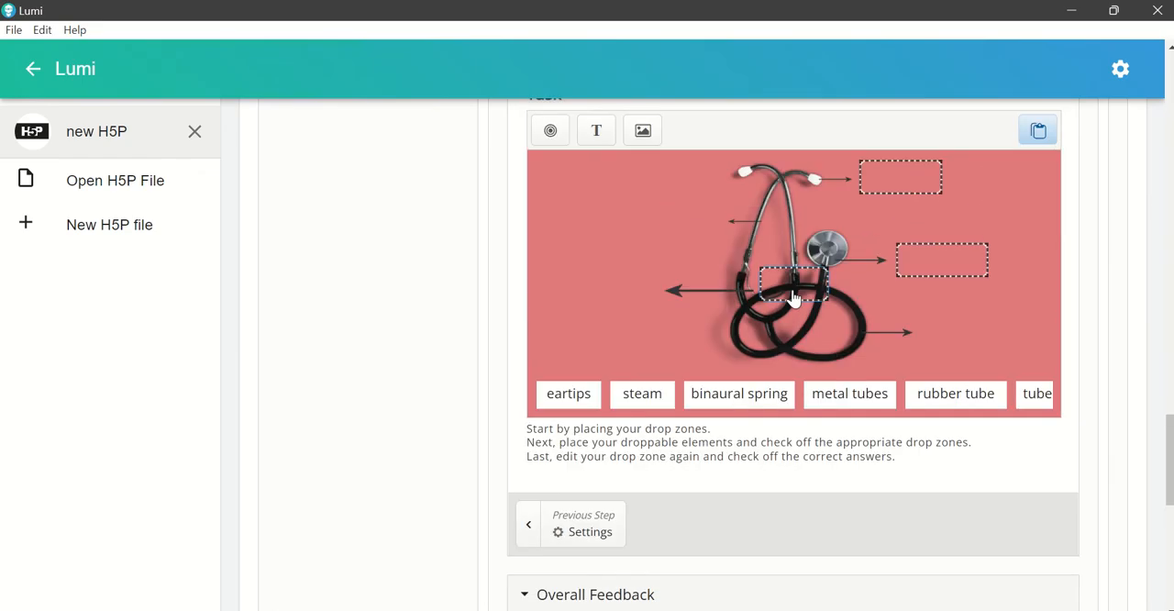
pyautogui.moveTo(789, 297); pyautogui.dragTo(1020, 341)
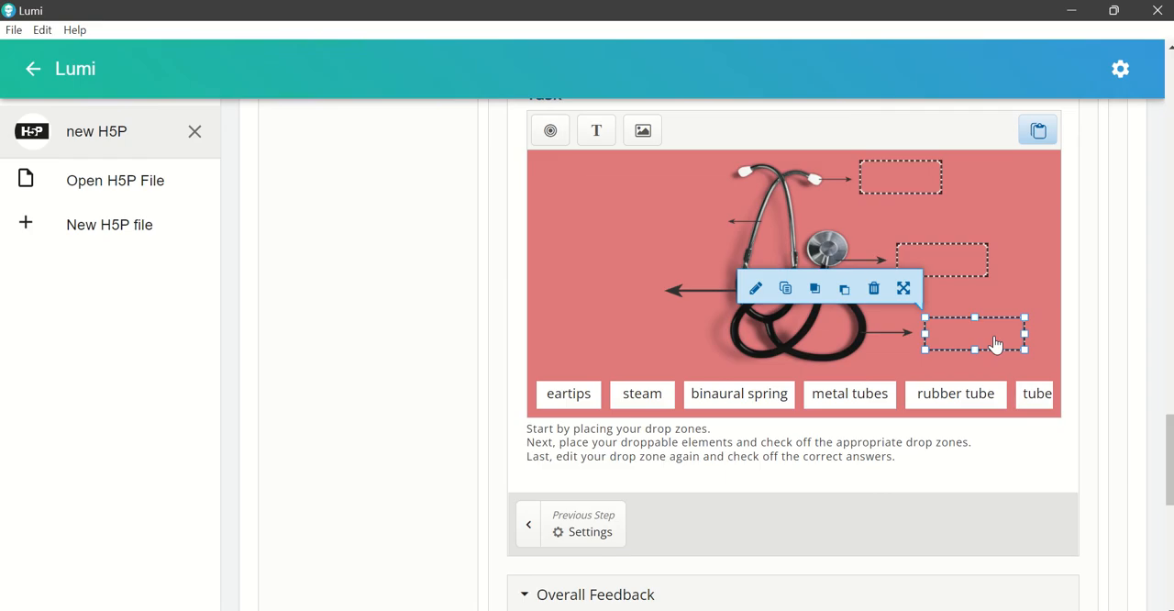
# Step: Add a drop zone labelled "4" with background opacity 0, then widen and place it beside the upper left-pointing arrow
pyautogui.click(551, 132)
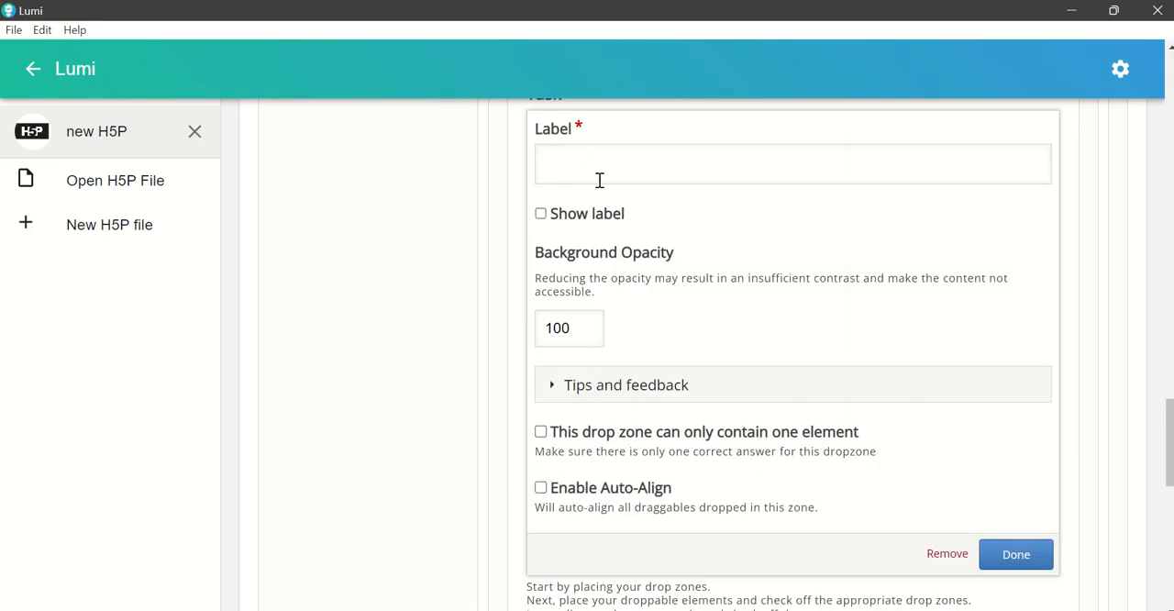
pyautogui.click(601, 177)
pyautogui.write('4')
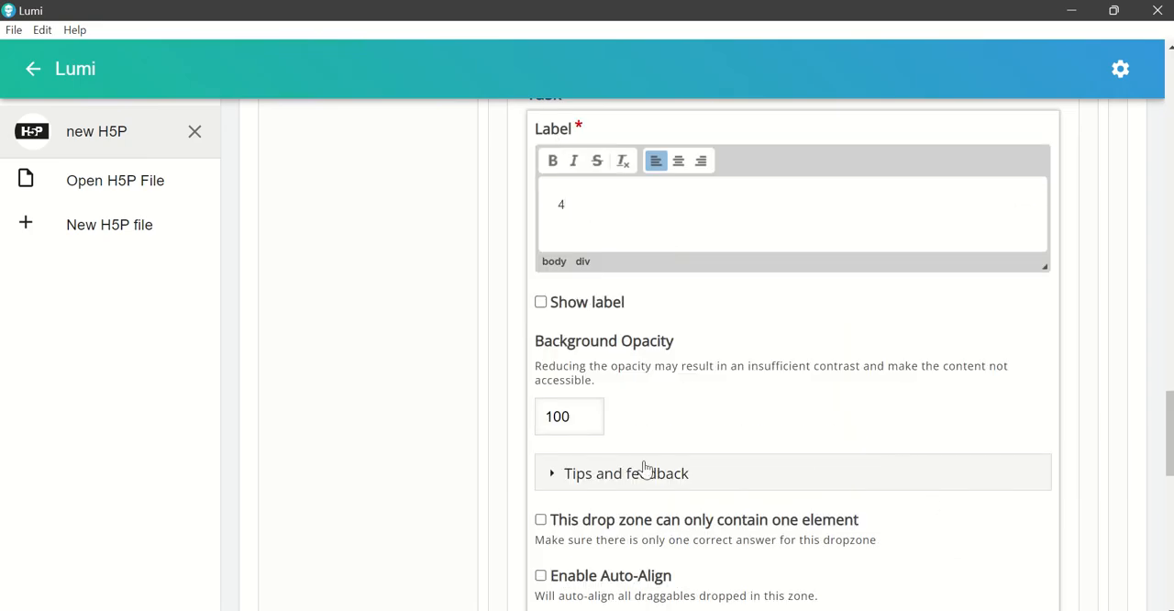
pyautogui.moveTo(588, 422); pyautogui.dragTo(475, 420)
pyautogui.write('0')
pyautogui.scroll(-1, 928, 479)
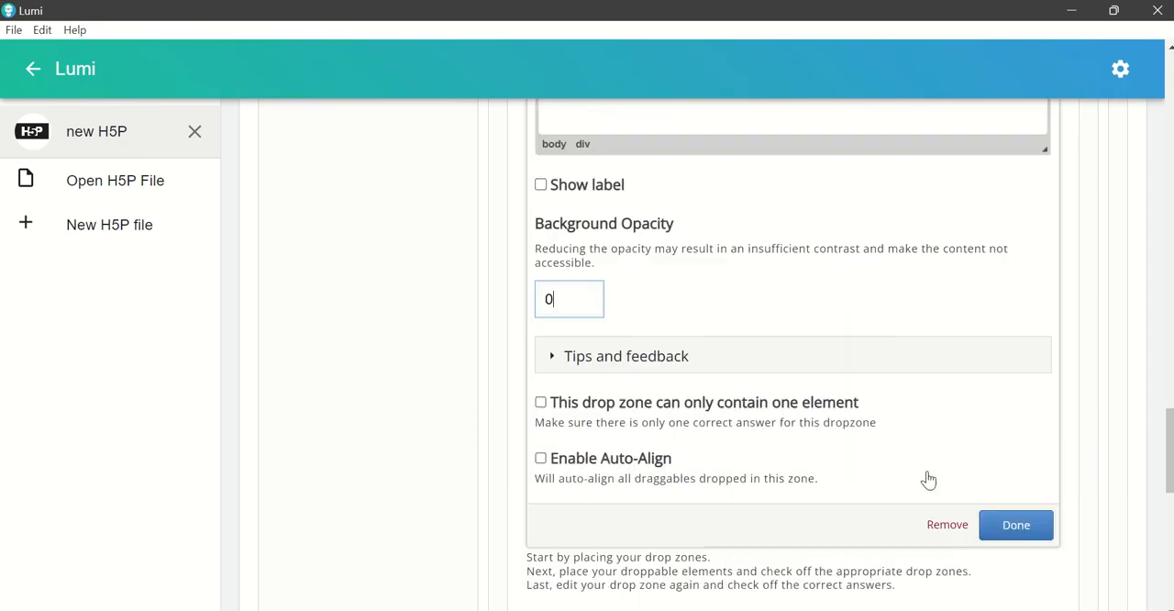
pyautogui.click(1015, 471)
pyautogui.scroll(3, 878, 487)
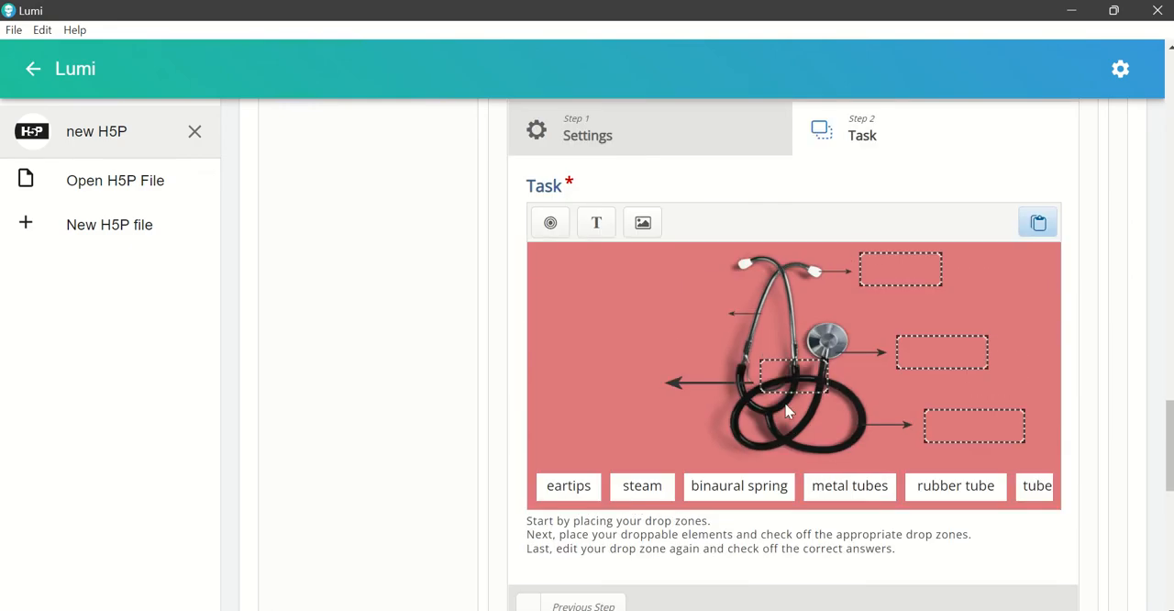
pyautogui.moveTo(787, 381); pyautogui.dragTo(629, 318)
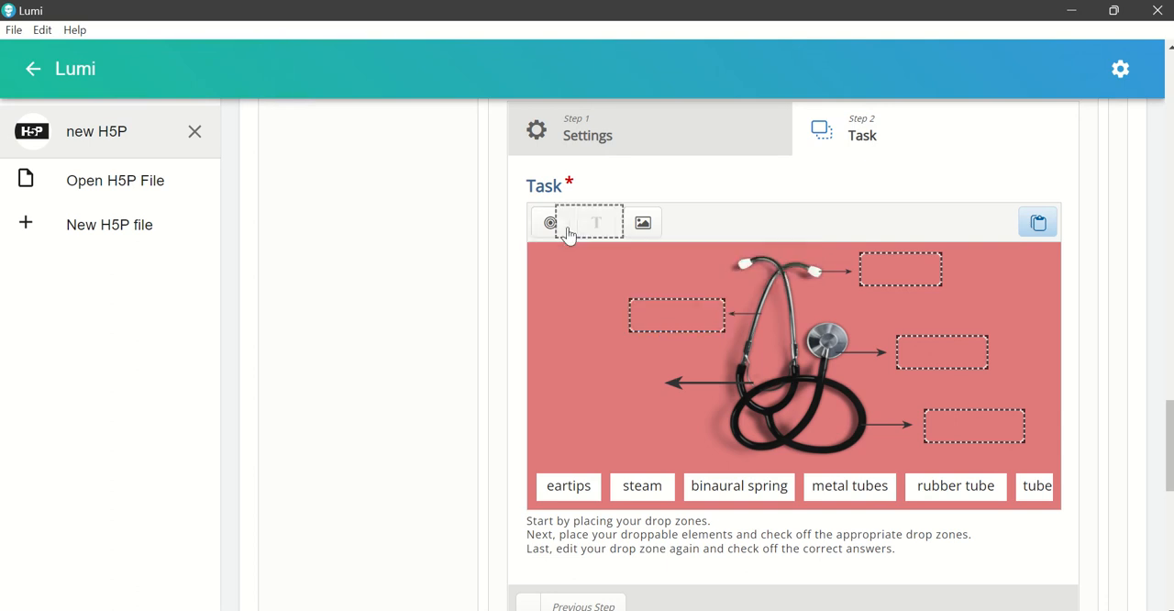
# Step: Add a drop zone labelled "5" with background opacity 0
pyautogui.click(563, 231)
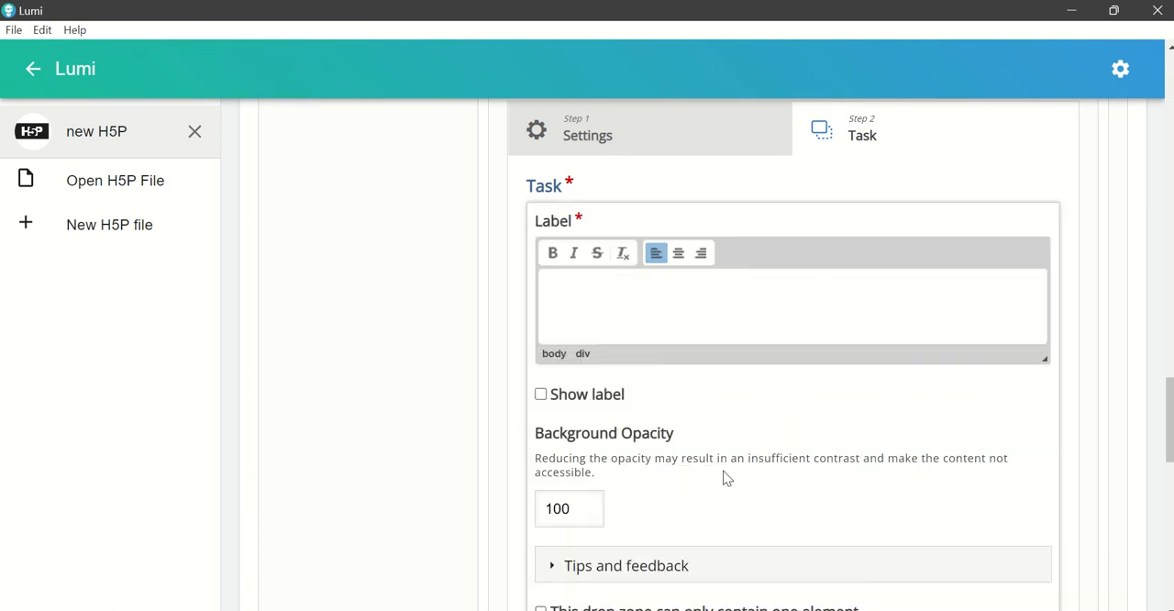
pyautogui.write('5')
pyautogui.moveTo(578, 513); pyautogui.dragTo(503, 511)
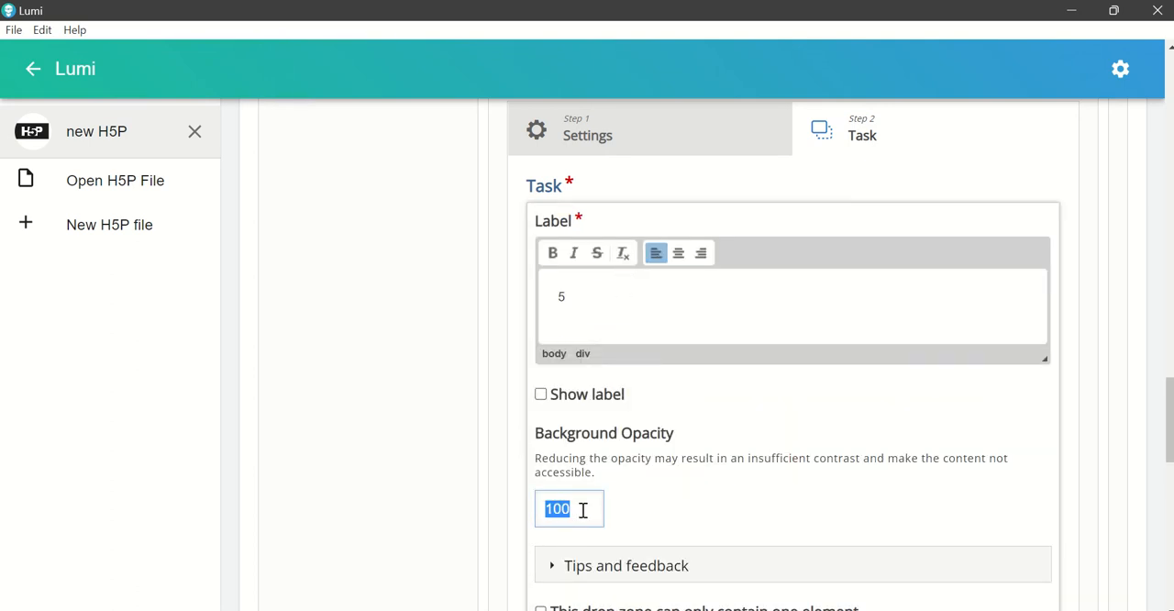
pyautogui.write('0')
pyautogui.scroll(-2, 917, 486)
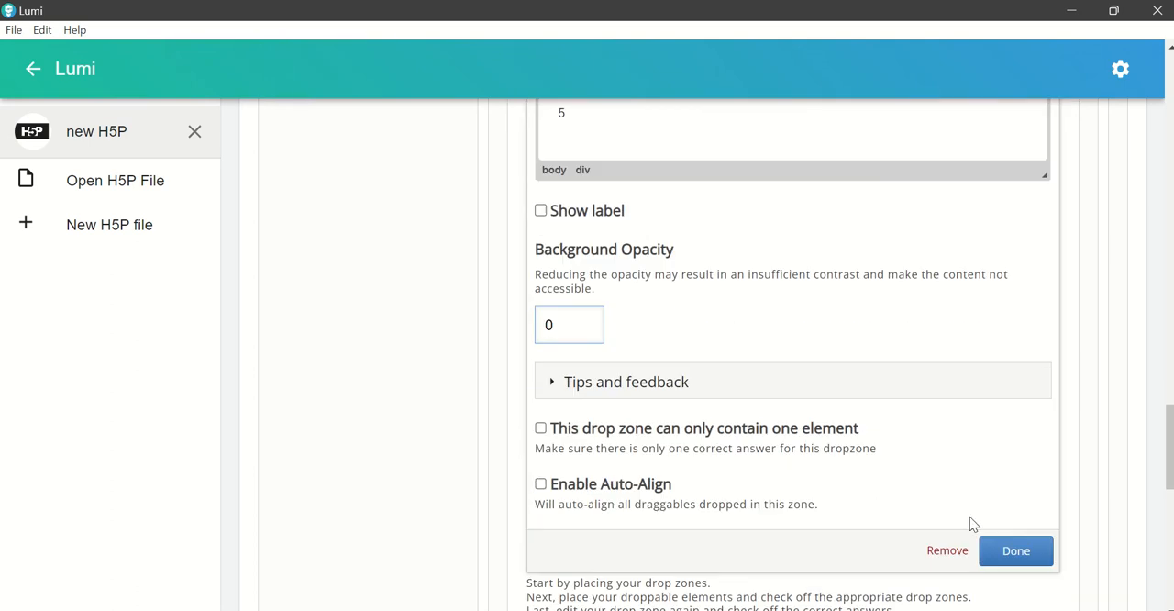
pyautogui.click(992, 560)
# Step: Place drop zone 5 at the tip of the large left-pointing arrow and make it wider and shorter
pyautogui.scroll(3, 878, 503)
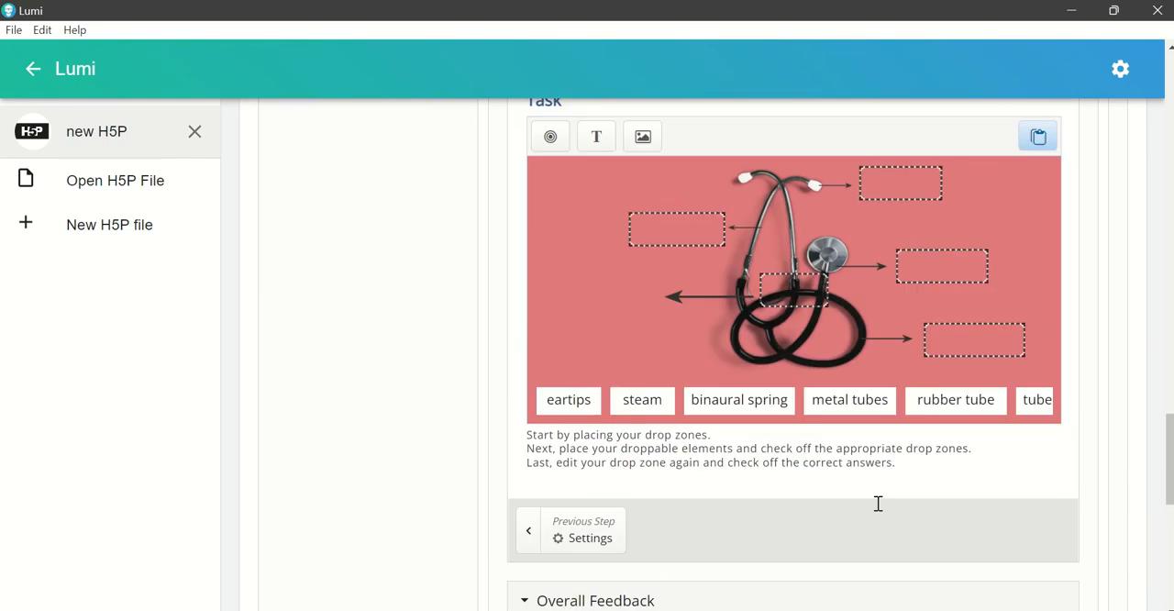
pyautogui.click(794, 378)
pyautogui.moveTo(795, 378); pyautogui.dragTo(632, 390)
pyautogui.click(646, 420)
pyautogui.click(671, 427)
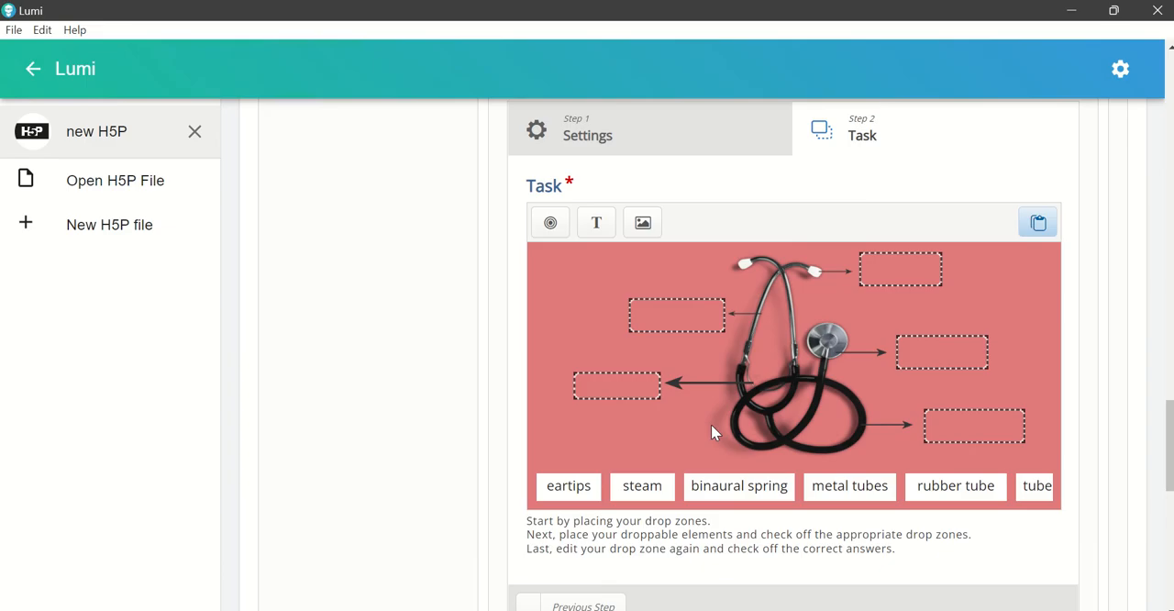
# Step: Expand the drag and drop task's behavioural settings and review the options
pyautogui.scroll(-7, 759, 399)
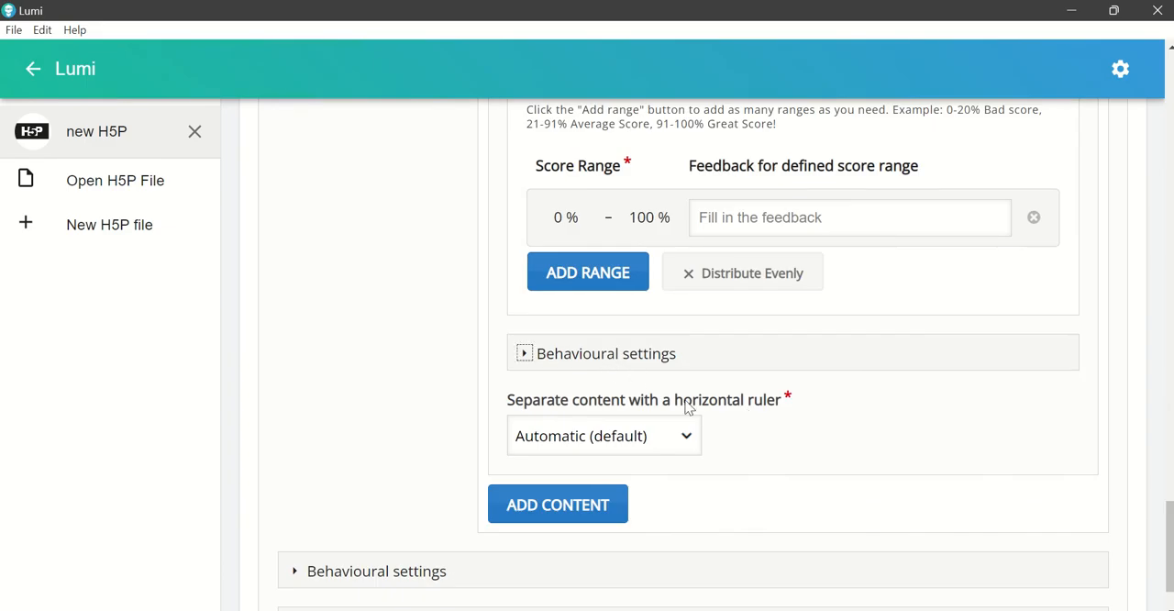
pyautogui.click(524, 353)
pyautogui.scroll(-5, 751, 441)
pyautogui.scroll(8, 744, 446)
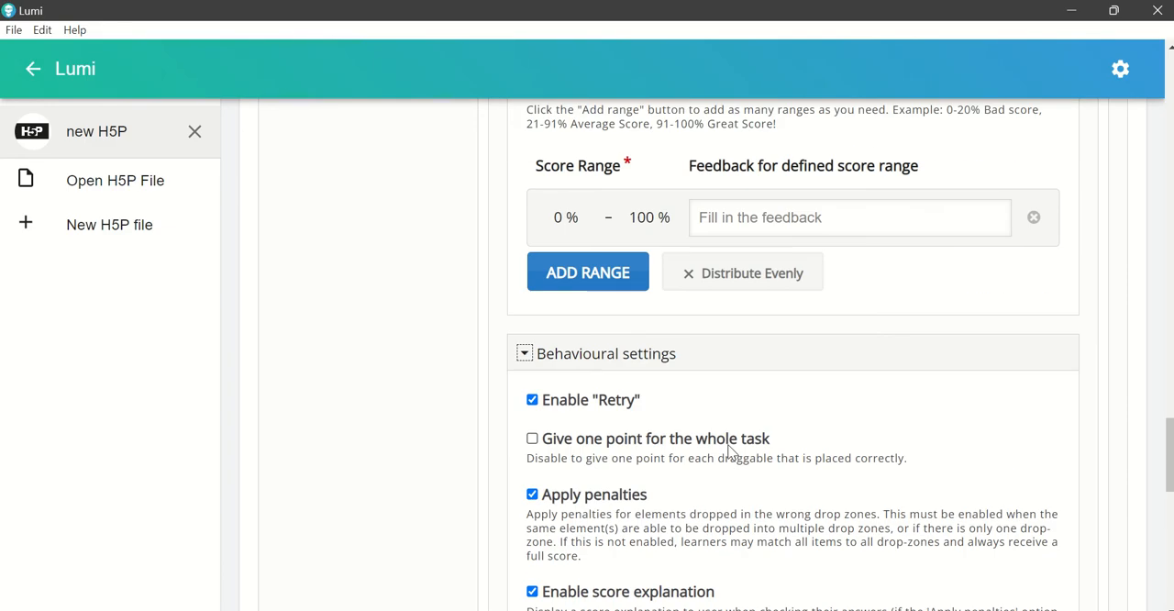
# Step: Allow the "eartips" label to be dropped in all five drop zones
pyautogui.scroll(3, 721, 444)
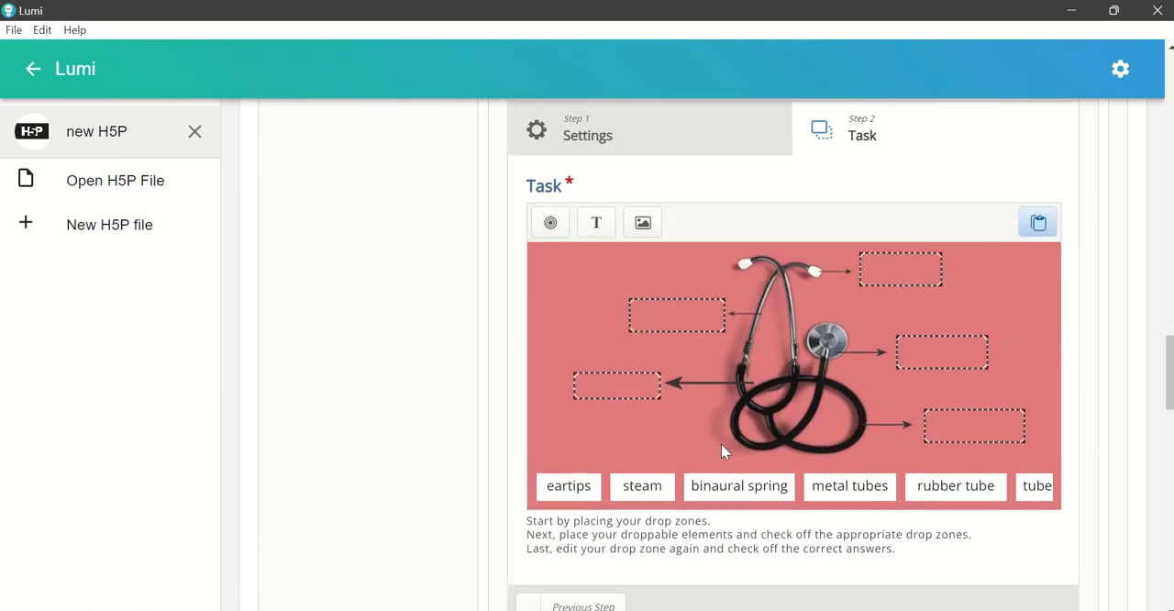
pyautogui.click(583, 493)
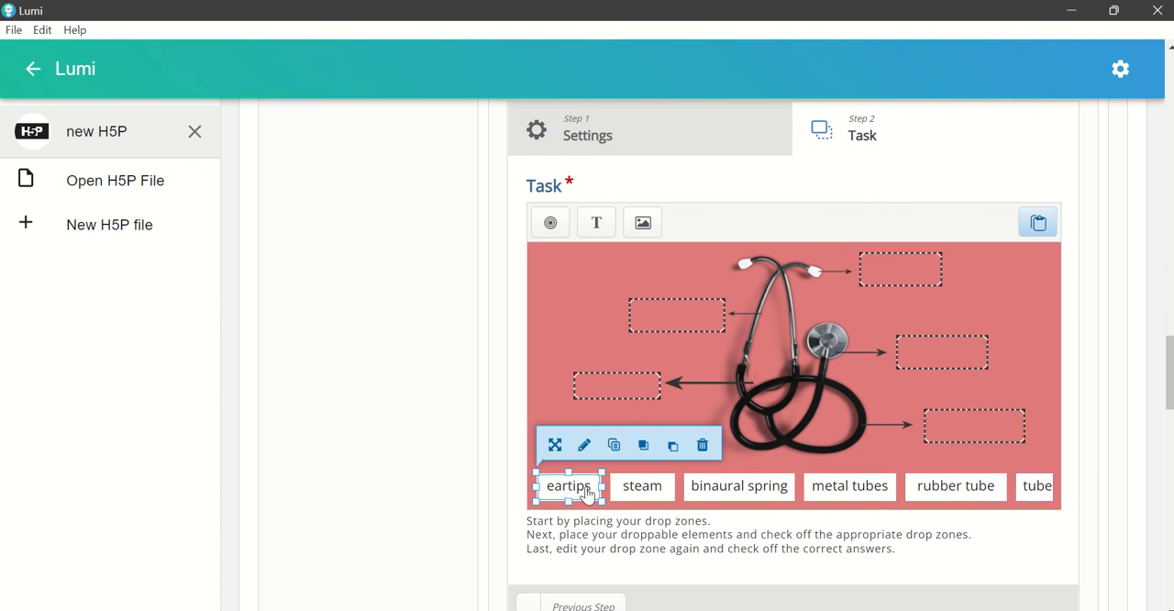
pyautogui.click(590, 440)
pyautogui.click(576, 495)
pyautogui.click(585, 445)
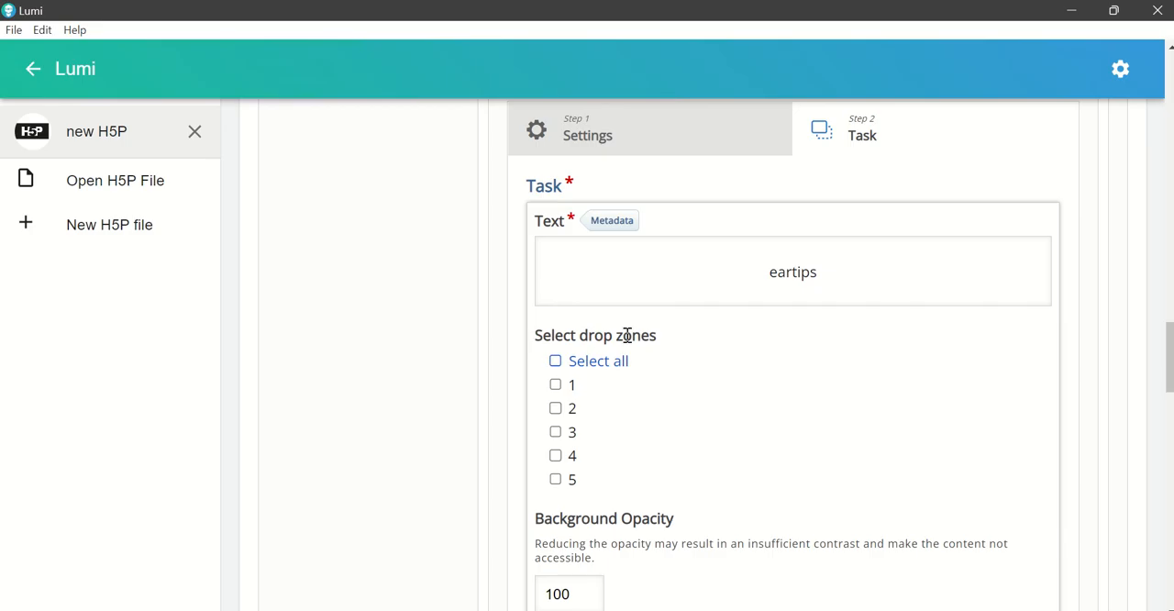
pyautogui.click(610, 365)
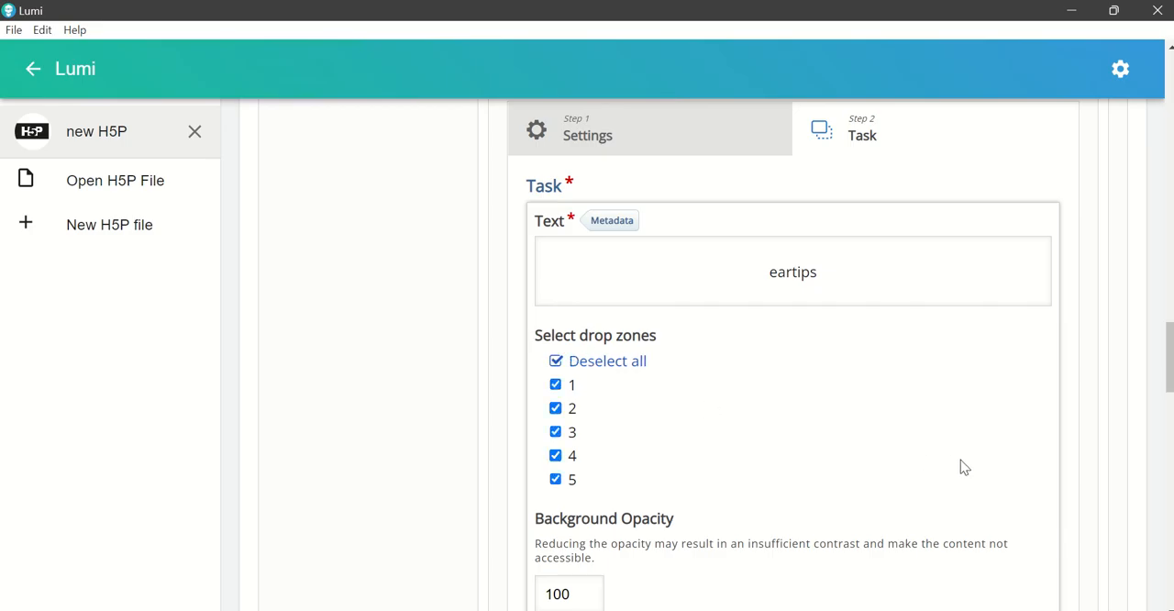
pyautogui.scroll(-2, 1001, 497)
pyautogui.click(1016, 525)
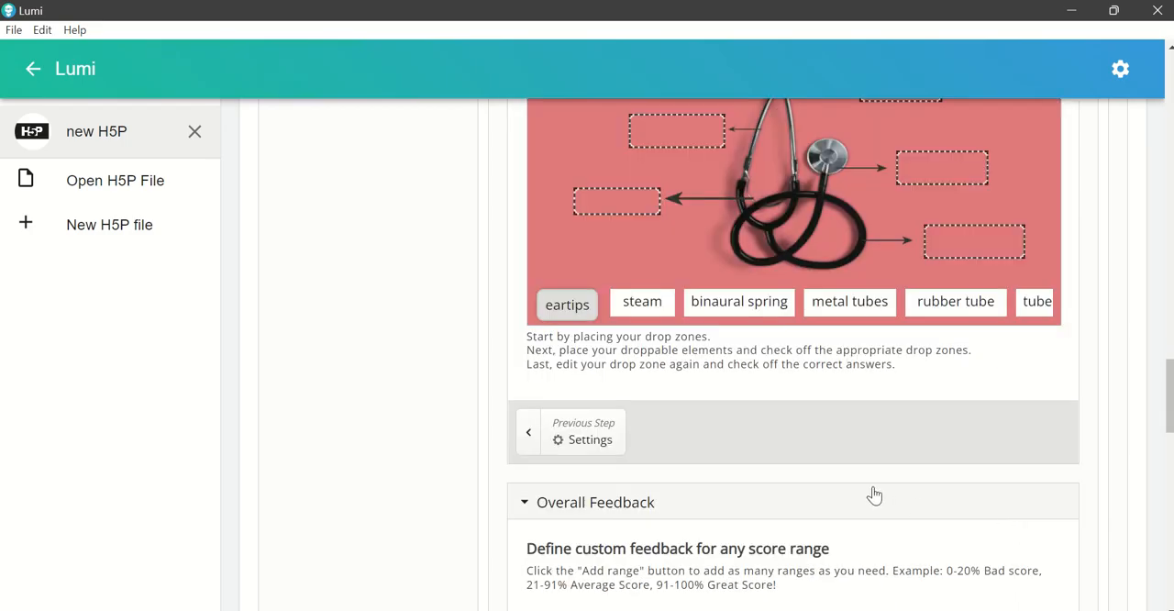
# Step: Allow the "steam" label to be dropped in all five drop zones
pyautogui.scroll(1, 692, 408)
pyautogui.click(646, 396)
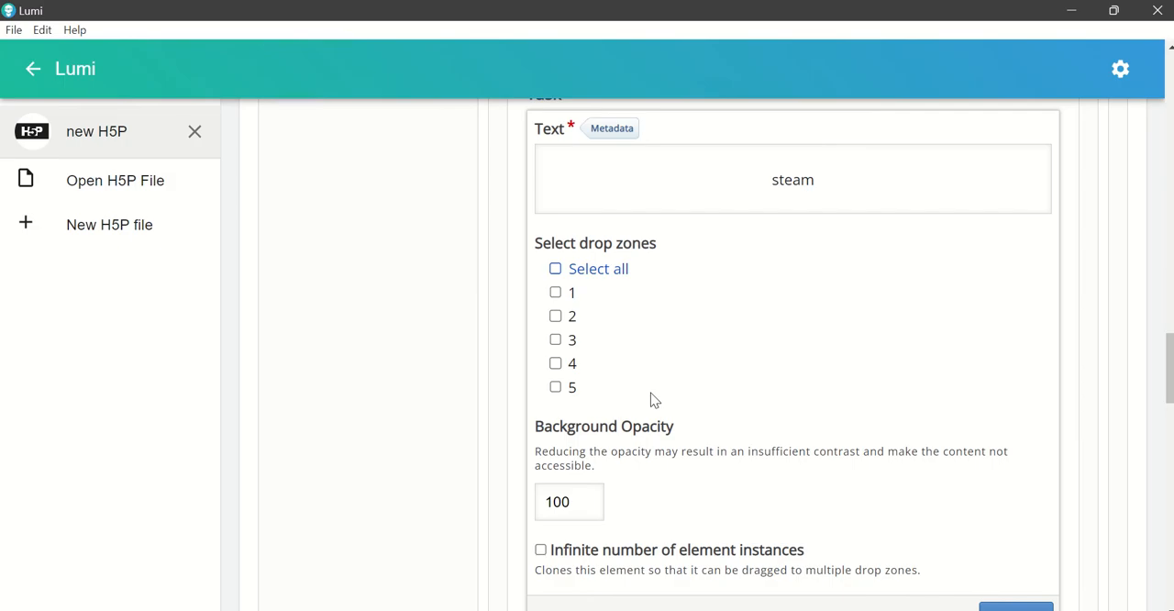
pyautogui.click(602, 273)
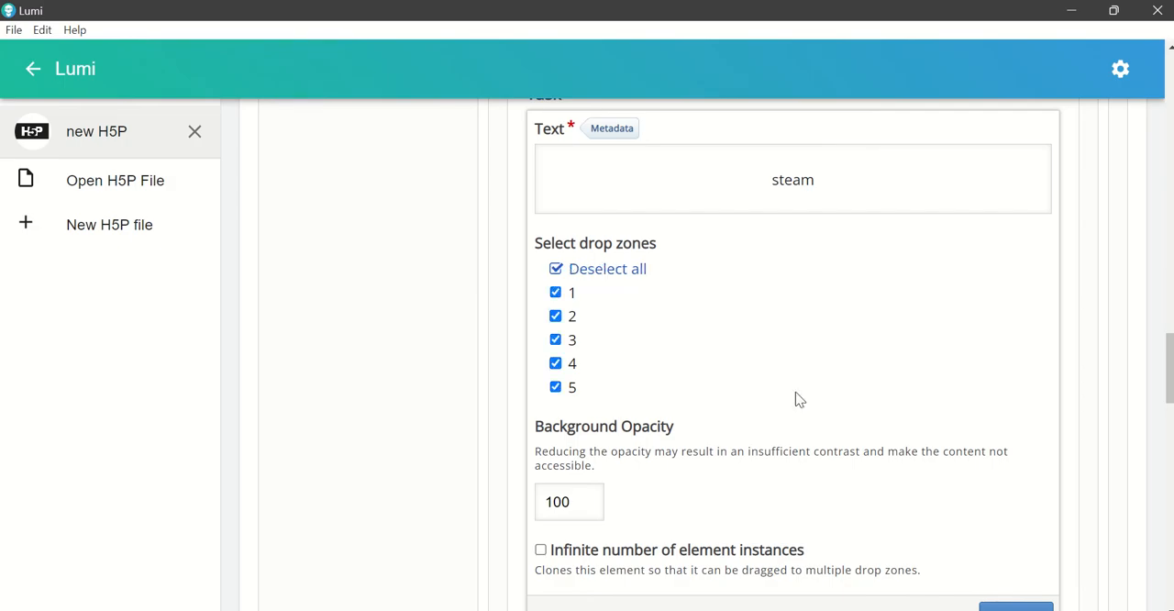
pyautogui.scroll(-2, 1019, 486)
pyautogui.click(1020, 444)
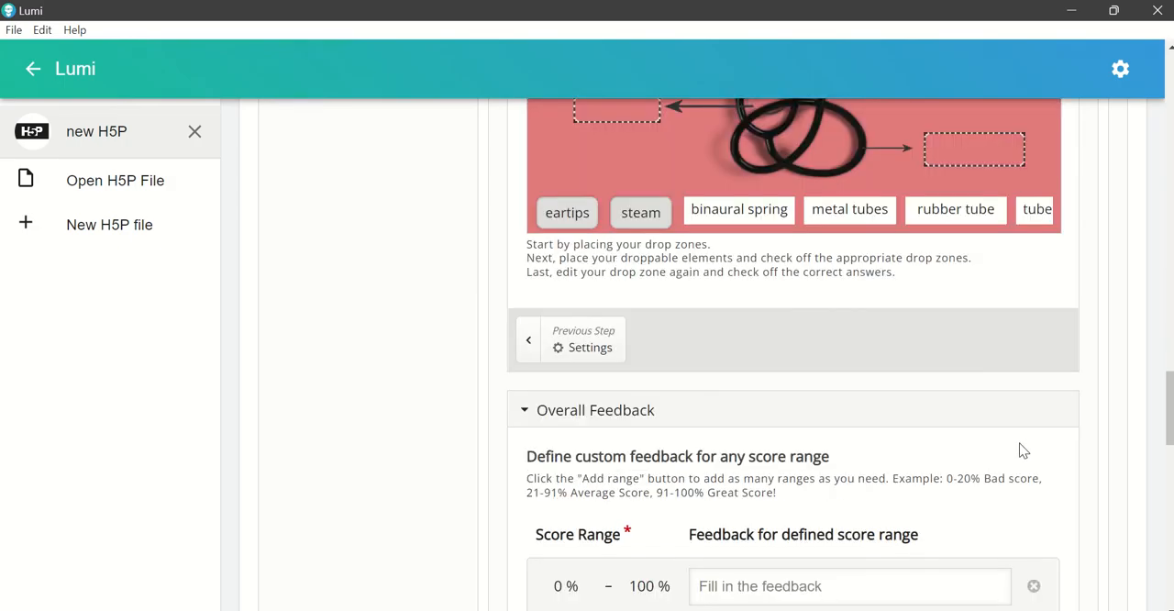
# Step: Allow the "binaural spring" label to be dropped in all five drop zones
pyautogui.scroll(2, 906, 448)
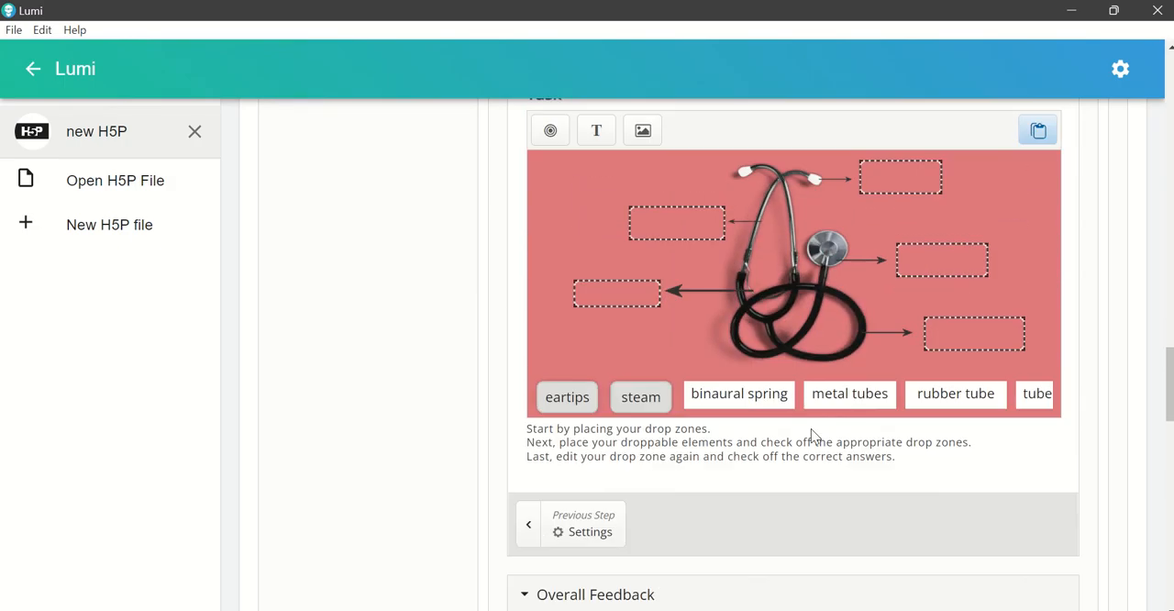
pyautogui.click(755, 402)
pyautogui.click(732, 351)
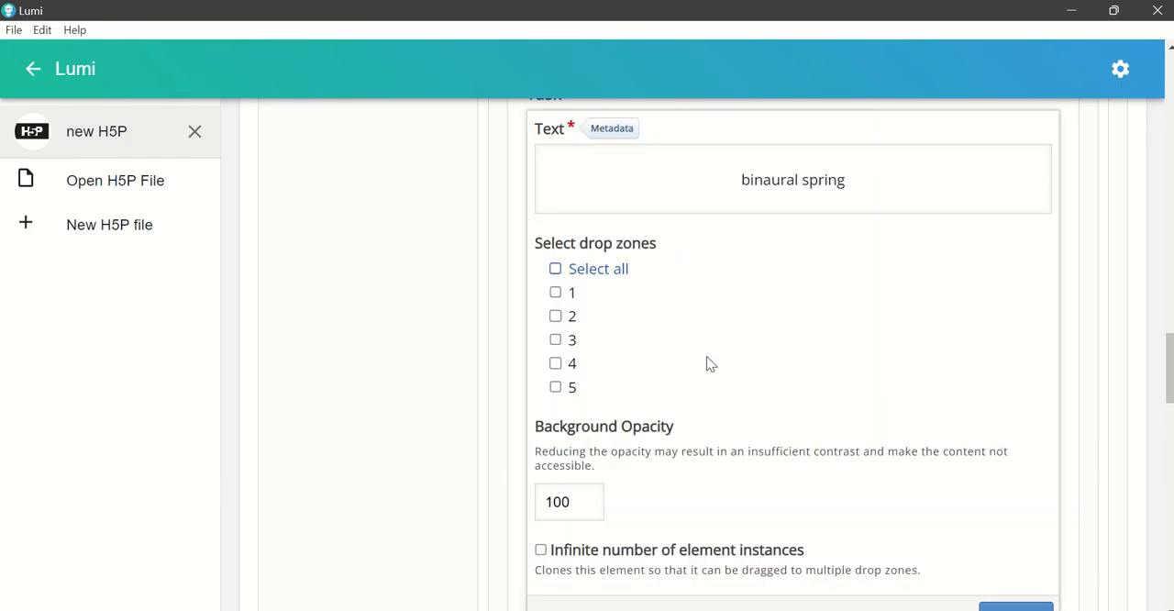
pyautogui.click(571, 268)
pyautogui.scroll(-1, 1040, 456)
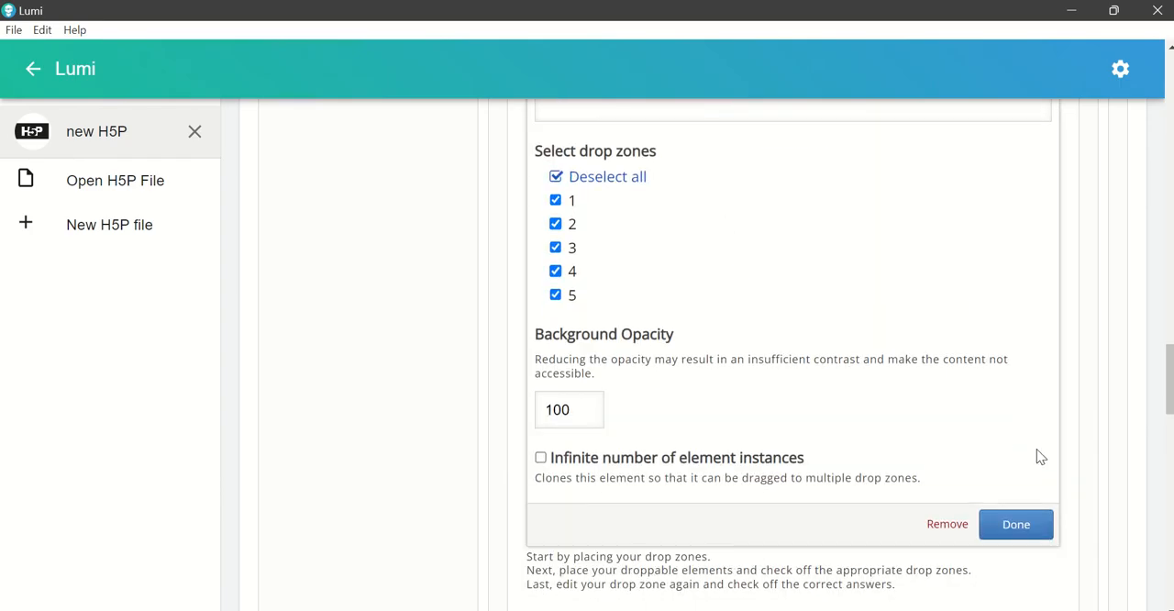
pyautogui.click(1025, 527)
# Step: Allow the "metal tubes" label to be dropped in all five drop zones
pyautogui.scroll(1, 980, 488)
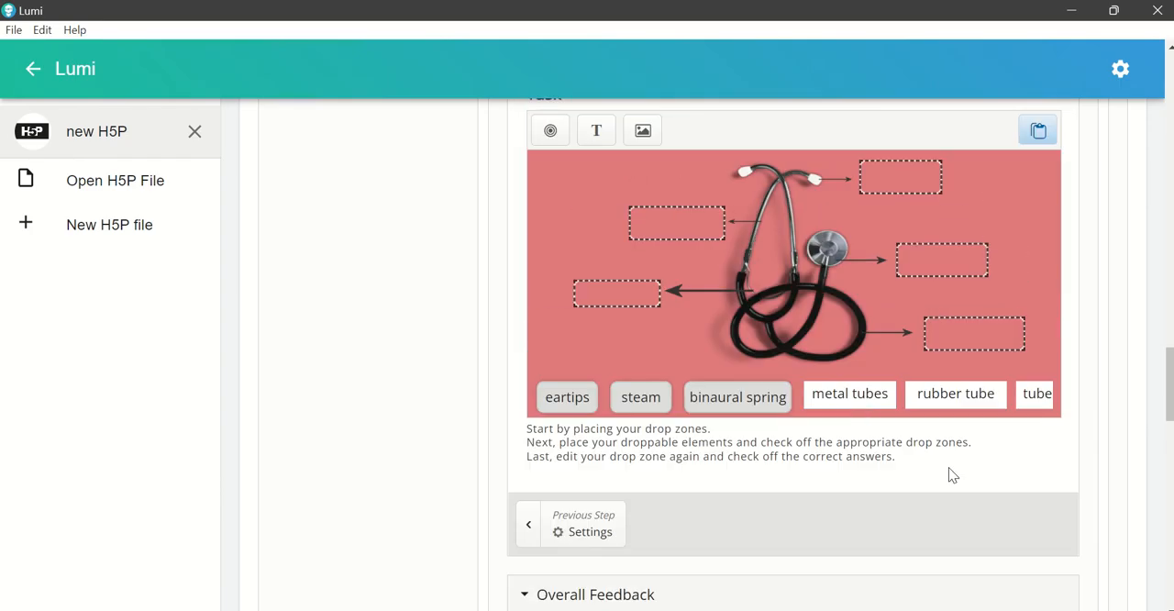
pyautogui.click(862, 410)
pyautogui.click(851, 353)
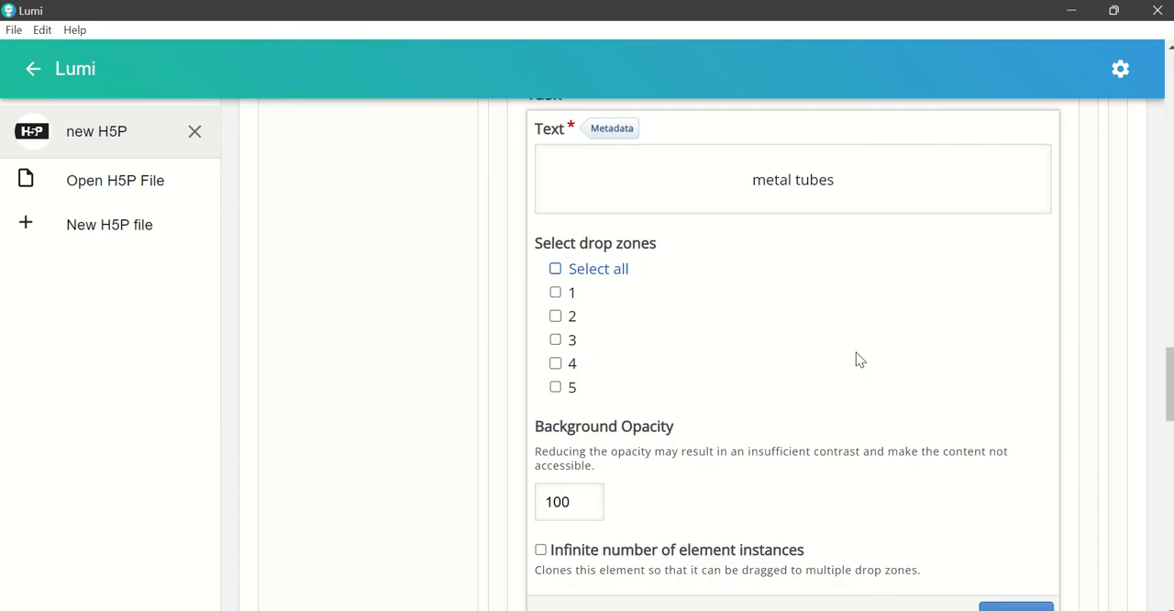
pyautogui.click(577, 271)
pyautogui.scroll(-1, 959, 425)
pyautogui.click(1011, 521)
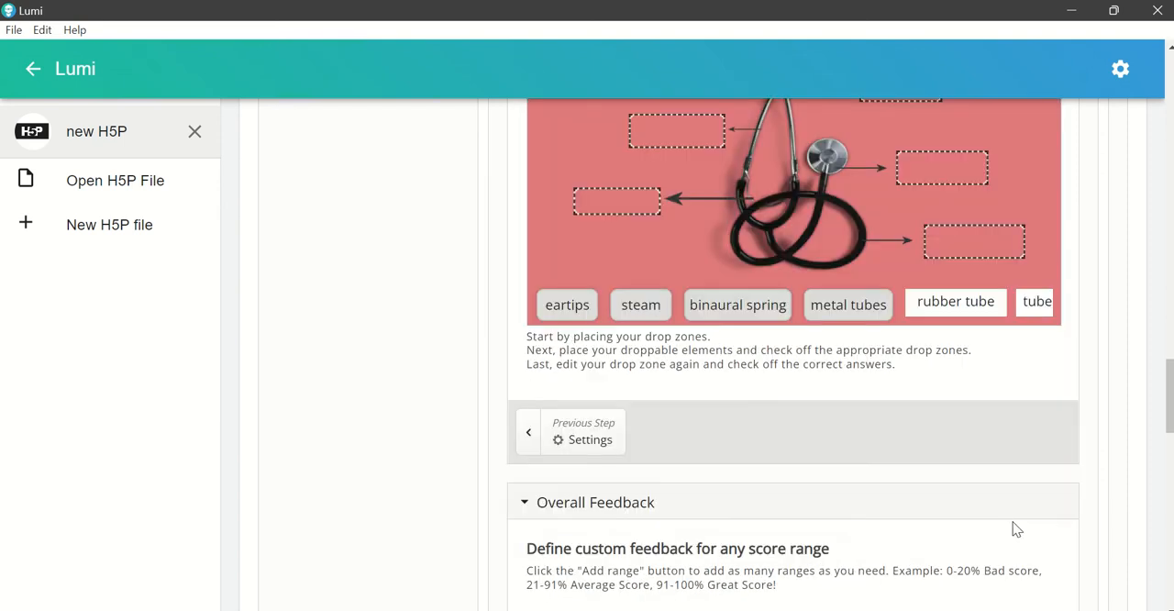
# Step: Allow the "rubber tube" label to be dropped in all five drop zones
pyautogui.scroll(1, 999, 480)
pyautogui.click(966, 404)
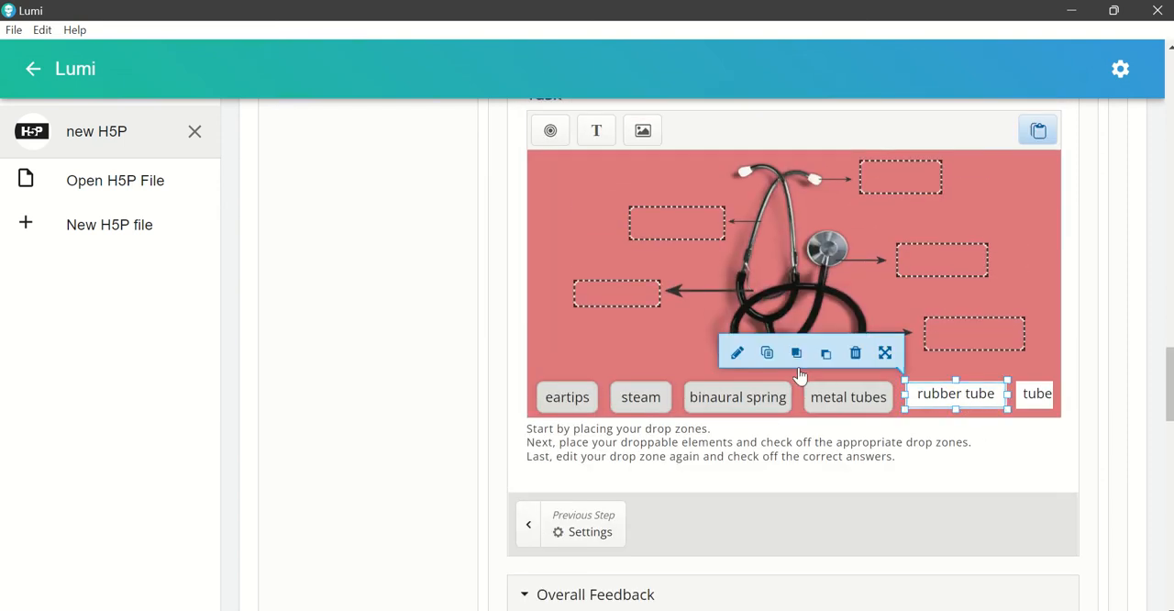
pyautogui.click(736, 353)
pyautogui.click(609, 274)
pyautogui.scroll(-1, 954, 444)
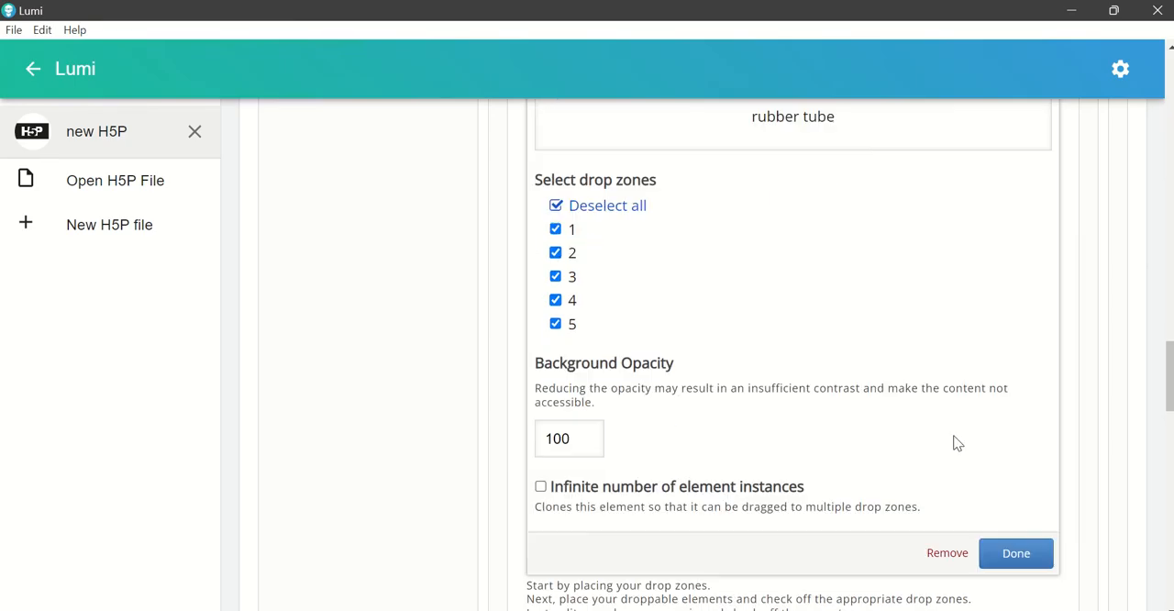
pyautogui.scroll(-1, 955, 443)
pyautogui.click(1017, 523)
# Step: Allow the "tube" label to be dropped in all five drop zones
pyautogui.click(1044, 312)
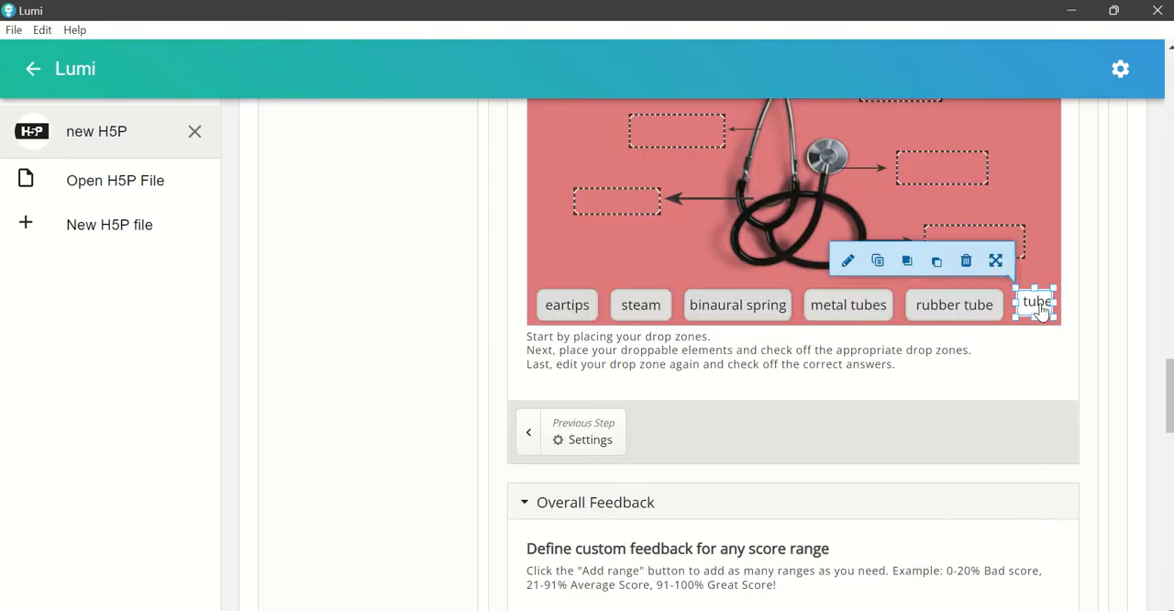
pyautogui.click(848, 260)
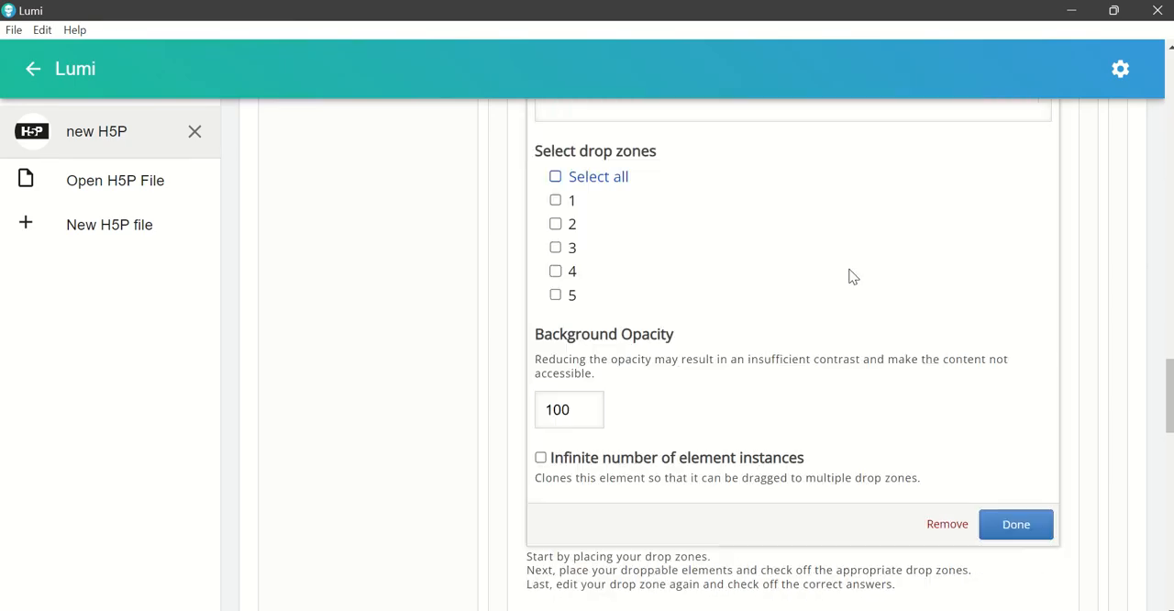
pyautogui.click(591, 177)
pyautogui.click(1026, 523)
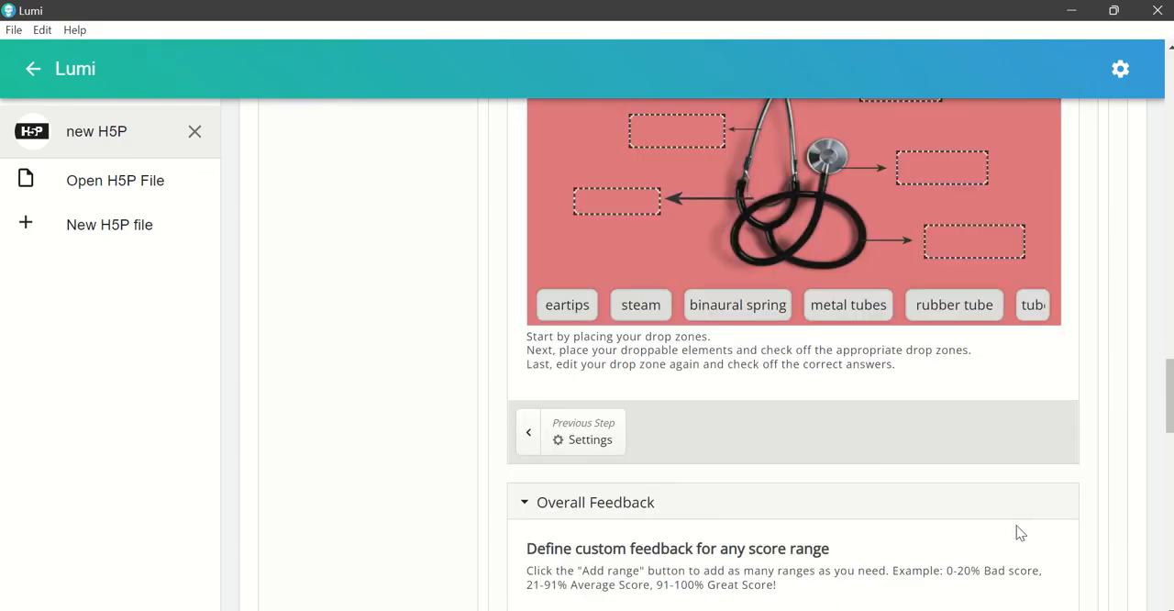
# Step: Widen the "tube" label slightly so its whole text fits inside the box
pyautogui.click(1045, 318)
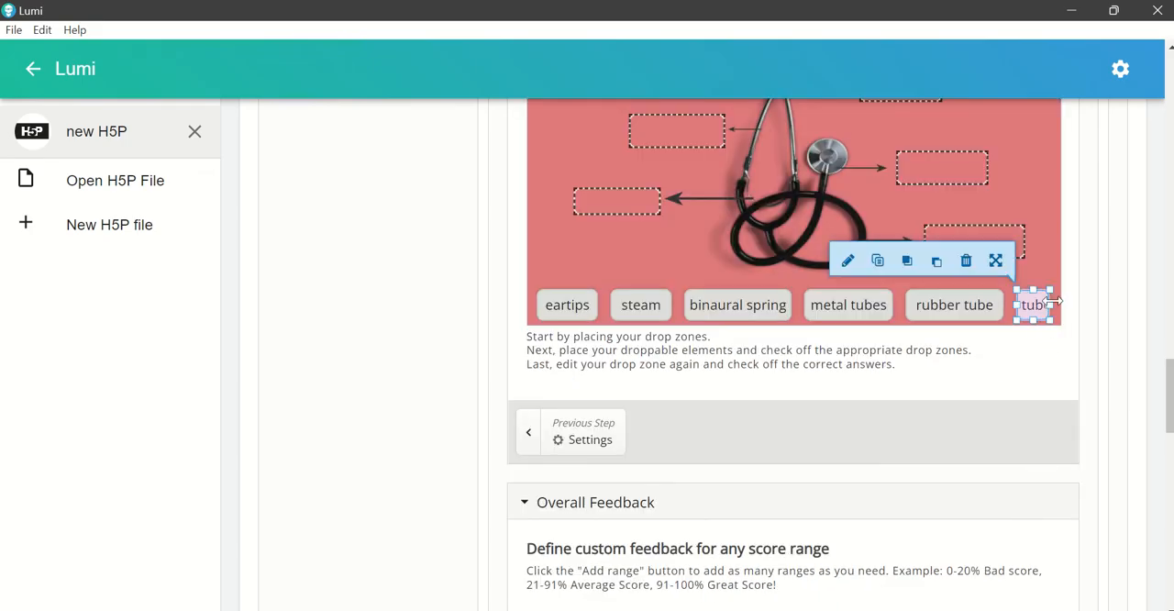
pyautogui.moveTo(1055, 301); pyautogui.dragTo(1061, 301)
pyautogui.moveTo(983, 316); pyautogui.dragTo(1036, 312)
pyautogui.click(1041, 312)
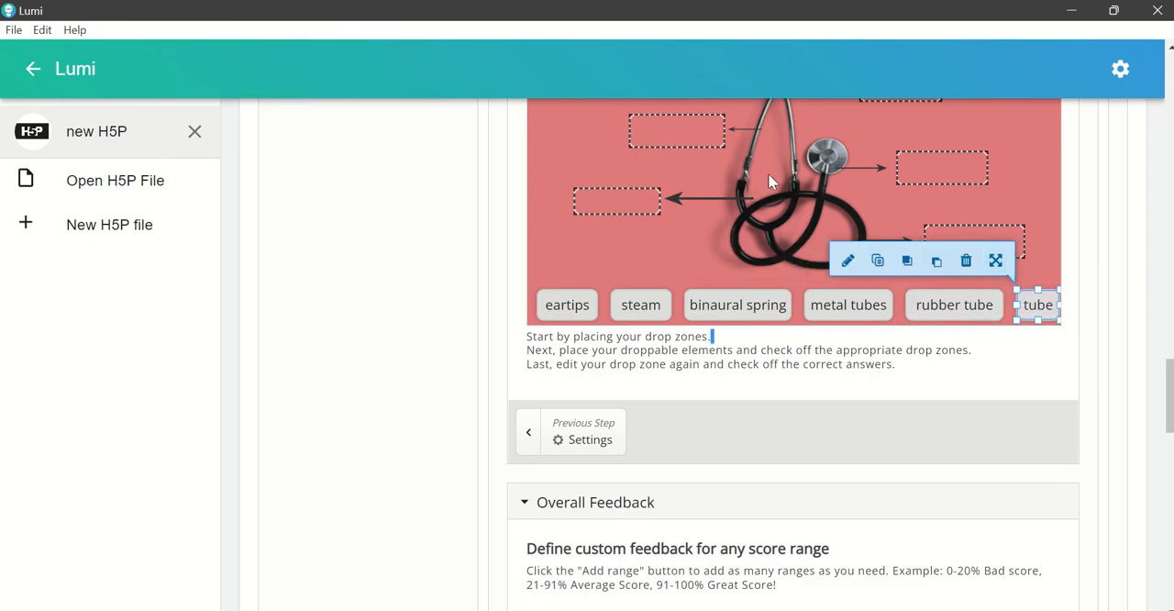
pyautogui.scroll(1, 739, 240)
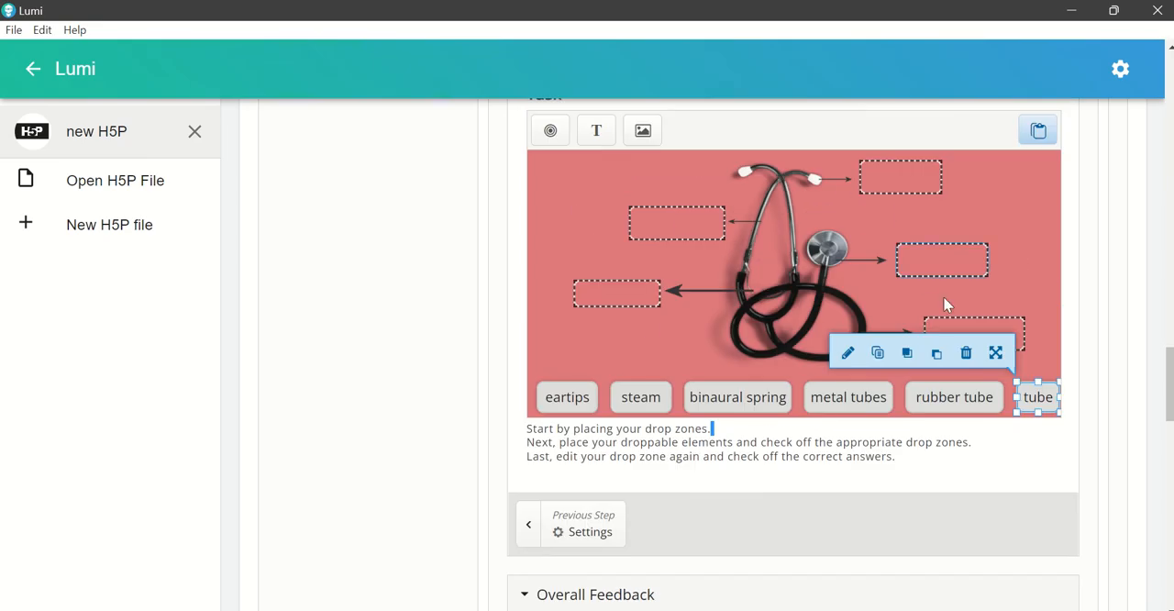
pyautogui.click(676, 365)
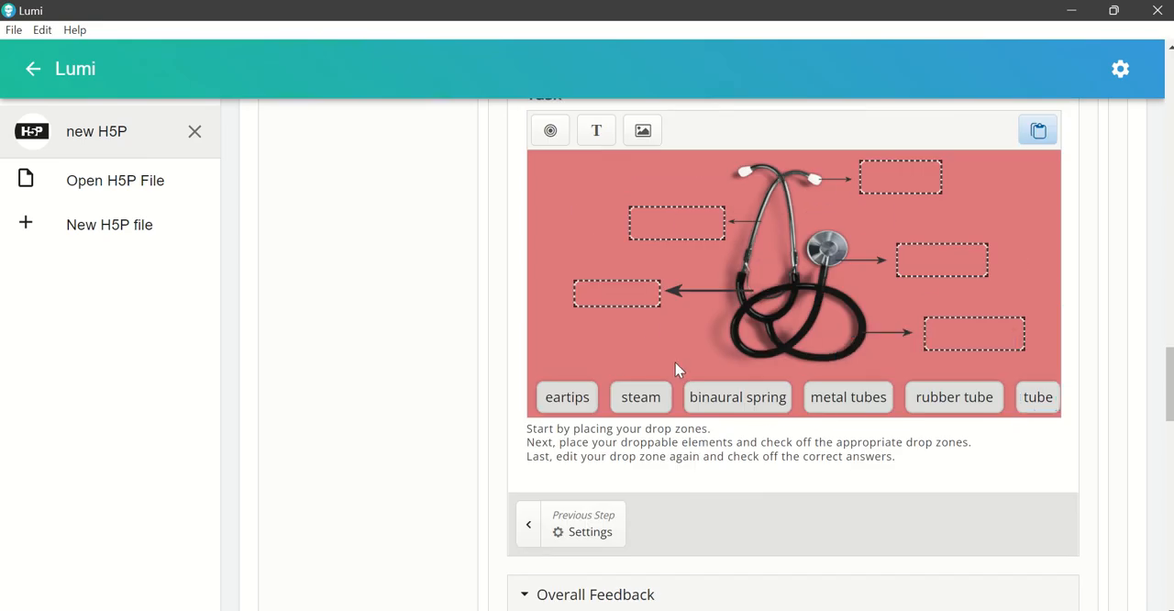
# Step: Set "eartips" as the correct element for drop zone 1 beside the stethoscope's earpiece
pyautogui.scroll(1, 688, 357)
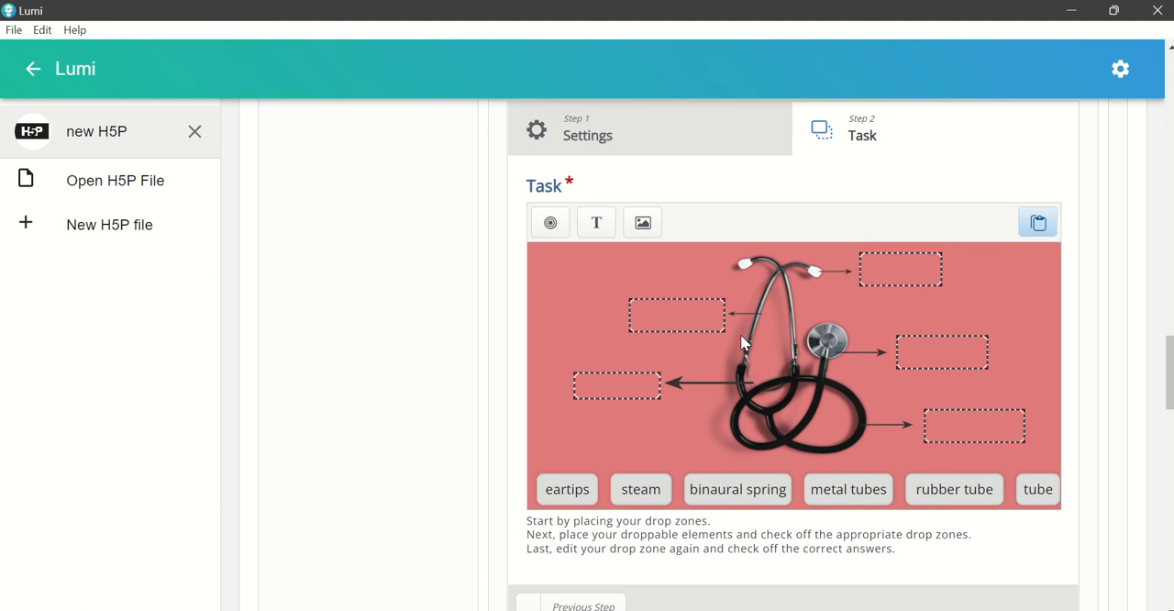
pyautogui.click(901, 277)
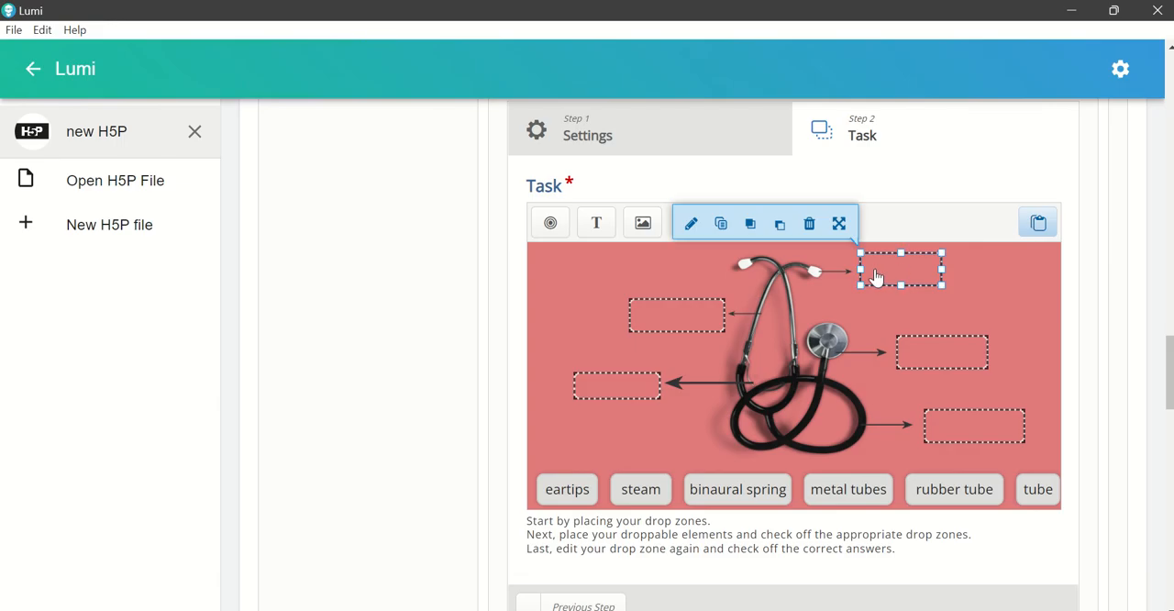
pyautogui.click(693, 225)
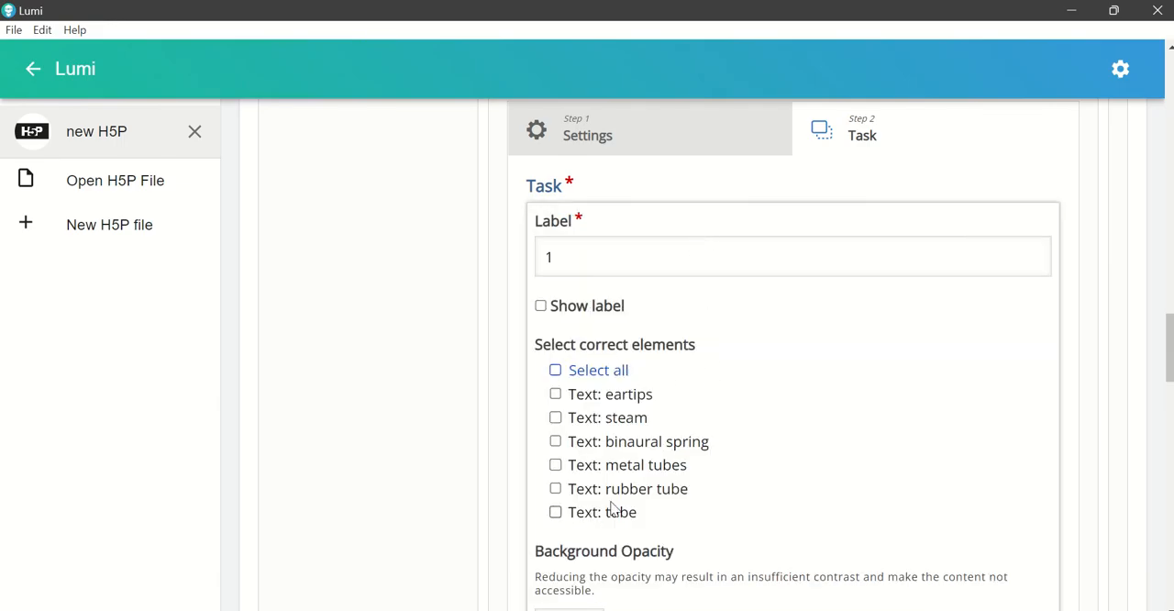
pyautogui.click(626, 405)
pyautogui.scroll(-5, 1061, 498)
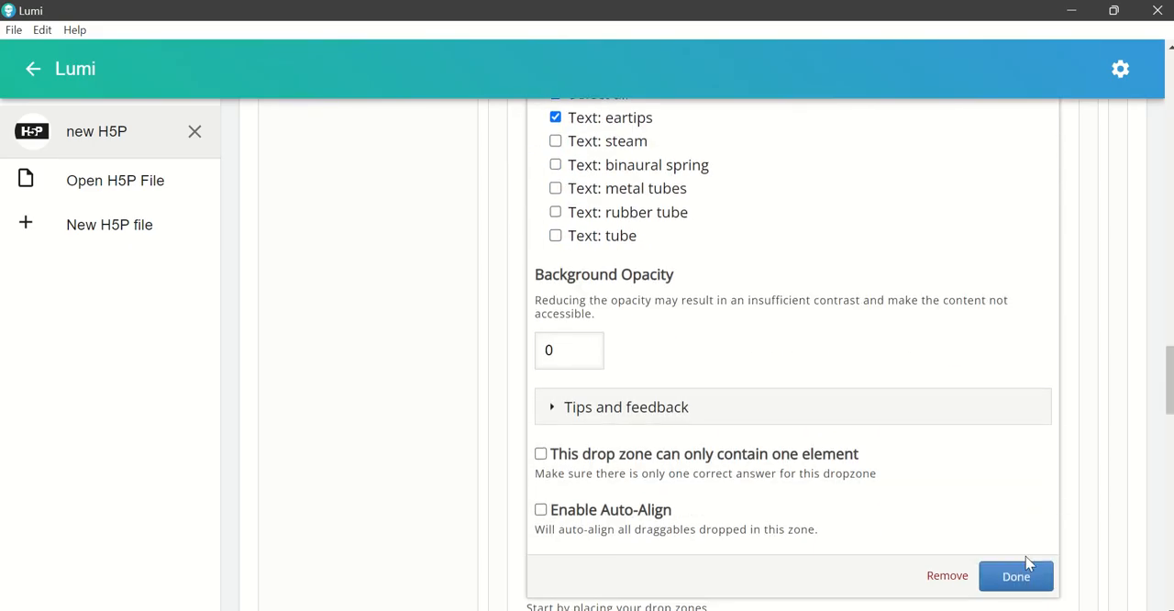
pyautogui.click(1025, 578)
# Step: Set "steam" as the correct element for drop zone 2 beside the stethoscope's chest piece
pyautogui.scroll(4, 816, 422)
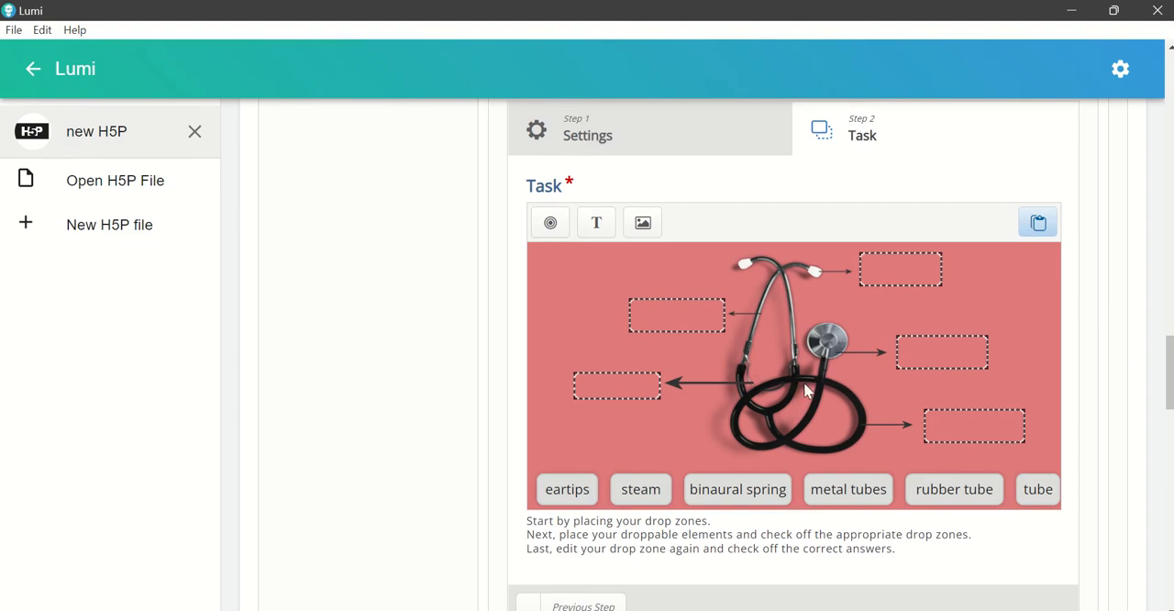
pyautogui.click(930, 357)
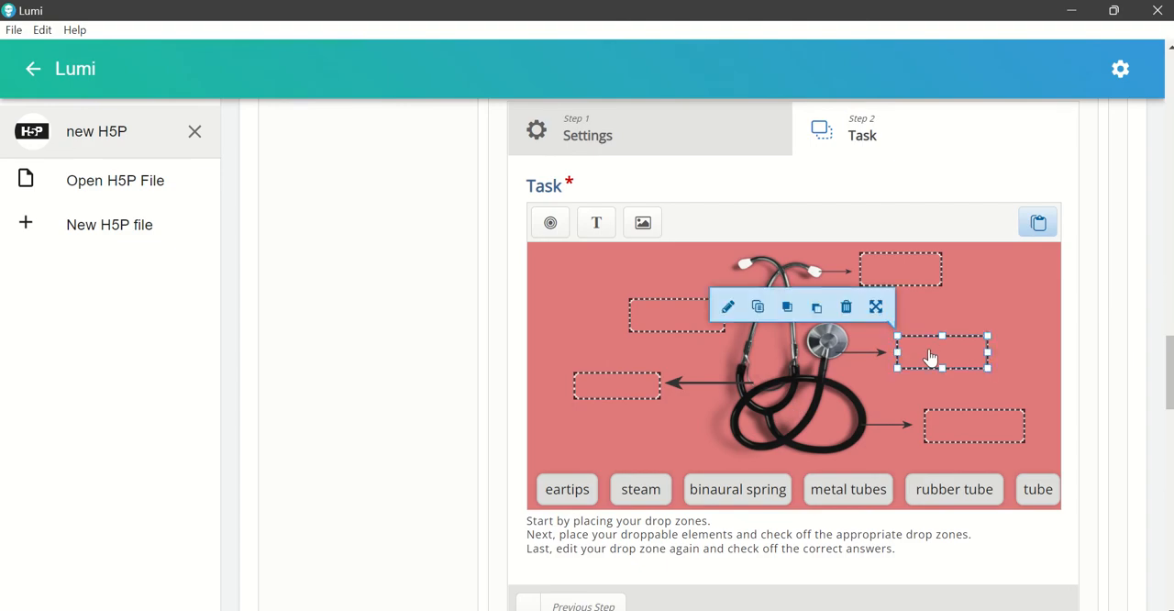
pyautogui.click(729, 308)
pyautogui.click(633, 424)
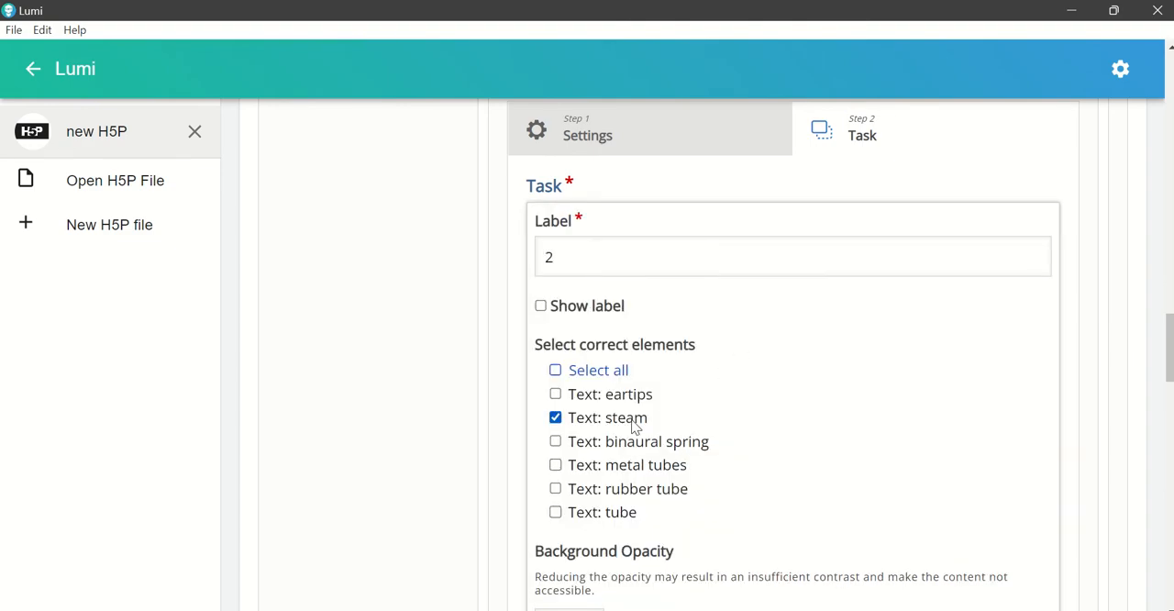
pyautogui.scroll(-3, 974, 417)
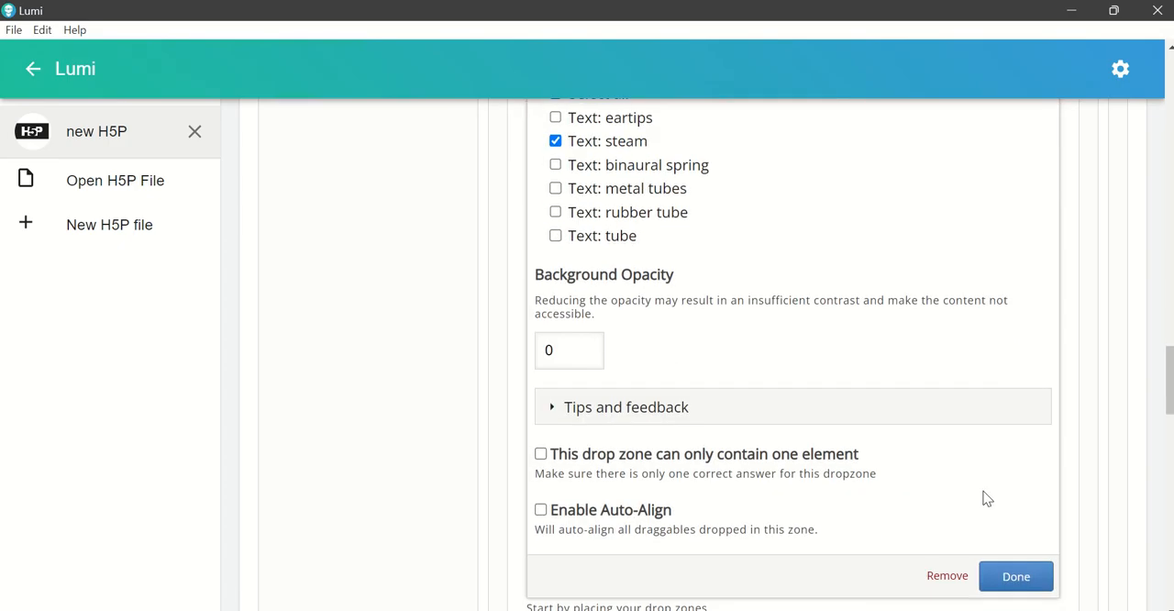
pyautogui.click(1020, 578)
# Step: Remove drop zone 3 at the arrow from the lower tubing loop and confirm the deletion
pyautogui.scroll(3, 938, 475)
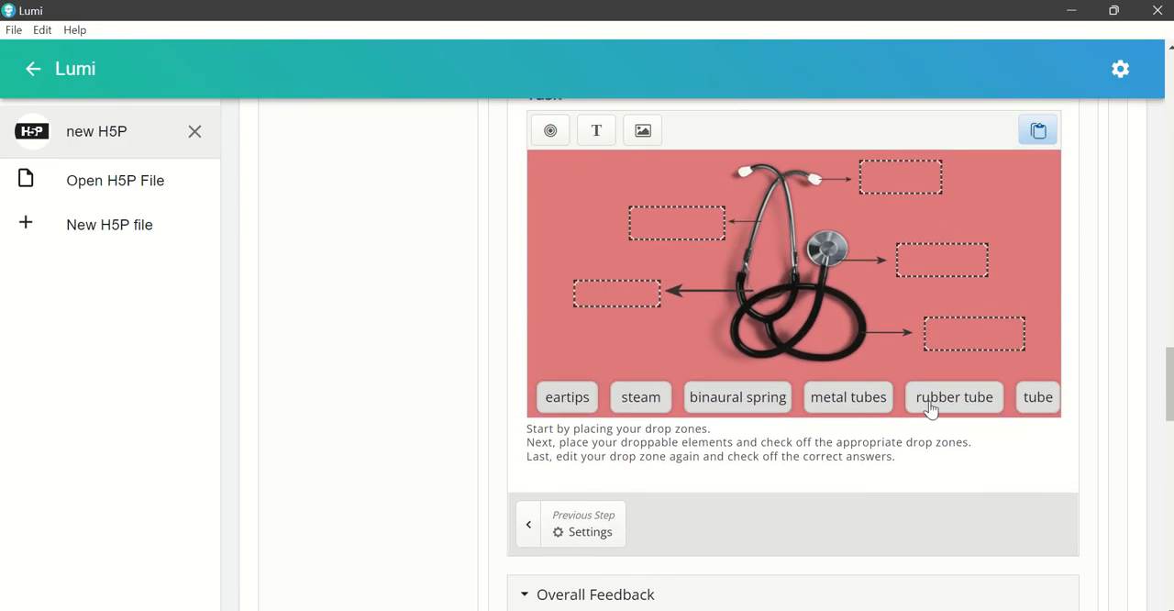
pyautogui.click(972, 342)
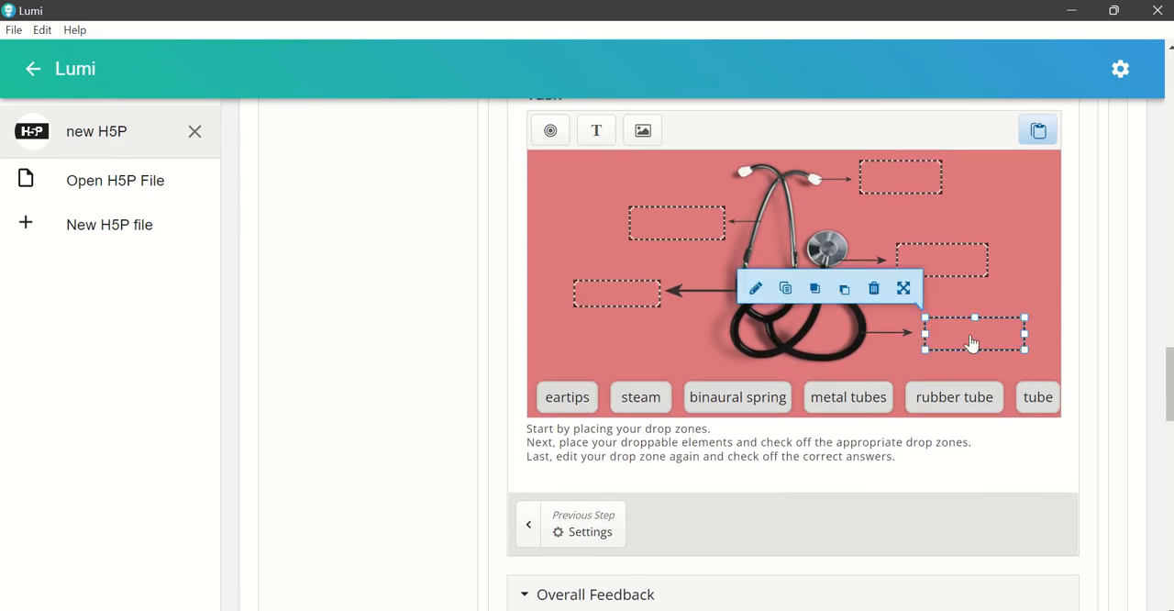
pyautogui.click(758, 291)
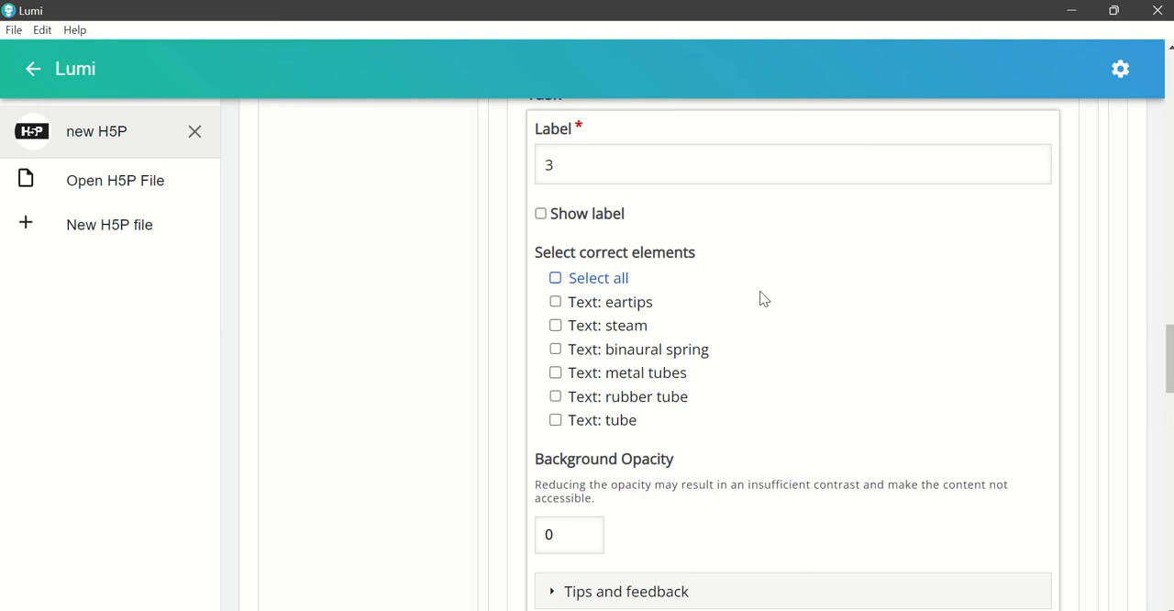
pyautogui.scroll(2, 823, 365)
pyautogui.scroll(-6, 823, 367)
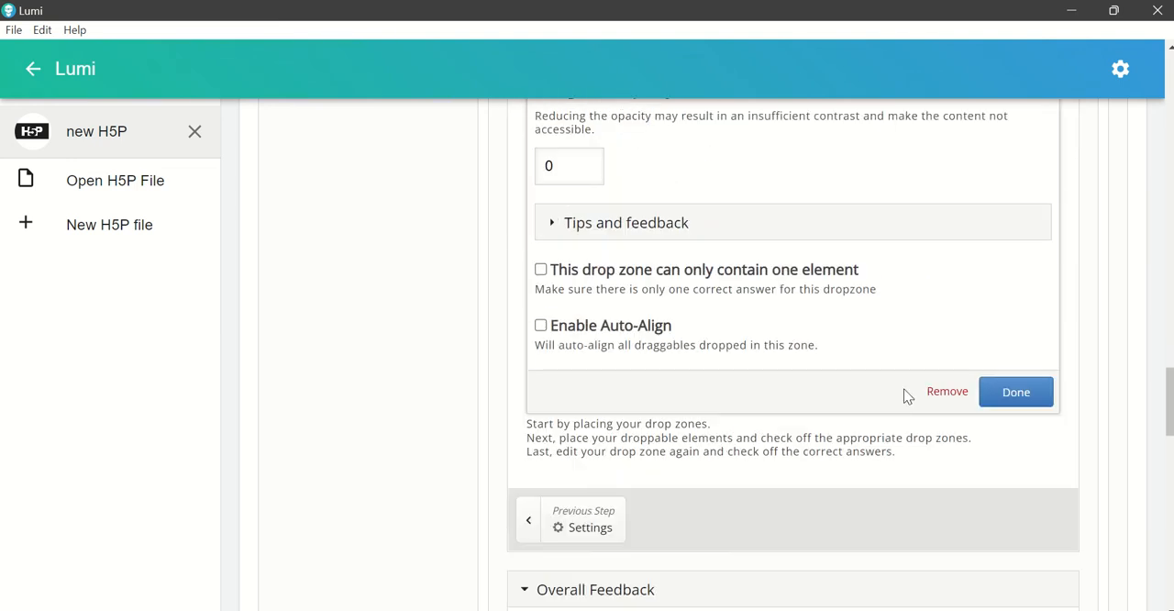
pyautogui.click(940, 394)
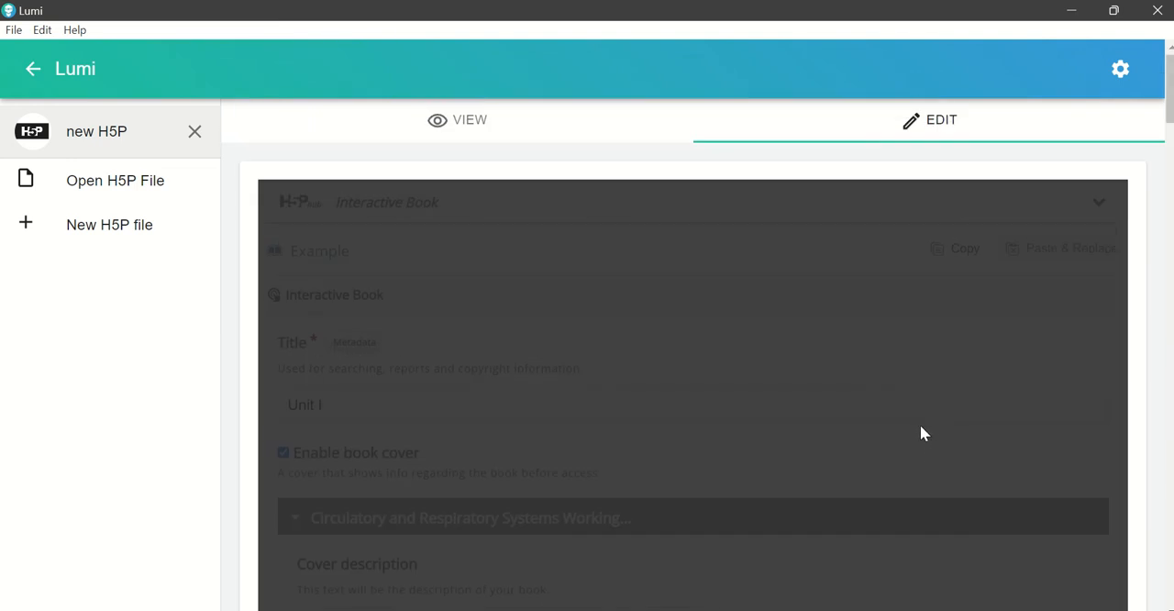
pyautogui.scroll(-10, 911, 414)
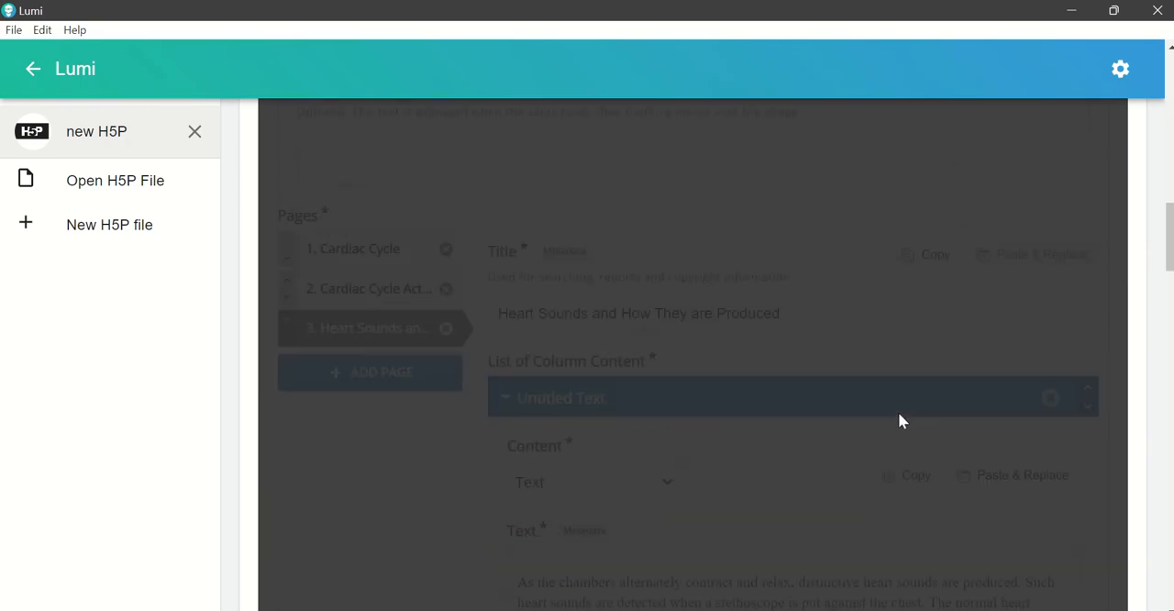
pyautogui.scroll(-6, 895, 428)
pyautogui.click(844, 482)
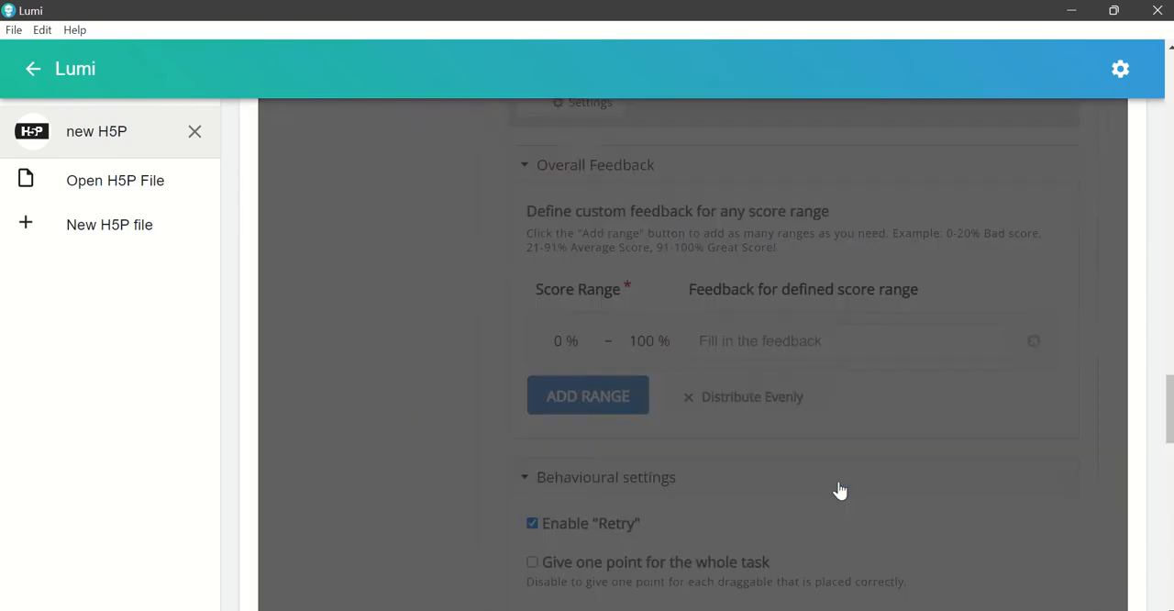
# Step: Paste a copy of the drop zone at the large left-pointing arrow onto the stethoscope image
pyautogui.scroll(5, 841, 473)
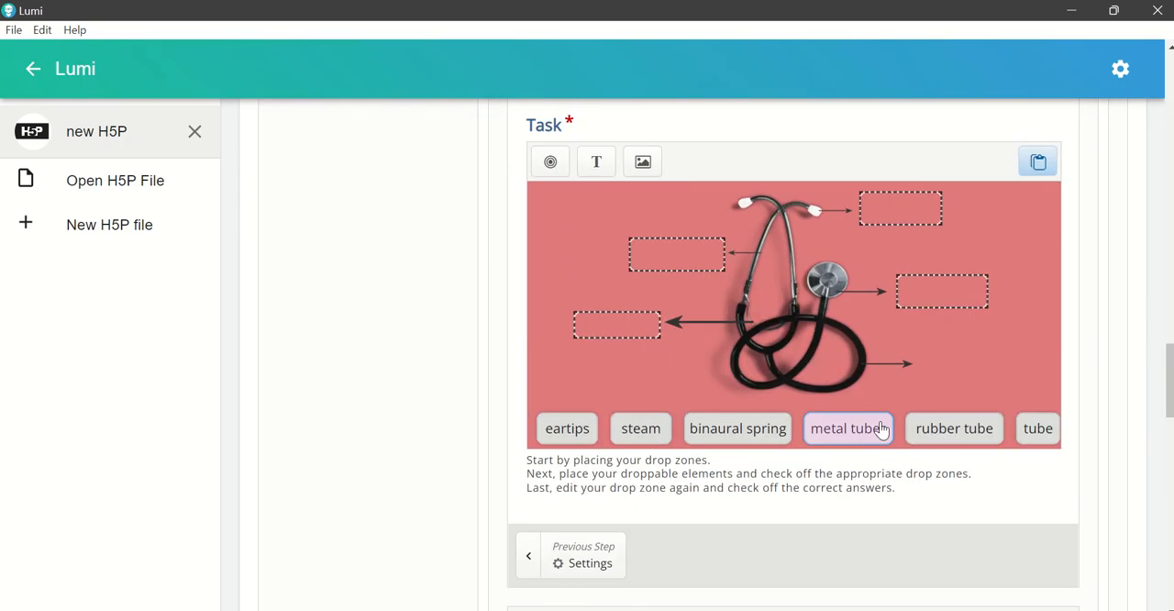
pyautogui.click(616, 327)
pyautogui.hotkey('ctrl', 'v')
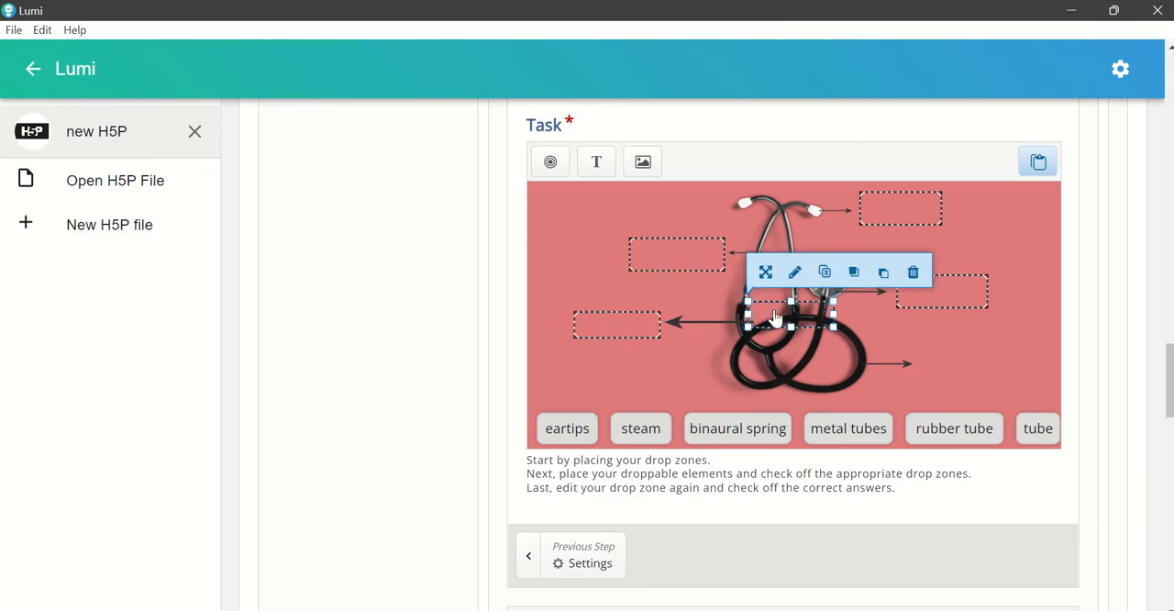
# Step: Move the pasted drop zone beside the arrow from the lower tubing loop and check its settings
pyautogui.moveTo(776, 316); pyautogui.dragTo(953, 364)
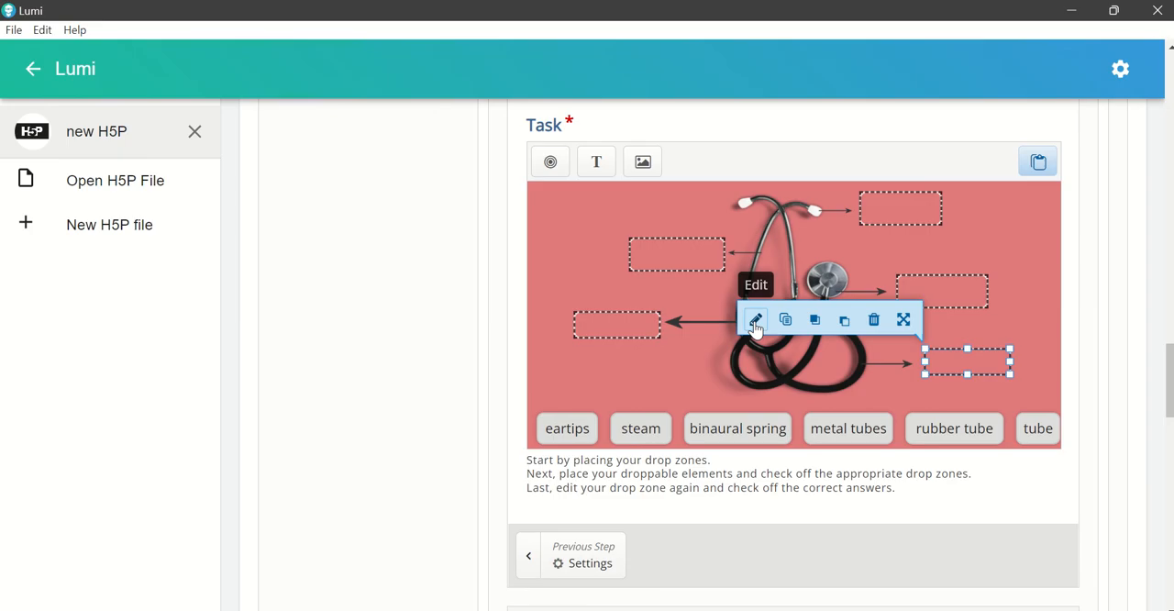
pyautogui.click(755, 320)
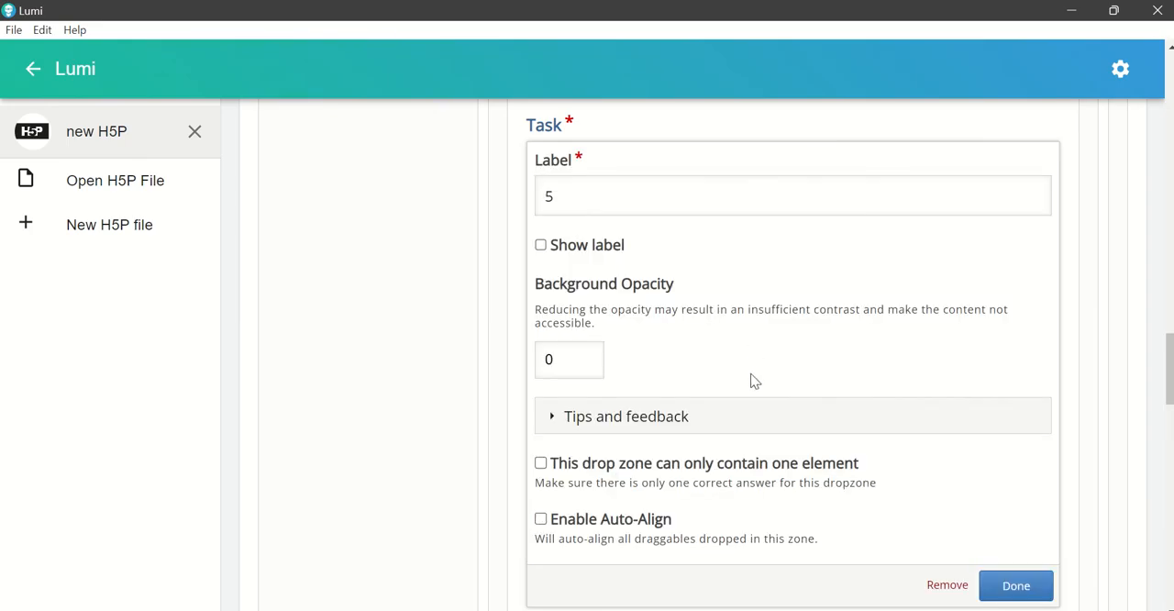
pyautogui.scroll(1, 754, 386)
pyautogui.scroll(-3, 758, 390)
pyautogui.scroll(1, 761, 399)
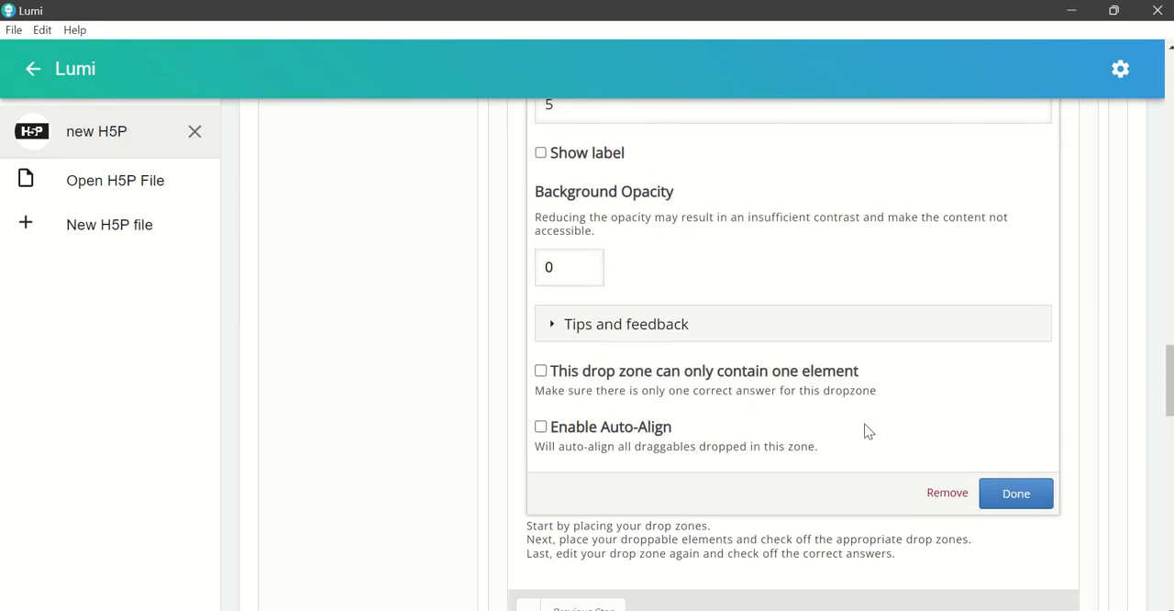
pyautogui.click(1014, 492)
pyautogui.scroll(1, 978, 488)
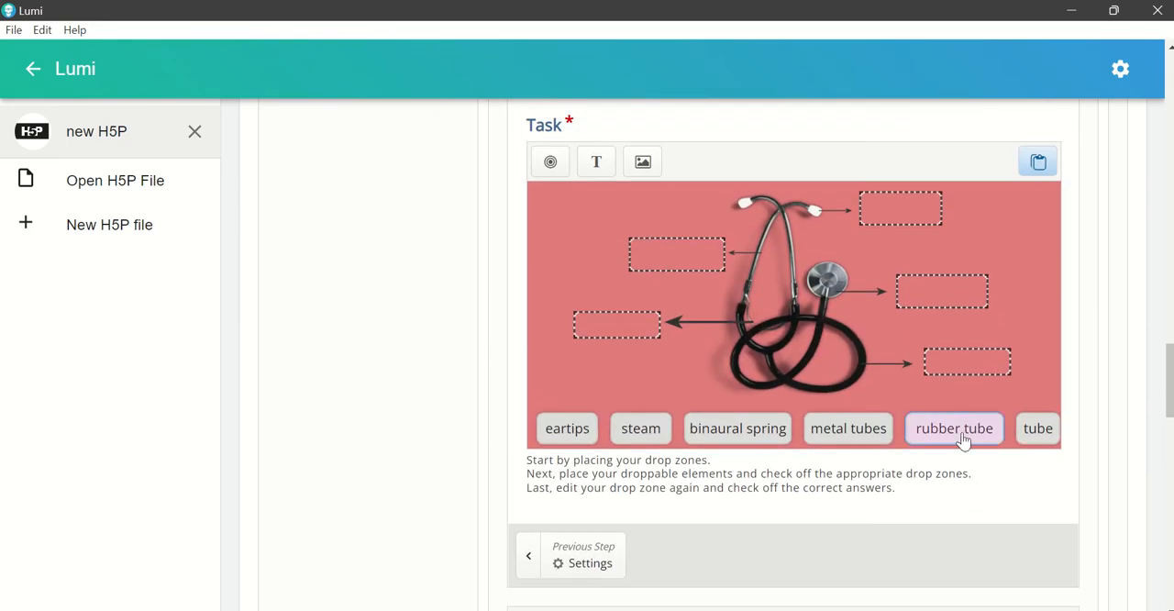
# Step: Allow the "rubber tube" label to be dropped in all drop zones
pyautogui.click(963, 440)
pyautogui.click(735, 388)
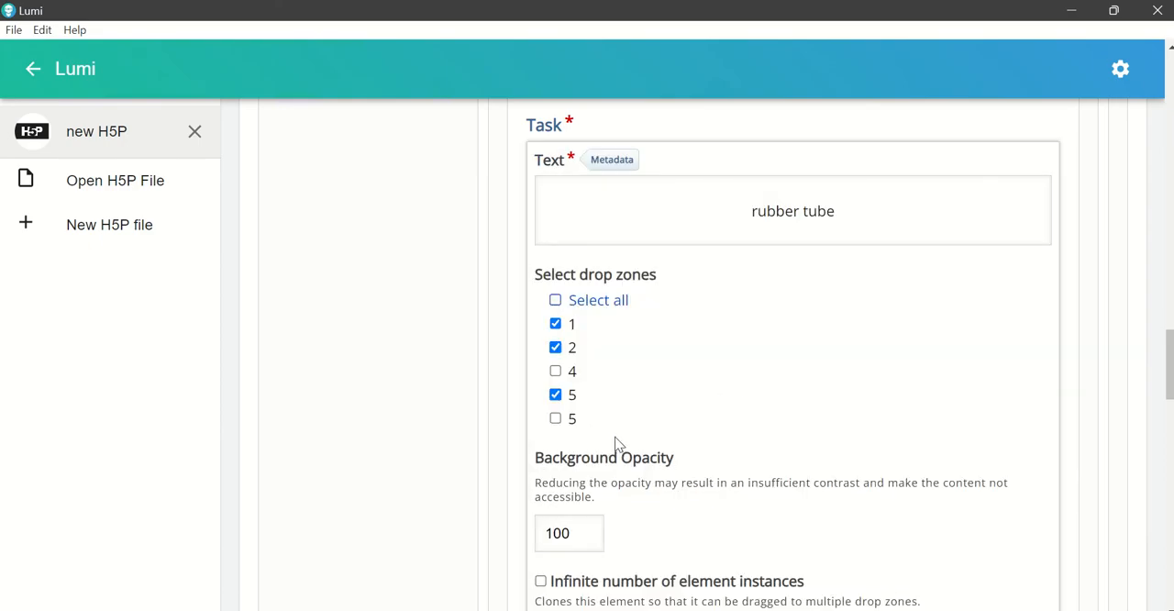
pyautogui.click(596, 303)
pyautogui.scroll(-2, 1042, 560)
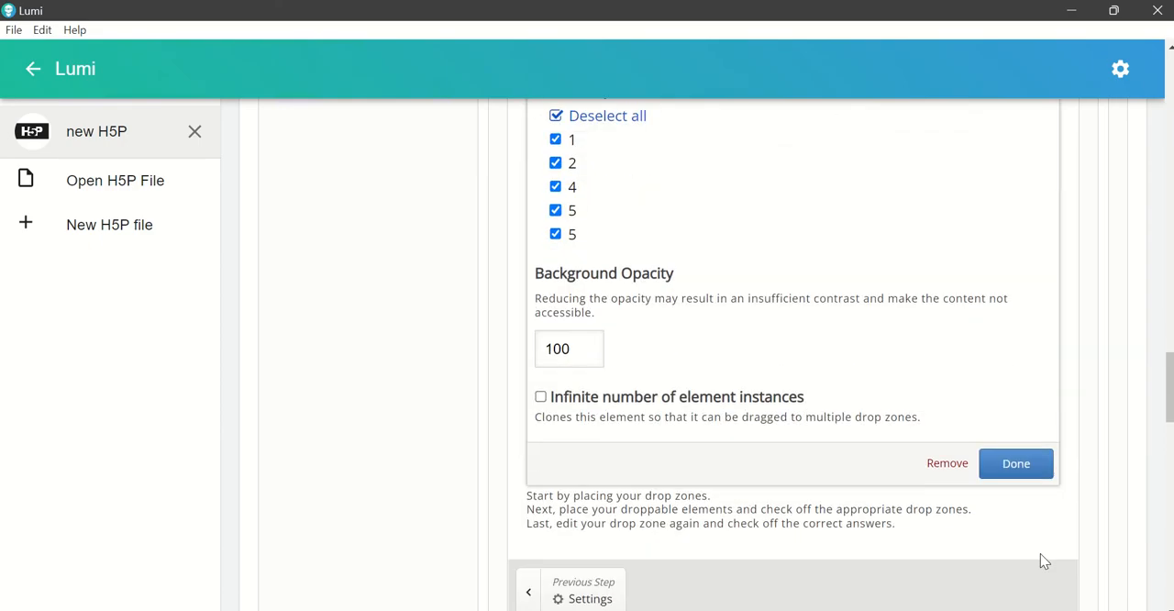
pyautogui.click(1017, 463)
pyautogui.scroll(2, 992, 492)
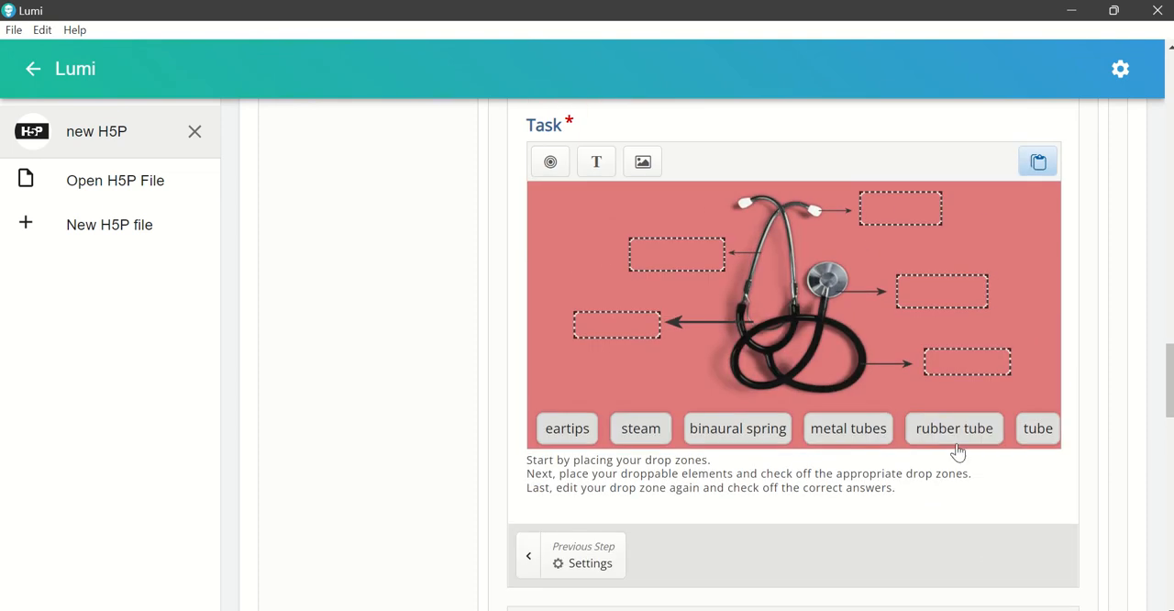
# Step: Set "rubber tube" as the correct element for the drop zone beside the lower tubing loop
pyautogui.click(957, 441)
pyautogui.click(959, 372)
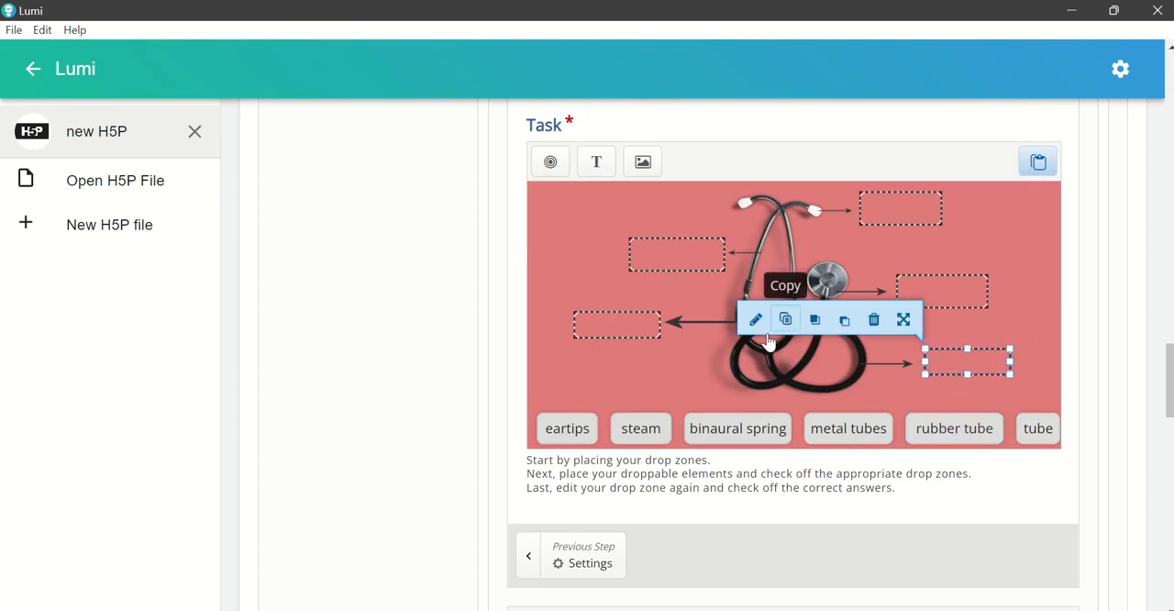
pyautogui.click(754, 320)
pyautogui.click(595, 338)
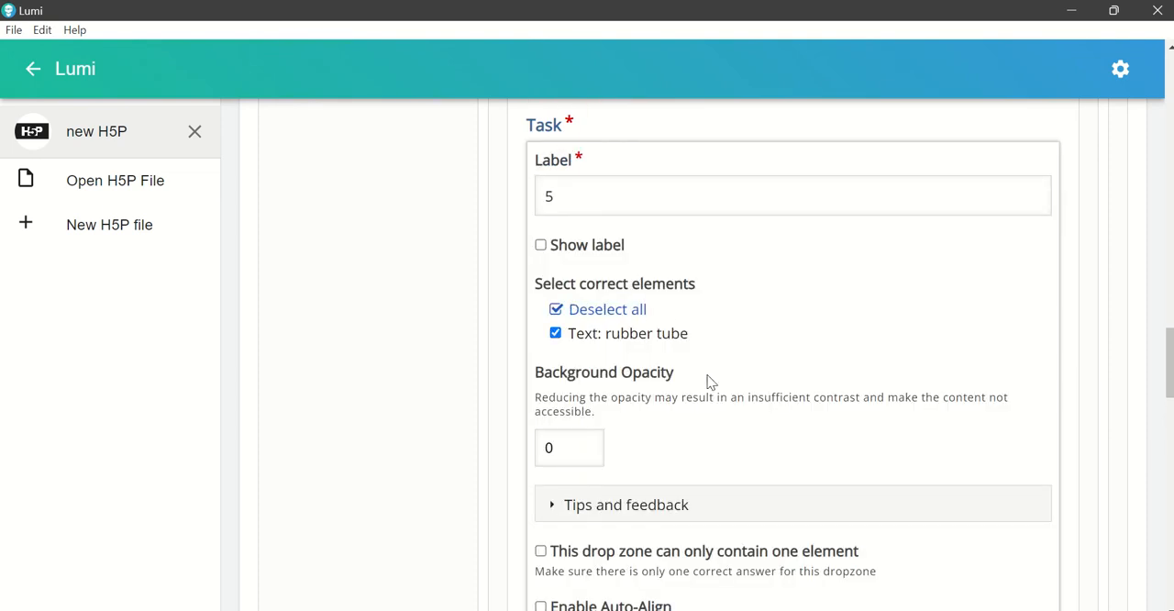
pyautogui.scroll(-2, 872, 409)
pyautogui.click(1016, 491)
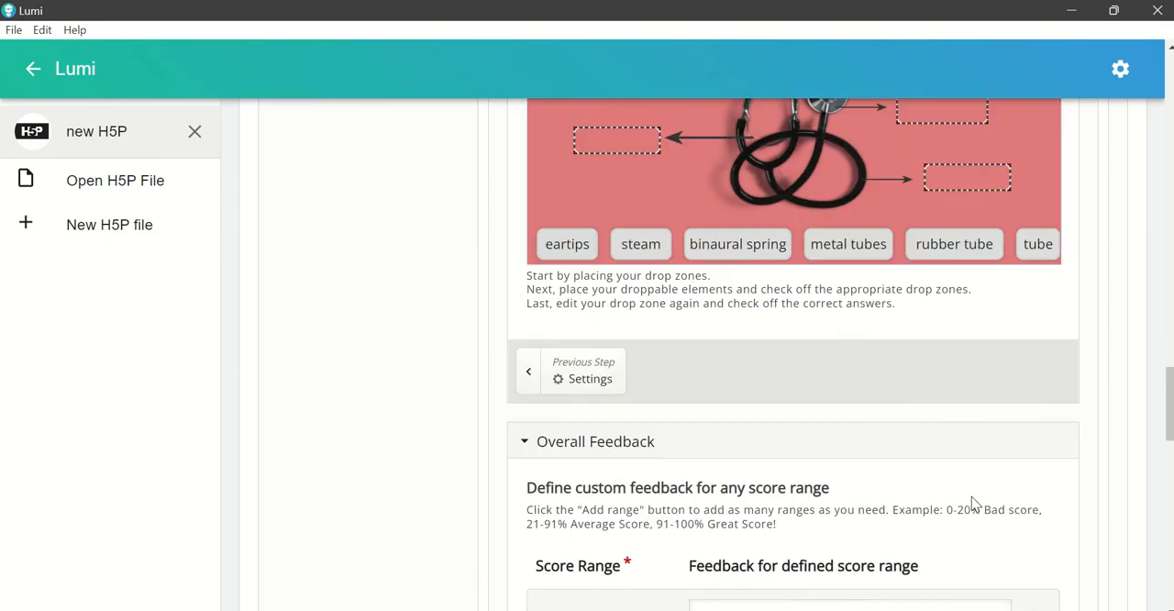
pyautogui.scroll(1, 971, 500)
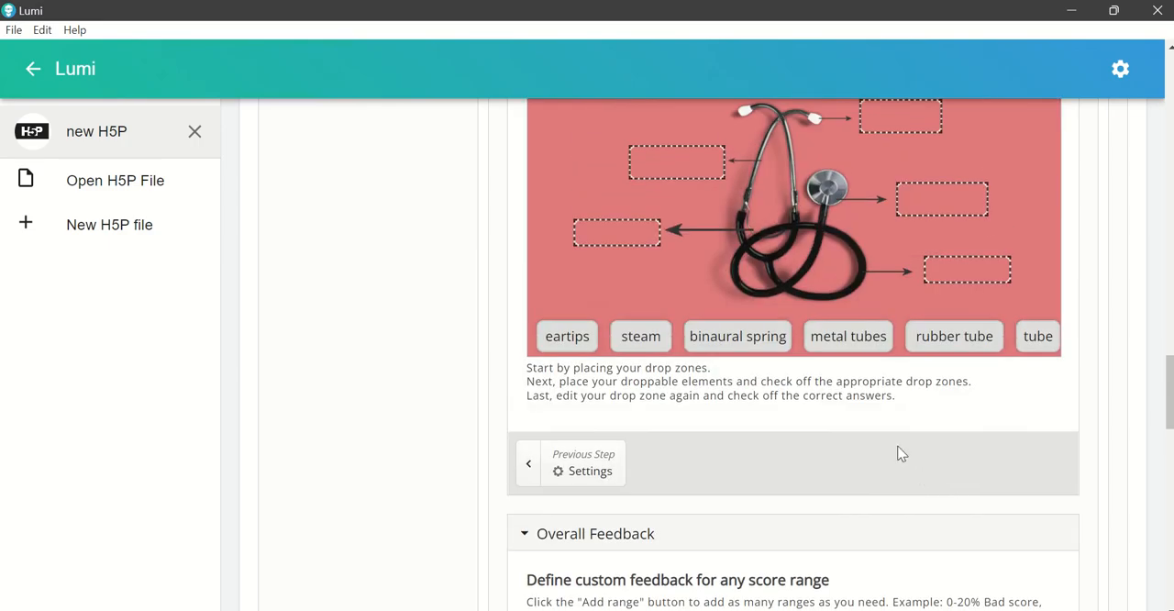
# Step: Allow the "eartips" label to be dropped in all drop zones
pyautogui.click(561, 349)
pyautogui.click(584, 292)
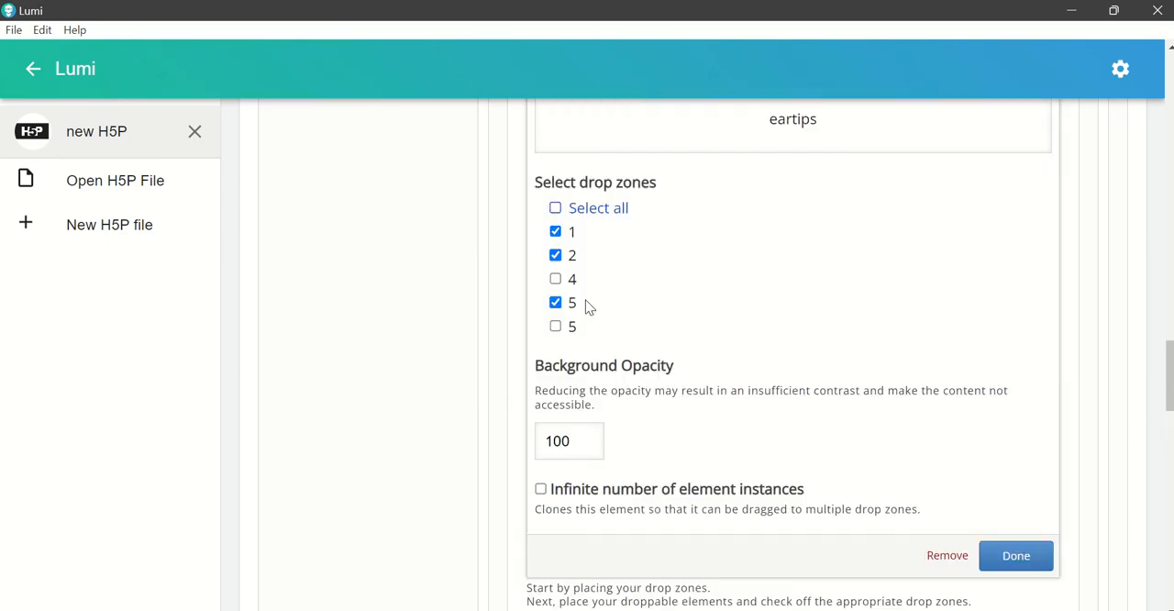
pyautogui.click(580, 219)
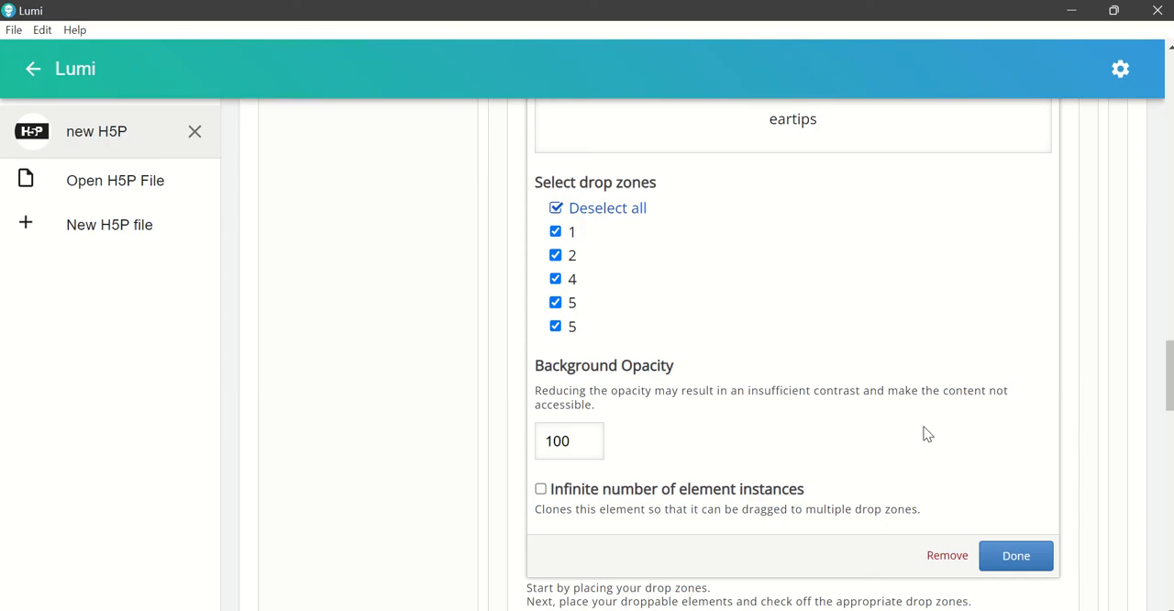
pyautogui.click(1015, 557)
pyautogui.scroll(1, 778, 412)
# Step: Allow the "steam" label to be dropped in all drop zones
pyautogui.click(648, 433)
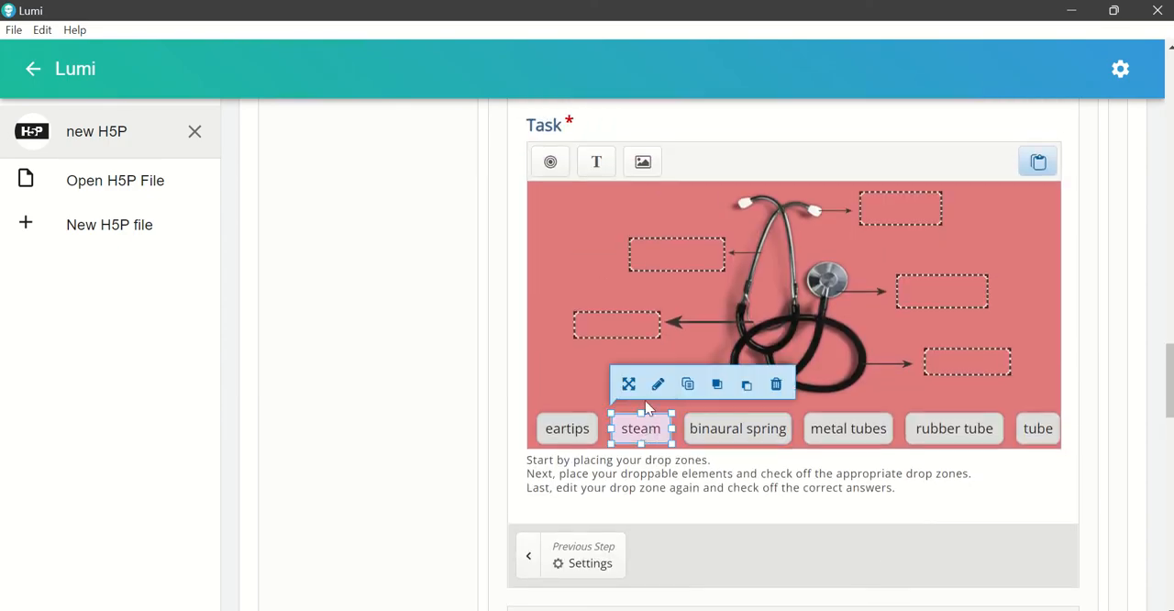
pyautogui.click(657, 390)
pyautogui.click(592, 309)
pyautogui.scroll(-2, 951, 380)
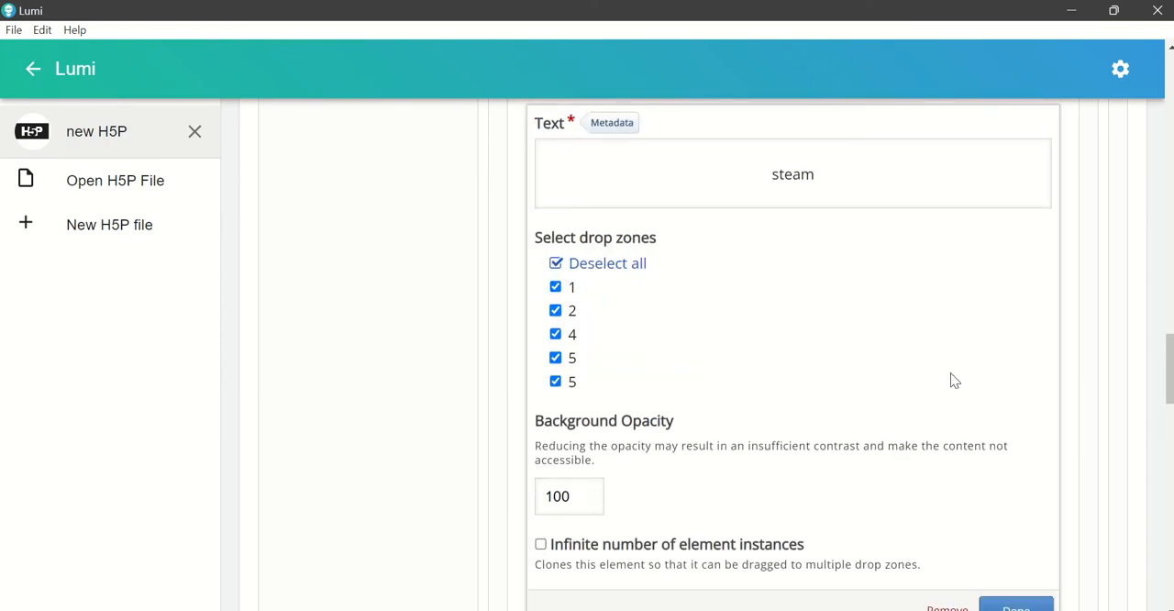
pyautogui.click(1010, 464)
pyautogui.scroll(2, 825, 431)
# Step: Allow the "binaural spring" label to be dropped in all drop zones
pyautogui.click(762, 423)
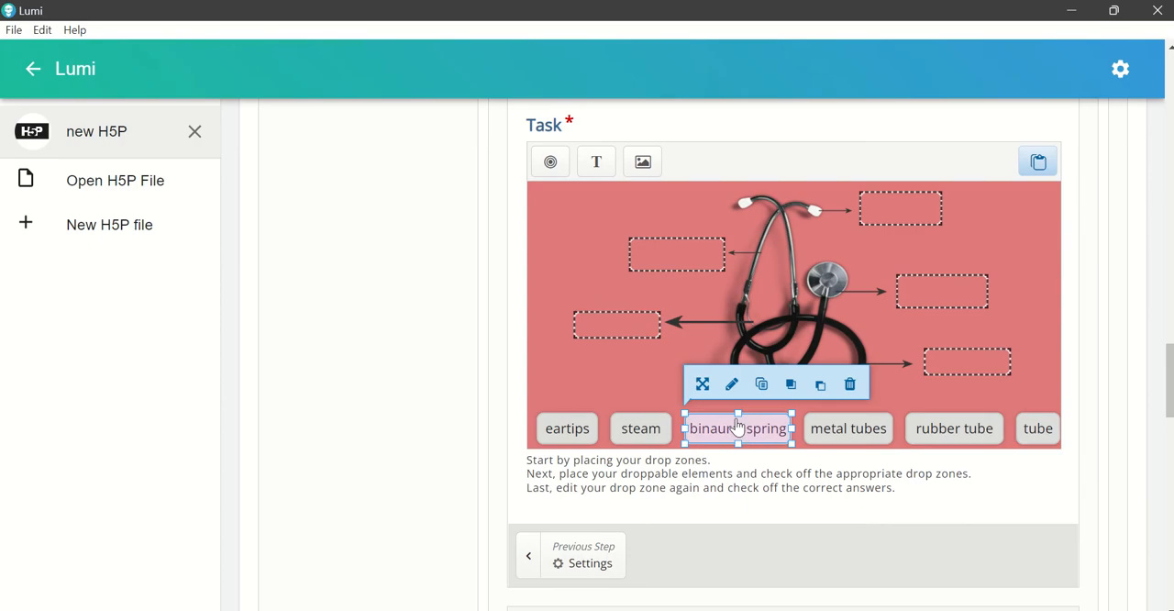
pyautogui.click(731, 386)
pyautogui.click(606, 308)
pyautogui.scroll(-2, 926, 404)
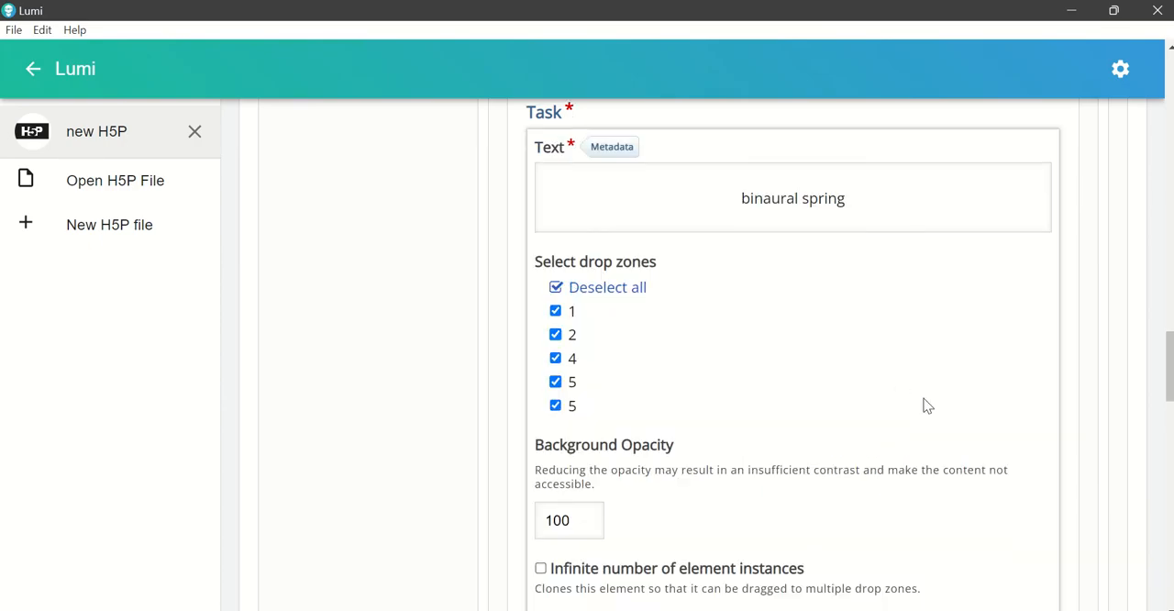
pyautogui.click(1012, 554)
# Step: Allow the "metal tubes" label to be dropped in all drop zones
pyautogui.click(825, 349)
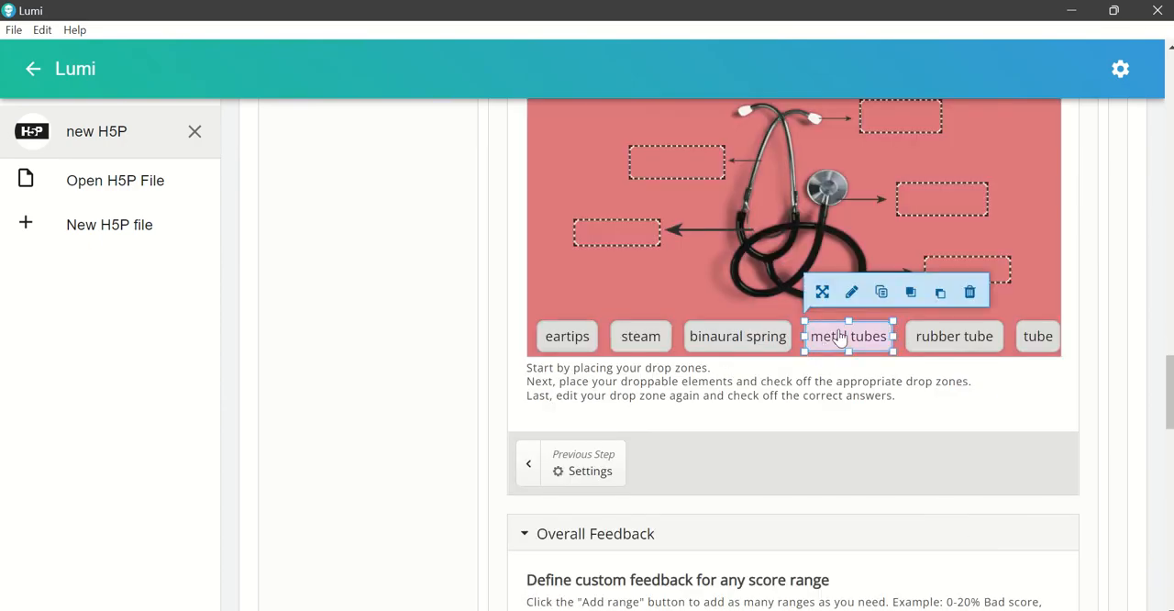
pyautogui.click(852, 296)
pyautogui.click(556, 209)
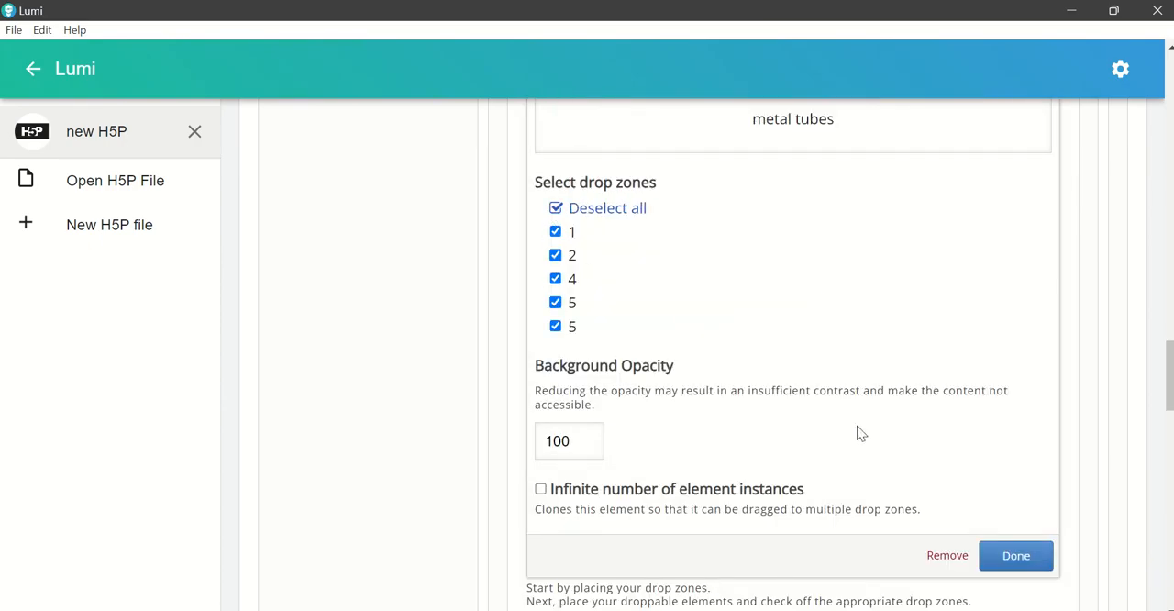
pyautogui.click(994, 555)
# Step: Check which drop zones are selected for the "rubber tube" label
pyautogui.click(961, 357)
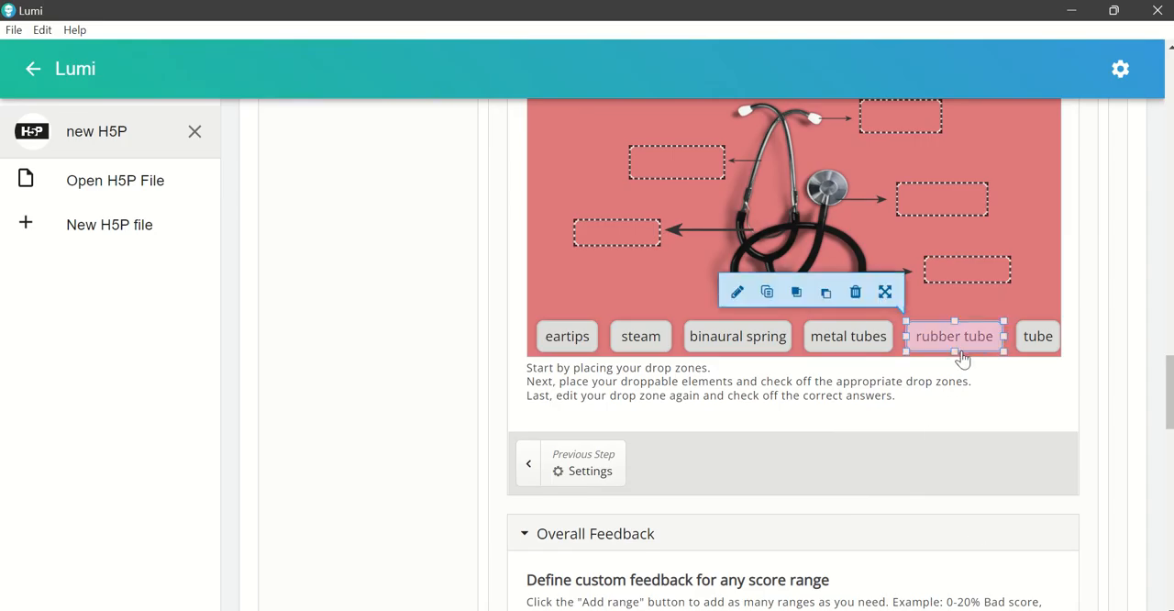
pyautogui.click(737, 293)
pyautogui.click(1010, 553)
# Step: Allow the "tube" label to be dropped in all drop zones
pyautogui.click(1037, 336)
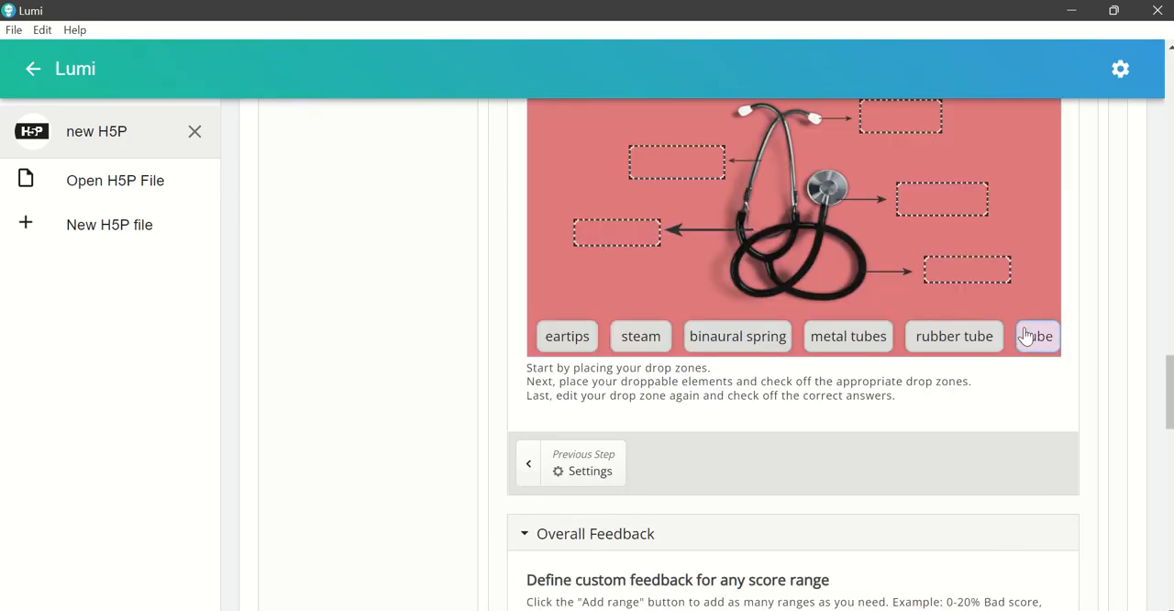
pyautogui.click(847, 291)
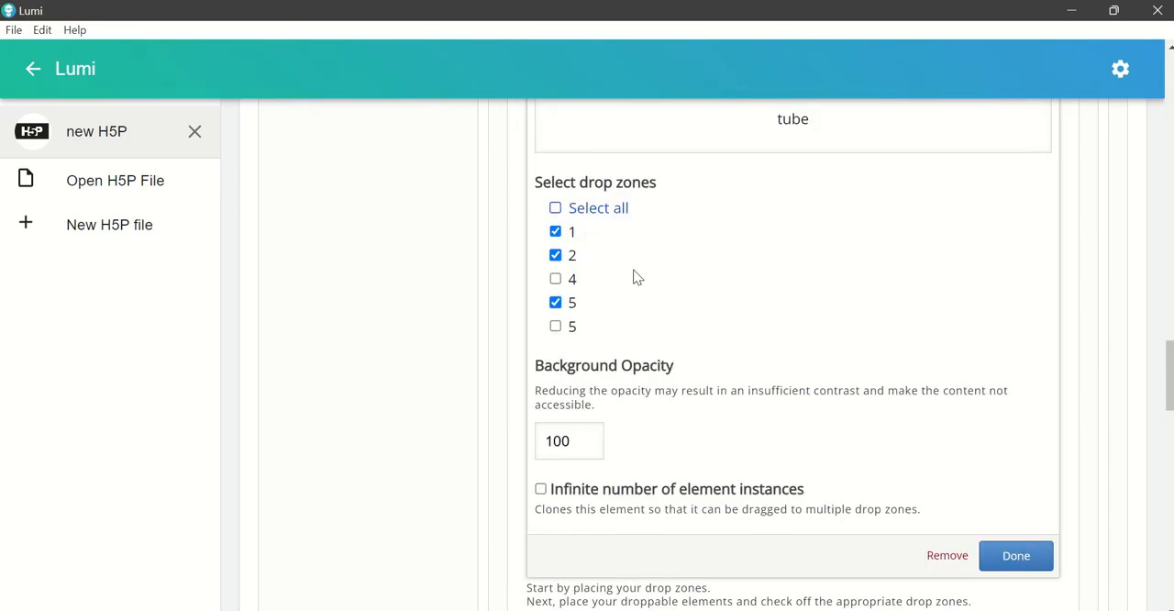
pyautogui.click(597, 220)
pyautogui.click(1013, 556)
pyautogui.scroll(1, 921, 532)
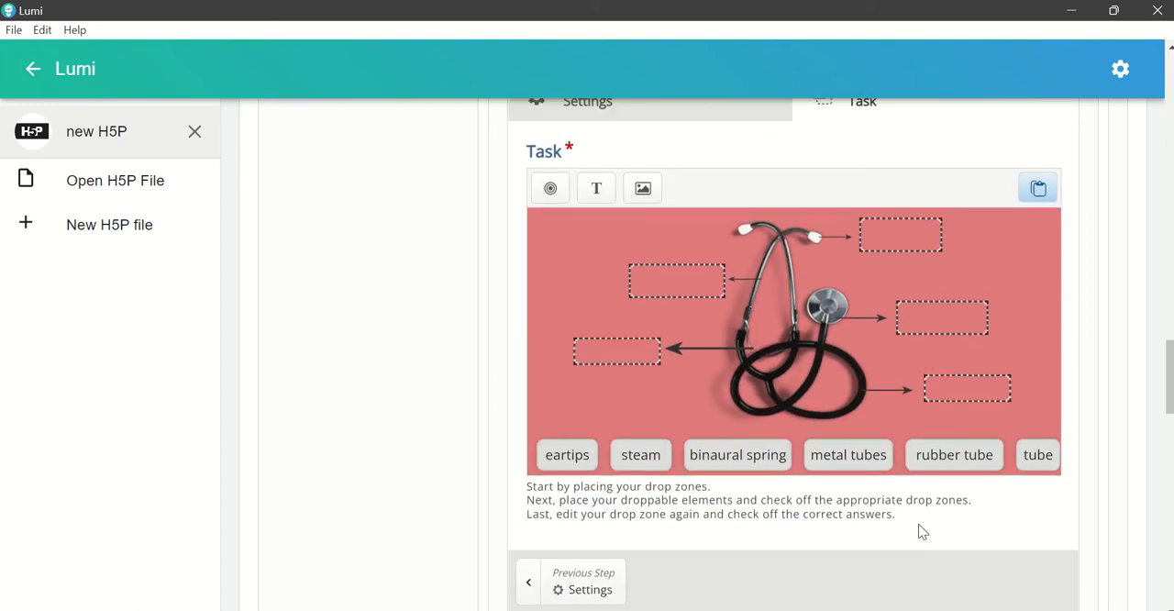
# Step: Set "metal tubes" as the correct element for drop zone 4 beside the stethoscope's upper metal tubing
pyautogui.scroll(1, 919, 524)
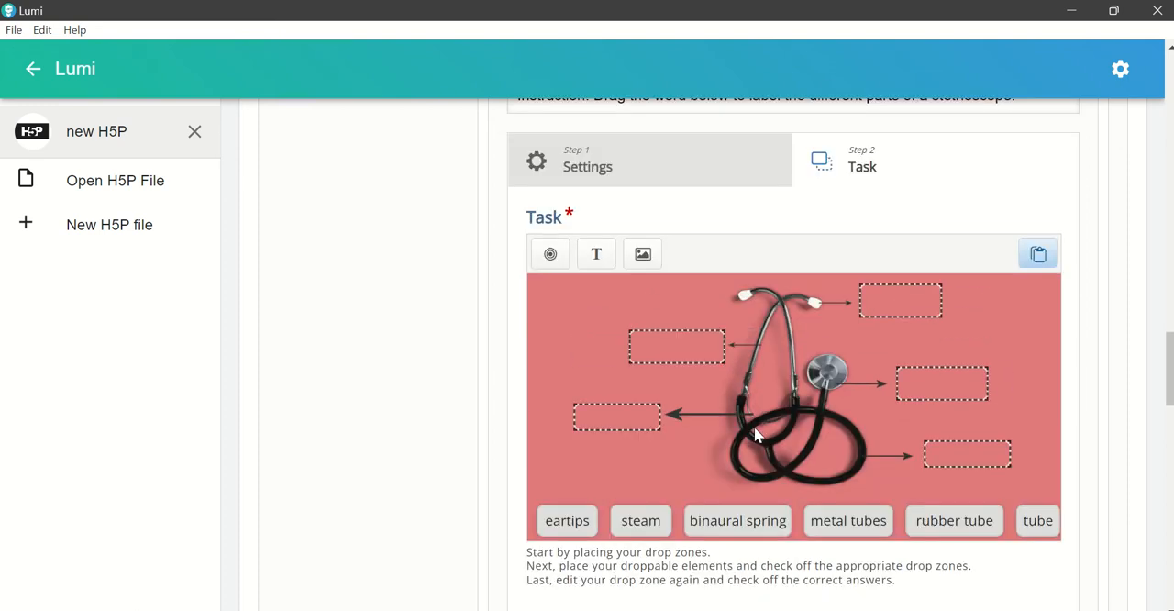
pyautogui.click(681, 346)
pyautogui.click(677, 303)
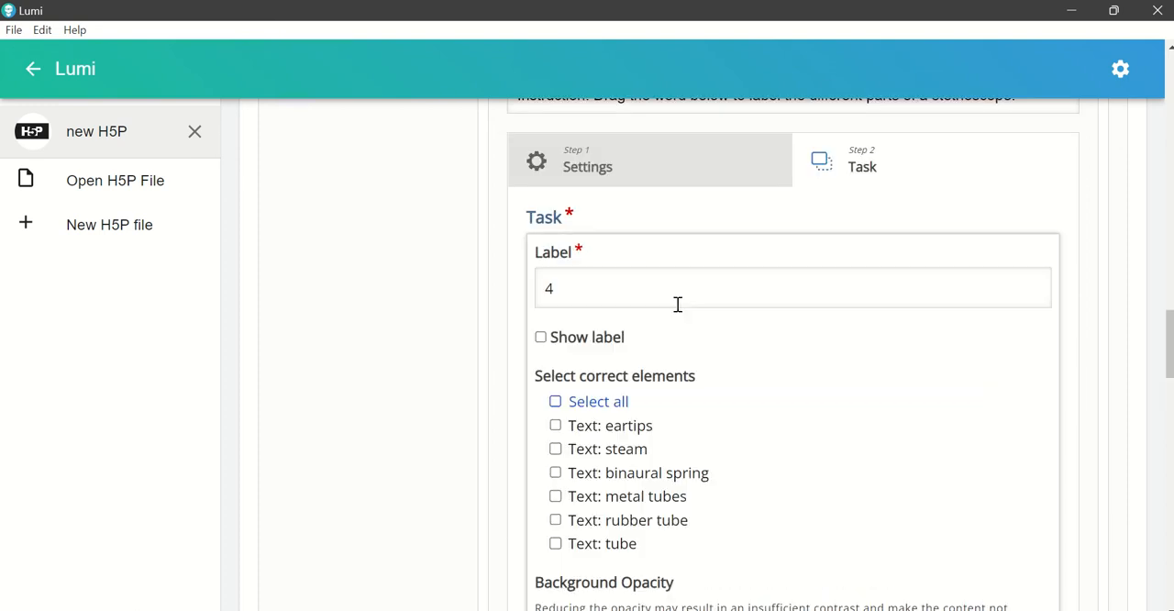
pyautogui.click(622, 500)
pyautogui.scroll(-1, 887, 479)
pyautogui.scroll(-5, 889, 479)
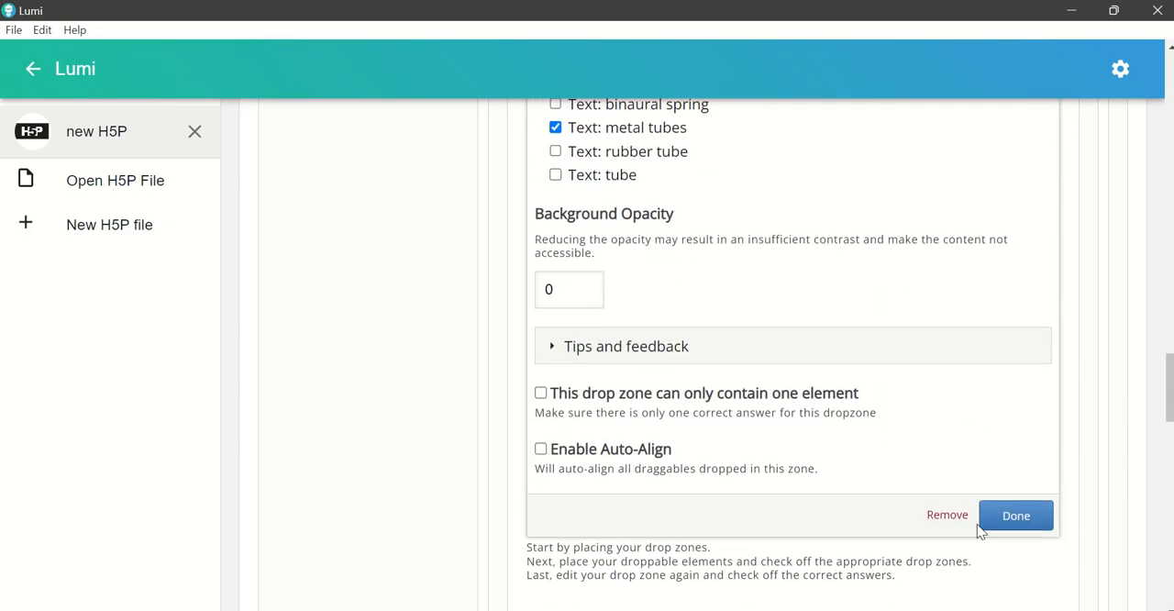
pyautogui.click(981, 521)
pyautogui.scroll(4, 655, 414)
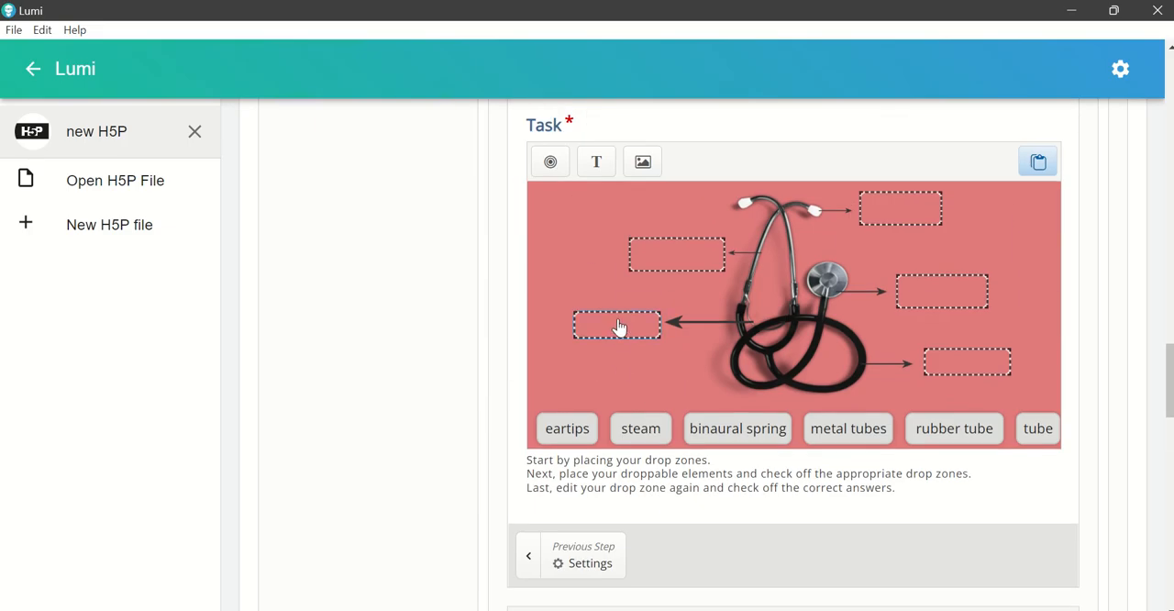
# Step: Set "binaural spring" as the correct element for drop zone 5 at the large left-pointing arrow
pyautogui.click(621, 329)
pyautogui.click(620, 282)
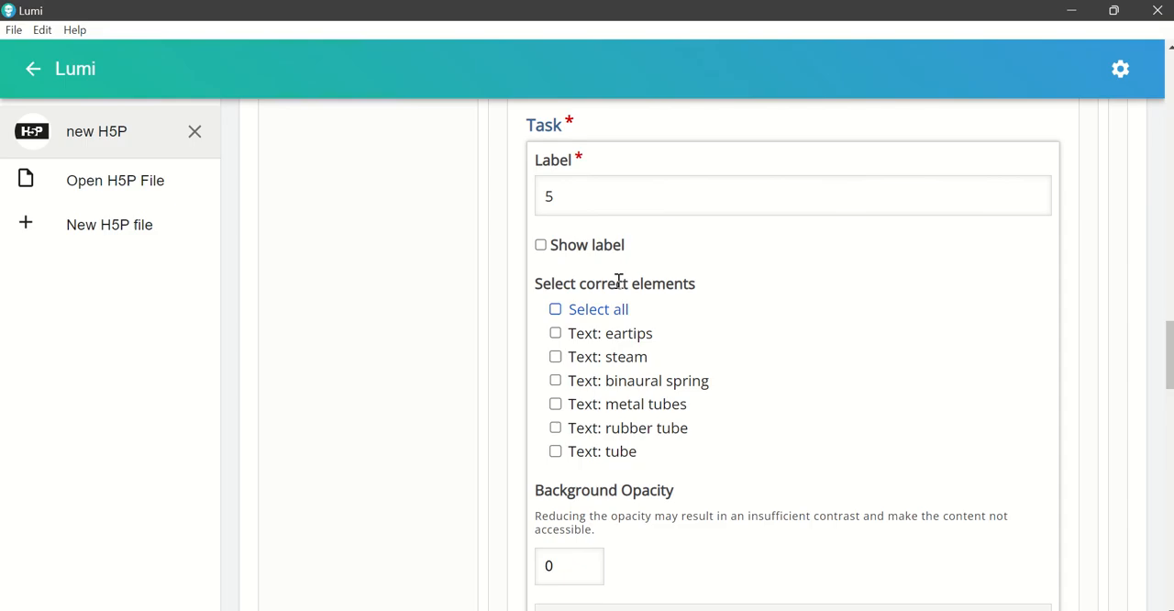
pyautogui.doubleClick(655, 380)
pyautogui.click(555, 380)
pyautogui.scroll(-5, 899, 440)
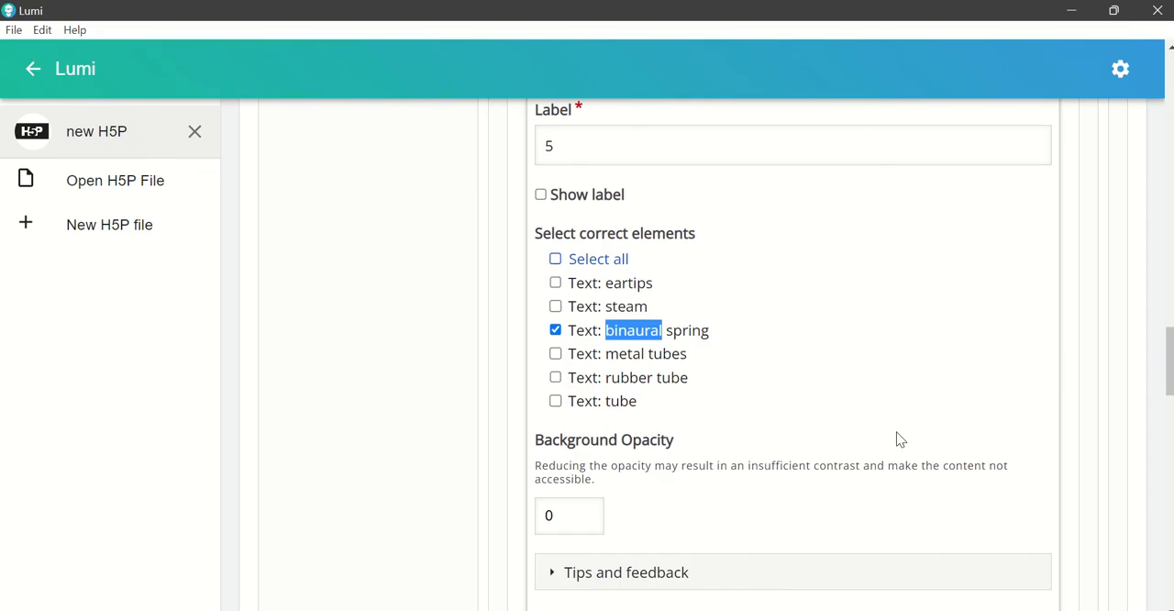
pyautogui.click(1015, 519)
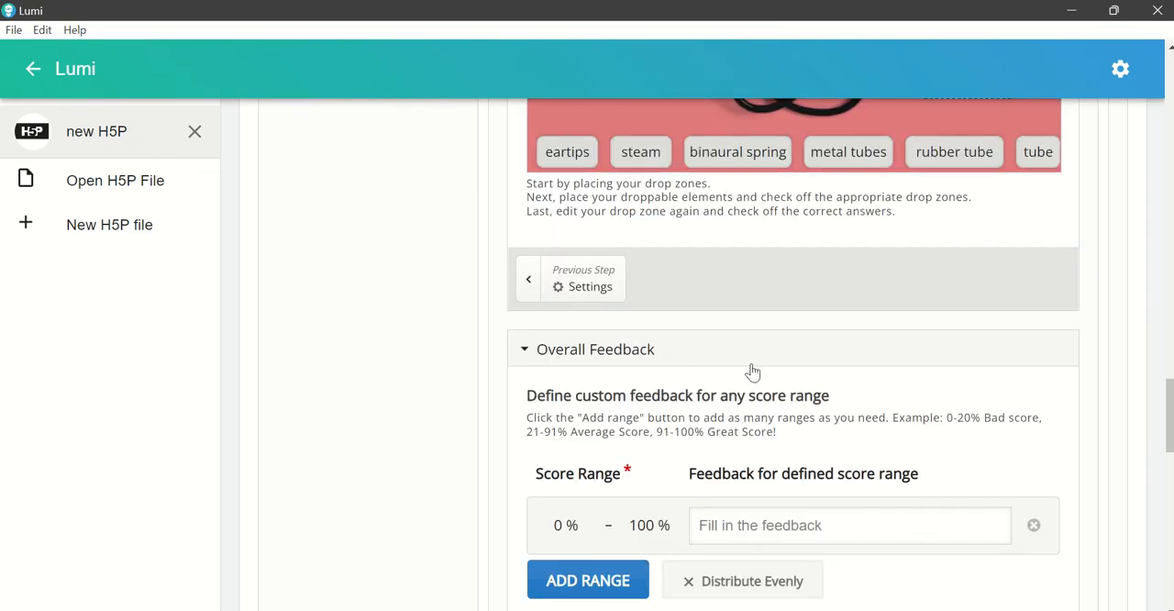
pyautogui.scroll(3, 750, 376)
pyautogui.scroll(1, 749, 381)
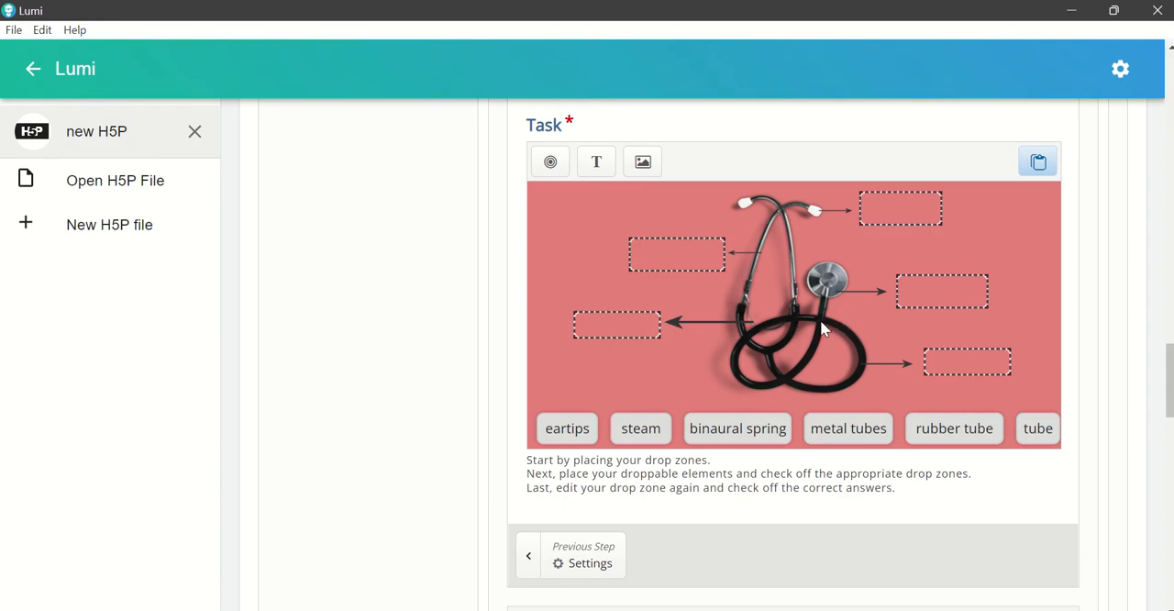
# Step: Disable "Apply penalties" in the drag-and-drop activity's behavioural settings
pyautogui.scroll(-1, 830, 321)
pyautogui.scroll(-5, 843, 341)
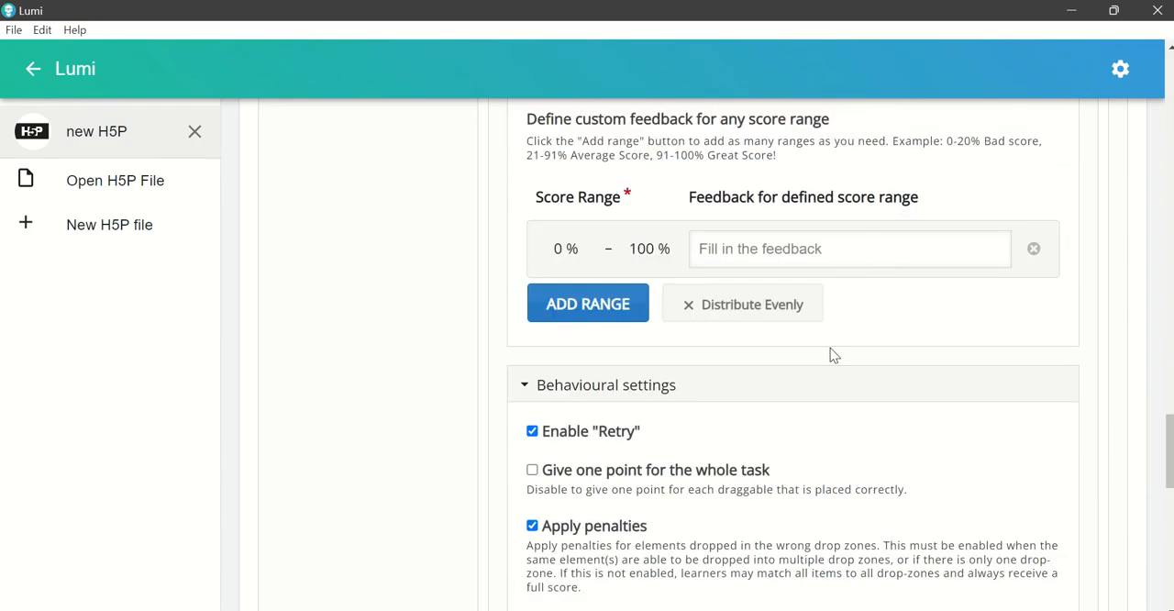
pyautogui.scroll(-1, 830, 349)
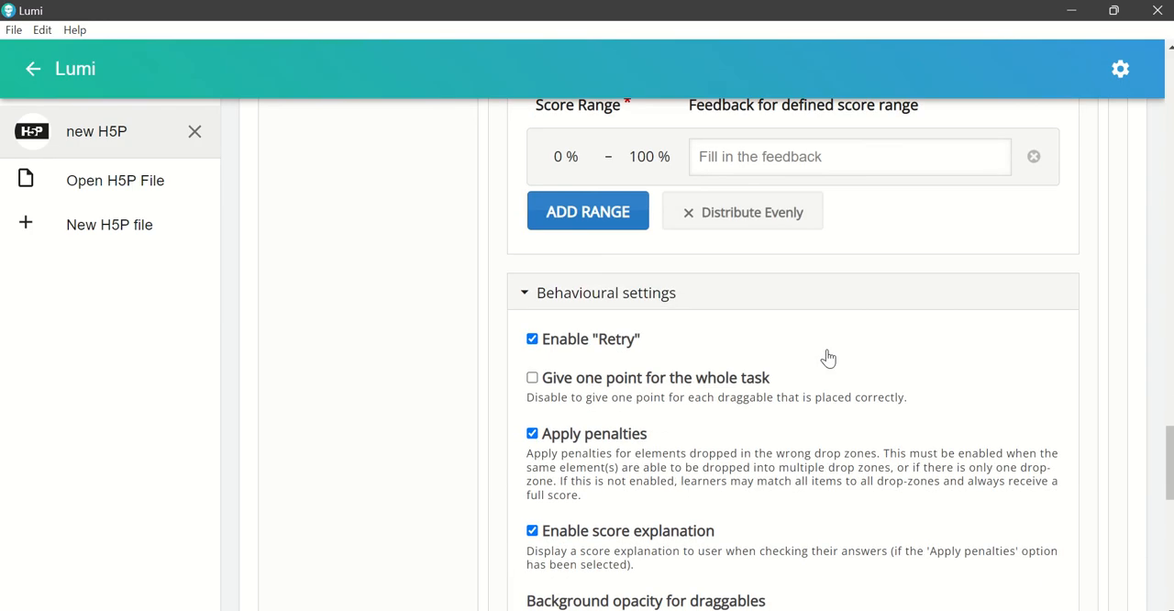
pyautogui.click(525, 295)
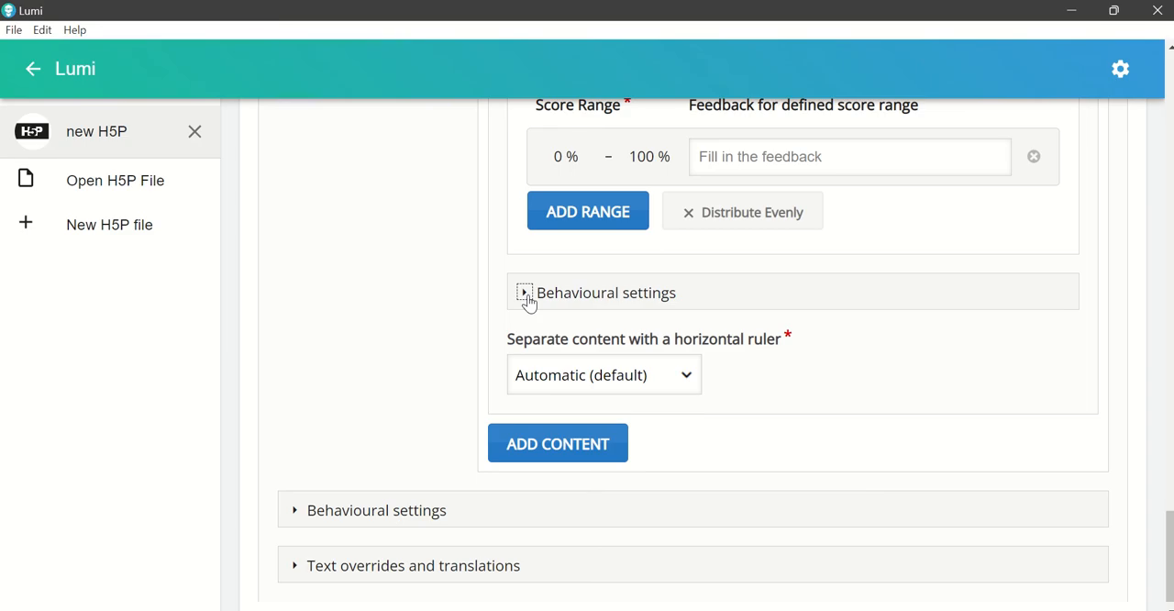
pyautogui.click(526, 294)
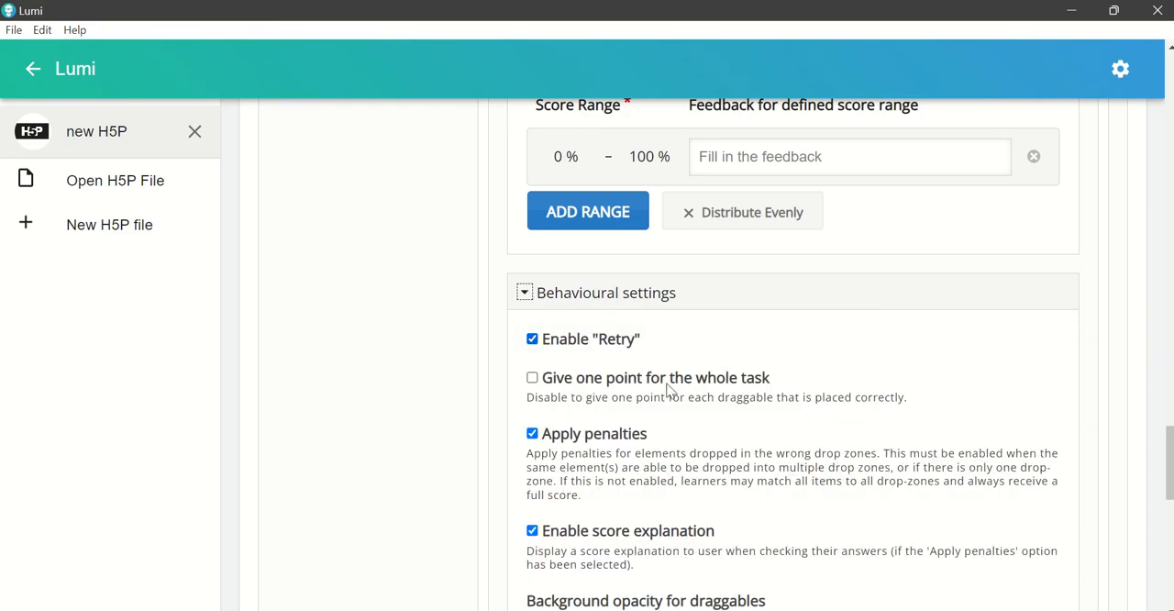
pyautogui.scroll(-1, 674, 388)
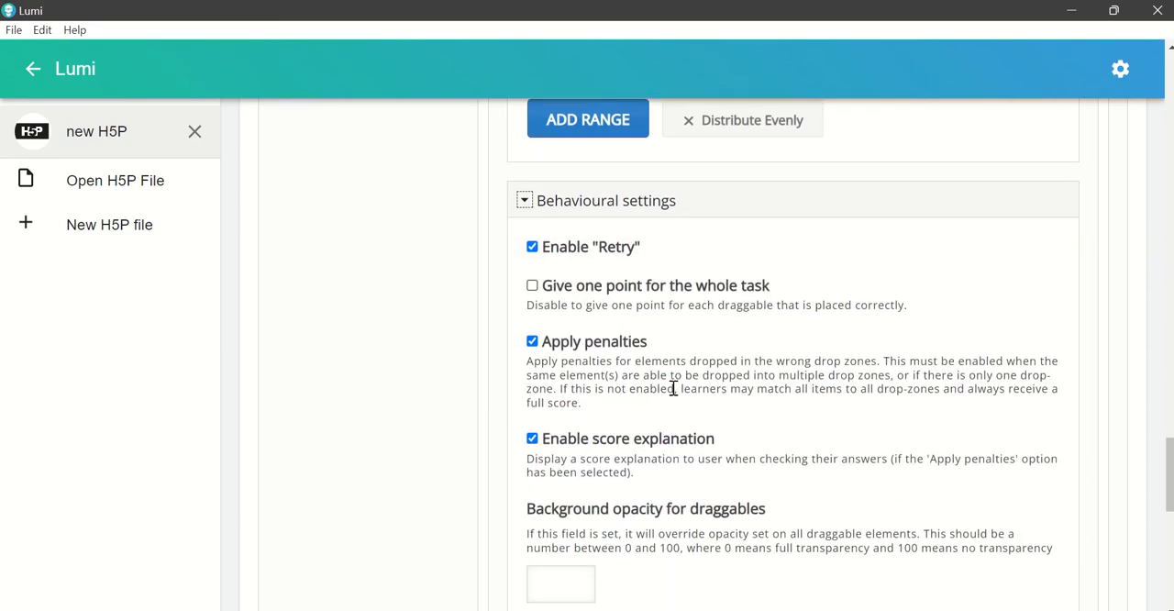
pyautogui.click(533, 343)
# Step: Set Drop Zone Highlighting to Never for the drag-and-drop activity
pyautogui.scroll(-2, 876, 413)
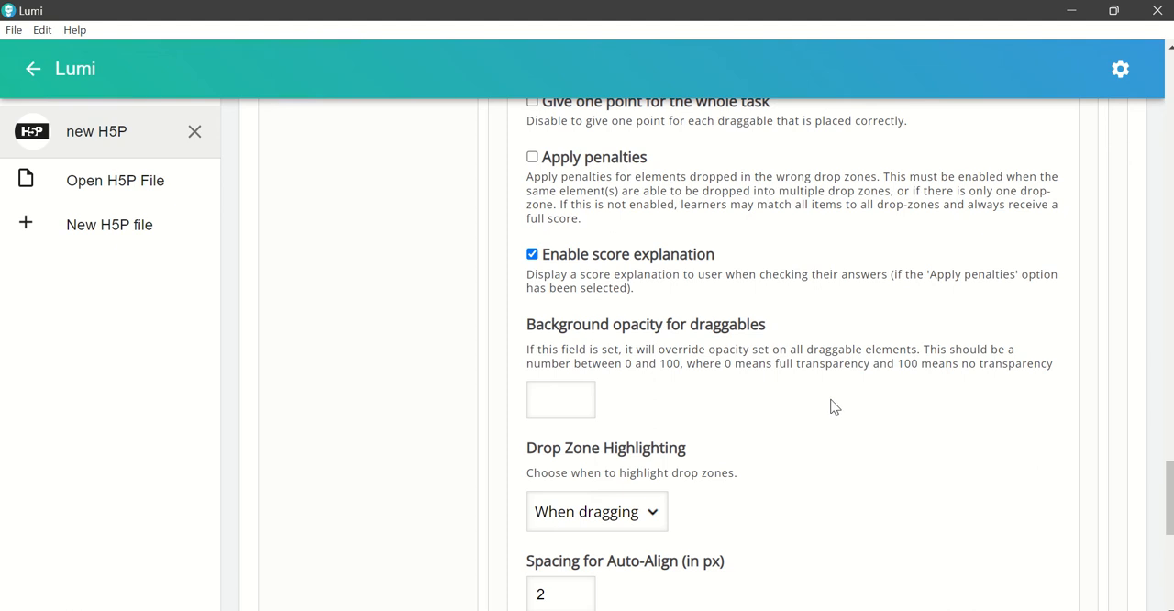
pyautogui.scroll(-1, 823, 392)
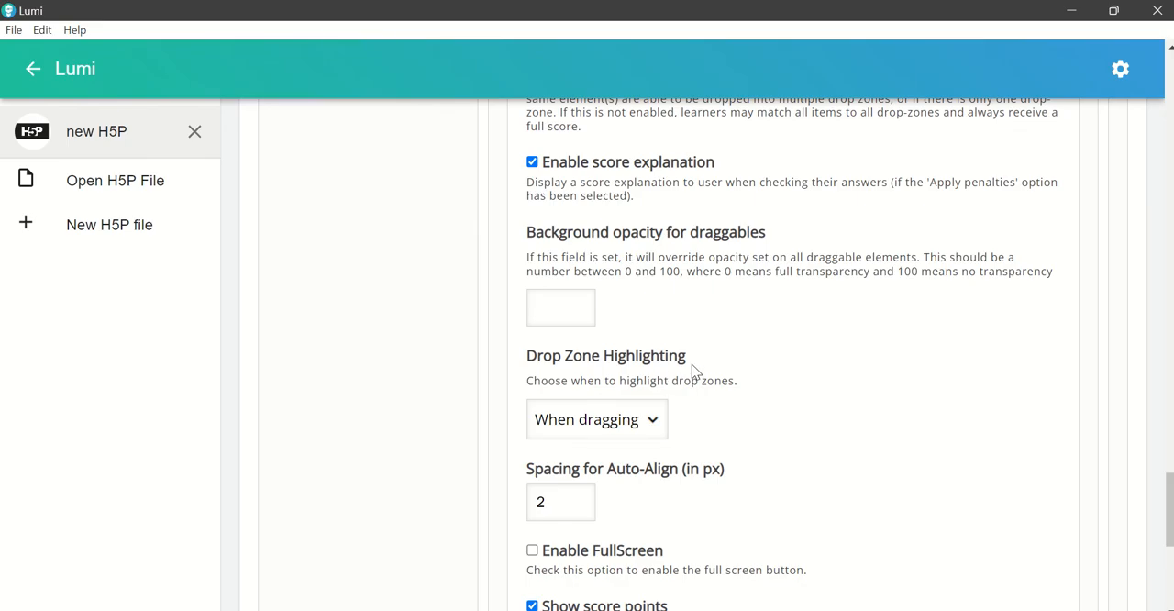
pyautogui.click(652, 421)
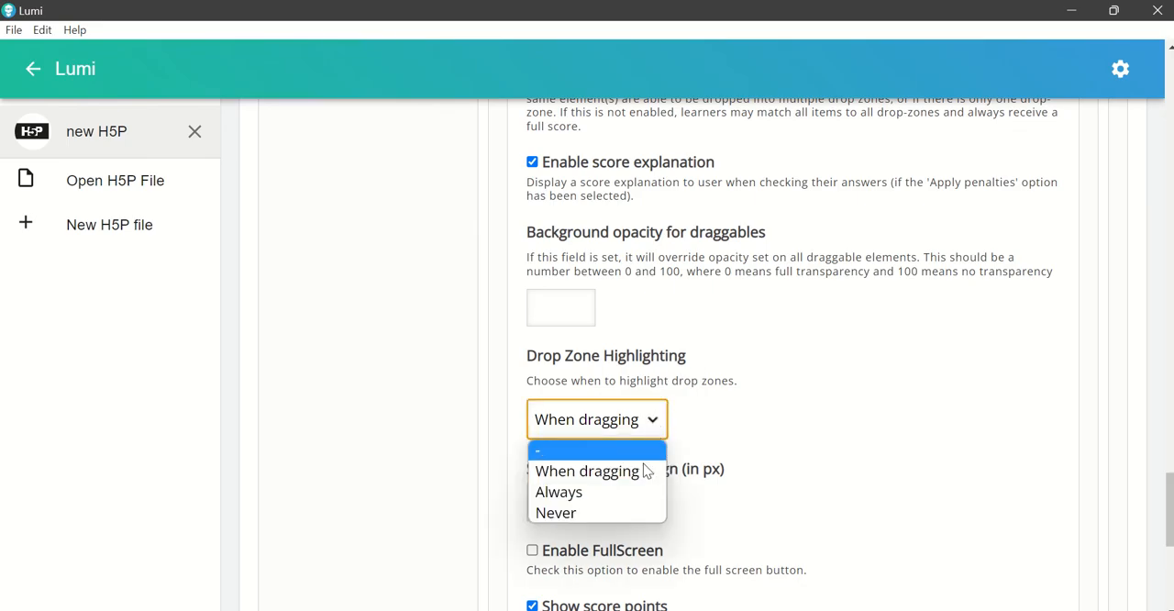
pyautogui.click(601, 514)
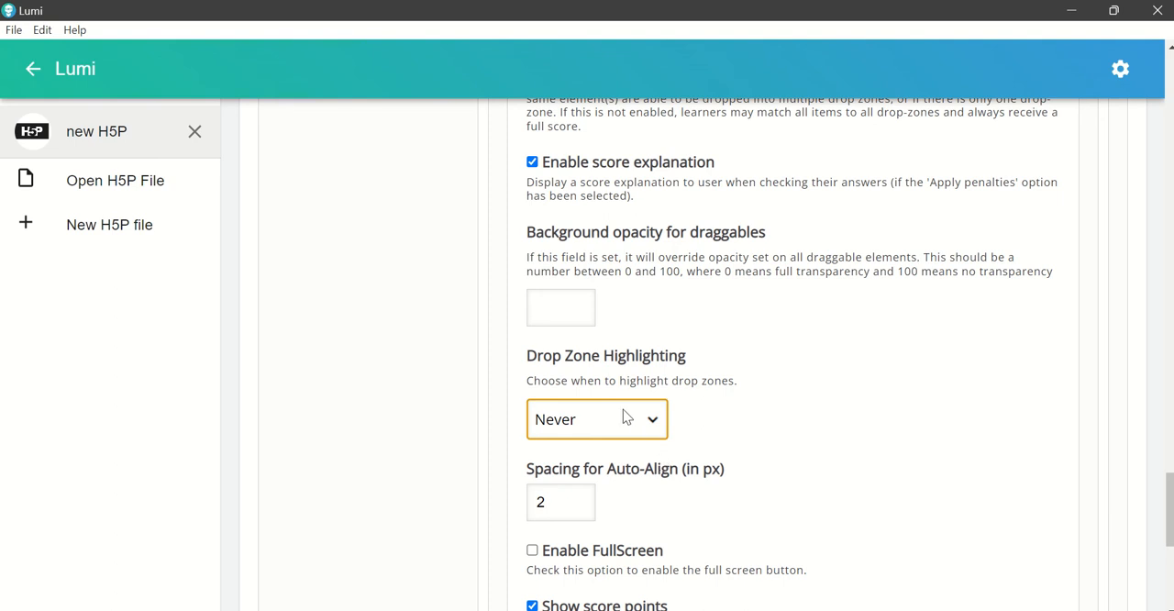
# Step: Add a fourth page to the interactive book, after the Heart Sounds page
pyautogui.scroll(-2, 650, 423)
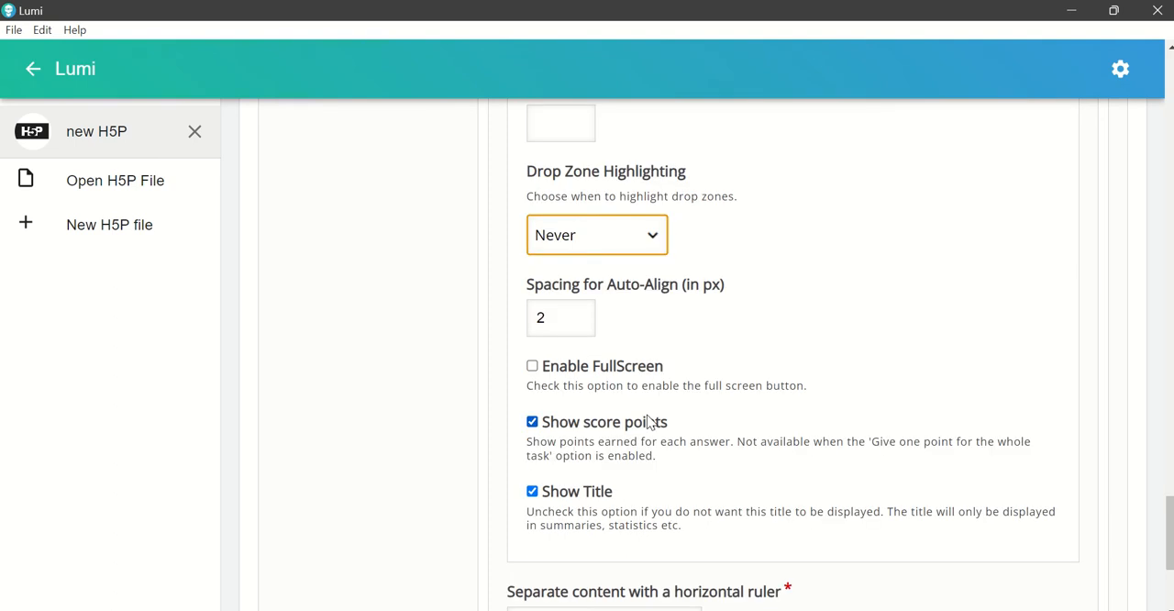
pyautogui.scroll(-2, 651, 423)
pyautogui.scroll(8, 645, 417)
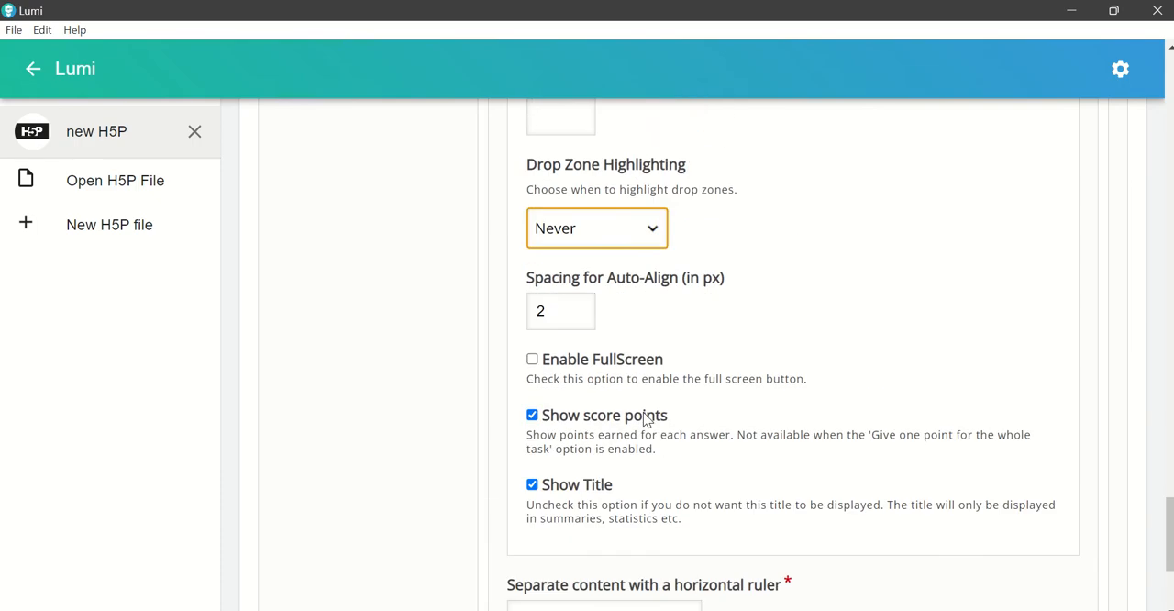
pyautogui.scroll(7, 645, 418)
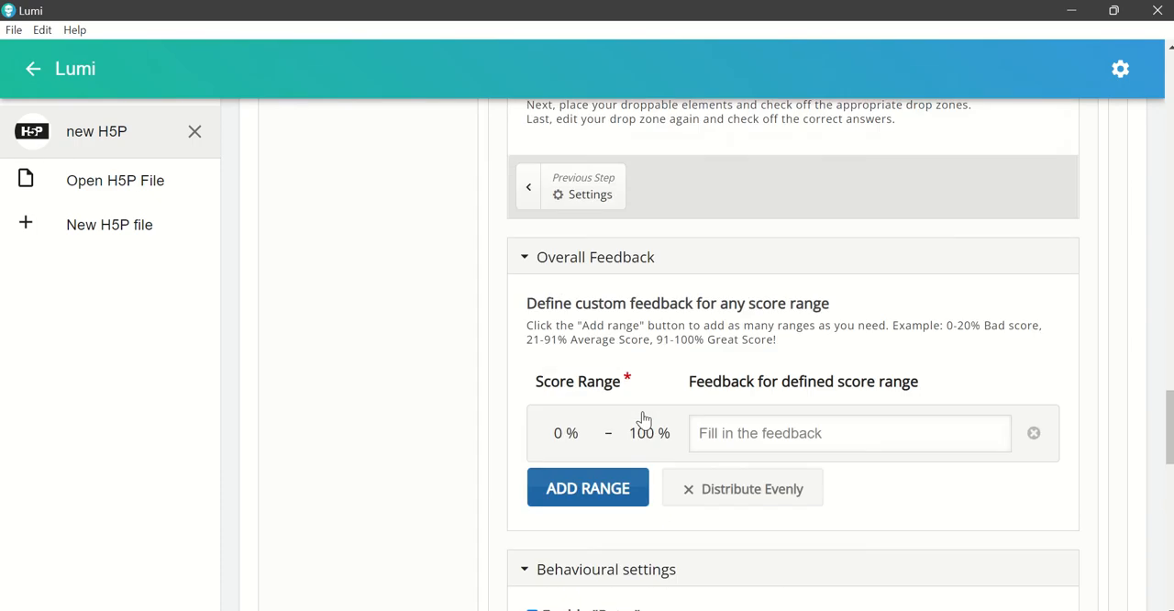
pyautogui.scroll(10, 642, 419)
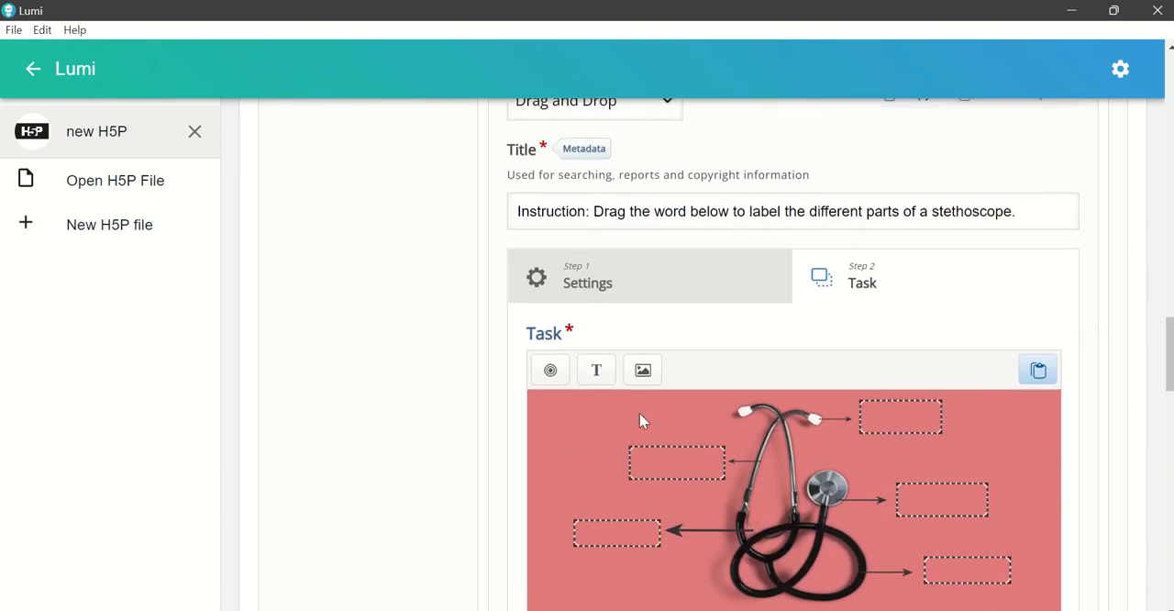
pyautogui.scroll(1, 642, 419)
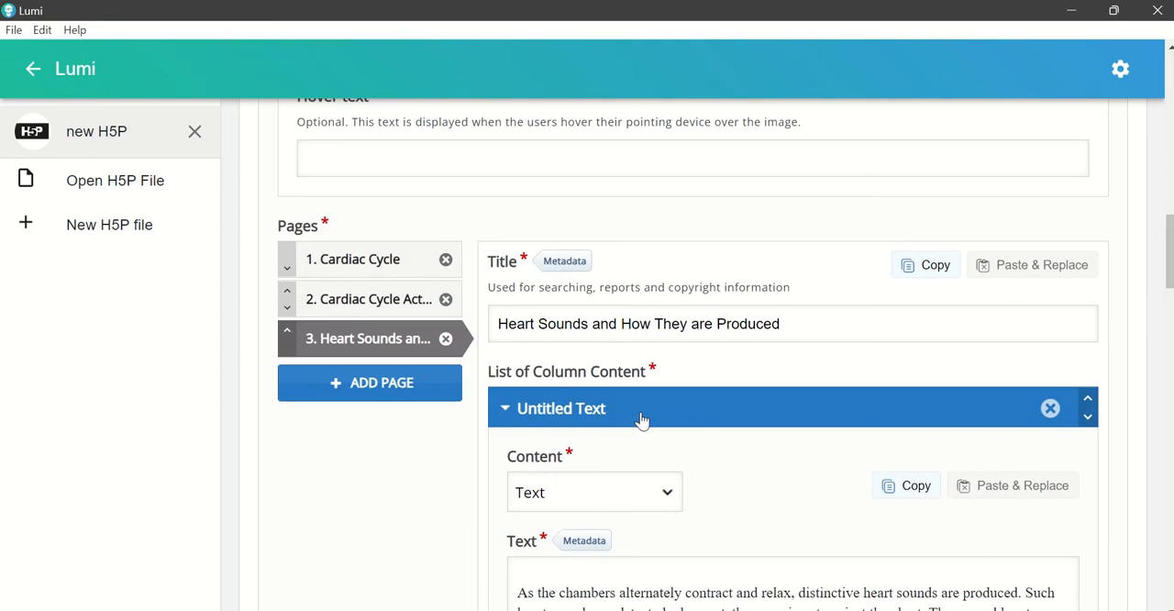
pyautogui.click(426, 390)
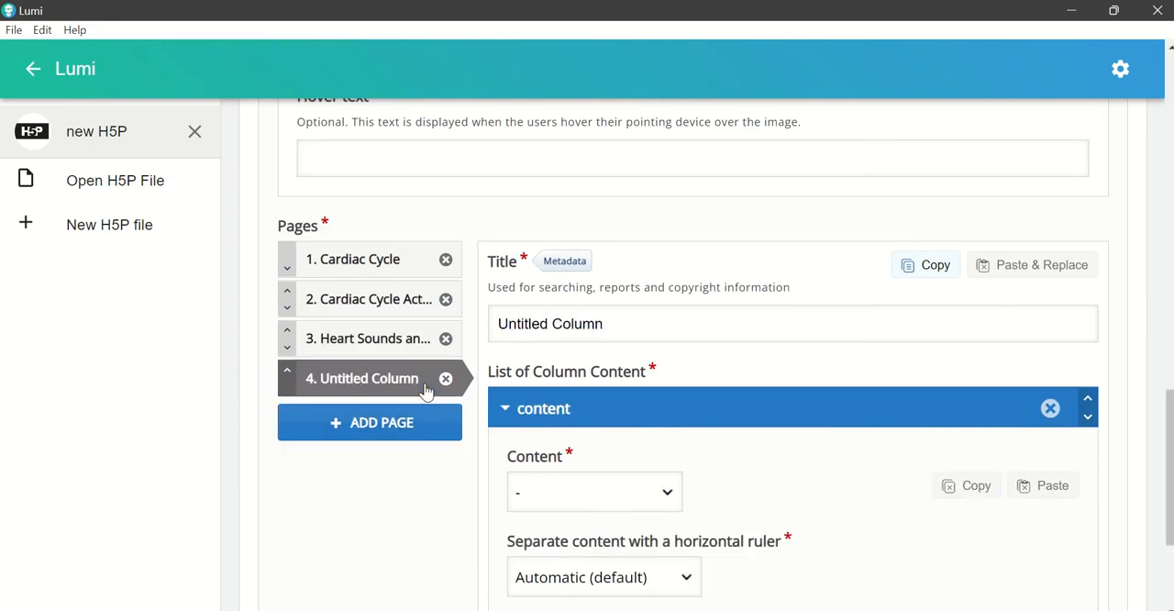
# Step: Switch to the Word document and copy the heading "Blood Pressure and its Measurement"
pyautogui.click(798, 609)
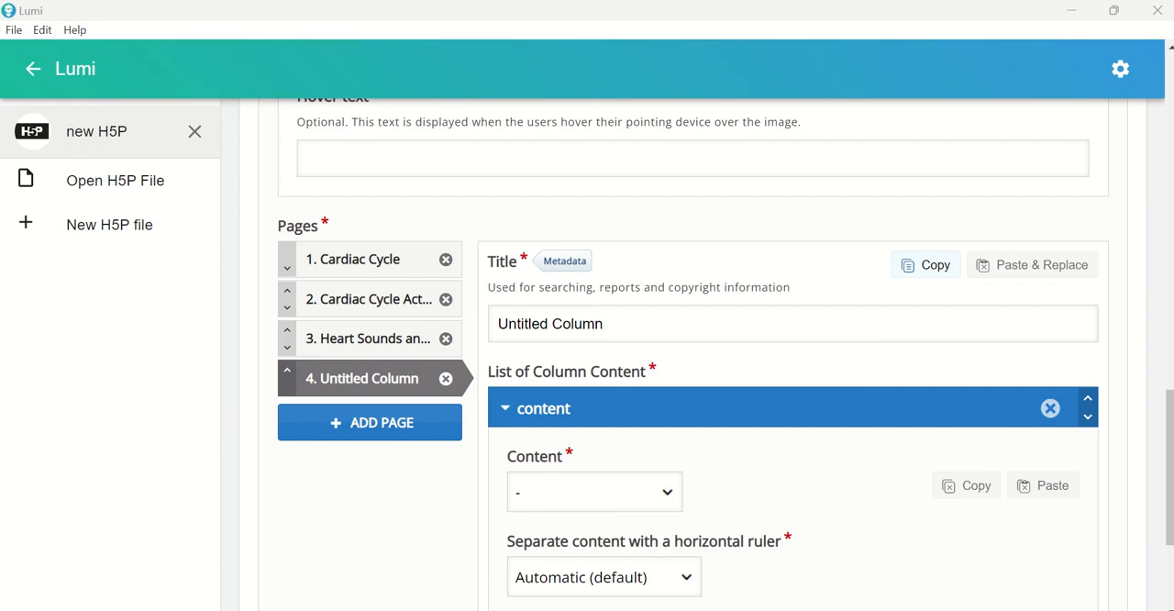
pyautogui.scroll(-2, 503, 467)
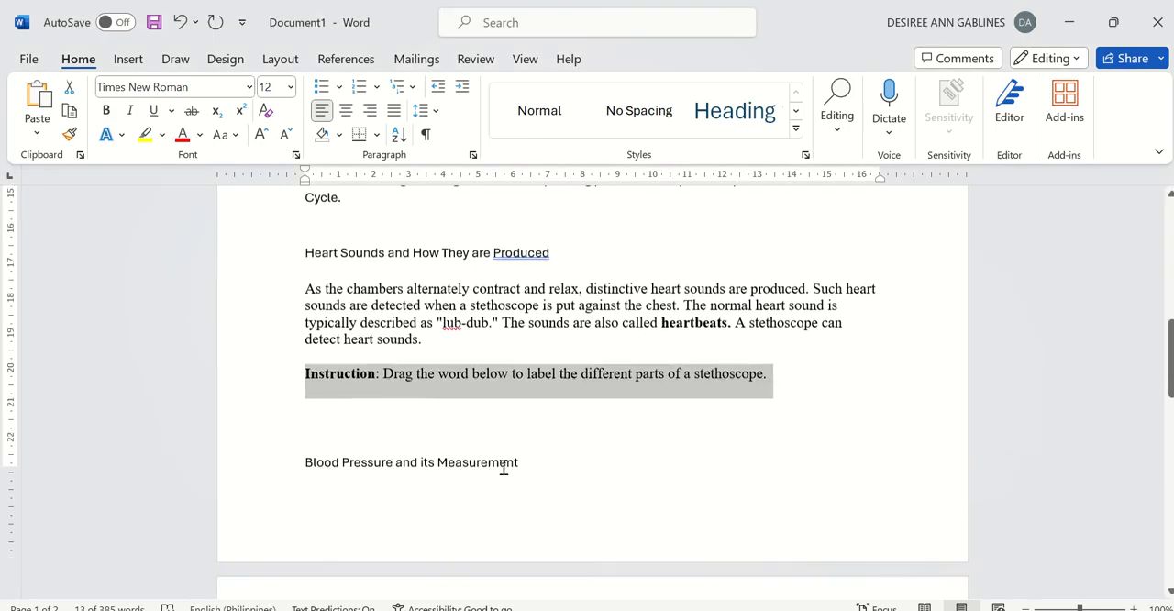
pyautogui.click(495, 471)
pyautogui.scroll(-1, 469, 464)
pyautogui.moveTo(304, 414); pyautogui.dragTo(581, 430)
pyautogui.hotkey('ctrl', 'c')
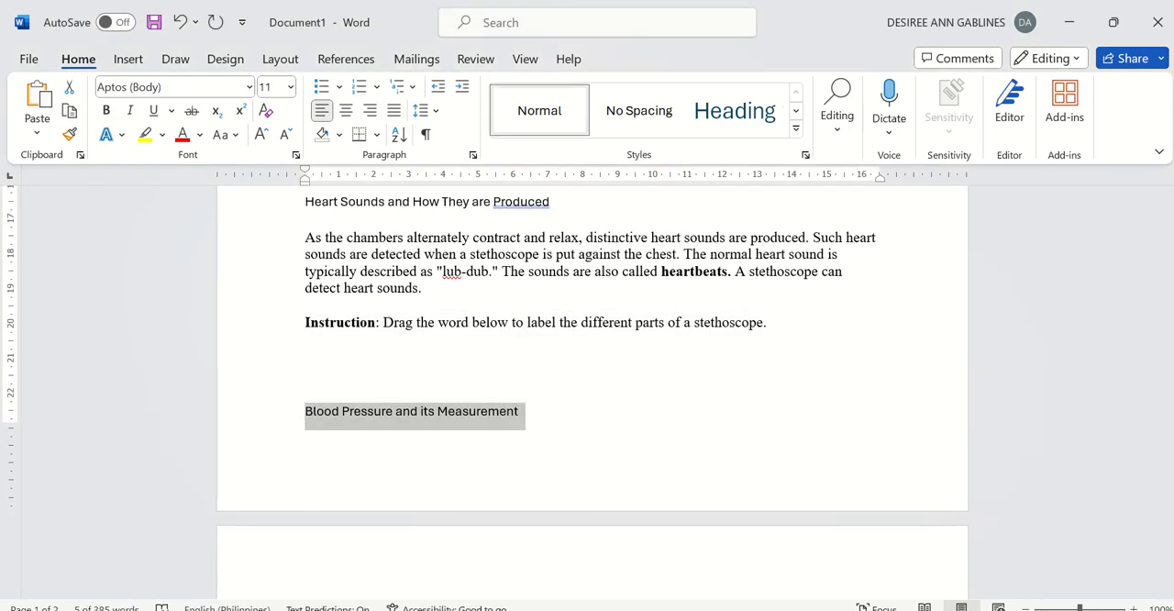
# Step: Return to Lumi and replace the fourth page's title with "Blood Pressure and its Measurement"
pyautogui.click(730, 609)
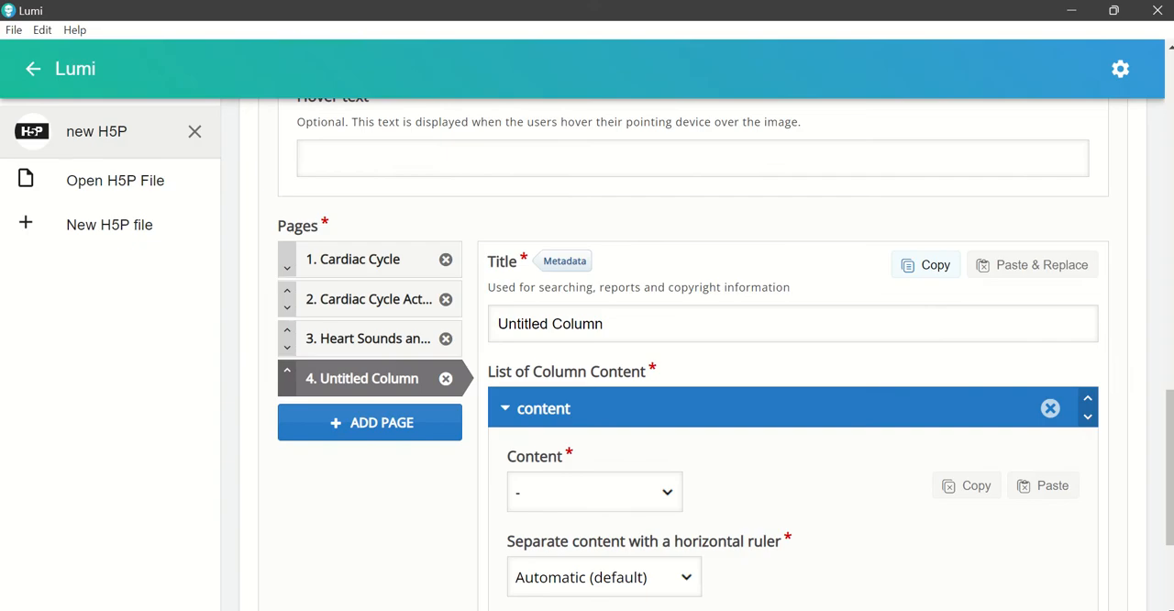
pyautogui.click(501, 323)
pyautogui.moveTo(501, 324); pyautogui.dragTo(616, 323)
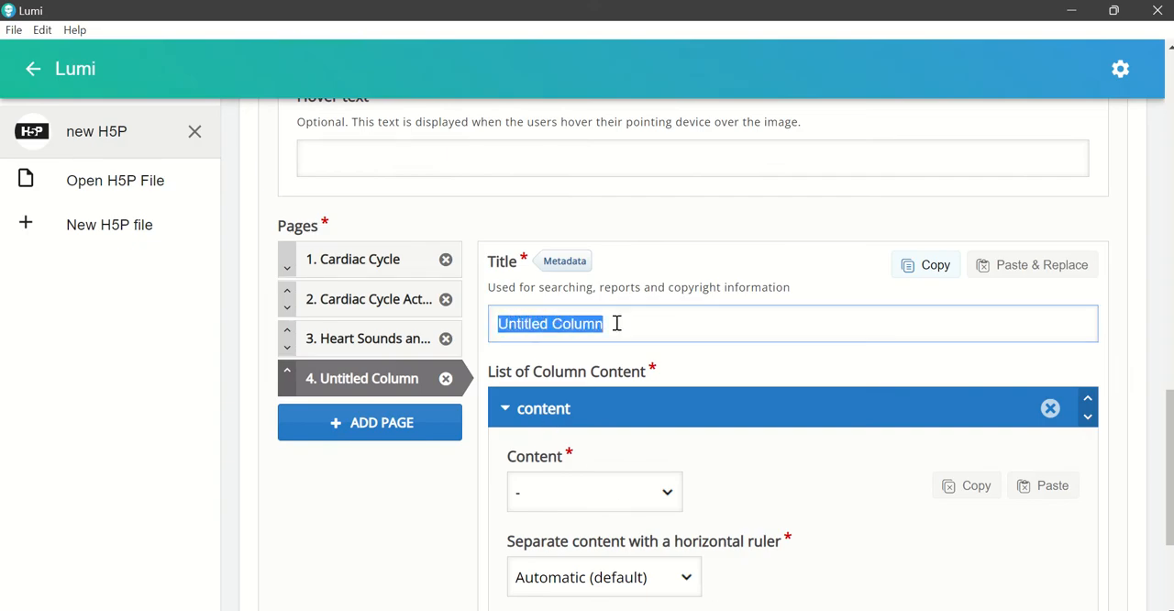
pyautogui.hotkey('ctrl', 'v')
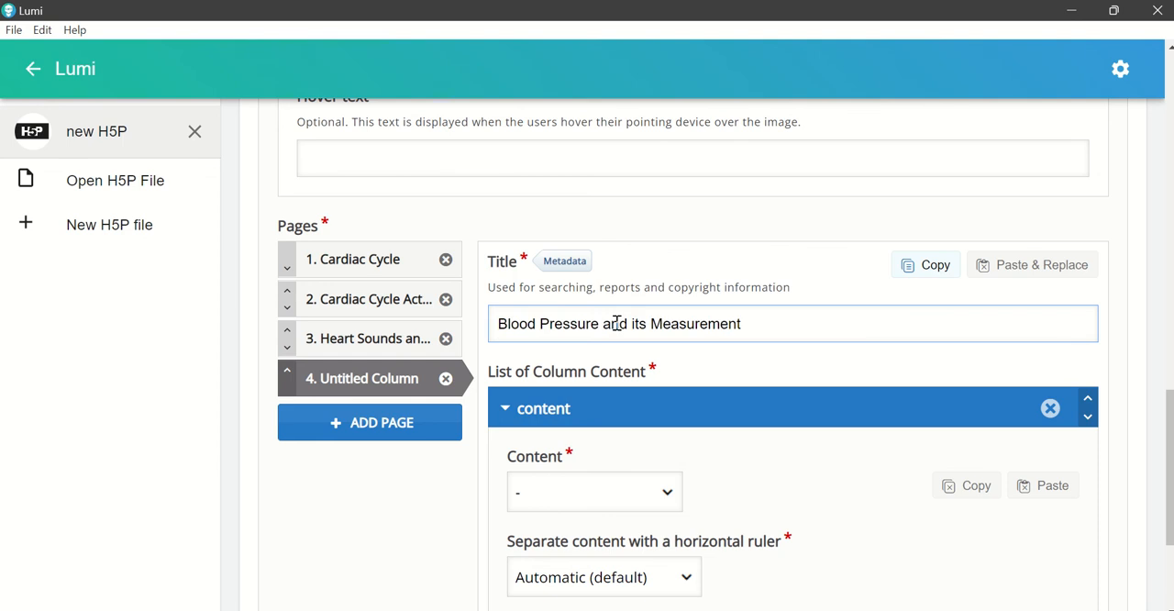
pyautogui.scroll(-1, 748, 438)
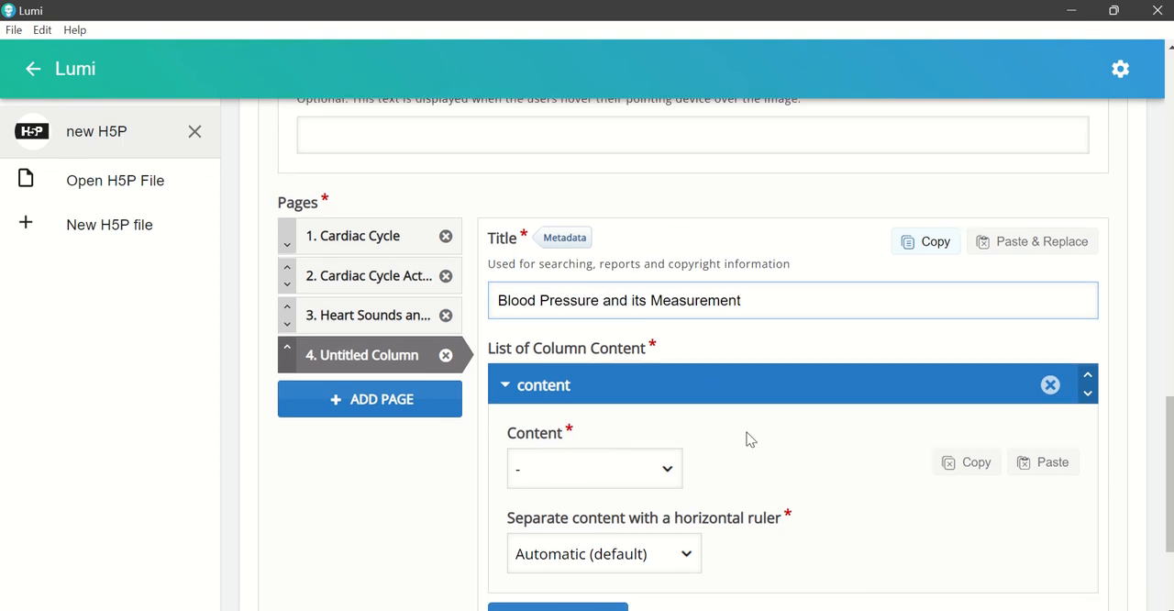
# Step: Switch to Word and copy the paragraph about blood pressure, from "*Blood pressure* is the force" to "*diastolic pressure*."
pyautogui.hotkey('alt', 'Tab')
pyautogui.scroll(-1, 586, 427)
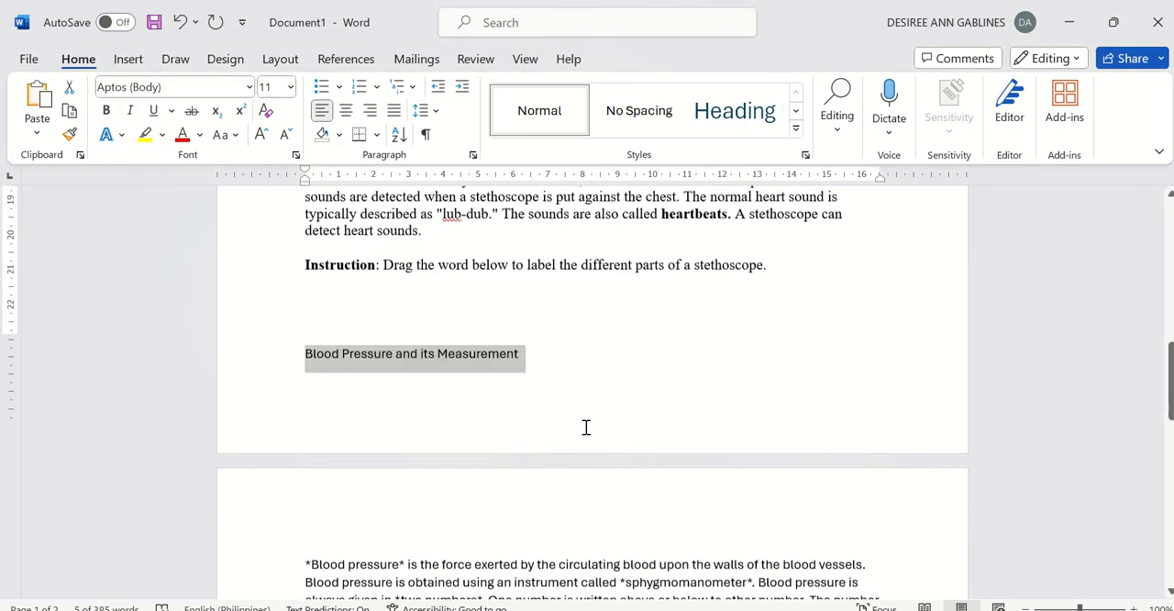
pyautogui.scroll(-3, 586, 427)
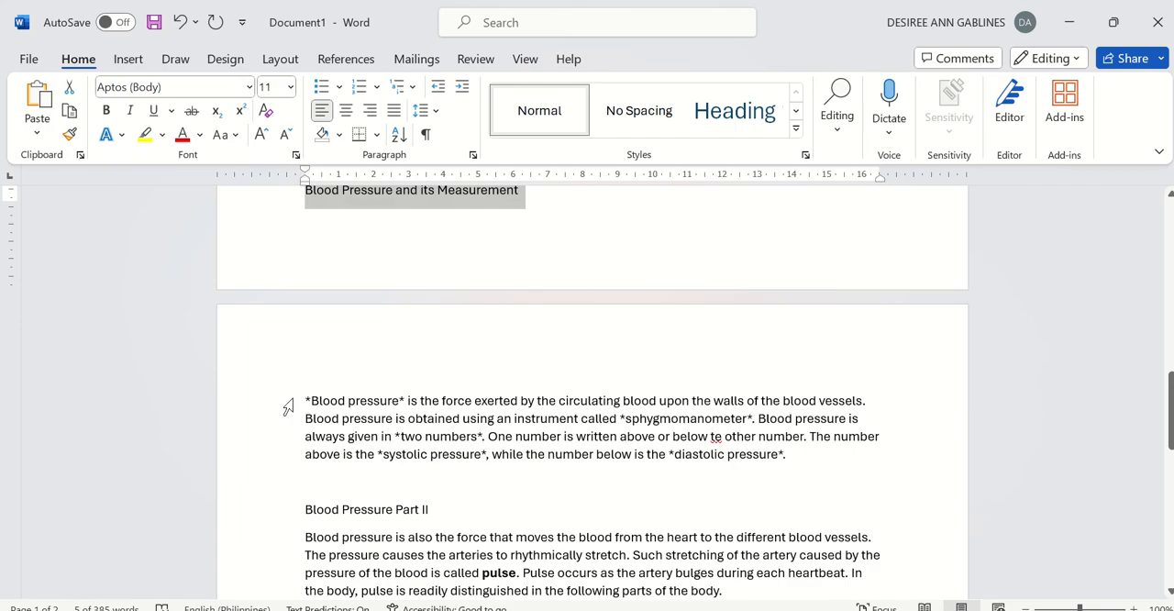
pyautogui.moveTo(304, 401); pyautogui.dragTo(834, 458)
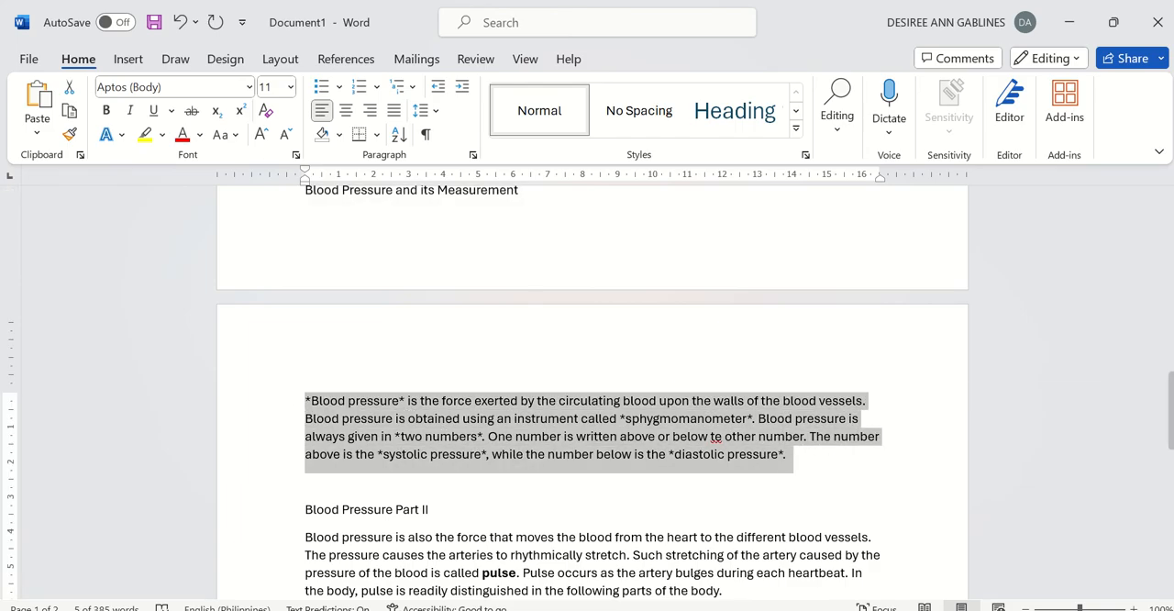
# Step: Back in Lumi, make the Blood Pressure page's first content an Image using the file The Blood Pressure from the BCNHS folder
pyautogui.hotkey('alt', 'Tab')
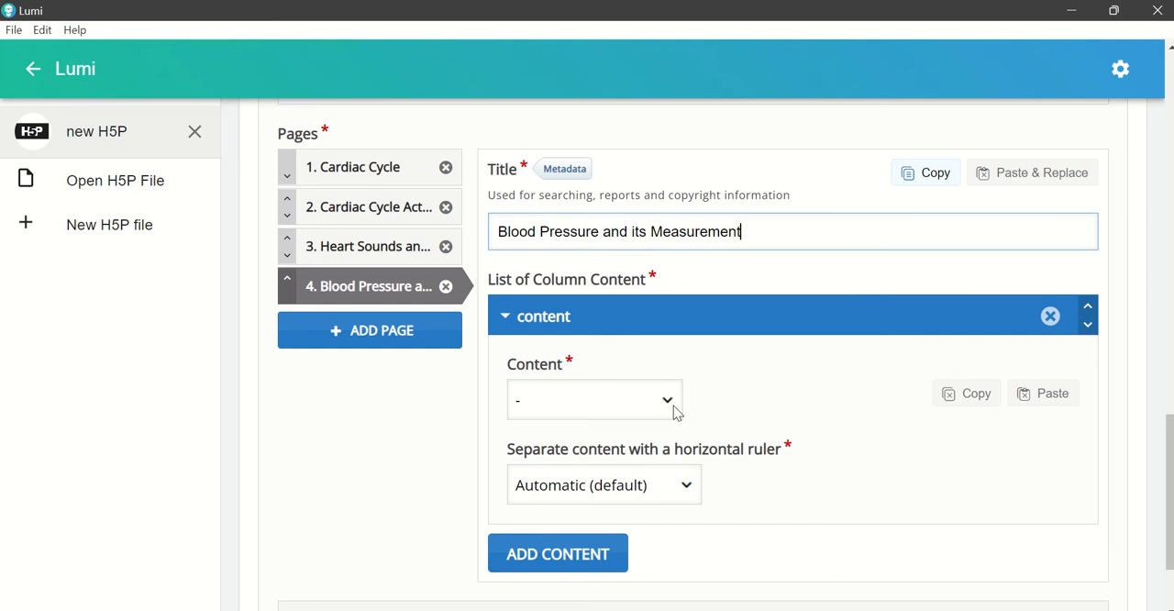
pyautogui.click(675, 412)
pyautogui.scroll(-1, 564, 344)
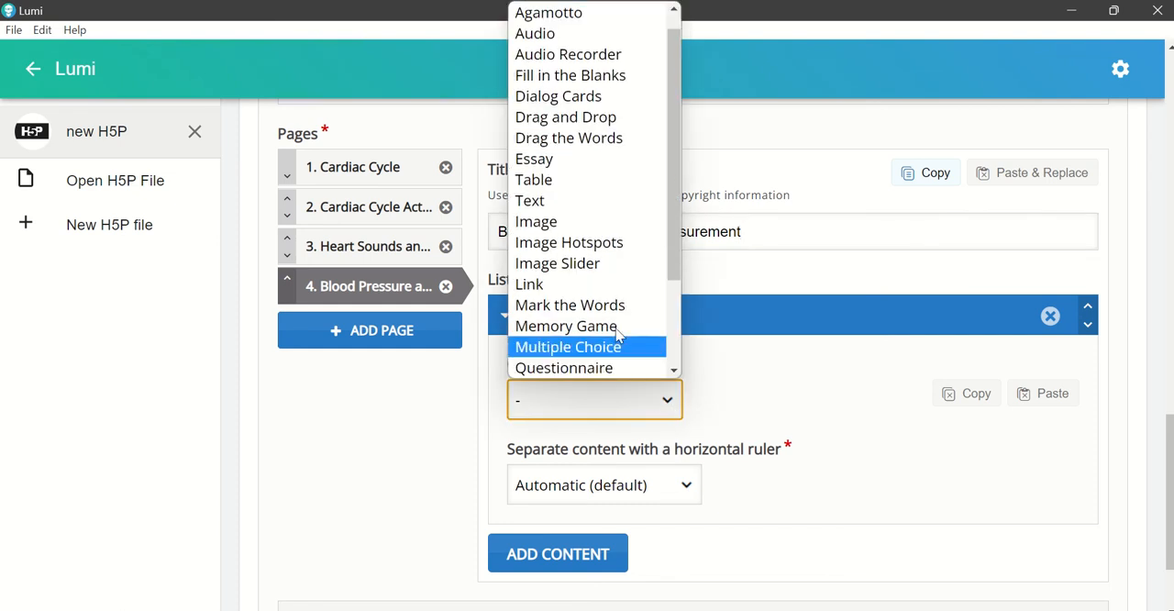
pyautogui.click(550, 222)
pyautogui.scroll(-2, 808, 393)
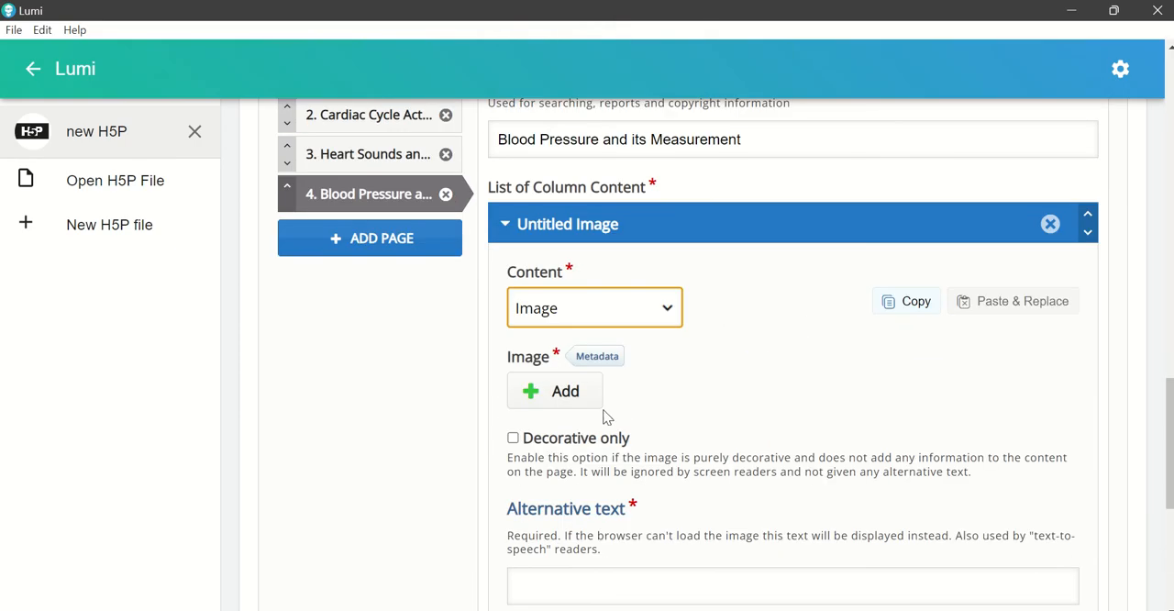
pyautogui.click(572, 404)
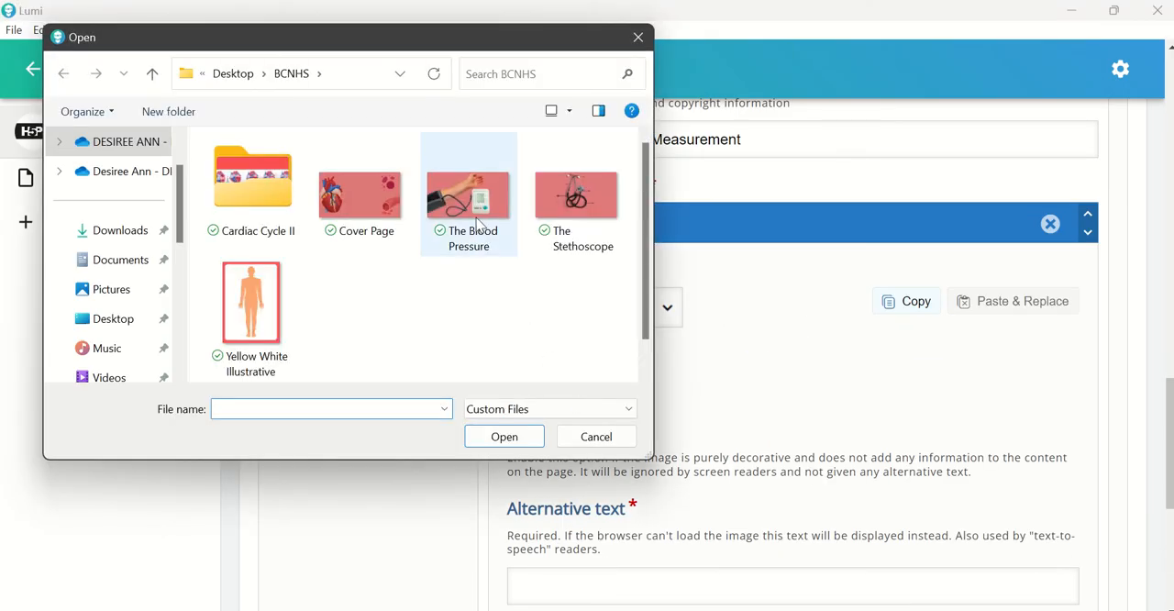
pyautogui.click(476, 223)
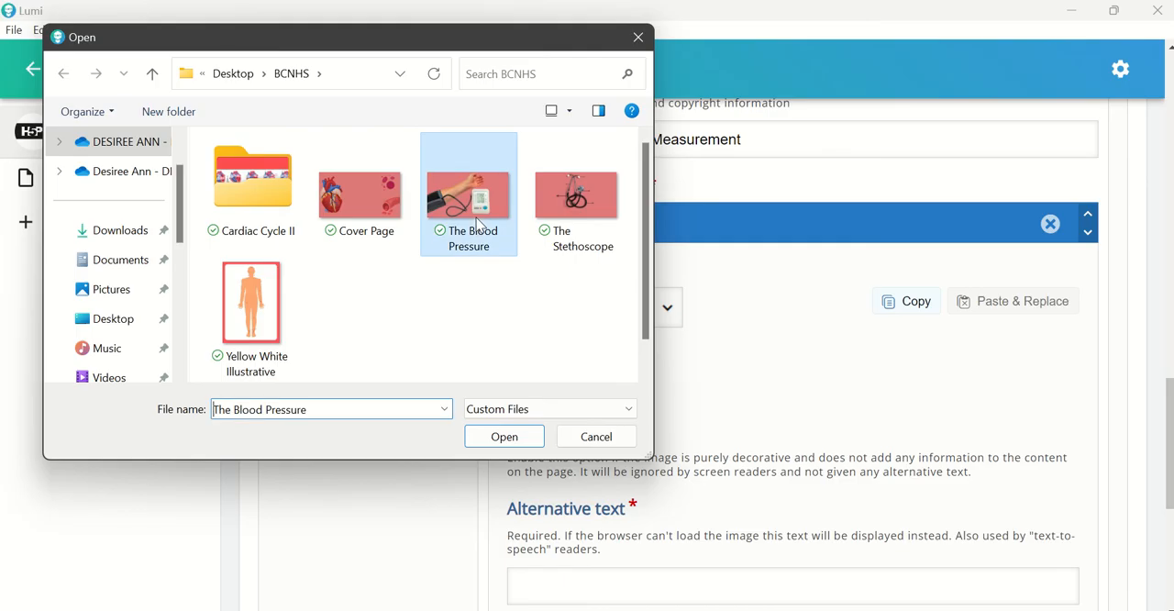
pyautogui.click(505, 437)
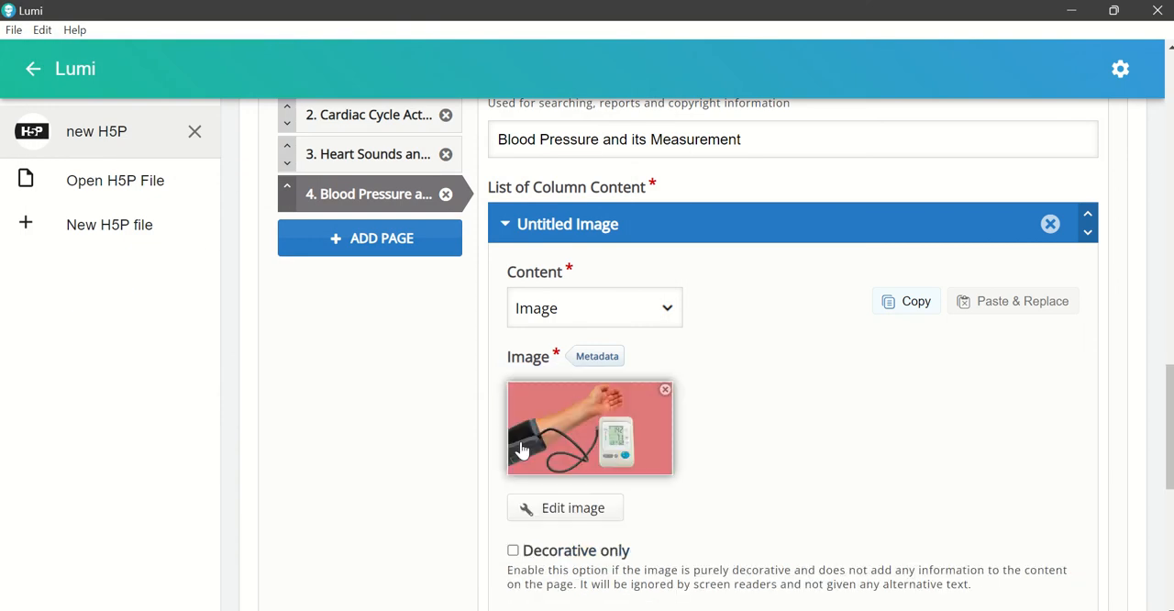
# Step: Set the blood pressure image's alternative text to "Blood Pressure"
pyautogui.scroll(-3, 791, 440)
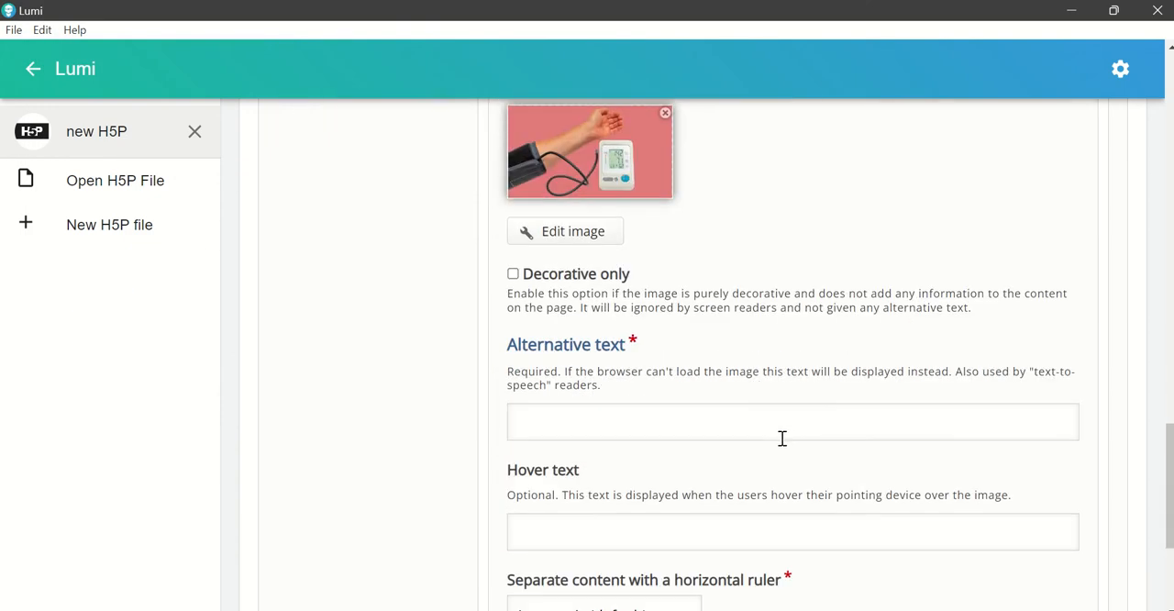
pyautogui.click(730, 433)
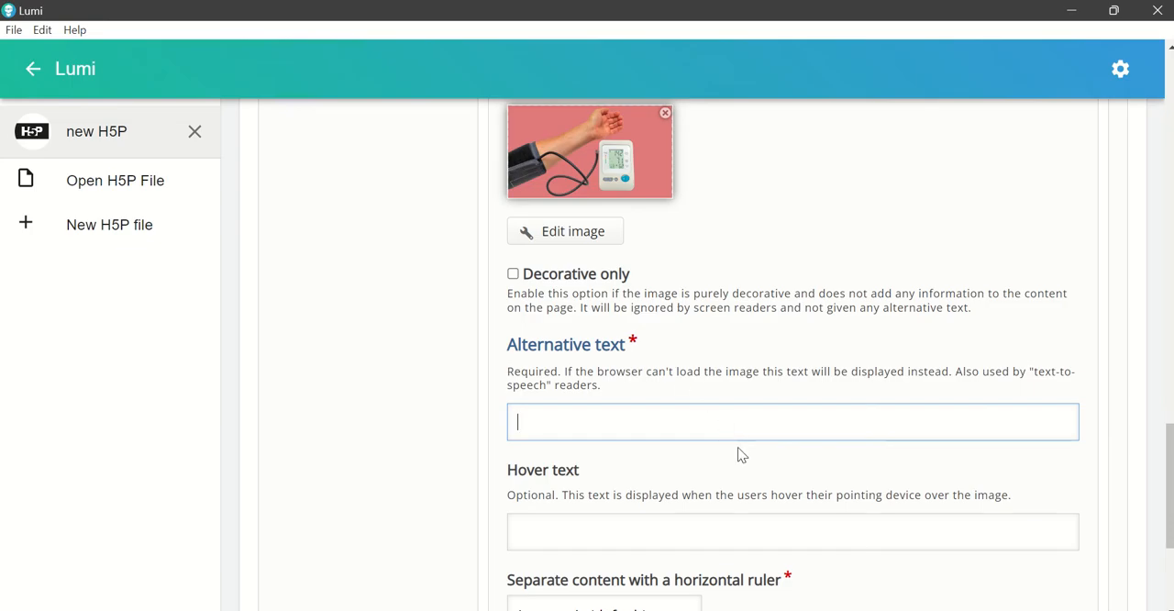
pyautogui.write('Blood Pressure')
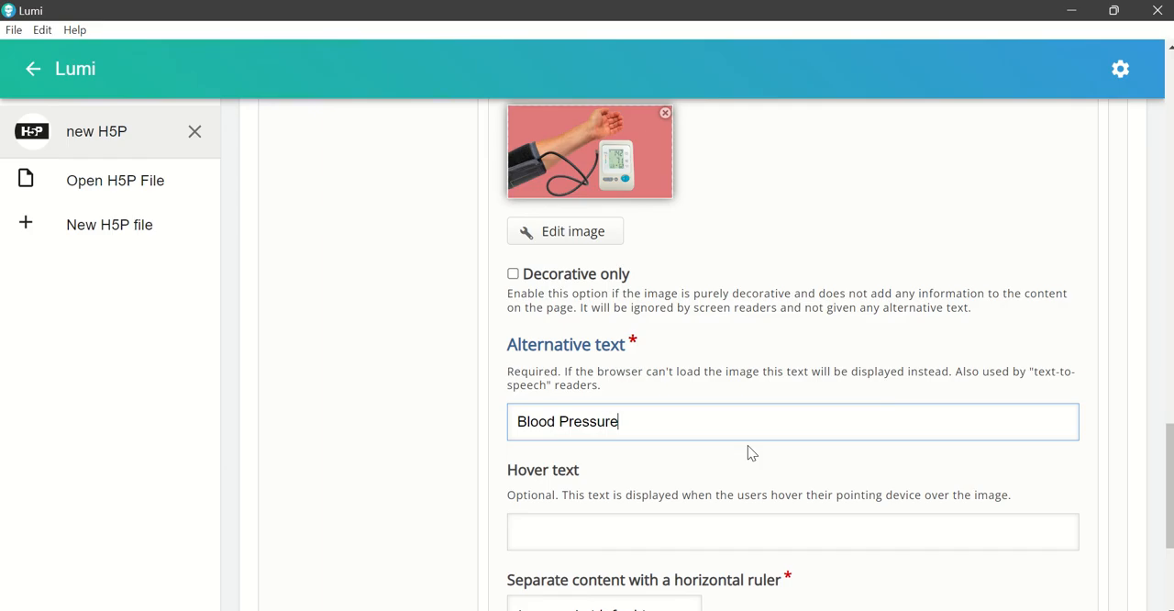
# Step: Add a second content element below the image and set its type to Fill in the Blanks
pyautogui.scroll(-1, 768, 454)
pyautogui.scroll(-1, 837, 439)
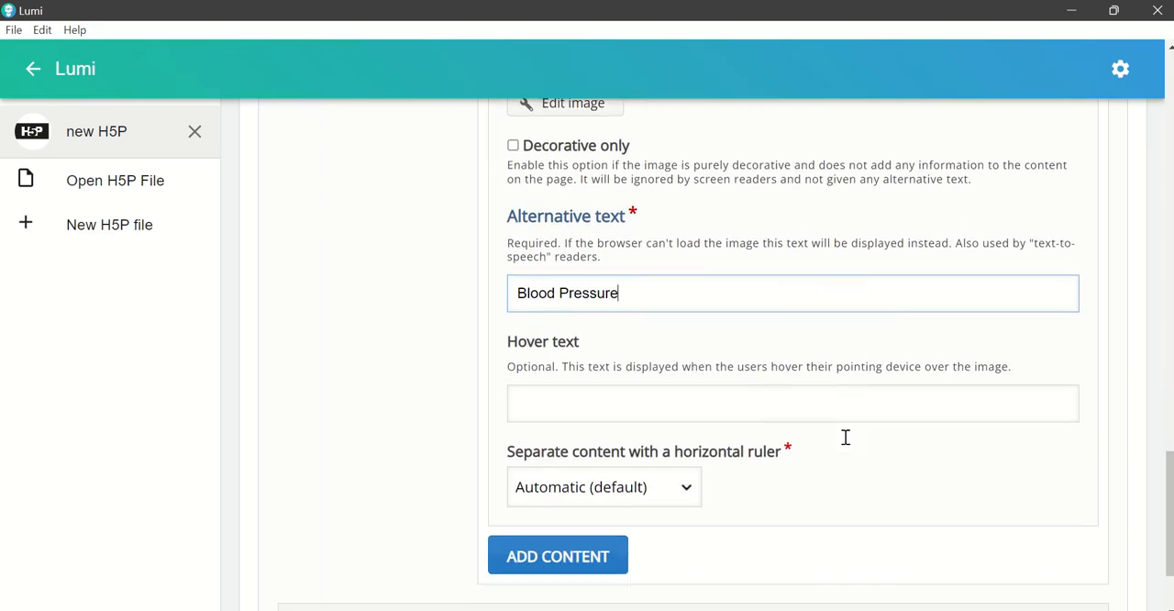
pyautogui.scroll(-1, 702, 344)
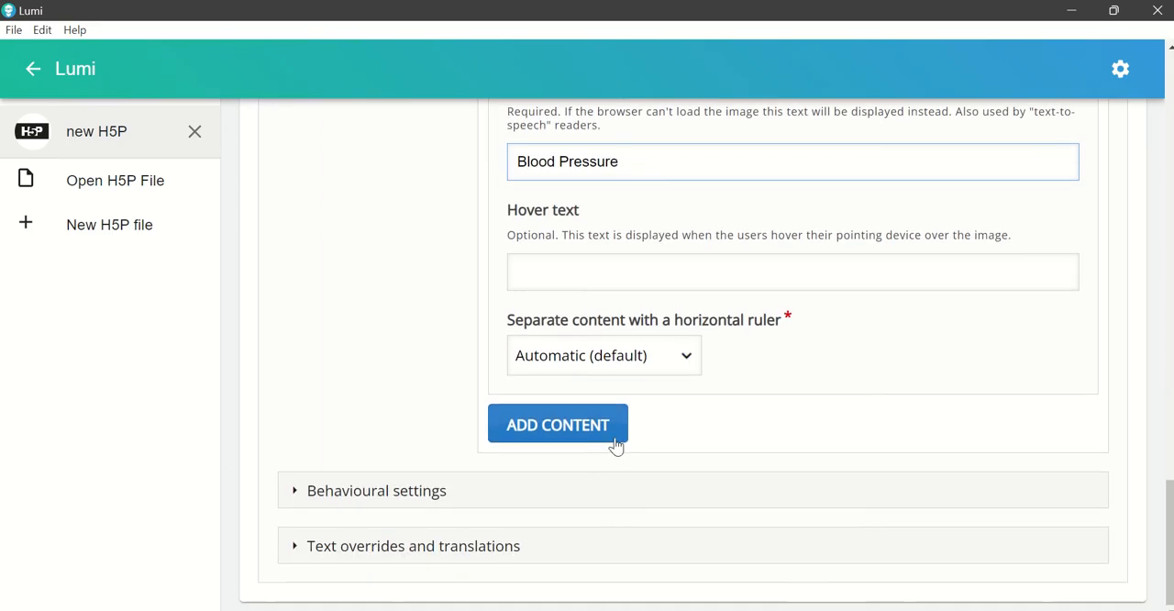
pyautogui.click(612, 434)
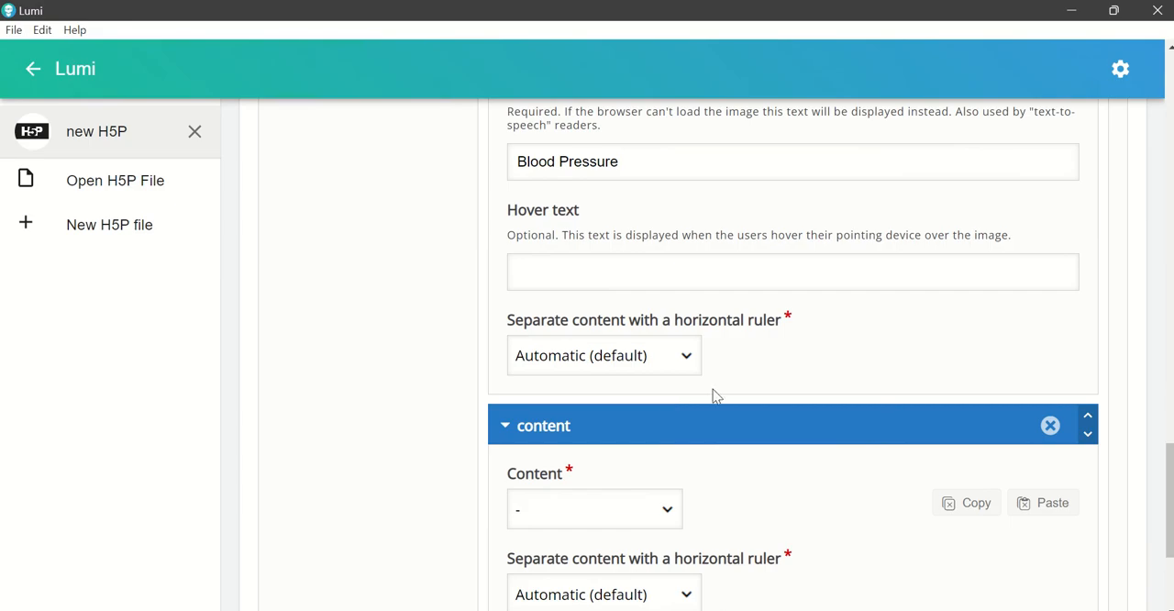
pyautogui.scroll(-2, 755, 377)
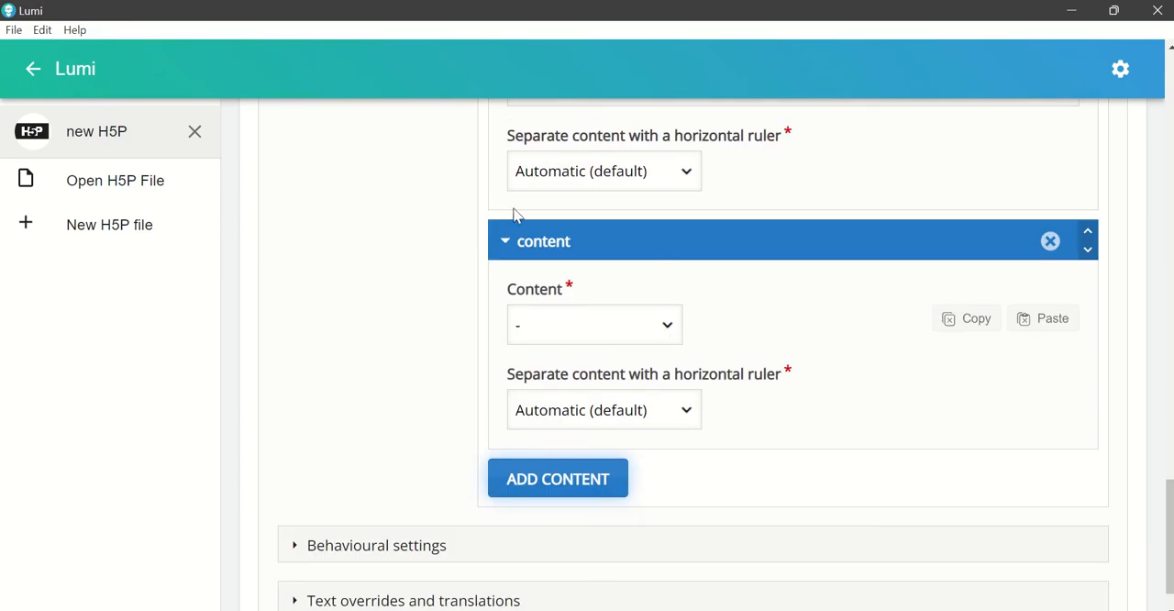
pyautogui.click(671, 335)
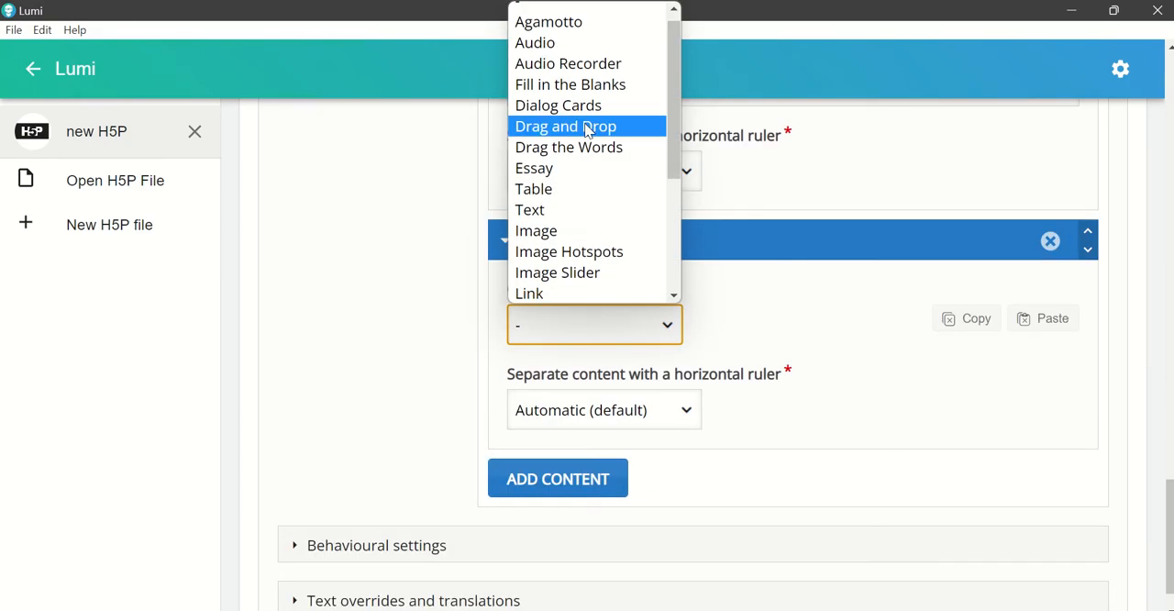
pyautogui.click(584, 92)
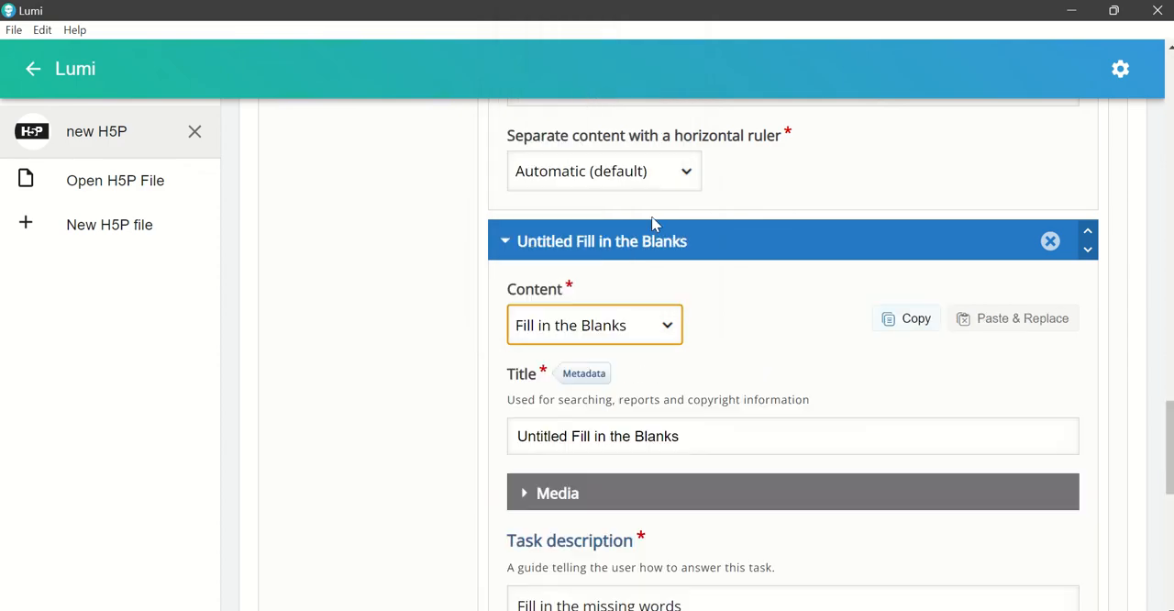
# Step: Examine the optional media types offered for the Fill in the Blanks activity, leaving its media unset
pyautogui.scroll(-1, 820, 401)
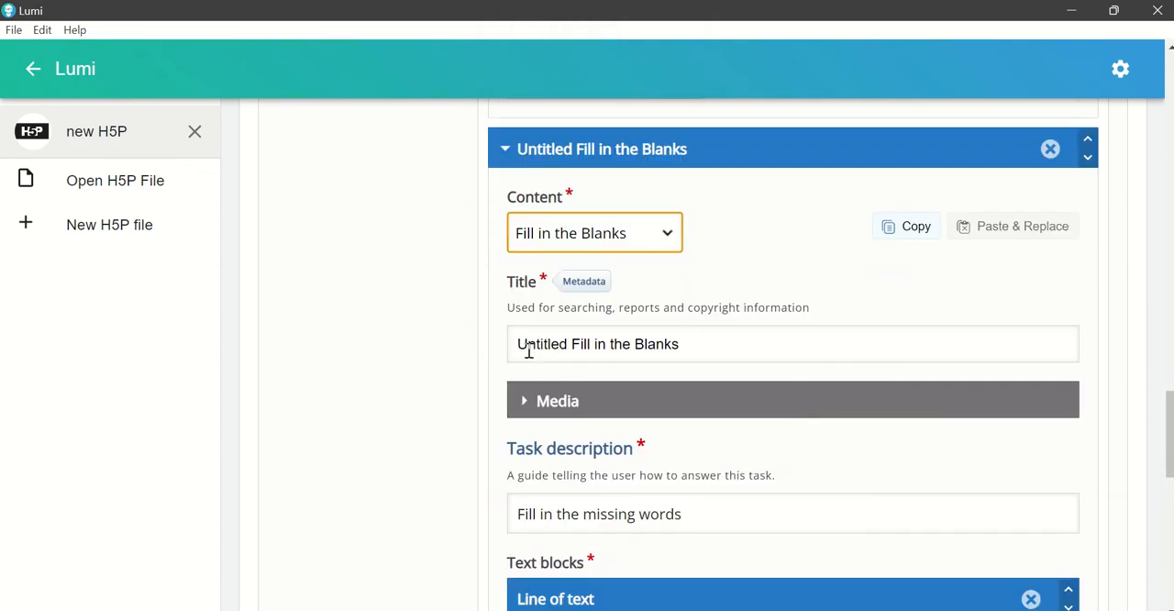
pyautogui.scroll(-1, 679, 418)
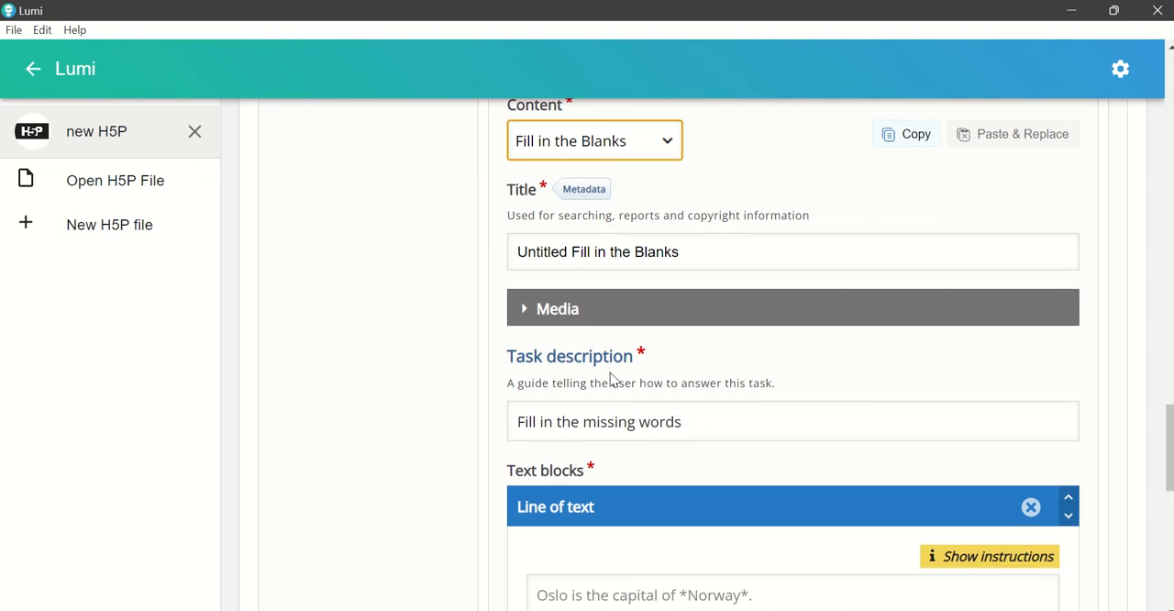
pyautogui.click(525, 312)
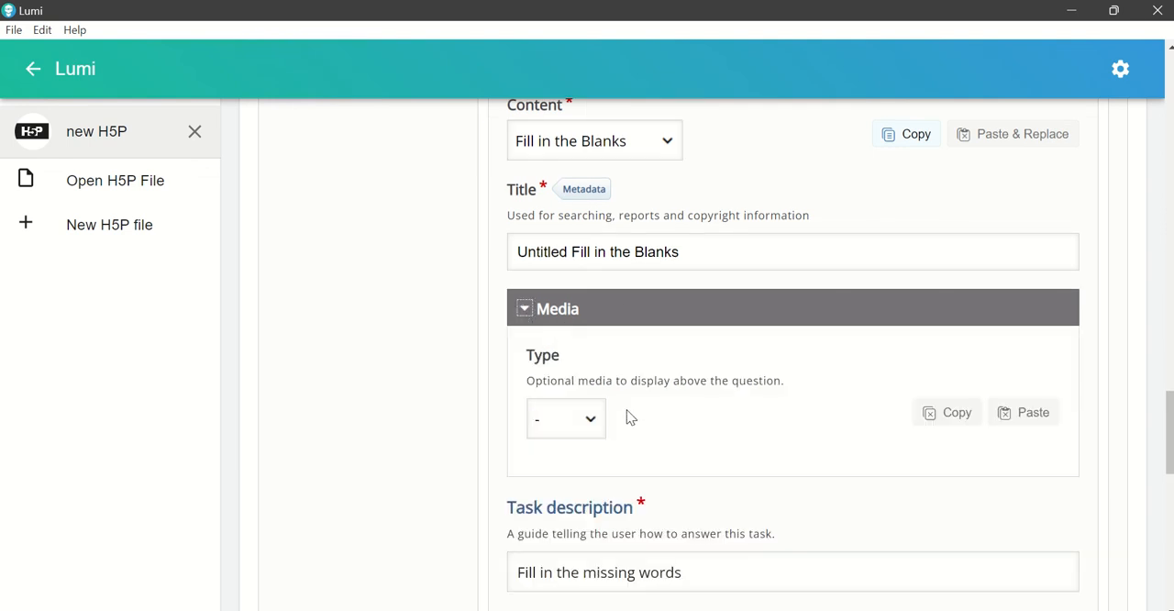
pyautogui.click(593, 420)
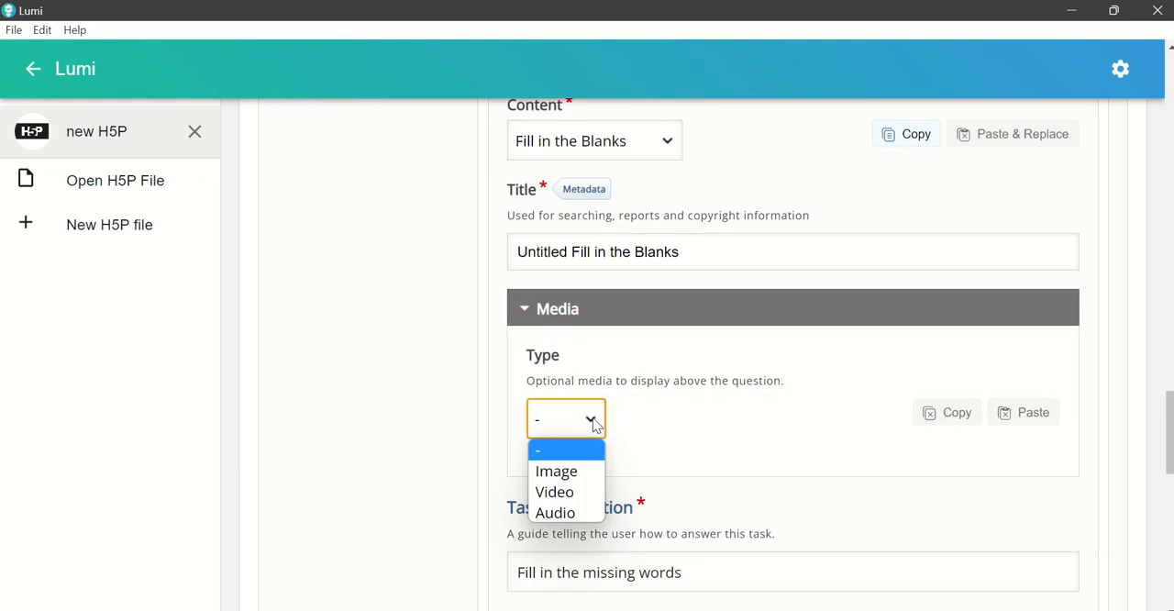
pyautogui.click(593, 423)
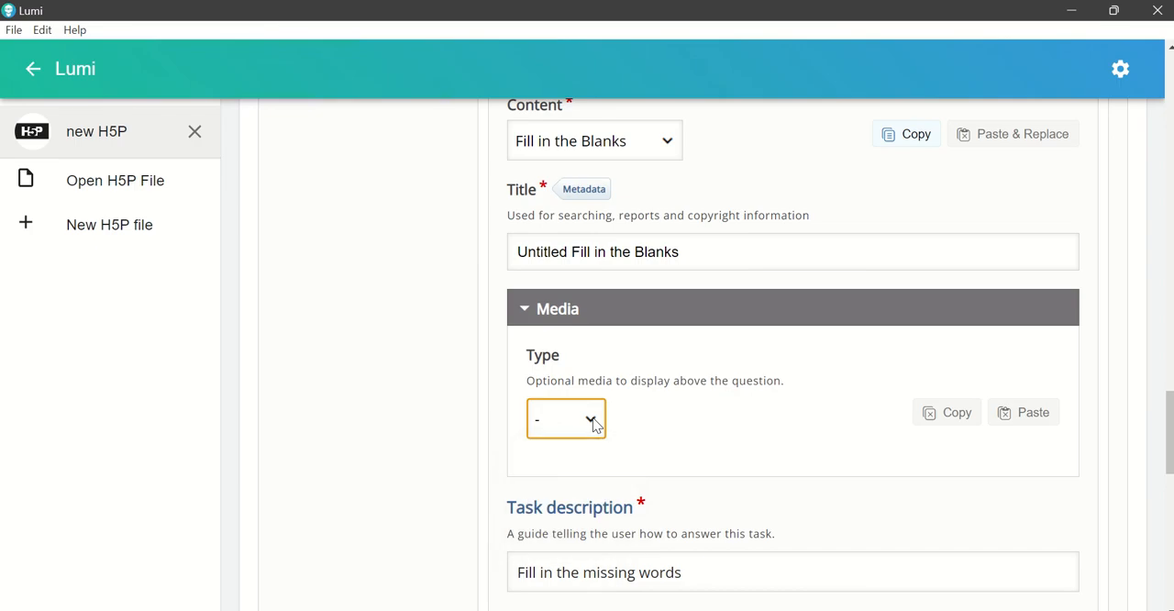
pyautogui.click(526, 315)
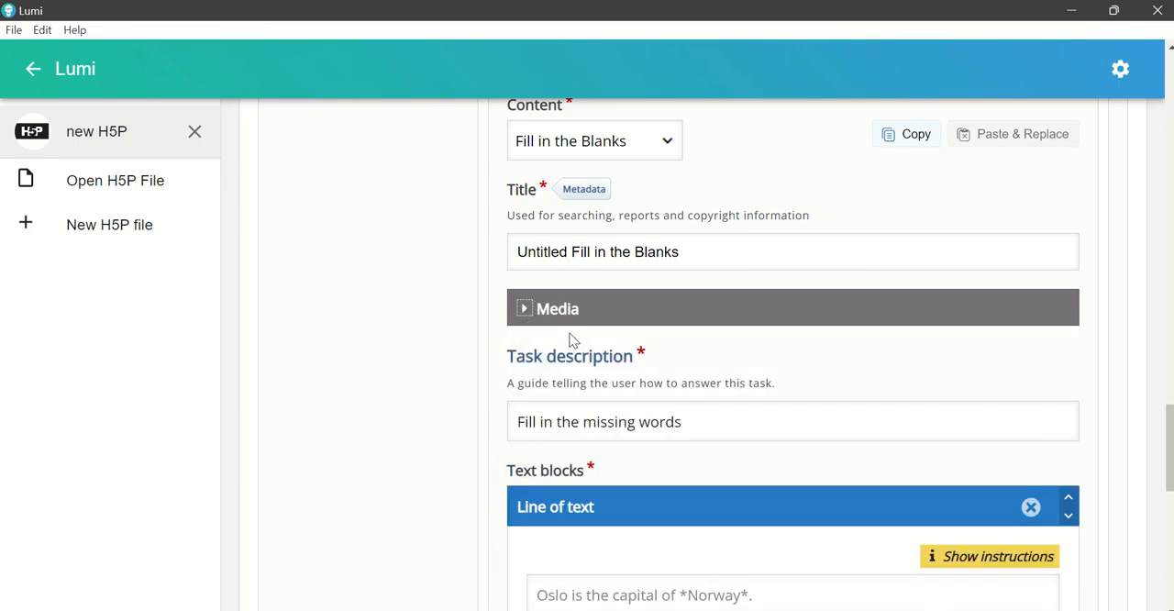
# Step: Paste the copied blood pressure paragraph into the activity's first line of text
pyautogui.scroll(-2, 708, 408)
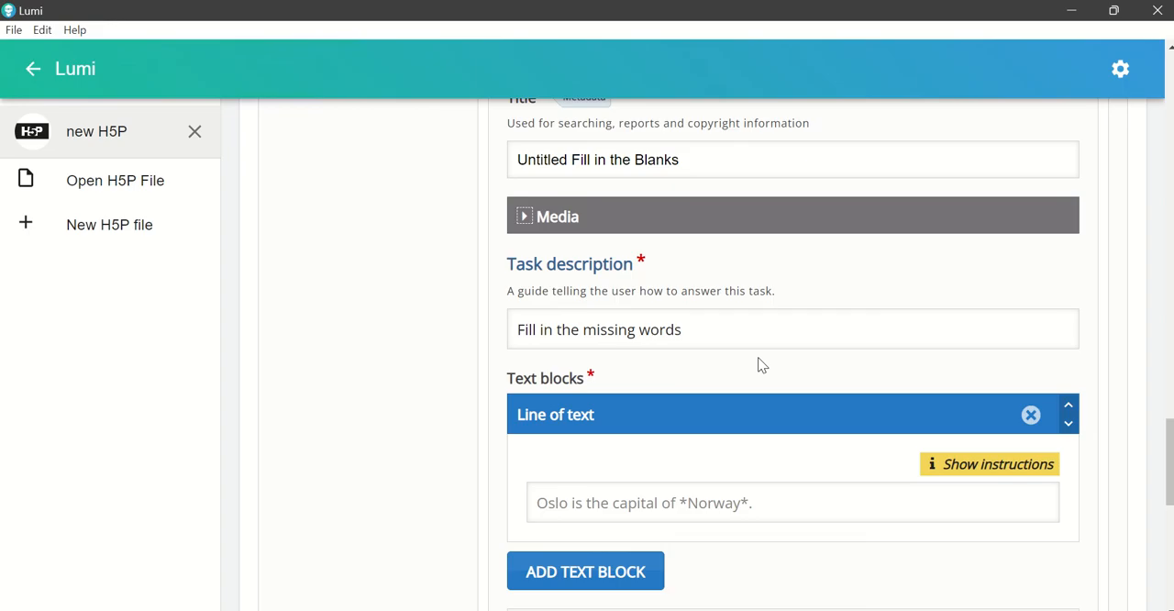
pyautogui.scroll(-2, 775, 414)
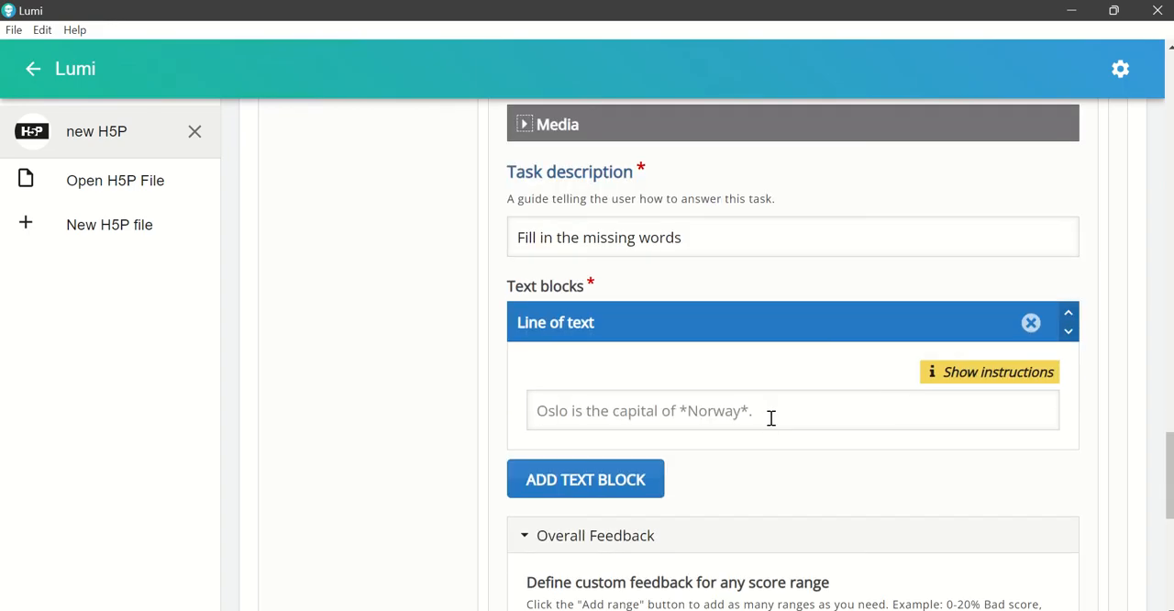
pyautogui.click(638, 415)
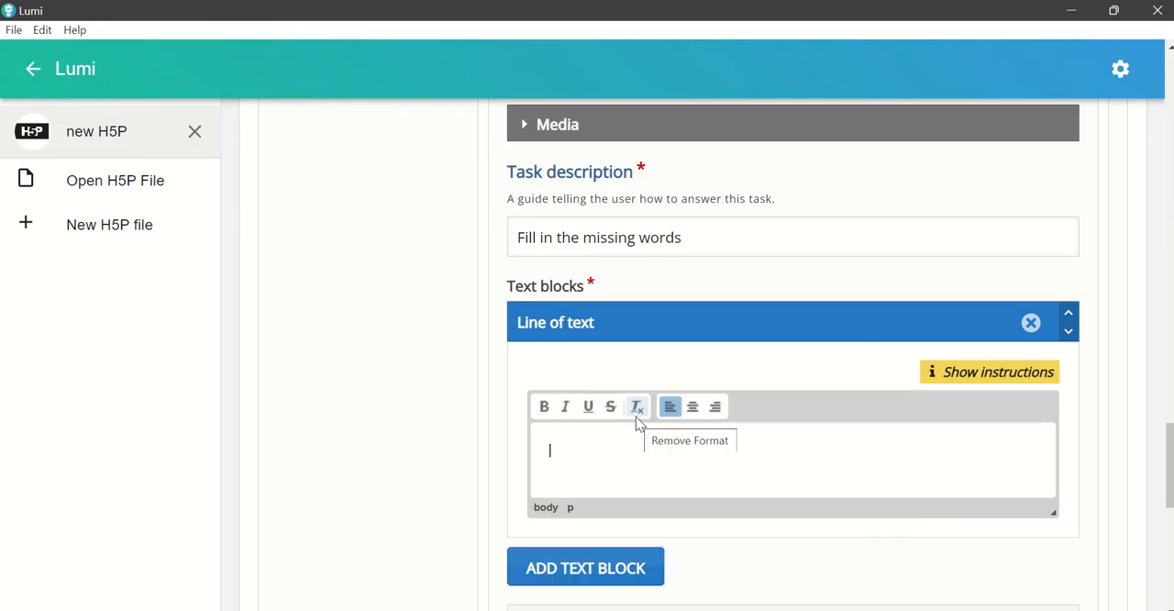
pyautogui.scroll(-2, 614, 430)
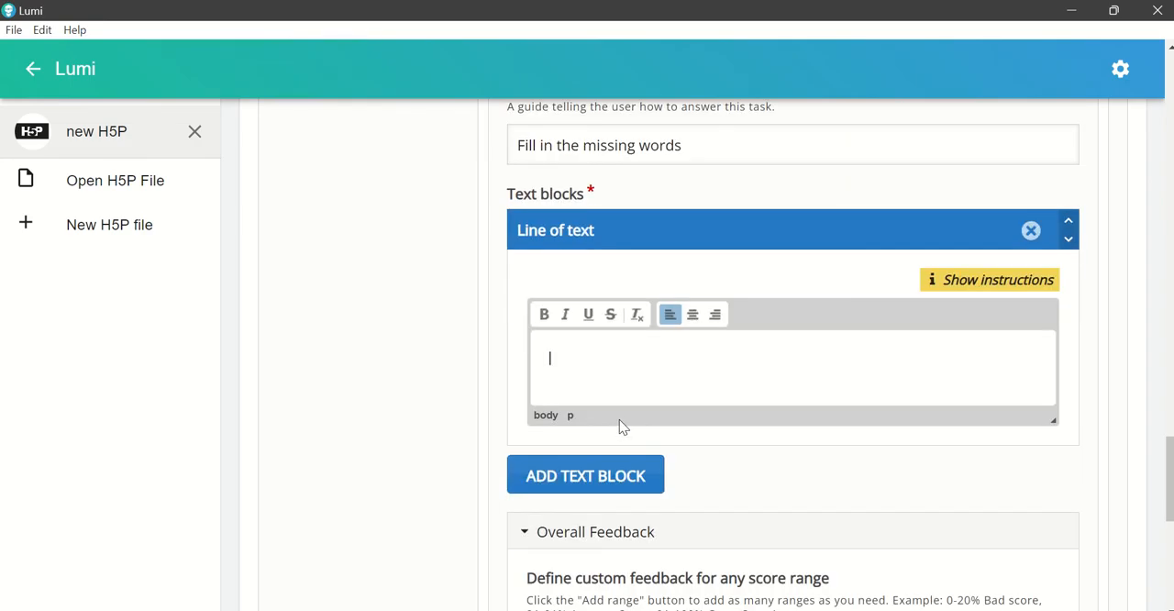
pyautogui.write('*Blood pressure* is the force exerted by the circulating blood upon the walls of the blood vessels. Blood pressure is obtained using an instrument called *sphygmomanometer*. Blood pressure is always given in *two numbers*. One number is written above or below te other number. The number above is the *systolic pressure*, while the number below is the *diastolic pressure*.')
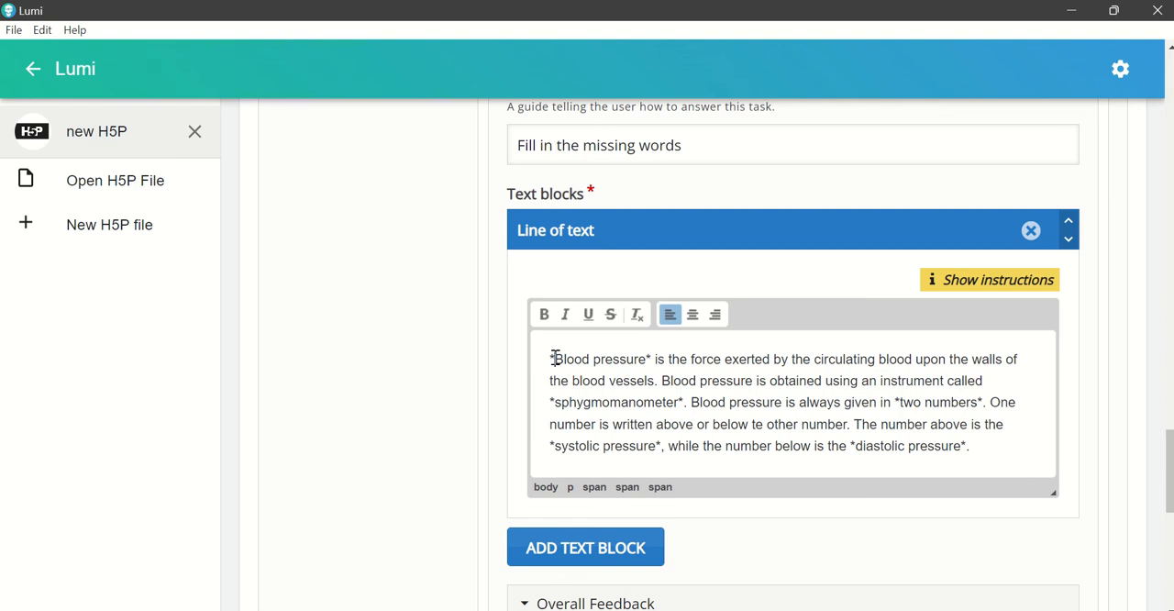
# Step: Review the asterisk-marked answer words in the pasted paragraph, from "*Blood pressure*" to "*diastolic pressure*"
pyautogui.moveTo(555, 359); pyautogui.dragTo(550, 359)
pyautogui.click(650, 356)
pyautogui.click(551, 359)
pyautogui.moveTo(545, 359); pyautogui.dragTo(1004, 449)
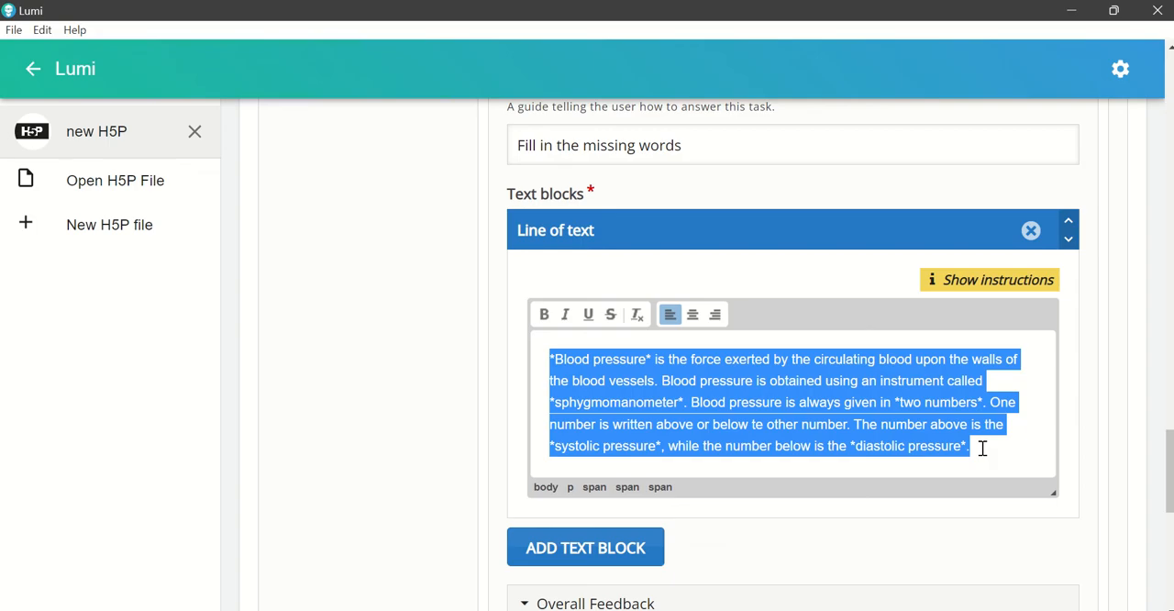
pyautogui.click(982, 448)
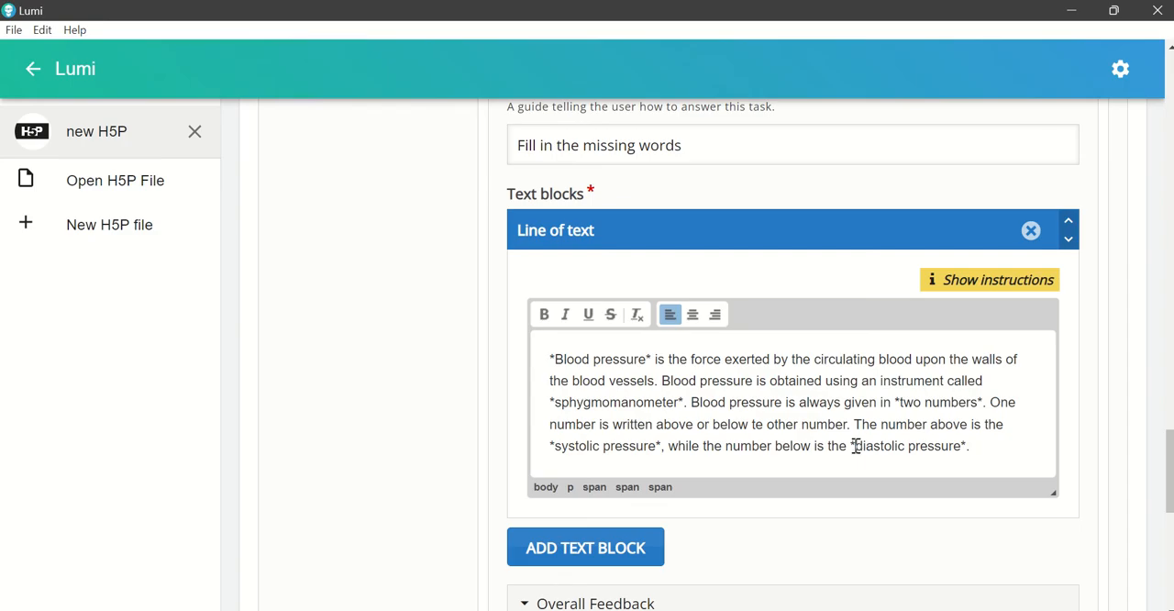
pyautogui.moveTo(856, 446); pyautogui.dragTo(851, 446)
pyautogui.moveTo(961, 446); pyautogui.dragTo(968, 446)
# Step: Add a fifth page to the Interactive Book after the Blood Pressure page
pyautogui.scroll(2, 760, 358)
pyautogui.scroll(8, 759, 358)
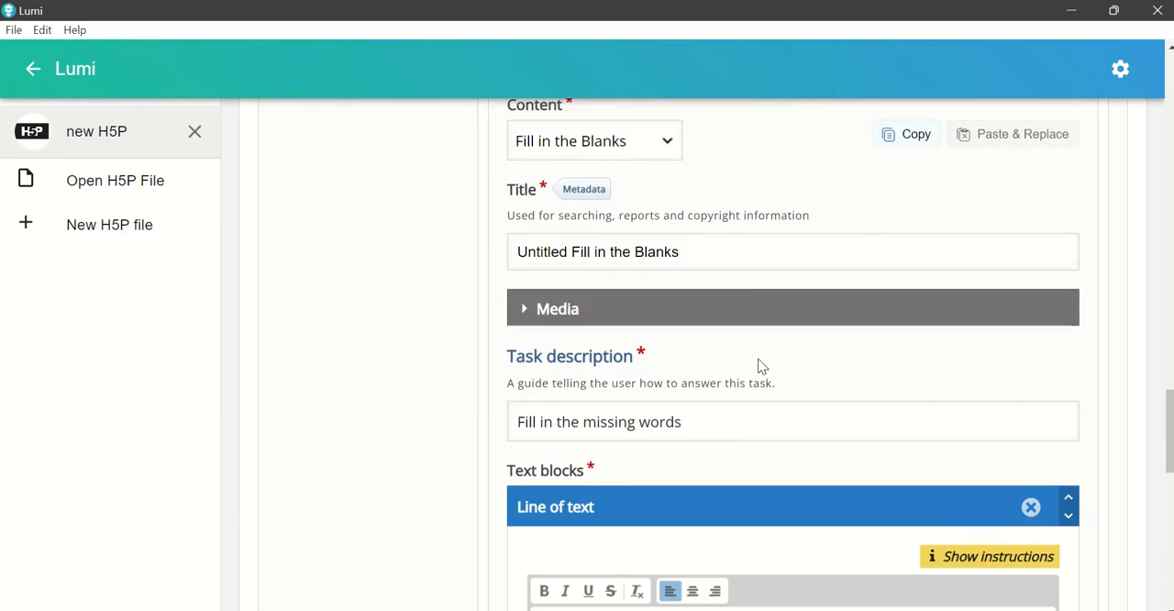
pyautogui.scroll(10, 757, 362)
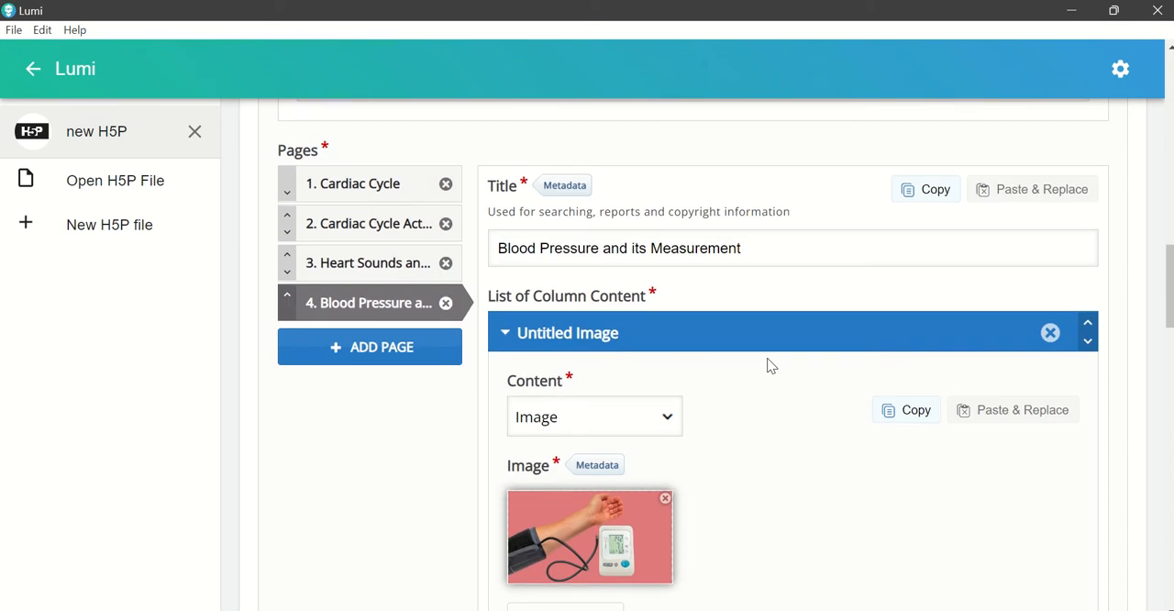
pyautogui.click(393, 360)
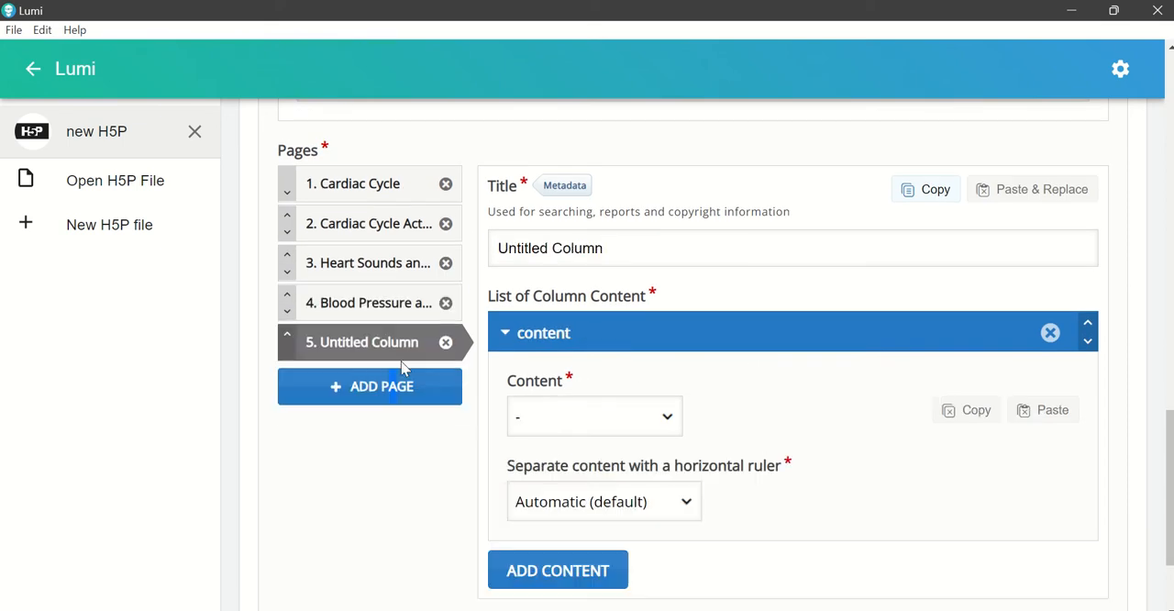
# Step: Switch to Word and read the Blood Pressure Part II section, including its list of arteries
pyautogui.click(772, 607)
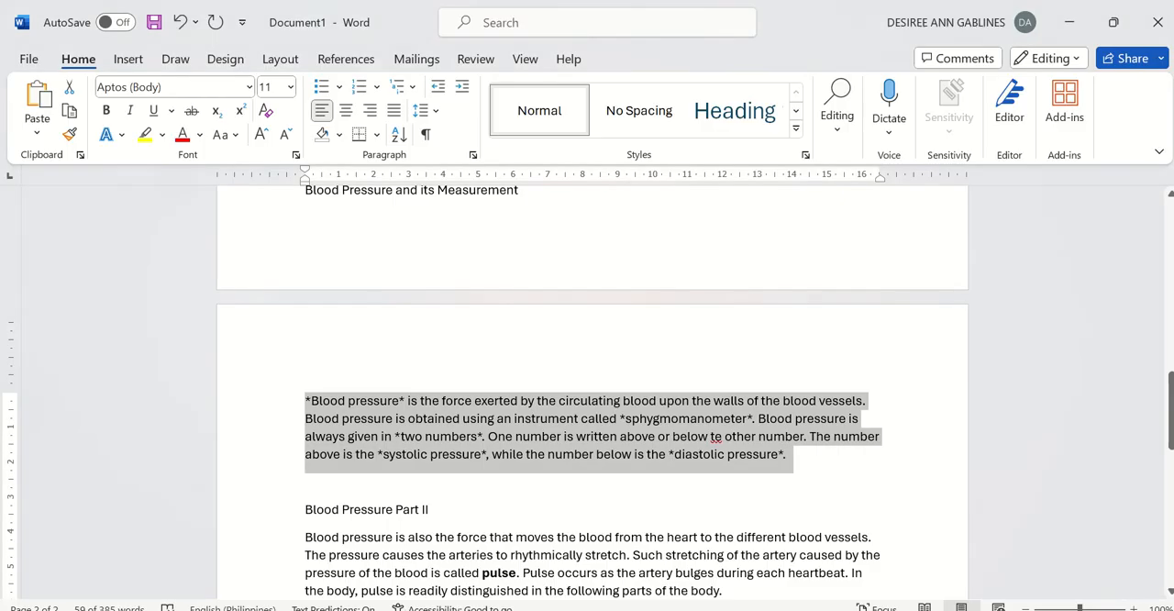
pyautogui.scroll(-3, 489, 431)
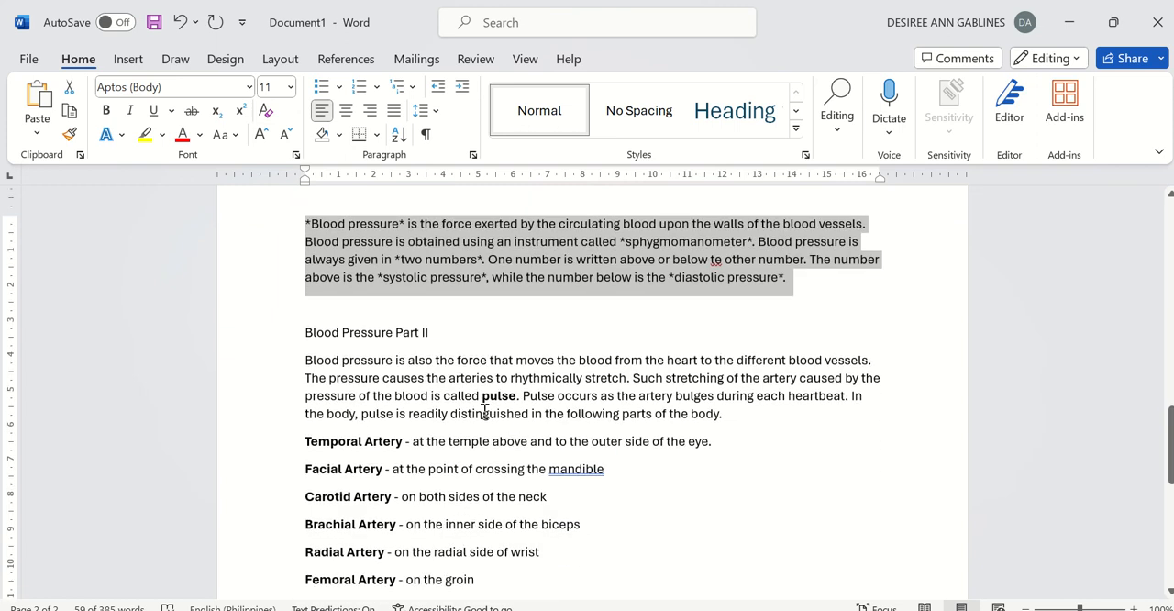
pyautogui.scroll(-1, 514, 425)
pyautogui.moveTo(732, 609)
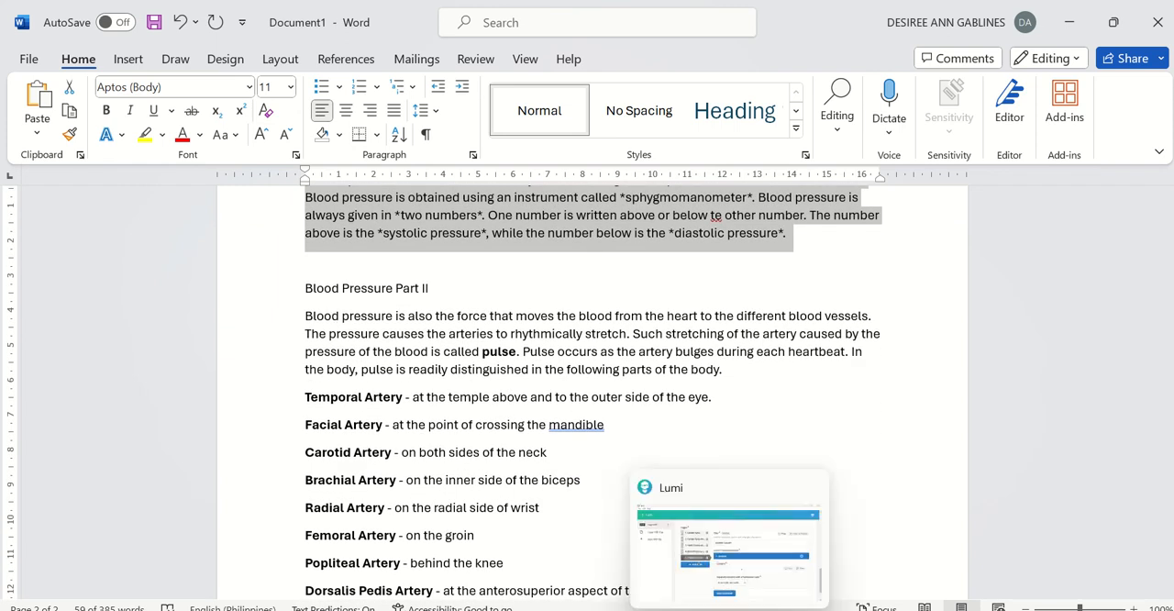
# Step: Back in Lumi, title the new fifth page "The Body Pulse"
pyautogui.click(729, 608)
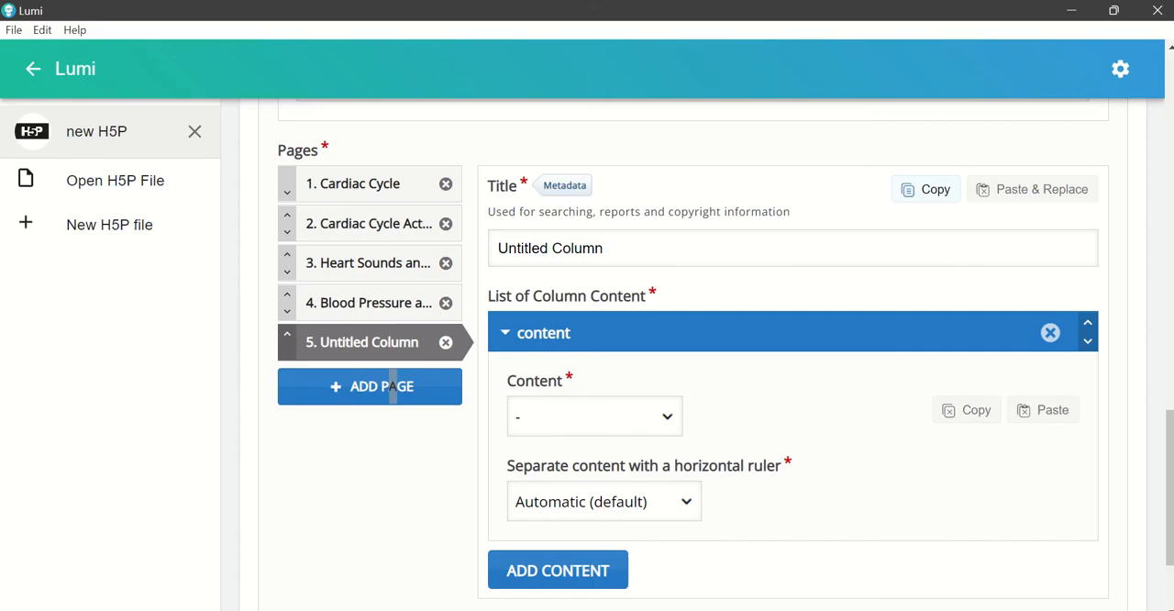
pyautogui.click(648, 255)
pyautogui.moveTo(648, 254); pyautogui.dragTo(435, 272)
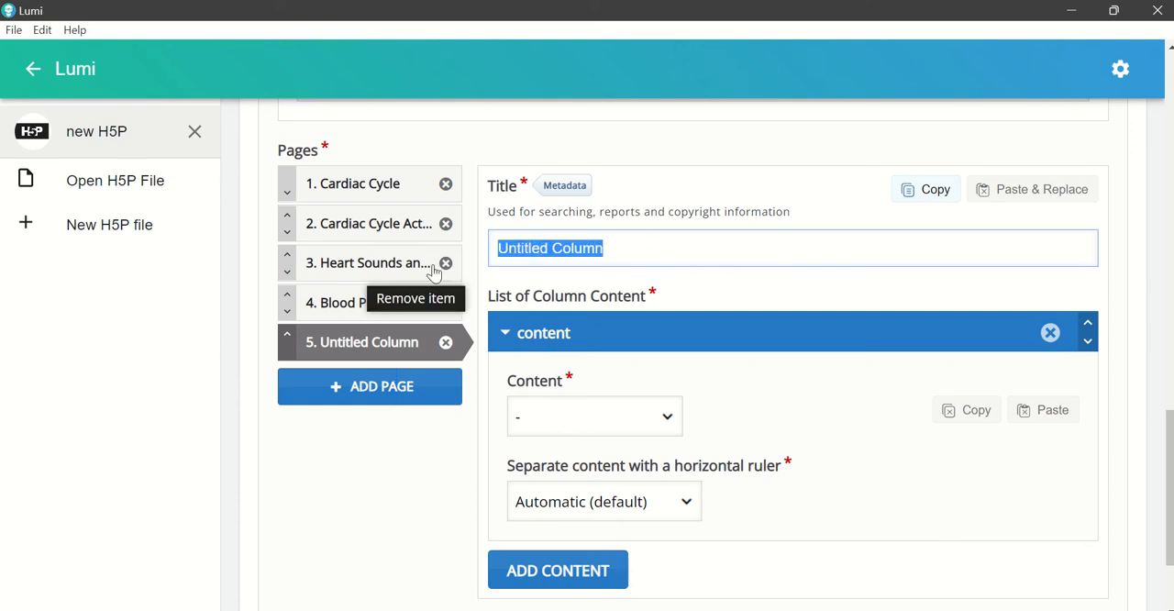
pyautogui.write('The ')
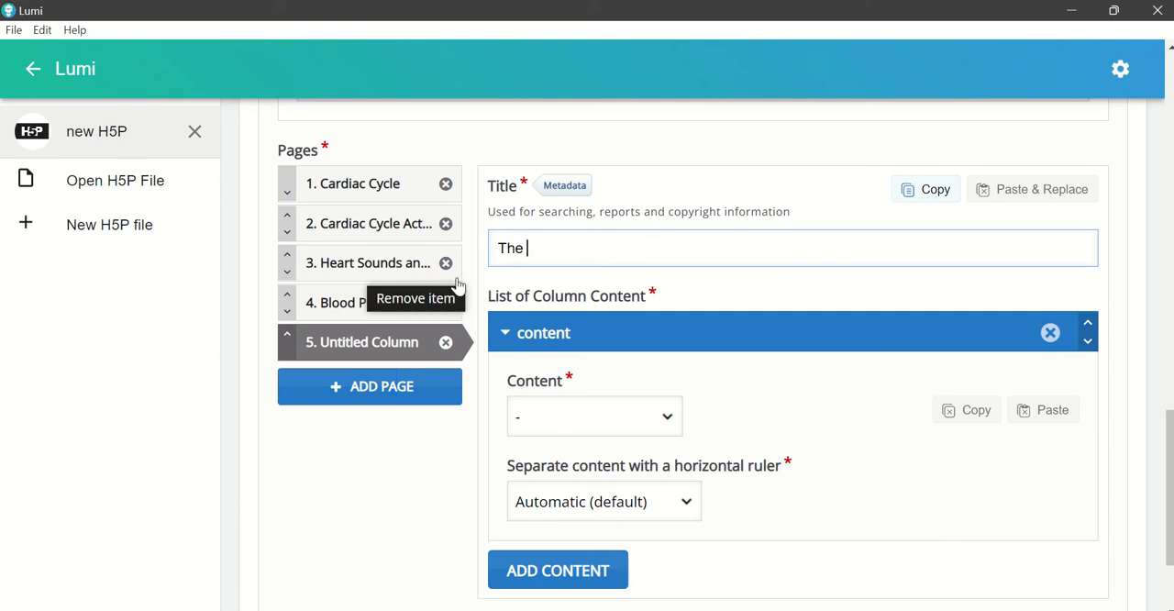
pyautogui.write('Body Pulse')
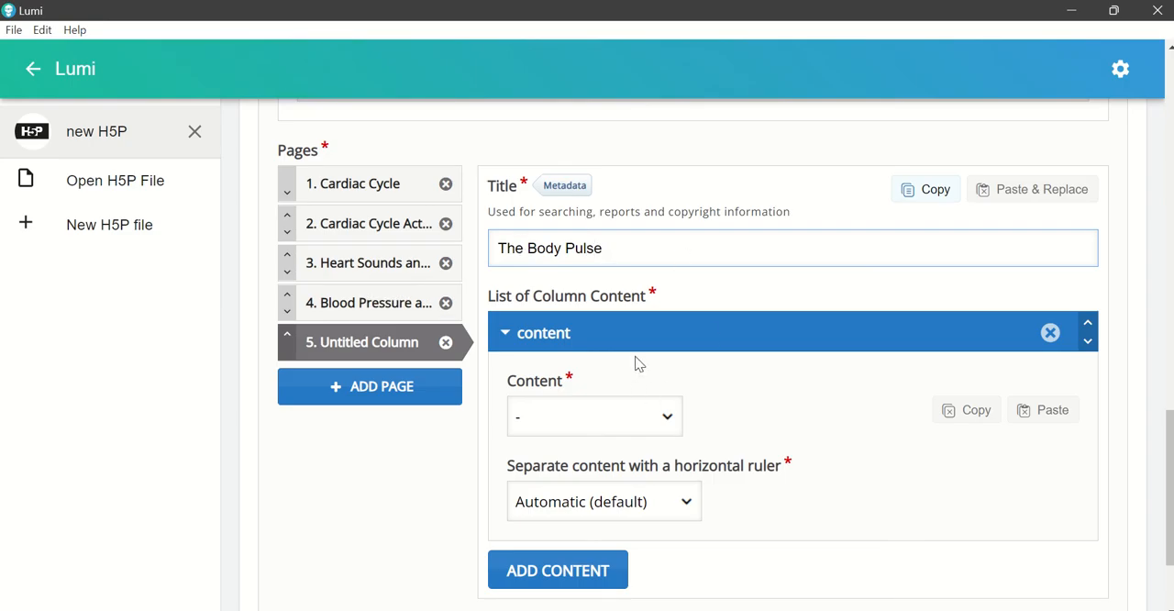
# Step: Set the Body Pulse page's first content to Image Hotspots and title that content "The Body Pulse"
pyautogui.click(671, 425)
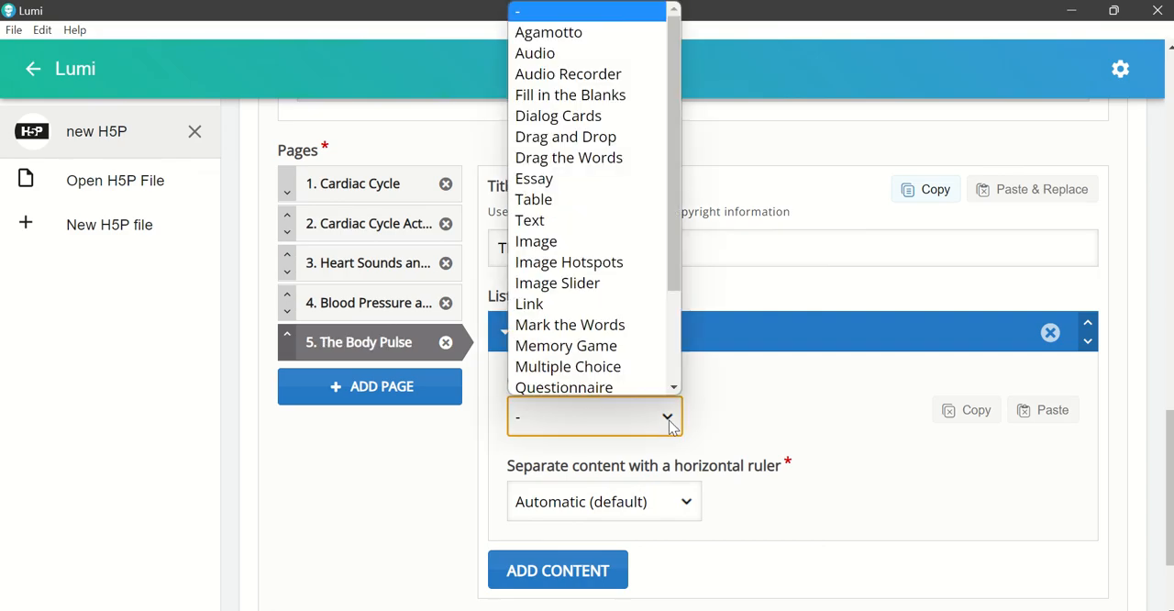
pyautogui.click(598, 263)
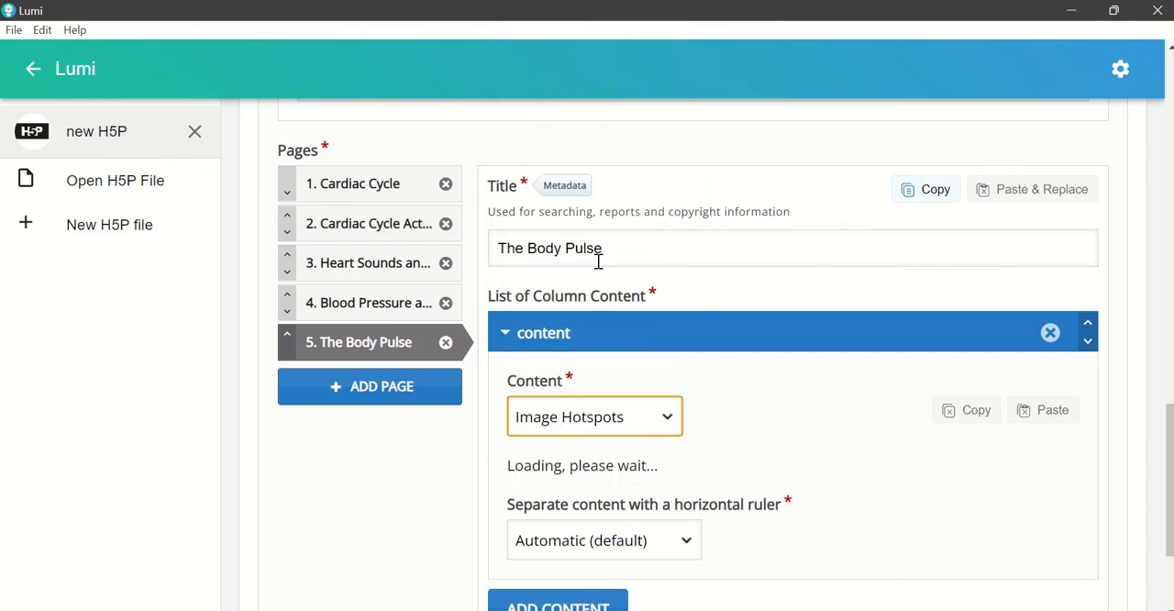
pyautogui.scroll(-1, 834, 469)
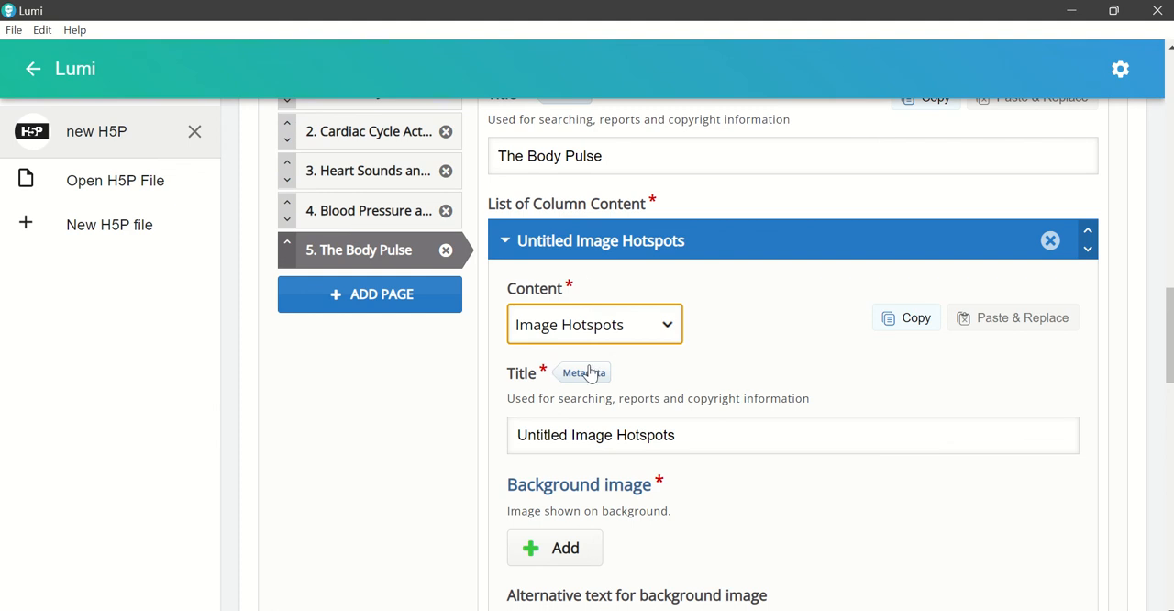
pyautogui.moveTo(503, 157); pyautogui.dragTo(648, 157)
pyautogui.moveTo(518, 434); pyautogui.dragTo(703, 438)
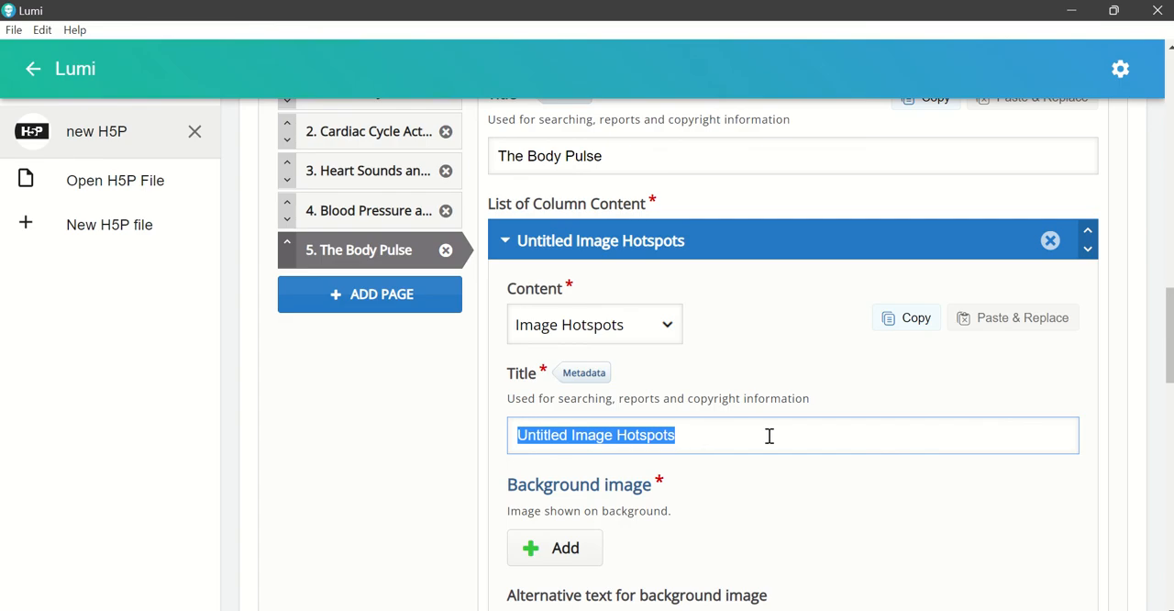
pyautogui.write('The Body P')
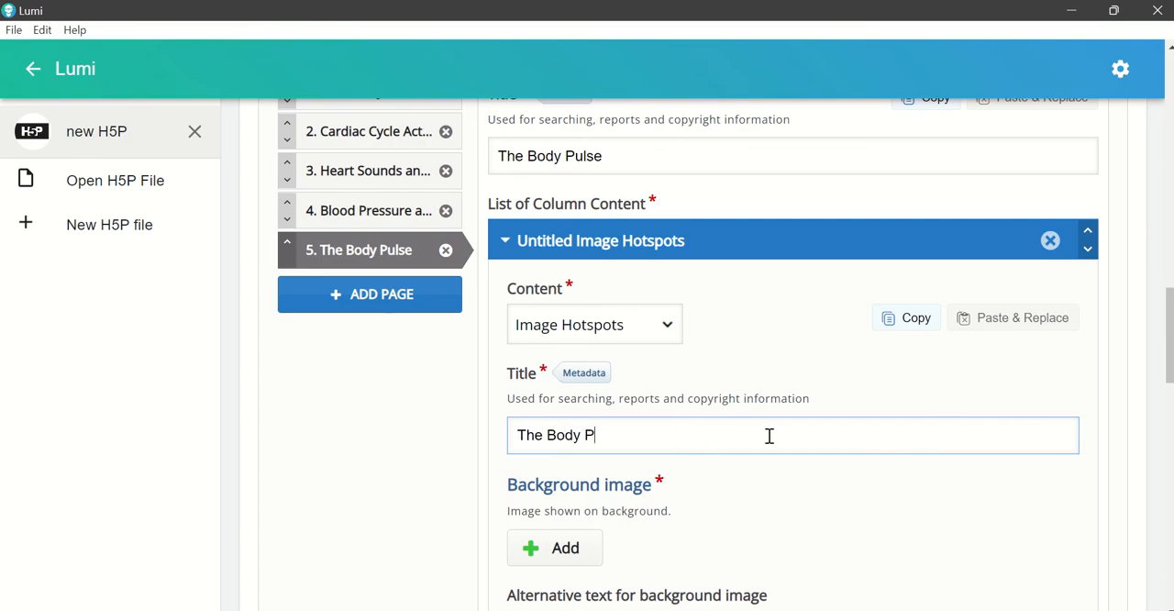
pyautogui.write('ulse')
# Step: Add the human body image "Yellow White Illustrative Famous Landforms" from the BCNHS folder as the hotspots' background image
pyautogui.scroll(-1, 734, 439)
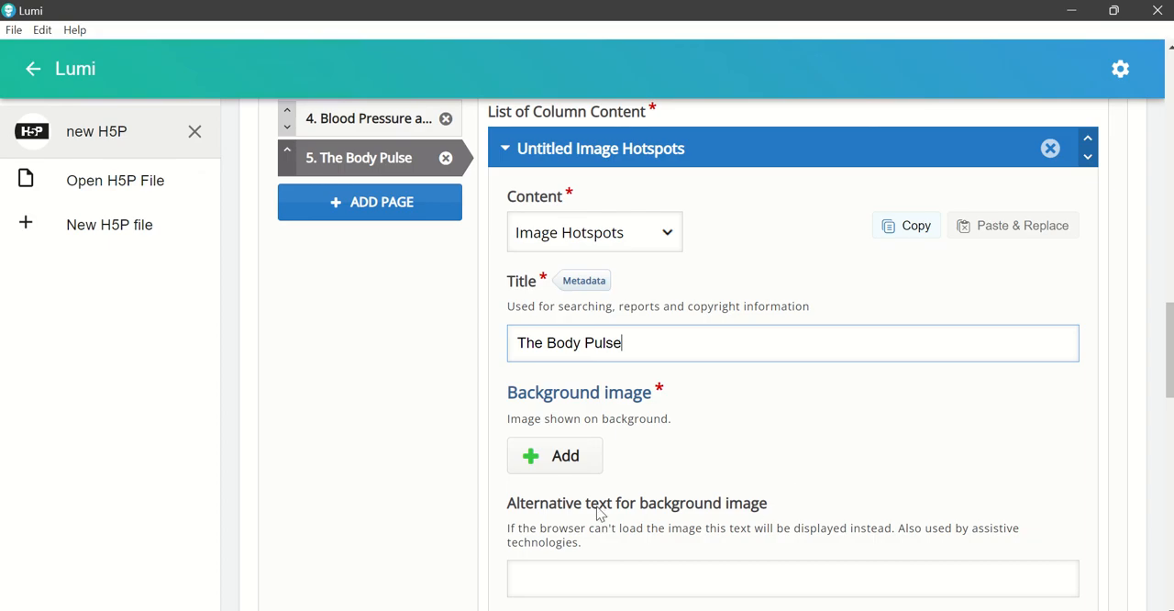
pyautogui.click(565, 469)
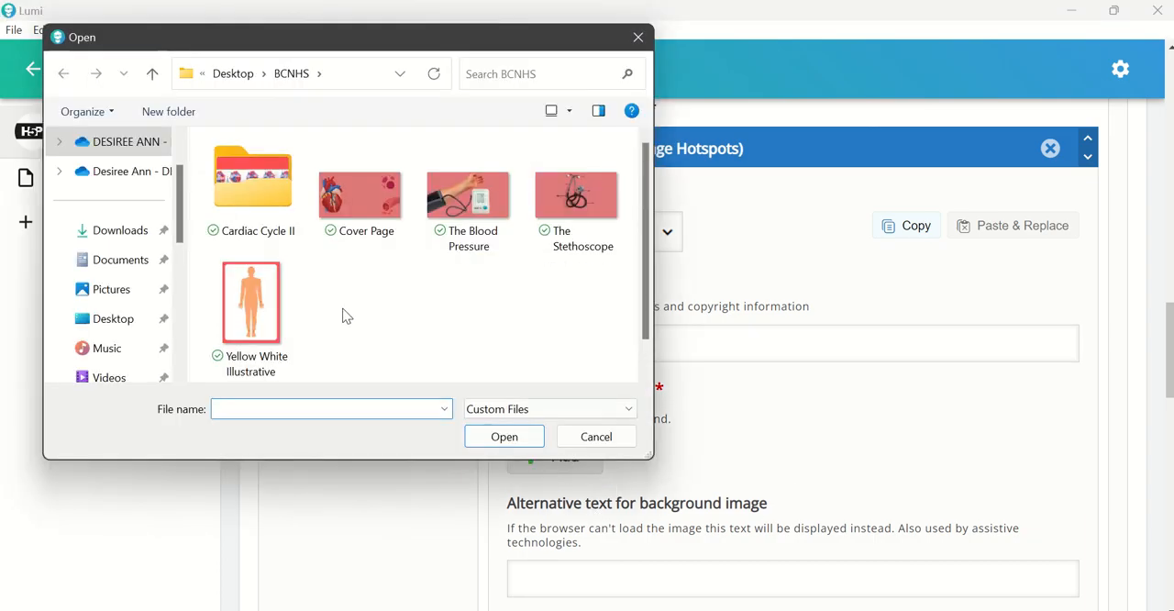
pyautogui.click(272, 333)
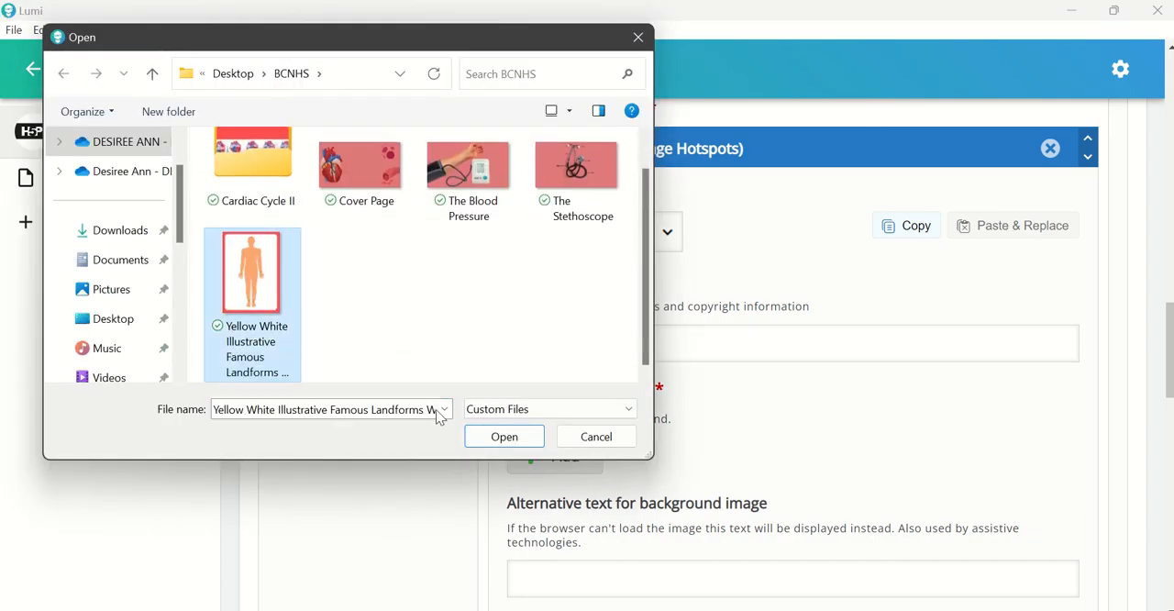
pyautogui.click(504, 437)
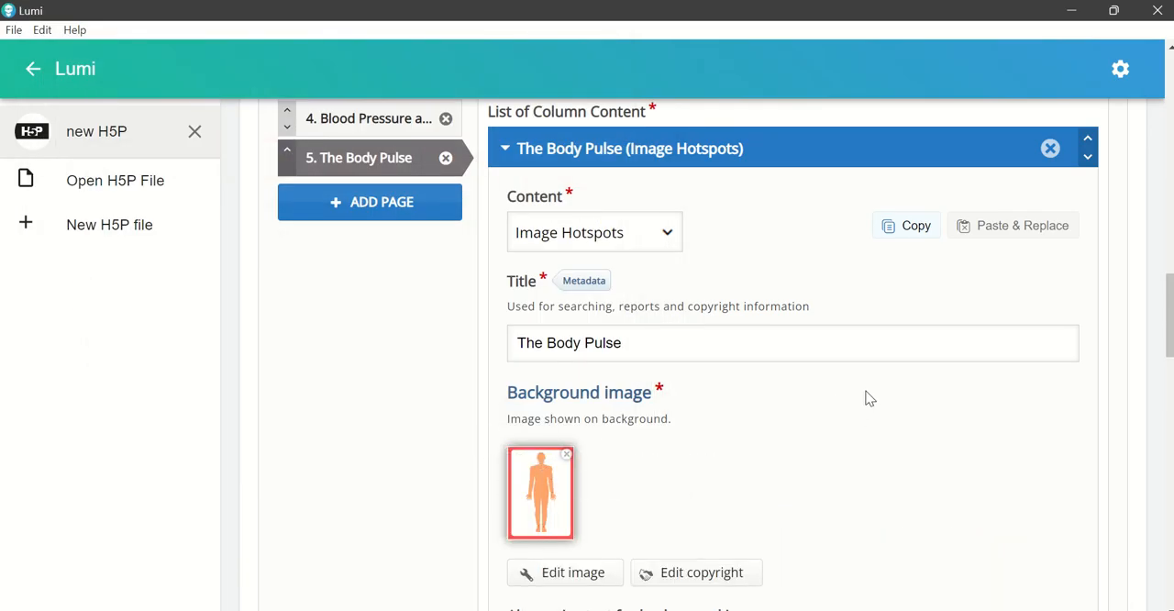
# Step: Keep the hotspot icon on Predefined icon and choose Info as the predefined icon
pyautogui.scroll(-3, 853, 404)
pyautogui.scroll(-1, 839, 376)
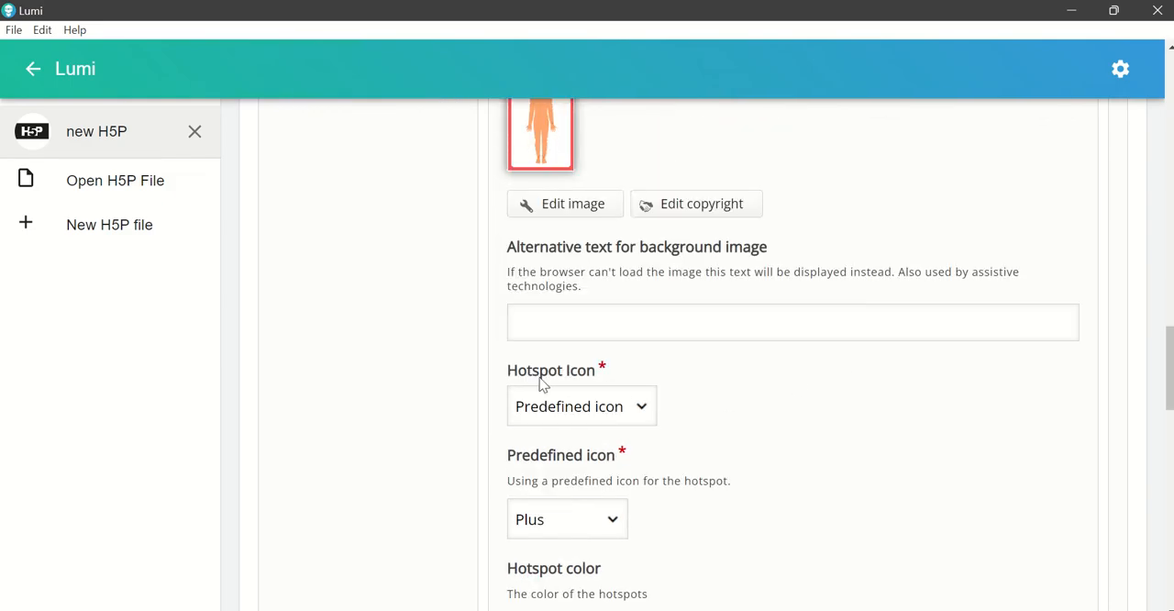
pyautogui.scroll(-1, 759, 398)
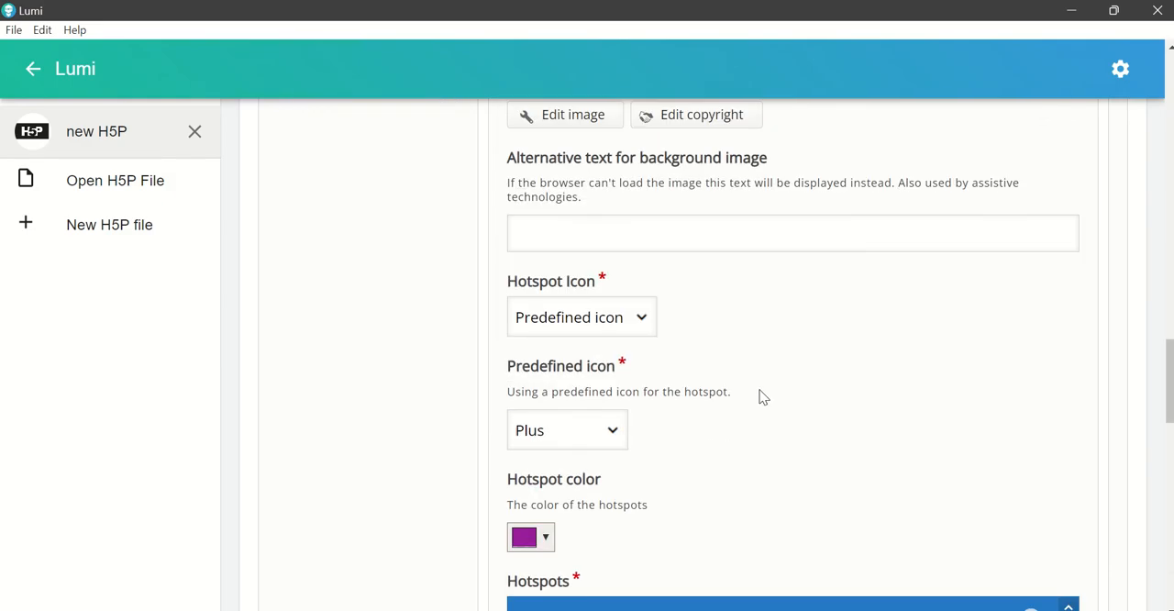
pyautogui.click(643, 318)
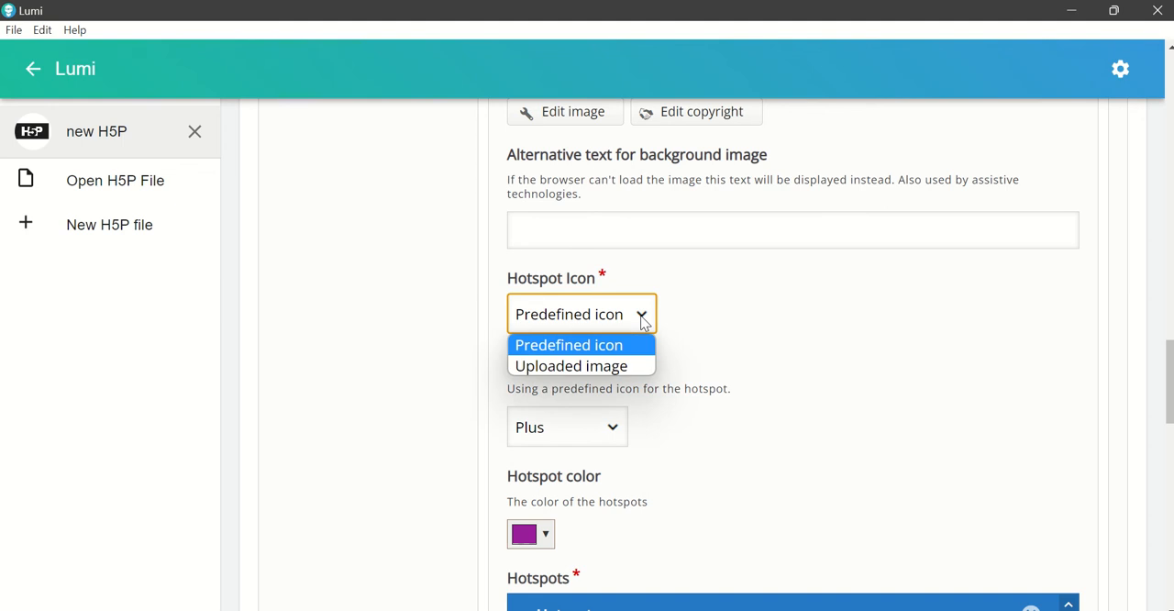
pyautogui.click(643, 319)
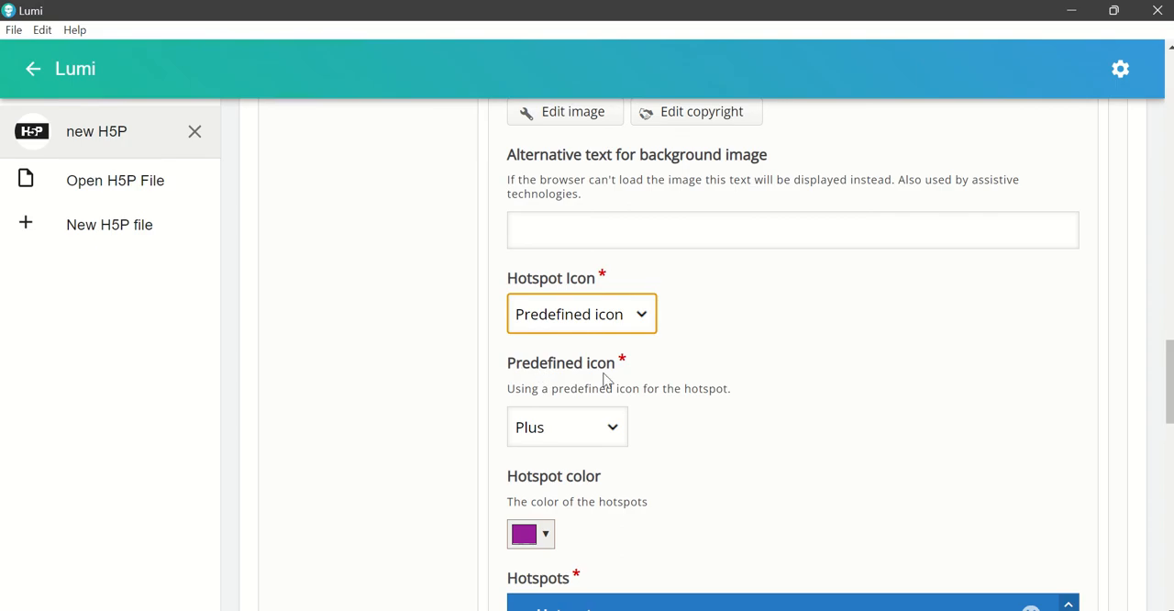
pyautogui.click(649, 323)
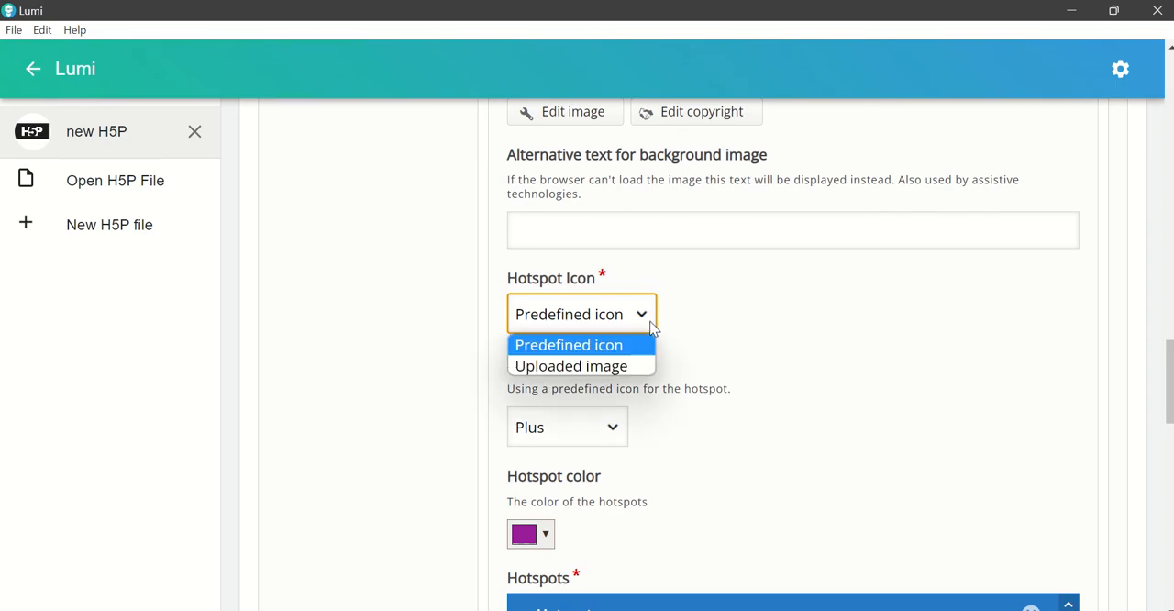
pyautogui.click(607, 352)
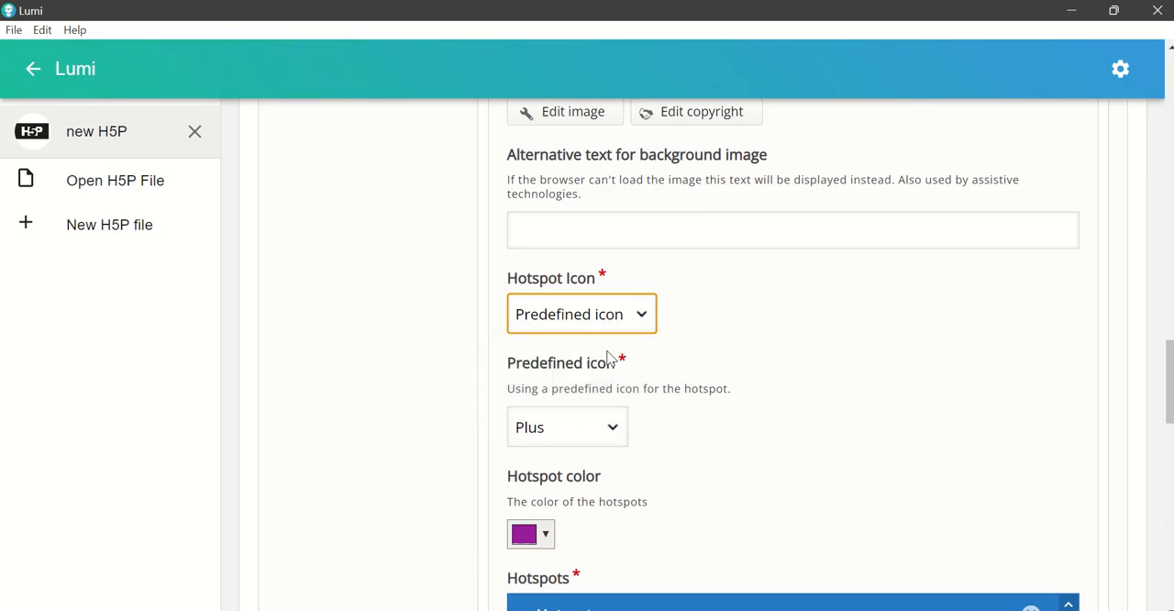
pyautogui.click(620, 430)
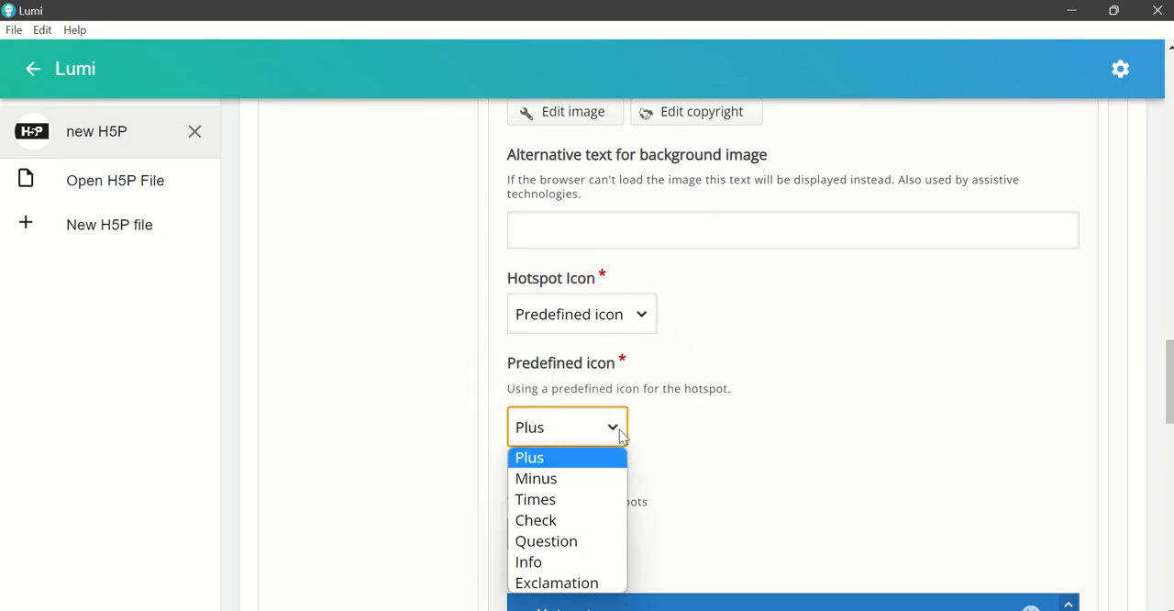
pyautogui.scroll(-1, 694, 423)
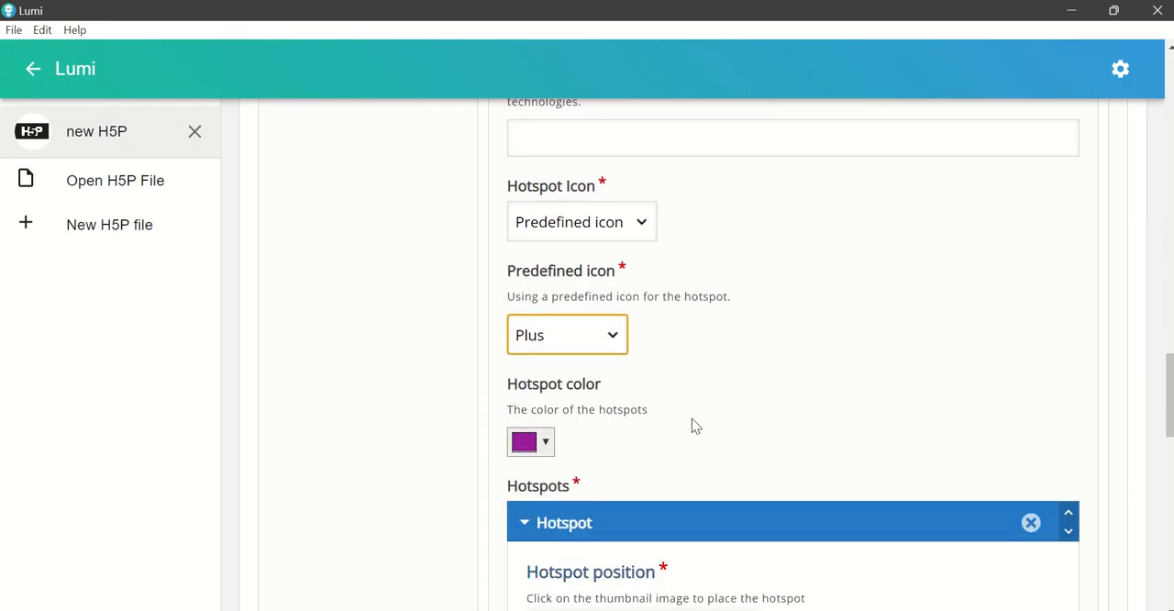
pyautogui.click(620, 349)
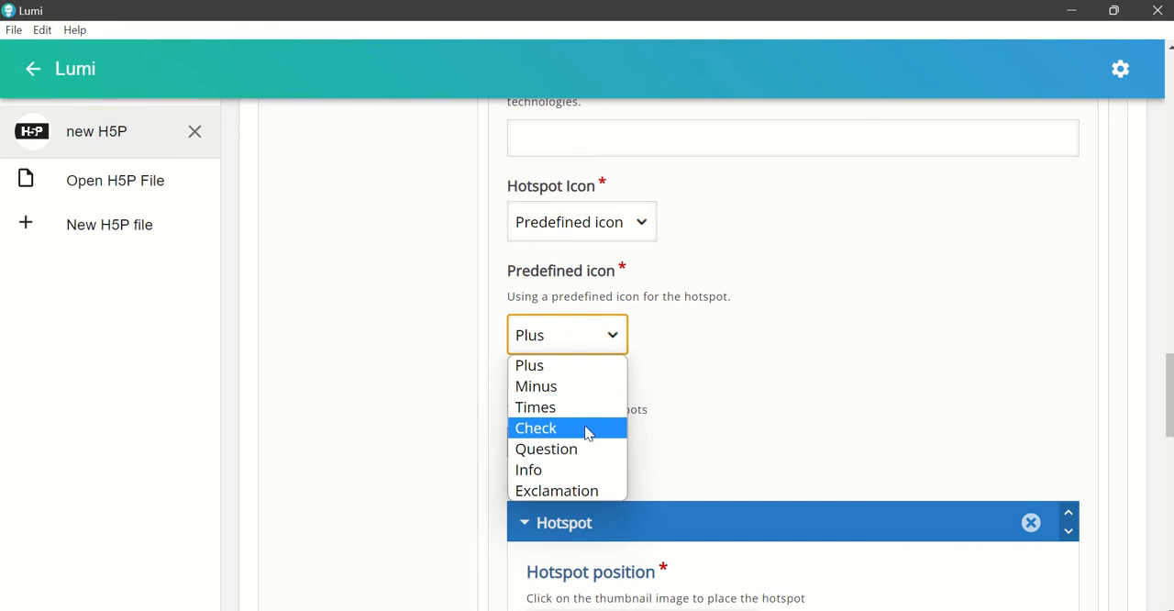
pyautogui.click(579, 482)
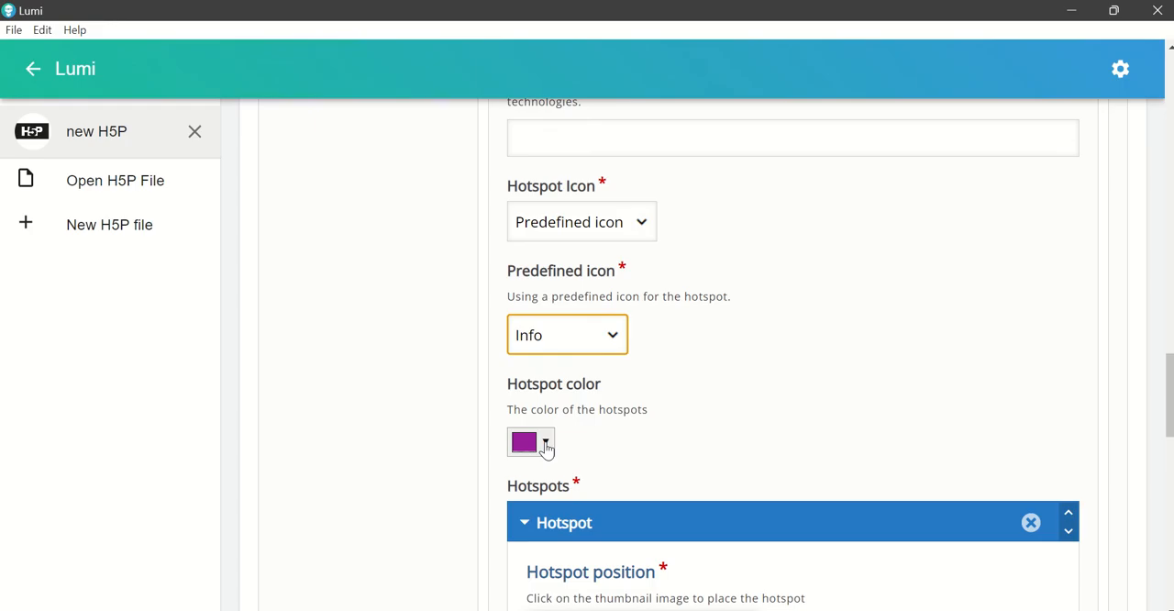
# Step: Set the hotspot color to red, #ec100d
pyautogui.click(546, 445)
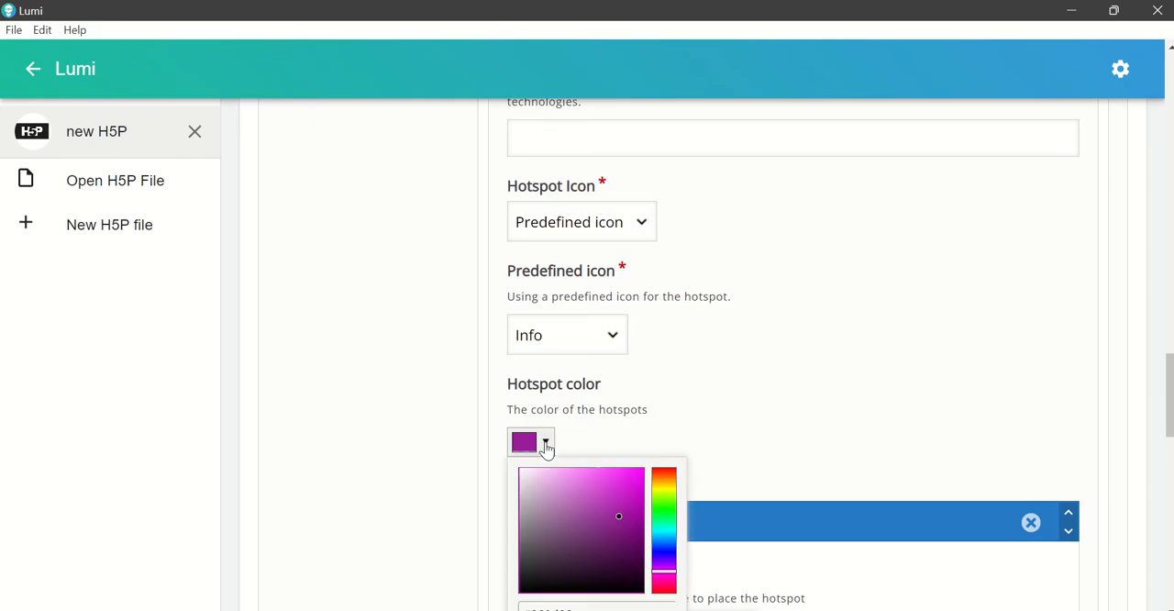
pyautogui.click(662, 479)
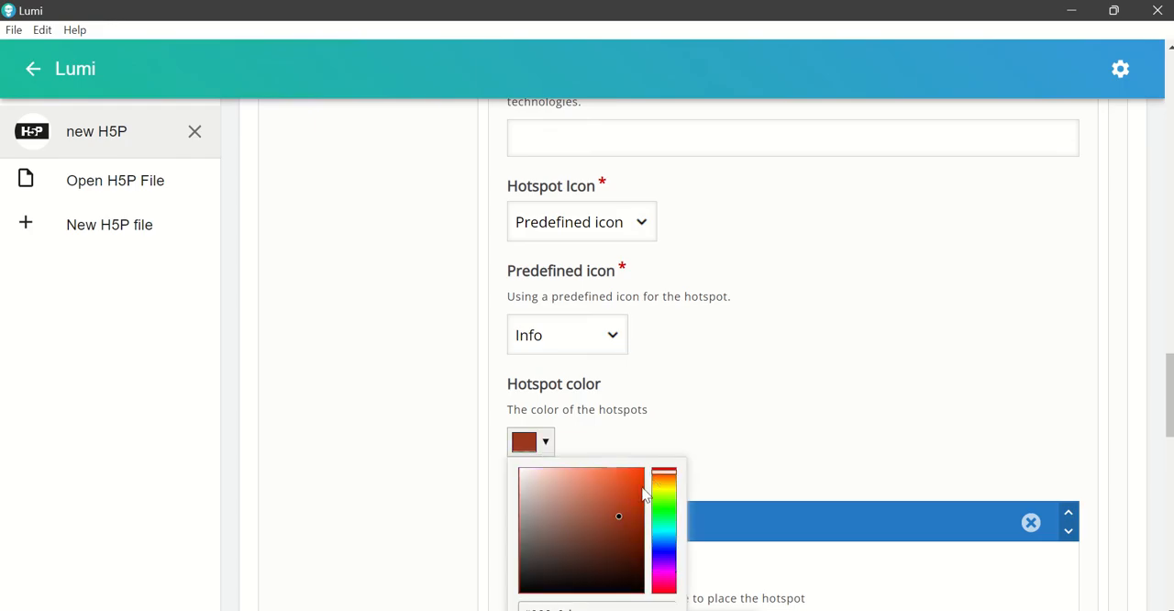
pyautogui.moveTo(630, 520)
pyautogui.mouseDown()
pyautogui.moveTo(630, 490)
pyautogui.moveTo(621, 538)
pyautogui.moveTo(602, 549)
pyautogui.moveTo(581, 492)
pyautogui.mouseUp()
pyautogui.moveTo(663, 477); pyautogui.dragTo(665, 469)
pyautogui.moveTo(588, 497); pyautogui.dragTo(636, 481)
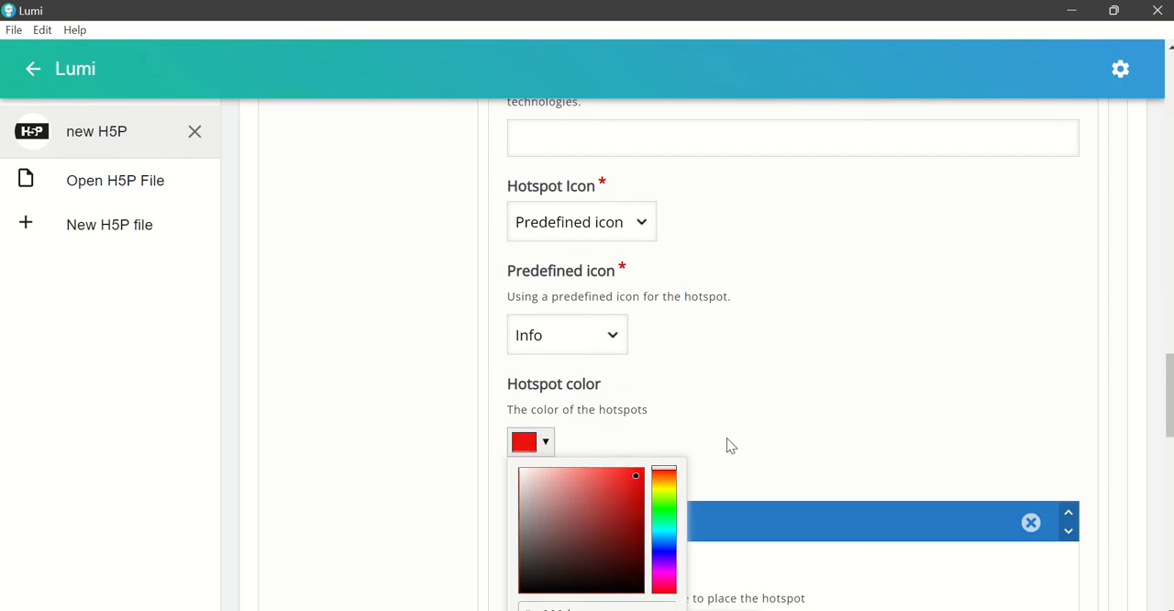
pyautogui.scroll(-1, 729, 446)
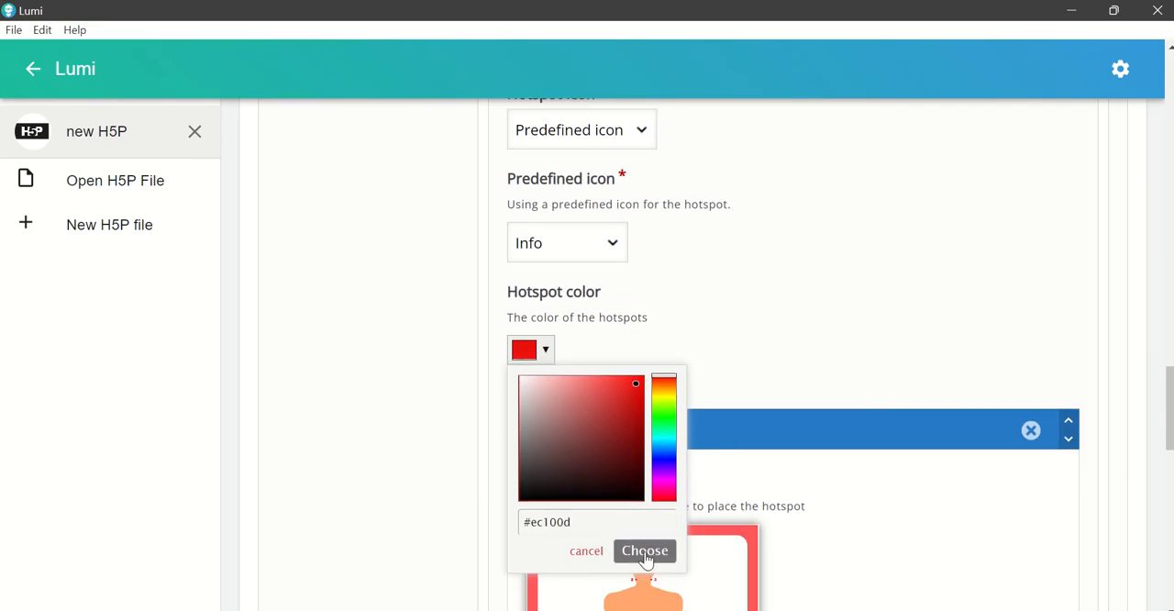
pyautogui.click(645, 550)
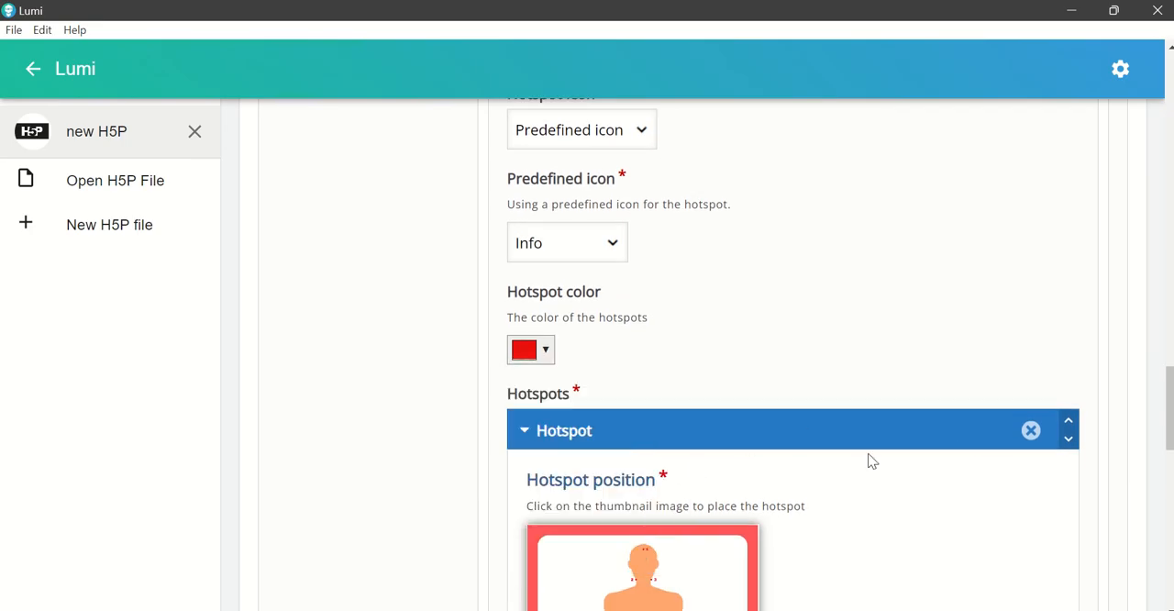
# Step: Place the first hotspot just beside the head of the body image, near the dots on the forehead
pyautogui.scroll(-1, 867, 463)
pyautogui.scroll(-1, 595, 376)
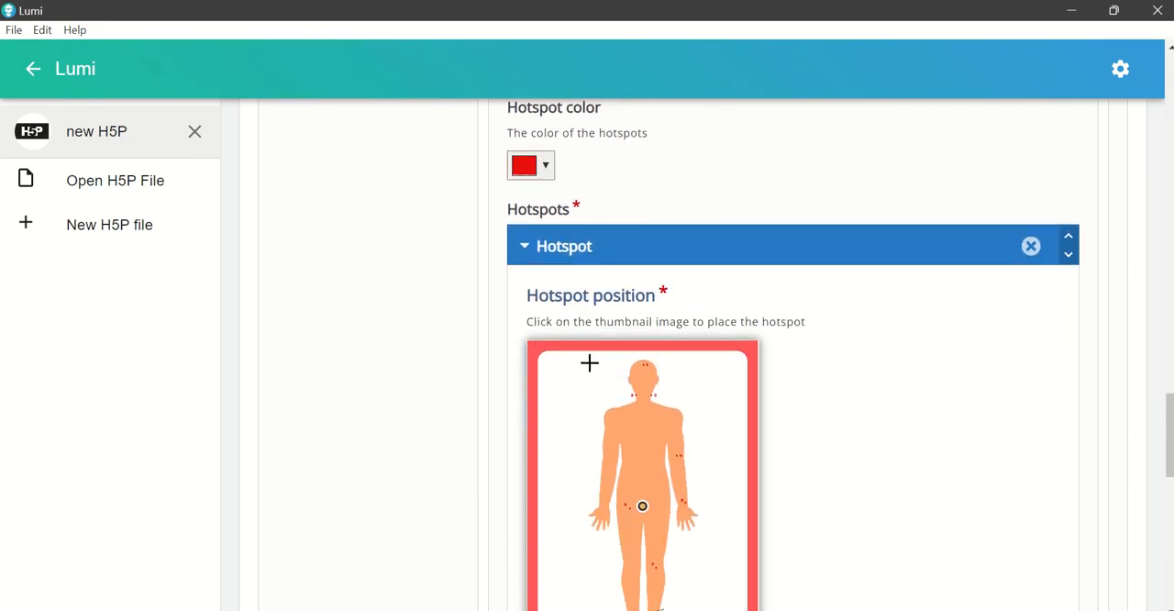
pyautogui.scroll(-1, 669, 337)
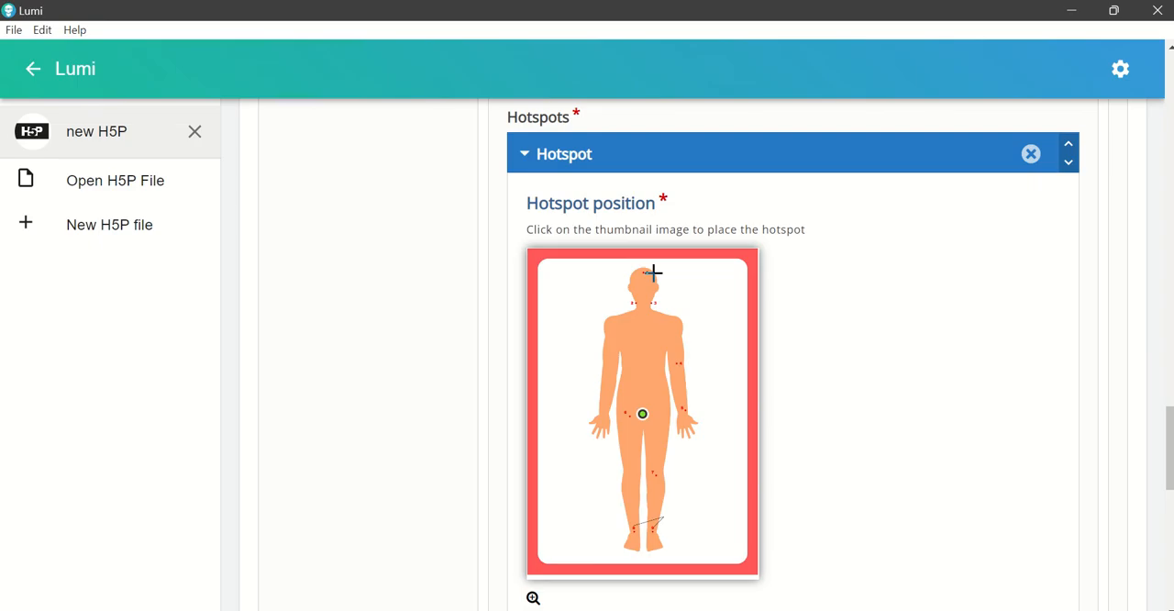
pyautogui.click(656, 271)
pyautogui.click(667, 271)
pyautogui.doubleClick(662, 271)
pyautogui.click(680, 279)
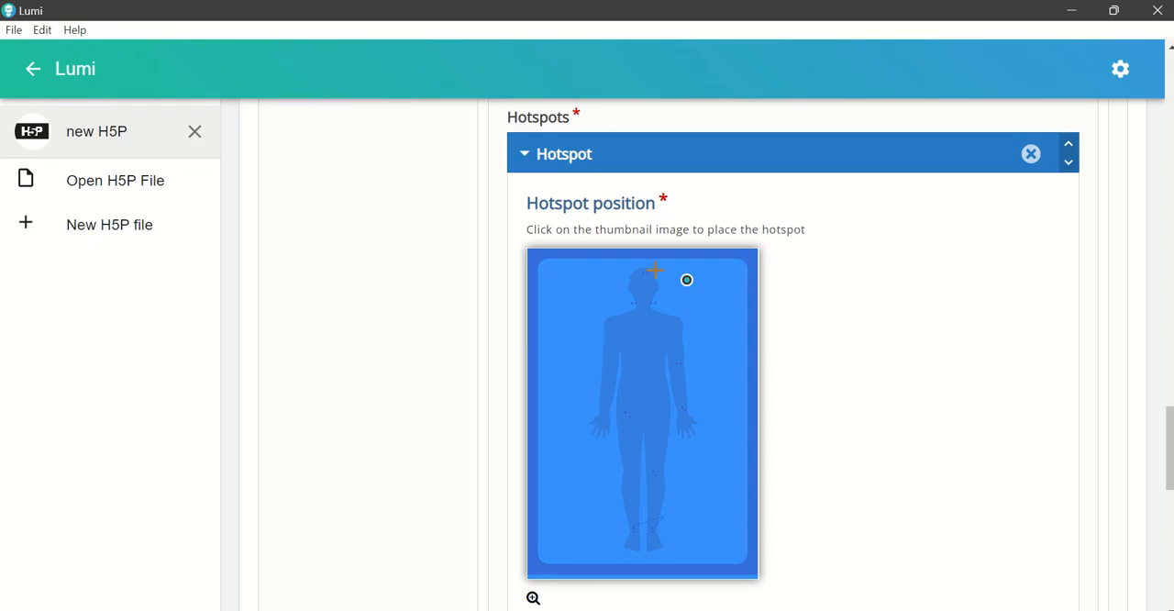
pyautogui.click(659, 272)
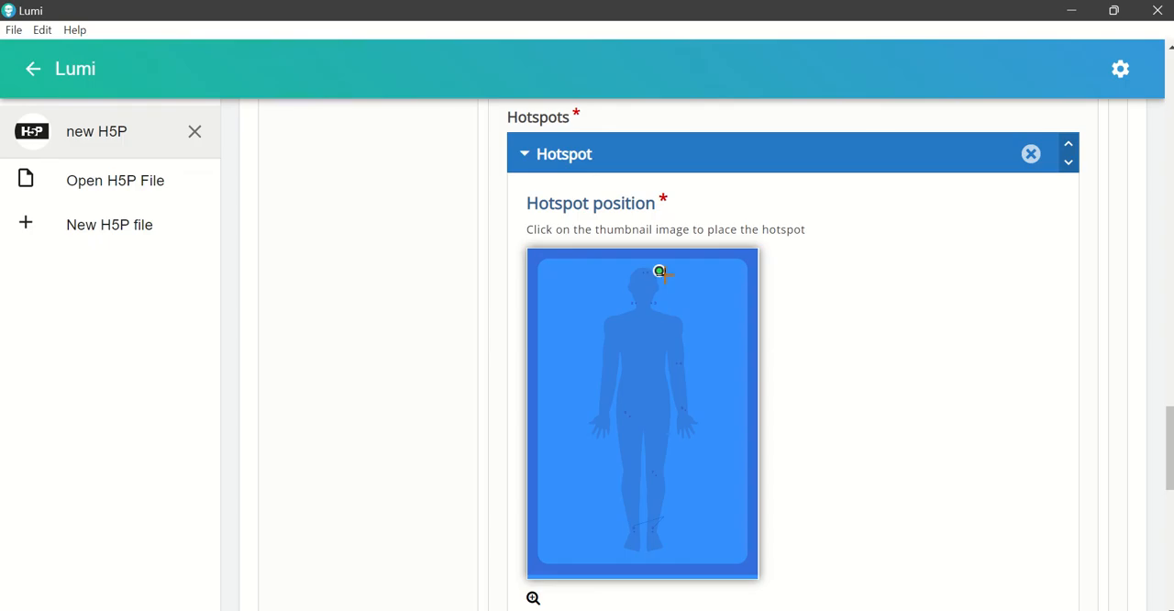
pyautogui.click(796, 356)
pyautogui.click(660, 273)
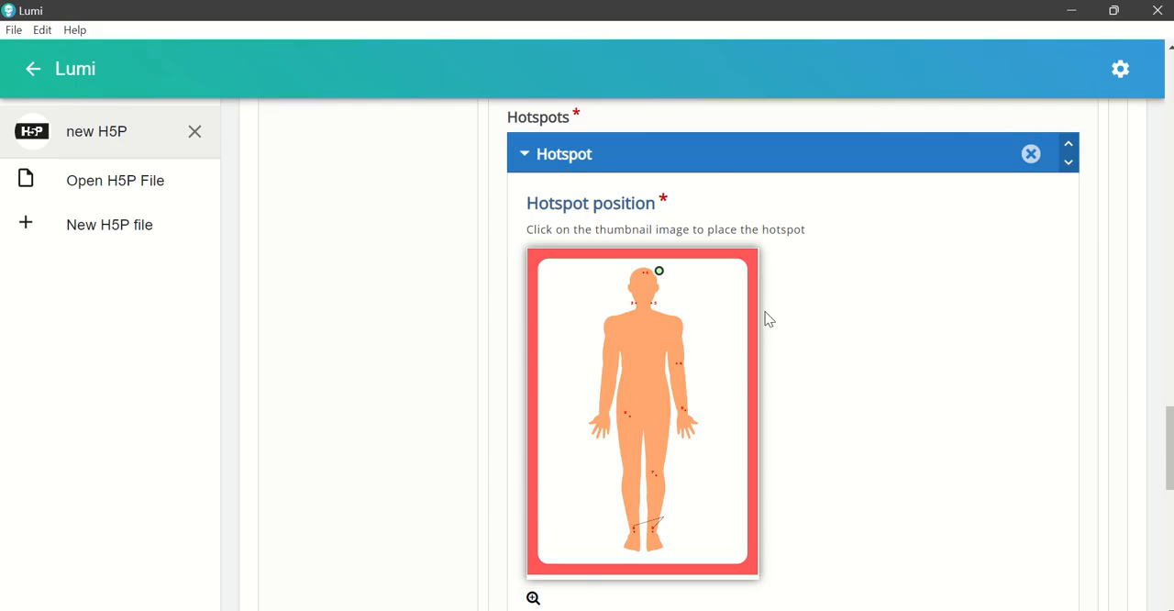
pyautogui.scroll(-1, 769, 319)
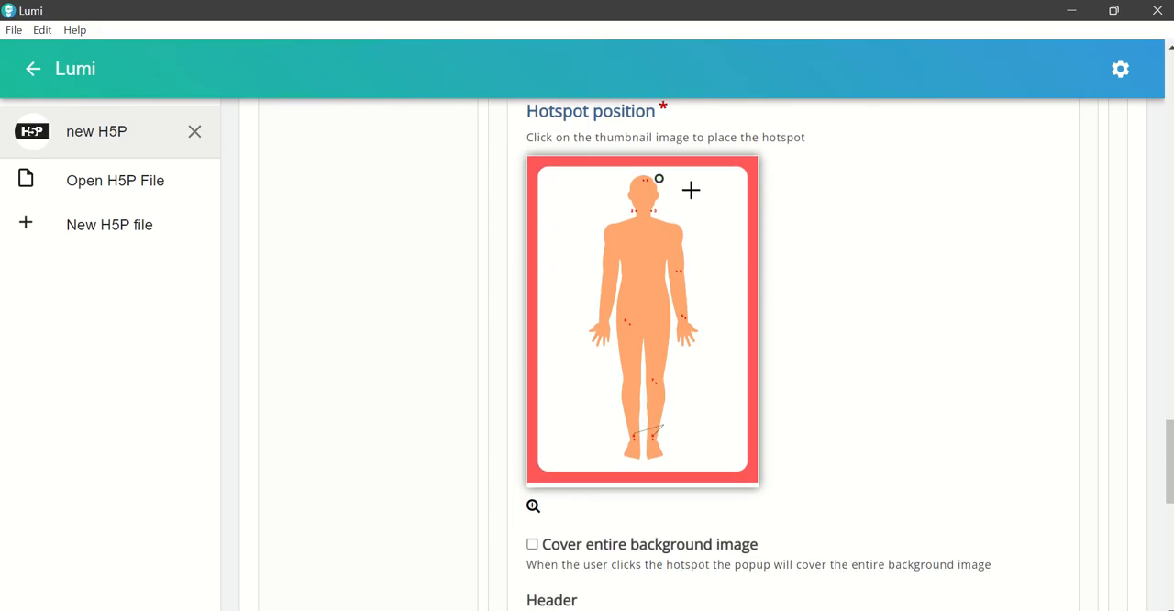
pyautogui.click(661, 178)
# Step: Set the first hotspot's popup content item to Text, leaving its header empty
pyautogui.scroll(-4, 715, 279)
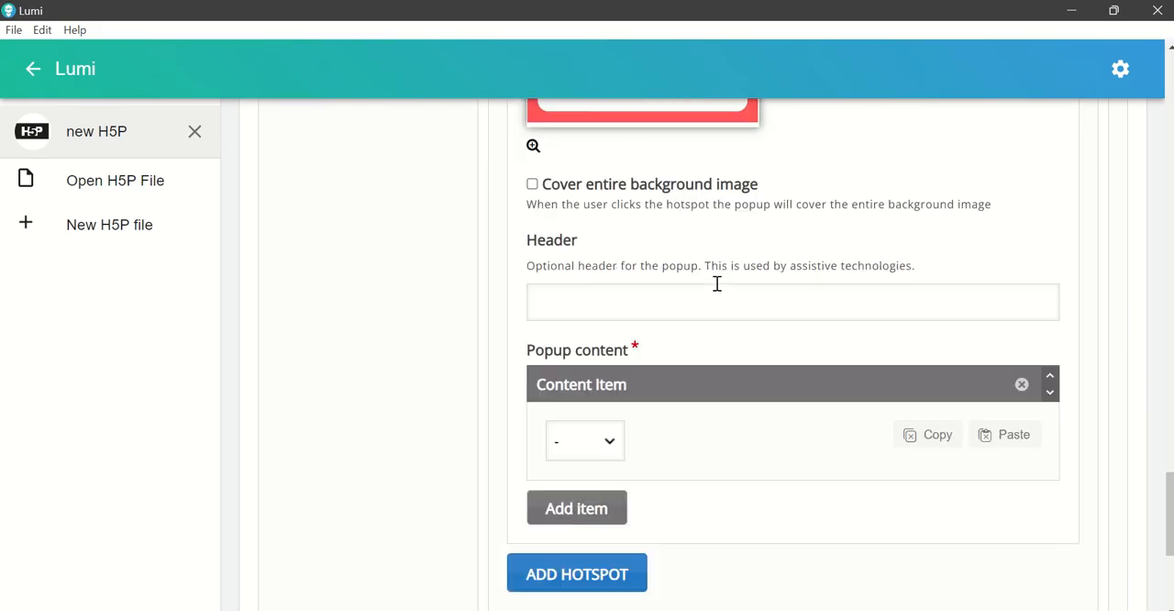
pyautogui.scroll(-1, 717, 284)
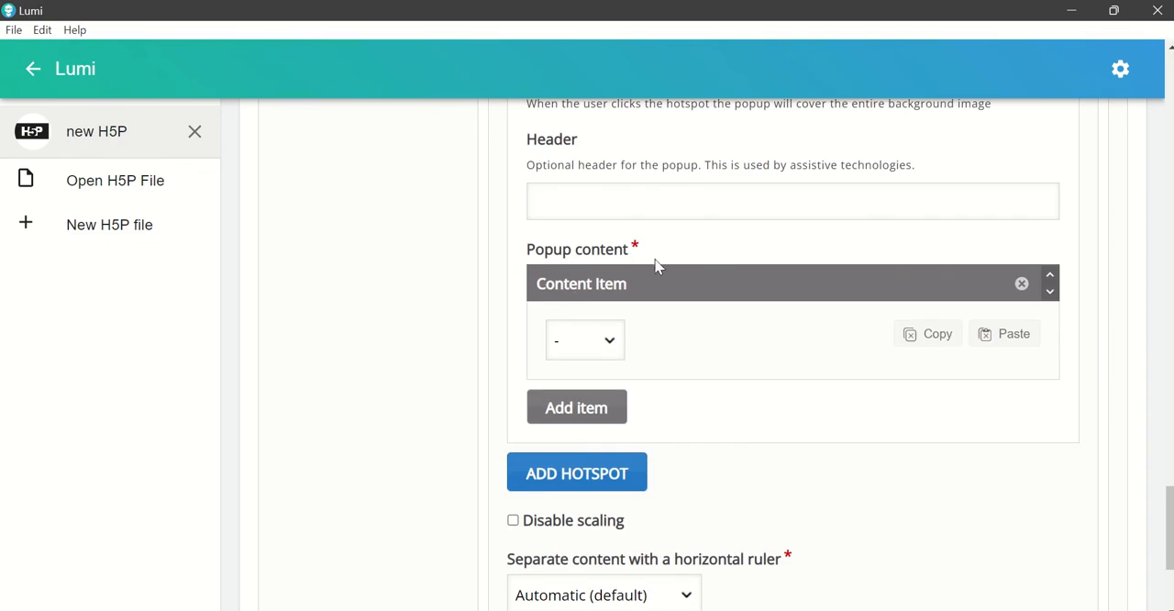
pyautogui.click(610, 347)
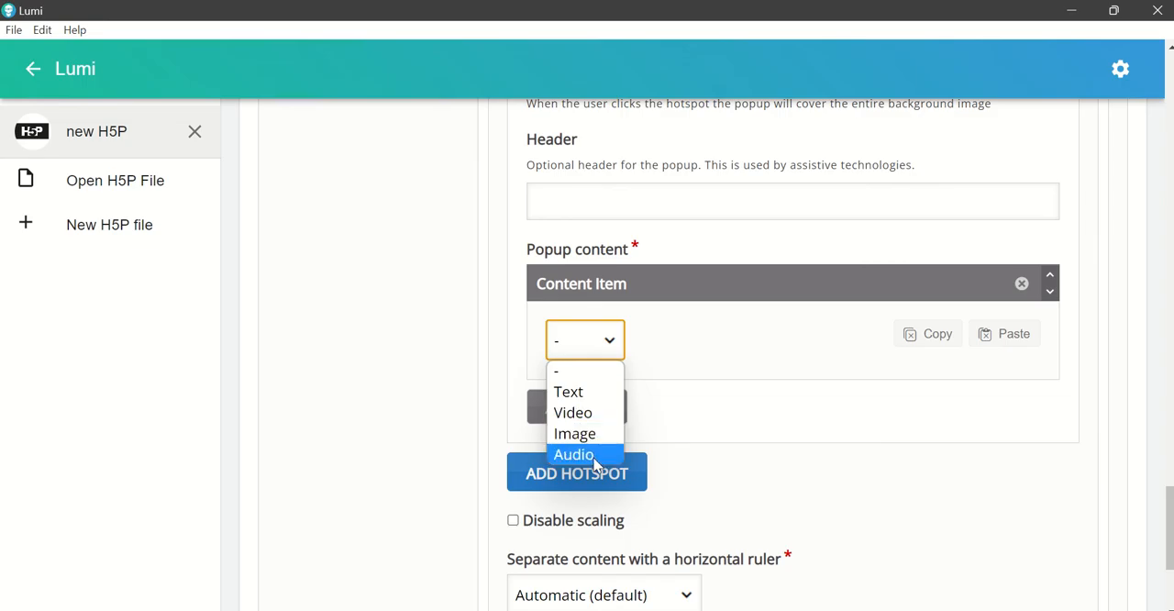
pyautogui.click(575, 402)
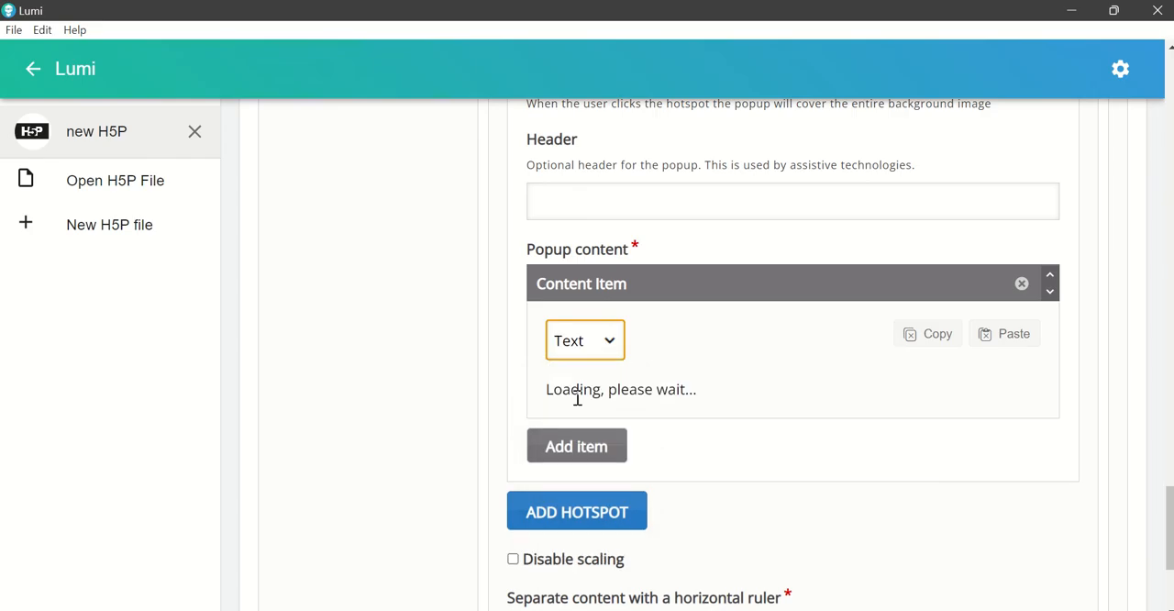
pyautogui.click(596, 431)
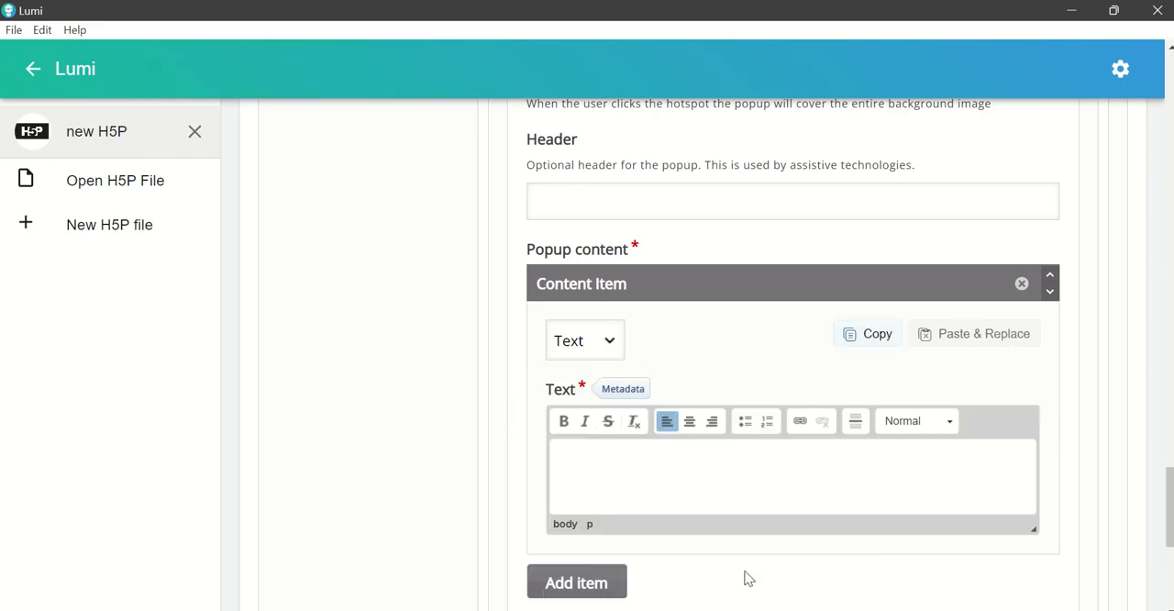
# Step: Copy the Temporal Artery line from the Word document and paste it into the popup's text in Lumi
pyautogui.click(747, 607)
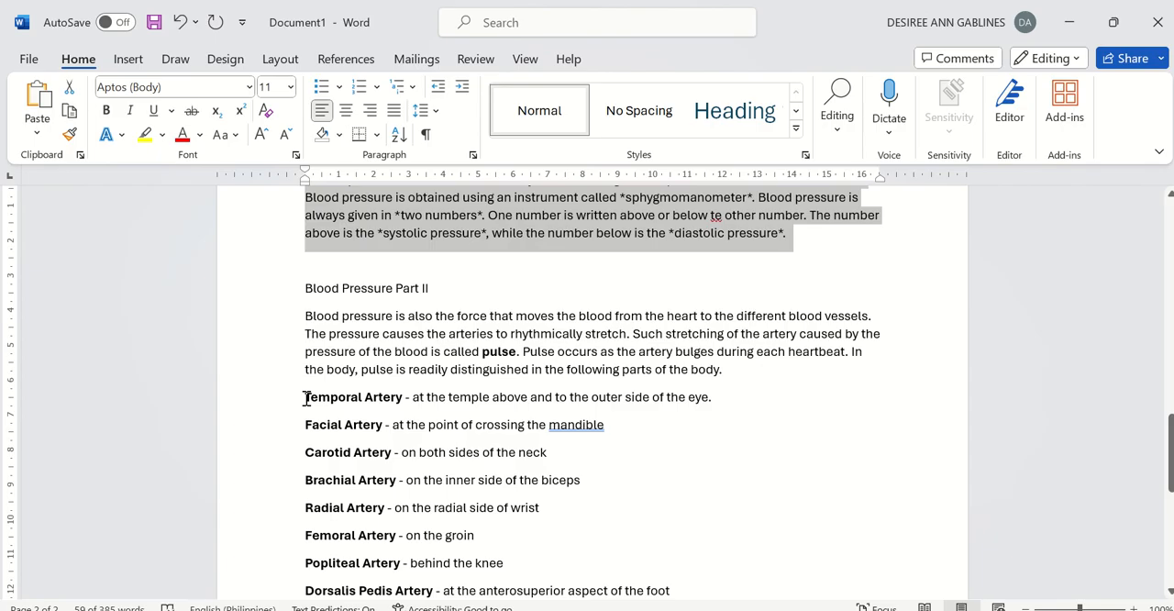
pyautogui.moveTo(306, 397); pyautogui.dragTo(743, 396)
pyautogui.hotkey('ctrl', 'c')
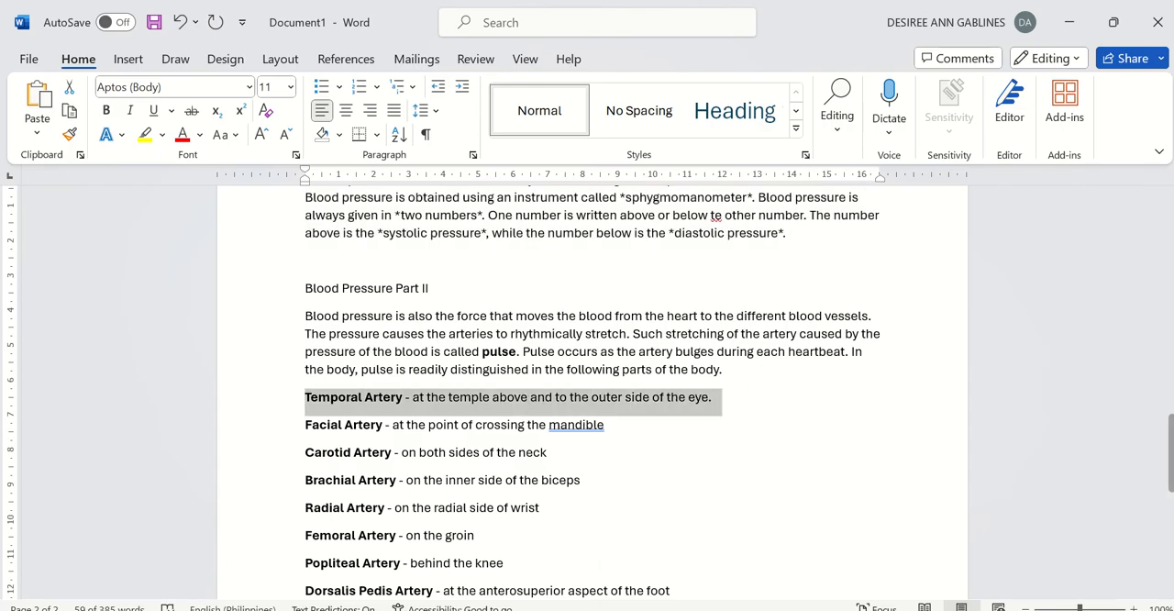
pyautogui.click(728, 607)
pyautogui.click(568, 458)
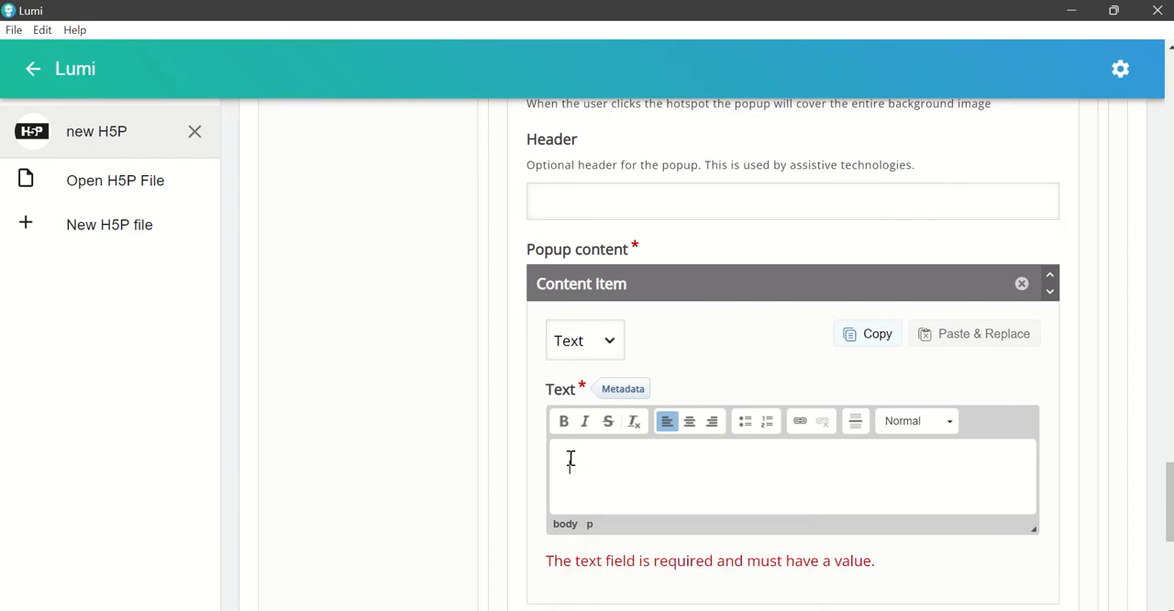
pyautogui.hotkey('ctrl', 'v')
pyautogui.scroll(-2, 690, 451)
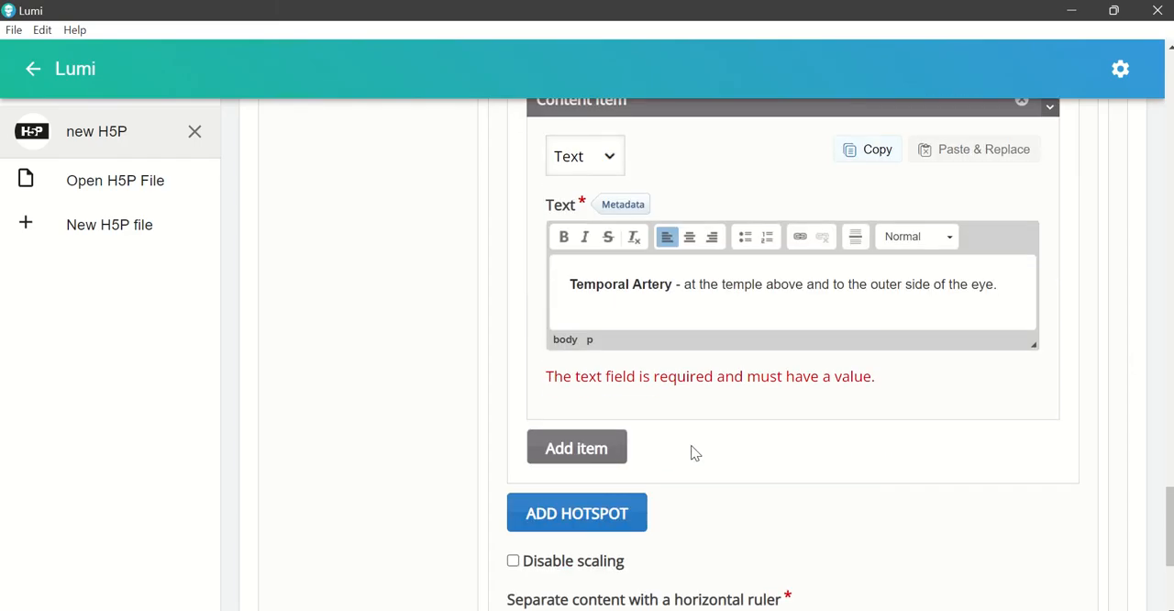
# Step: Add a second content item to the hotspot's popup and set its type to Video
pyautogui.scroll(1, 702, 437)
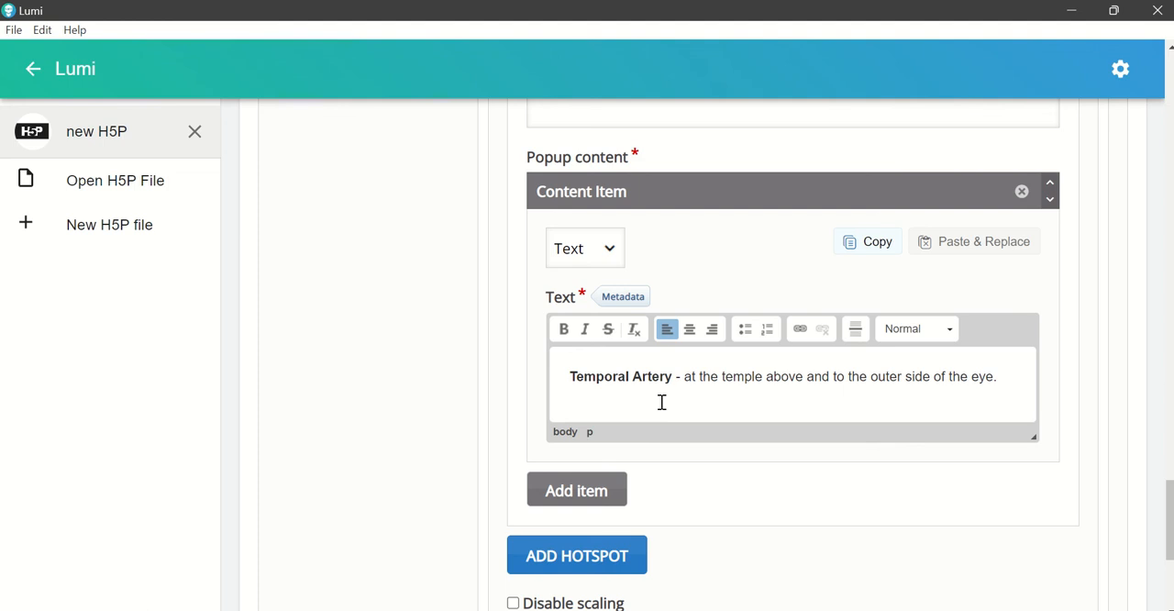
pyautogui.click(595, 492)
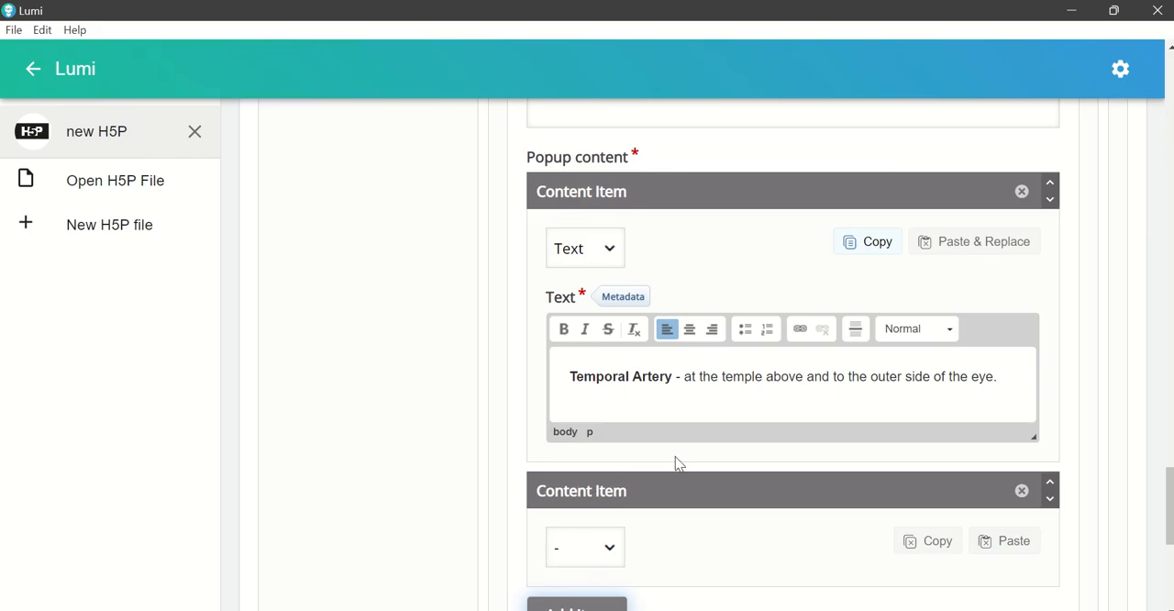
pyautogui.scroll(-1, 732, 355)
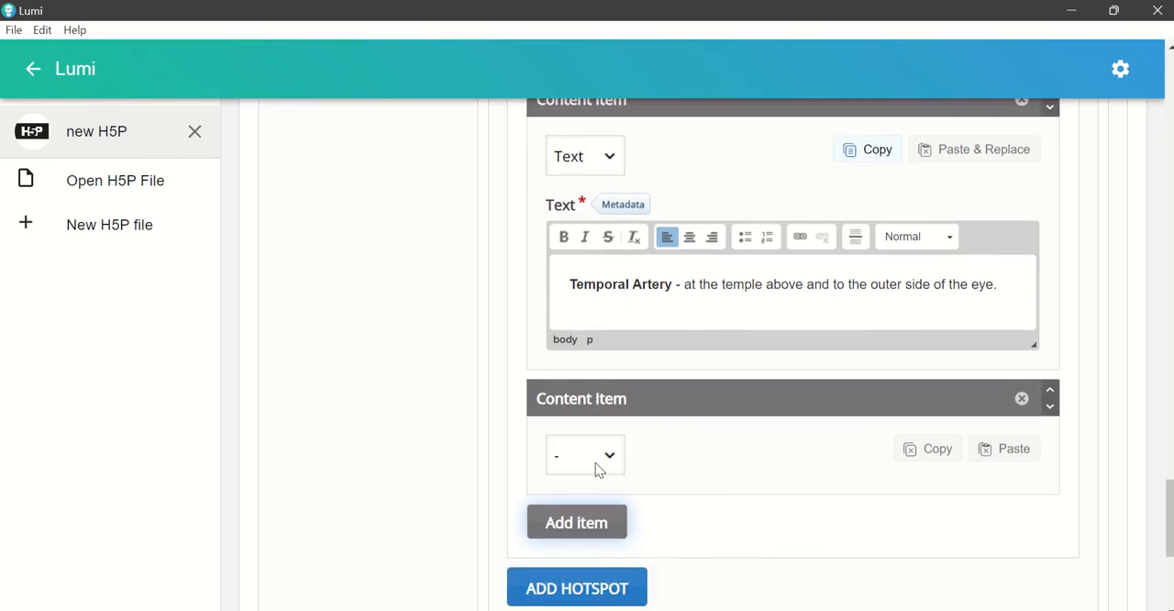
pyautogui.scroll(-1, 657, 426)
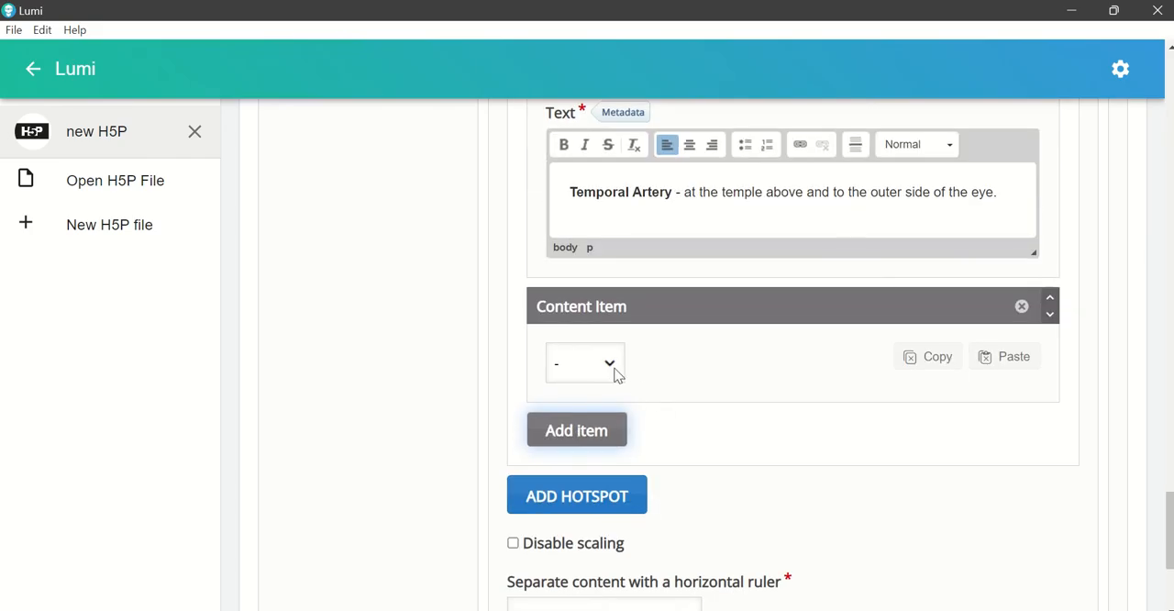
pyautogui.click(615, 372)
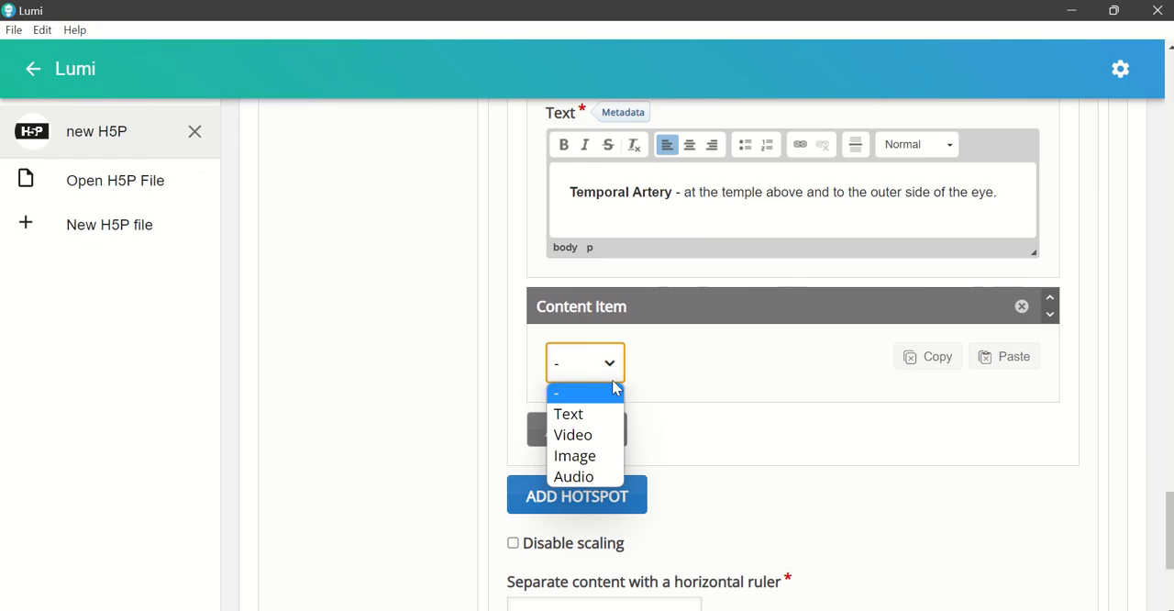
pyautogui.click(597, 437)
pyautogui.scroll(-1, 642, 436)
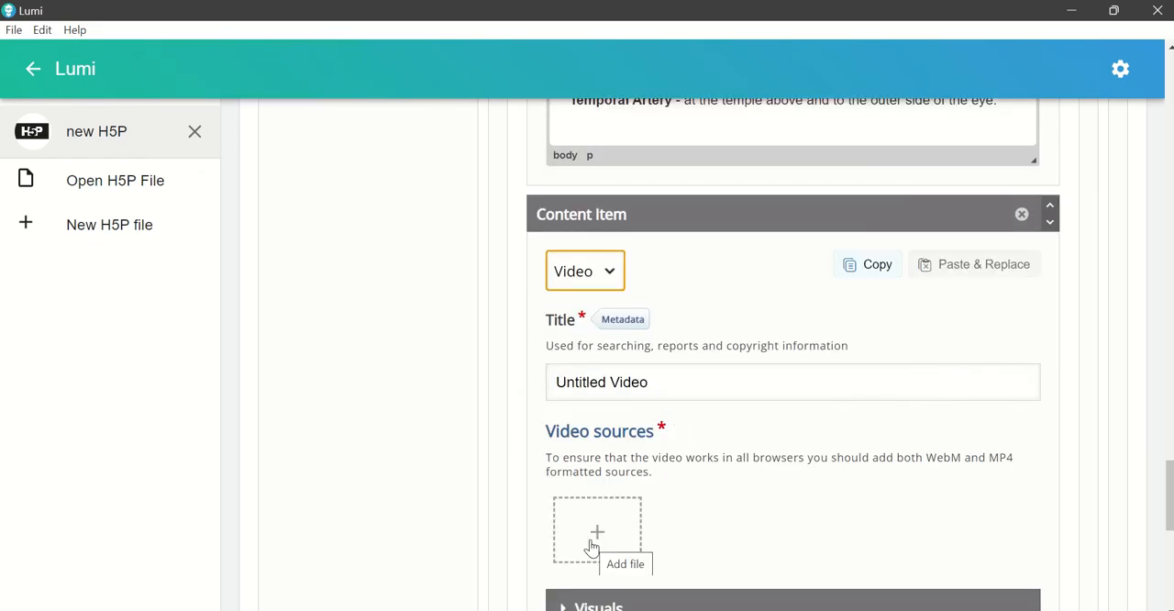
pyautogui.scroll(1, 808, 436)
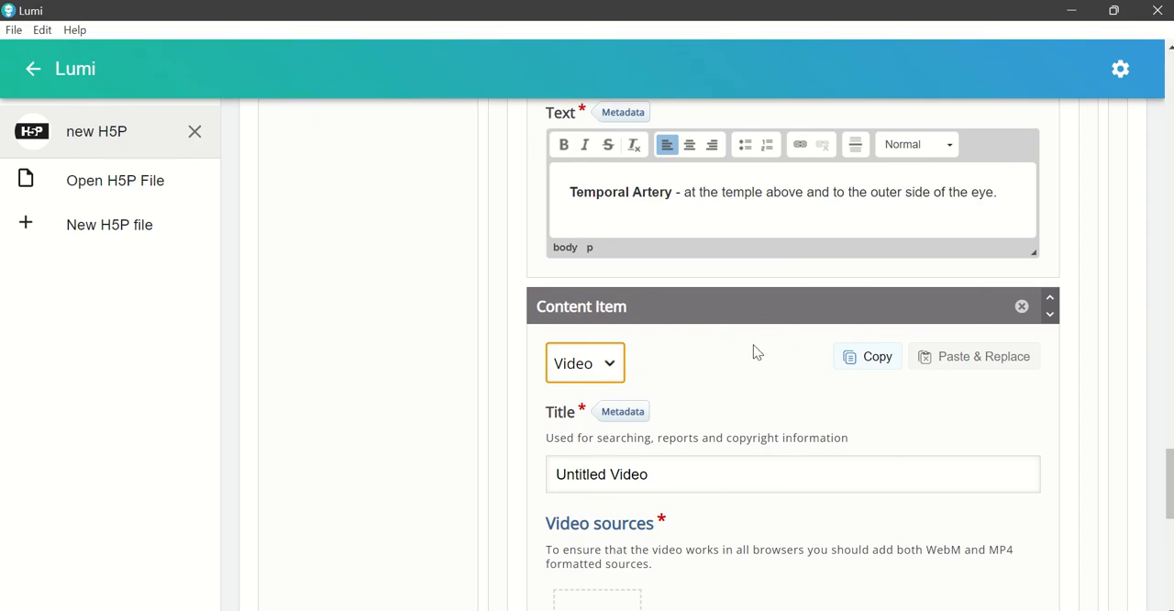
# Step: Remove the Video content item from the first hotspot's popup and confirm the removal
pyautogui.click(1023, 309)
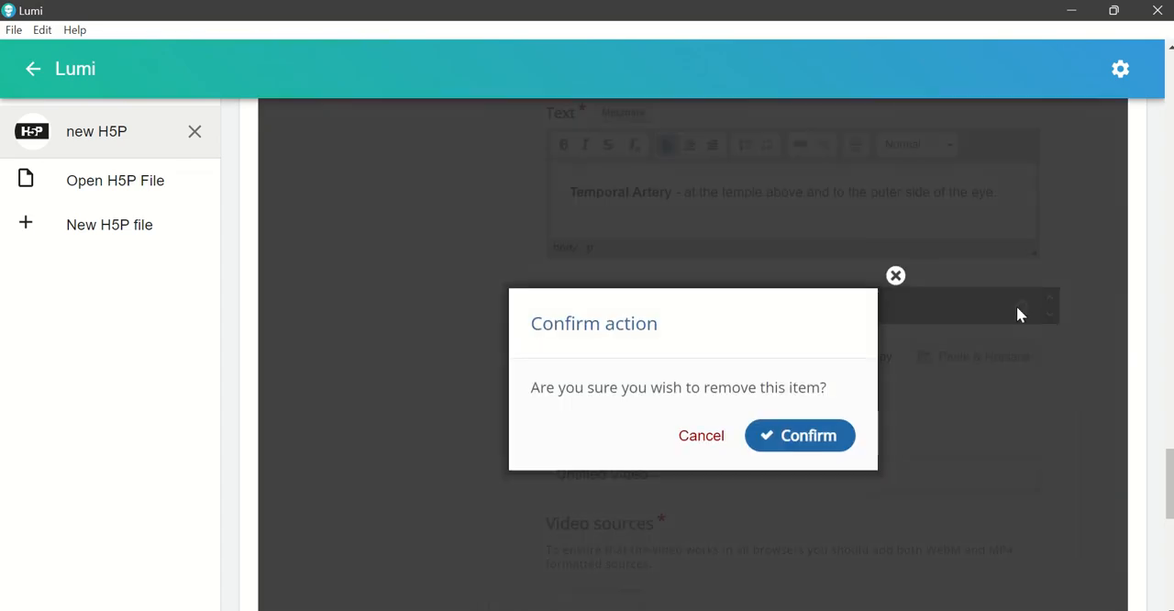
pyautogui.click(822, 440)
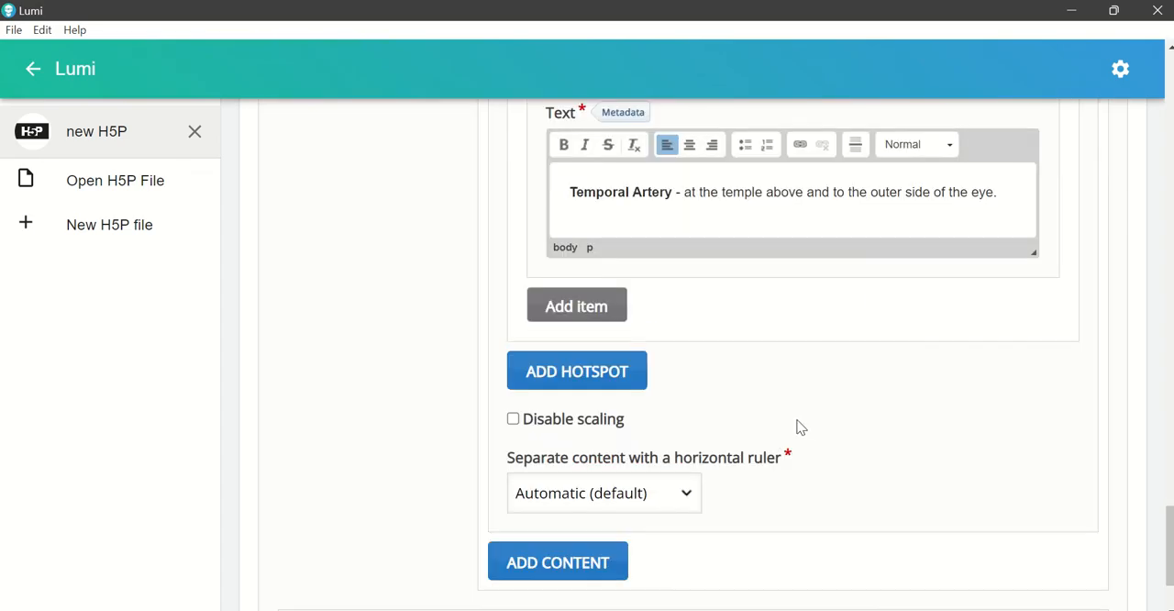
# Step: Add a second hotspot and place it just outside the pair of dots on the left side of the figure's neck
pyautogui.scroll(-1, 798, 427)
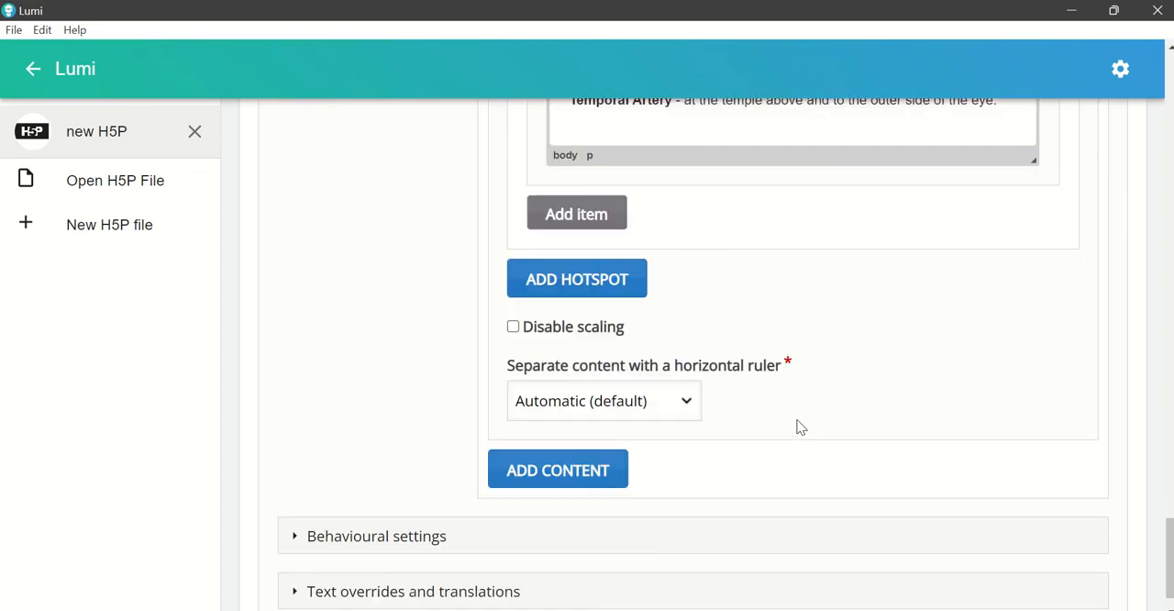
pyautogui.click(583, 290)
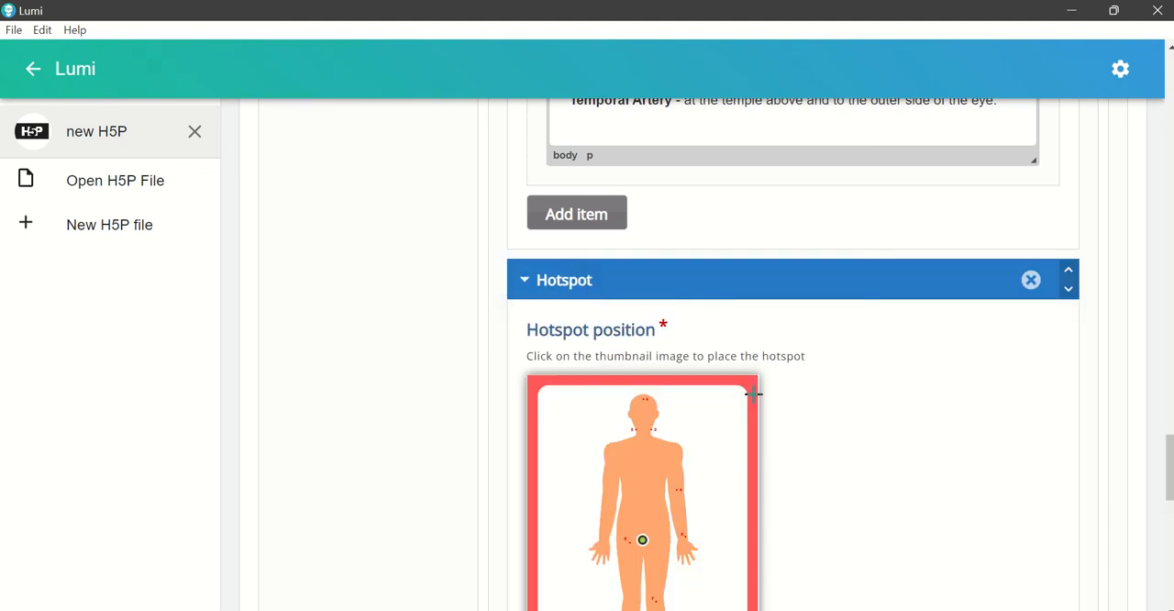
pyautogui.scroll(-1, 853, 362)
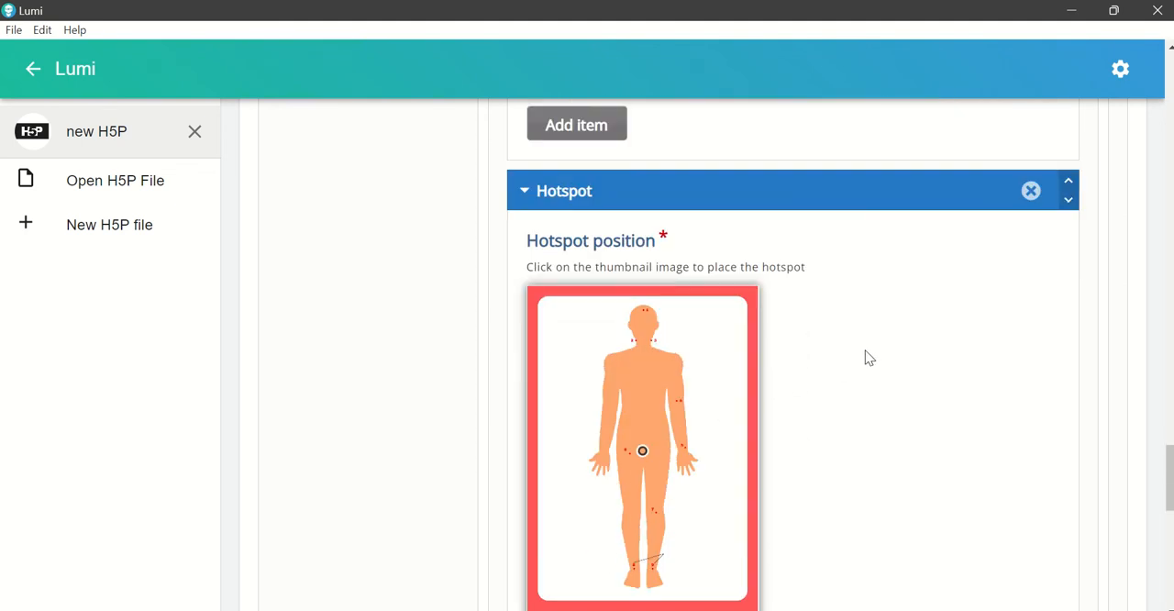
pyautogui.click(625, 338)
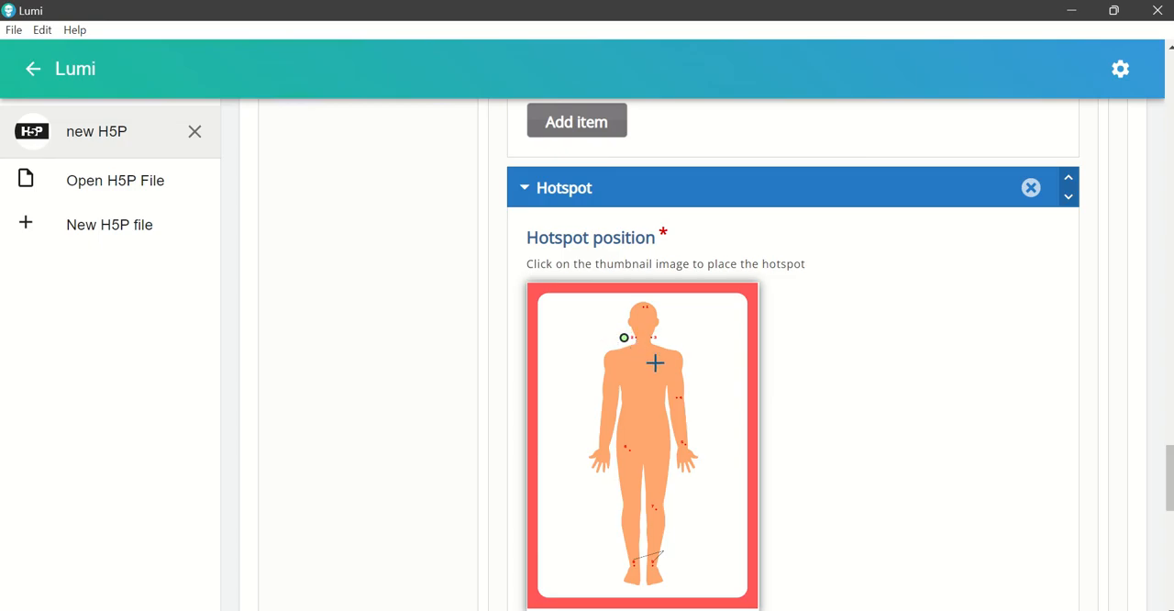
# Step: Set the second hotspot's popup content item to Text and start editing its text, leaving the header empty
pyautogui.scroll(-4, 853, 401)
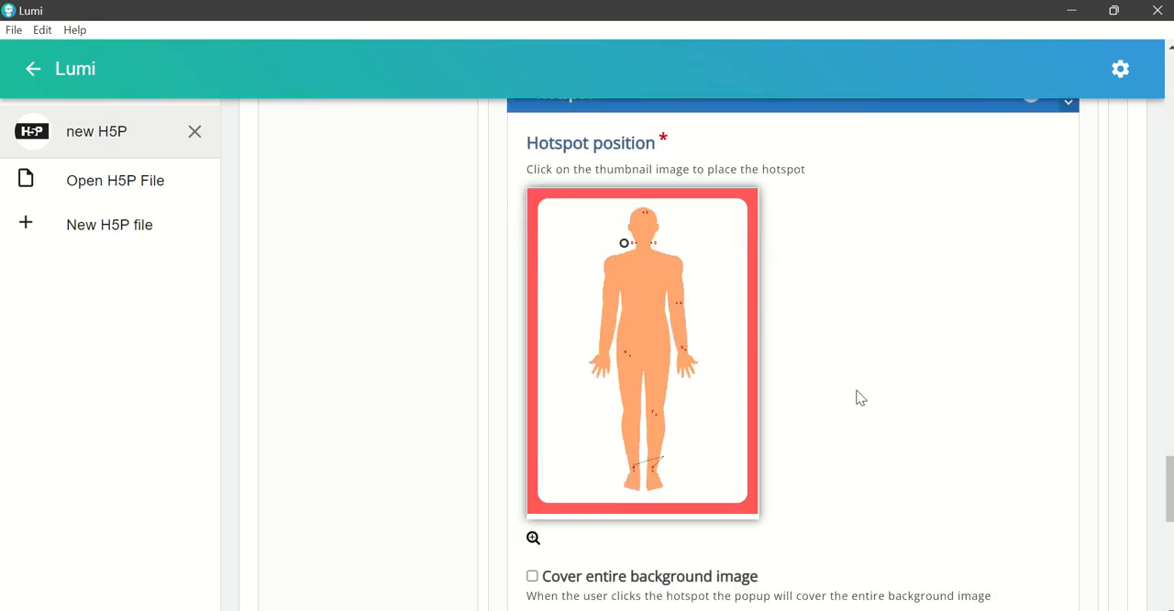
pyautogui.scroll(-3, 858, 394)
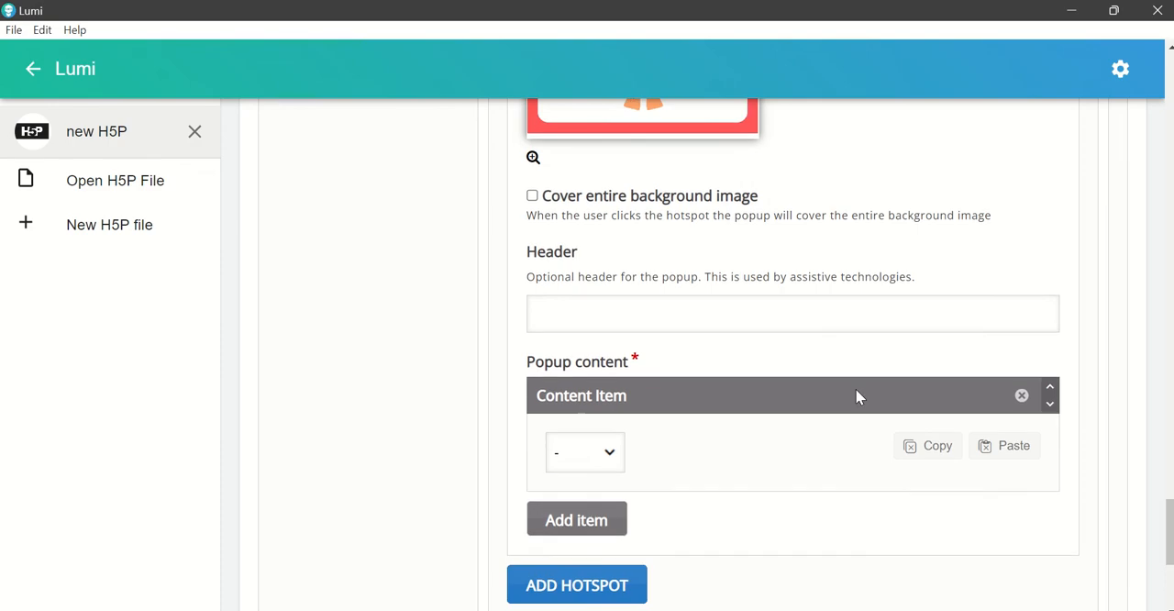
pyautogui.click(606, 387)
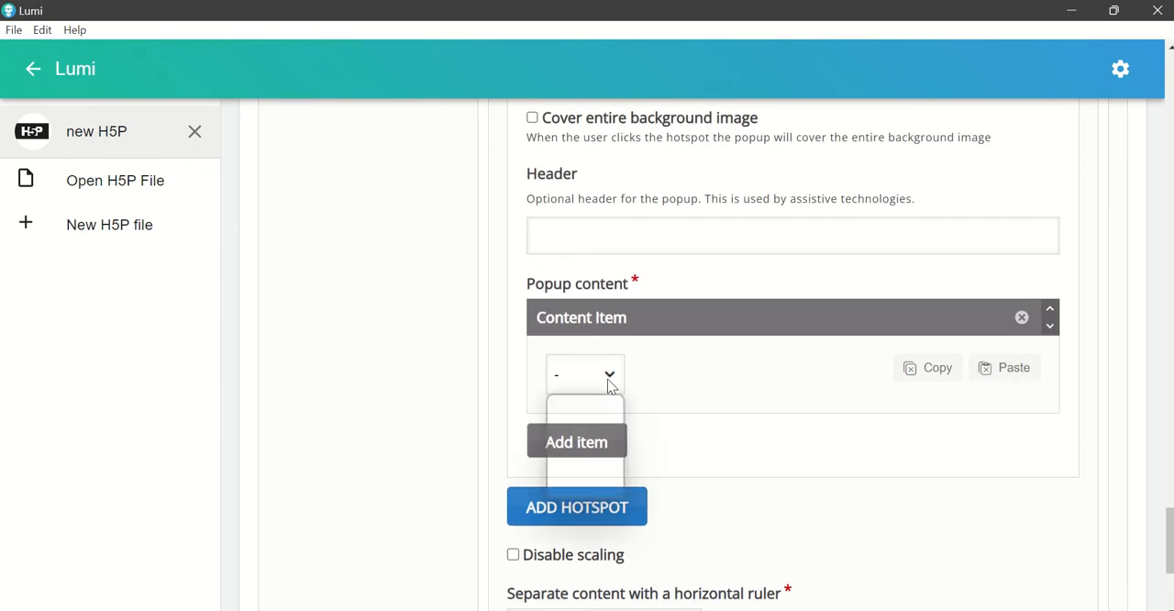
pyautogui.click(603, 427)
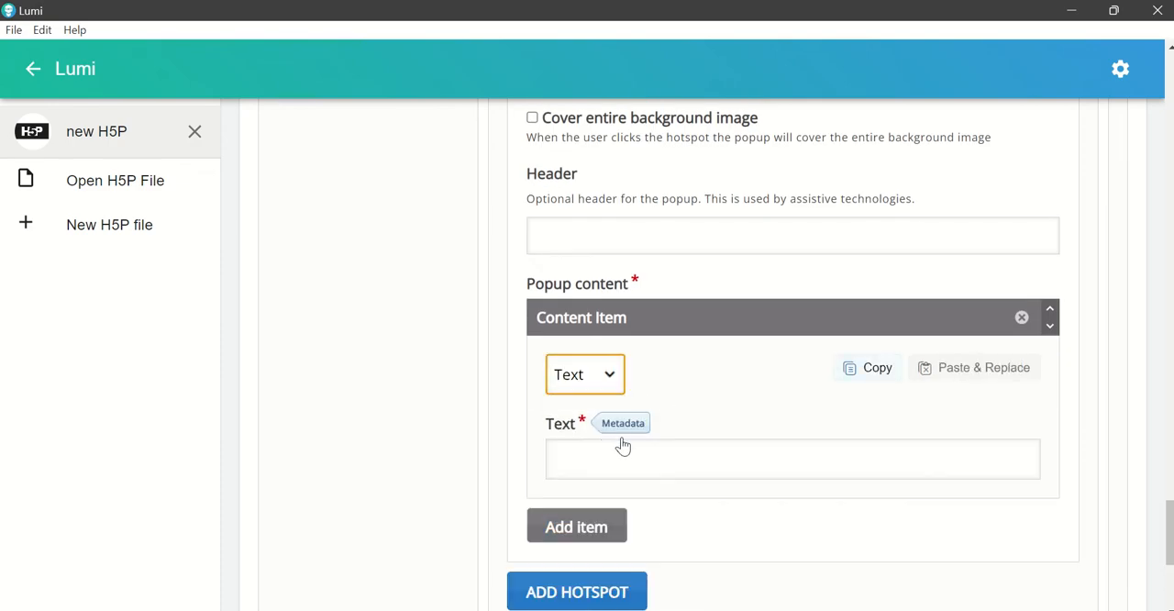
pyautogui.scroll(-1, 687, 451)
pyautogui.click(598, 380)
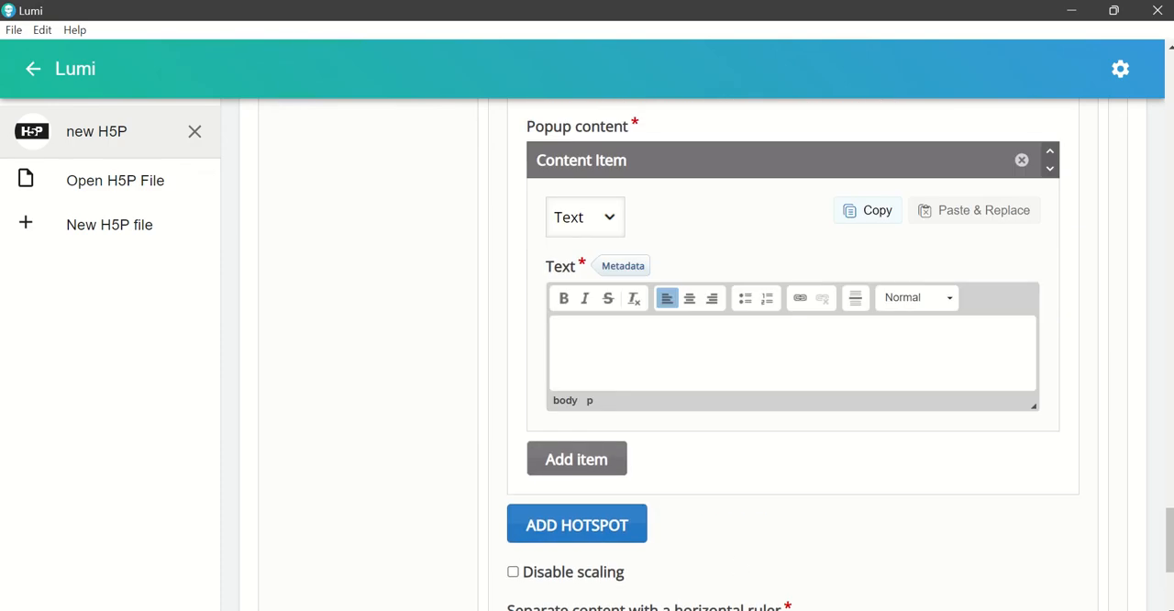
# Step: Copy the Facial Artery line from the Word document and paste it into the second hotspot's popup text in Lumi
pyautogui.click(775, 610)
pyautogui.moveTo(729, 610)
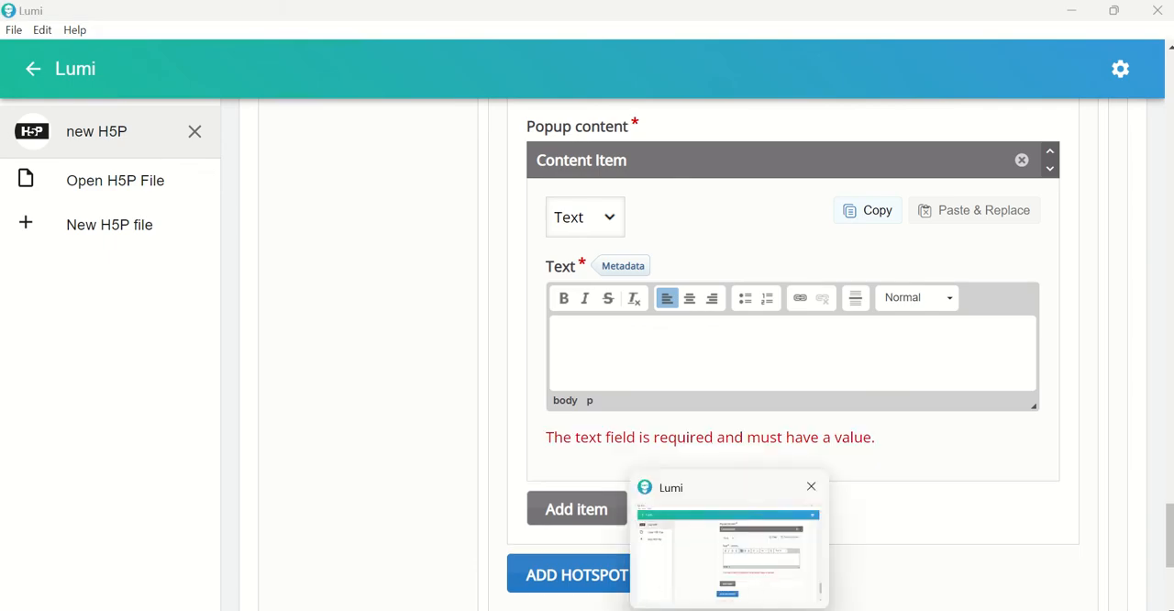
pyautogui.click(683, 609)
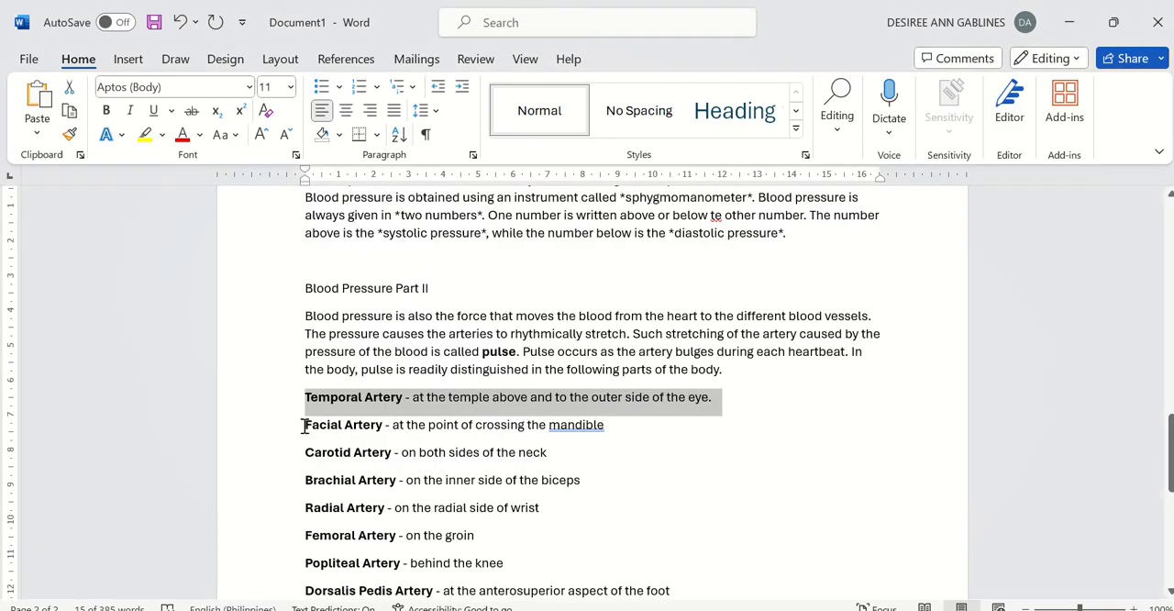
pyautogui.moveTo(305, 426); pyautogui.dragTo(667, 436)
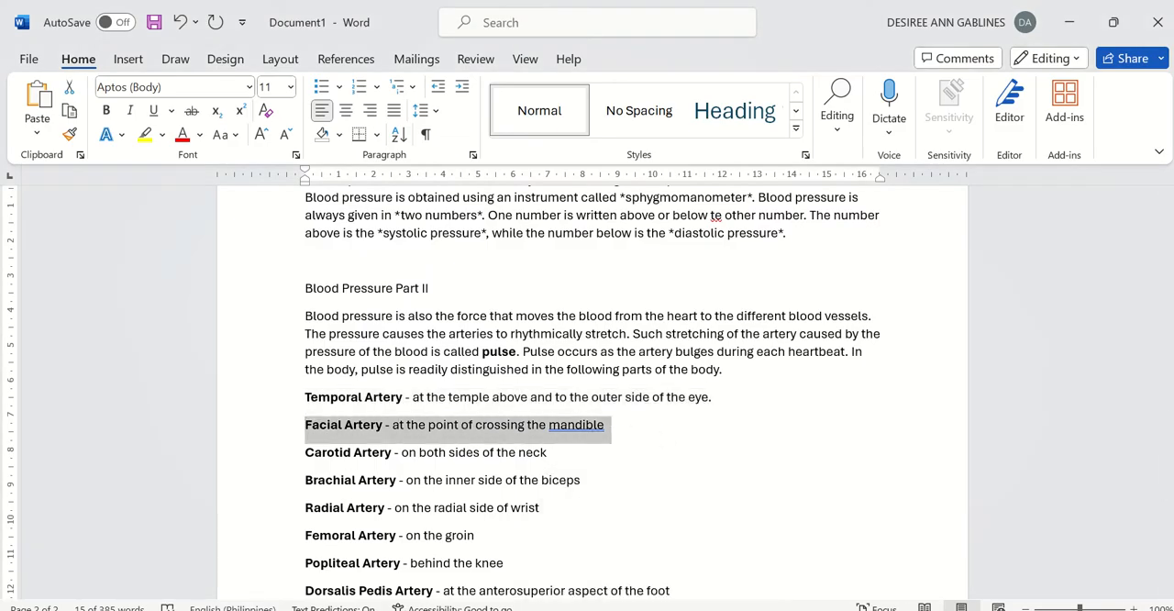
pyautogui.click(722, 609)
pyautogui.click(647, 355)
pyautogui.write('Facial Artery - at the point of crossing the mandible')
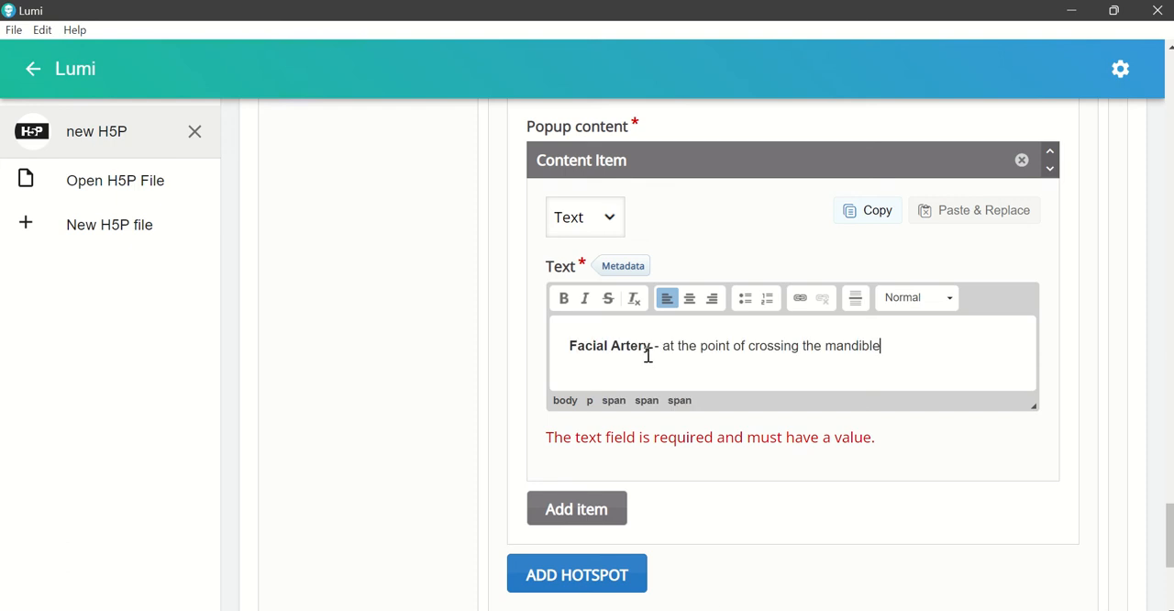
pyautogui.click(776, 489)
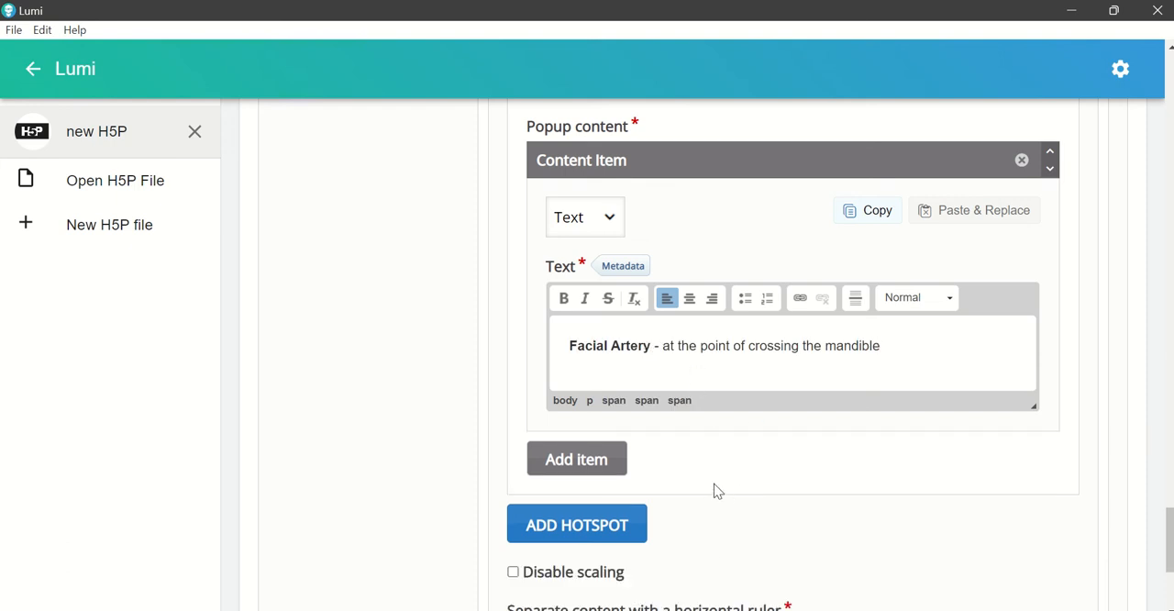
# Step: Add a third hotspot and place it just outside the pair of dots on the right side of the figure's neck
pyautogui.scroll(-1, 713, 488)
pyautogui.scroll(-2, 694, 473)
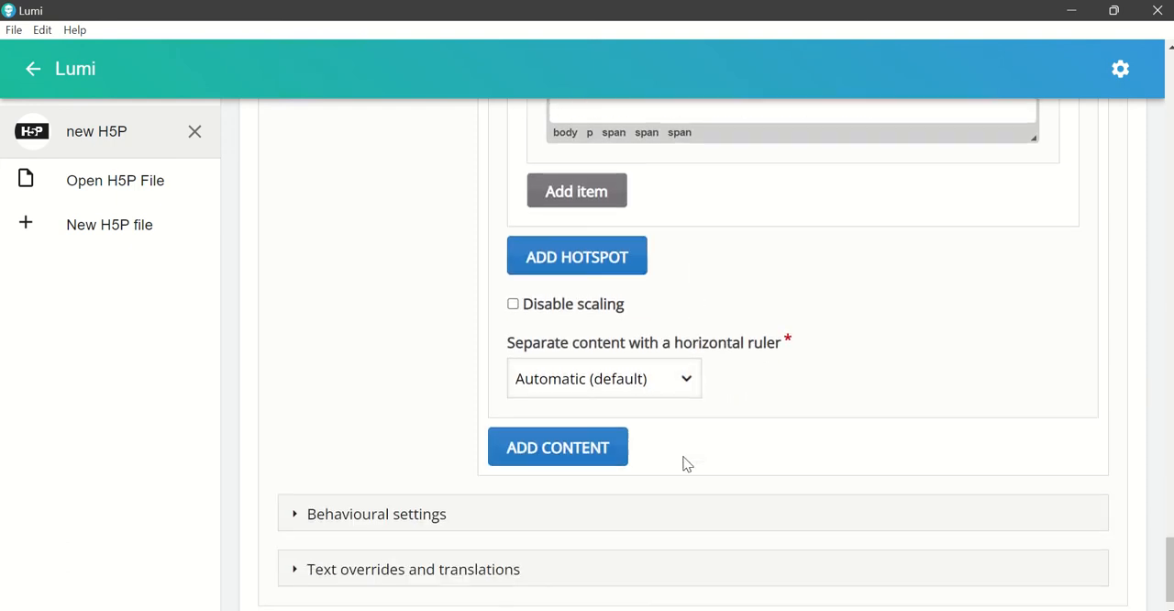
pyautogui.click(596, 259)
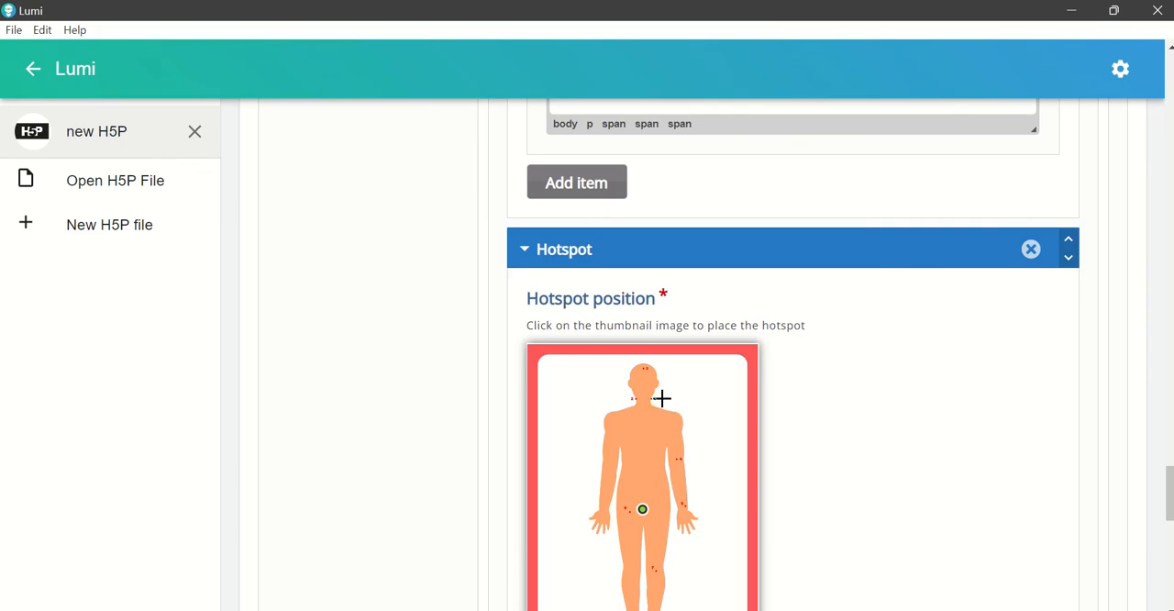
pyautogui.click(662, 399)
# Step: Set the third hotspot's popup content item to Text and start editing its text, leaving the header empty
pyautogui.scroll(-6, 814, 379)
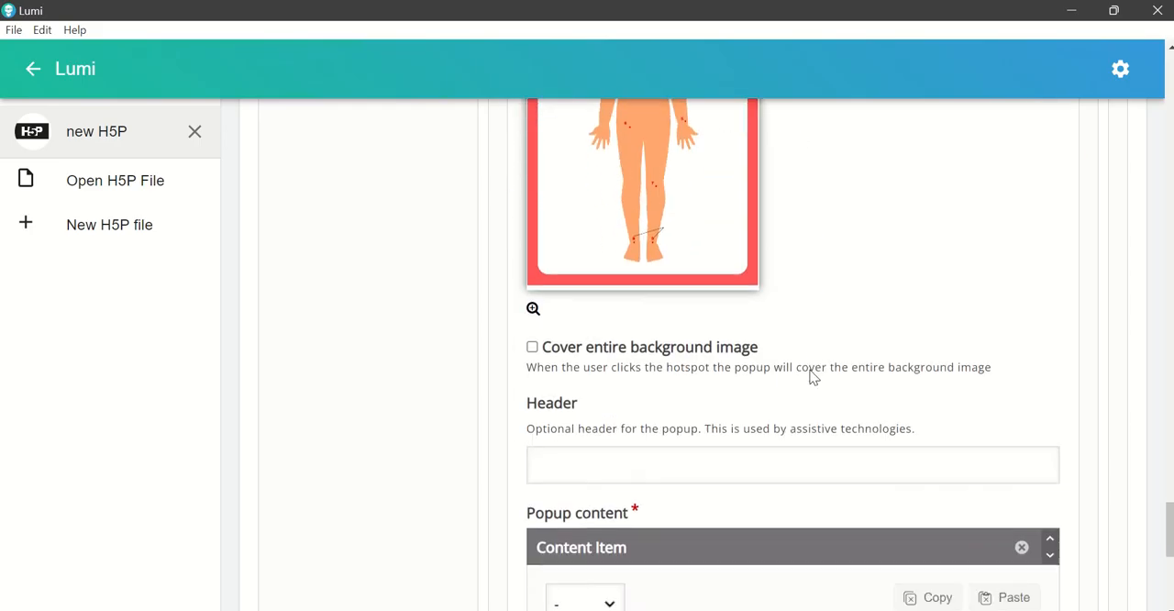
pyautogui.click(605, 438)
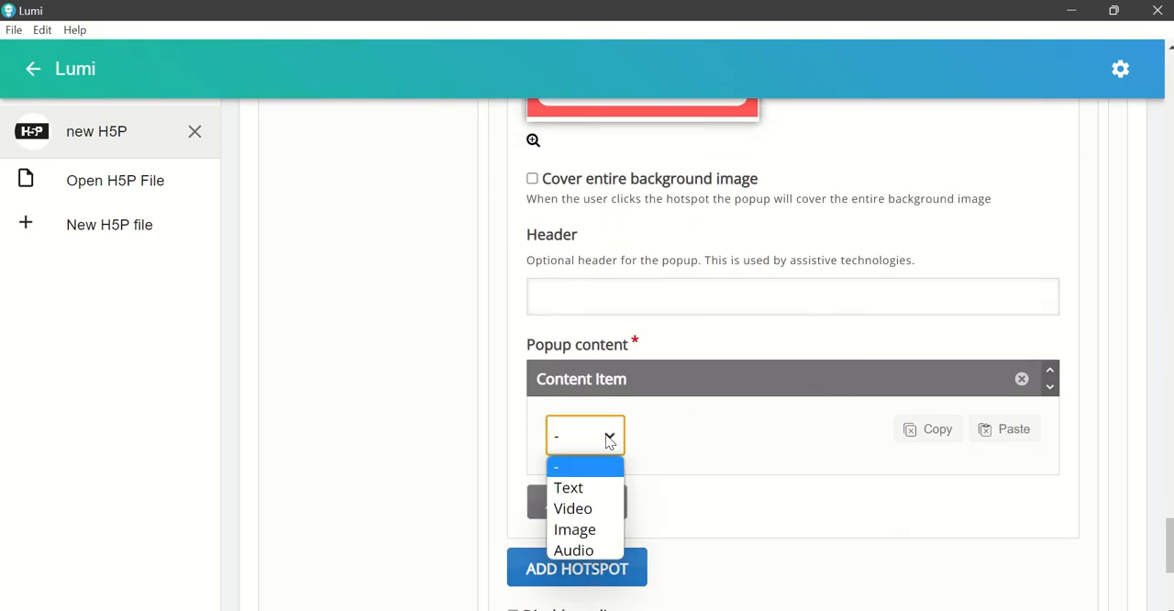
pyautogui.click(616, 486)
pyautogui.click(671, 521)
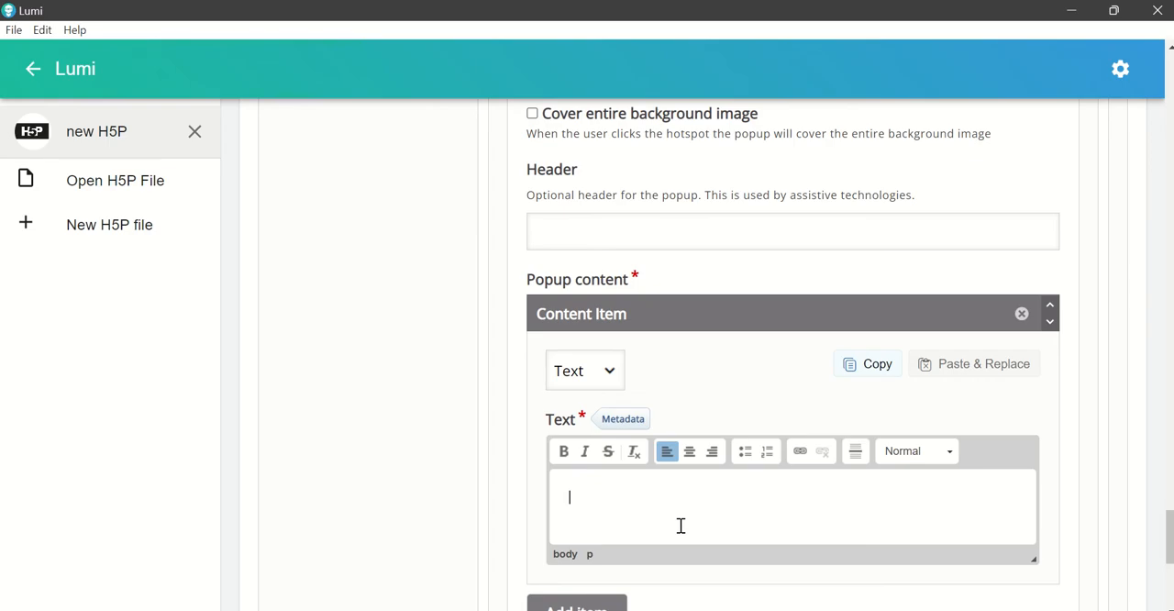
# Step: Copy the Carotid Artery line from the Word document and paste it into the third hotspot's popup text in Lumi
pyautogui.click(729, 609)
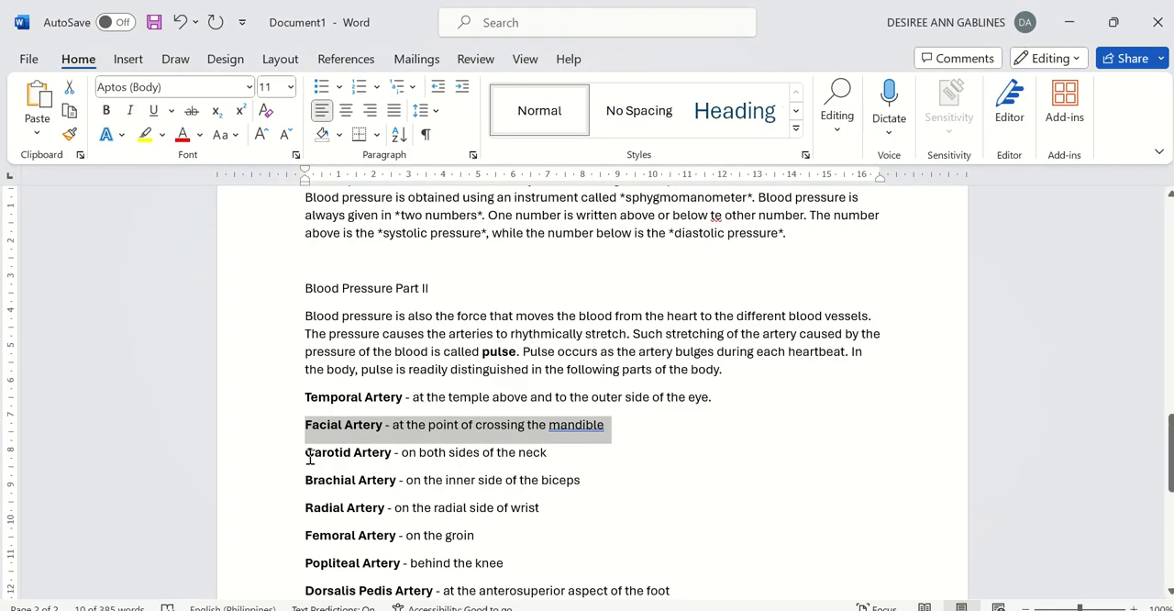
pyautogui.moveTo(307, 455); pyautogui.dragTo(588, 452)
pyautogui.hotkey('ctrl', 'c')
pyautogui.click(690, 608)
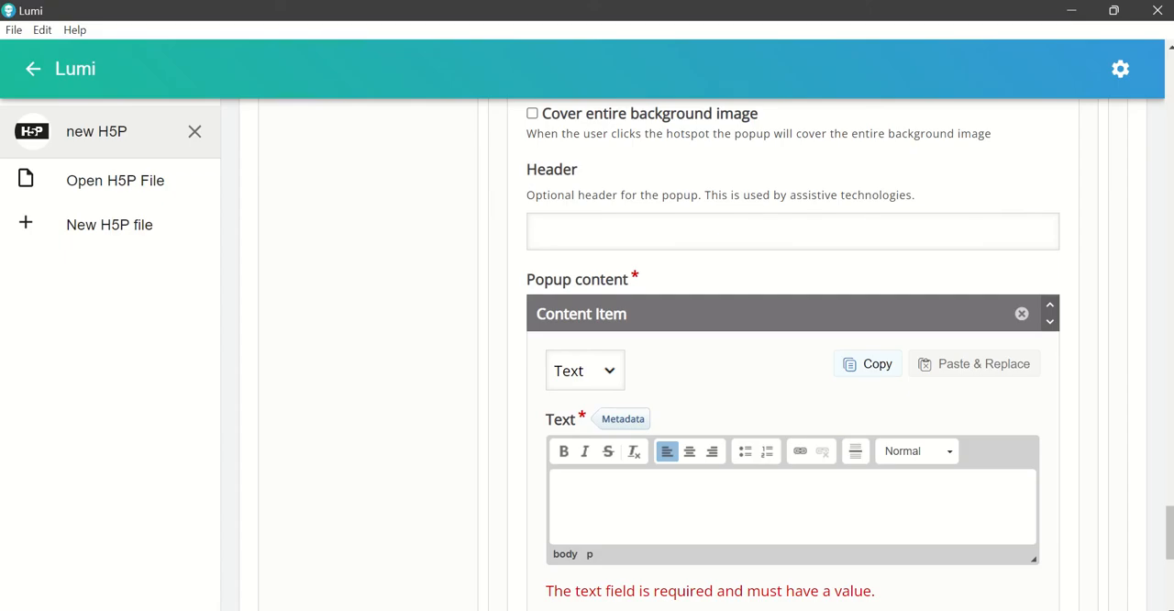
pyautogui.hotkey('ctrl', 'v')
# Step: Add a fourth hotspot and place it just outside the dots near the elbow of the figure's right-hand arm
pyautogui.scroll(-3, 711, 479)
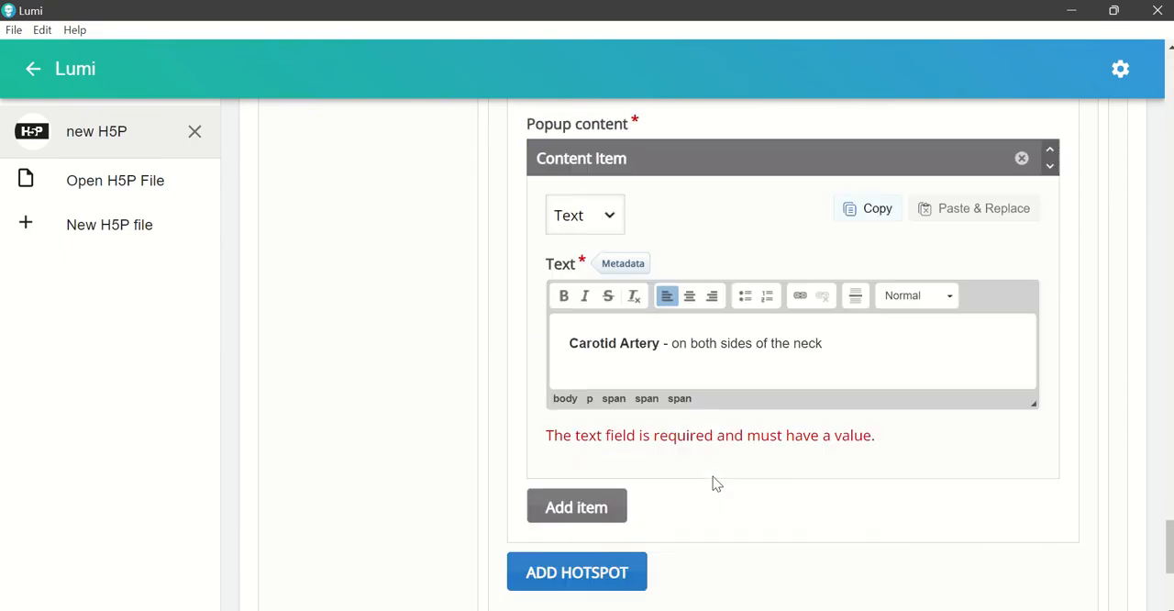
pyautogui.scroll(-1, 706, 482)
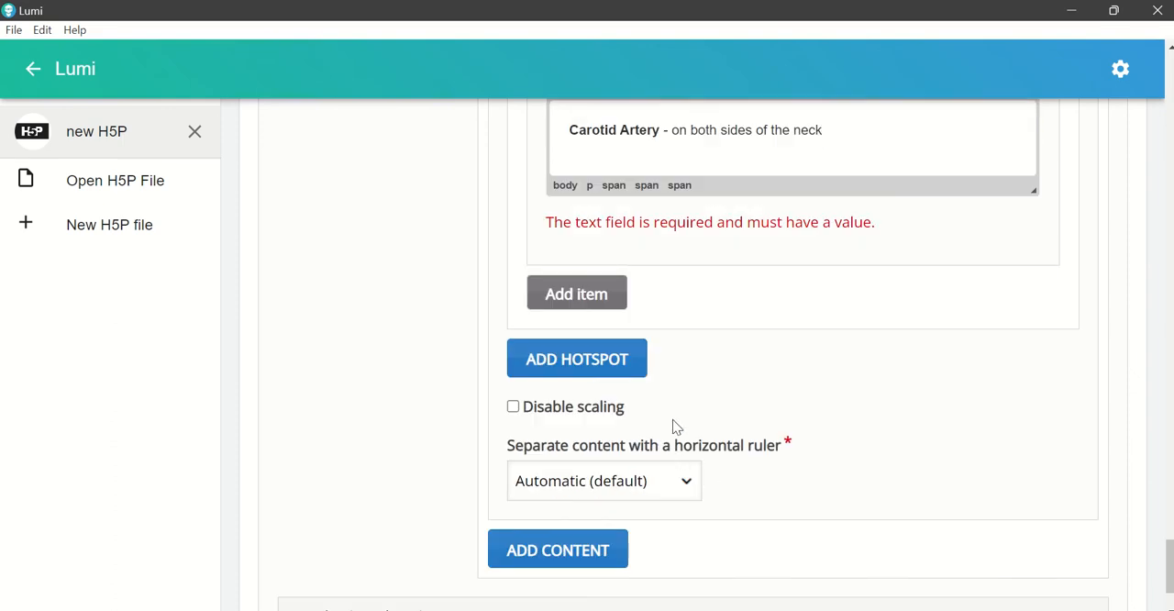
pyautogui.click(625, 369)
pyautogui.scroll(-1, 703, 405)
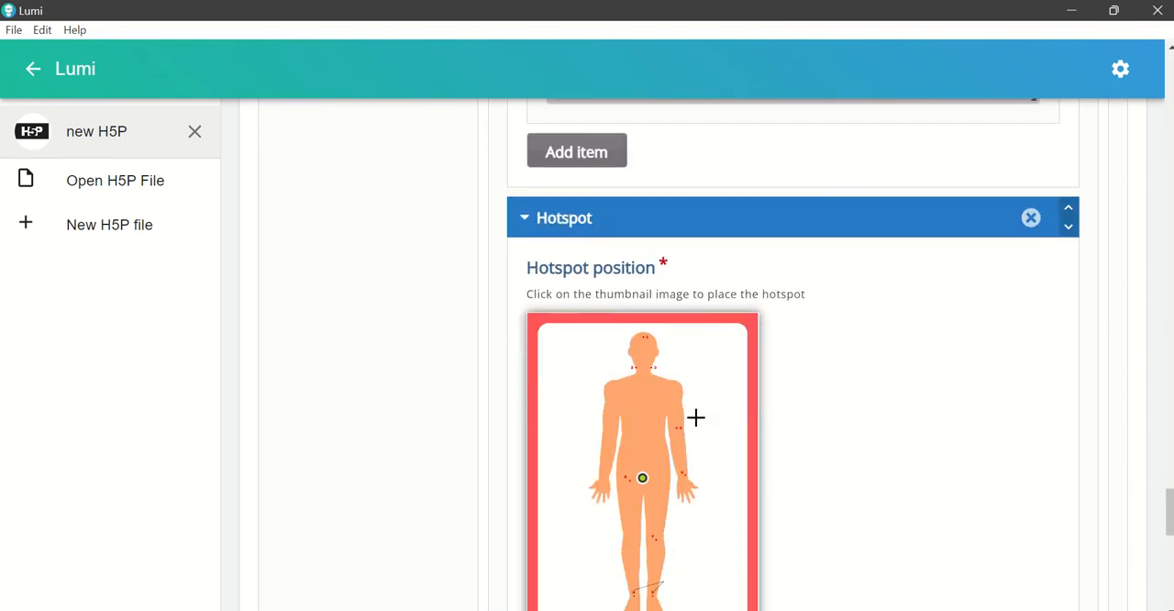
pyautogui.click(692, 427)
# Step: Set the fourth hotspot's popup content item to Text, leaving its header empty
pyautogui.scroll(-5, 757, 404)
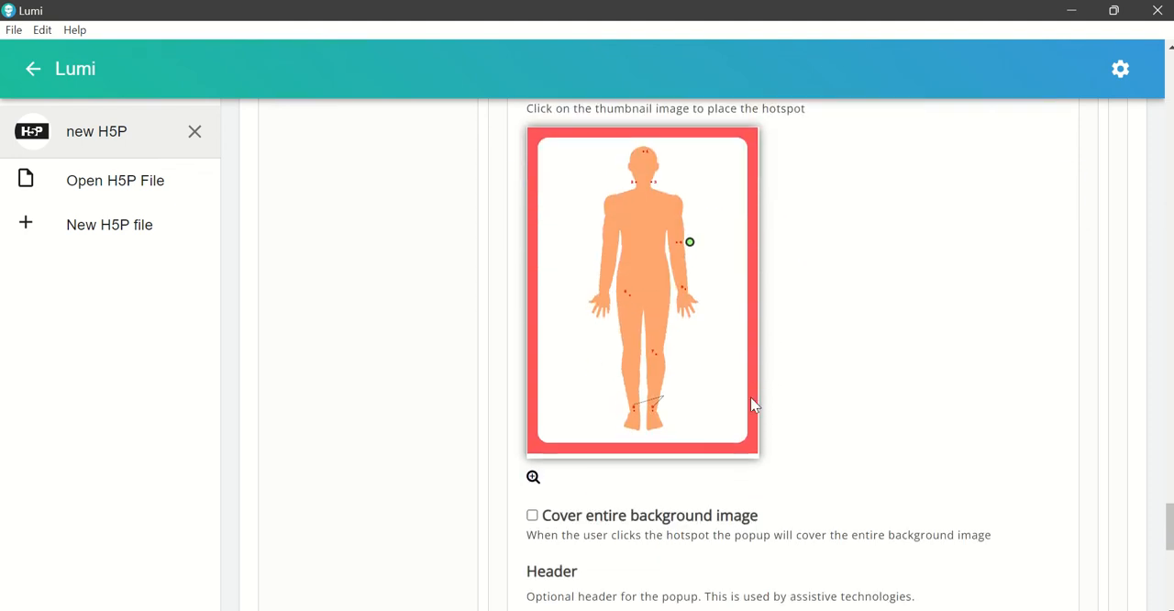
pyautogui.click(608, 500)
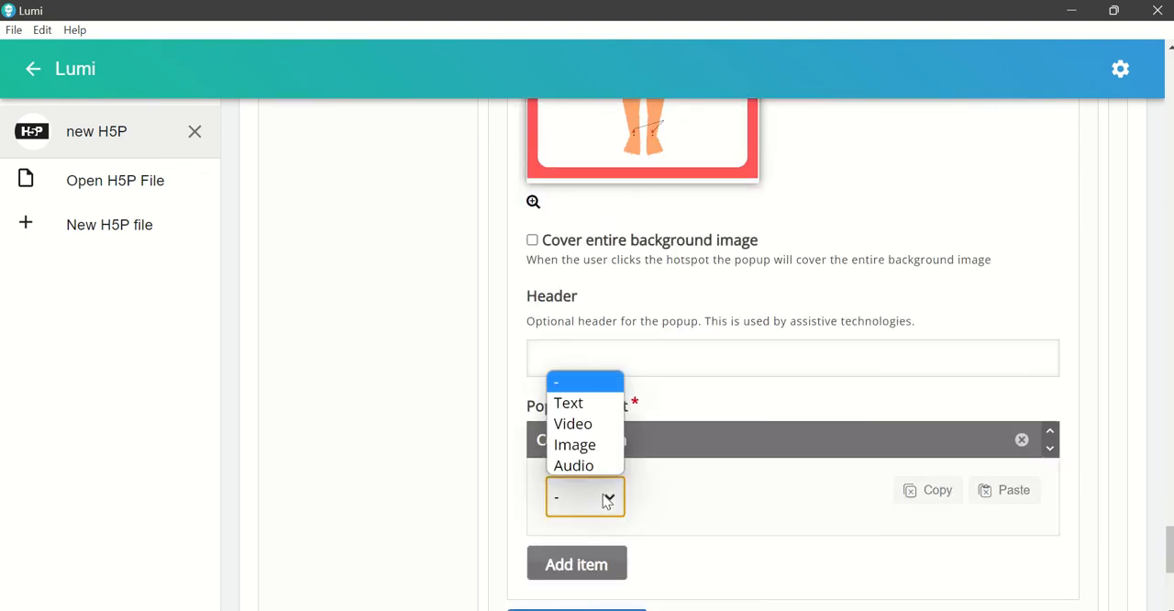
pyautogui.click(568, 403)
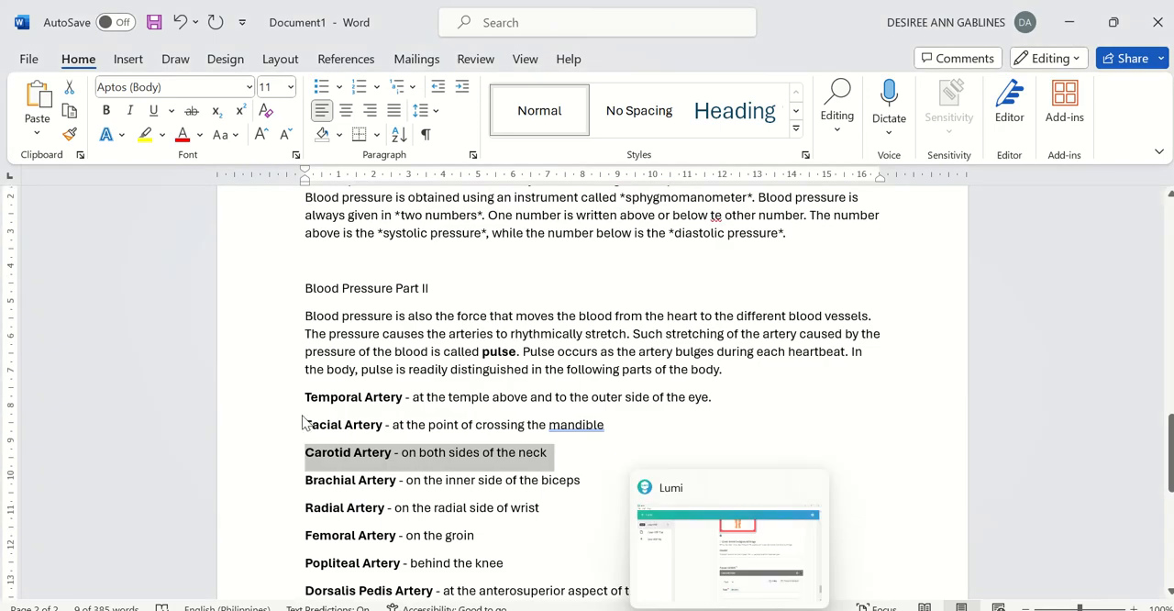
# Step: Copy the Brachial Artery line from the Word document and paste it into the fourth hotspot's popup text in Lumi
pyautogui.scroll(-2, 307, 418)
pyautogui.moveTo(308, 392); pyautogui.dragTo(609, 391)
pyautogui.hotkey('ctrl', 'c')
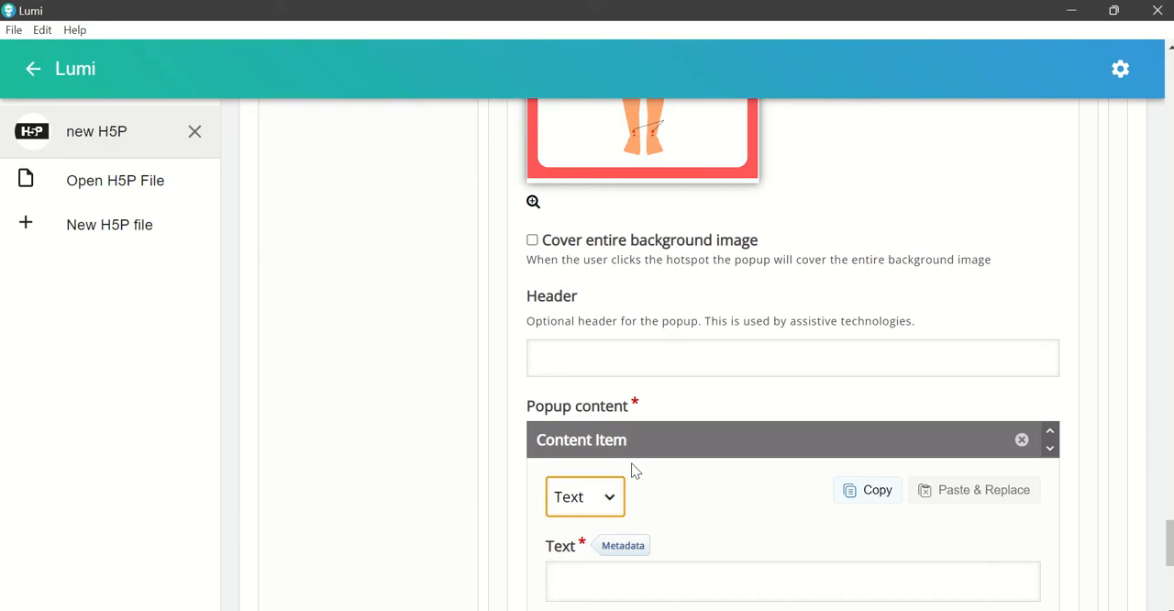
pyautogui.scroll(-3, 633, 469)
pyautogui.click(584, 404)
pyautogui.hotkey('ctrl', 'v')
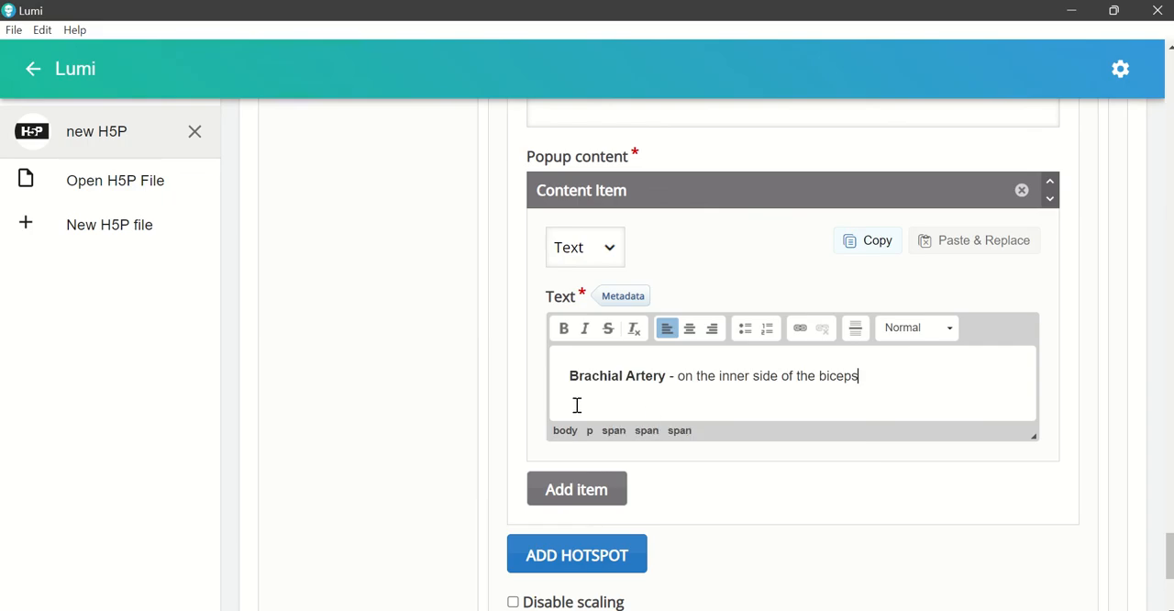
# Step: Add a fifth hotspot and place it just outside the dots at the wrist of the figure's right-hand arm
pyautogui.scroll(-1, 706, 420)
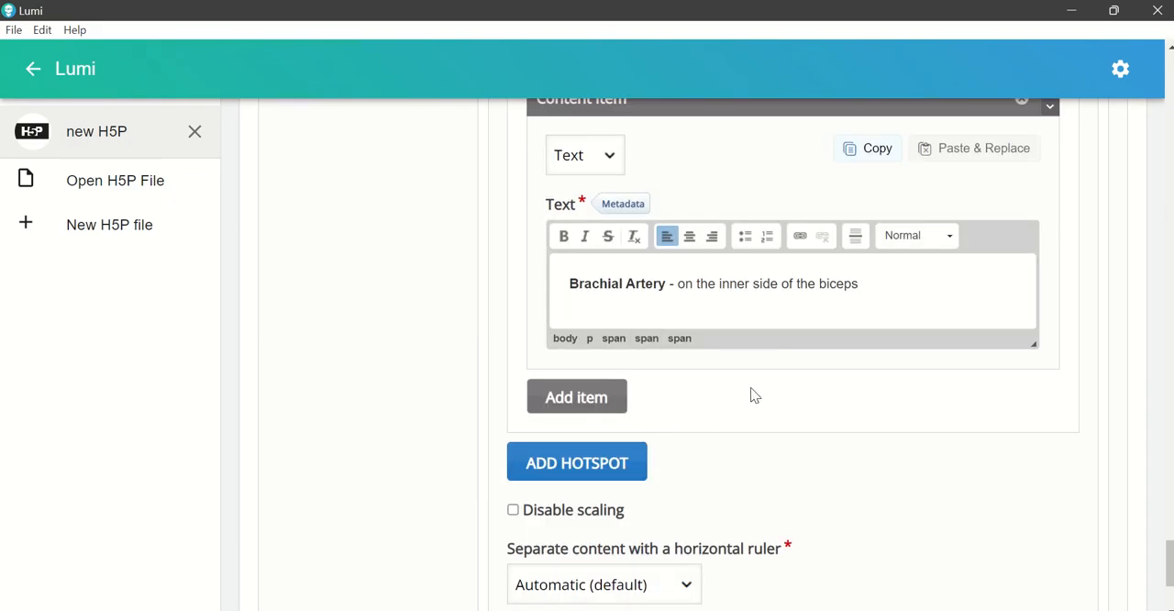
pyautogui.click(601, 469)
pyautogui.scroll(-3, 647, 454)
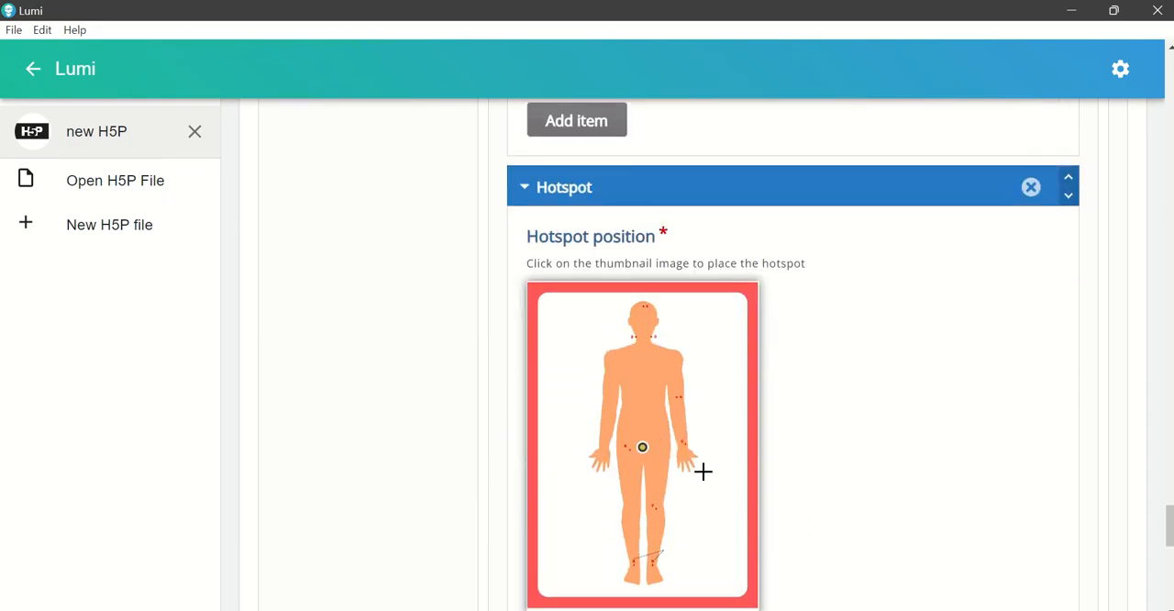
pyautogui.click(692, 443)
# Step: Set the fifth hotspot's popup content item to Text and start editing its text, leaving the header empty
pyautogui.scroll(-5, 701, 482)
pyautogui.click(610, 468)
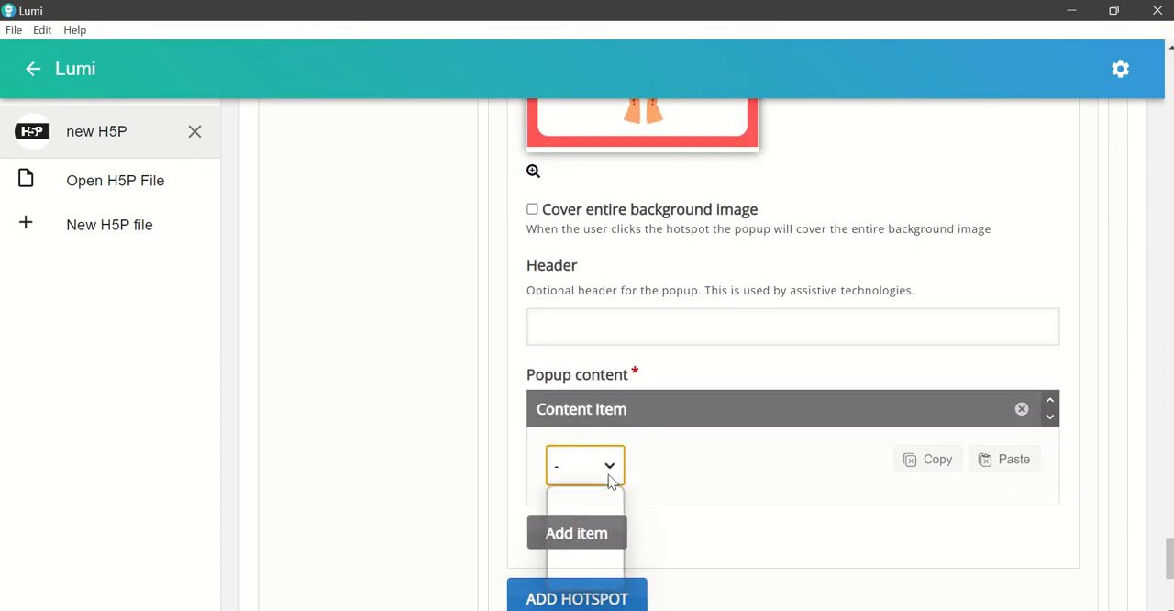
pyautogui.click(611, 519)
pyautogui.scroll(-3, 629, 391)
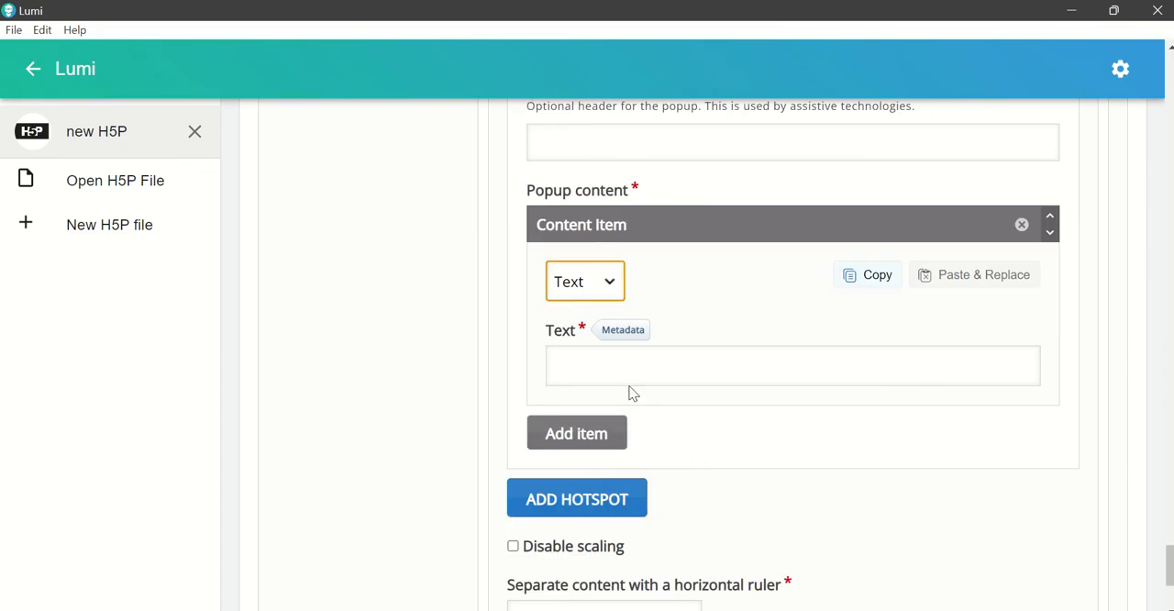
pyautogui.click(608, 374)
# Step: Copy the Radial Artery line from the Word document and paste it into the fifth hotspot's popup text in Lumi
pyautogui.click(770, 609)
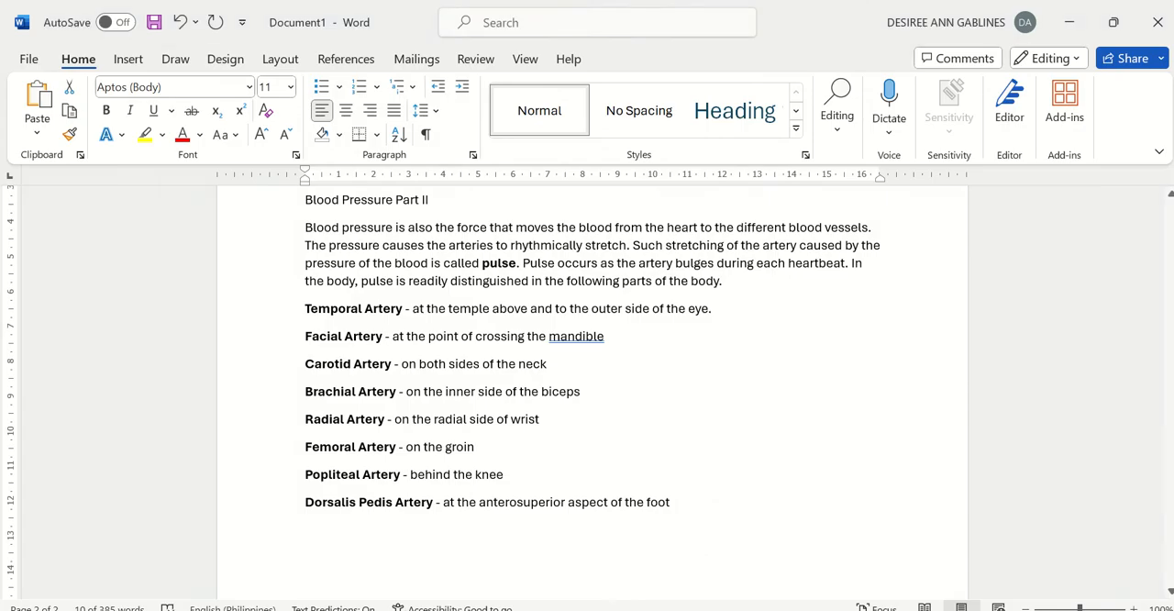
pyautogui.moveTo(299, 418); pyautogui.dragTo(597, 425)
pyautogui.hotkey('ctrl', 'c')
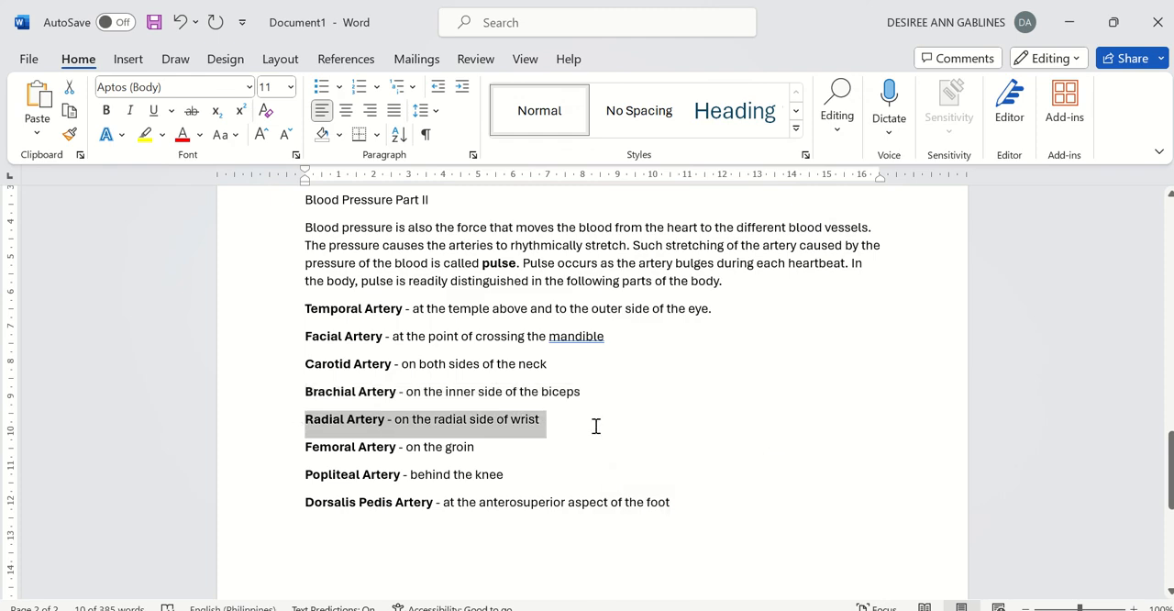
pyautogui.hotkey('alt', 'Tab')
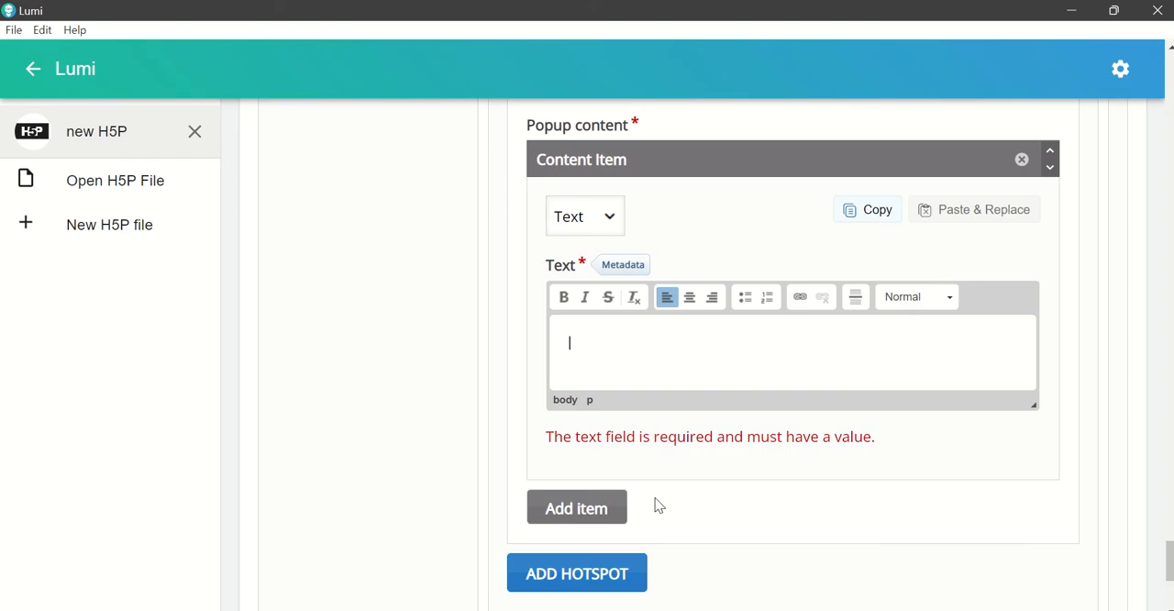
pyautogui.hotkey('ctrl', 'v')
# Step: Add a sixth hotspot and place it just outside the groin dots, at the hip on the figure's left-hand side
pyautogui.scroll(-1, 627, 492)
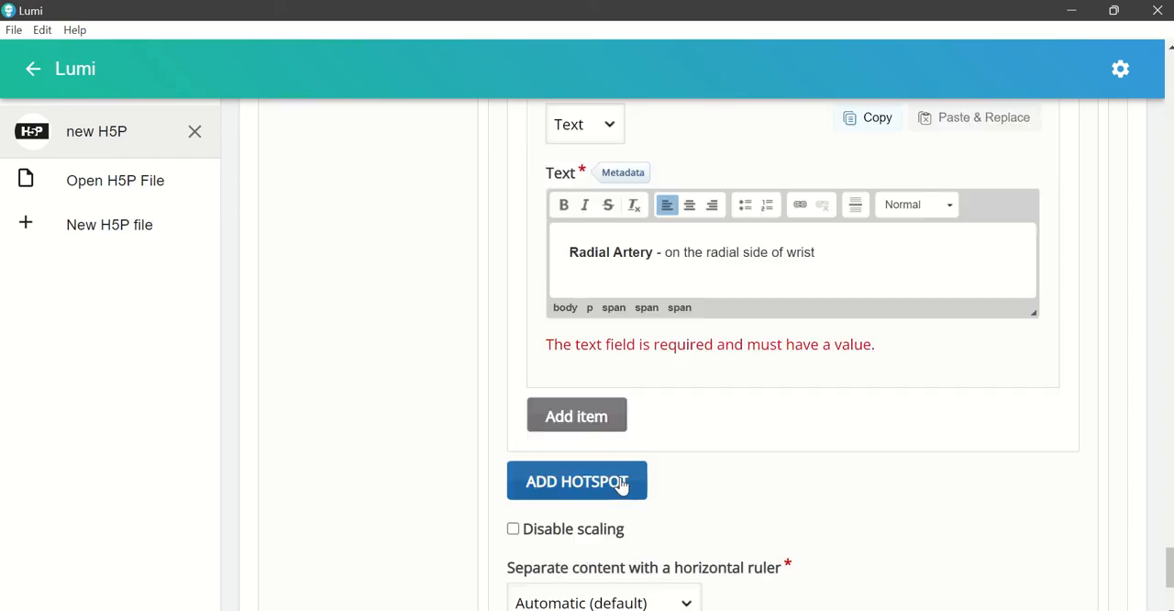
pyautogui.click(621, 485)
pyautogui.scroll(-5, 715, 380)
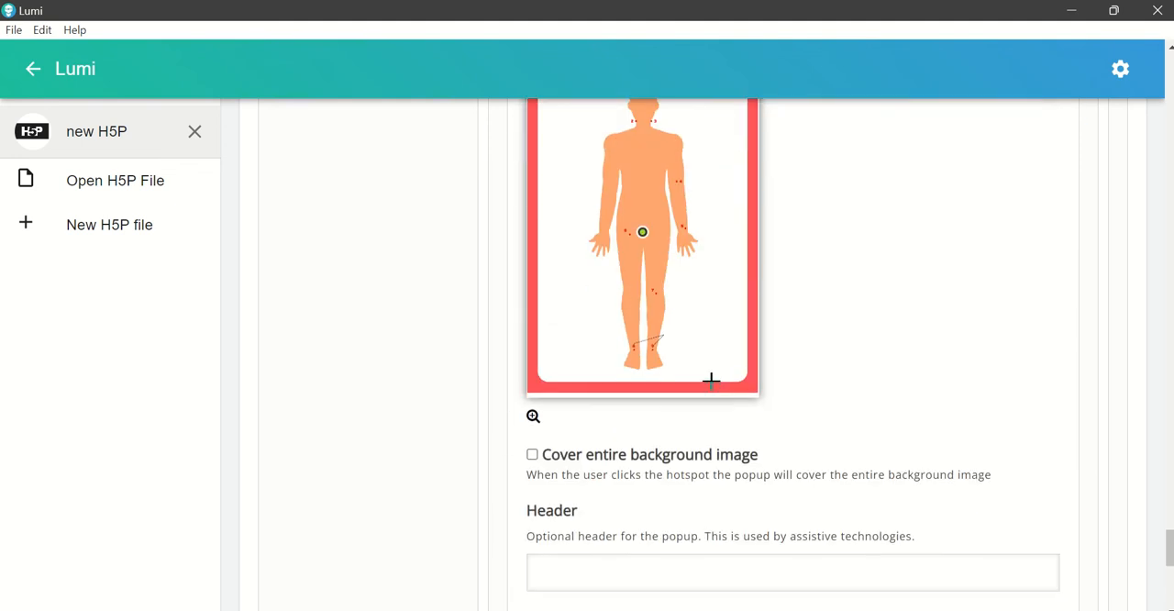
pyautogui.click(621, 230)
pyautogui.click(614, 230)
# Step: Set the sixth hotspot's popup content item to Text and open its text for editing, leaving the header empty
pyautogui.scroll(-1, 689, 395)
pyautogui.scroll(-4, 690, 400)
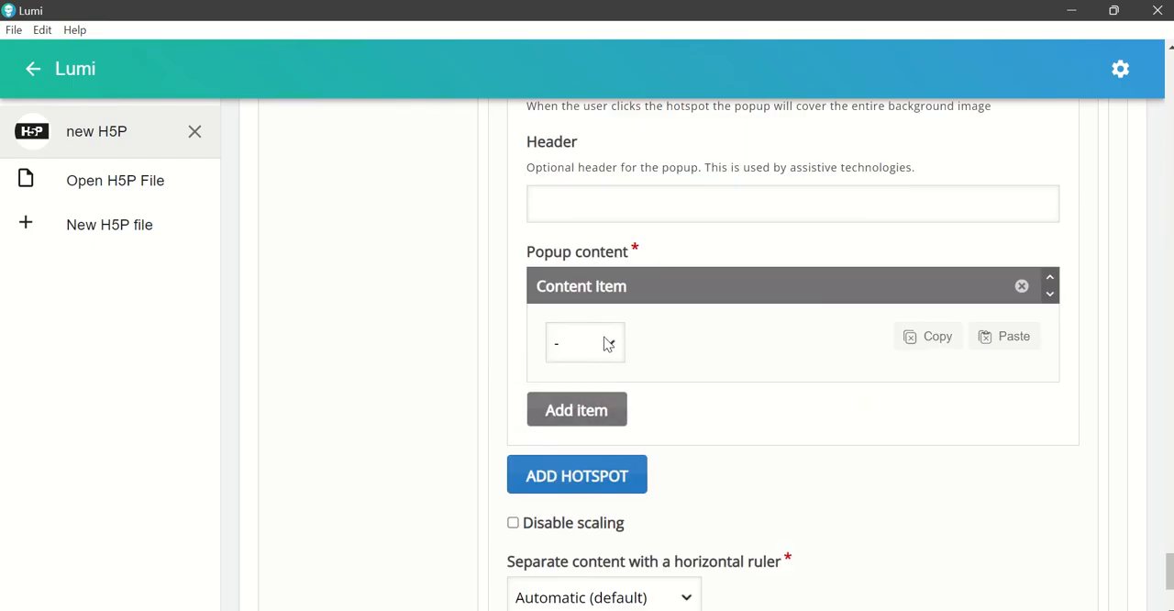
pyautogui.click(609, 340)
pyautogui.click(615, 394)
pyautogui.scroll(-2, 684, 407)
pyautogui.scroll(1, 674, 404)
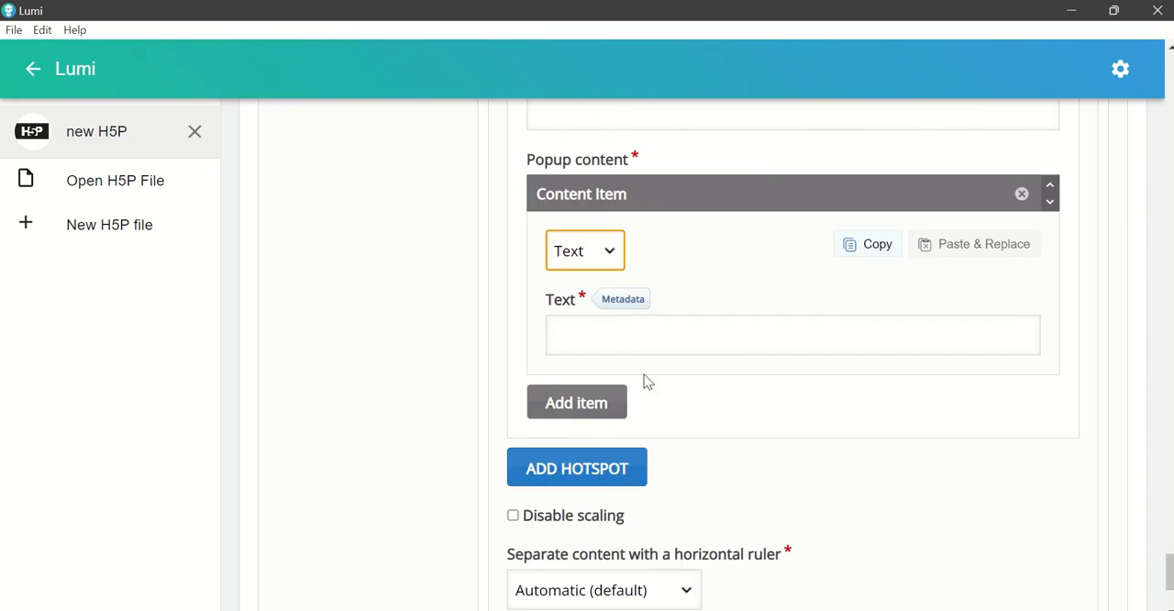
pyautogui.click(623, 342)
# Step: Copy the Femoral Artery line from the Word document and paste it into the sixth hotspot's popup text in Lumi
pyautogui.click(768, 609)
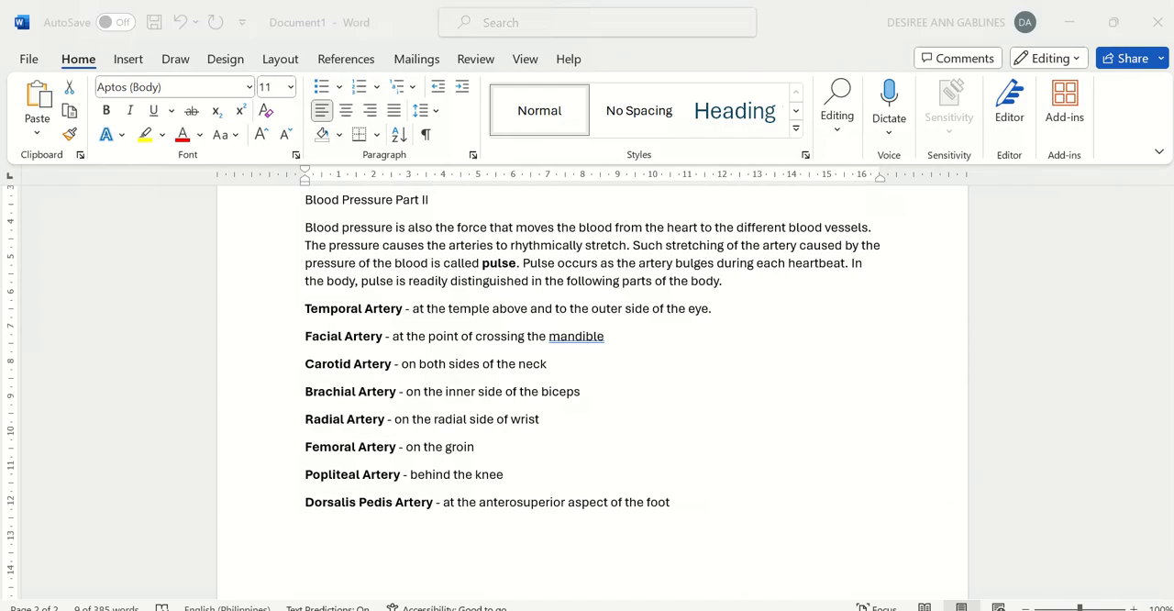
pyautogui.moveTo(309, 447); pyautogui.dragTo(519, 447)
pyautogui.hotkey('ctrl', 'c')
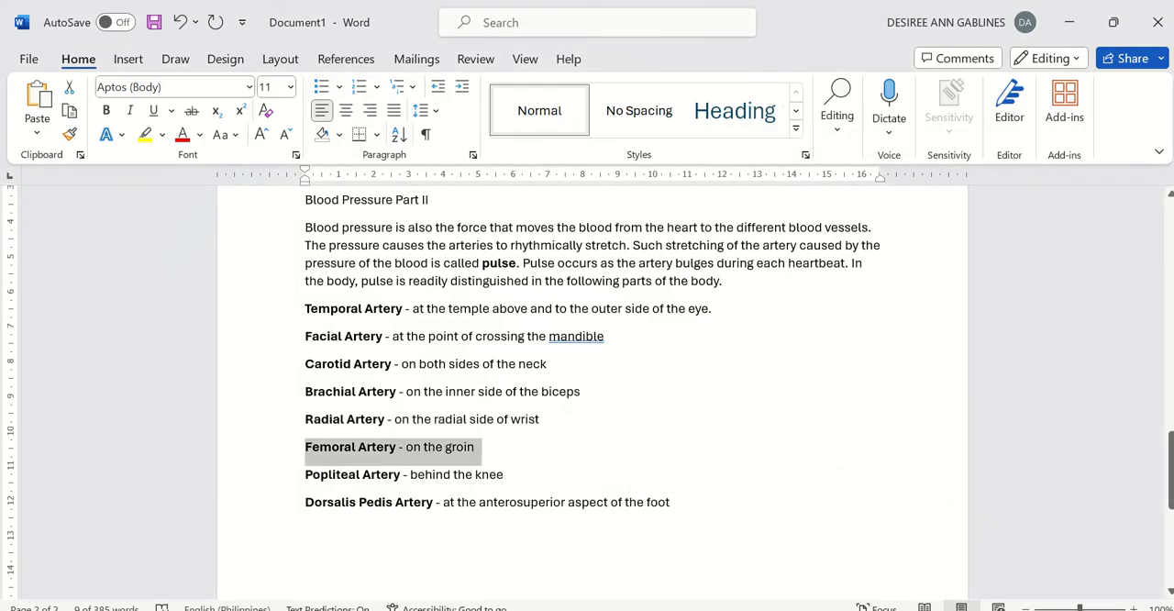
pyautogui.click(730, 609)
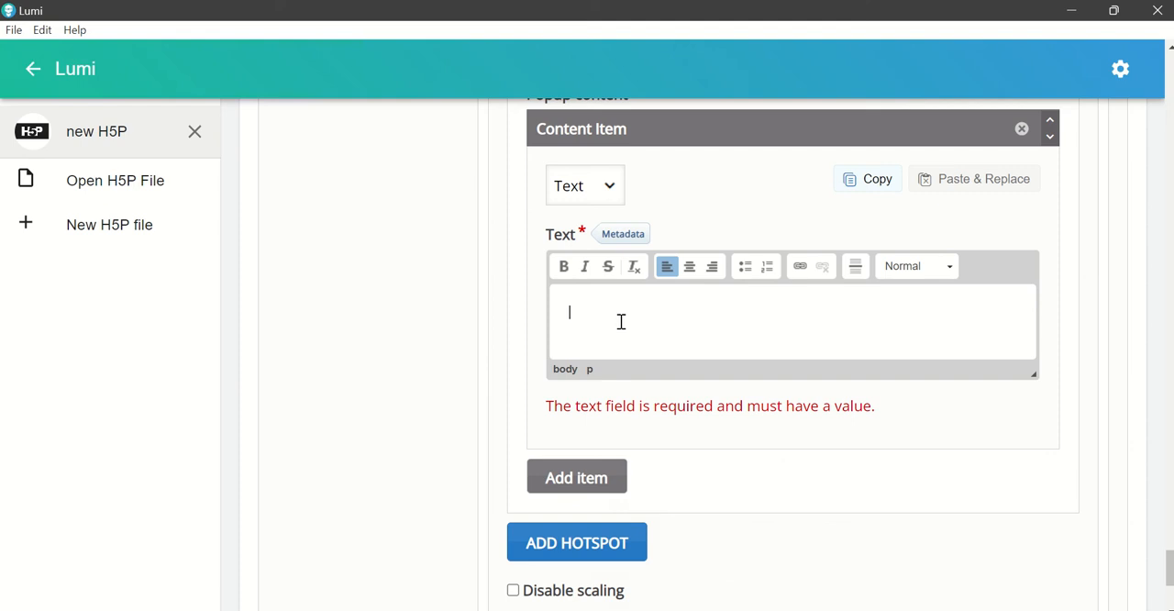
pyautogui.hotkey('ctrl', 'v')
# Step: Add a seventh hotspot and place it just outside the knee dots of the figure's right-hand leg
pyautogui.scroll(-1, 643, 441)
pyautogui.click(614, 463)
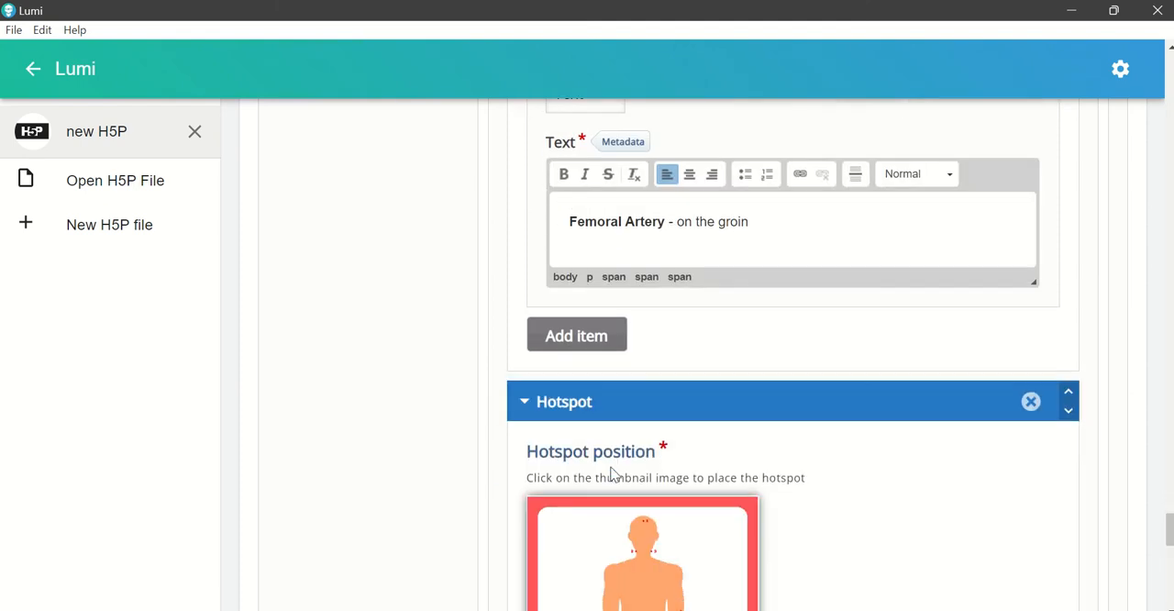
pyautogui.scroll(-3, 656, 458)
pyautogui.click(666, 443)
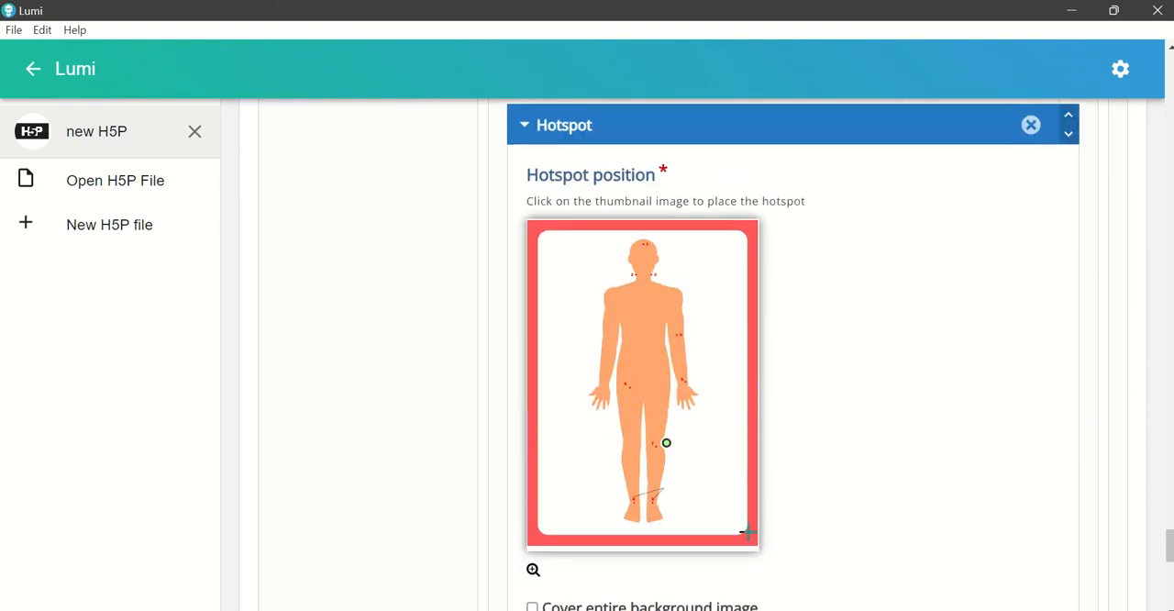
# Step: Copy the Popliteal Artery line from the Word document and return to Lumi
pyautogui.click(734, 541)
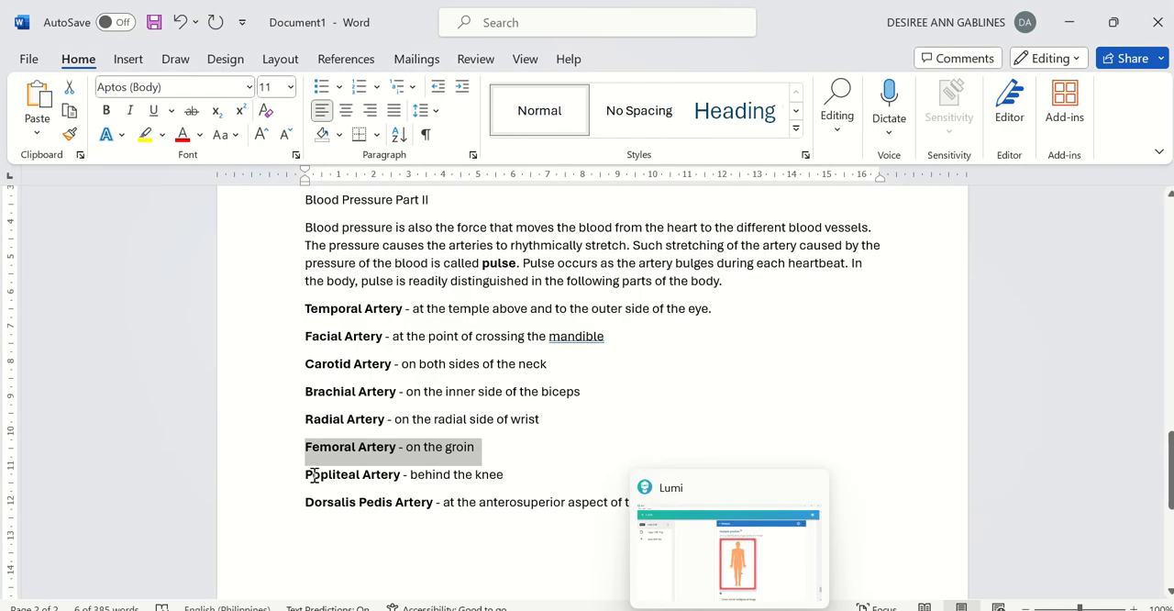
pyautogui.moveTo(314, 475); pyautogui.dragTo(529, 487)
pyautogui.hotkey('ctrl', 'c')
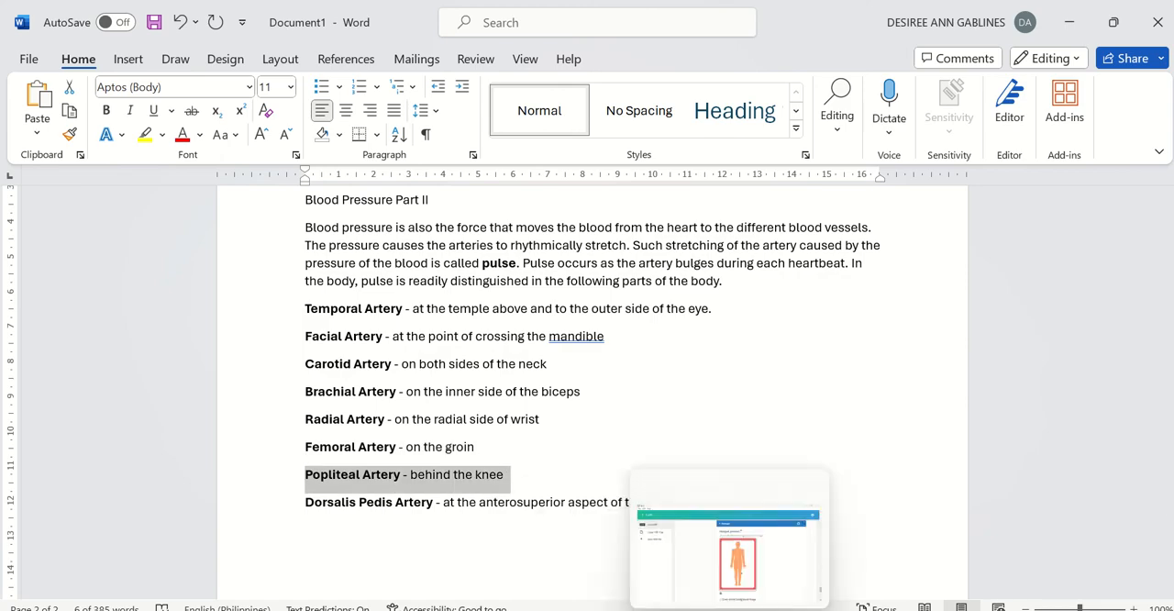
pyautogui.click(730, 550)
# Step: Set the seventh hotspot's popup content item to Text and paste the Popliteal Artery line into it
pyautogui.scroll(-5, 776, 390)
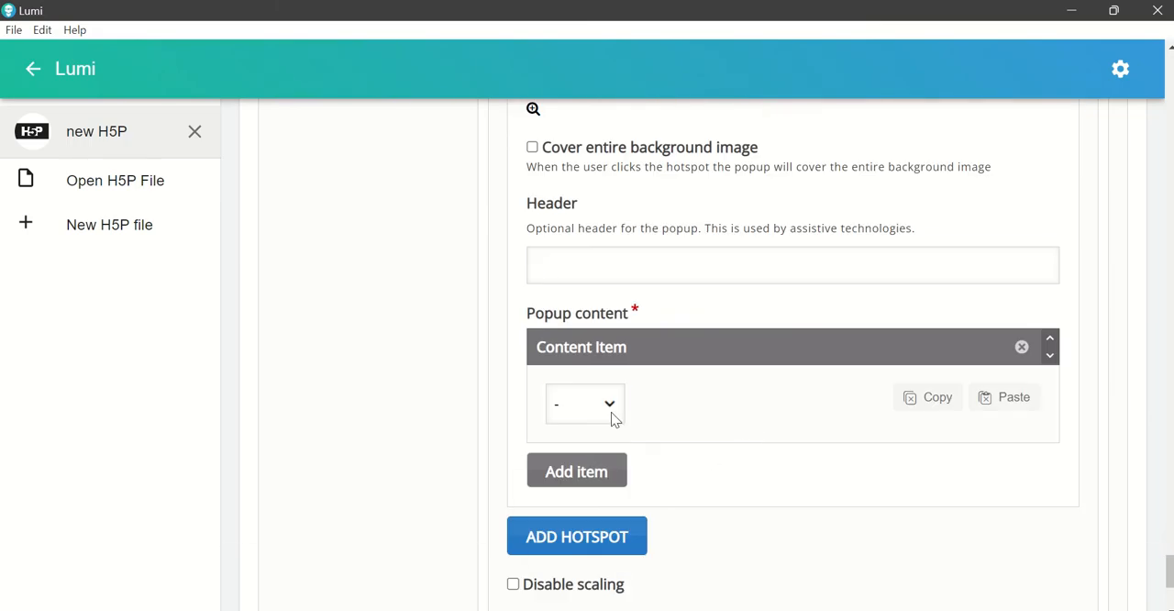
pyautogui.click(610, 406)
pyautogui.click(614, 457)
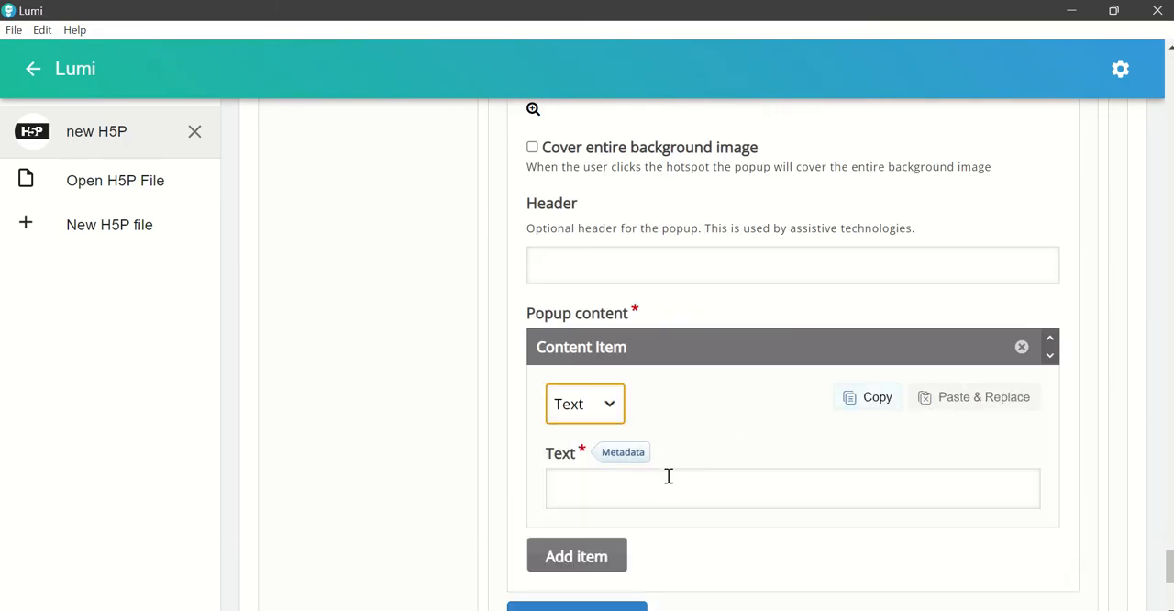
pyautogui.click(669, 474)
pyautogui.hotkey('ctrl', 'v')
# Step: Add an eighth hotspot and place it just outside the right-hand ankle, where the lines from both feet's dots meet
pyautogui.scroll(-2, 714, 470)
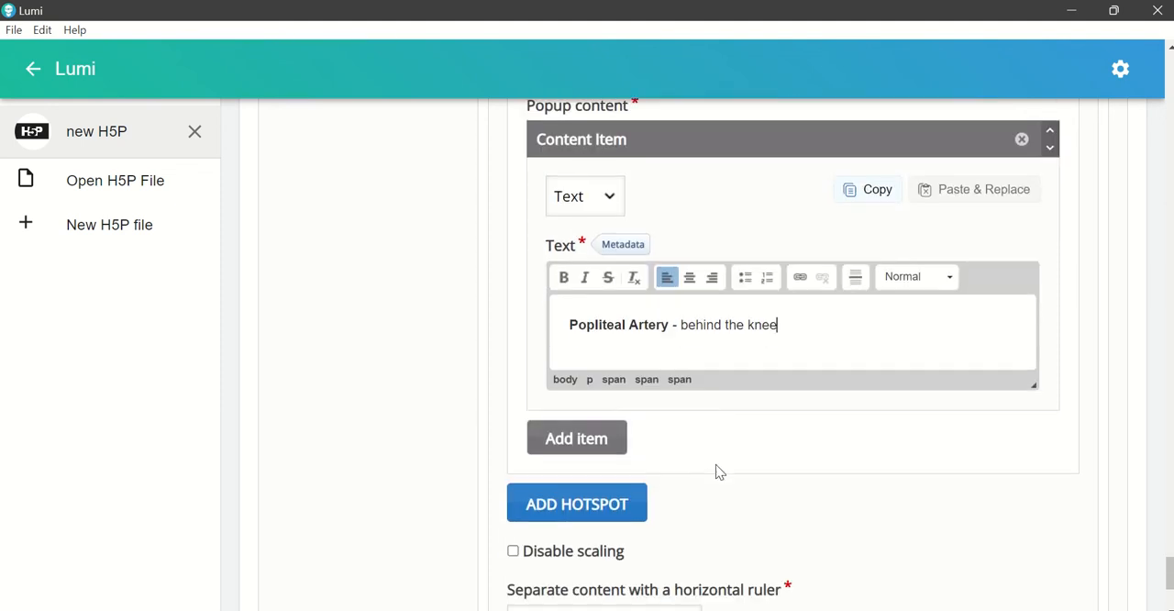
pyautogui.click(577, 462)
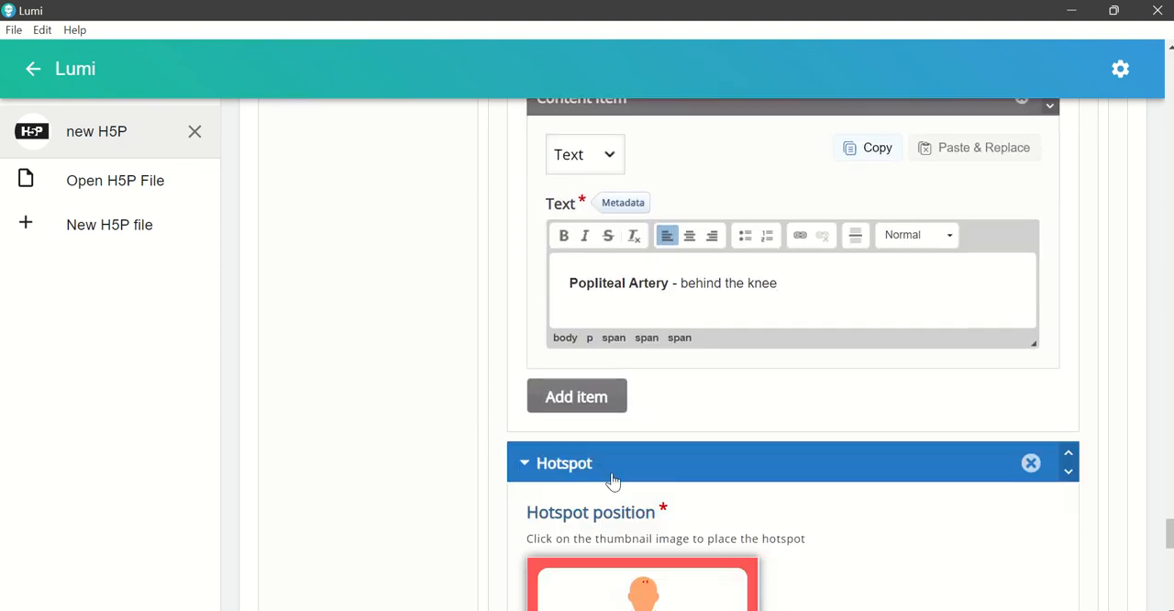
pyautogui.scroll(-4, 614, 472)
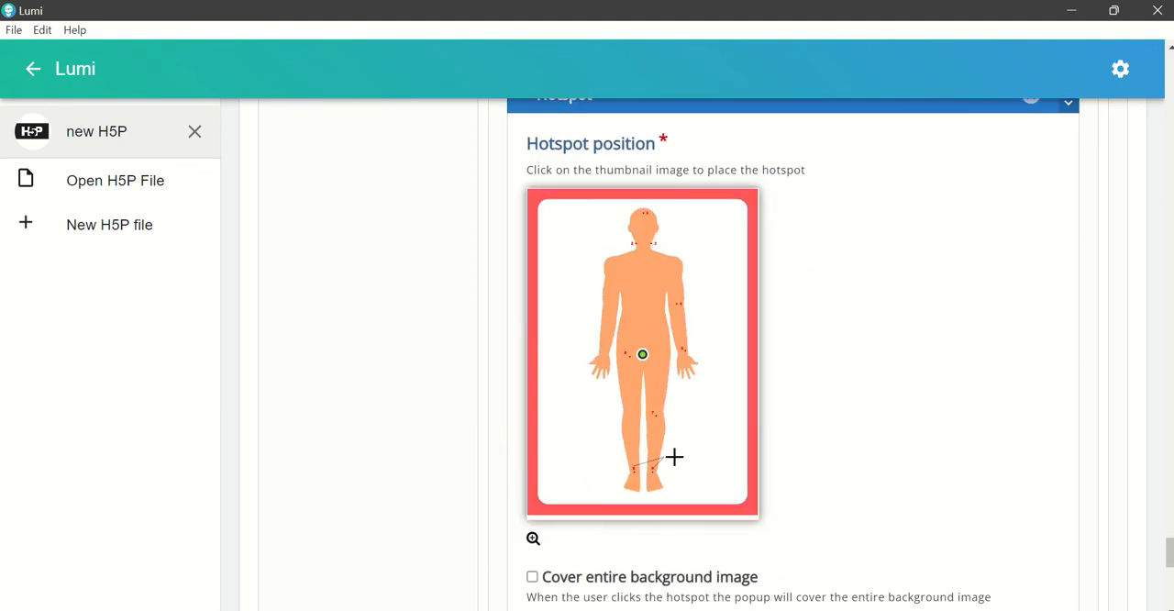
pyautogui.click(672, 456)
# Step: Set the eighth hotspot's popup content item to Text and open its text for editing, leaving the header empty
pyautogui.scroll(-5, 639, 435)
pyautogui.click(609, 385)
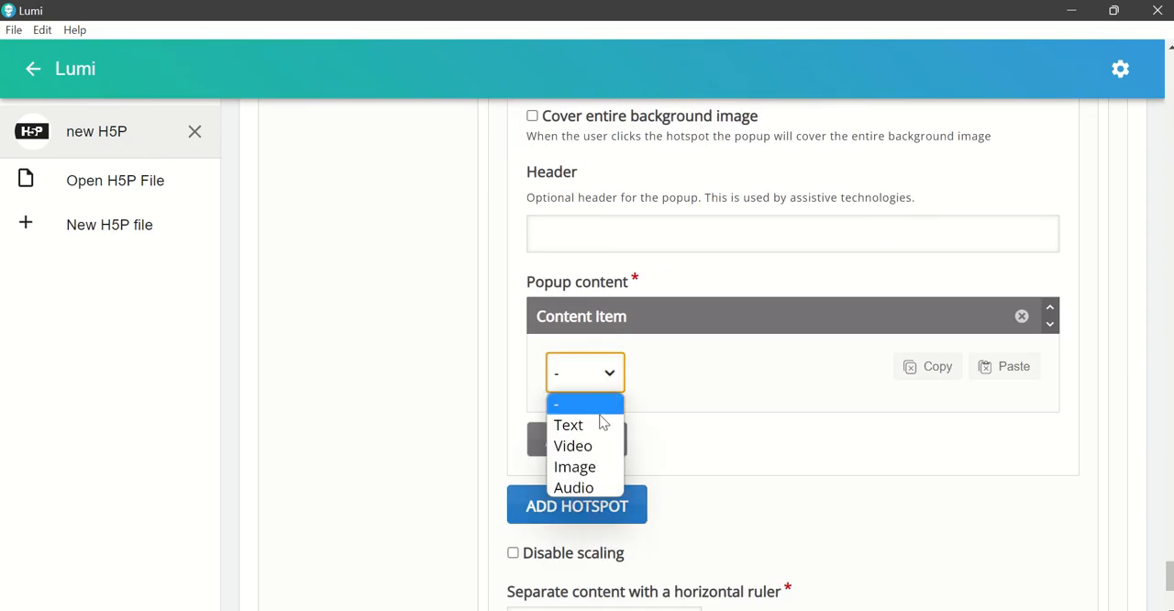
pyautogui.click(603, 422)
pyautogui.click(694, 473)
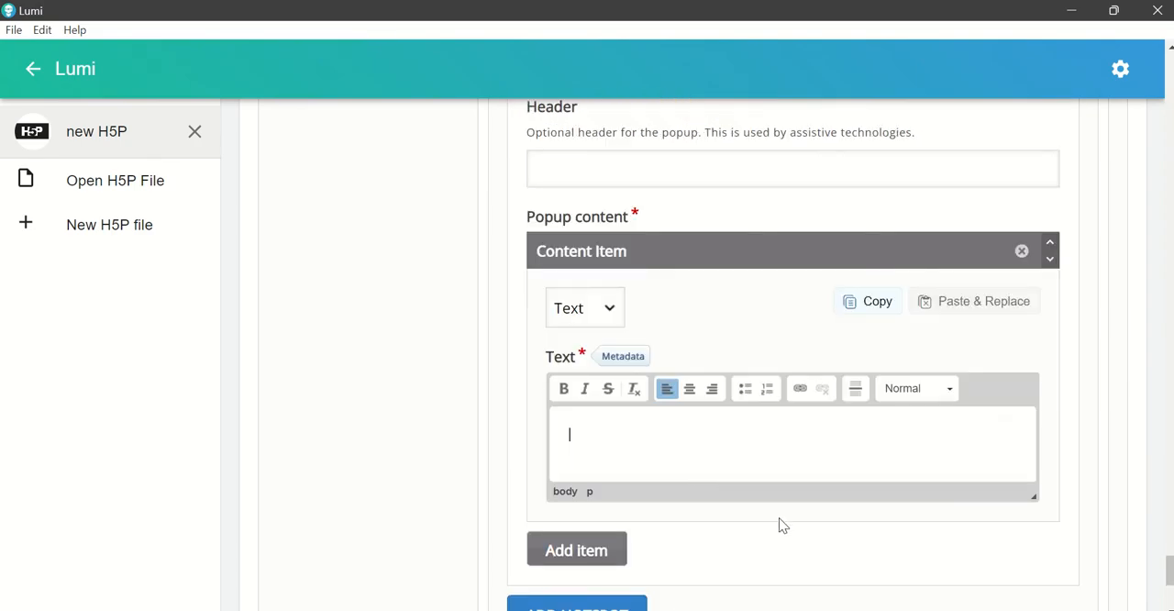
pyautogui.scroll(-1, 779, 525)
# Step: Copy the Dorsalis Pedis Artery line from the Word document and paste it into the eighth hotspot's popup text in Lumi
pyautogui.click(771, 609)
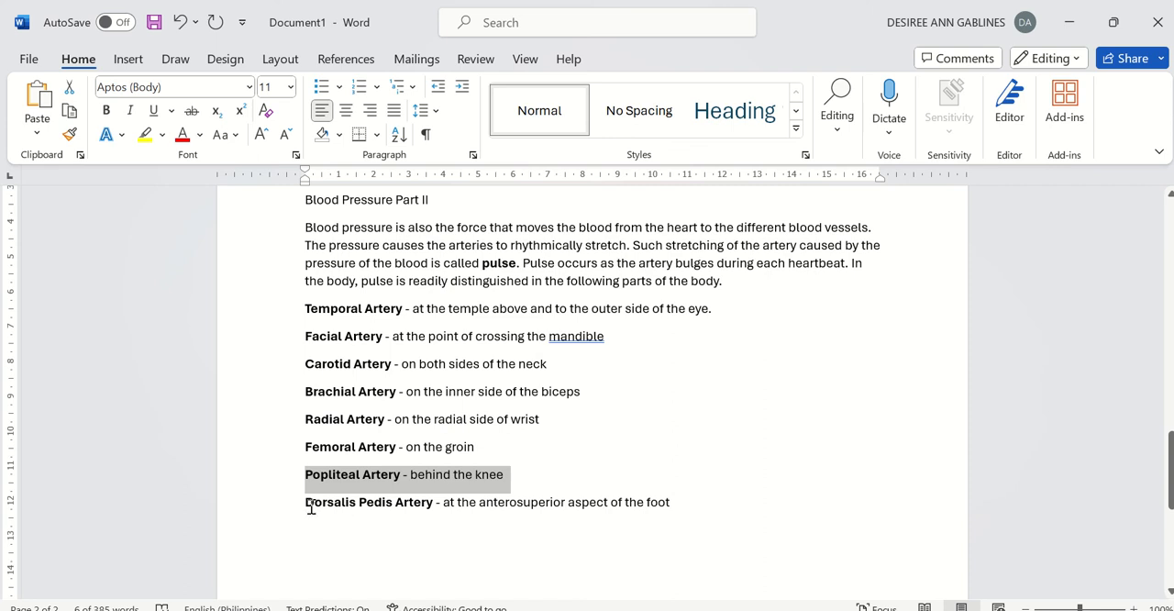
pyautogui.moveTo(301, 501); pyautogui.dragTo(729, 508)
pyautogui.hotkey('ctrl', 'c')
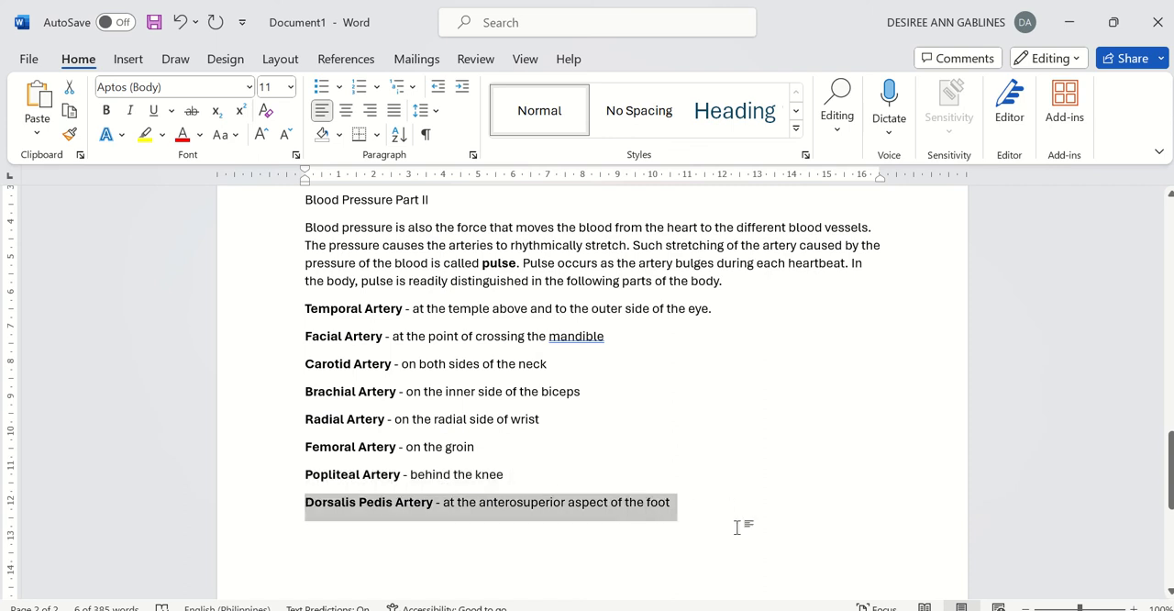
pyautogui.hotkey('alt', 'Tab')
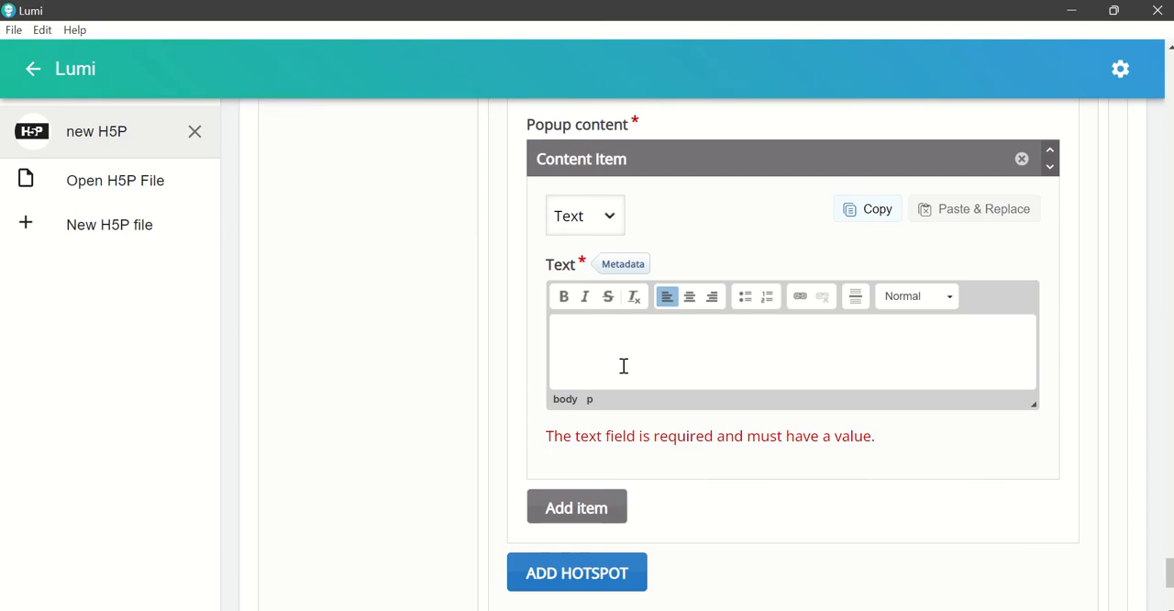
pyautogui.hotkey('ctrl', 'v')
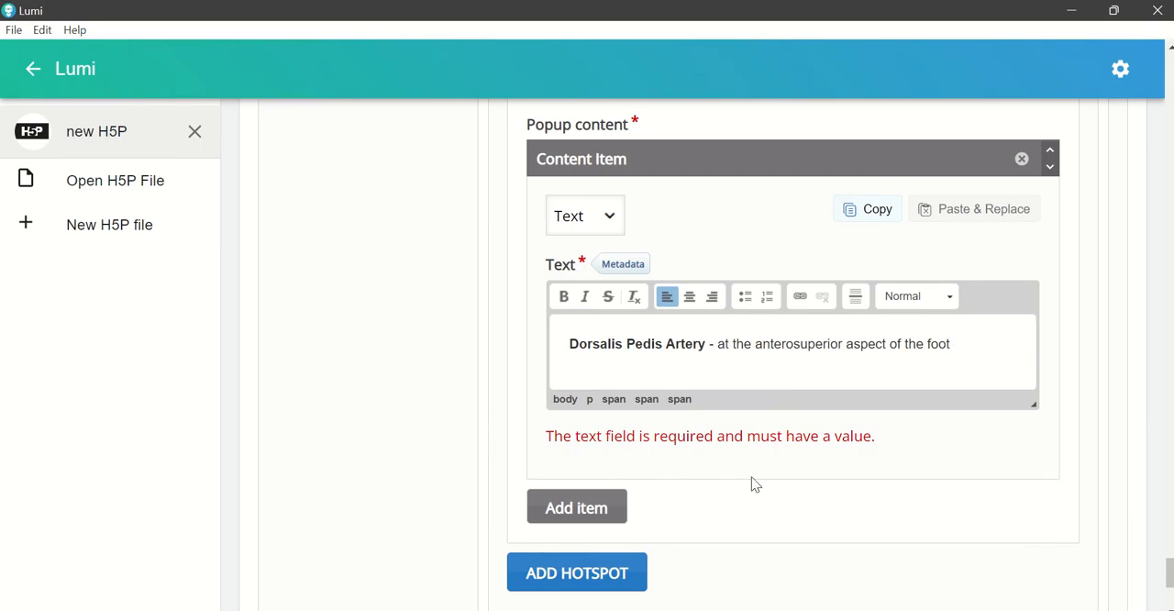
# Step: Review the positions and popup texts of all hotspots, back up to the title and background image of The Body Pulse
pyautogui.scroll(10, 752, 486)
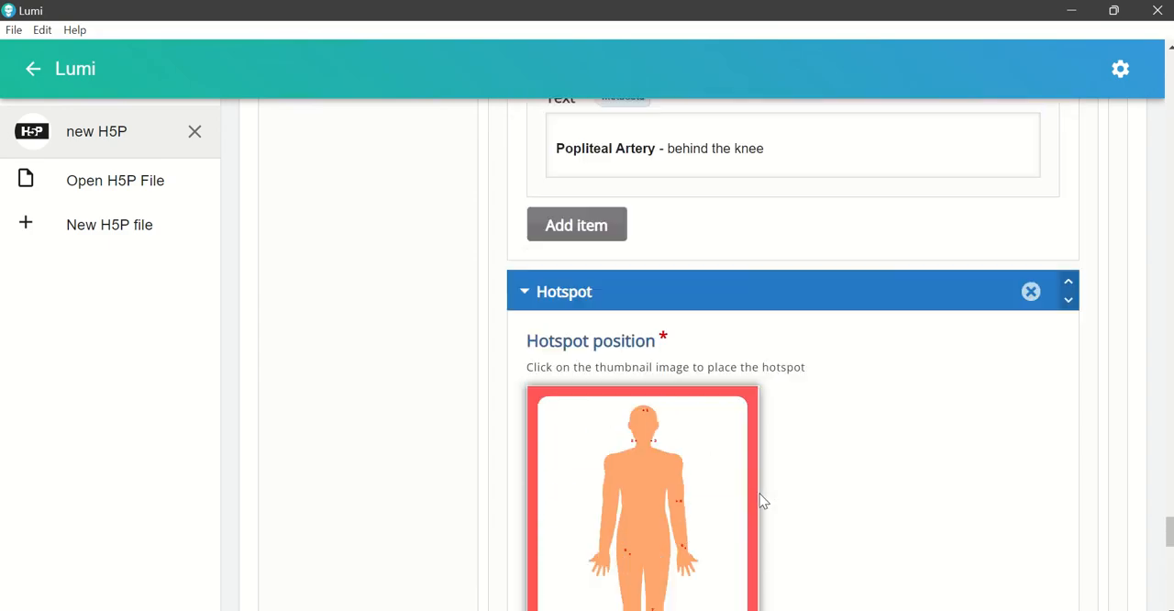
pyautogui.scroll(8, 753, 490)
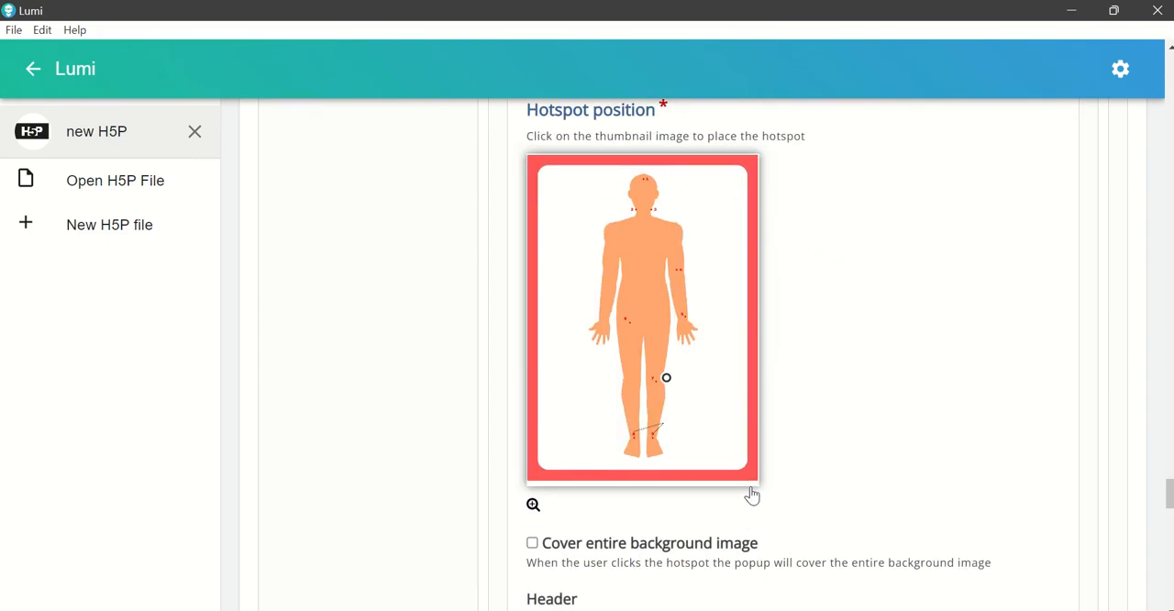
pyautogui.scroll(5, 751, 491)
pyautogui.scroll(-8, 750, 494)
pyautogui.scroll(1, 747, 497)
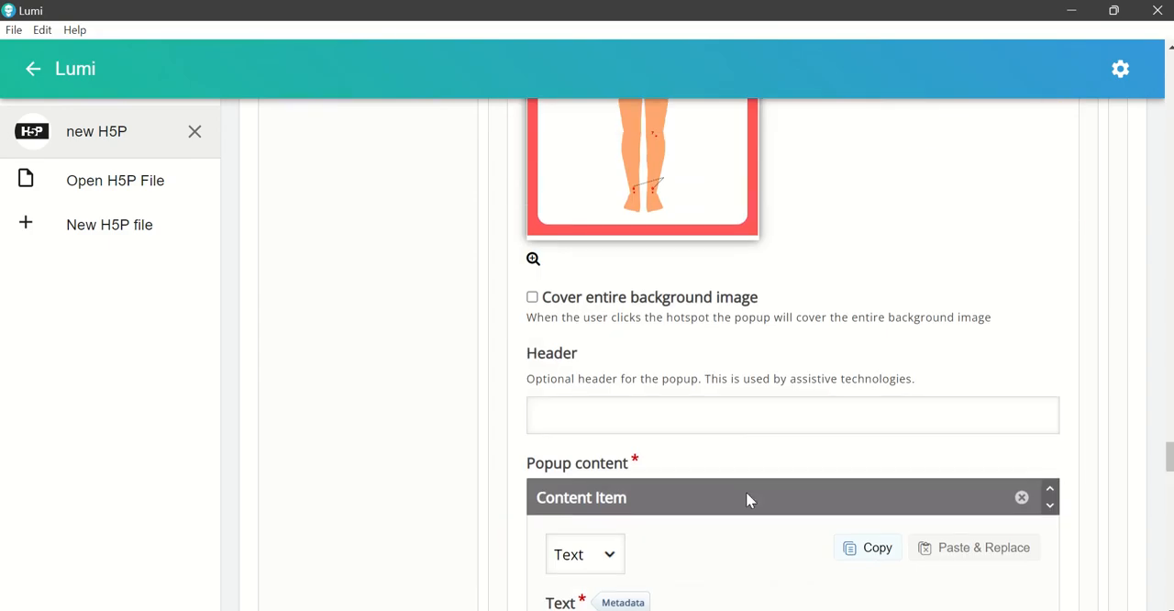
pyautogui.scroll(-7, 748, 500)
pyautogui.scroll(5, 742, 493)
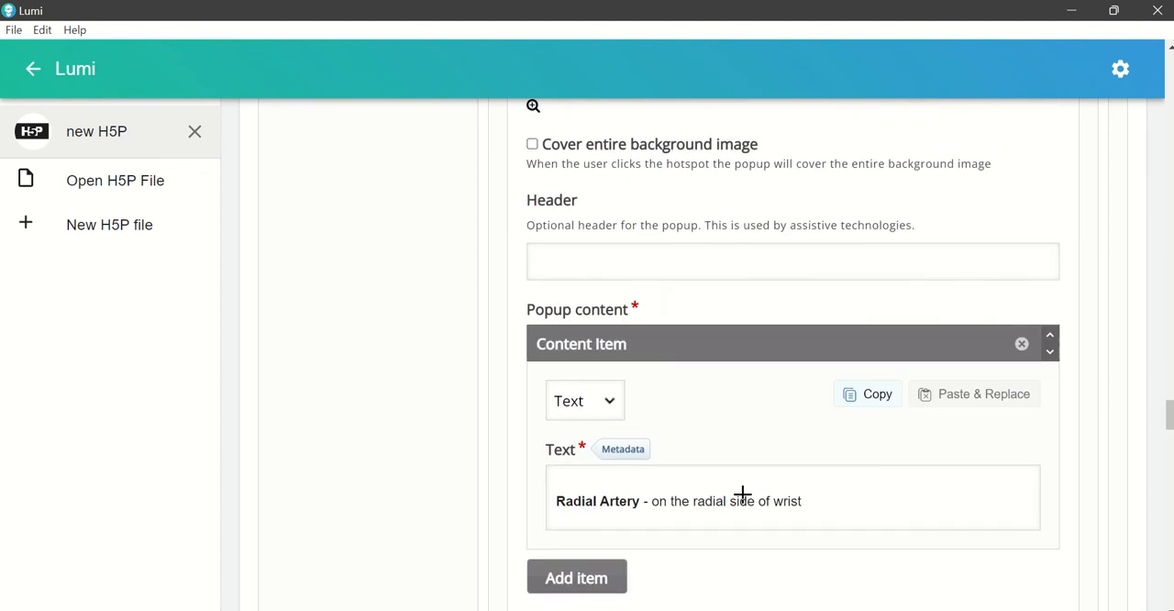
pyautogui.scroll(19, 742, 496)
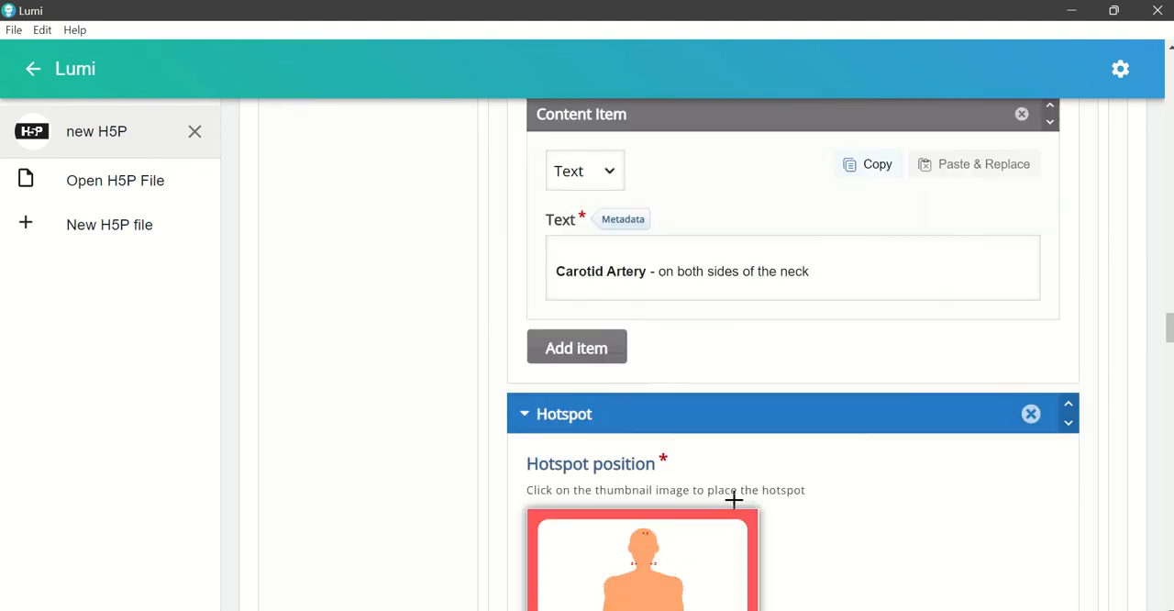
pyautogui.scroll(-4, 734, 500)
pyautogui.scroll(6, 734, 500)
pyautogui.scroll(-6, 734, 500)
pyautogui.scroll(3, 734, 500)
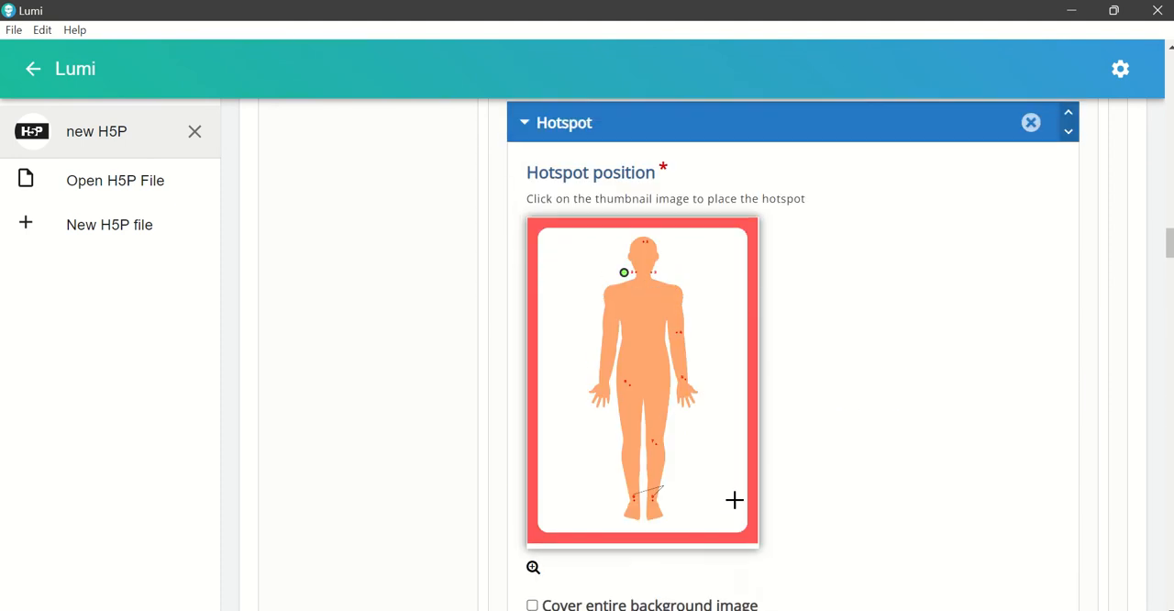
pyautogui.scroll(15, 735, 500)
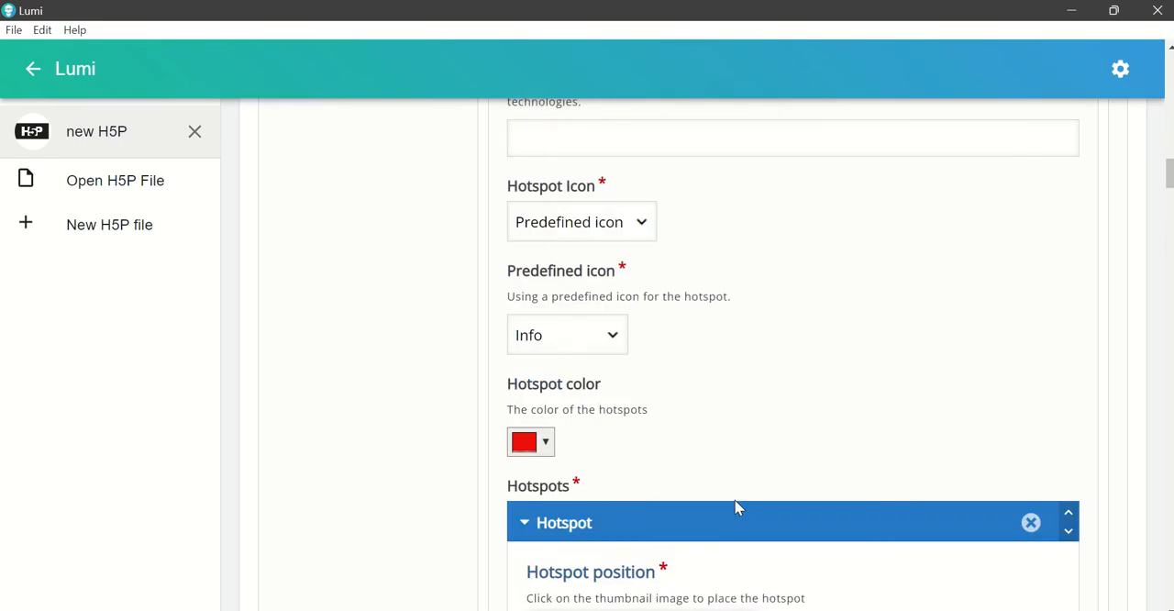
pyautogui.scroll(5, 734, 503)
pyautogui.scroll(3, 730, 501)
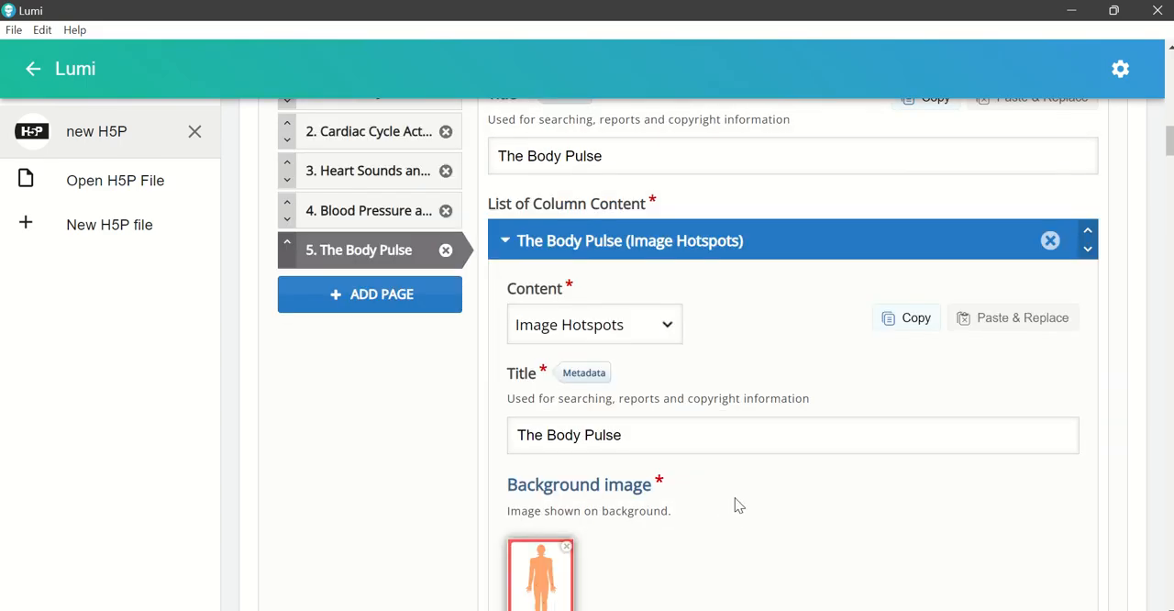
# Step: Copy the introductory paragraph under "Blood Pressure Part II" from the Word document and return to Lumi
pyautogui.moveTo(771, 610)
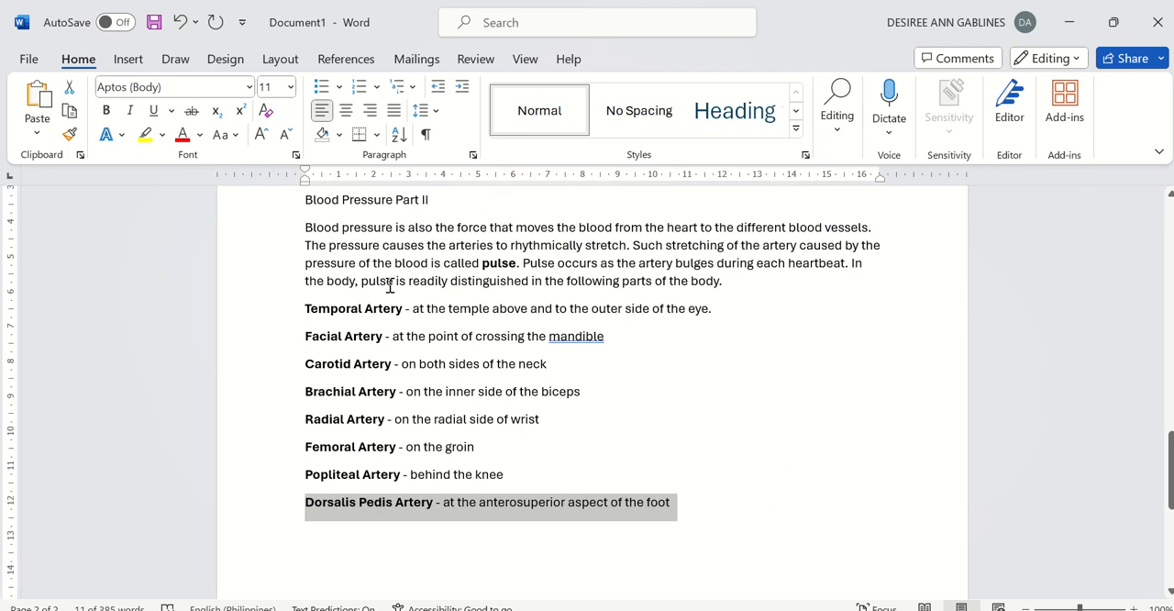
pyautogui.scroll(1, 386, 293)
pyautogui.moveTo(303, 273); pyautogui.dragTo(725, 330)
pyautogui.hotkey('ctrl', 'c')
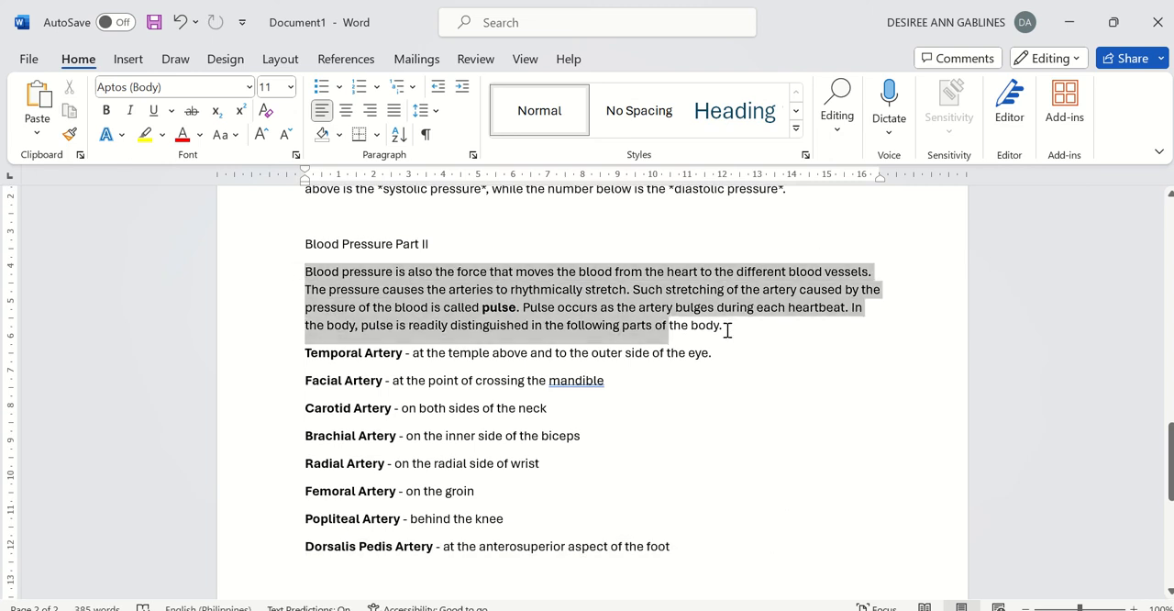
pyautogui.click(729, 550)
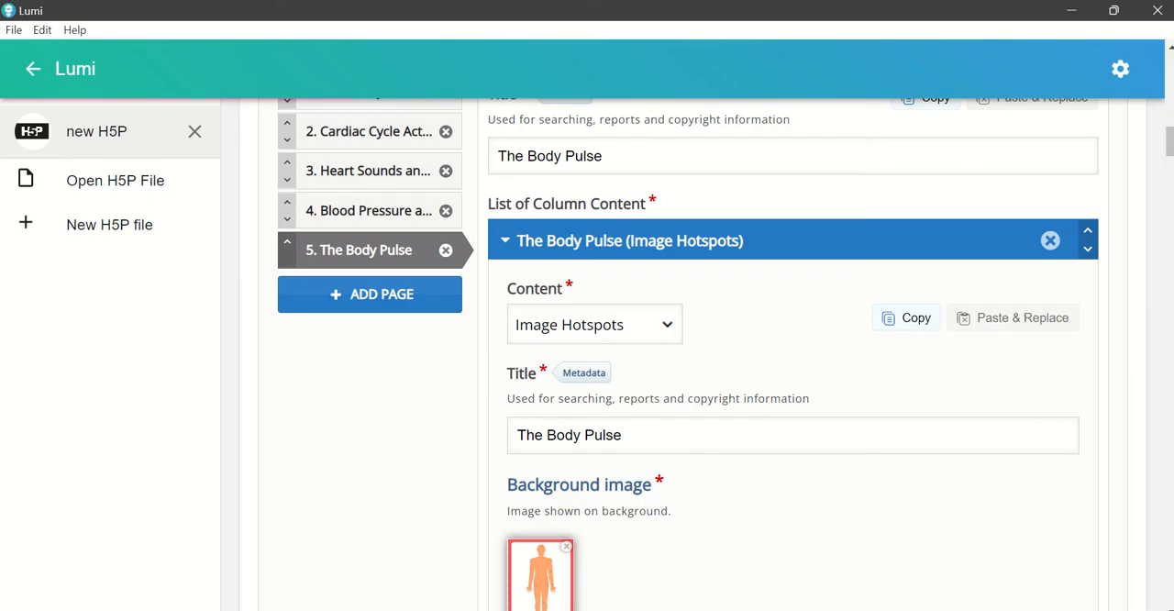
# Step: Add a Text content below the image hotspots on The Body Pulse page and paste the copied blood pressure paragraph into it
pyautogui.moveTo(645, 438); pyautogui.dragTo(491, 441)
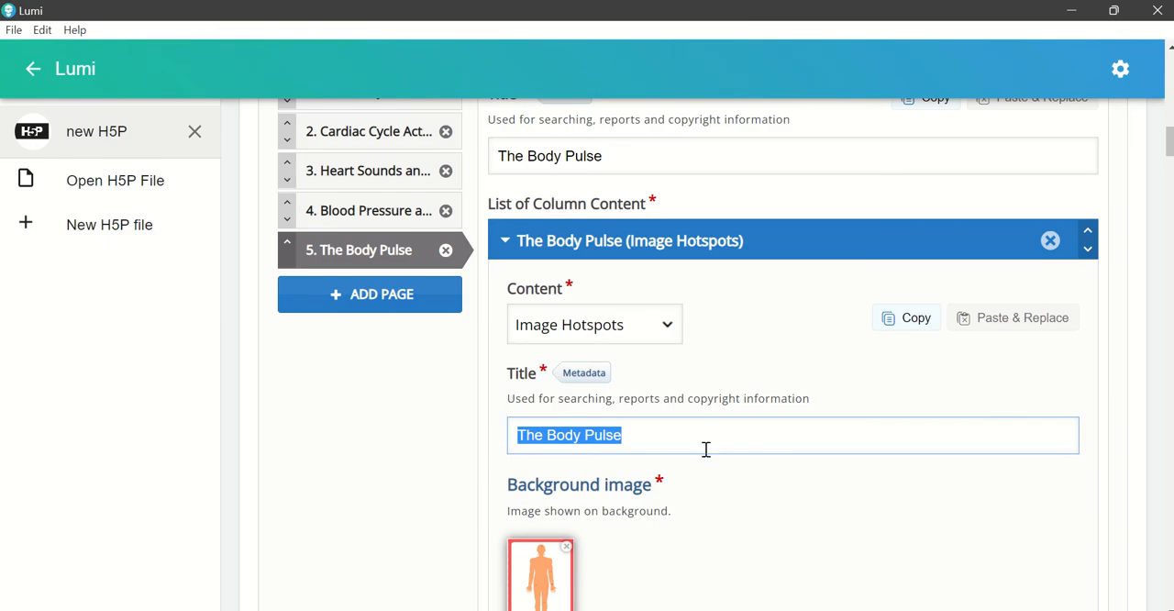
pyautogui.scroll(-10, 705, 449)
pyautogui.scroll(-15, 732, 454)
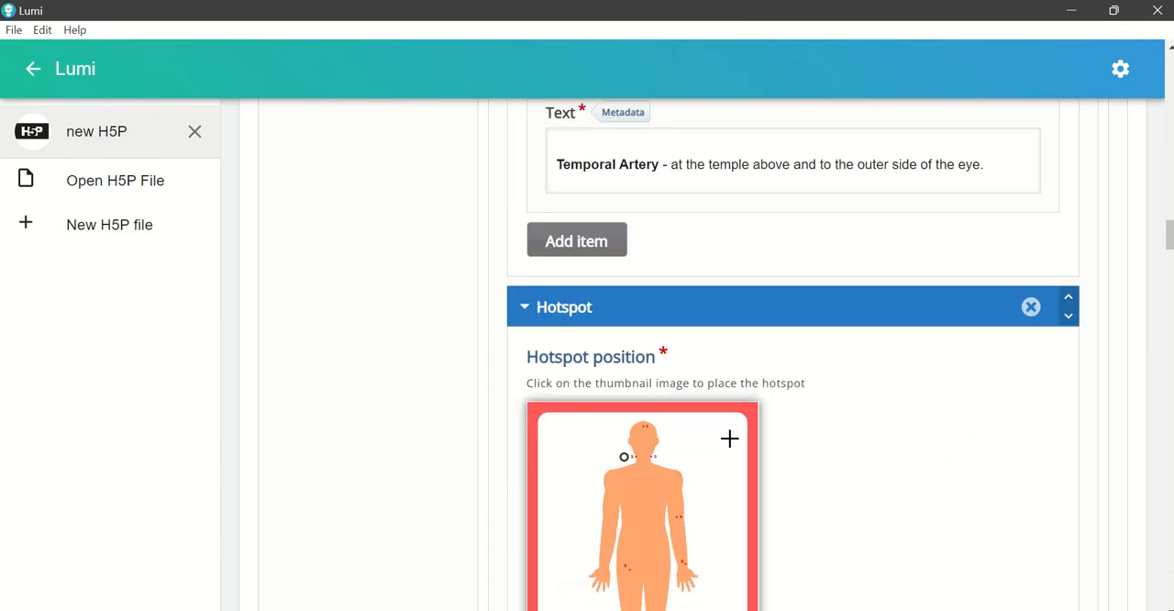
pyautogui.scroll(-15, 733, 441)
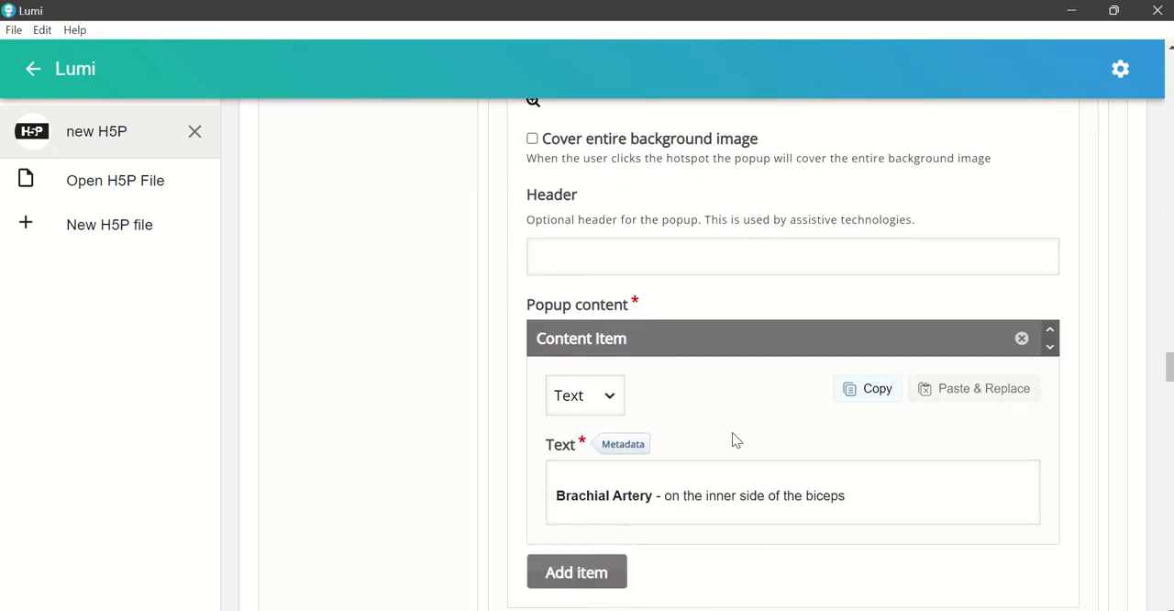
pyautogui.scroll(-15, 732, 441)
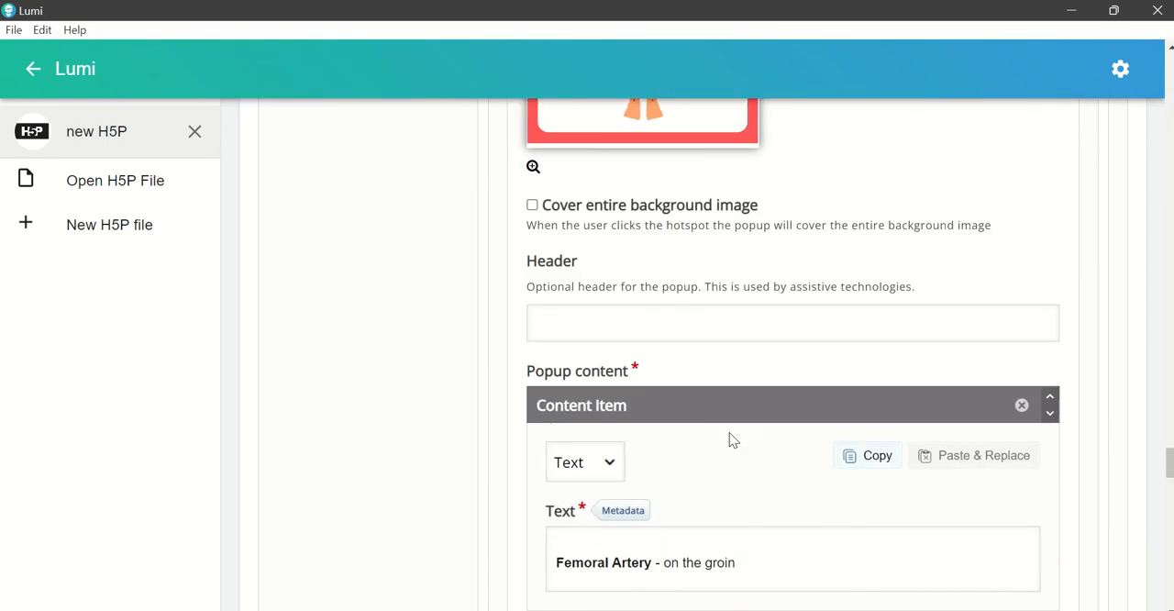
pyautogui.scroll(-15, 730, 441)
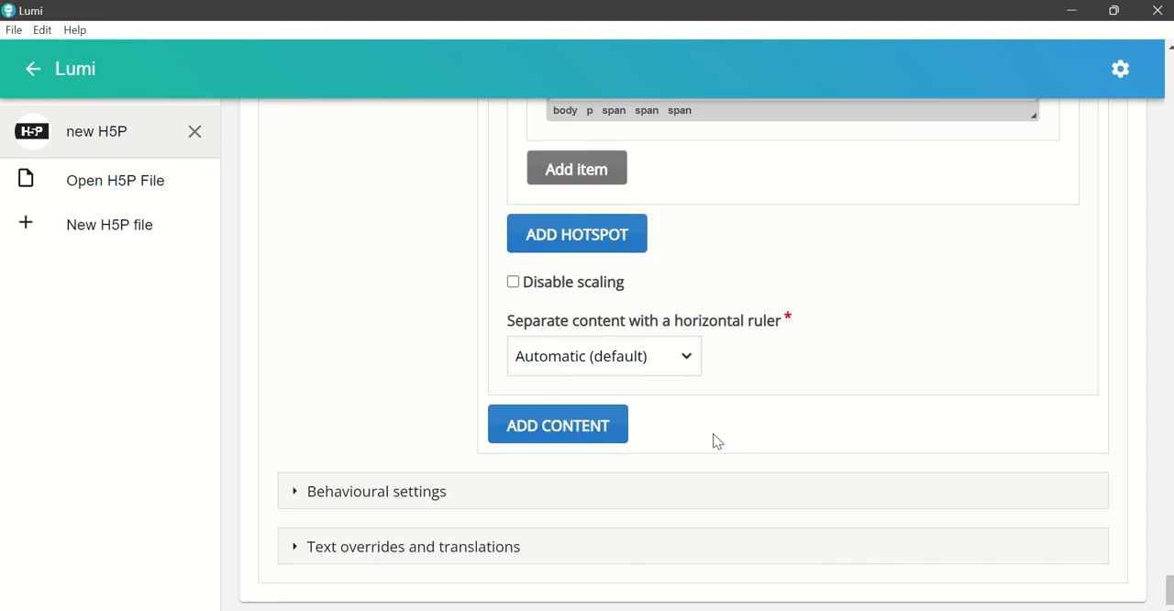
pyautogui.click(589, 440)
pyautogui.click(642, 506)
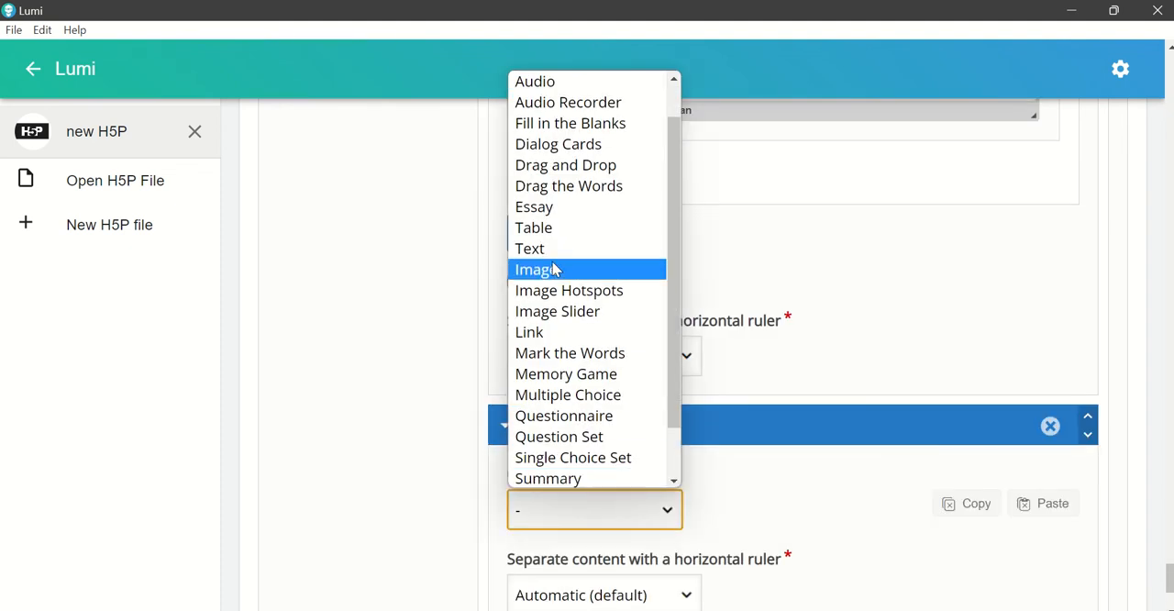
pyautogui.click(551, 251)
pyautogui.scroll(-1, 729, 409)
pyautogui.click(621, 496)
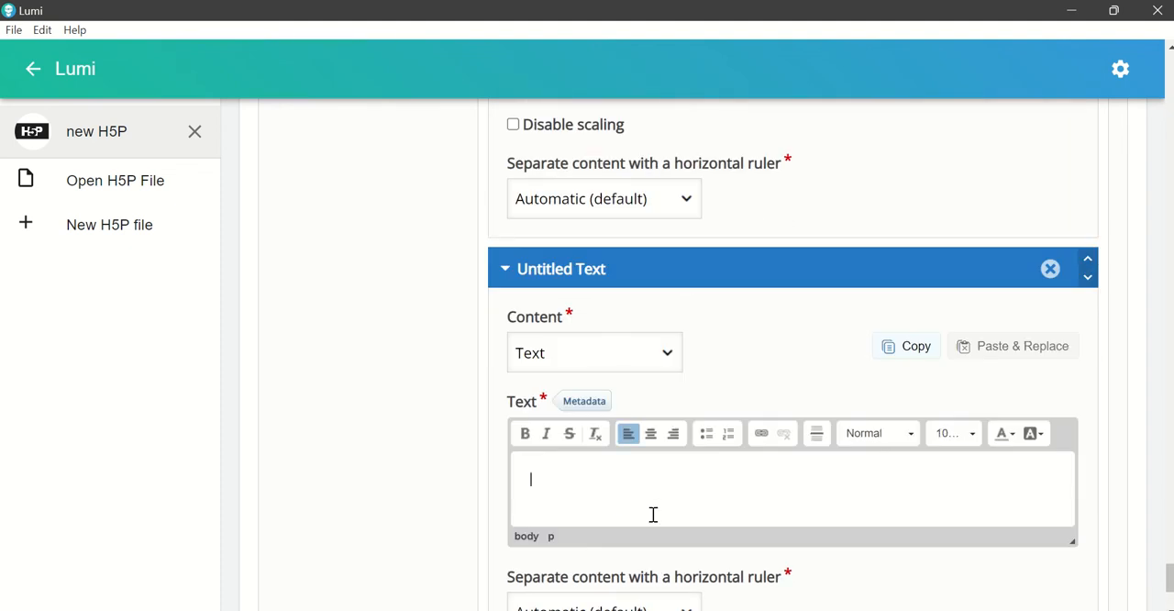
pyautogui.hotkey('ctrl', 'v')
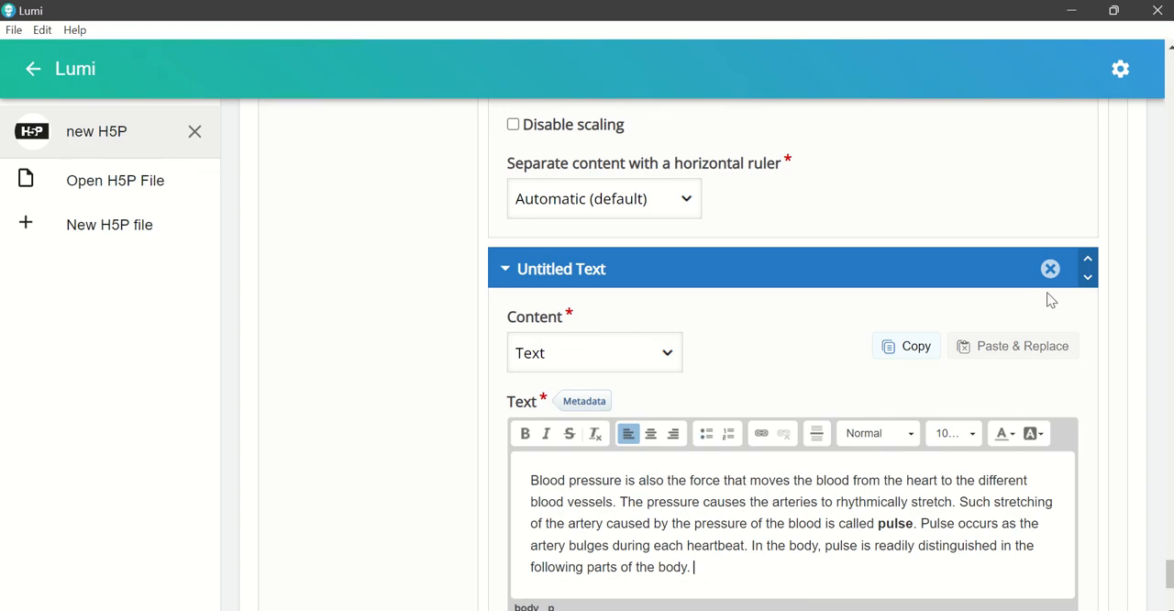
# Step: Move the new text content above the image hotspots so it comes first on The Body Pulse page
pyautogui.click(1088, 258)
pyautogui.scroll(1, 1024, 330)
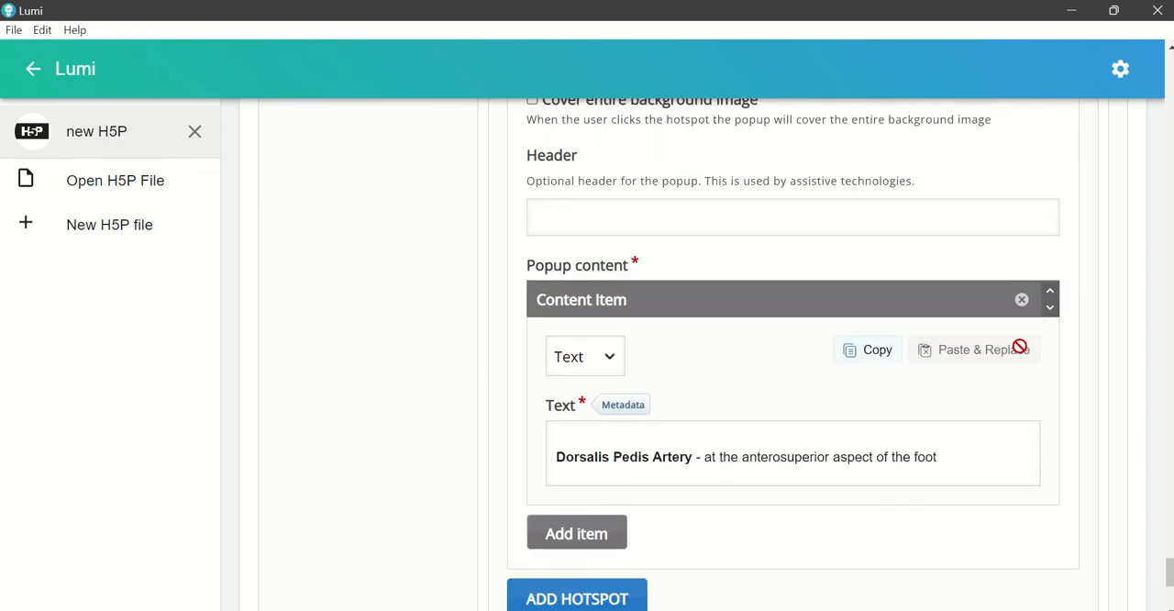
pyautogui.scroll(13, 1016, 350)
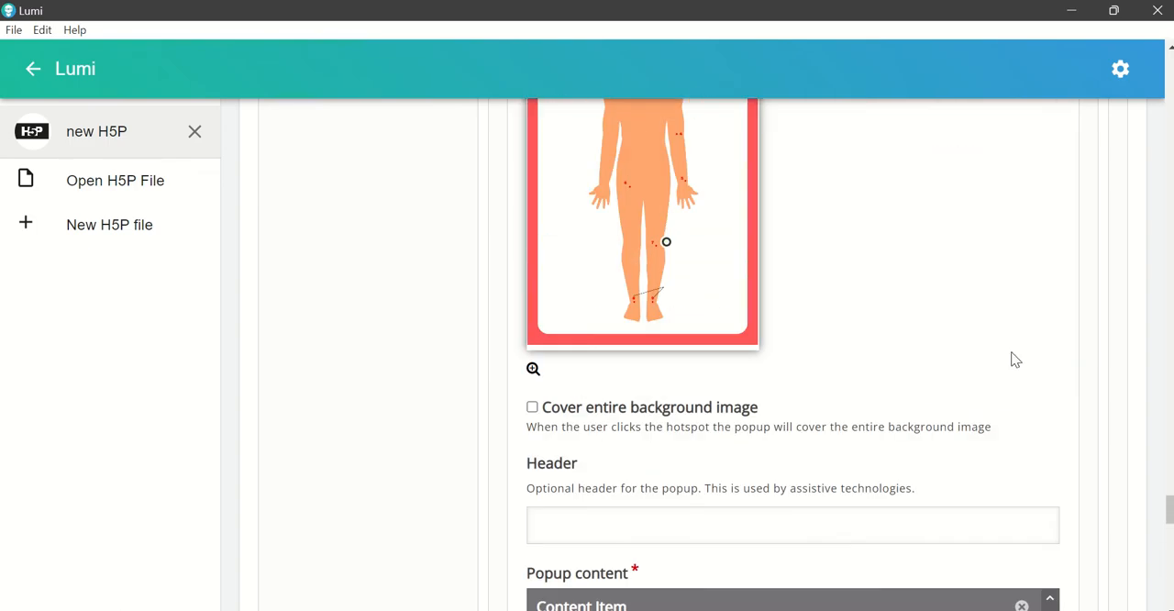
pyautogui.scroll(-5, 1010, 359)
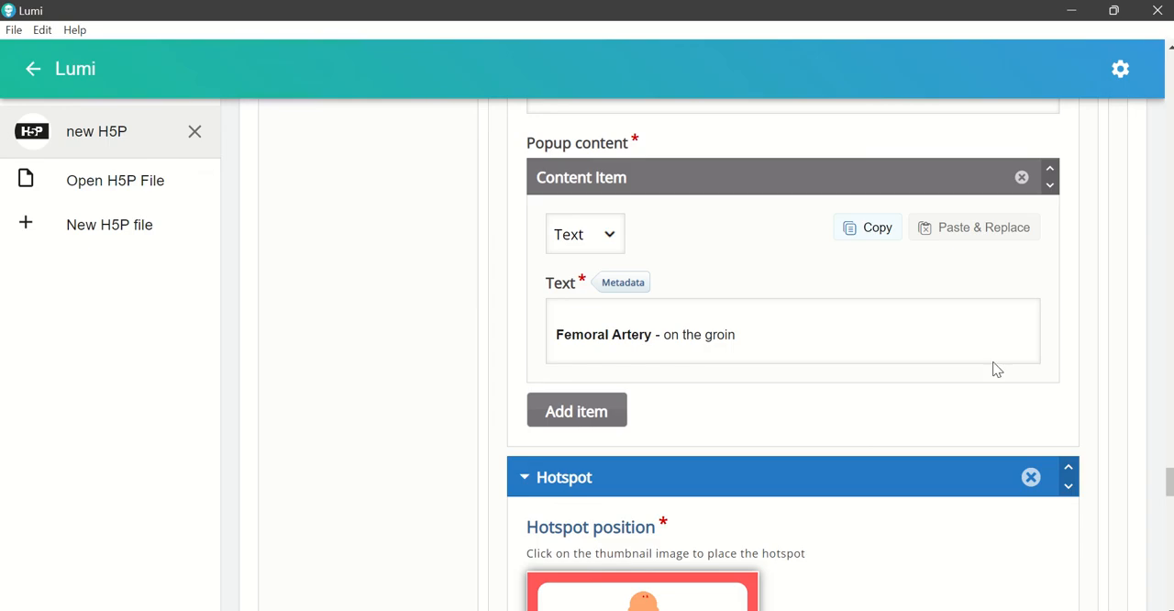
pyautogui.scroll(15, 991, 366)
pyautogui.scroll(-4, 980, 367)
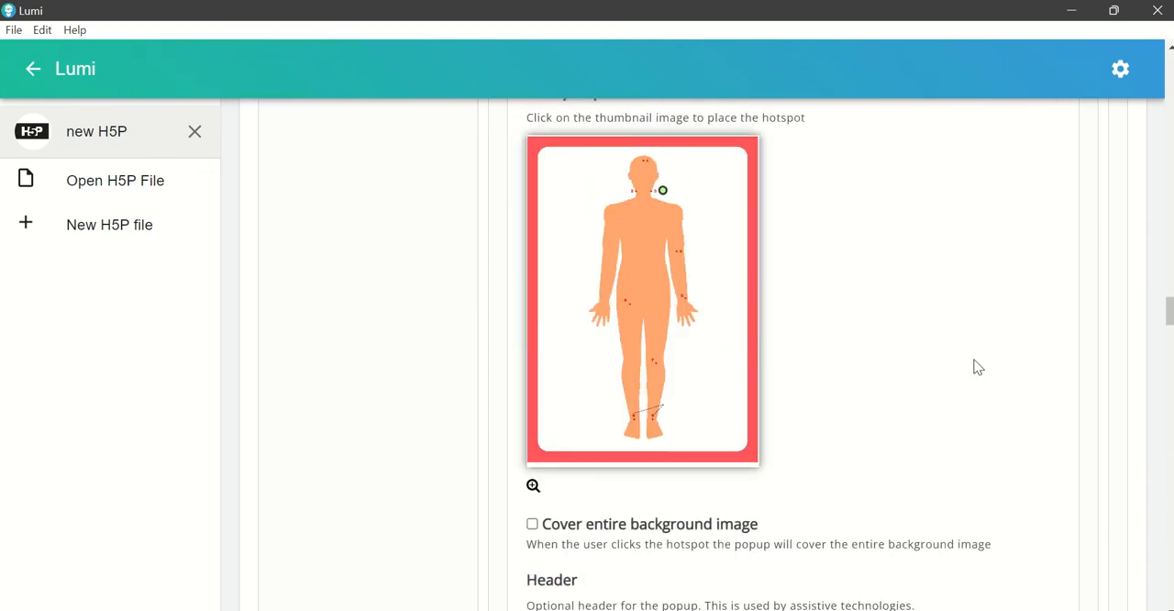
pyautogui.scroll(15, 957, 343)
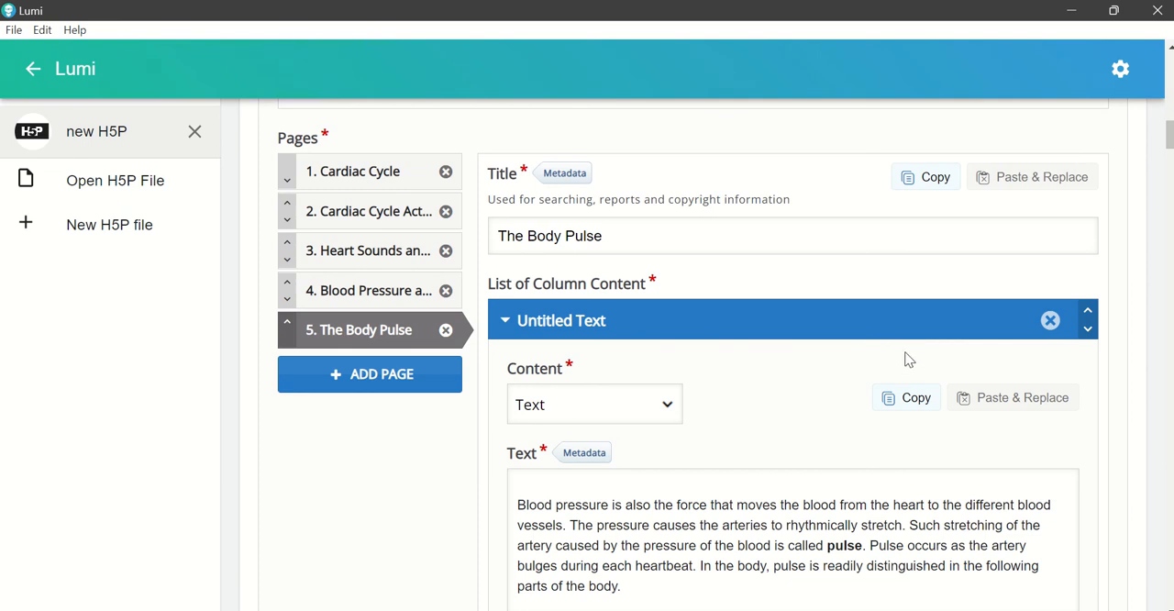
# Step: Add a sixth page to the book and title it "The Body Pulse Activity"
pyautogui.click(365, 388)
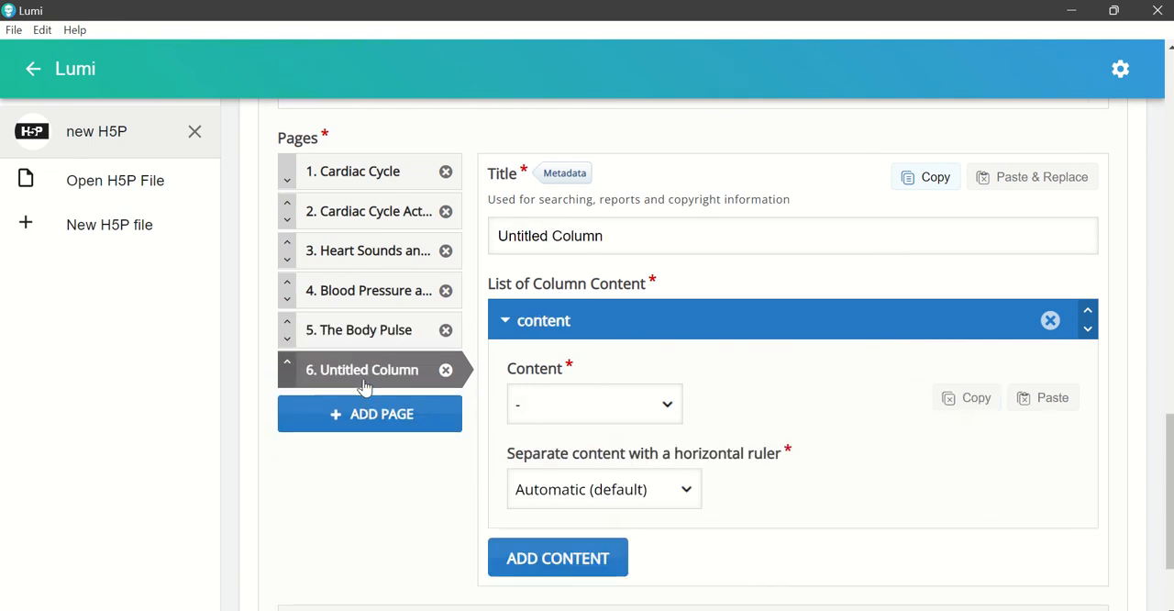
pyautogui.click(624, 249)
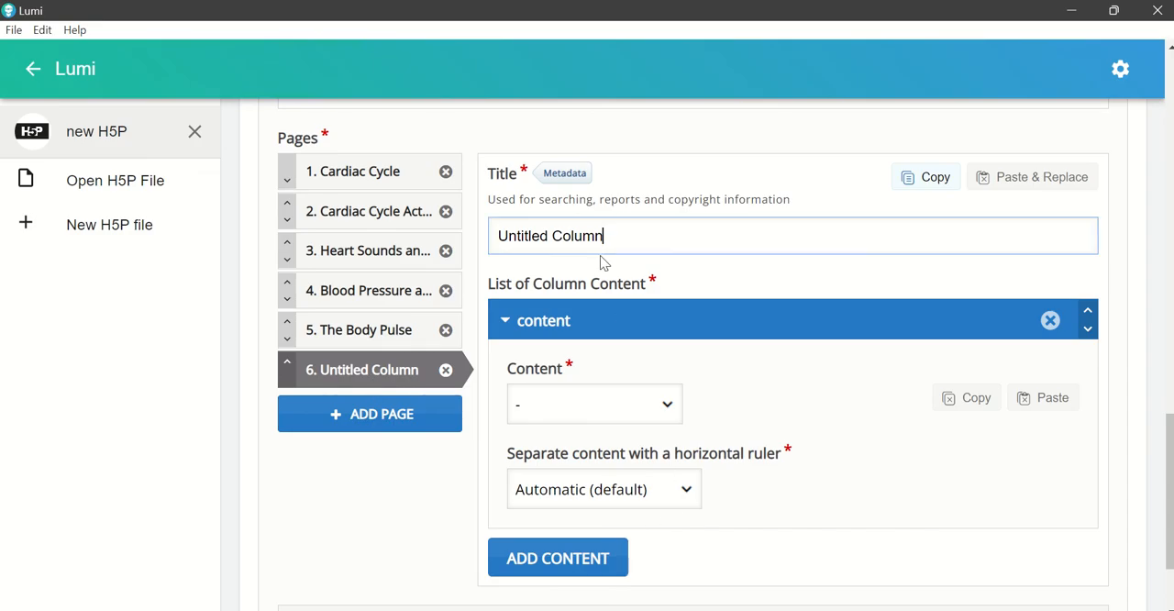
pyautogui.hotkey('ctrl', 'a')
pyautogui.write('The')
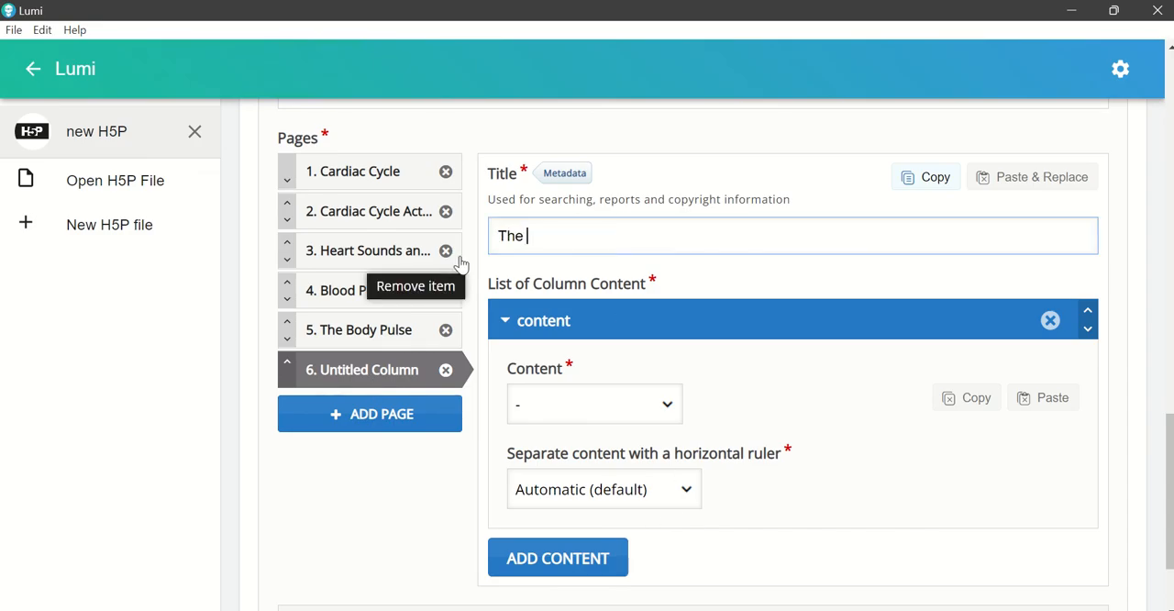
pyautogui.write(' Body Pulse Activity')
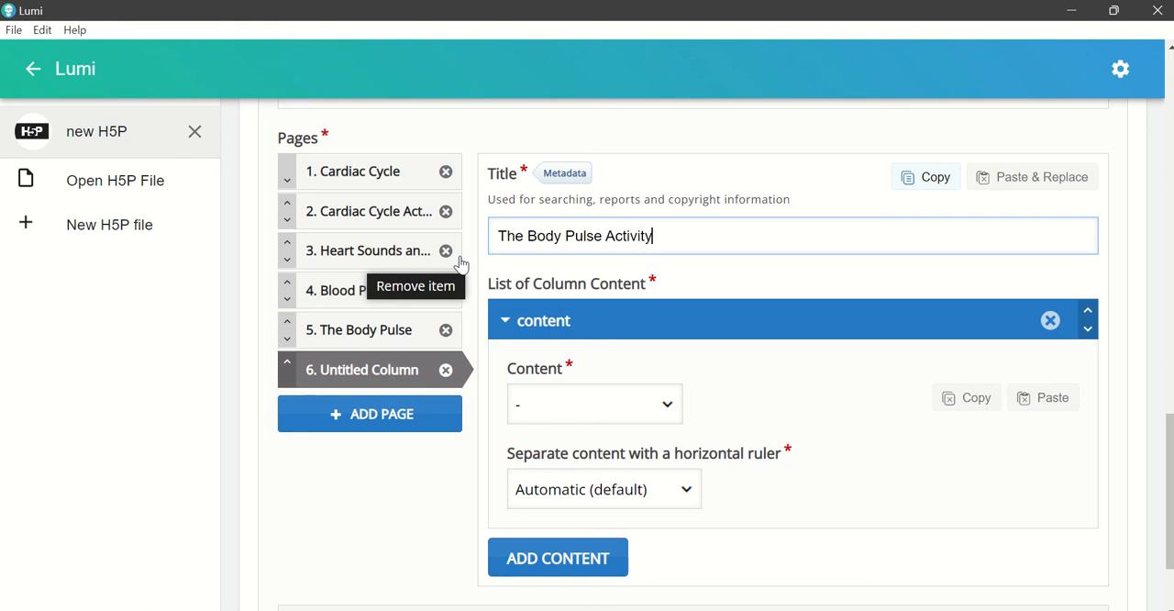
# Step: Set the sixth page's content to Drag the Words and look over the artery list in the Word document
pyautogui.click(666, 412)
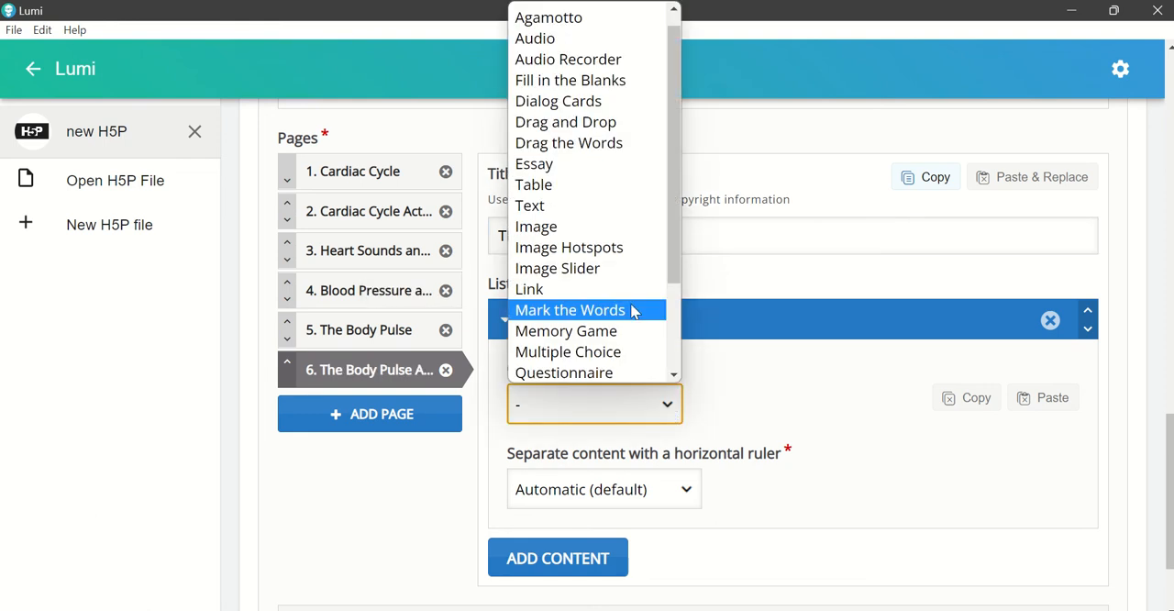
pyautogui.click(560, 147)
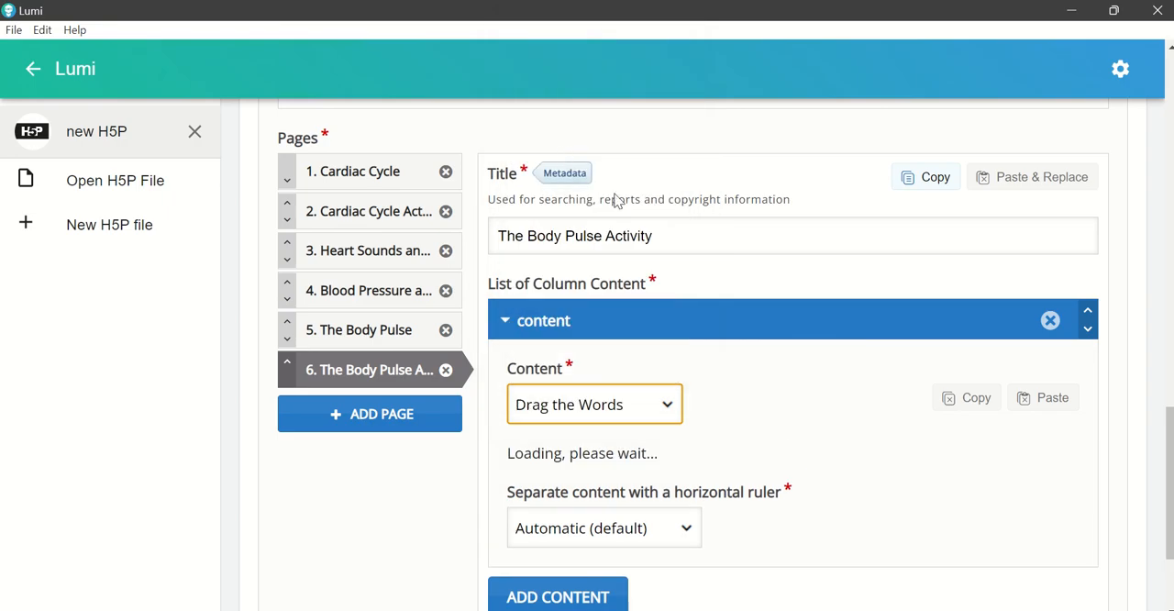
pyautogui.scroll(-3, 830, 443)
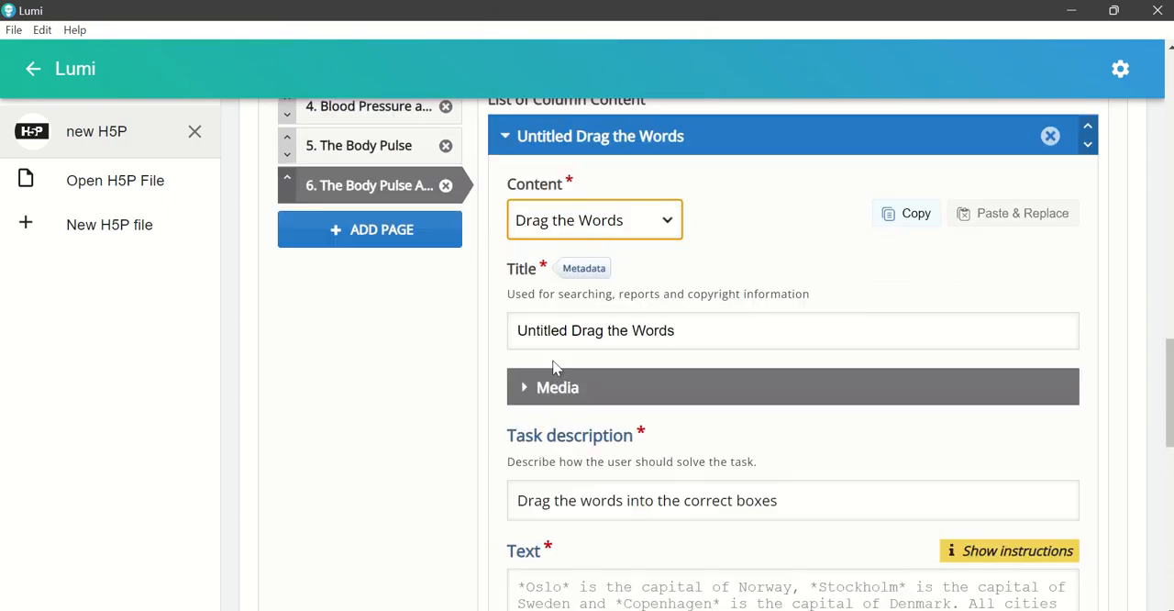
pyautogui.hotkey('alt', 'Tab')
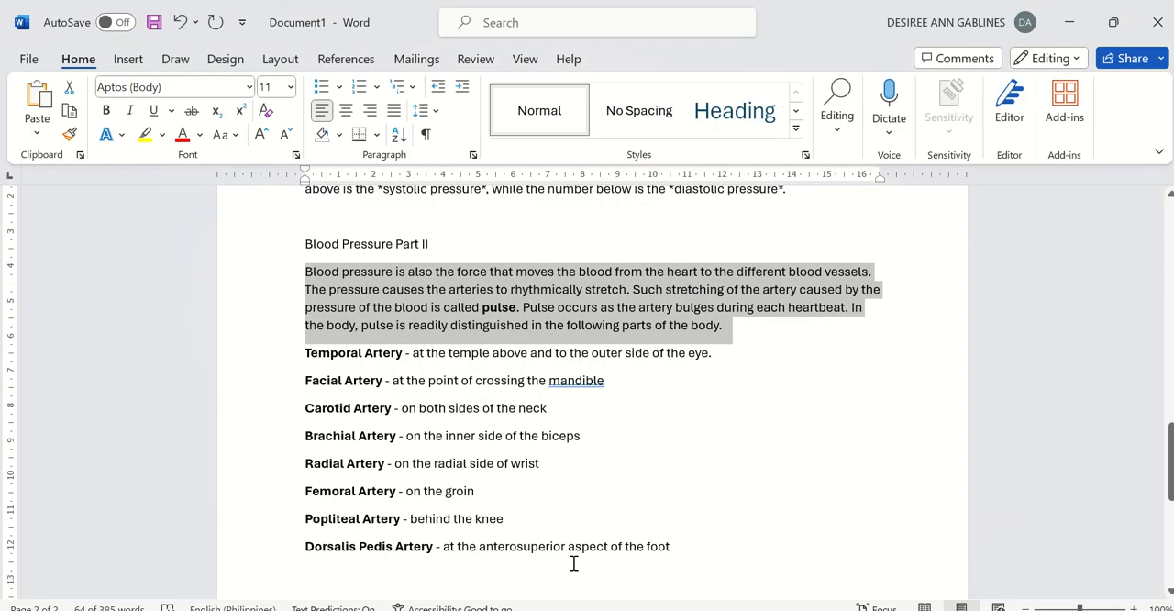
pyautogui.scroll(-3, 375, 370)
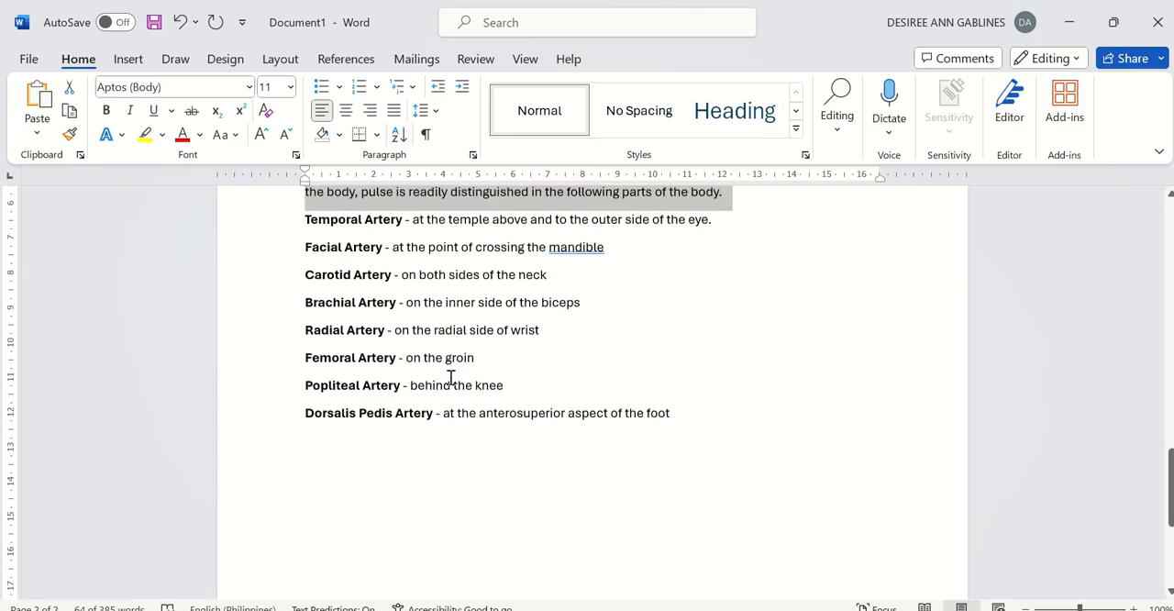
pyautogui.scroll(2, 451, 378)
pyautogui.click(604, 474)
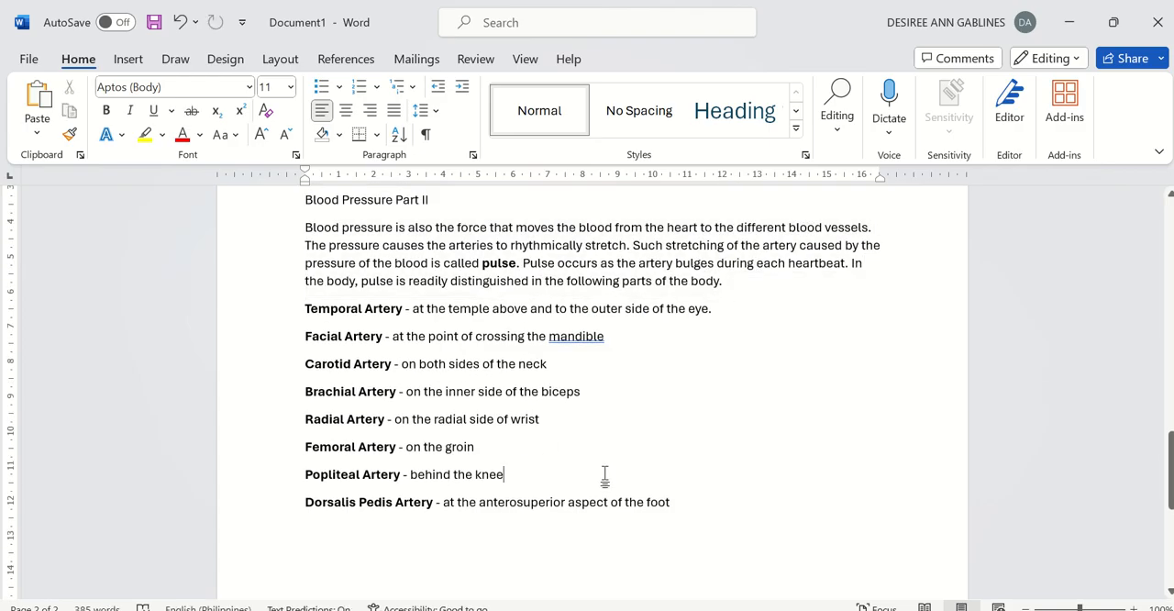
pyautogui.click(769, 609)
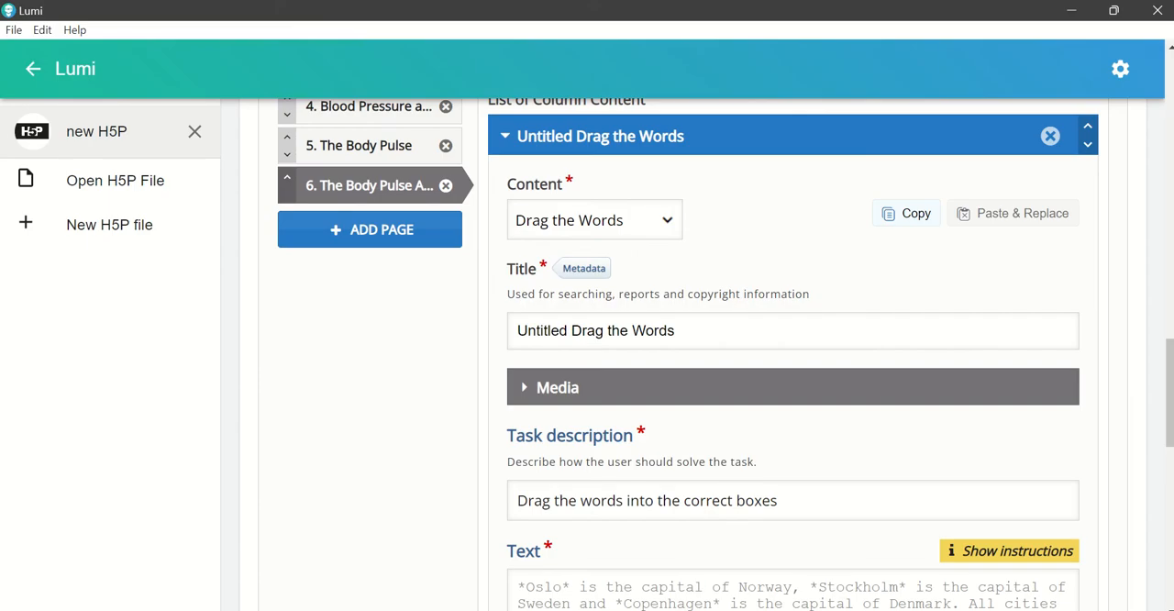
# Step: Title the Drag the Words content "Instruction: Drag the words that will complete the statement."
pyautogui.moveTo(518, 332); pyautogui.dragTo(748, 330)
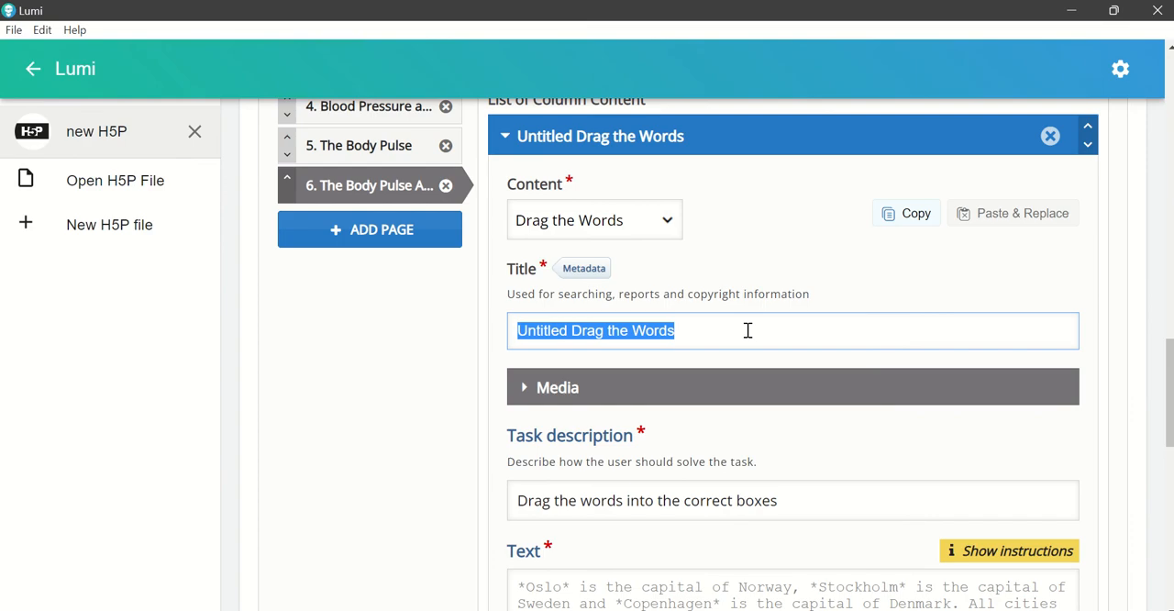
pyautogui.write('Instruction: Dar')
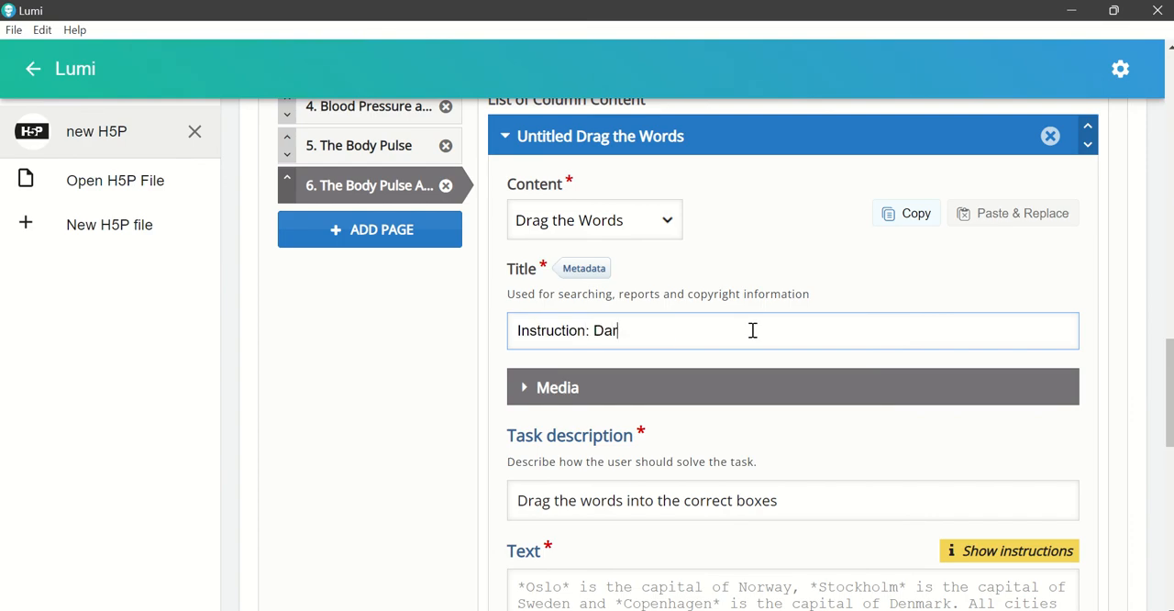
pyautogui.press('BackSpace')
pyautogui.press('BackSpace')
pyautogui.write('rag the words that')
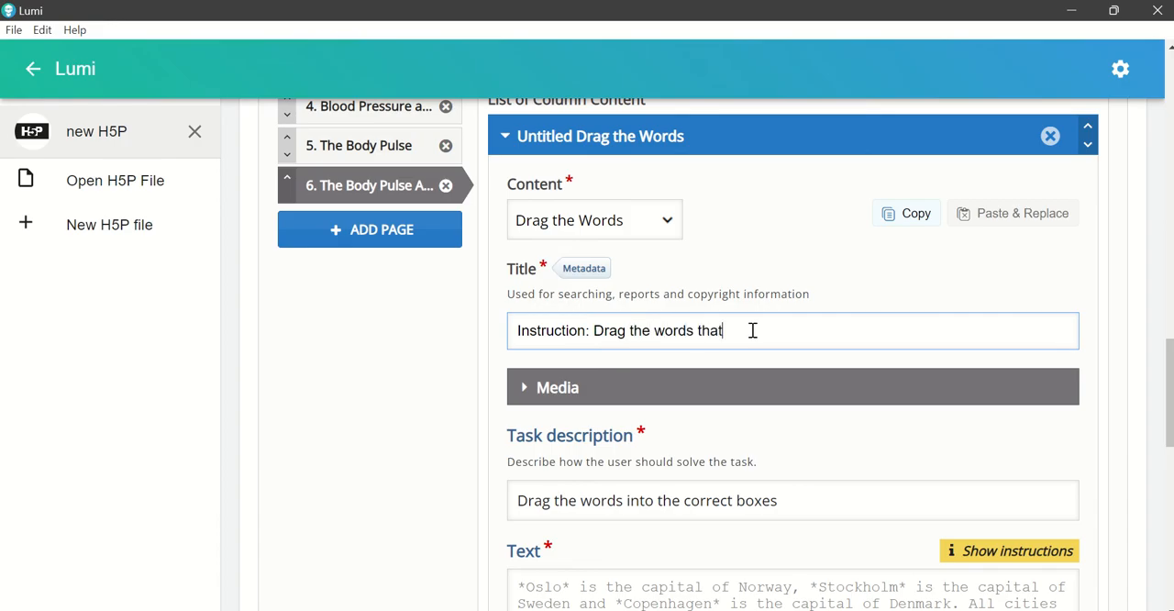
pyautogui.write(' will complete the state')
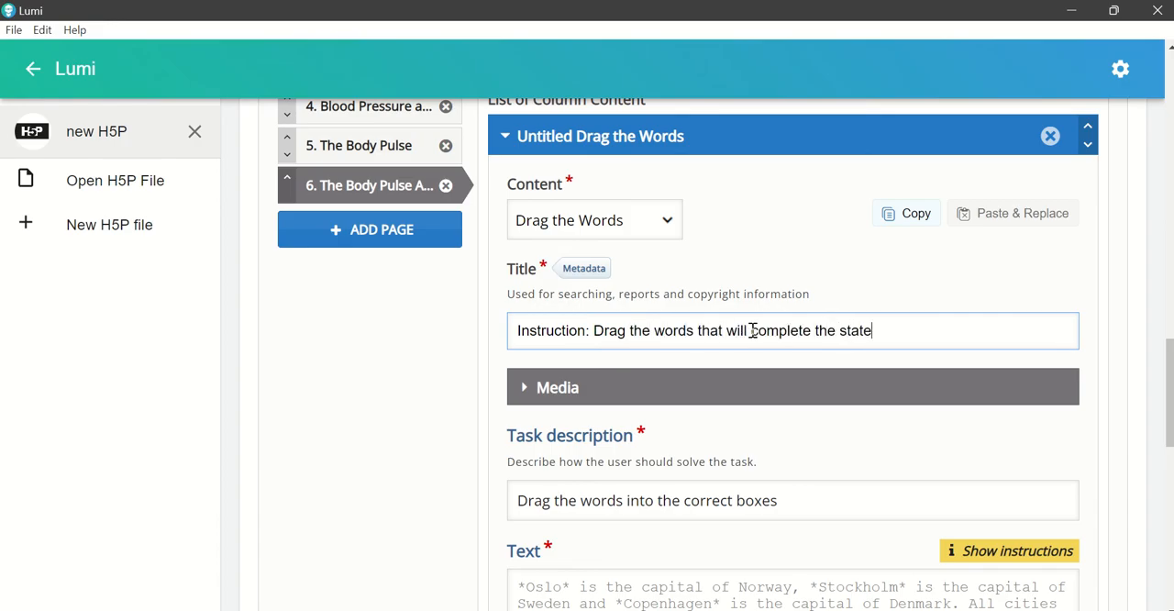
pyautogui.write('ment.')
pyautogui.scroll(-1, 915, 449)
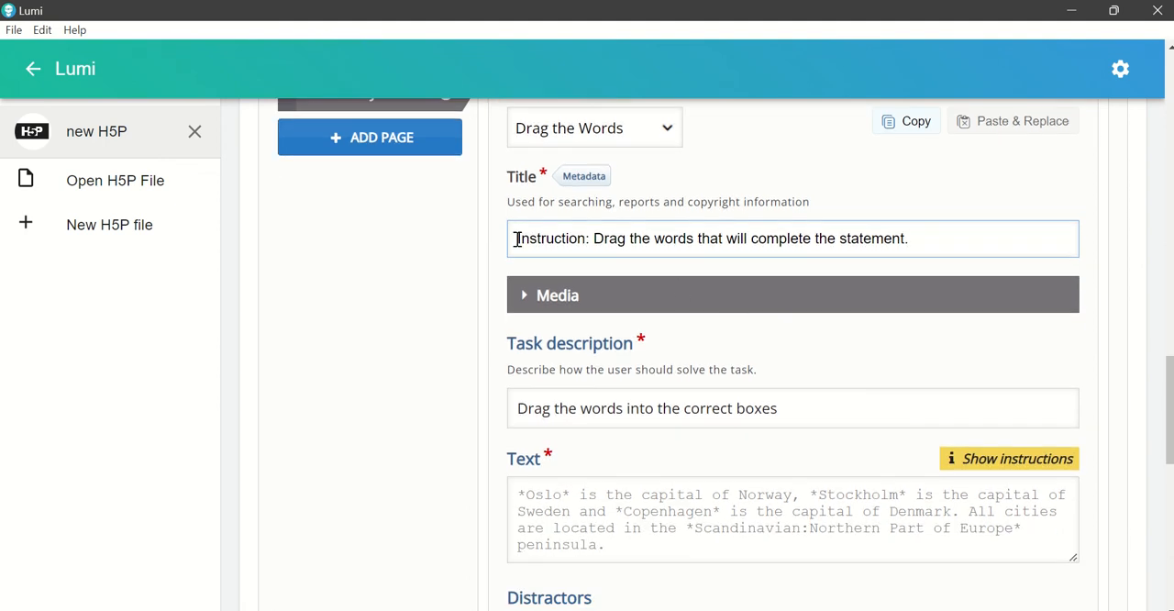
# Step: Replace the Drag the Words content title with the page title, "The Body Pulse Activity"
pyautogui.moveTo(518, 239); pyautogui.dragTo(951, 242)
pyautogui.scroll(1, 899, 364)
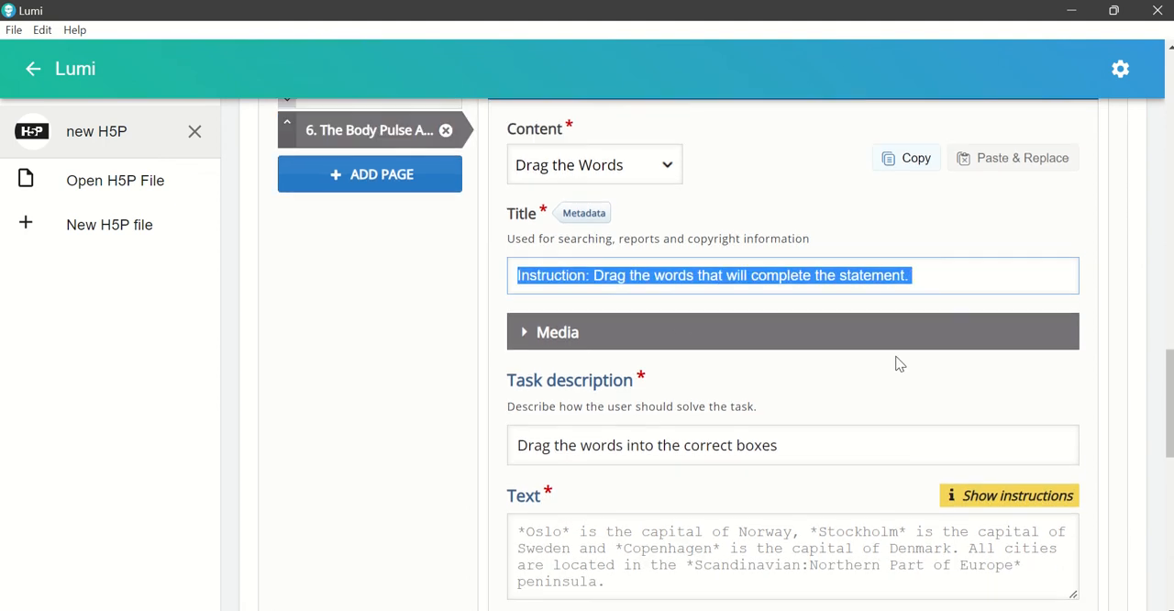
pyautogui.scroll(1, 826, 322)
pyautogui.scroll(2, 753, 290)
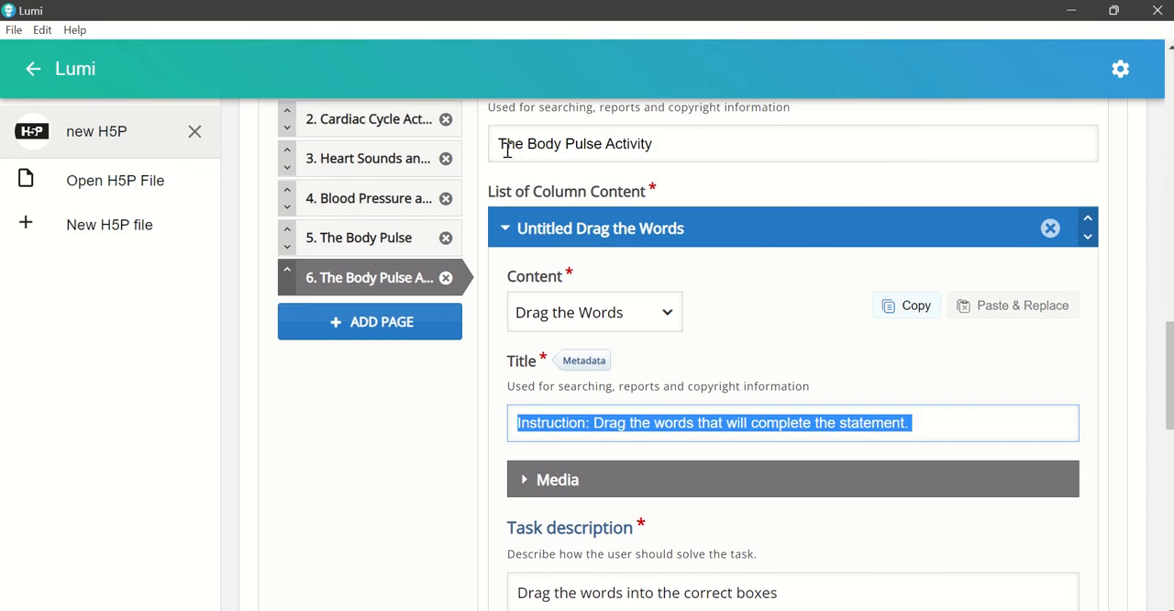
pyautogui.moveTo(506, 149); pyautogui.dragTo(747, 162)
pyautogui.hotkey('ctrl', 'c')
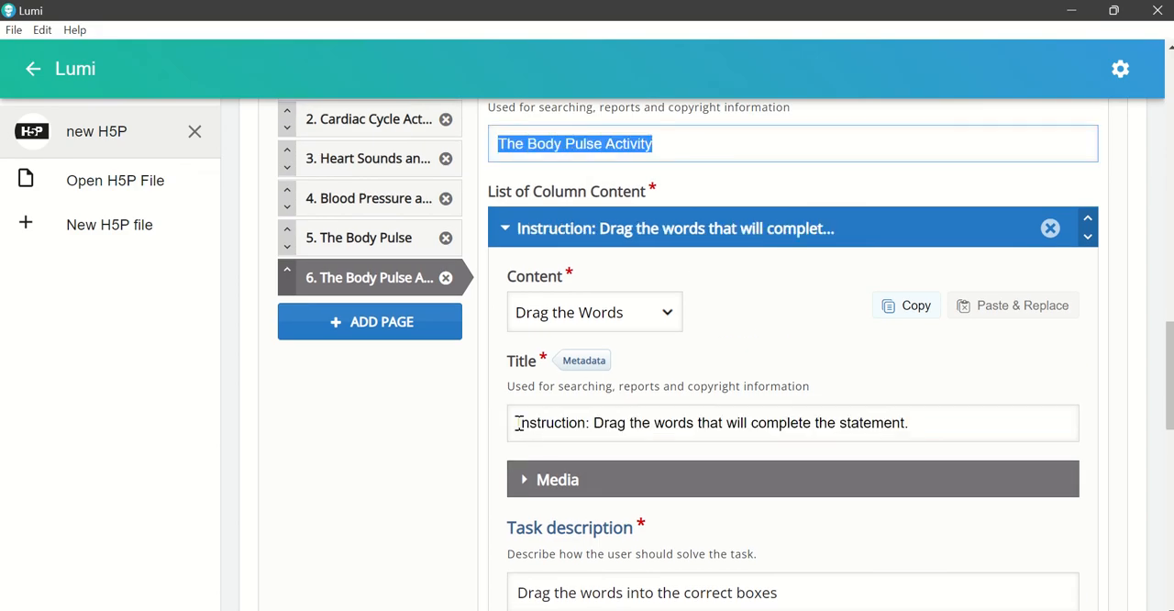
pyautogui.moveTo(518, 423); pyautogui.dragTo(981, 416)
pyautogui.hotkey('ctrl', 'v')
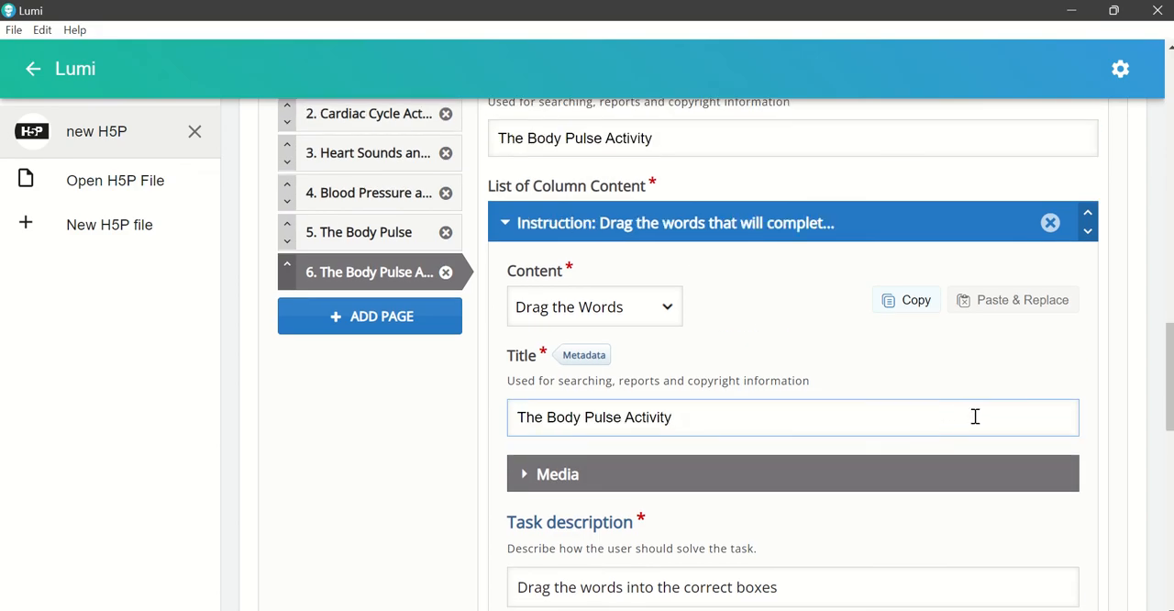
# Step: Insert "Instruction: " at the start of the task description, before "Drag the words into the correct boxes"
pyautogui.scroll(-3, 973, 414)
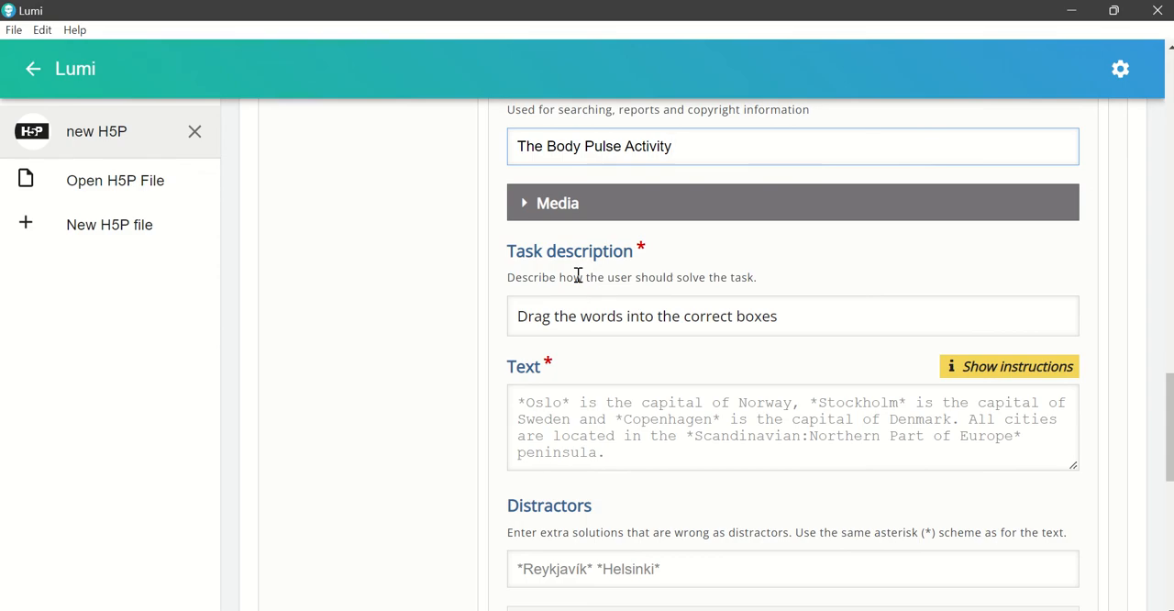
pyautogui.click(521, 321)
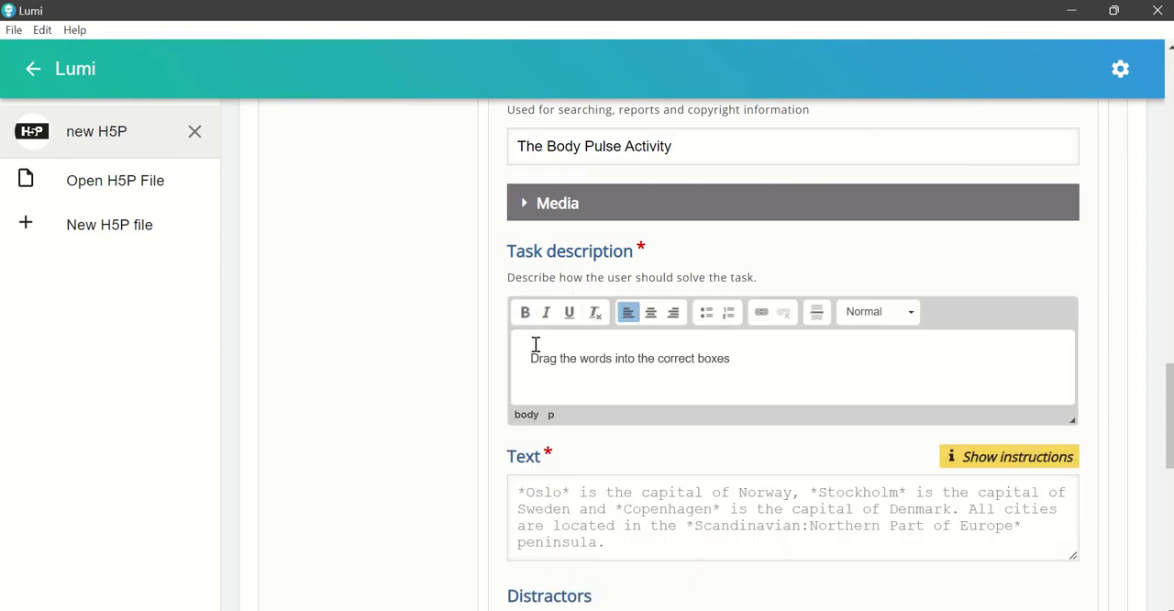
pyautogui.write('Instructio')
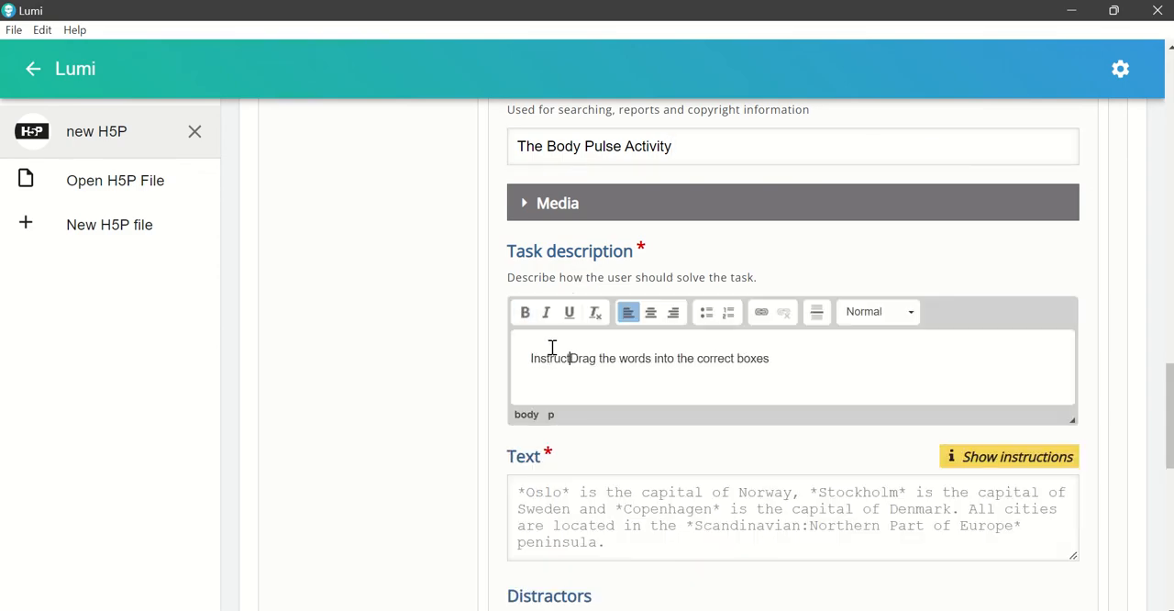
pyautogui.write('n:')
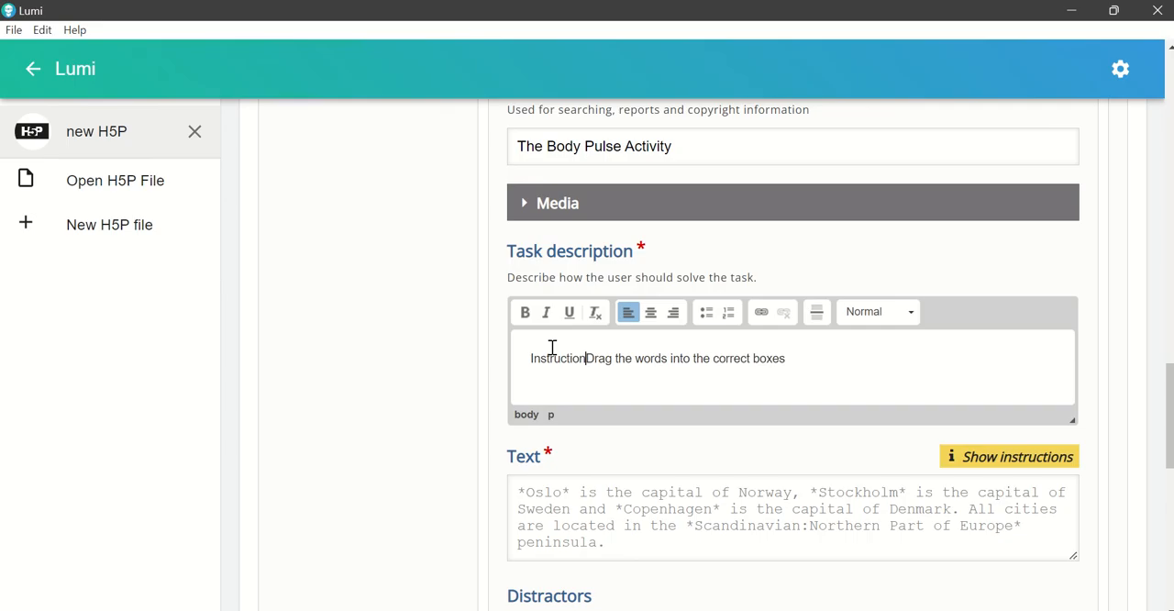
# Step: Copy the eight artery descriptions, Temporal to Dorsalis Pedis, from the Word document into the activity's Text field in Lumi
pyautogui.scroll(-1, 674, 481)
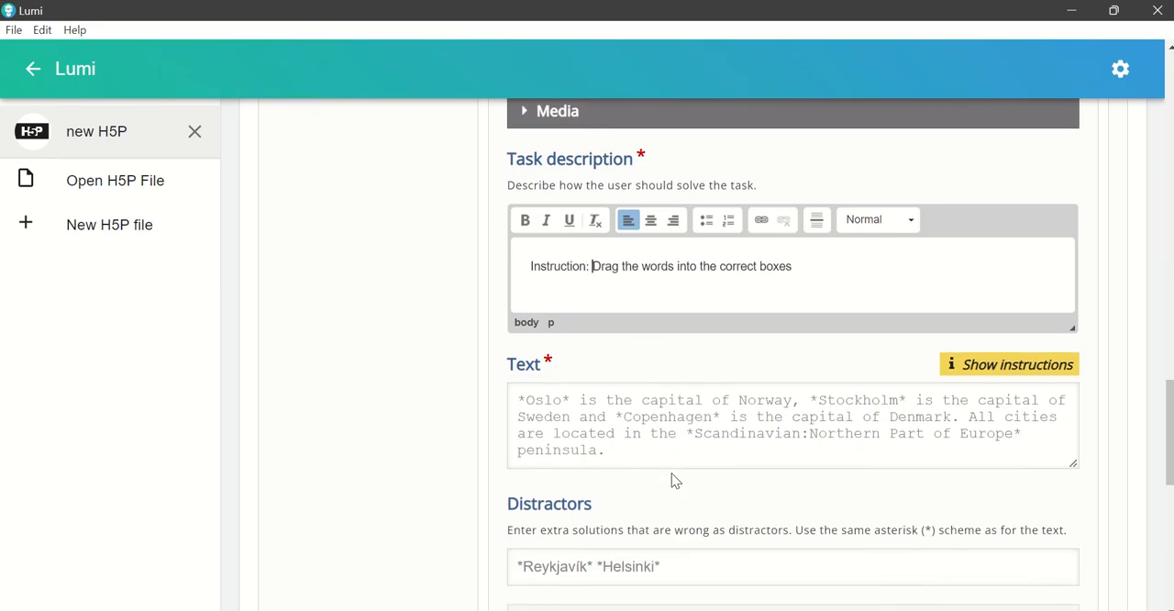
pyautogui.click(566, 421)
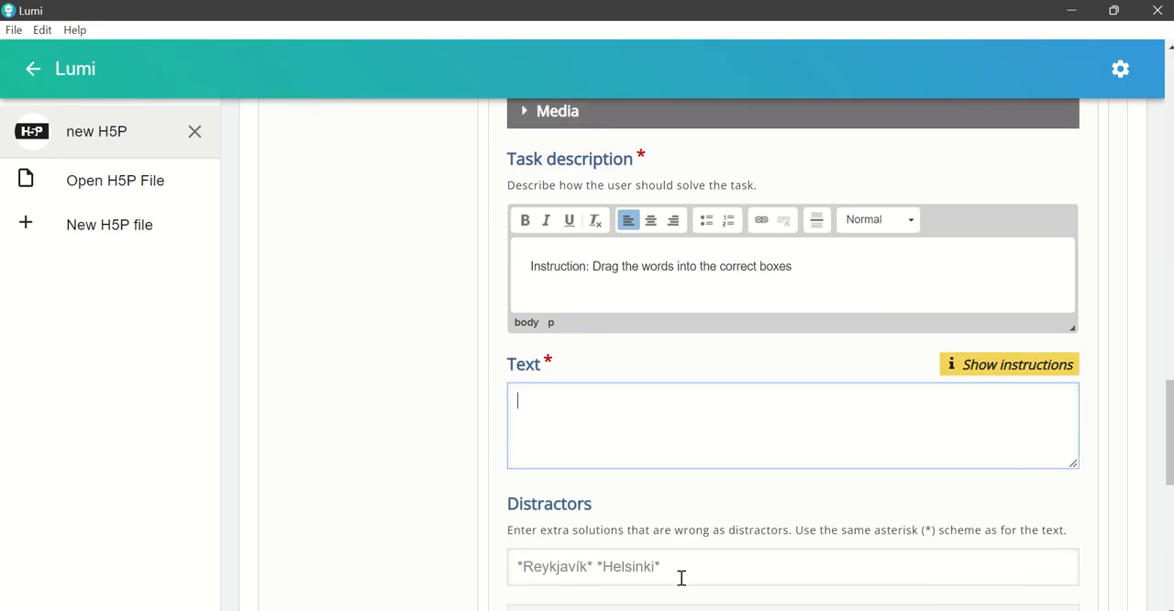
pyautogui.click(734, 609)
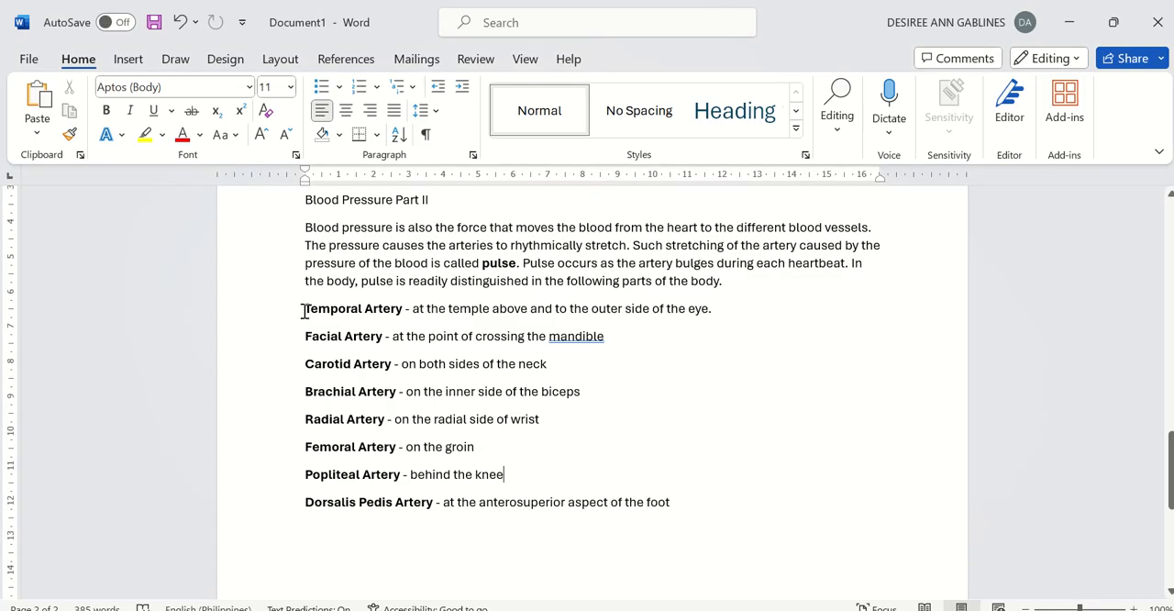
pyautogui.moveTo(304, 312); pyautogui.dragTo(749, 519)
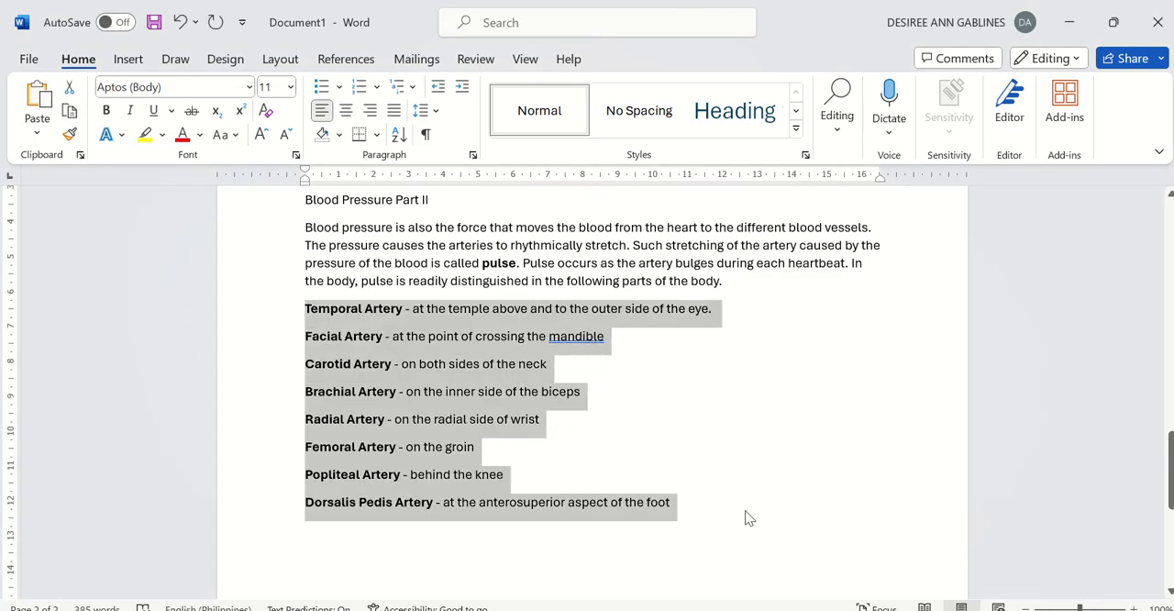
pyautogui.click(732, 609)
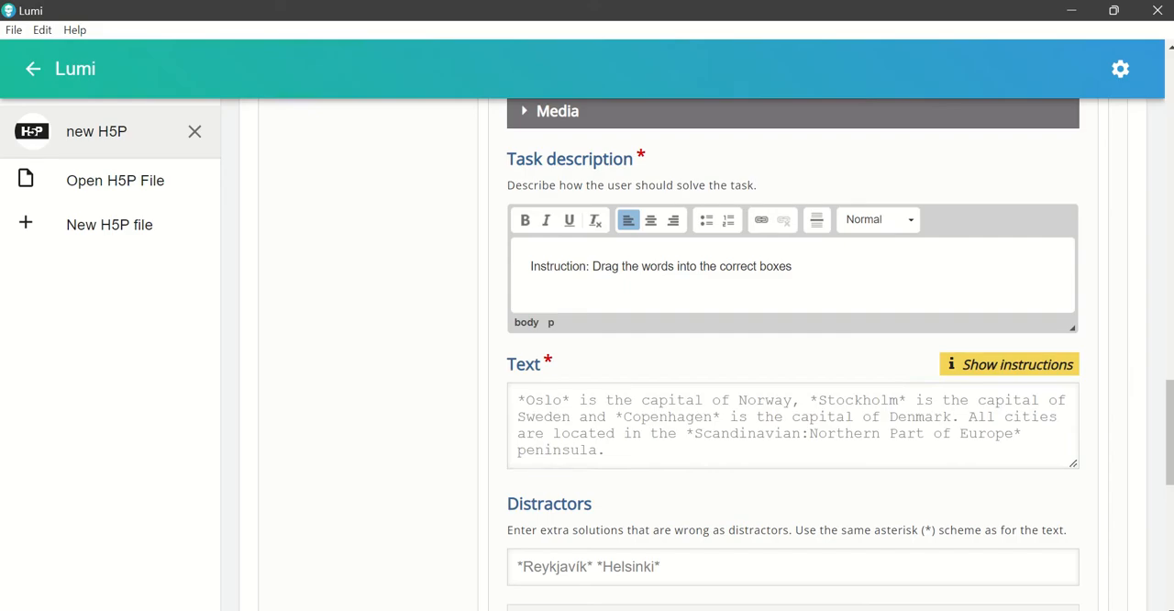
pyautogui.click(627, 428)
pyautogui.hotkey('ctrl', 'v')
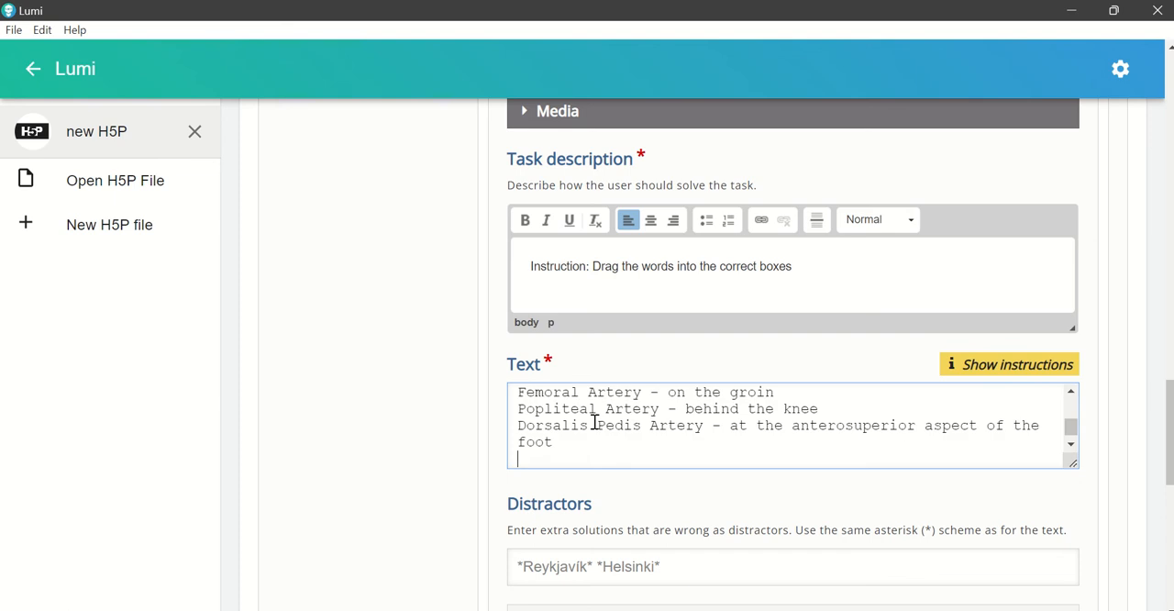
# Step: Number the first text line "1." and enclose "Temporal Artery" in asterisks as a draggable answer
pyautogui.scroll(5, 595, 427)
pyautogui.click(518, 400)
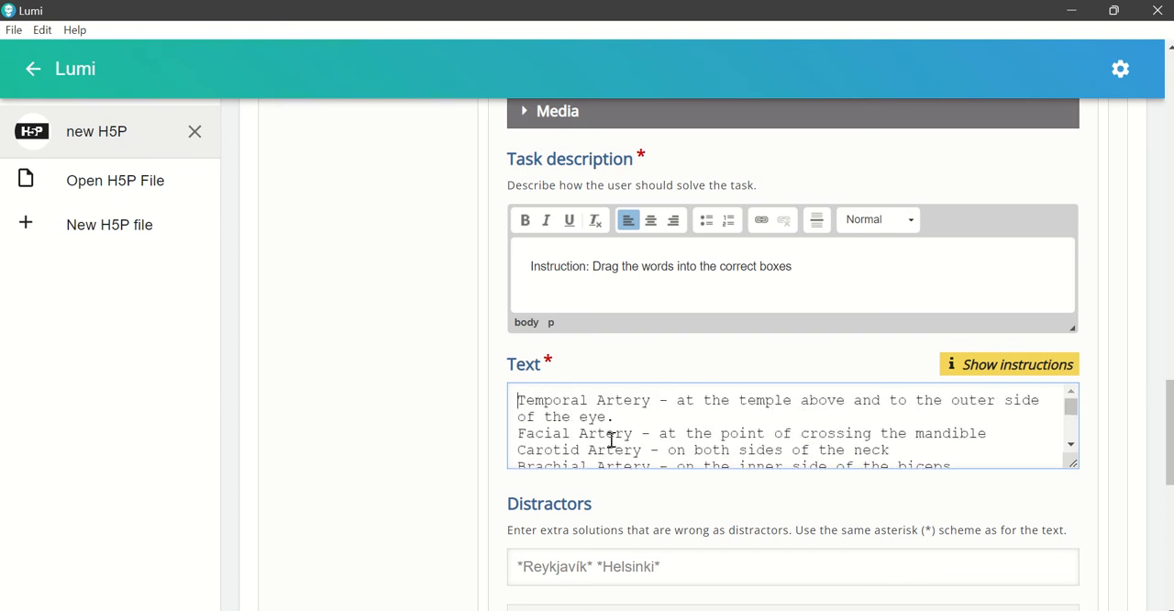
pyautogui.write('1. ')
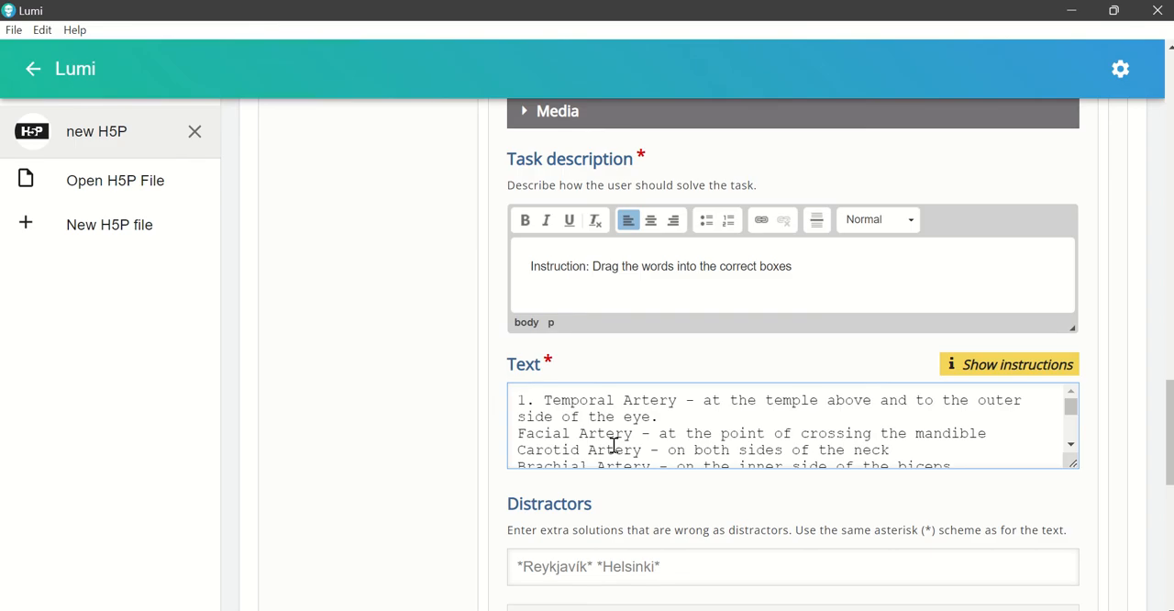
pyautogui.write('*')
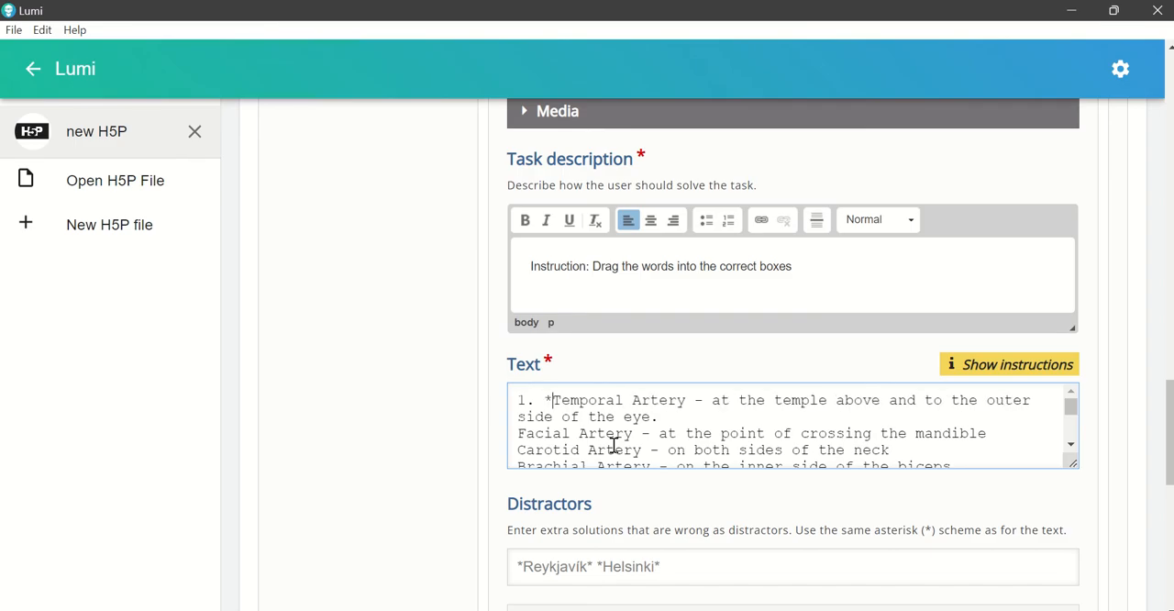
pyautogui.click(688, 401)
pyautogui.write('*')
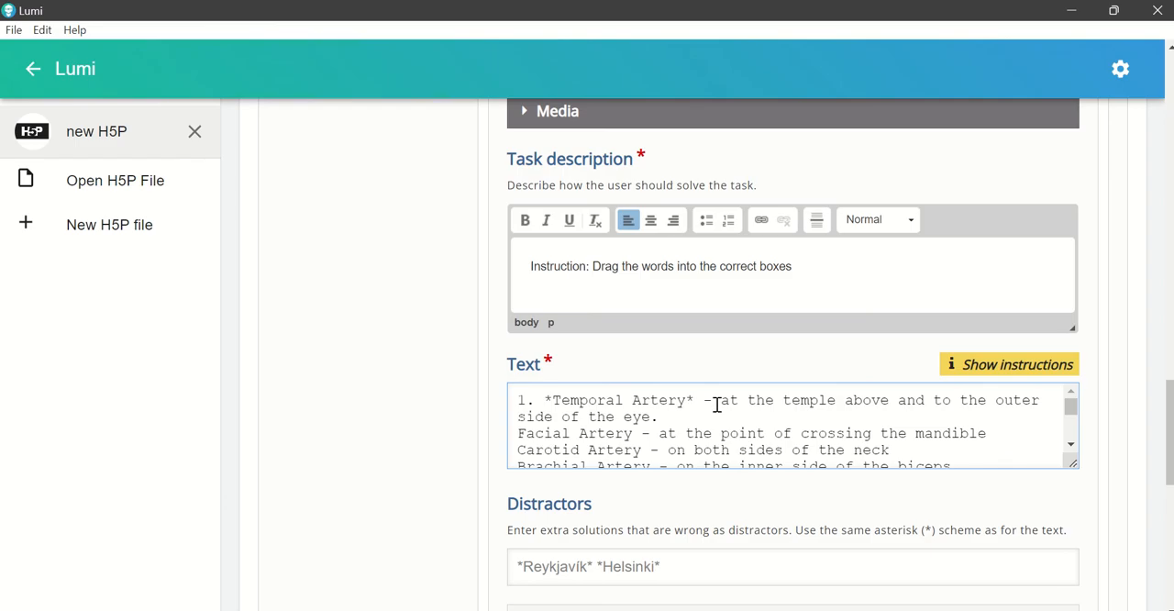
# Step: Reword the rest of the Temporal Artery line to "is at the temple above and outer eye."
pyautogui.click(719, 404)
pyautogui.press('BackSpace')
pyautogui.press('BackSpace')
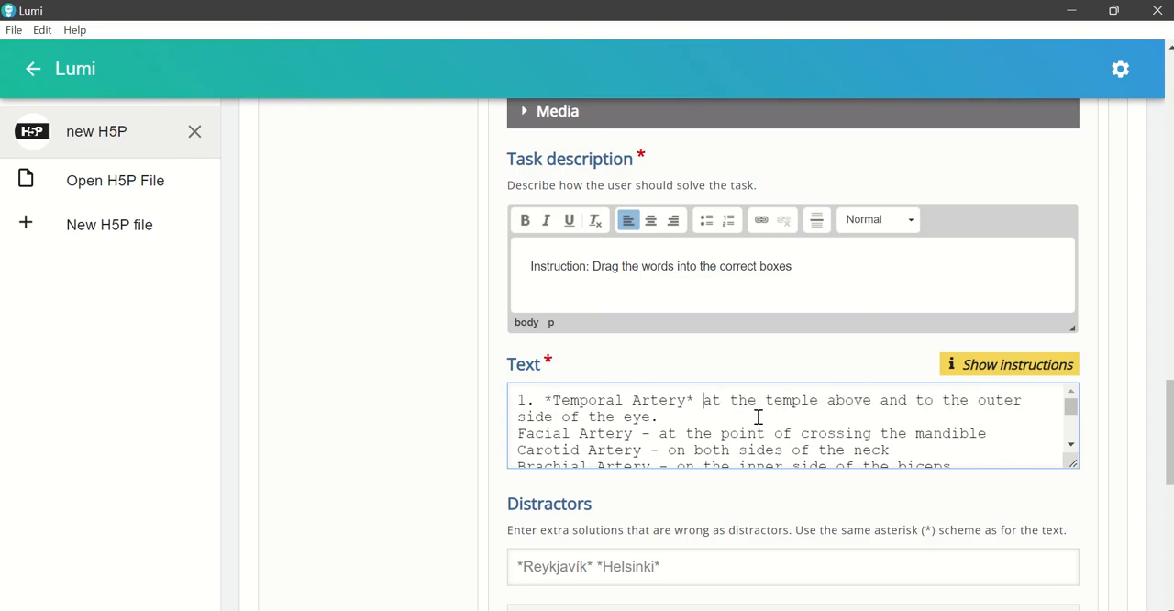
pyautogui.write('is')
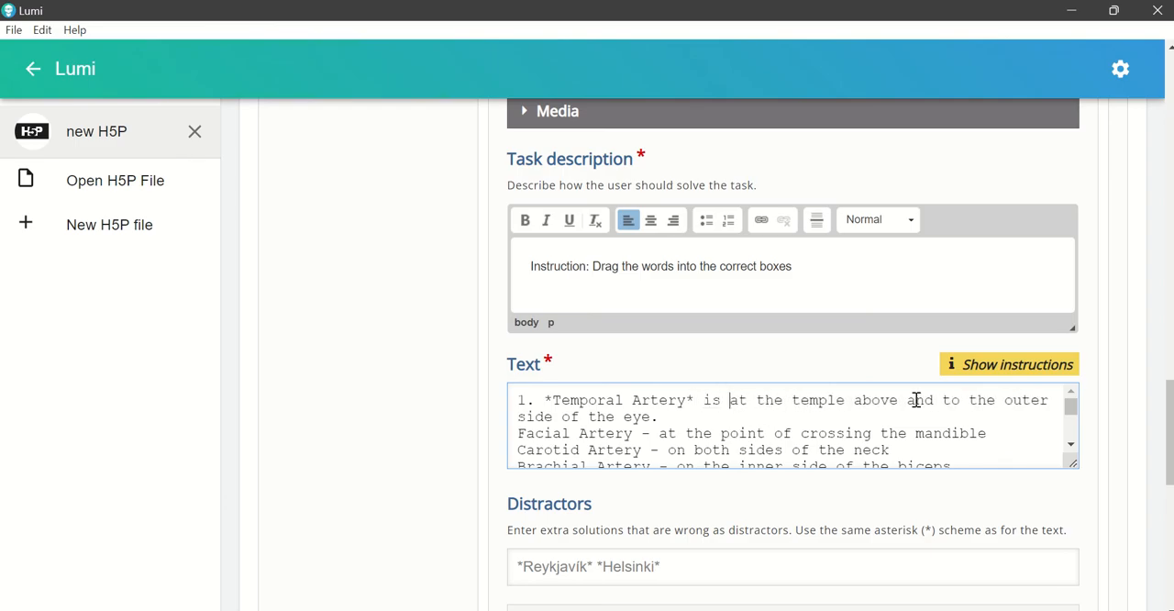
pyautogui.moveTo(945, 401); pyautogui.dragTo(617, 417)
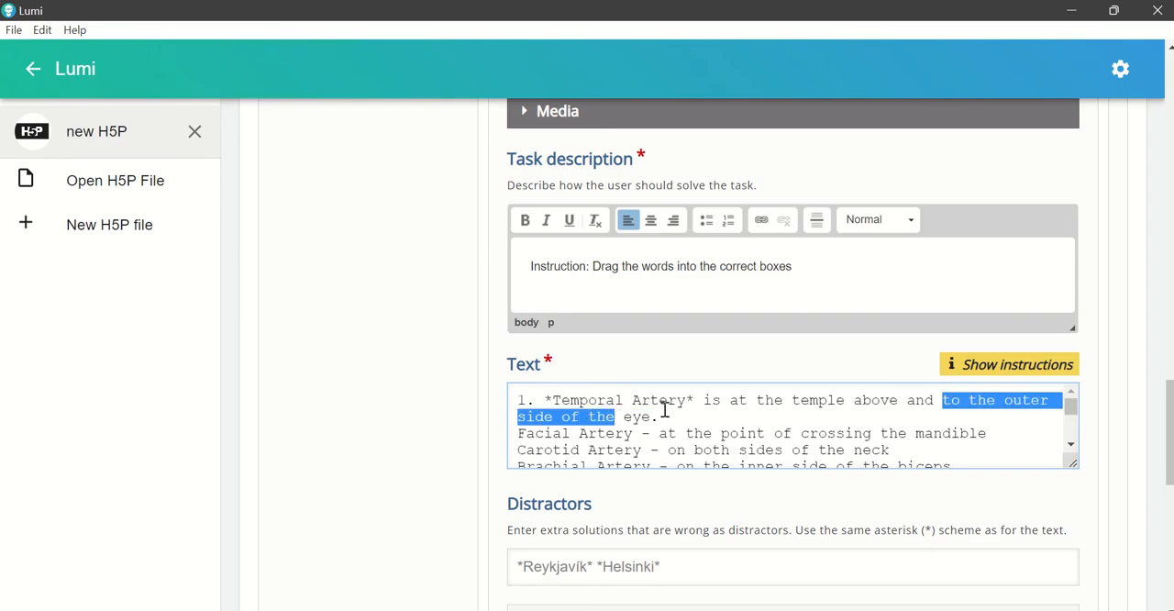
pyautogui.press('BackSpace')
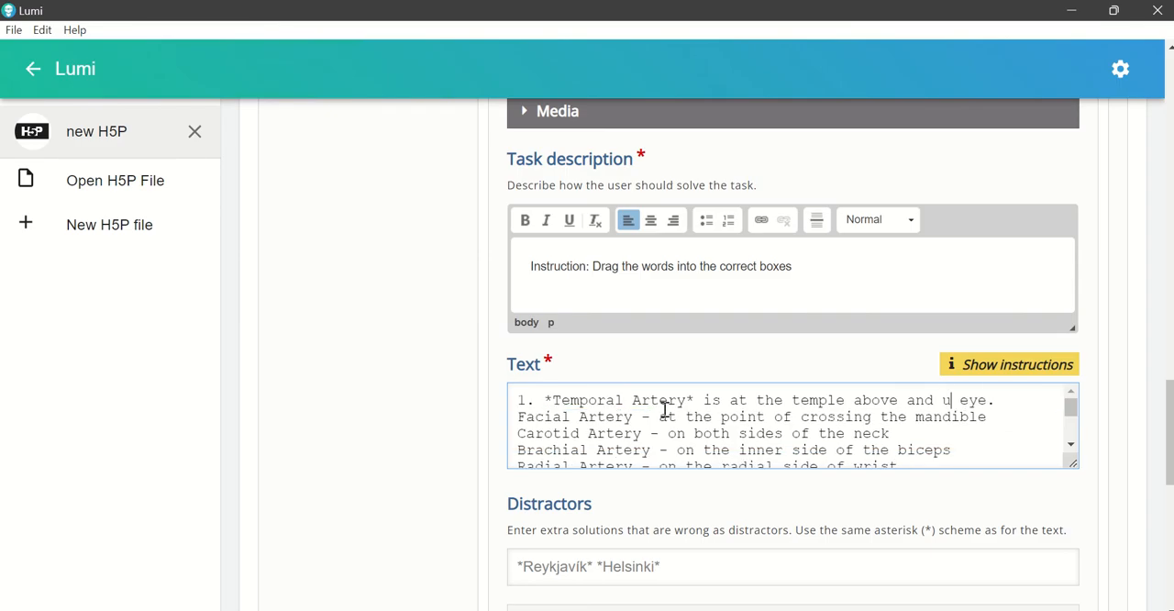
pyautogui.write('outer')
# Step: Number the Facial Artery line "2.", enclose the artery name in asterisks and replace its dash with "is"
pyautogui.click(514, 417)
pyautogui.write('2. ')
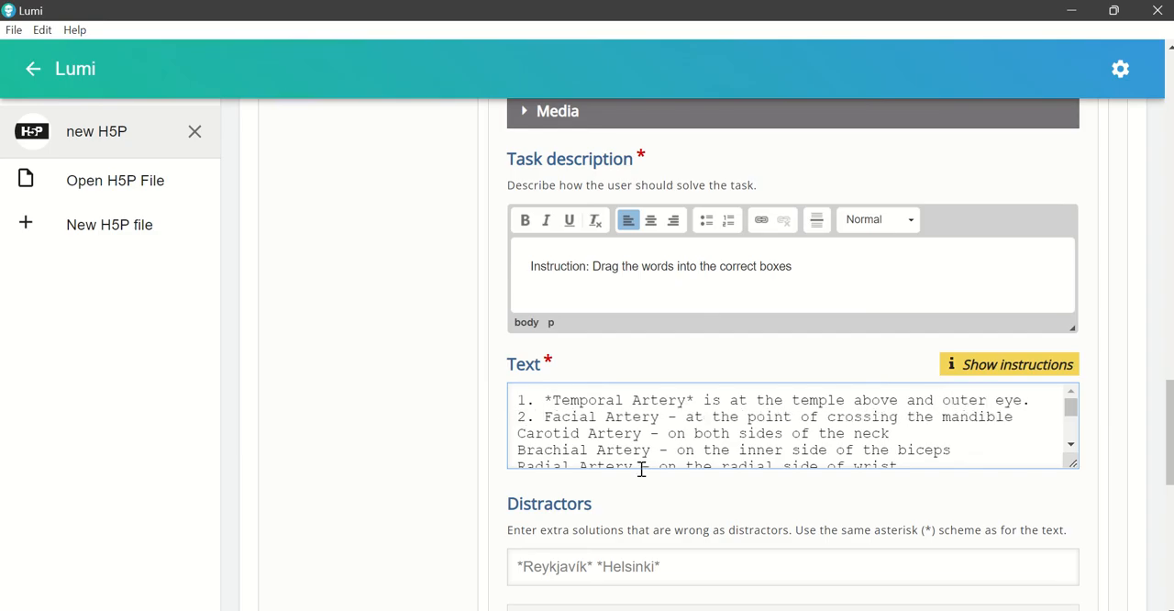
pyautogui.write('*')
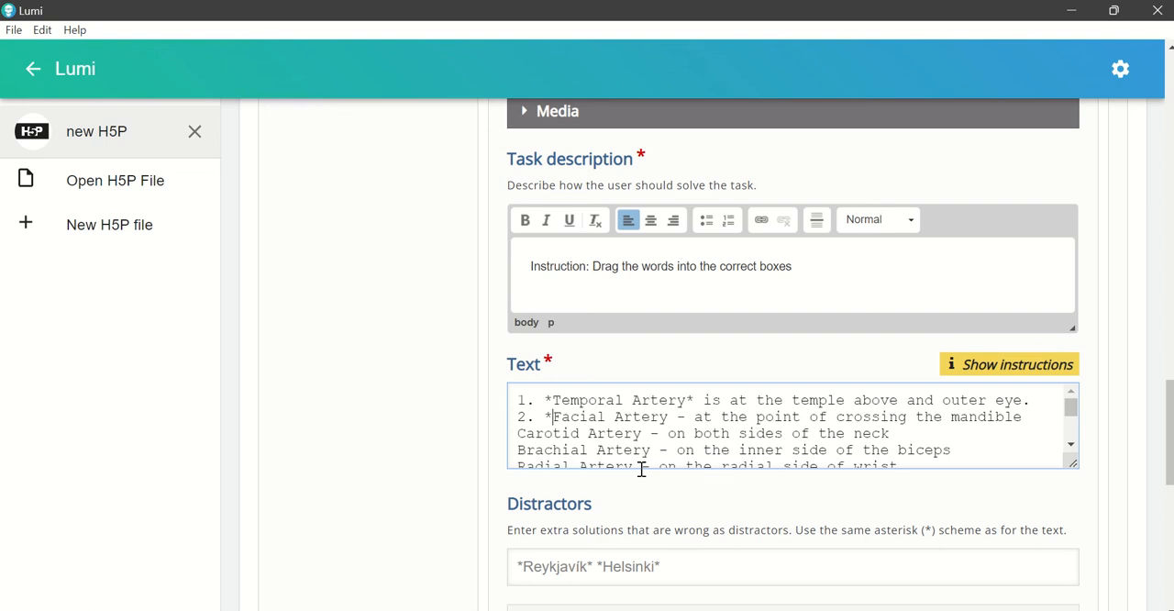
pyautogui.click(671, 417)
pyautogui.write('*')
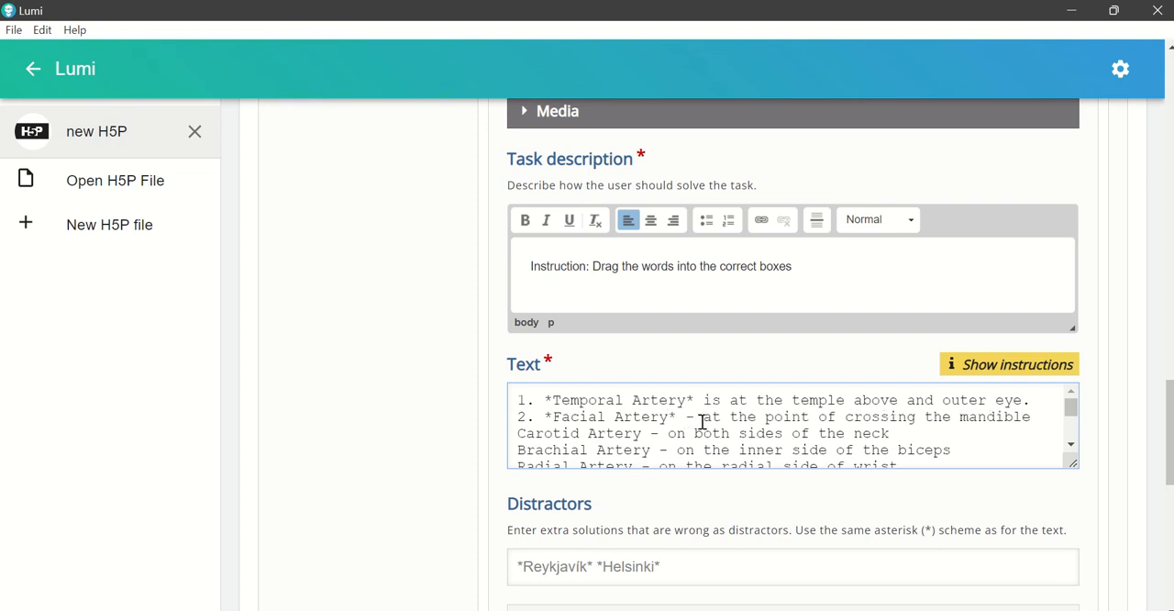
pyautogui.press('Delete')
pyautogui.press('Delete')
pyautogui.press('Delete')
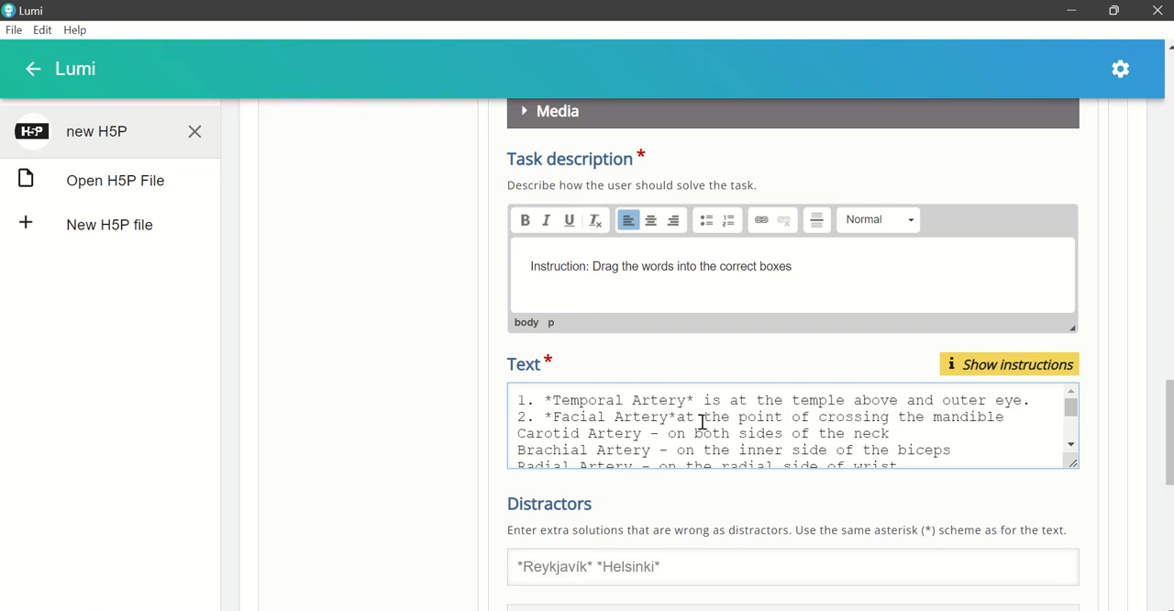
pyautogui.write('is ')
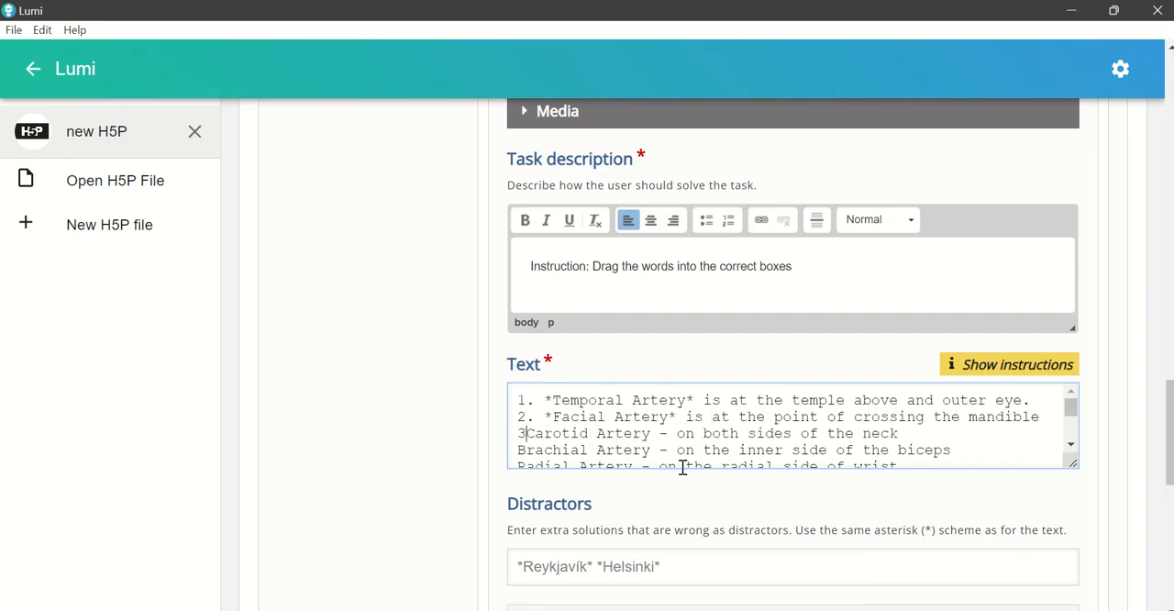
pyautogui.write('3. ')
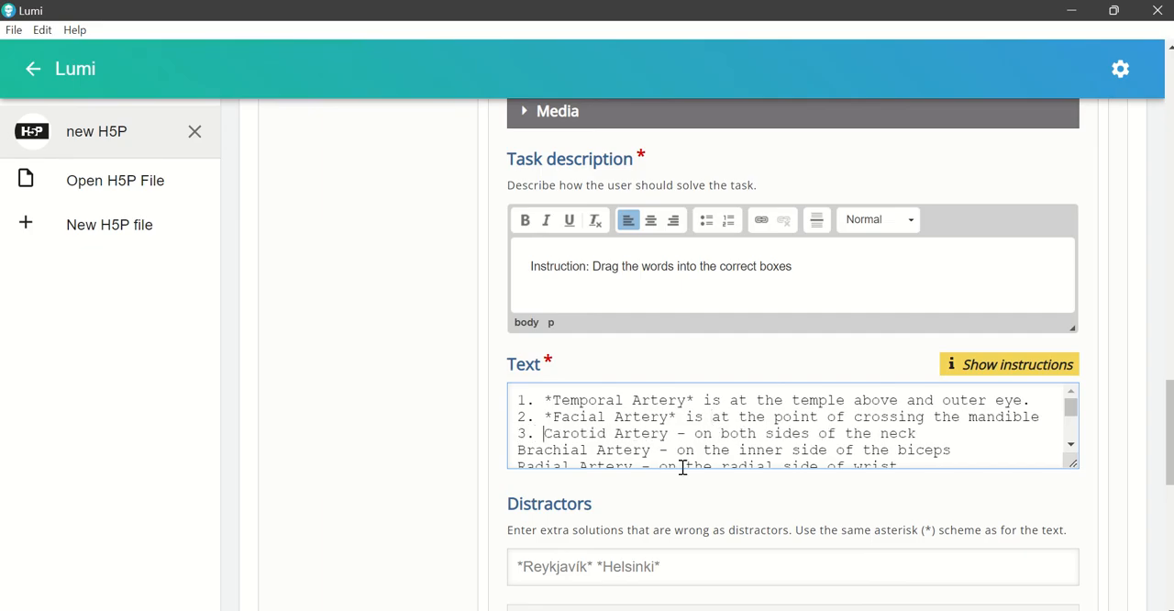
pyautogui.write('*')
# Step: Edit the third text line to read "3. *Carotid Artery* found on both sides of the neck."
pyautogui.click(677, 434)
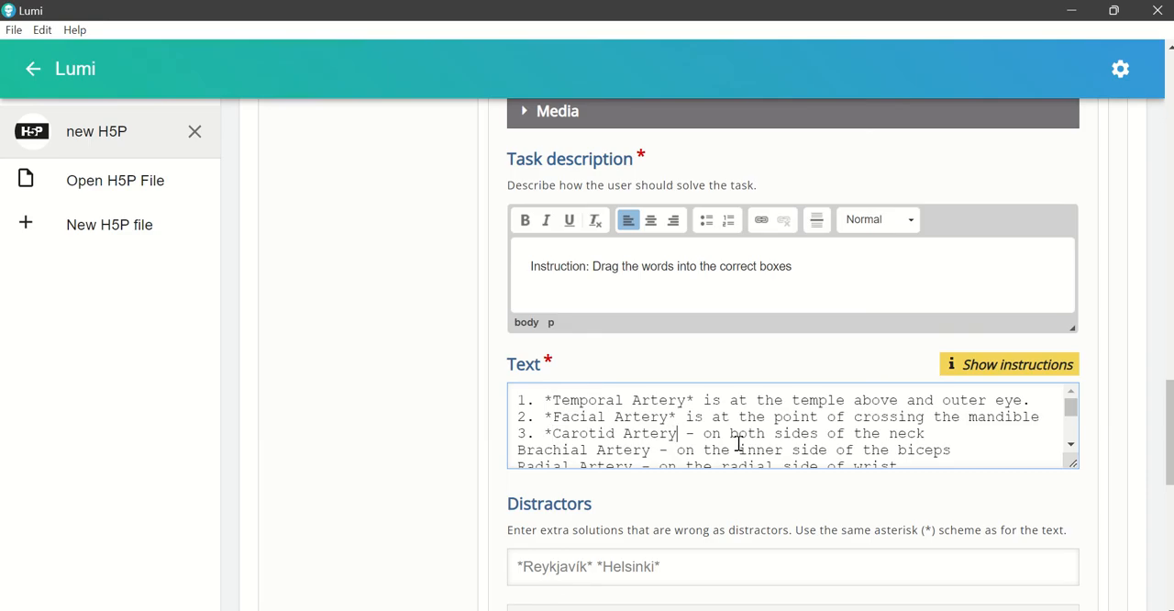
pyautogui.write('*')
pyautogui.click(701, 433)
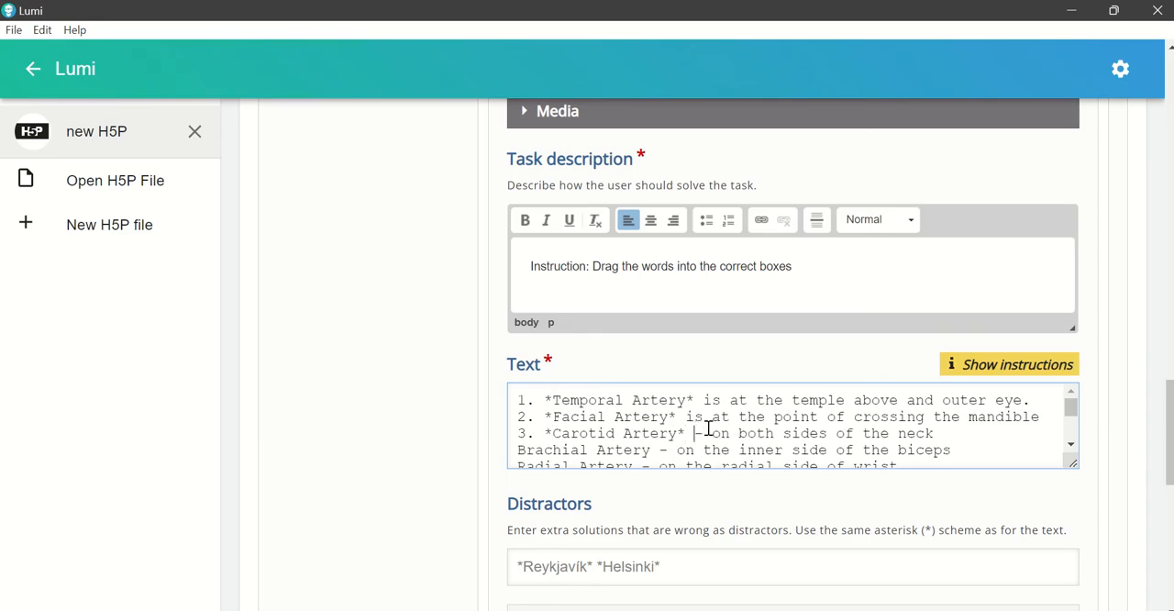
pyautogui.press('BackSpace')
pyautogui.write('found')
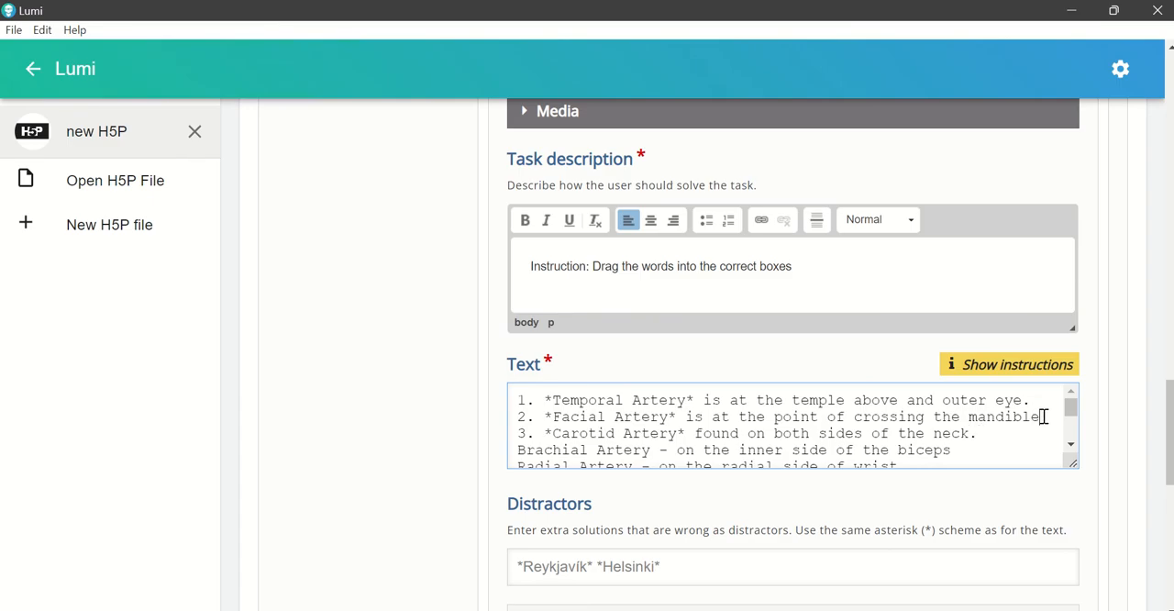
# Step: Edit the fourth text line to read "4. *Brachial Artery* is on the inner side of the biceps"
pyautogui.moveTo(520, 451); pyautogui.dragTo(529, 451)
pyautogui.click(518, 451)
pyautogui.write('4. ')
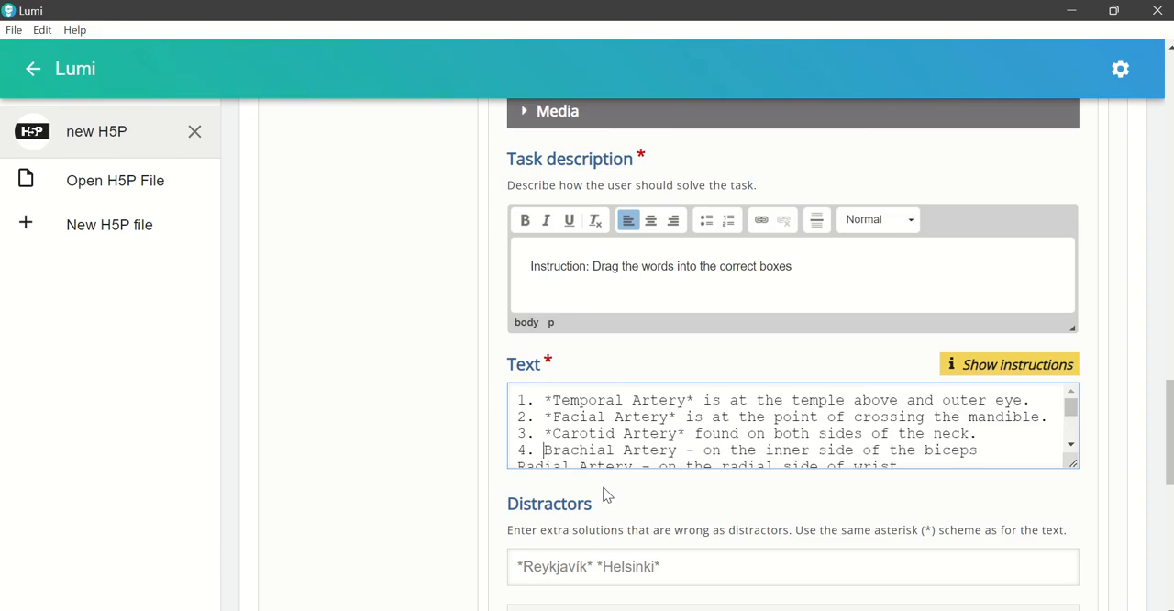
pyautogui.write('*')
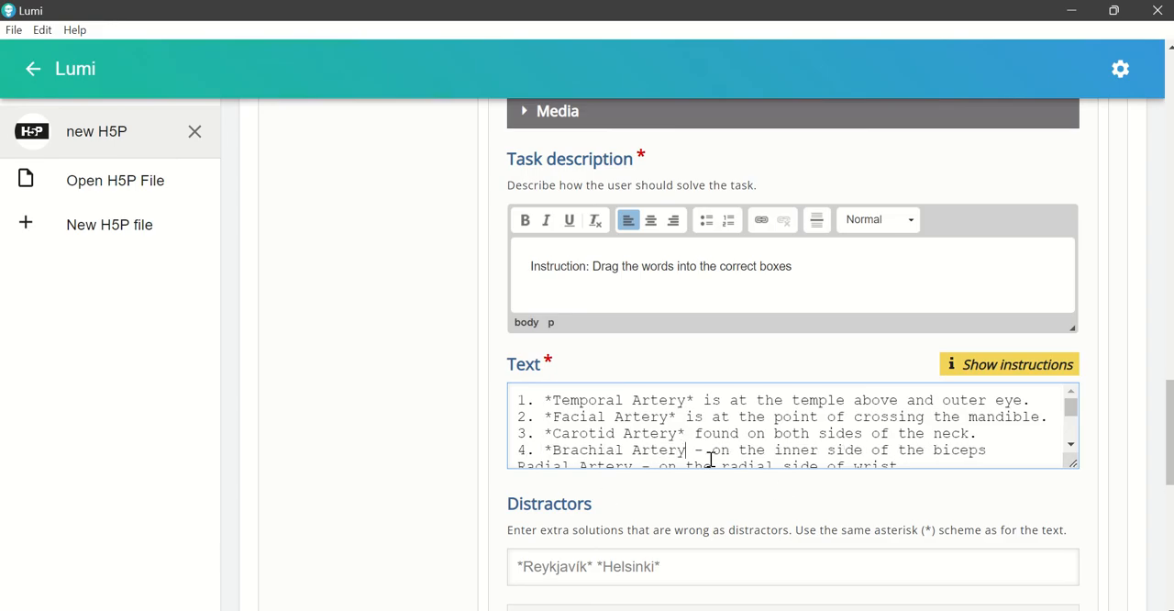
pyautogui.write('*')
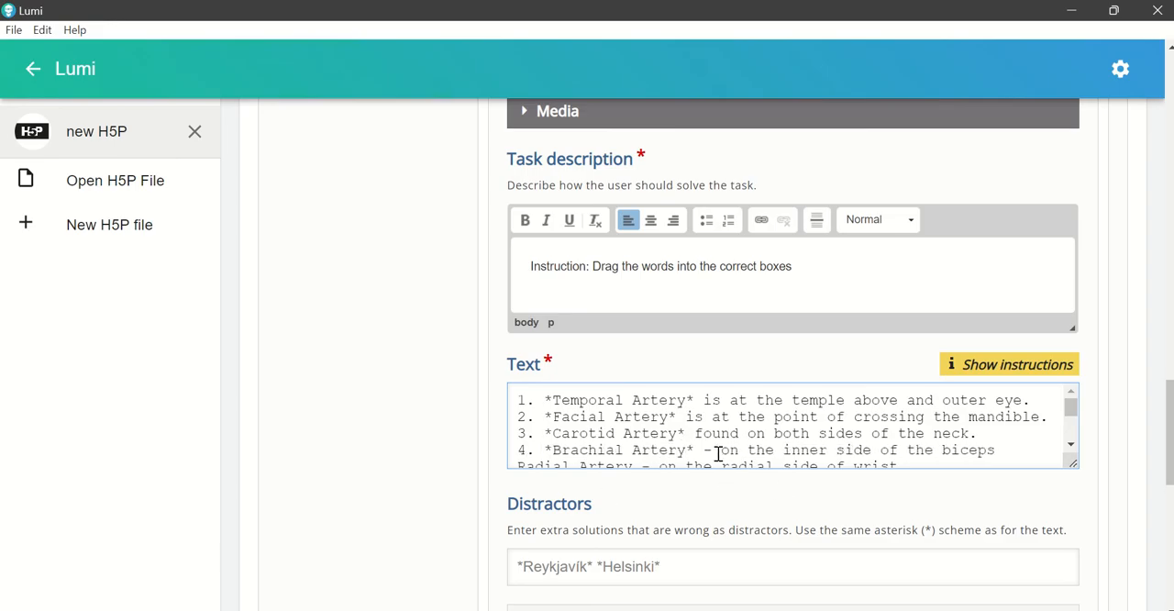
pyautogui.moveTo(715, 454); pyautogui.dragTo(725, 453)
pyautogui.press('BackSpace')
pyautogui.press('BackSpace')
pyautogui.write('is')
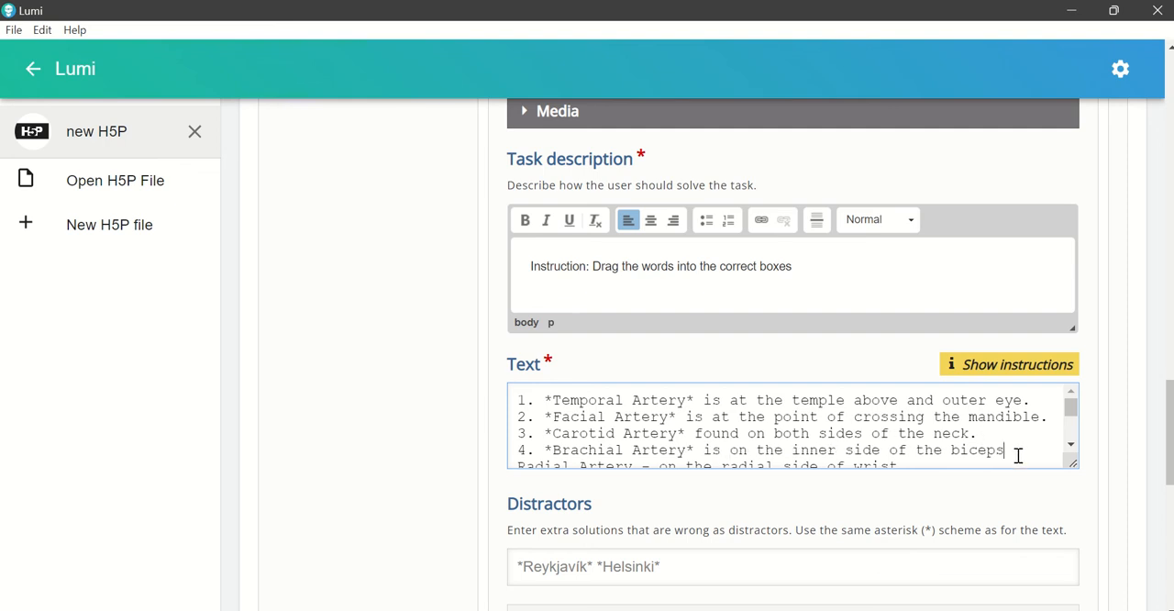
# Step: End the Brachial Artery line with a period and change the Radial Artery line's beginning to "5. *Radial Artery* is"
pyautogui.scroll(-2, 551, 449)
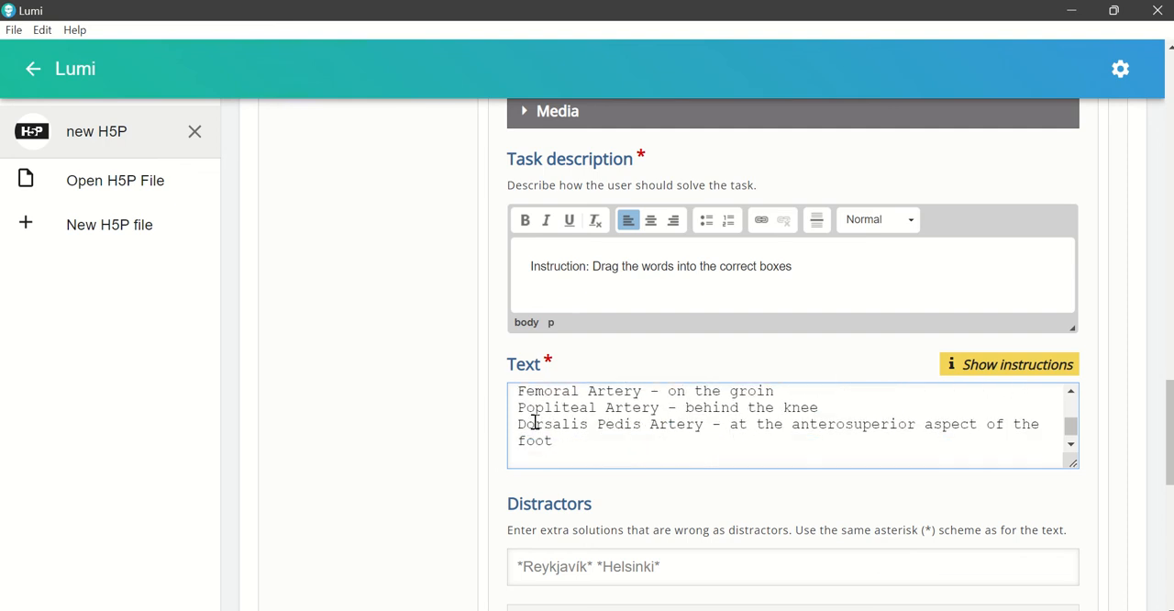
pyautogui.scroll(2, 535, 427)
pyautogui.click(518, 464)
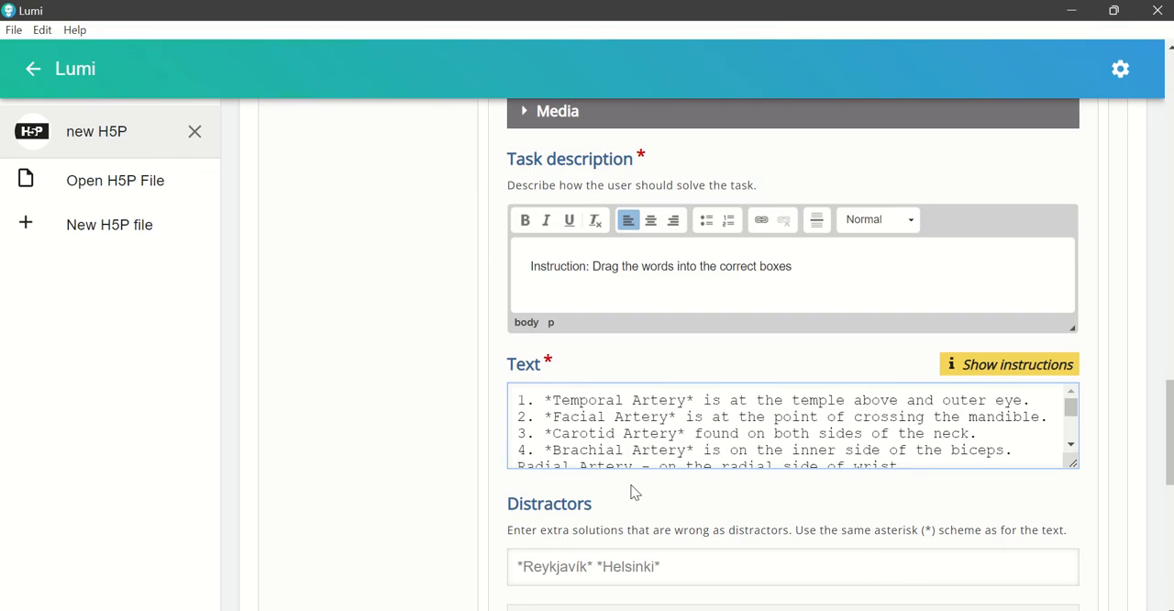
pyautogui.write('5. *')
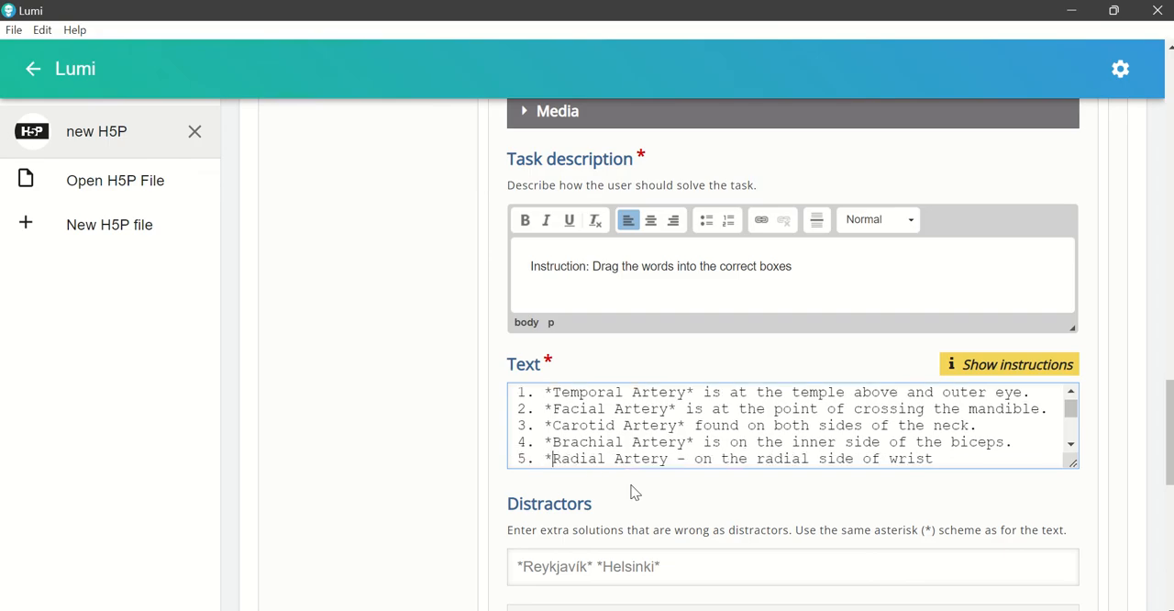
pyautogui.click(679, 459)
pyautogui.write('*')
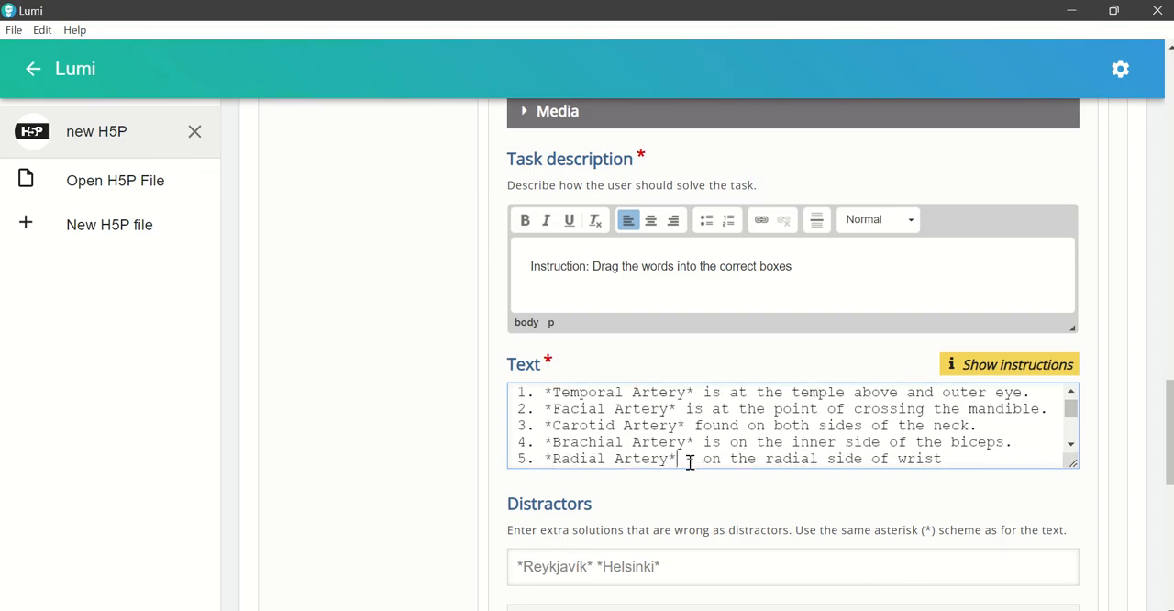
pyautogui.press('BackSpace')
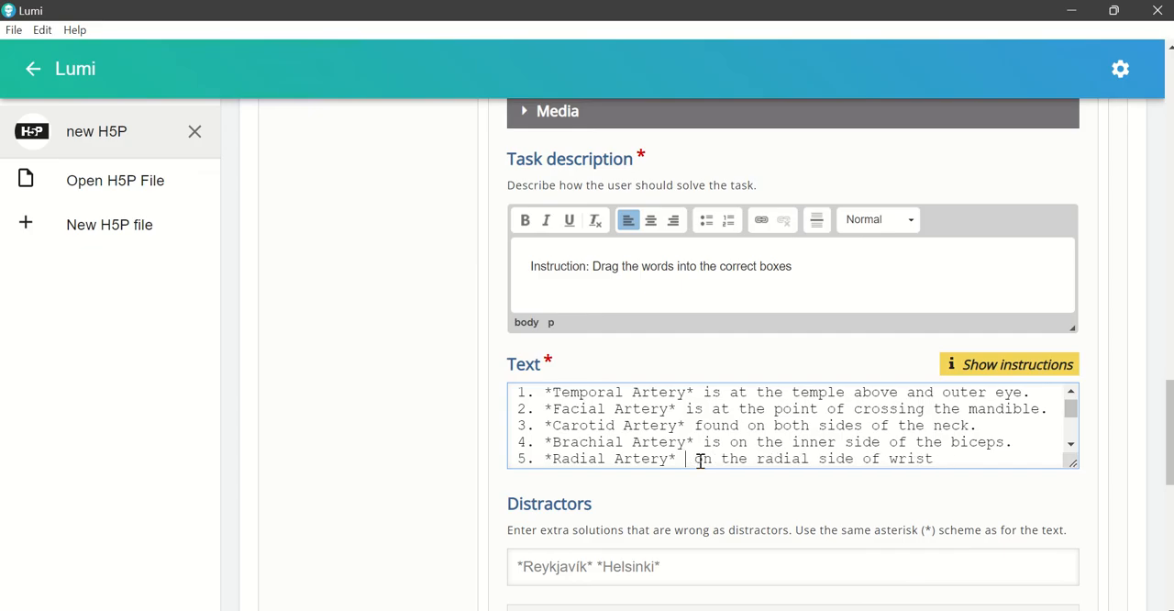
pyautogui.write('is')
# Step: Insert "the" before "wrist" in the Radial Artery line and end that line with a period
pyautogui.scroll(-2, 750, 447)
pyautogui.scroll(2, 750, 447)
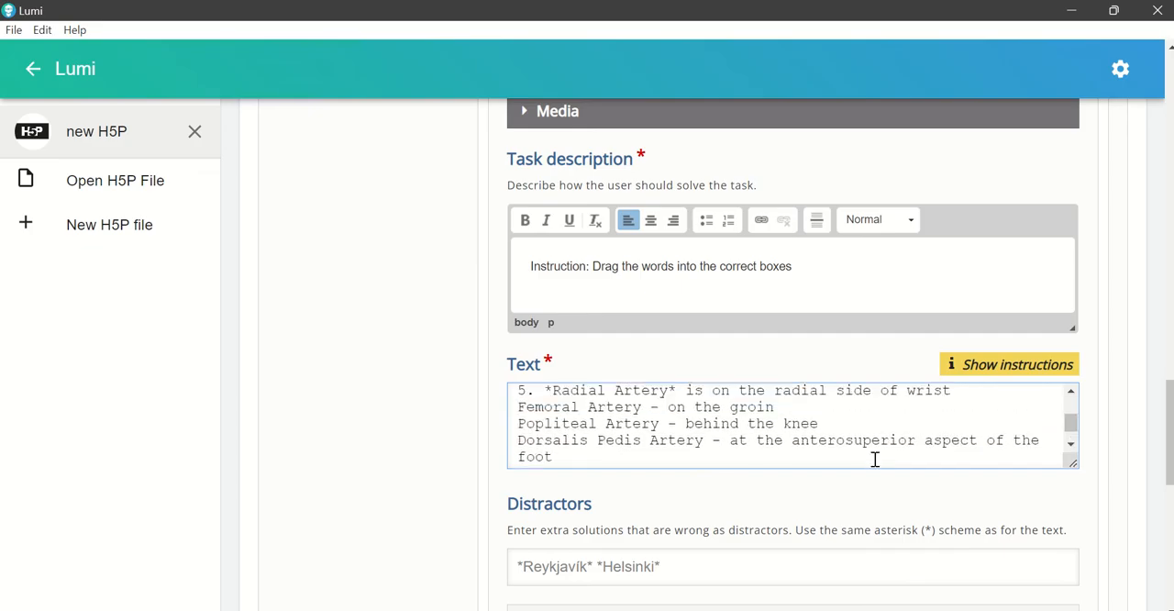
pyautogui.click(956, 457)
pyautogui.click(908, 461)
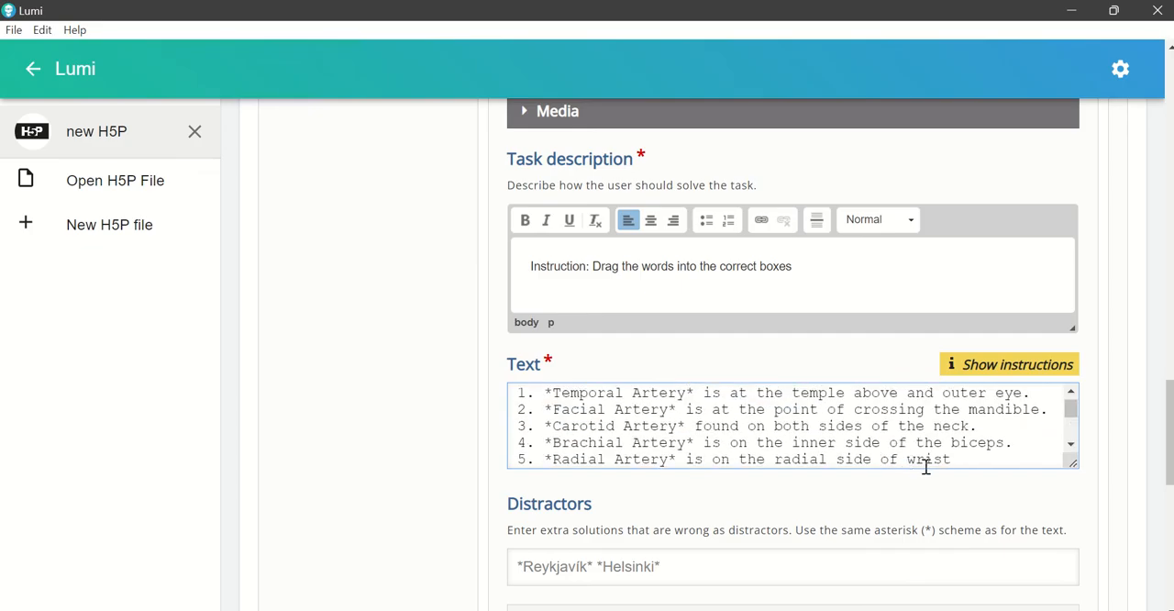
pyautogui.write('the')
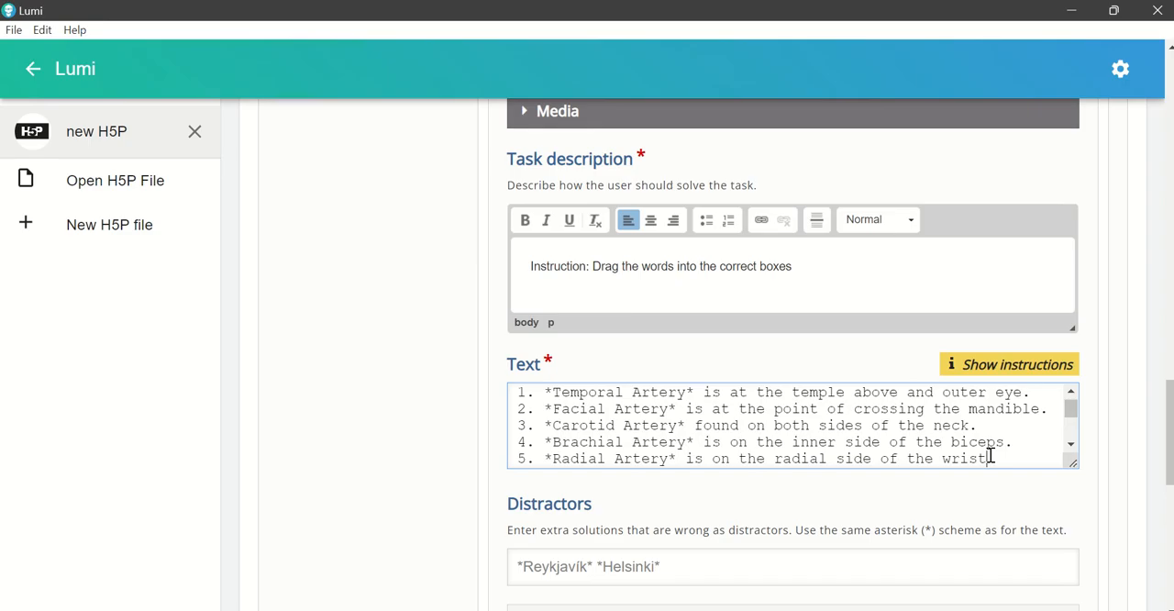
# Step: Edit the sixth text line to read "6. *Femoral Artery* is found on the groin."
pyautogui.click(1071, 447)
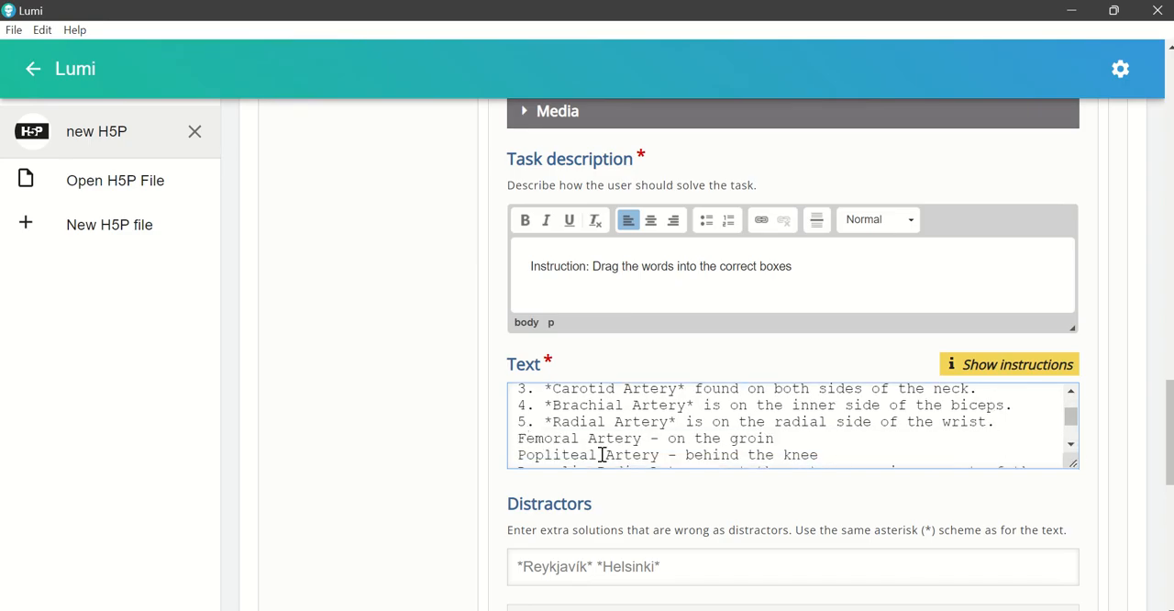
pyautogui.write('6. *')
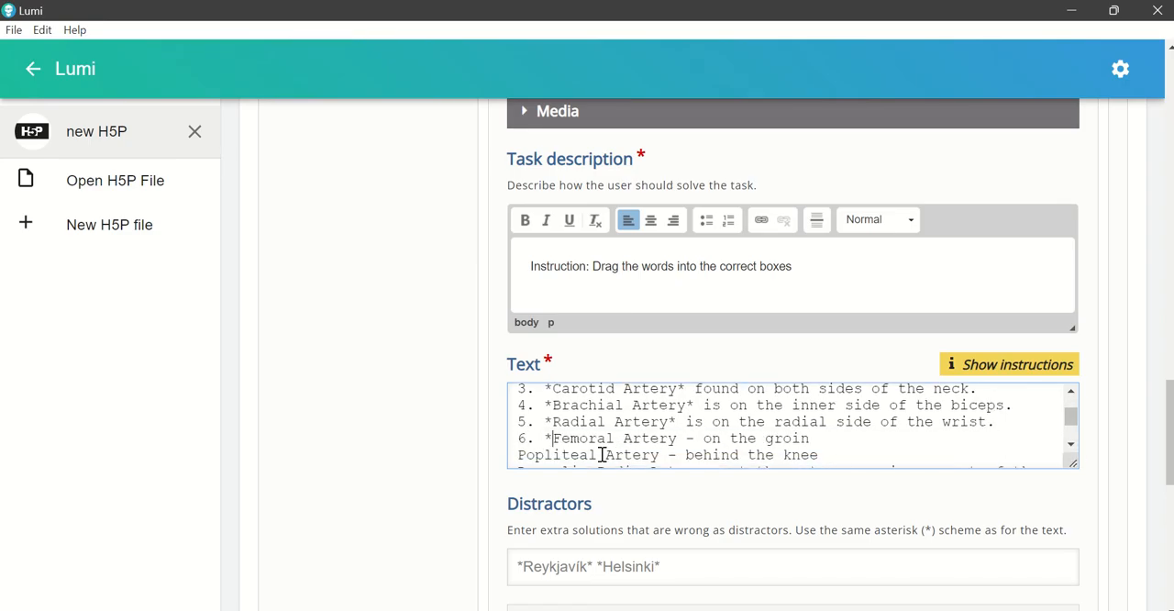
pyautogui.click(679, 438)
pyautogui.write('*')
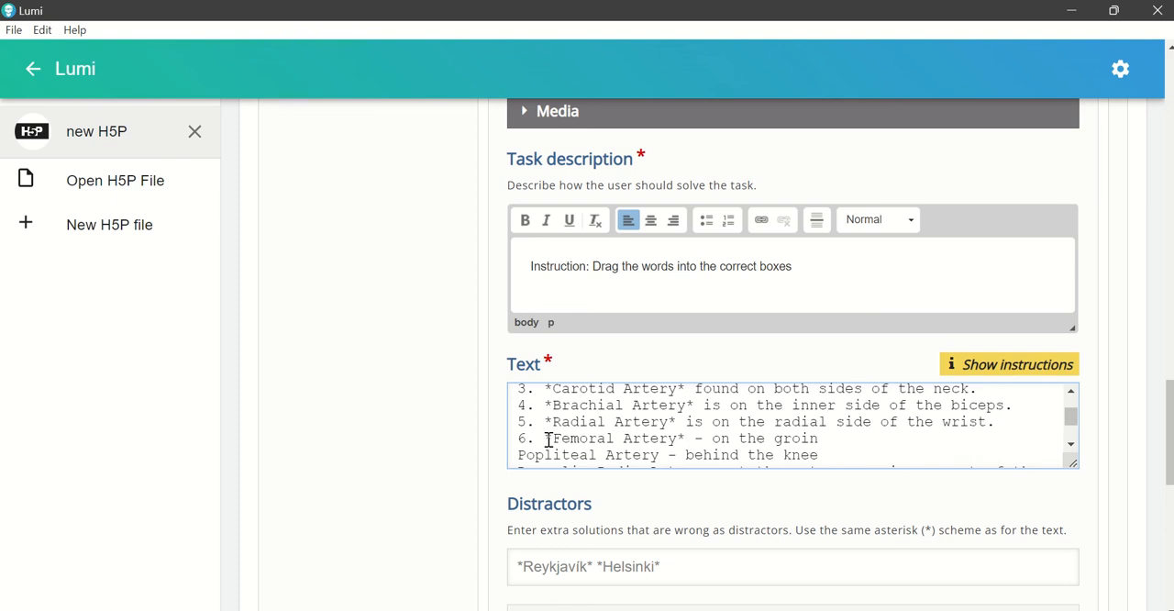
pyautogui.press('BackSpace')
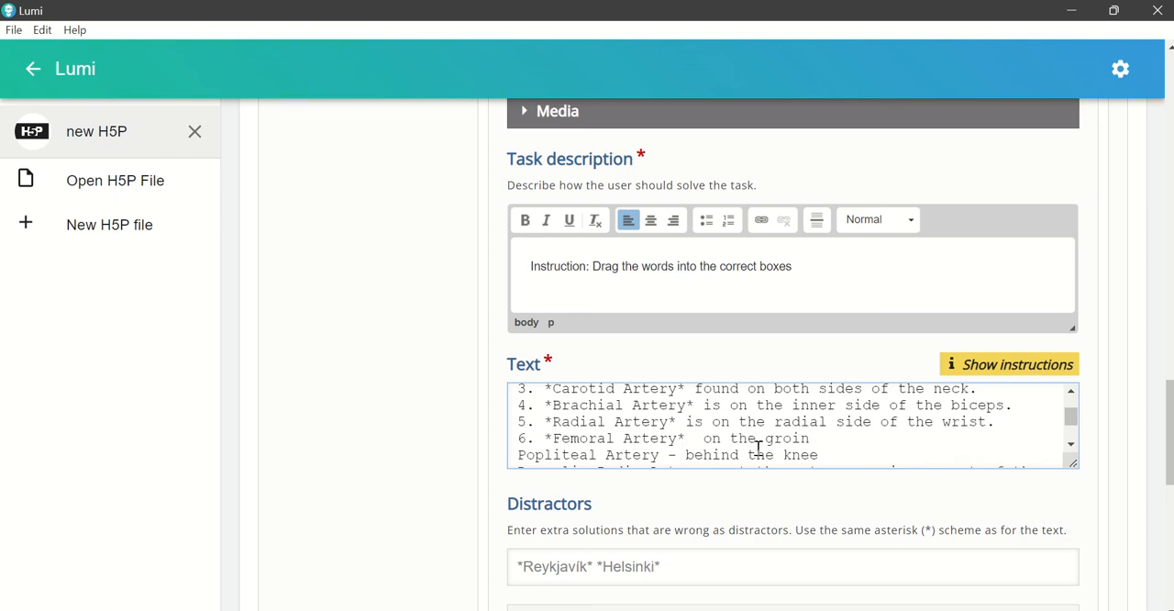
pyautogui.write('is')
pyautogui.press('BackSpace')
pyautogui.press('BackSpace')
pyautogui.write('is found')
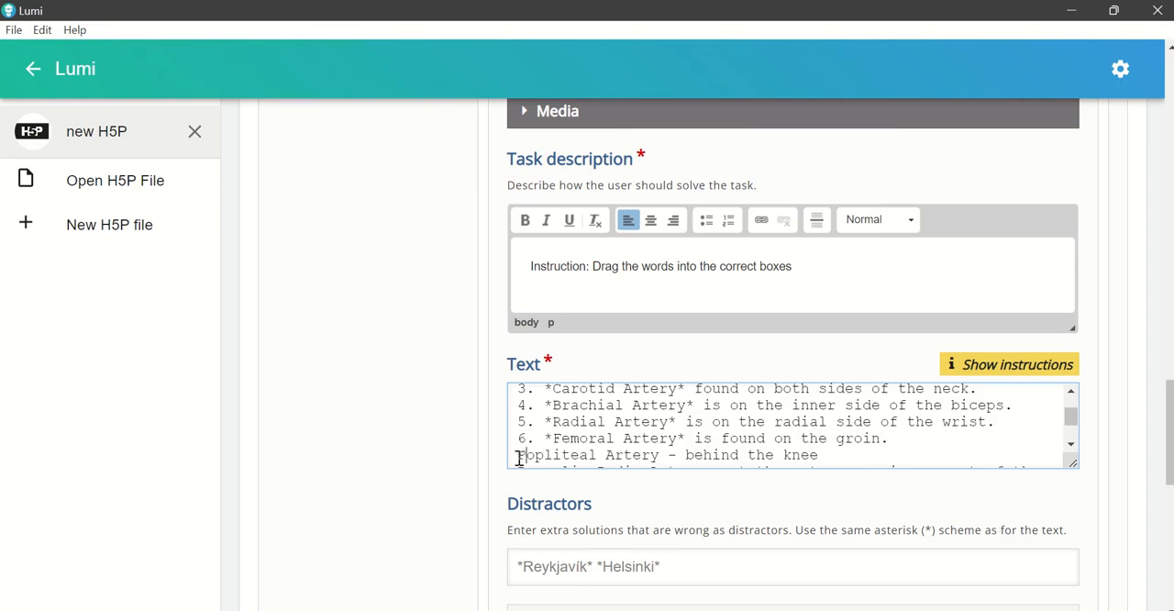
pyautogui.write('7. ')
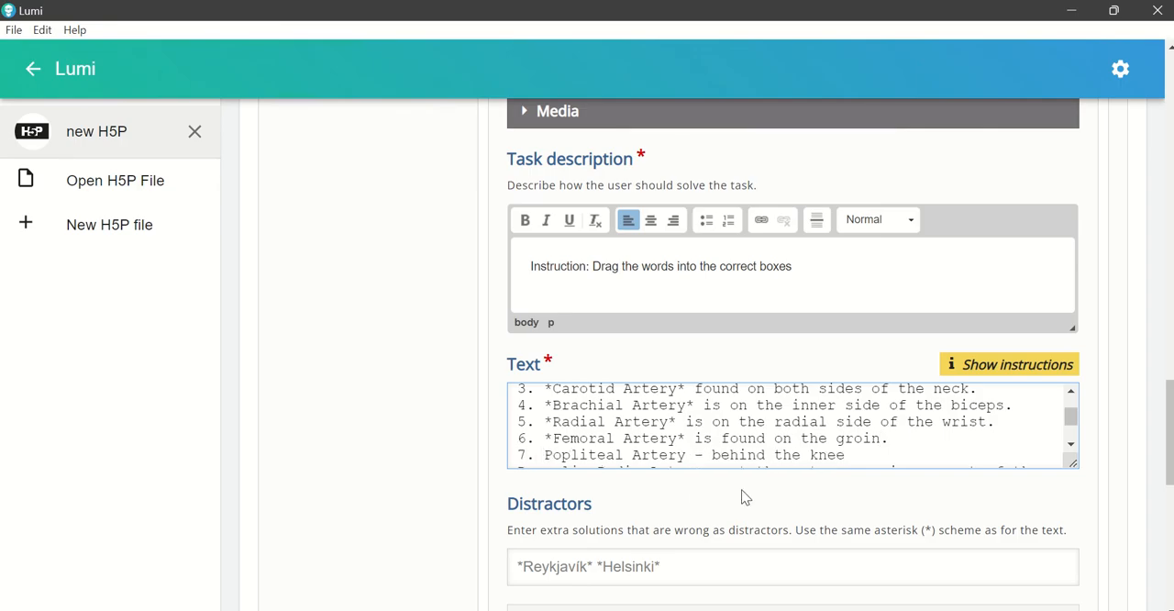
pyautogui.write('*')
# Step: Edit the seventh text line to read "7. *Popliteal Artery* is found behind the knee."
pyautogui.click(698, 454)
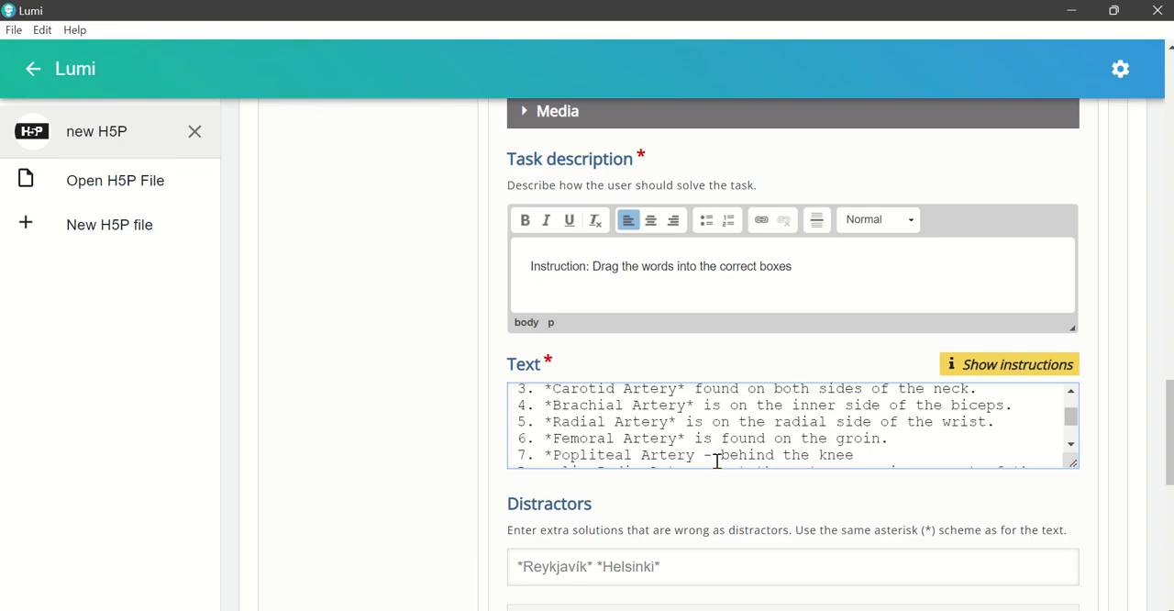
pyautogui.write('*')
pyautogui.click(729, 455)
pyautogui.press('BackSpace')
pyautogui.press('BackSpace')
pyautogui.write('is found')
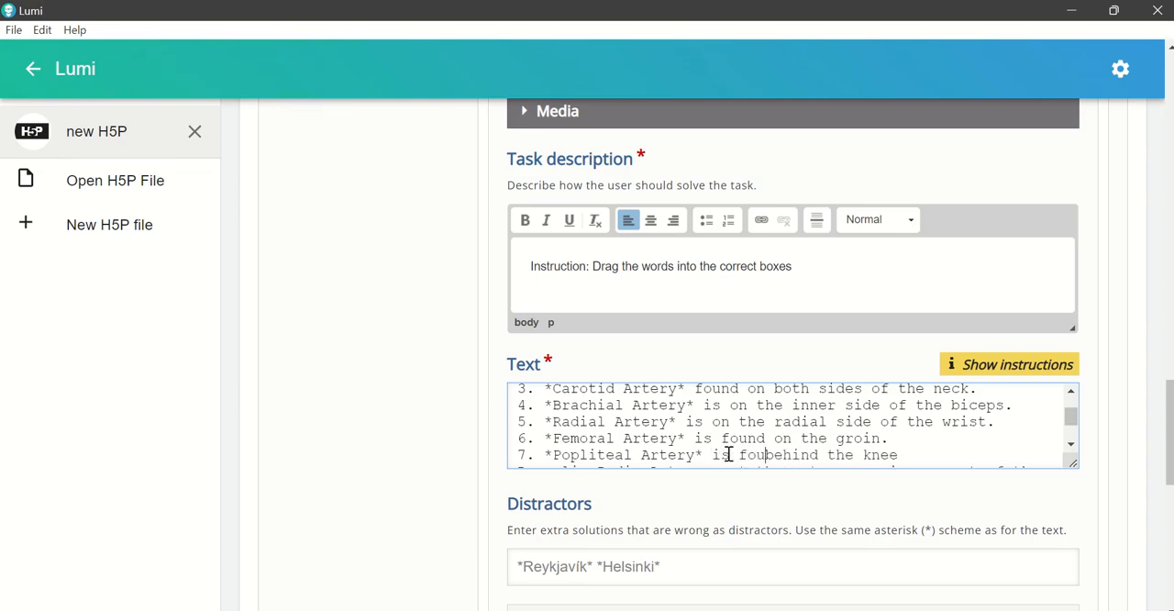
pyautogui.click(939, 450)
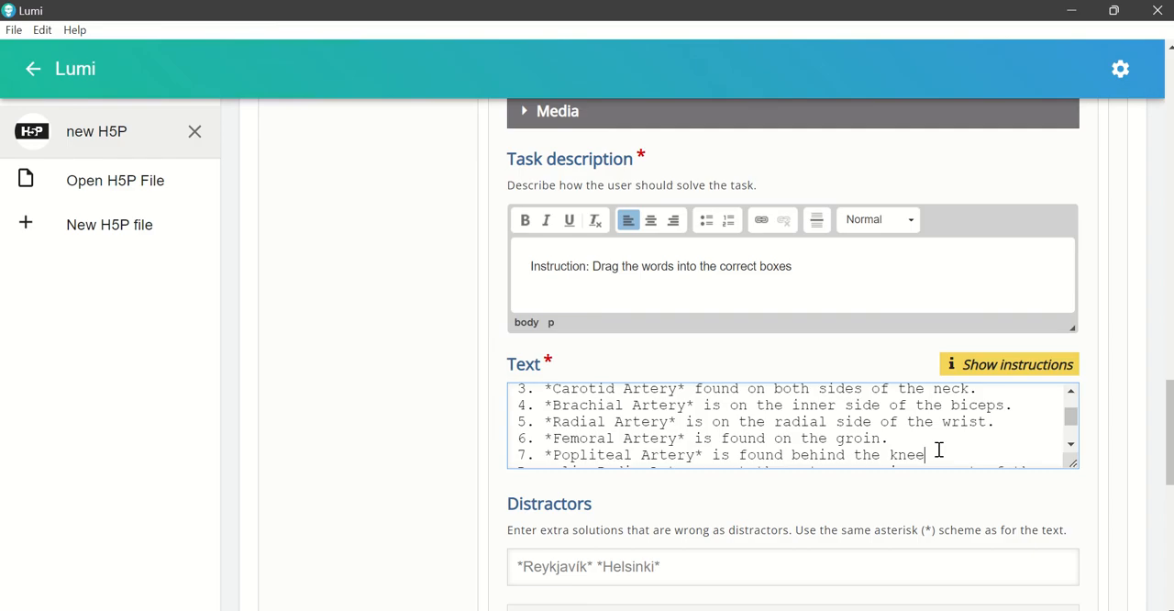
# Step: Edit the last text line to read "8. *Dorsalis Pedis Artery* is at the anterosuperior aspect of the foot."
pyautogui.scroll(-1, 574, 432)
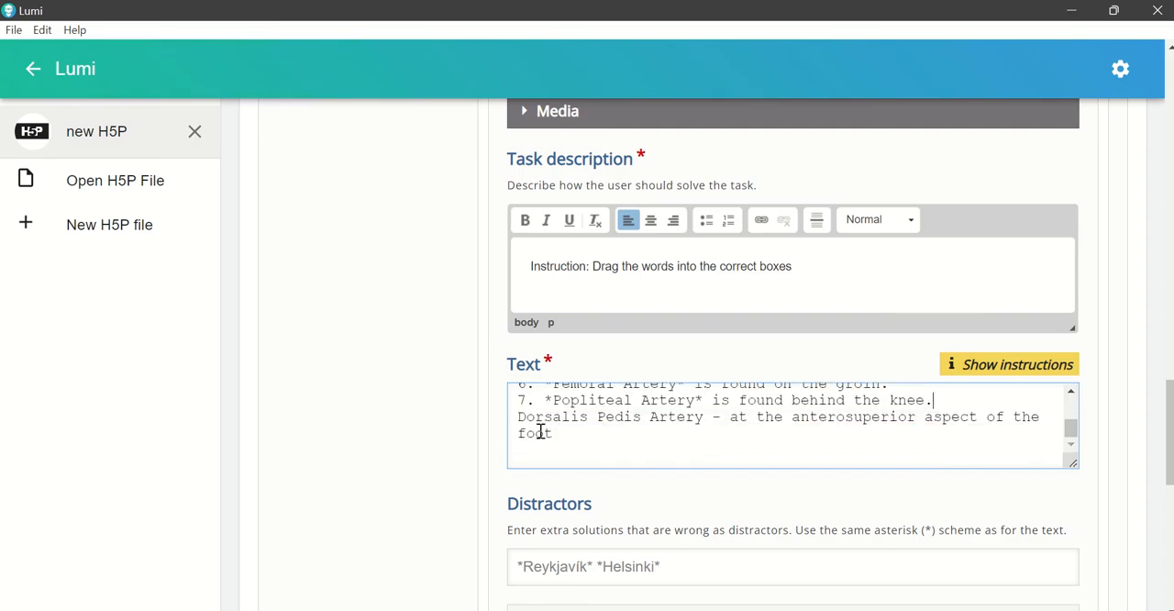
pyautogui.click(519, 418)
pyautogui.write('8. *')
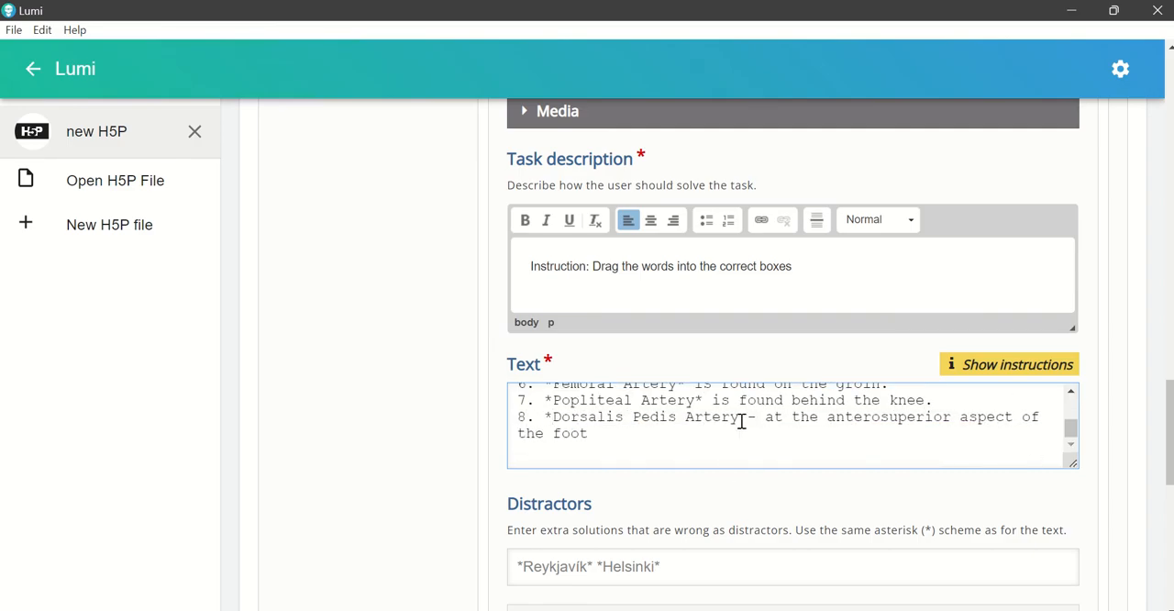
pyautogui.write('*')
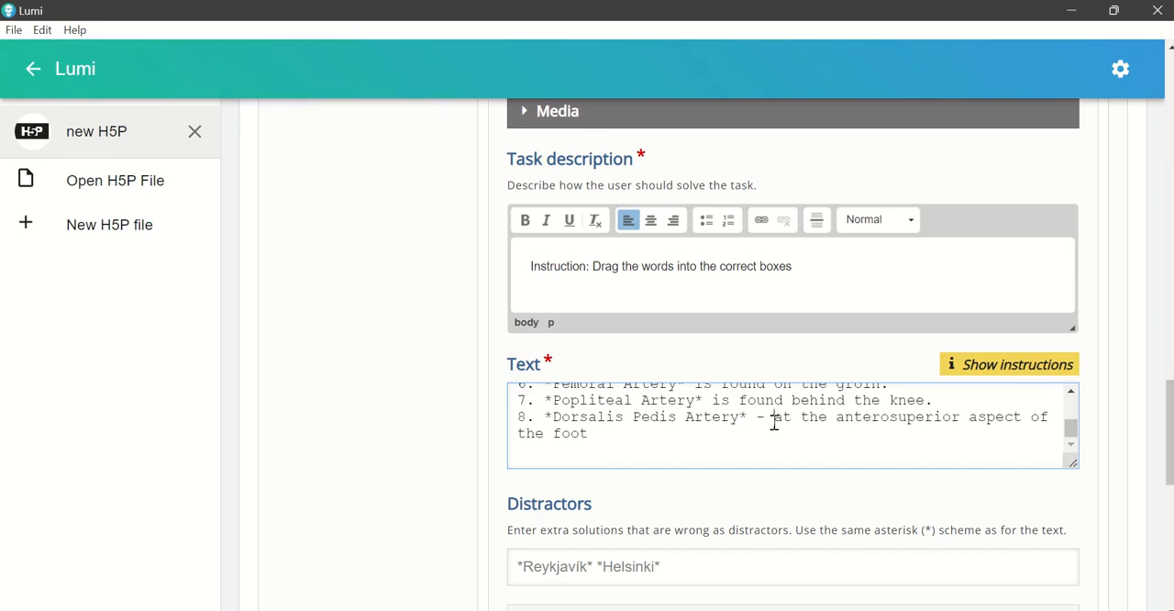
pyautogui.press('BackSpace')
pyautogui.press('BackSpace')
pyautogui.write('is')
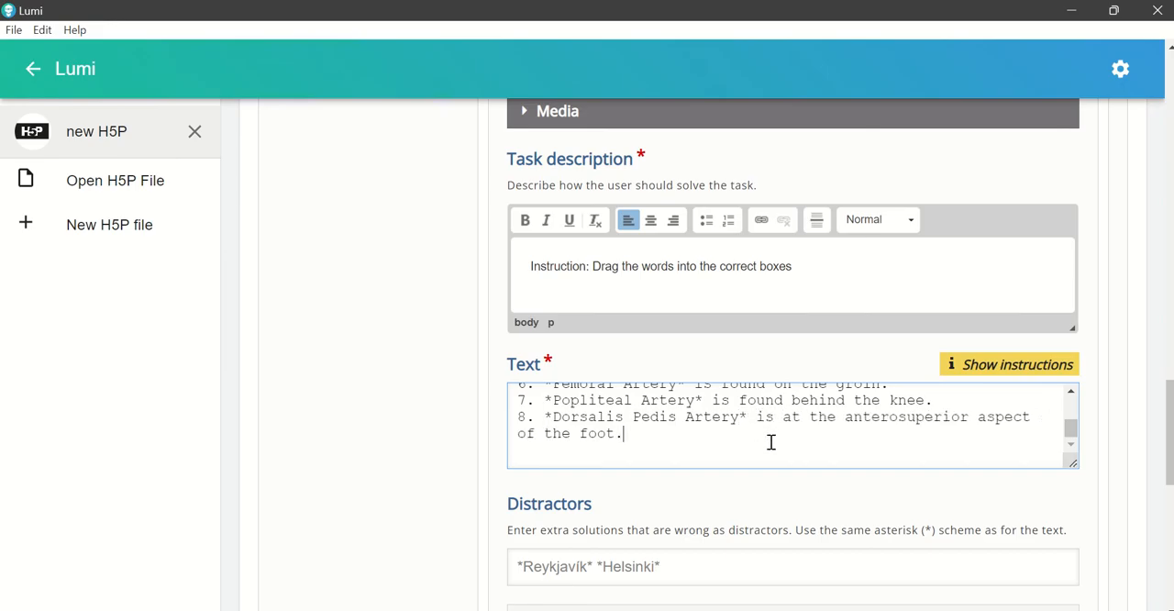
# Step: Place the text cursor in the empty Distractors field below the artery statements
pyautogui.scroll(-1, 795, 464)
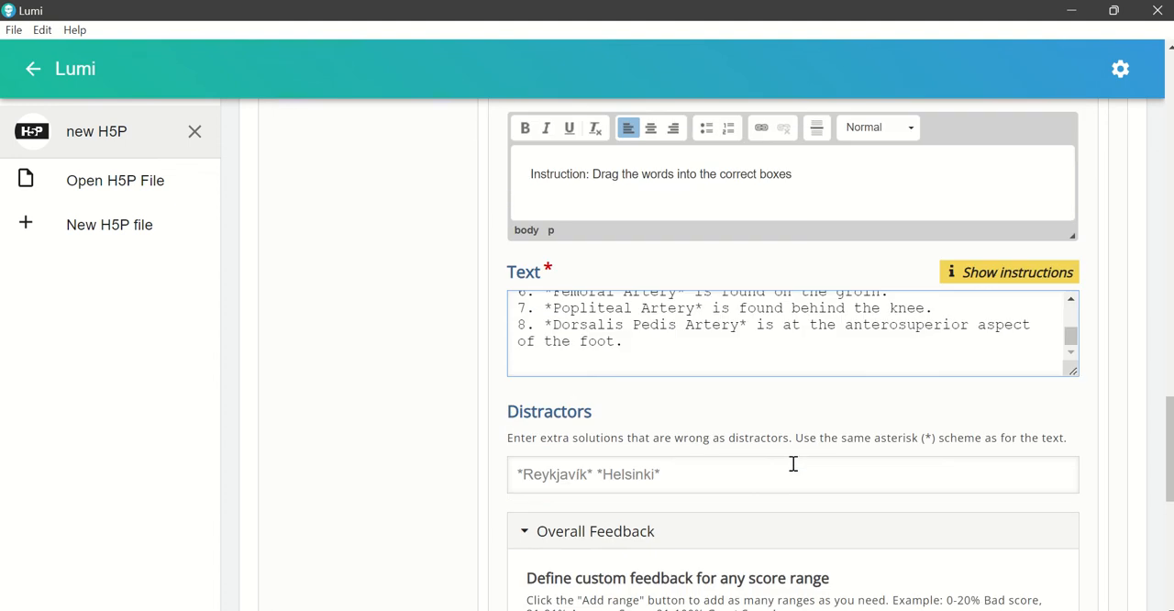
pyautogui.click(739, 476)
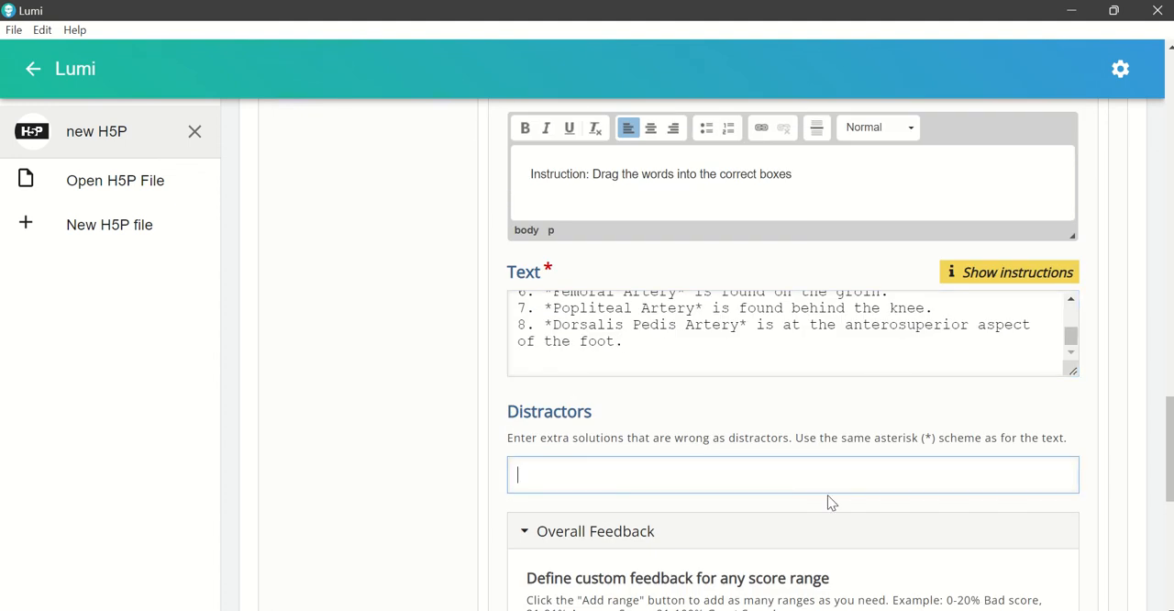
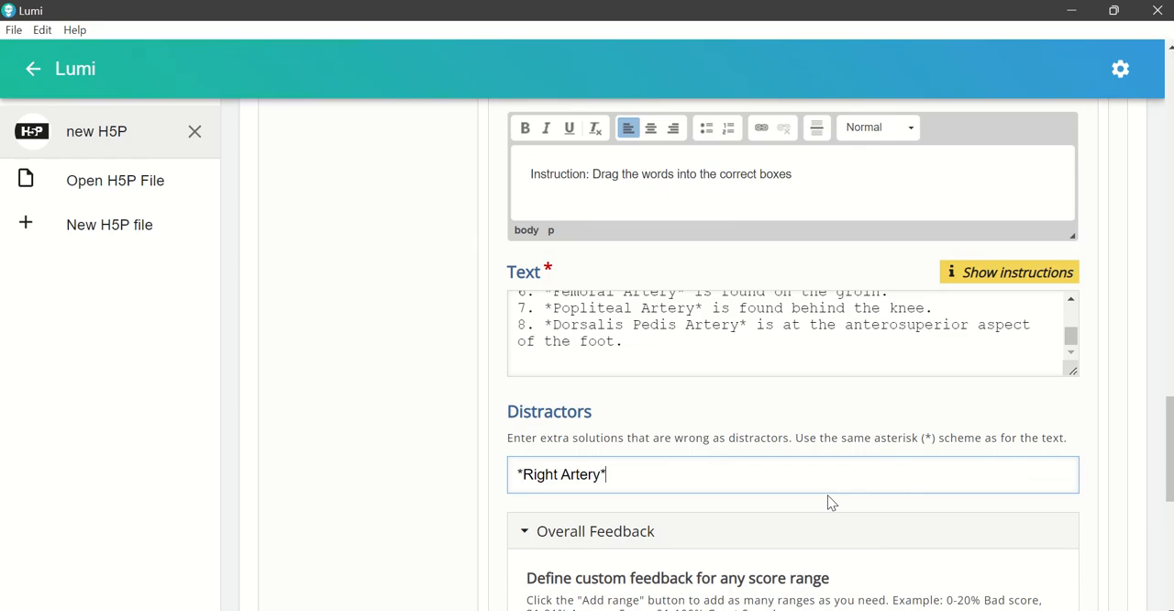
# Step: Disable the Retry option and the Show Solution button in the Drag the Words activity's behavioural settings
pyautogui.scroll(-2, 830, 495)
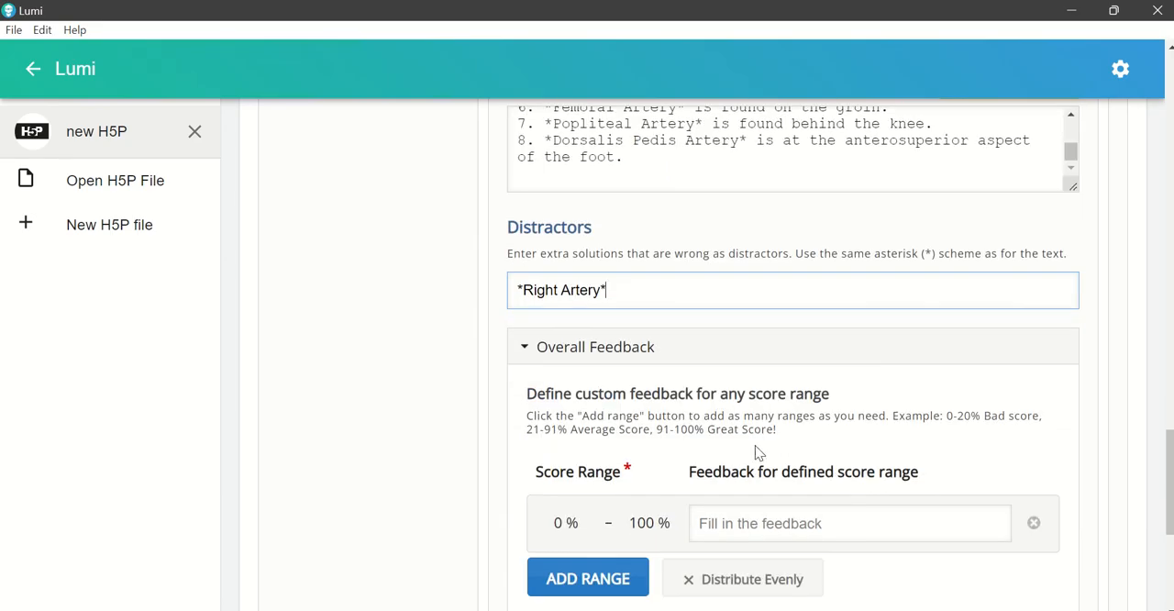
pyautogui.scroll(-2, 757, 448)
pyautogui.click(614, 486)
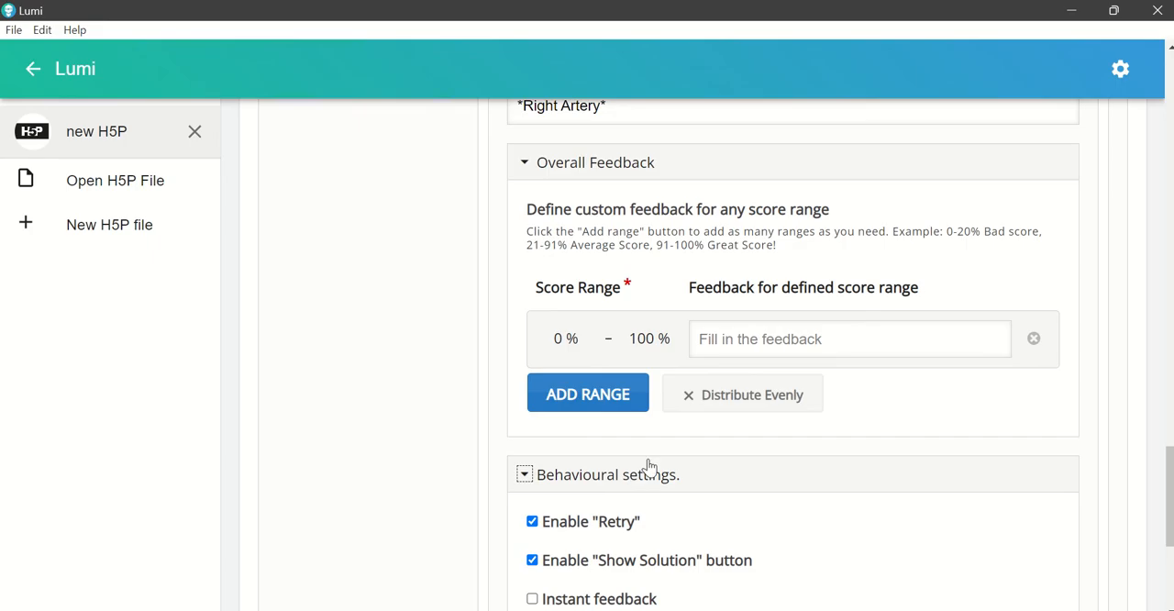
pyautogui.scroll(-1, 725, 436)
pyautogui.scroll(-1, 739, 446)
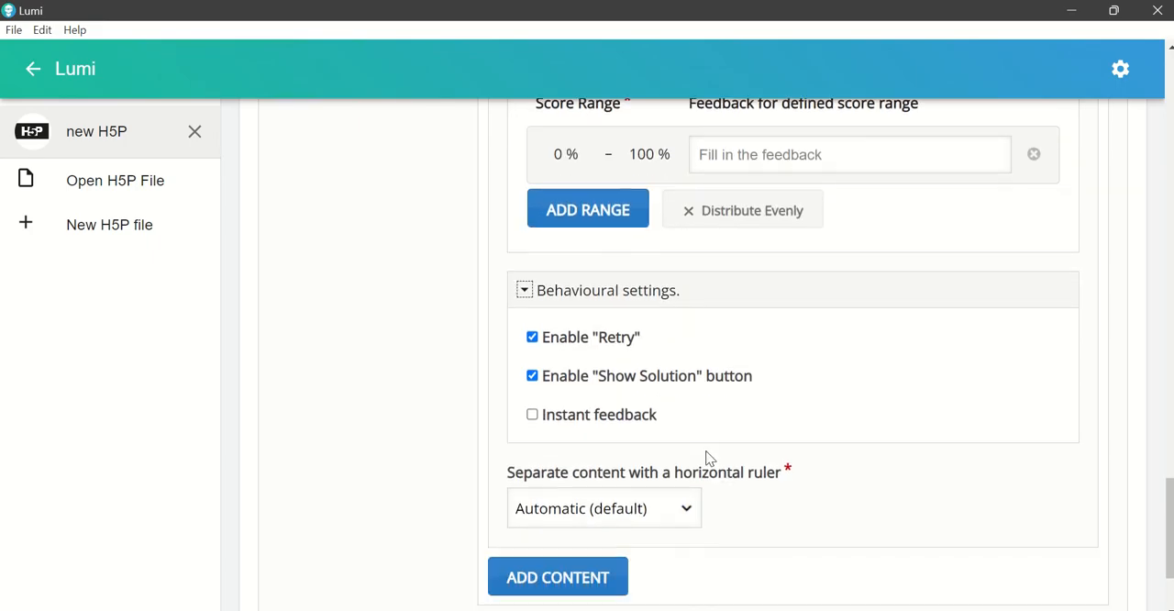
pyautogui.click(533, 377)
pyautogui.click(532, 338)
# Step: Return to the start of the book editor and switch the Interactive Book to its preview
pyautogui.scroll(1, 769, 413)
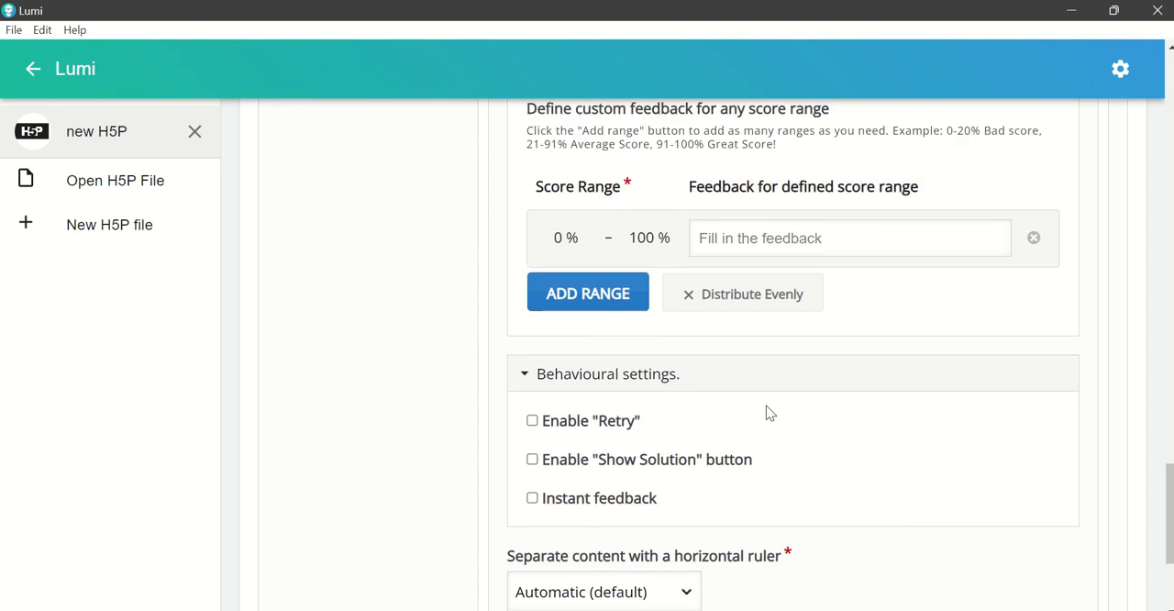
pyautogui.scroll(10, 769, 413)
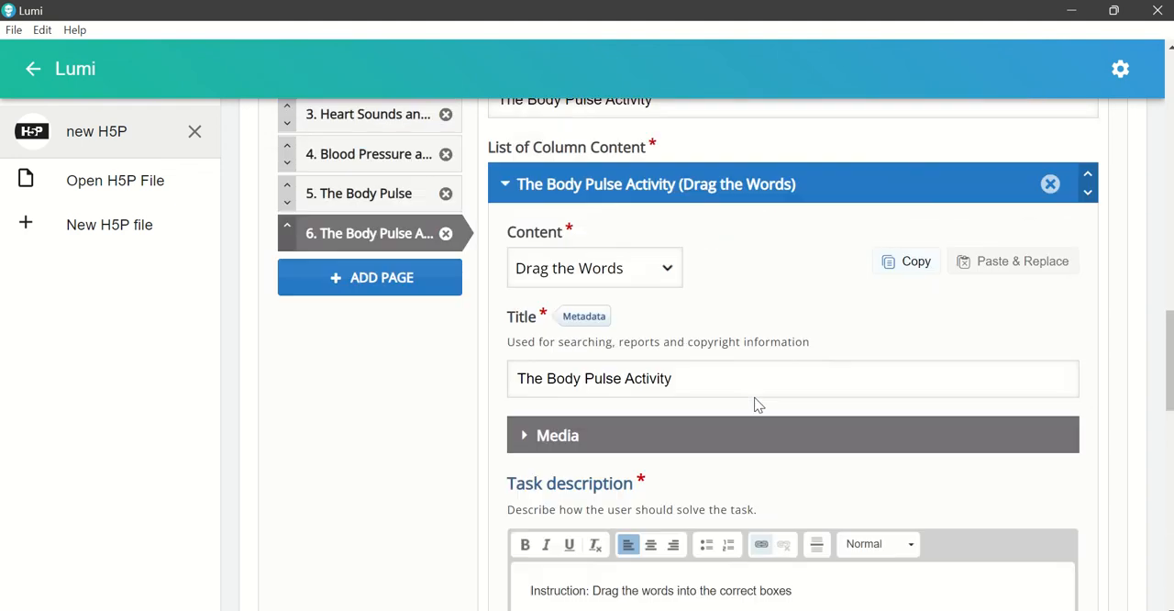
pyautogui.scroll(3, 757, 404)
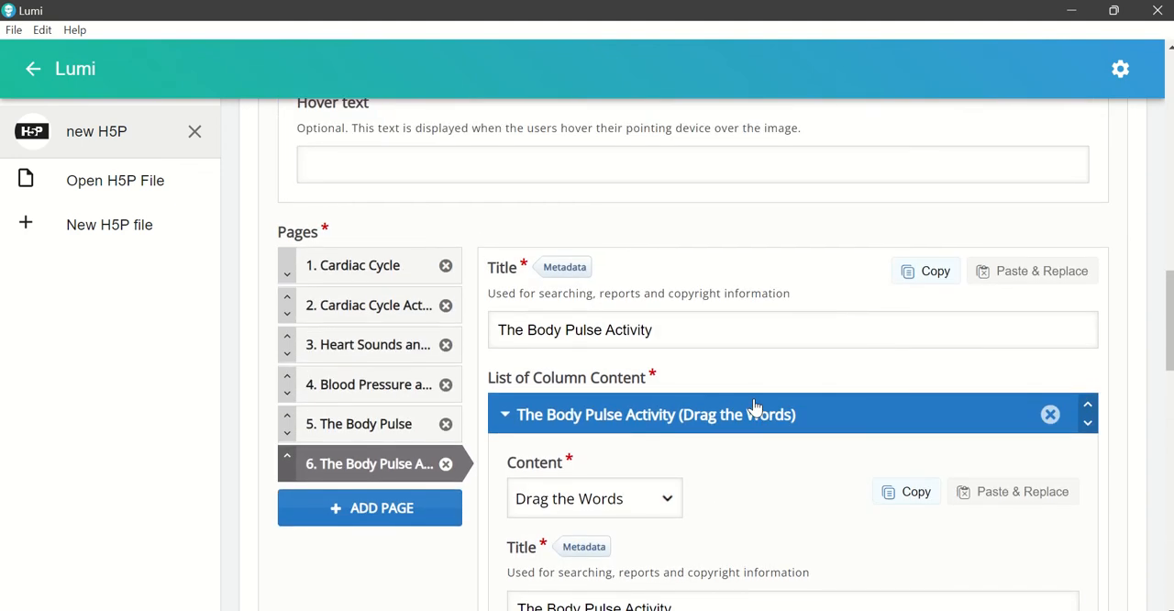
pyautogui.scroll(1, 754, 407)
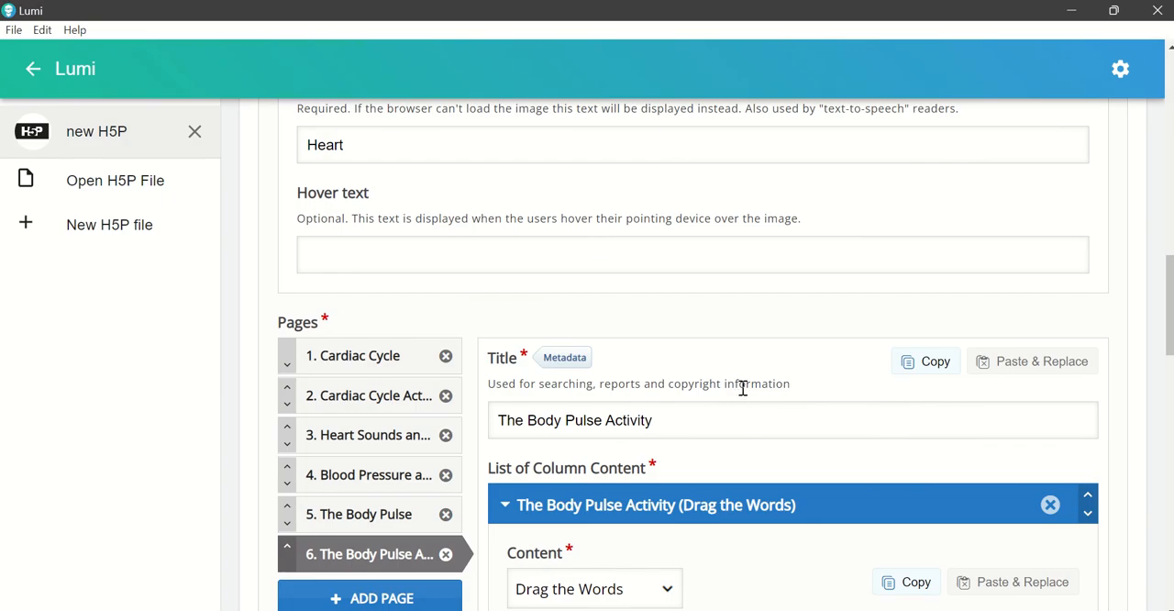
pyautogui.scroll(-1, 741, 387)
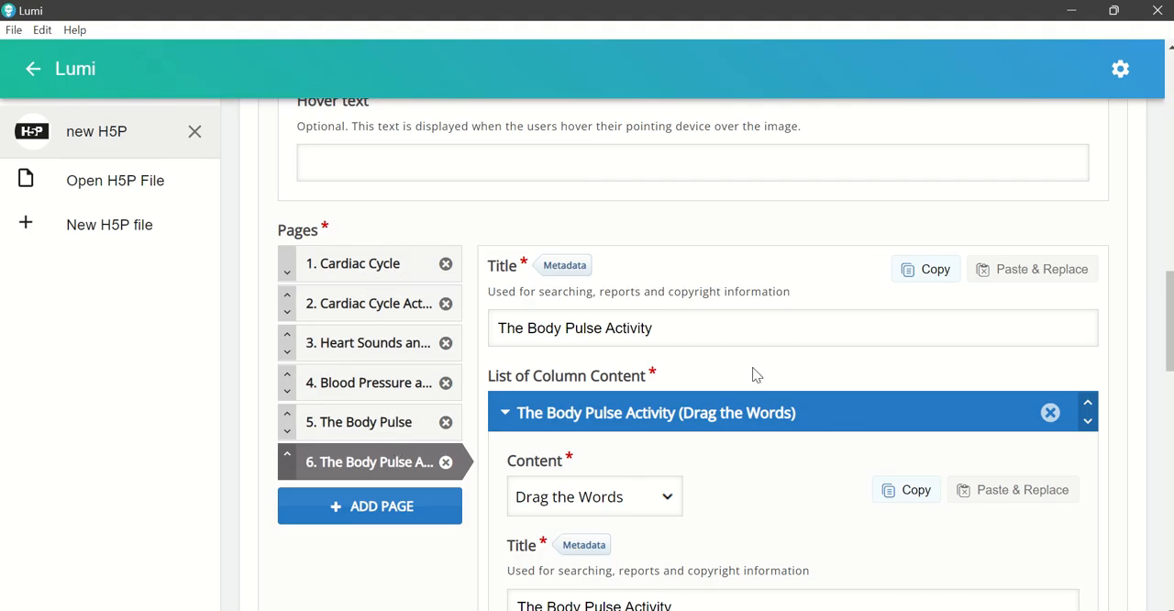
pyautogui.scroll(8, 765, 367)
pyautogui.scroll(6, 765, 371)
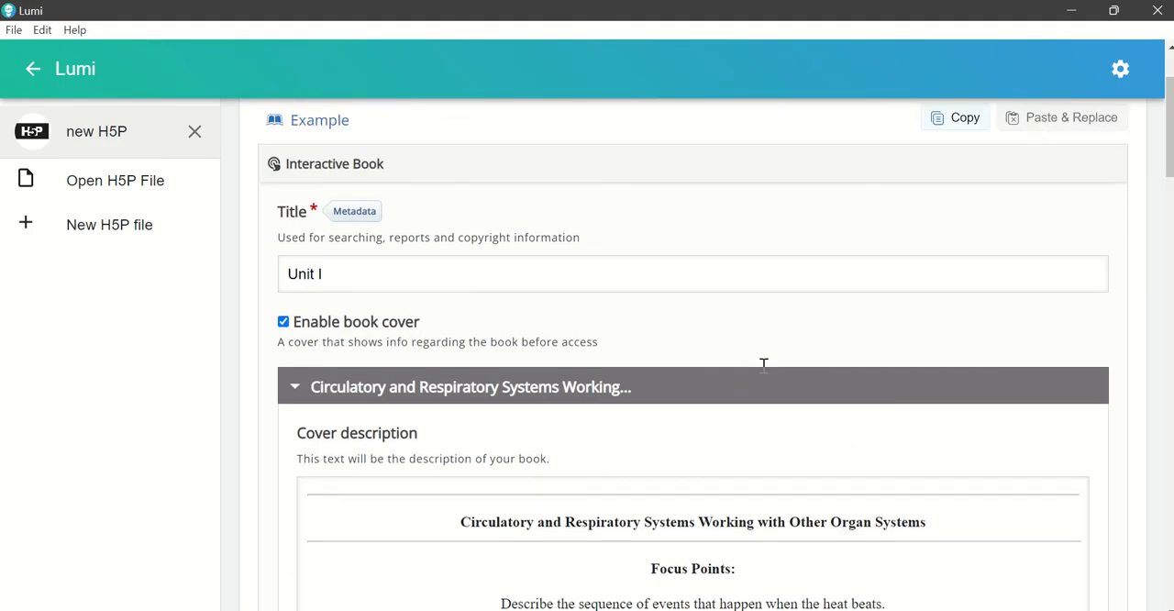
pyautogui.click(471, 136)
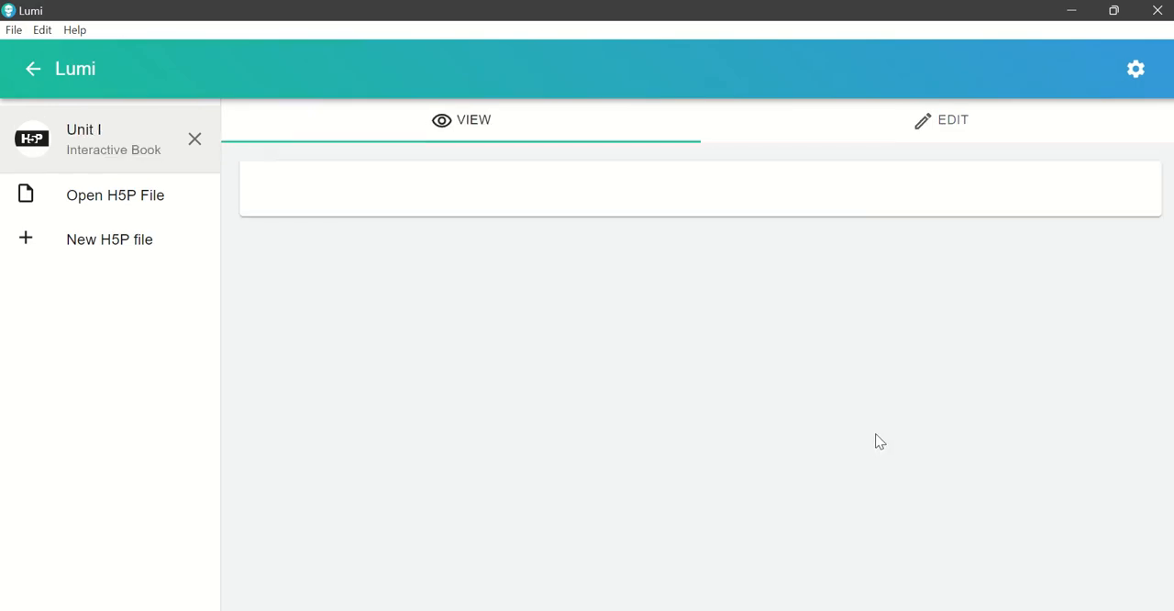
# Step: Review the Unit I cover image, title and focus points, and start reading the book
pyautogui.scroll(-1, 801, 352)
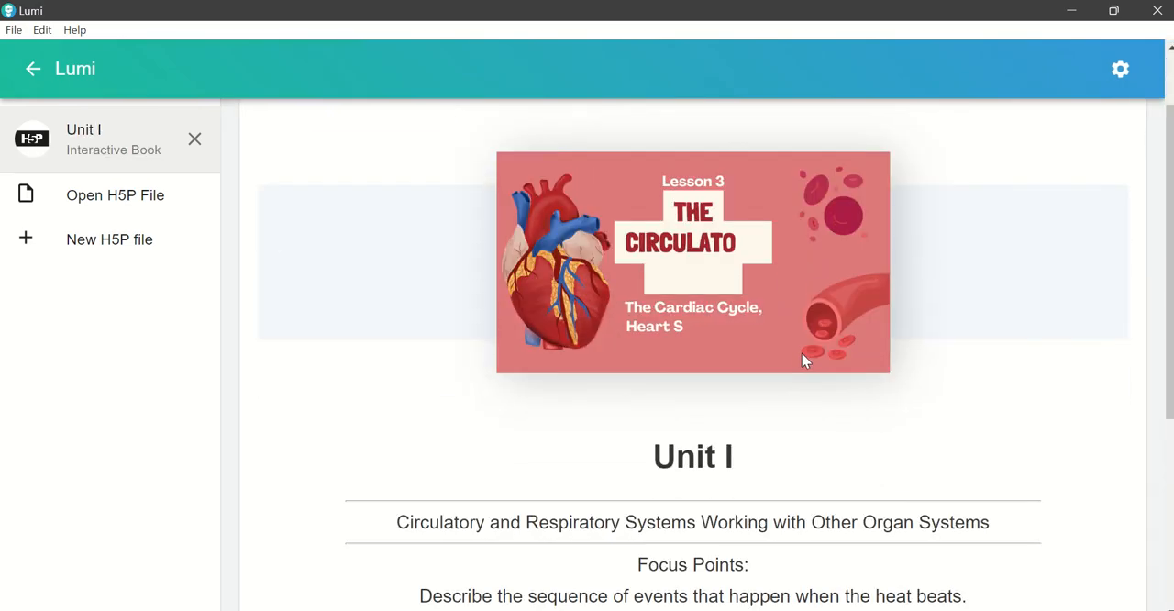
pyautogui.scroll(-1, 796, 359)
pyautogui.scroll(-1, 791, 362)
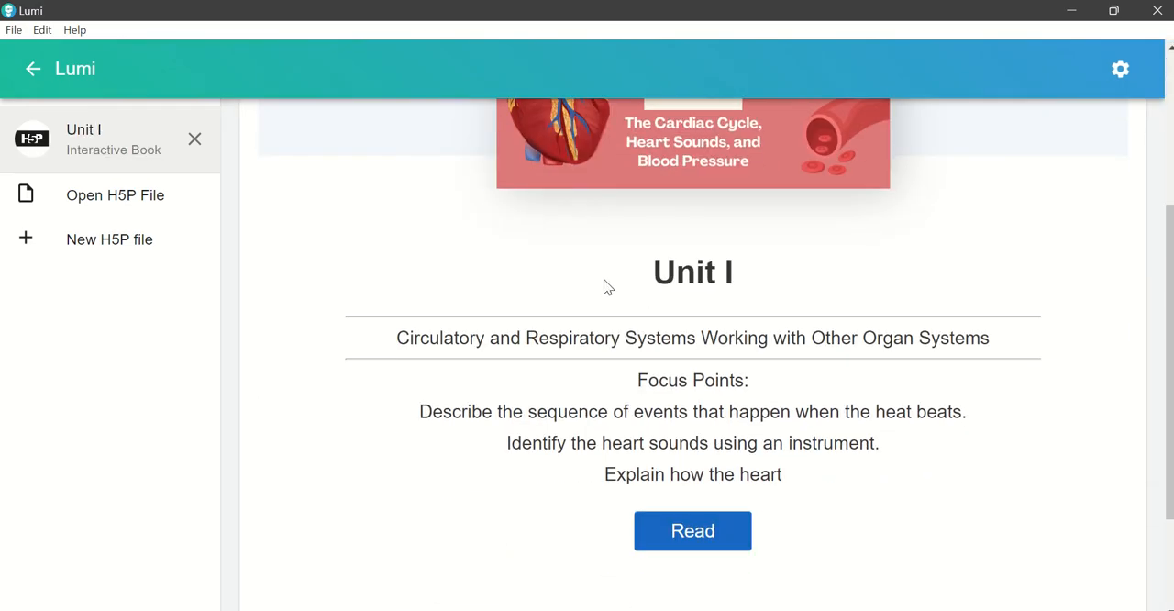
pyautogui.click(708, 542)
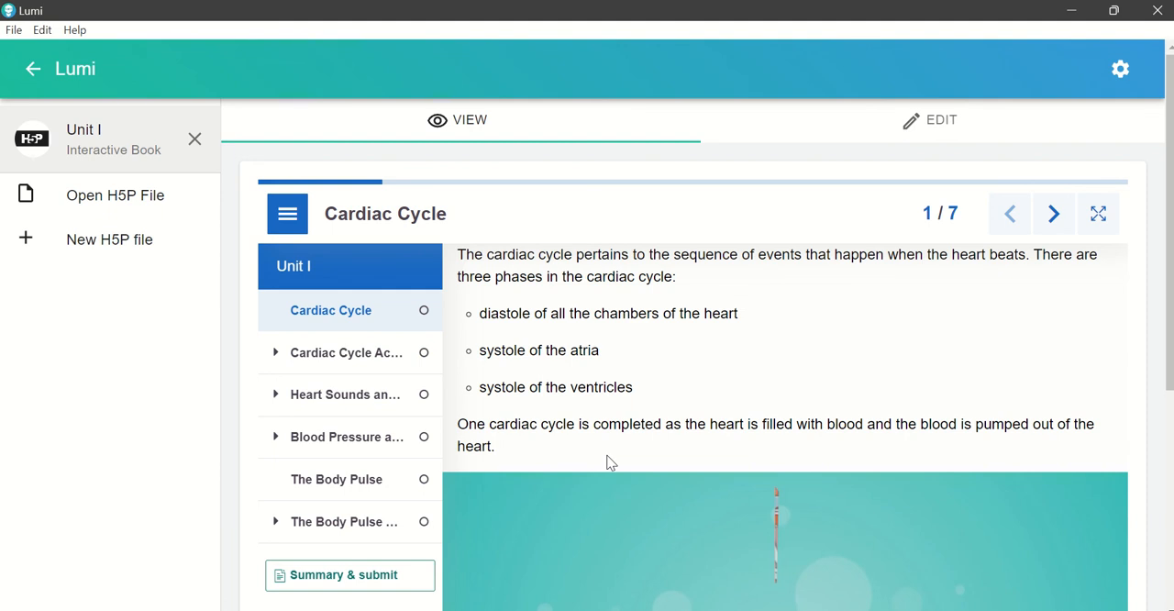
# Step: Play the Cardiac Cycle page's video, skip ahead to about 1:24 and pause it
pyautogui.scroll(-3, 781, 478)
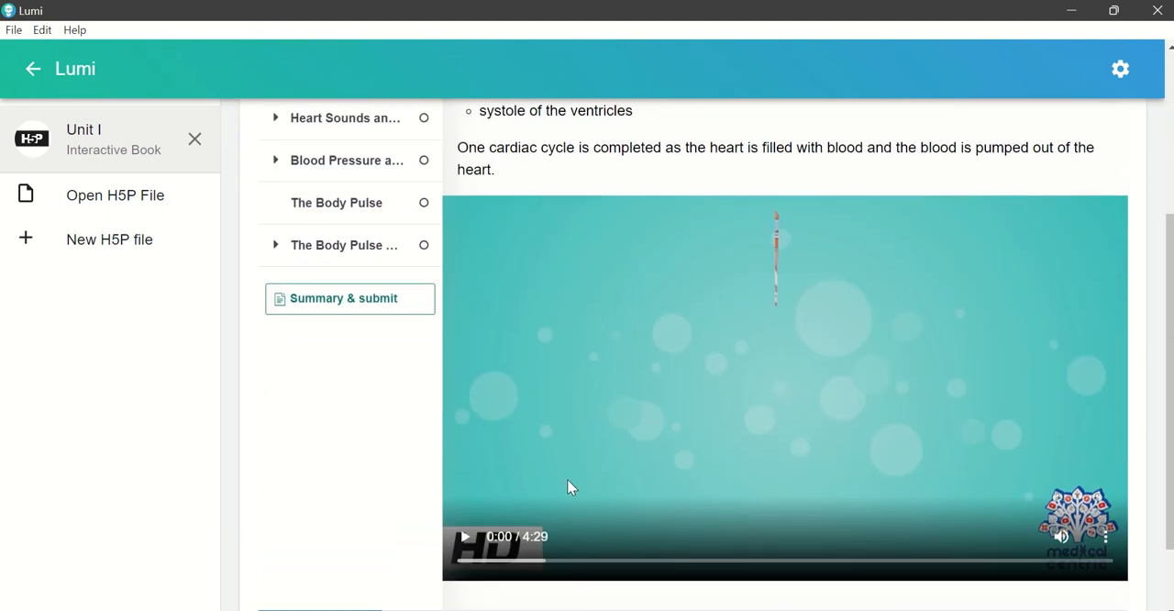
pyautogui.click(464, 538)
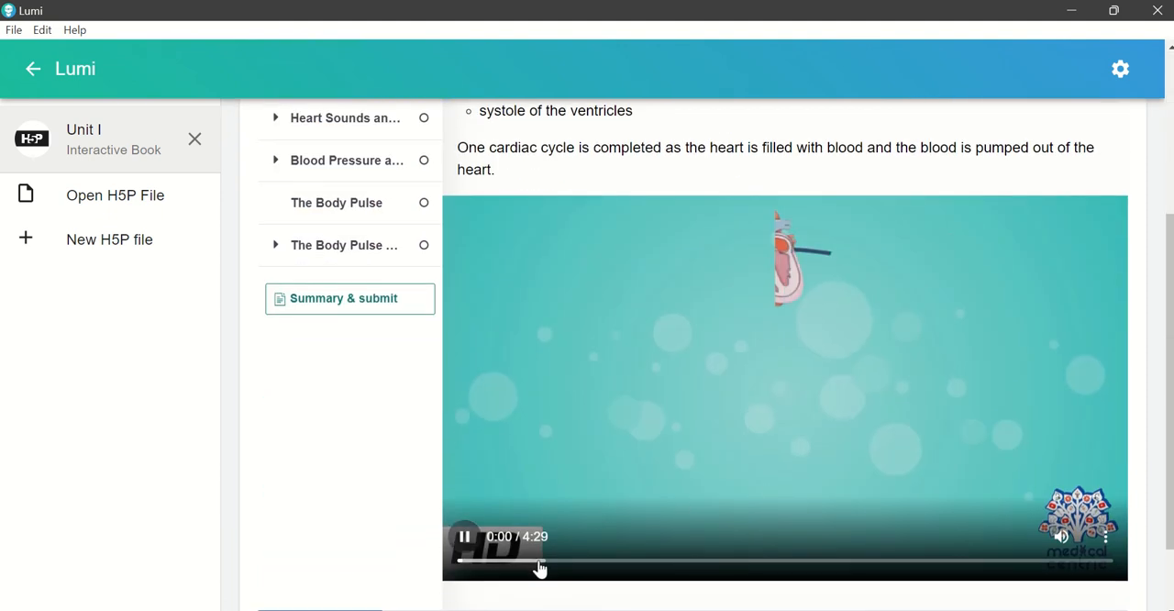
pyautogui.click(541, 562)
pyautogui.click(582, 562)
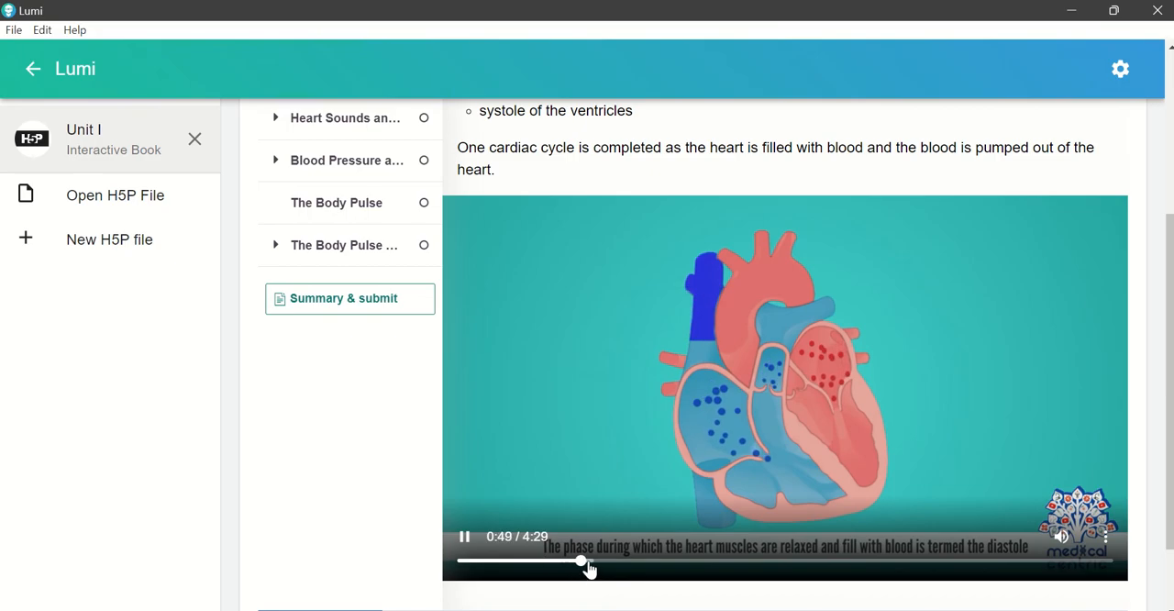
pyautogui.click(668, 561)
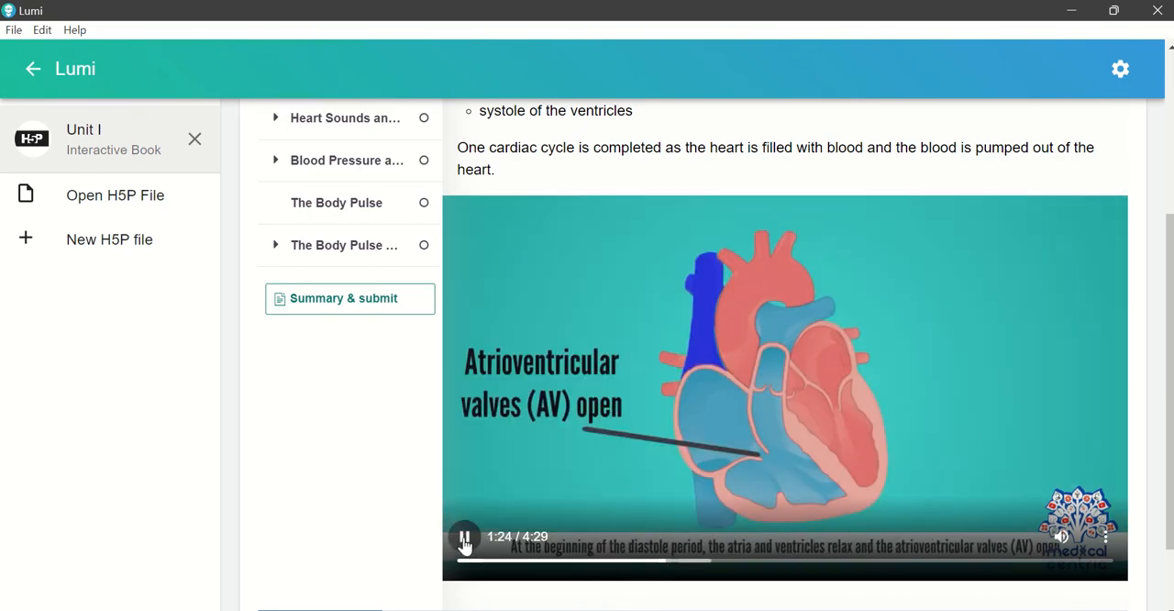
pyautogui.click(465, 537)
pyautogui.scroll(4, 423, 430)
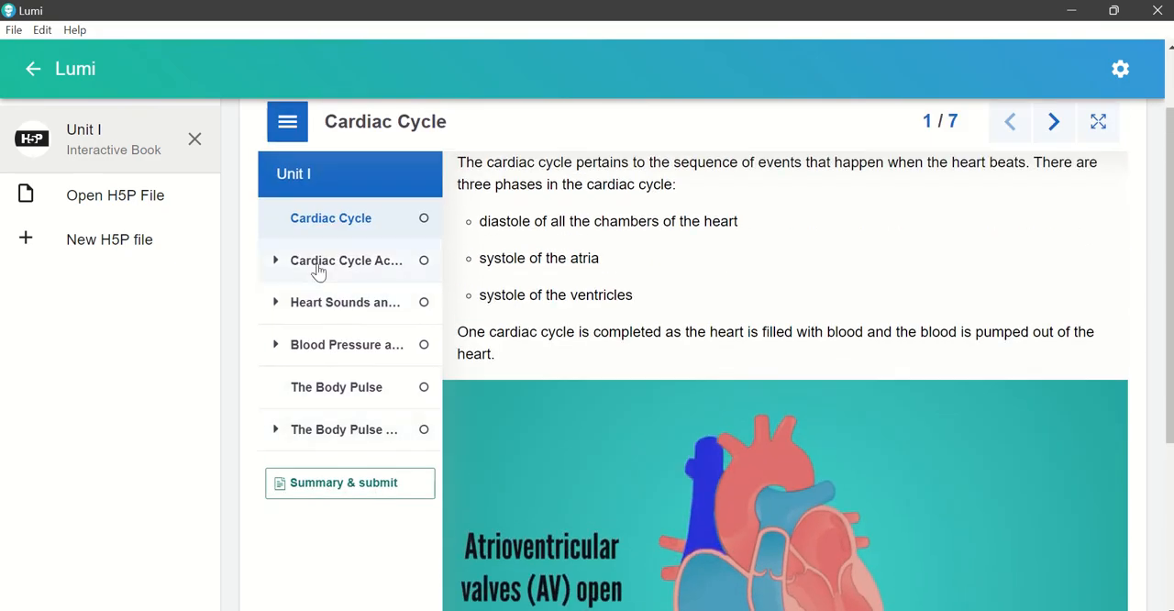
# Step: Open the Cardiac Cycle Activity page and place "Atriole systole begins" above the first heart and "Ventricular systole (first phase)" above the second
pyautogui.click(316, 266)
pyautogui.click(315, 264)
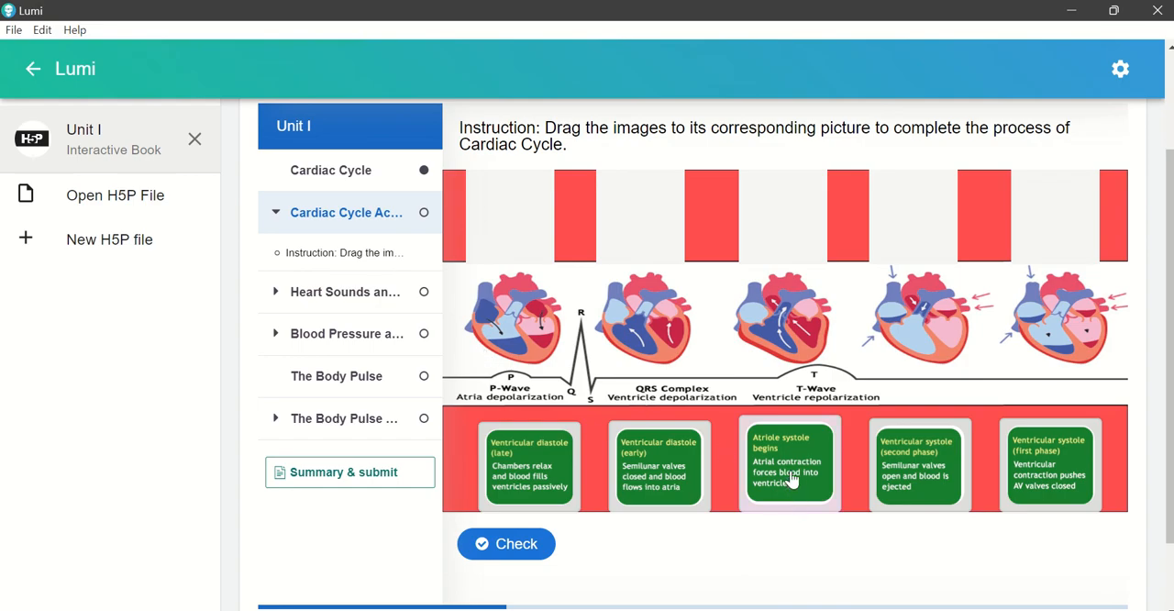
pyautogui.moveTo(793, 477); pyautogui.dragTo(515, 227)
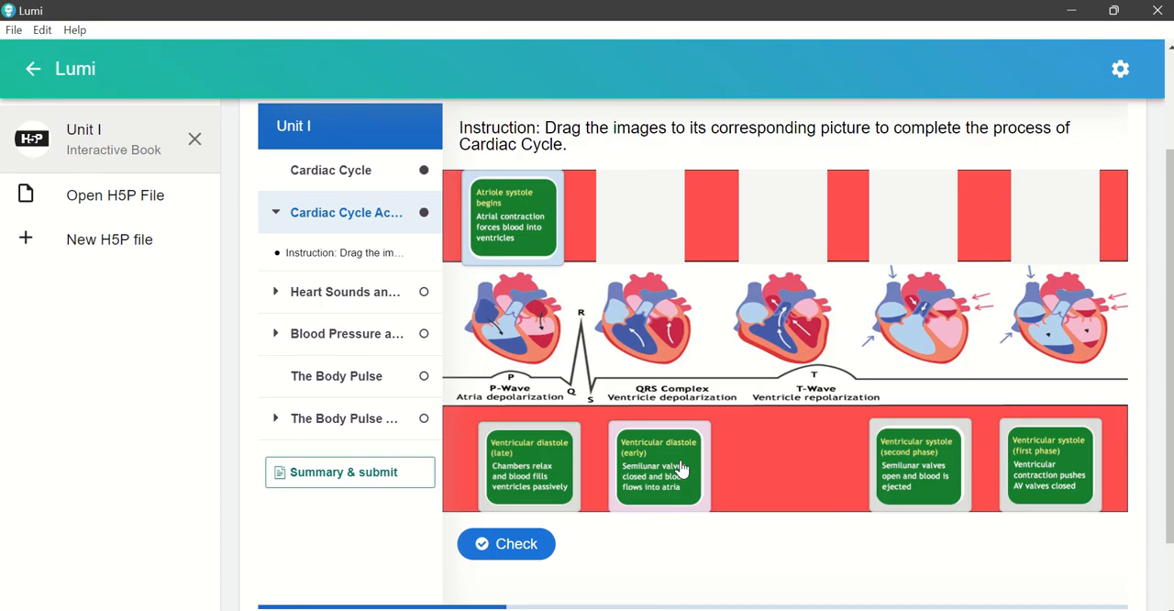
pyautogui.moveTo(681, 468); pyautogui.dragTo(686, 446)
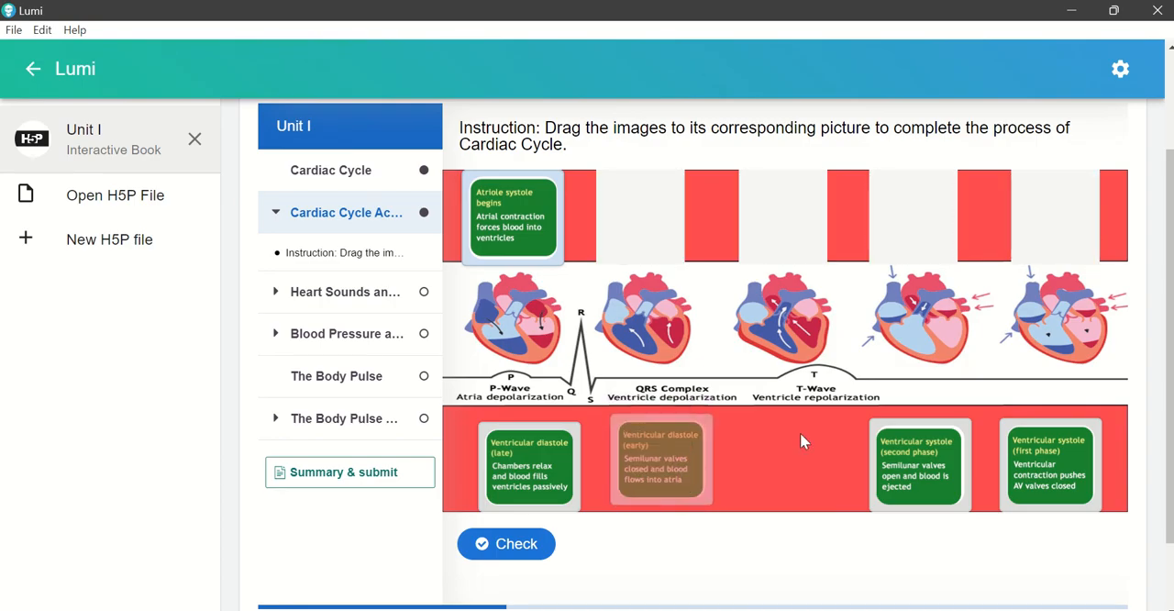
pyautogui.moveTo(1043, 460); pyautogui.dragTo(633, 213)
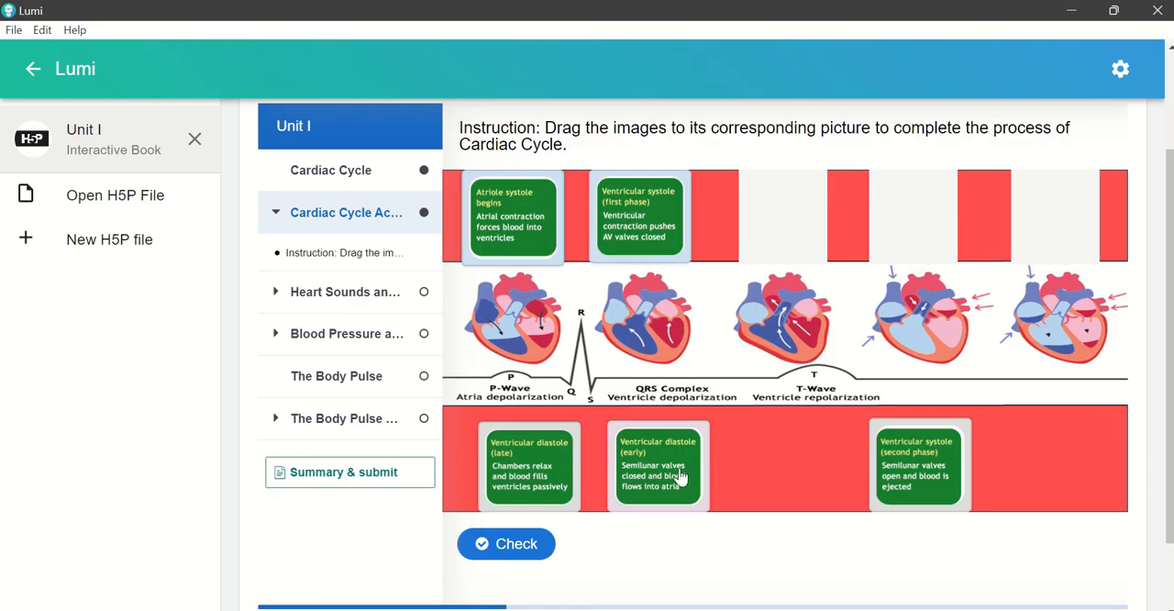
# Step: Place early ventricular diastole, second-phase ventricular systole and late ventricular diastole above the third to fifth hearts, and check the answers
pyautogui.moveTo(679, 476); pyautogui.dragTo(805, 229)
pyautogui.moveTo(950, 463); pyautogui.dragTo(932, 222)
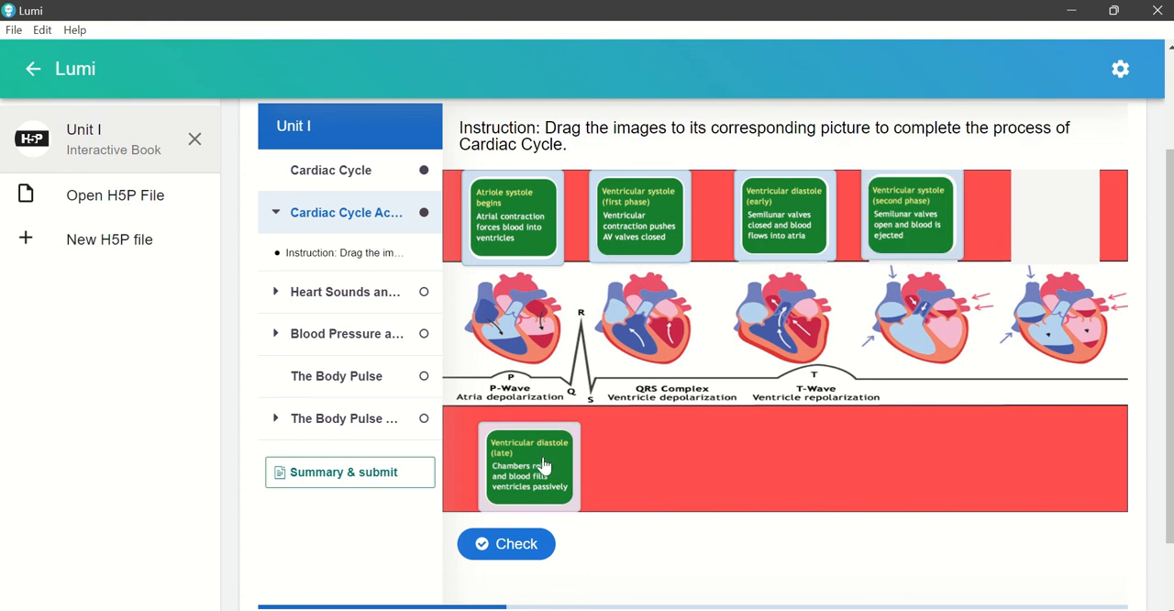
pyautogui.moveTo(544, 465); pyautogui.dragTo(1069, 215)
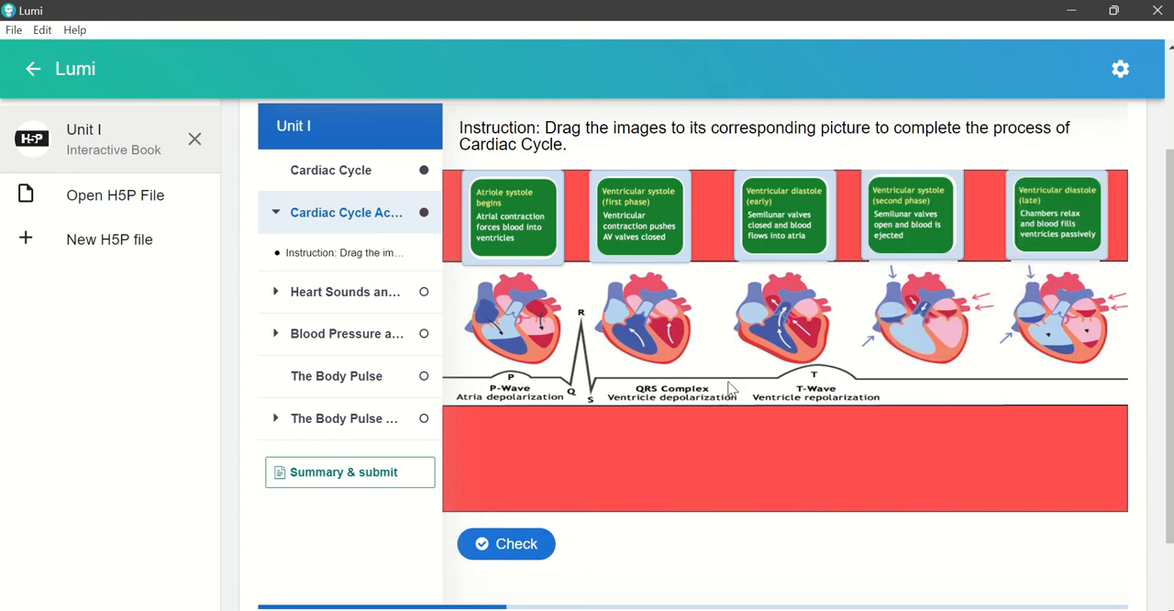
pyautogui.click(540, 550)
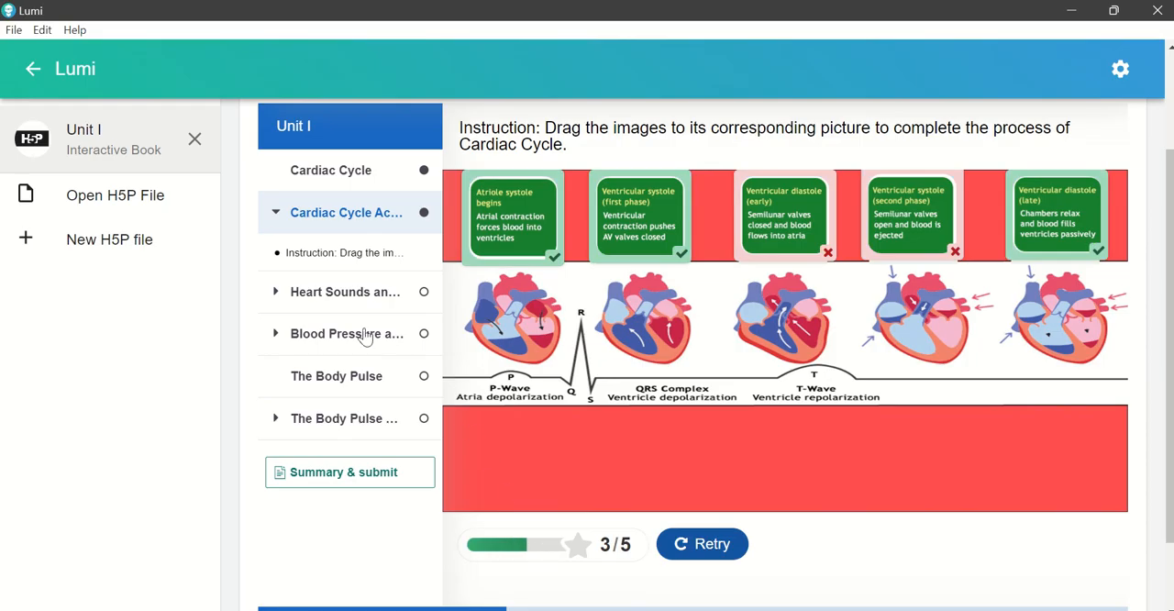
# Step: Open the Heart Sounds page and place rubber tube, metal tubes, binaural spring, steam and eartips beside the stethoscope's five arrows
pyautogui.click(319, 298)
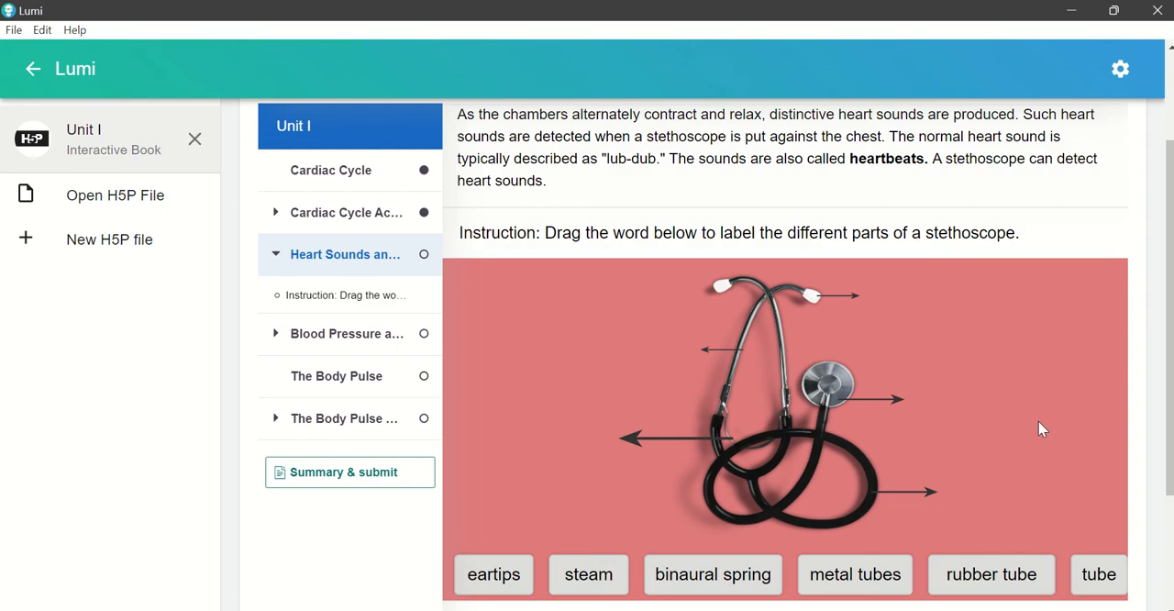
pyautogui.scroll(-1, 1042, 420)
pyautogui.moveTo(1029, 477); pyautogui.dragTo(951, 205)
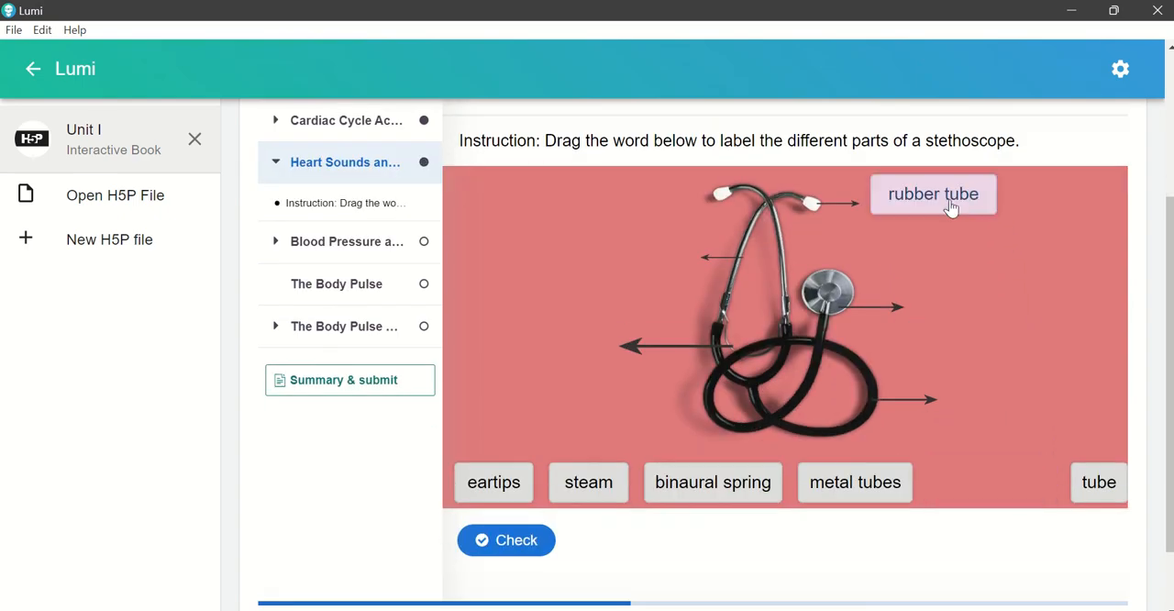
pyautogui.moveTo(888, 487); pyautogui.dragTo(994, 323)
pyautogui.moveTo(776, 482); pyautogui.dragTo(1071, 401)
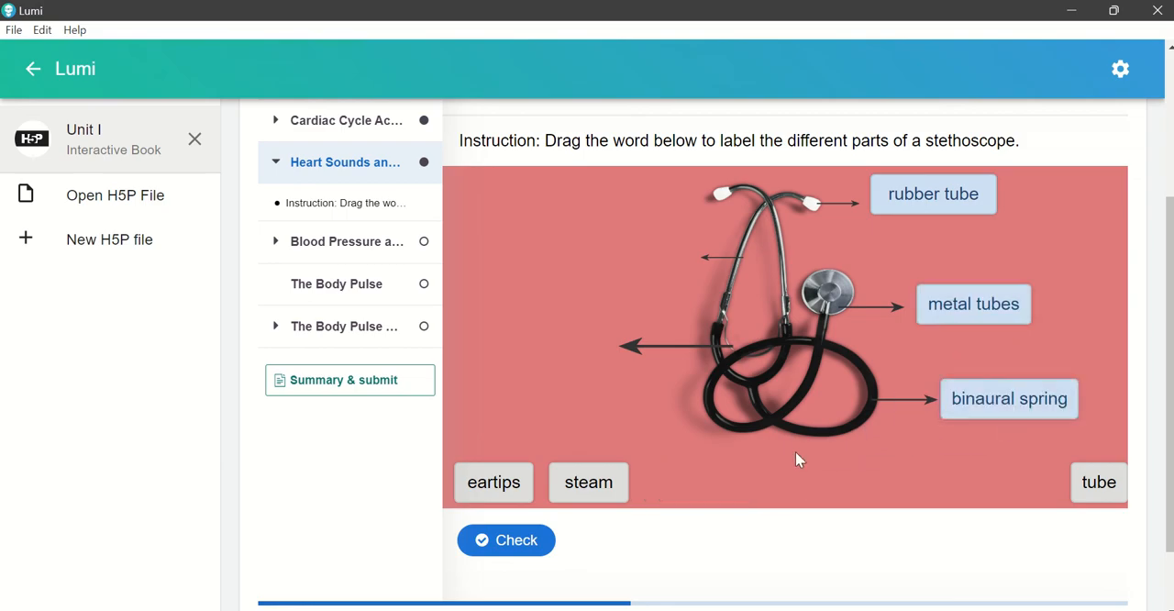
pyautogui.moveTo(607, 496); pyautogui.dragTo(649, 265)
pyautogui.moveTo(492, 483); pyautogui.dragTo(579, 355)
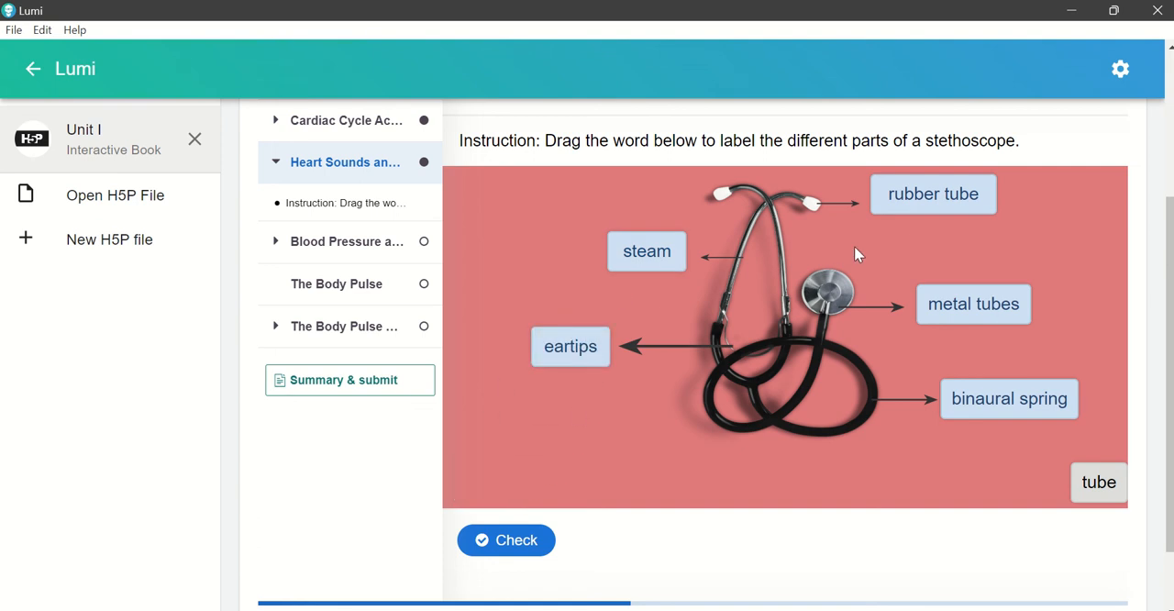
# Step: Move the eartips label to the stethoscope's earpiece arrow and replace binaural spring with rubber tube at the lower tubing arrow
pyautogui.moveTo(911, 193); pyautogui.dragTo(583, 429)
pyautogui.moveTo(592, 351); pyautogui.dragTo(918, 218)
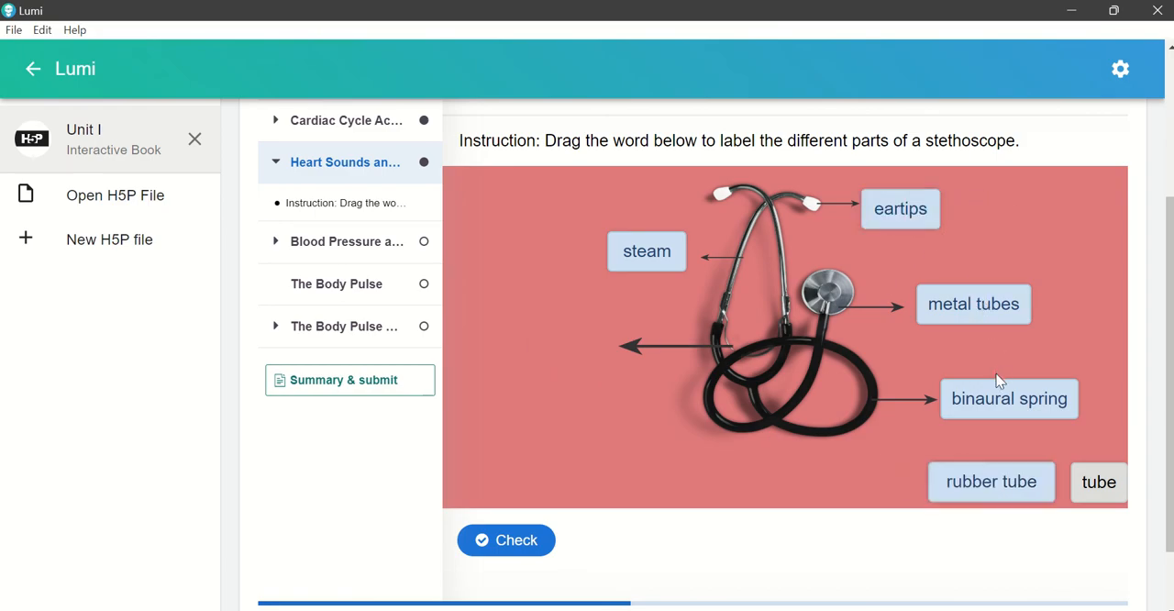
pyautogui.moveTo(983, 415); pyautogui.dragTo(797, 479)
pyautogui.moveTo(985, 480); pyautogui.dragTo(995, 410)
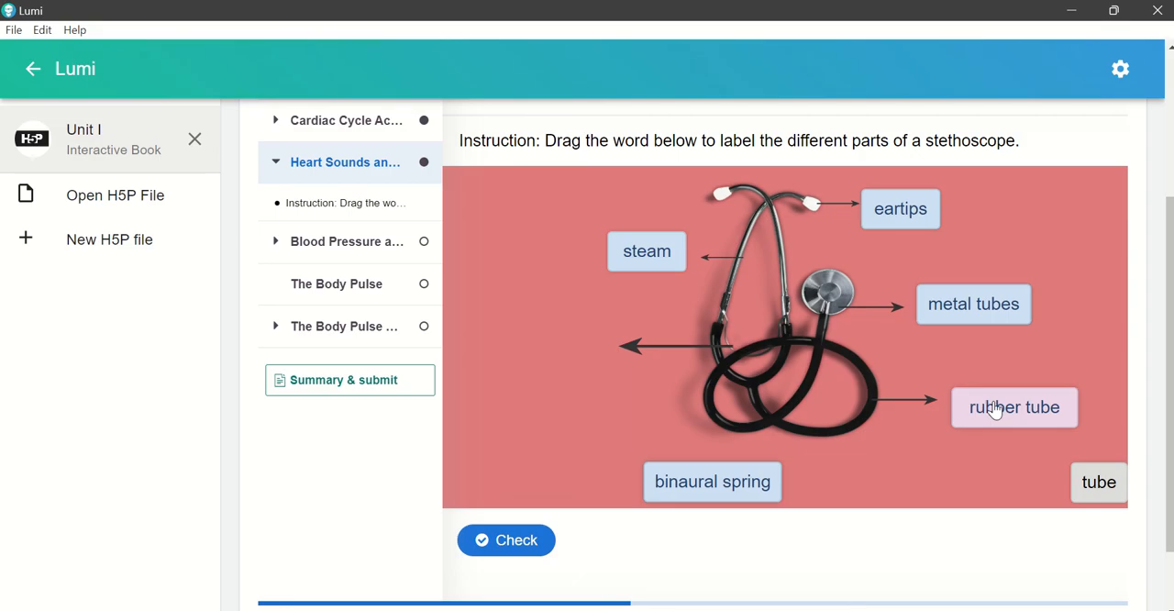
# Step: Reassign steam to the chest piece, binaural spring to the tubing junction and metal tubes to the upper metal arm, and check the answers
pyautogui.moveTo(940, 307); pyautogui.dragTo(873, 469)
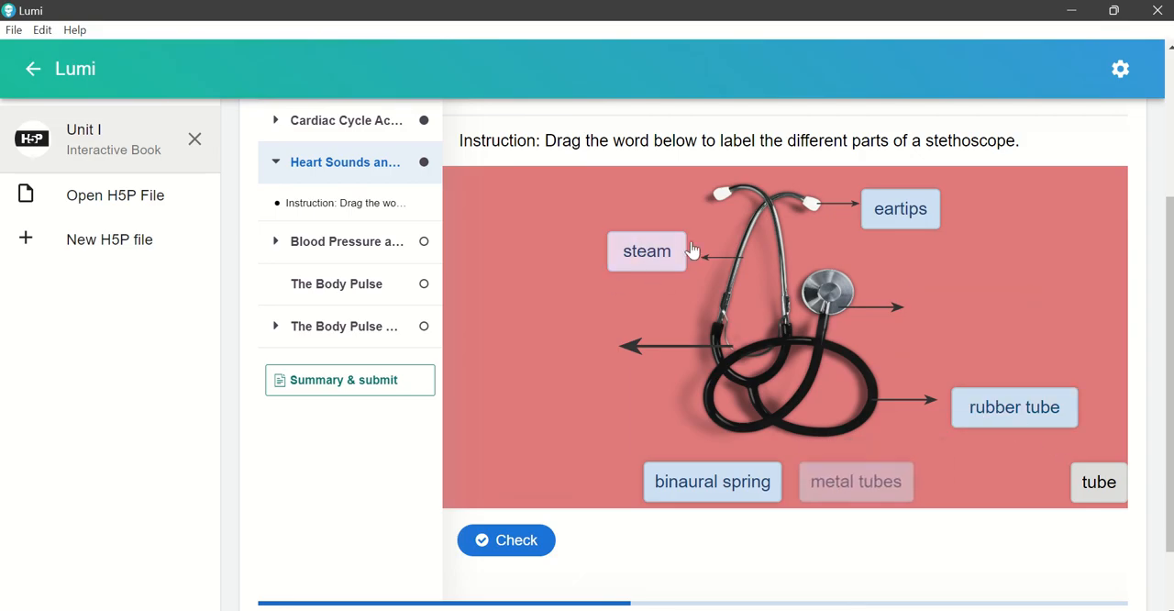
pyautogui.moveTo(633, 256); pyautogui.dragTo(954, 317)
pyautogui.moveTo(731, 497); pyautogui.dragTo(539, 352)
pyautogui.moveTo(890, 480); pyautogui.dragTo(665, 274)
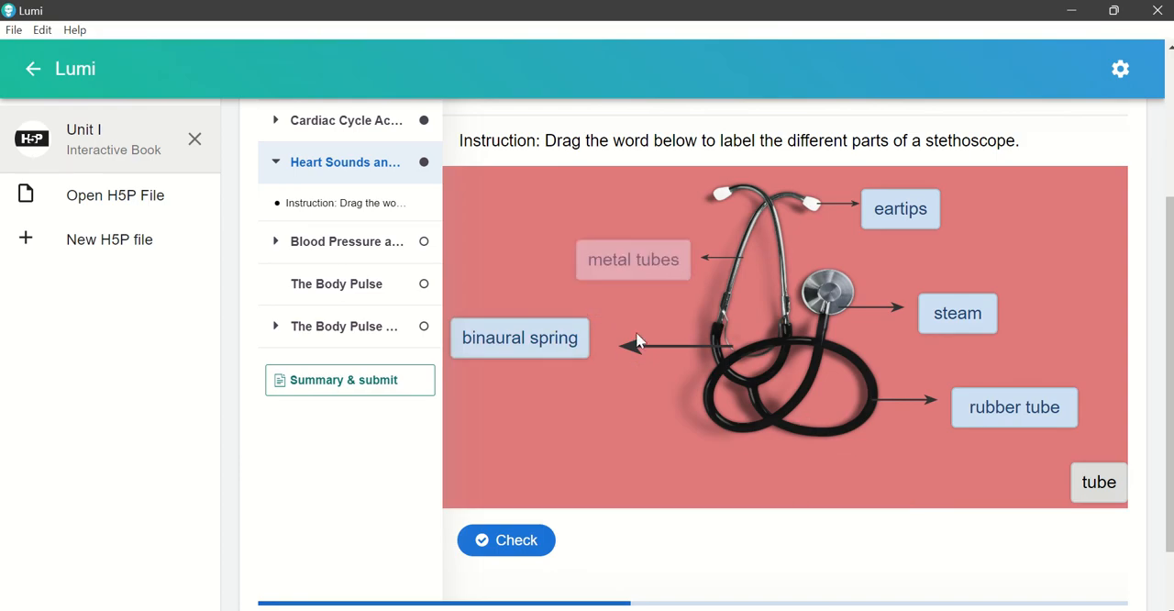
pyautogui.click(548, 544)
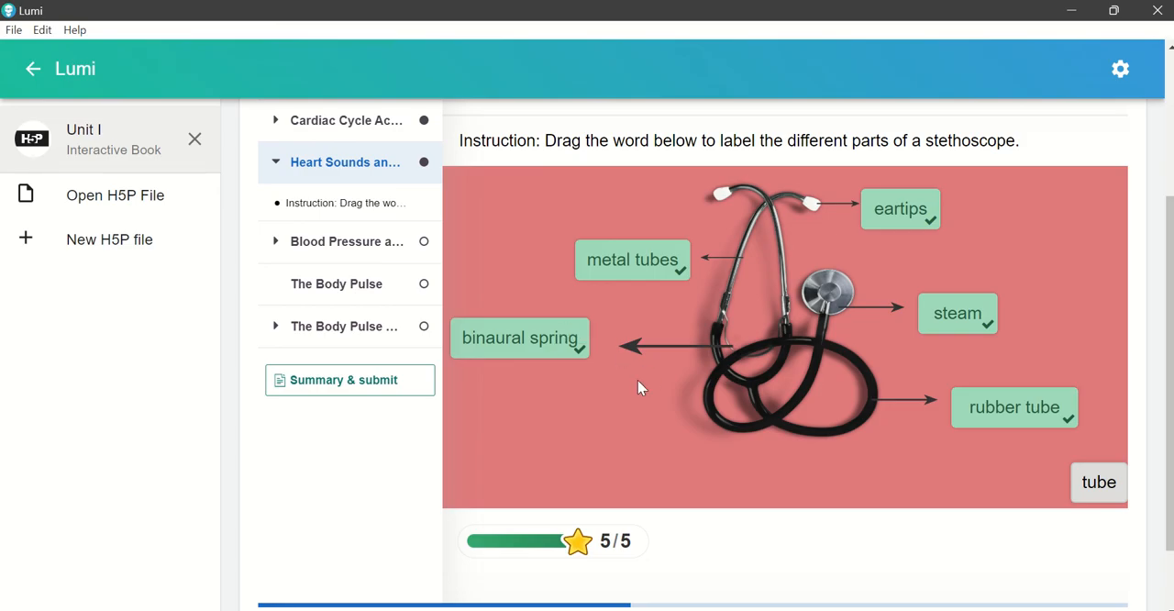
# Step: Open the Blood Pressure page and fill the first two blanks with "blood pressure" and "sphygmomameter"
pyautogui.click(334, 244)
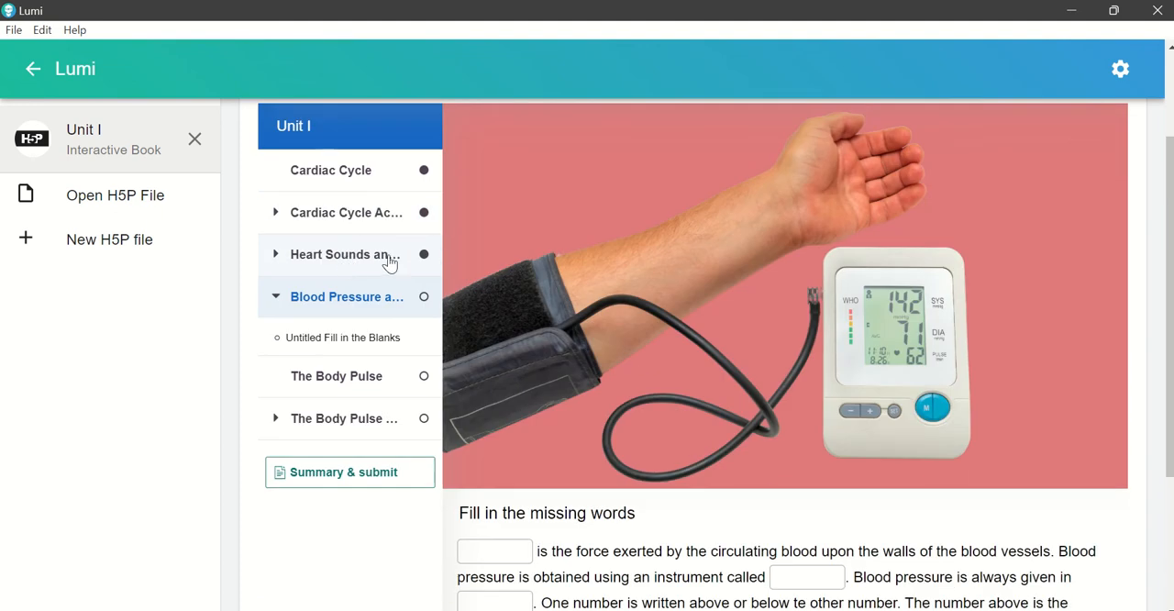
pyautogui.scroll(-1, 739, 344)
pyautogui.click(482, 456)
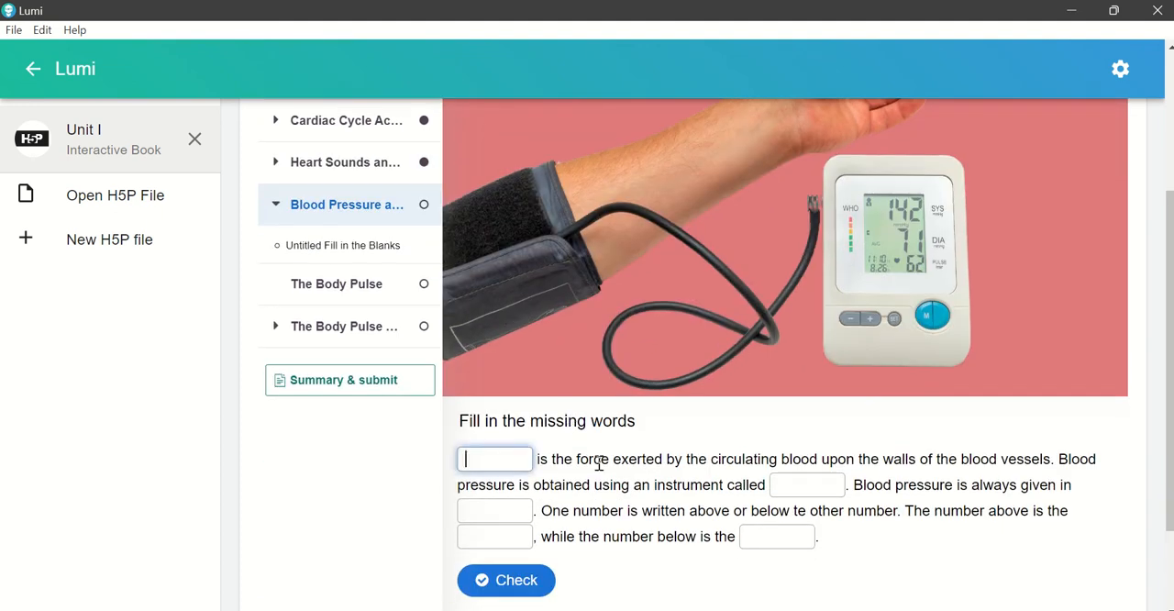
pyautogui.write('blood pressure')
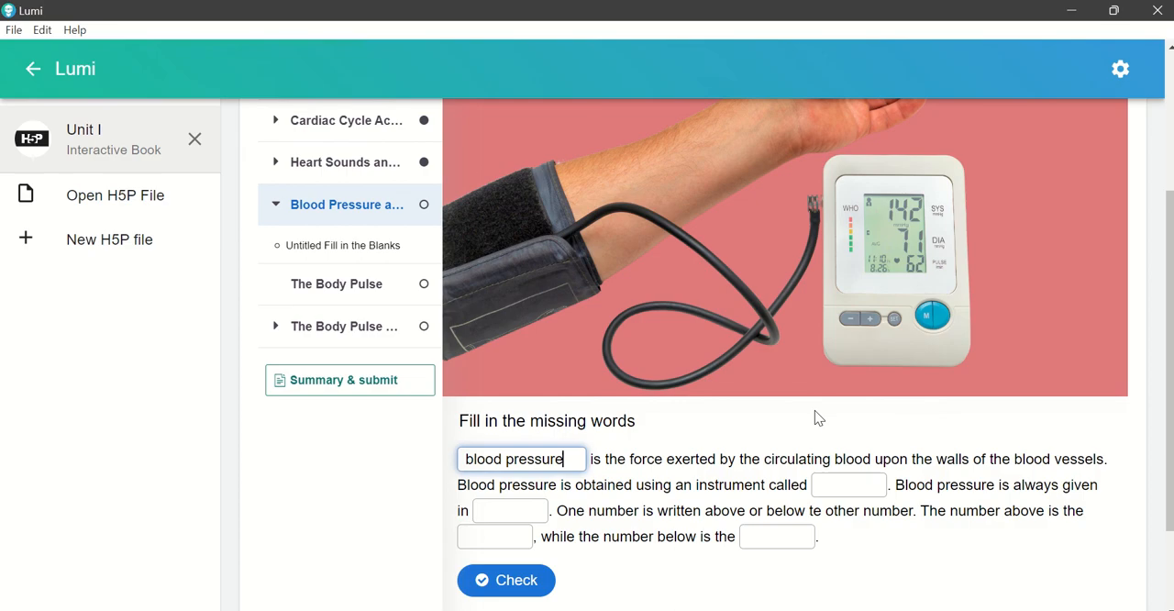
pyautogui.click(867, 496)
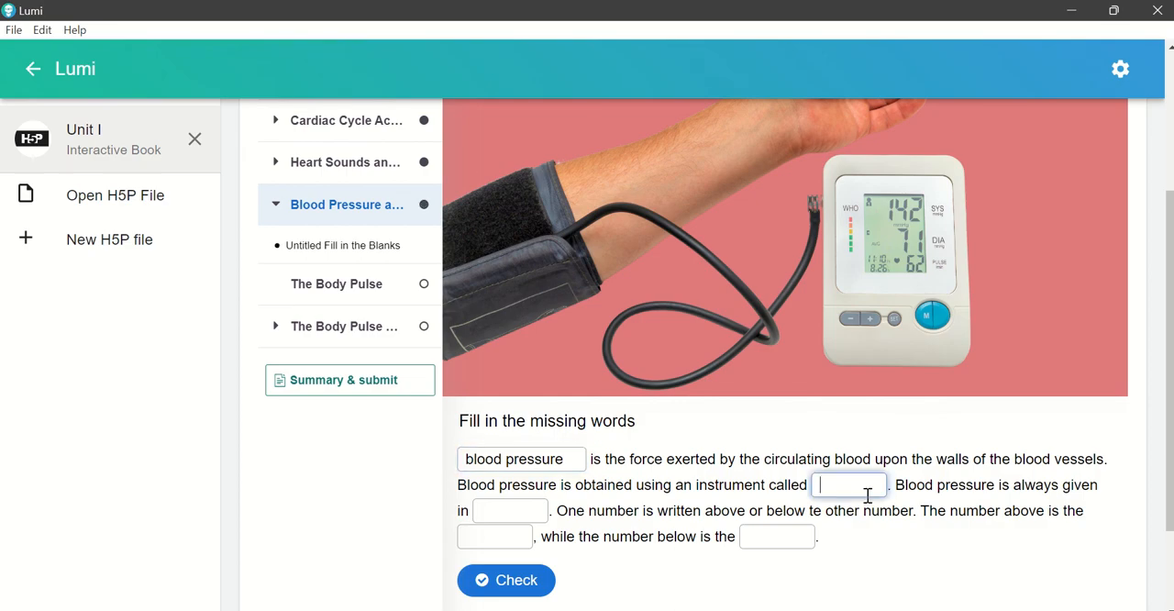
pyautogui.write('sh')
pyautogui.write('hy')
pyautogui.write('gmo')
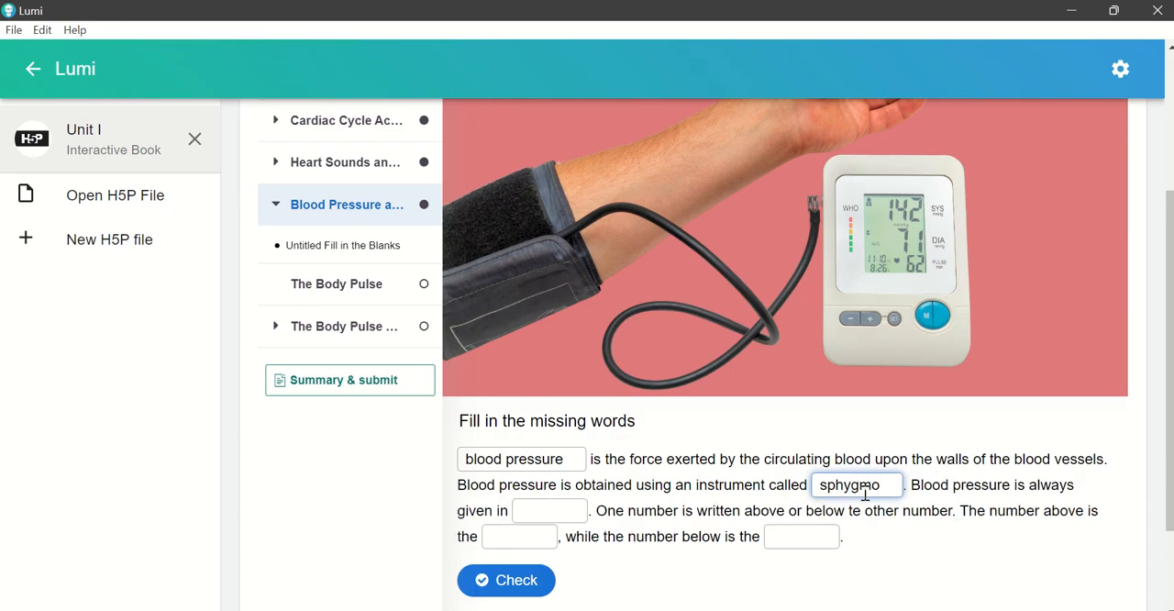
pyautogui.write('mameter')
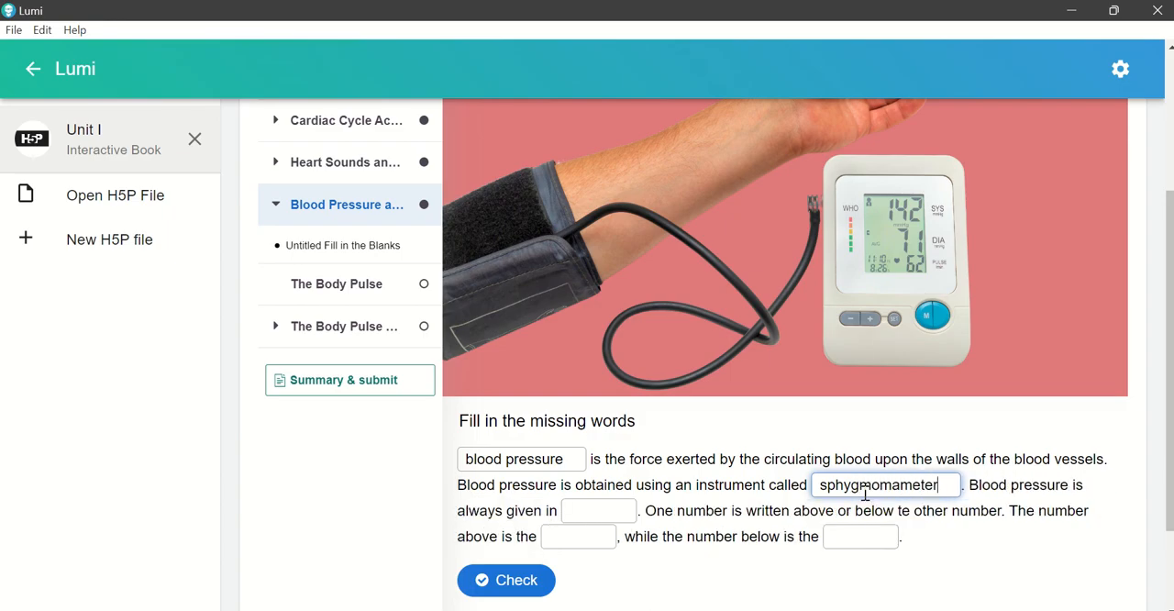
# Step: Fill the last three blanks with "two", "systolic pressure" and "diastolic pressure", and check the answers
pyautogui.click(619, 506)
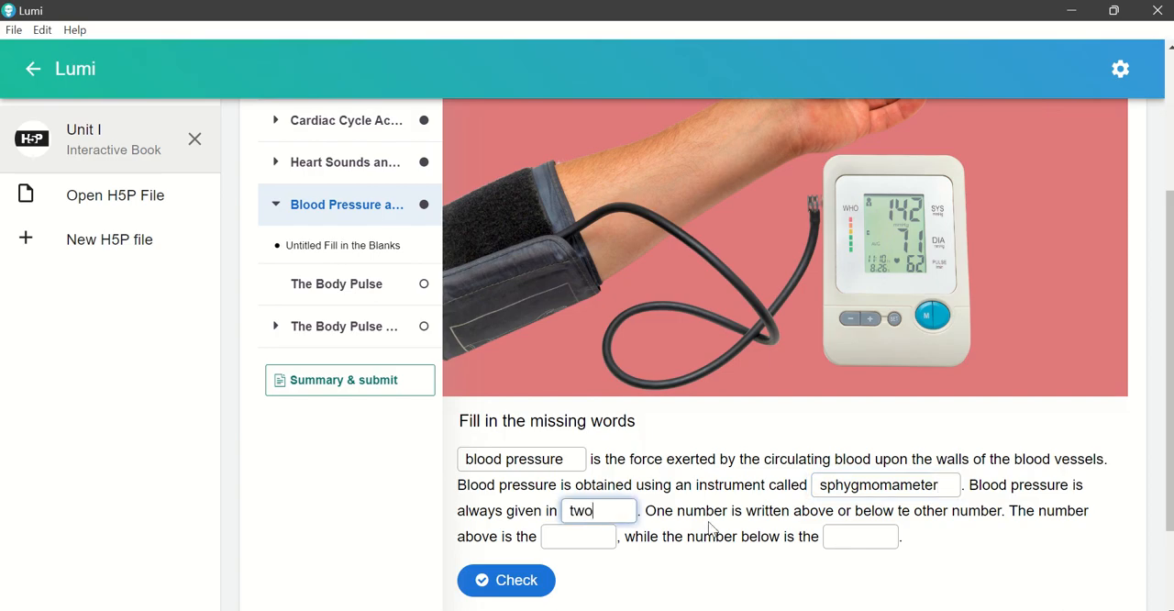
pyautogui.click(576, 537)
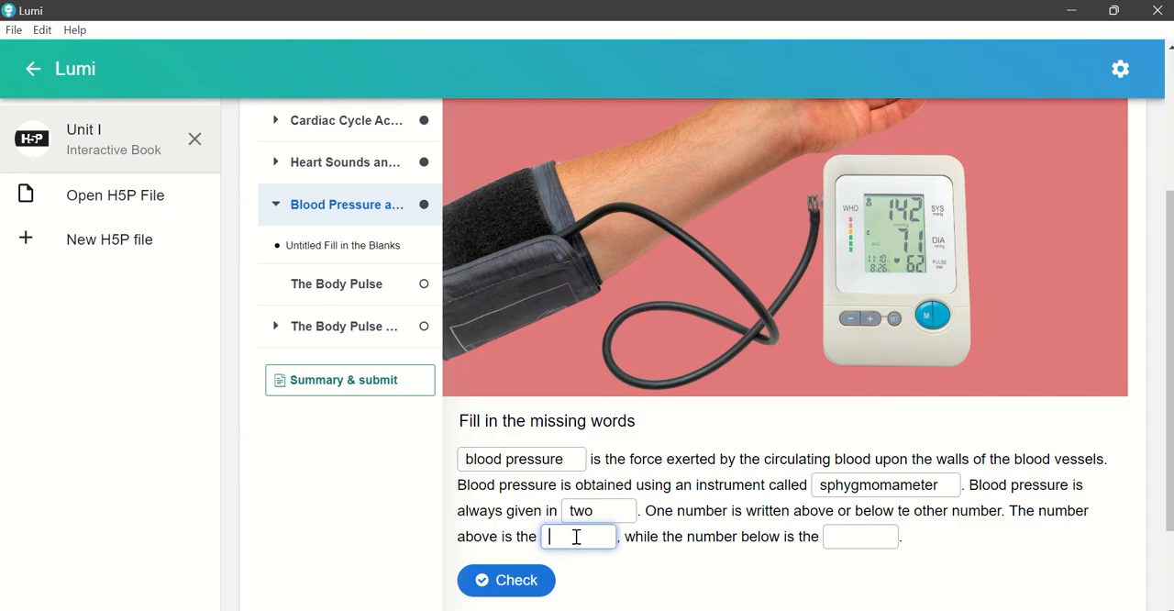
pyautogui.write('systolic pressure')
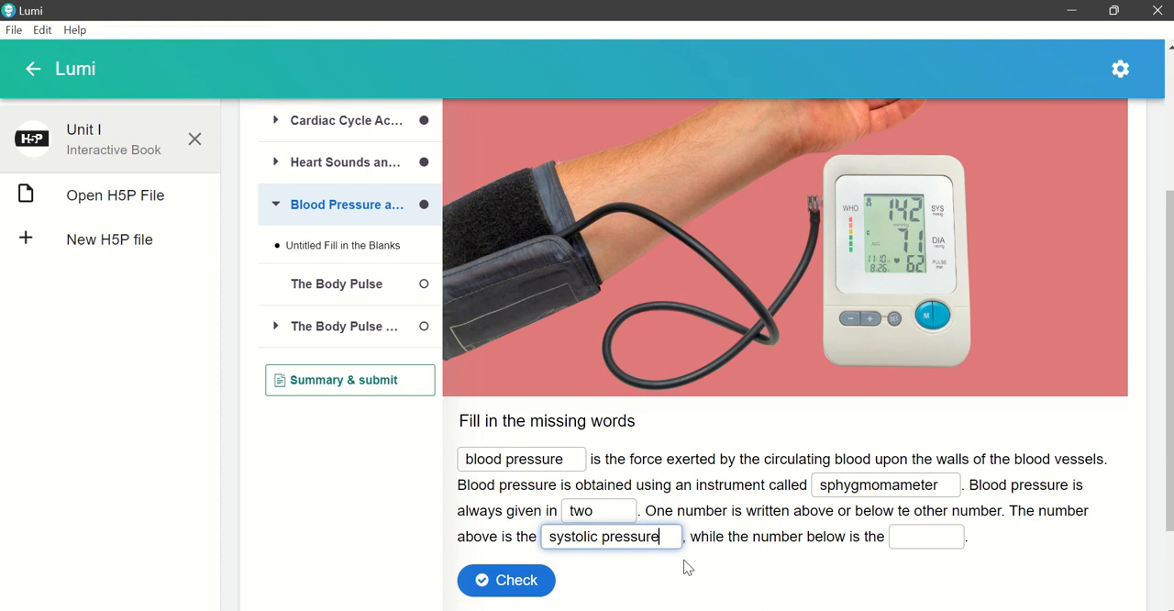
pyautogui.click(920, 533)
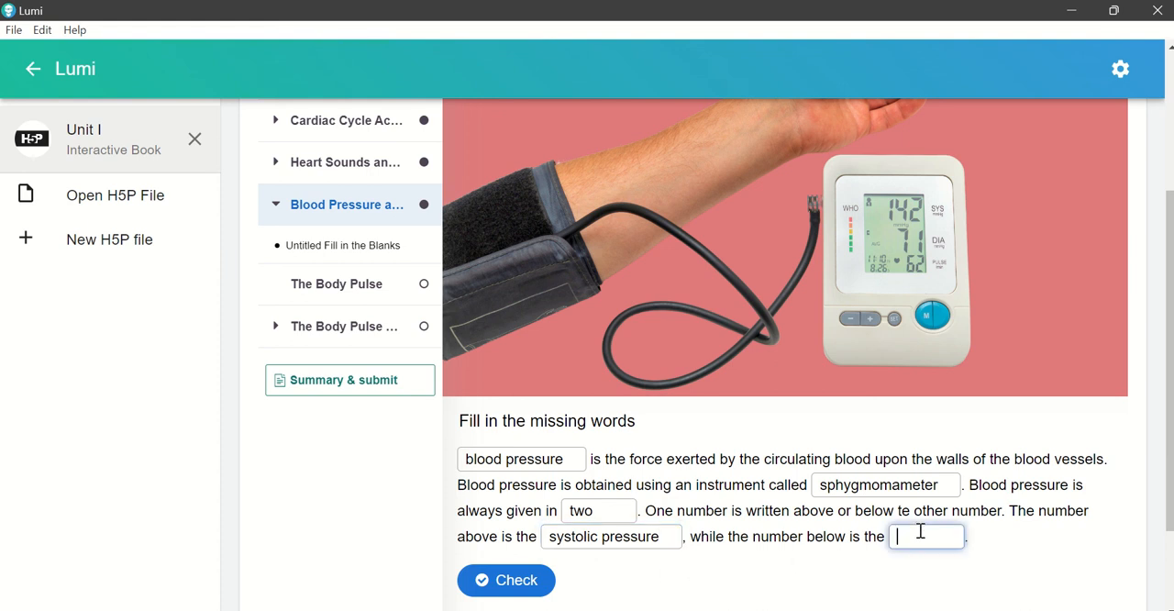
pyautogui.write('diastolic pressure')
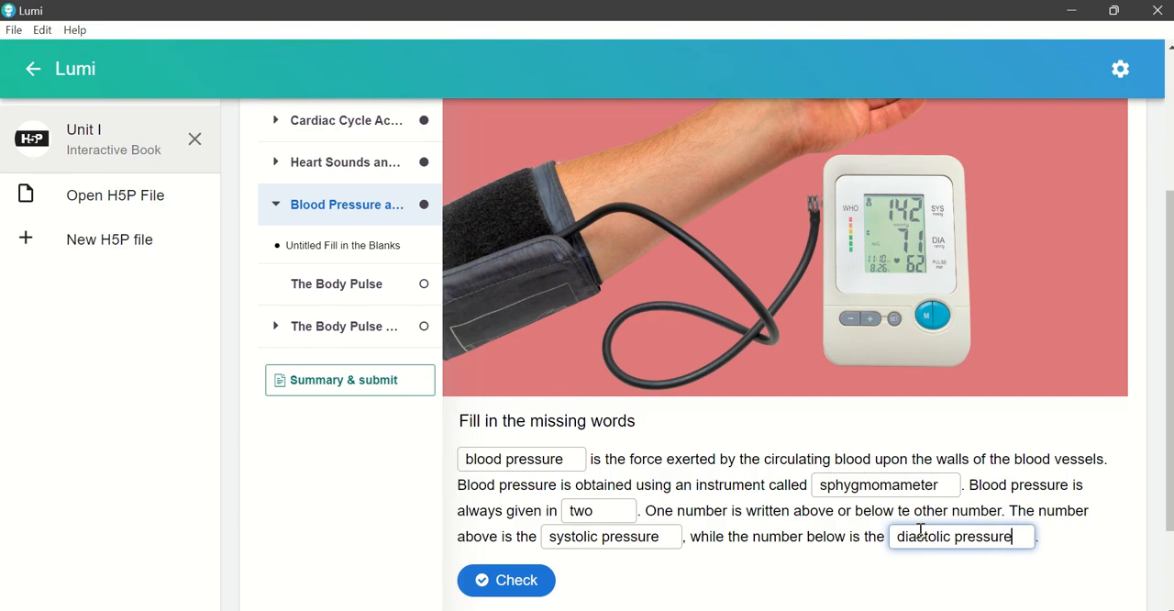
pyautogui.scroll(-1, 734, 504)
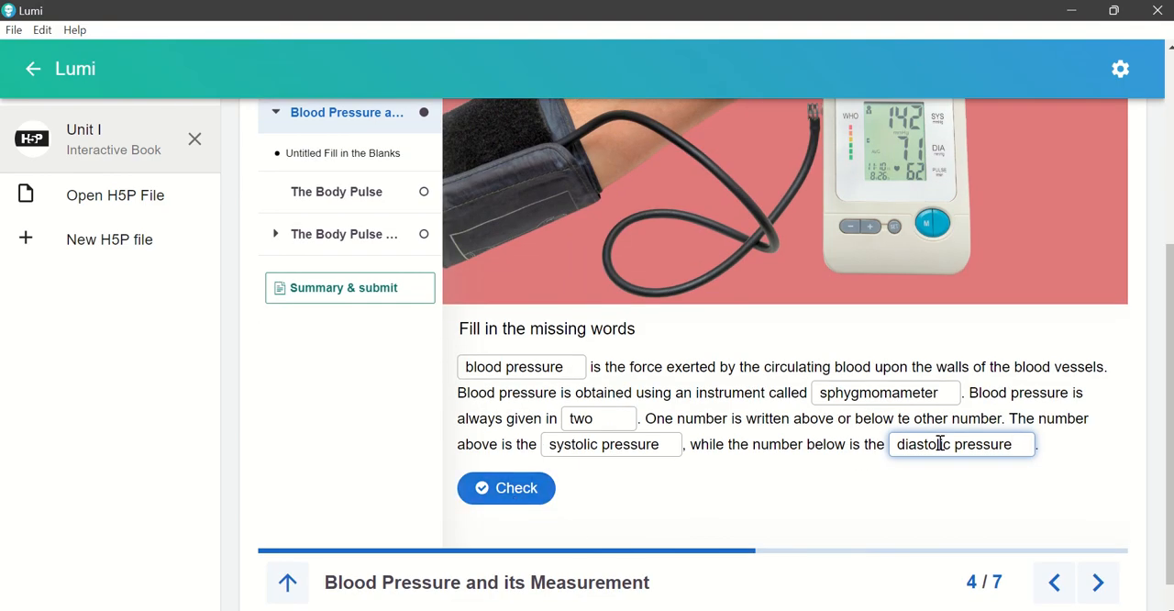
pyautogui.click(510, 496)
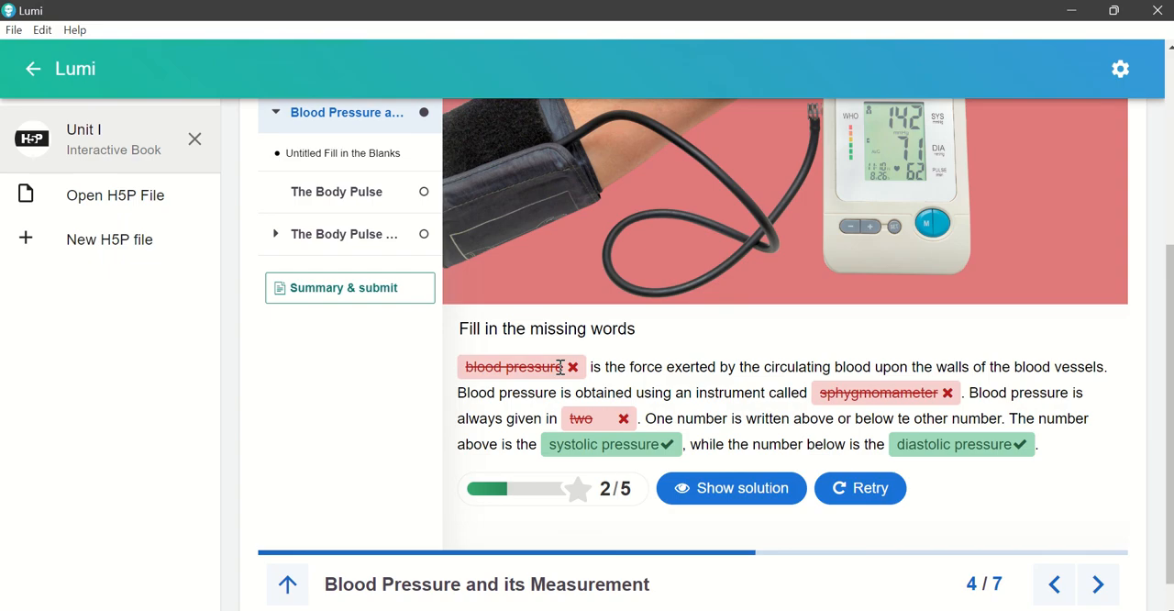
# Step: Open the Blood Pressure page for editing and select the "Blood pressure" answer in its fill-in-the-blanks text block
pyautogui.scroll(4, 560, 378)
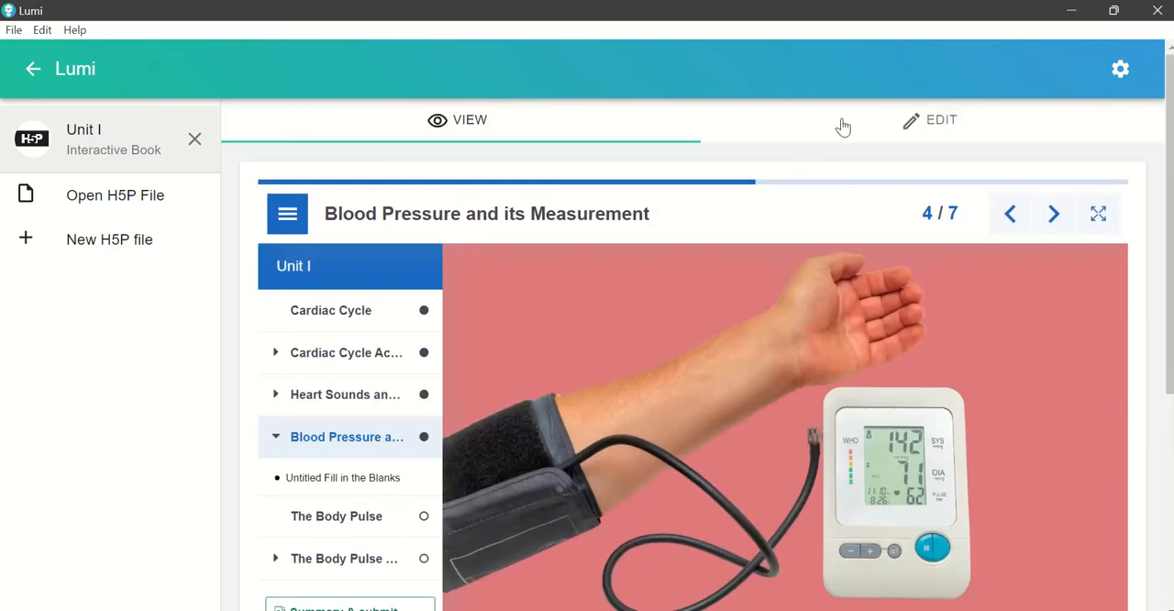
pyautogui.click(932, 122)
pyautogui.scroll(-8, 857, 472)
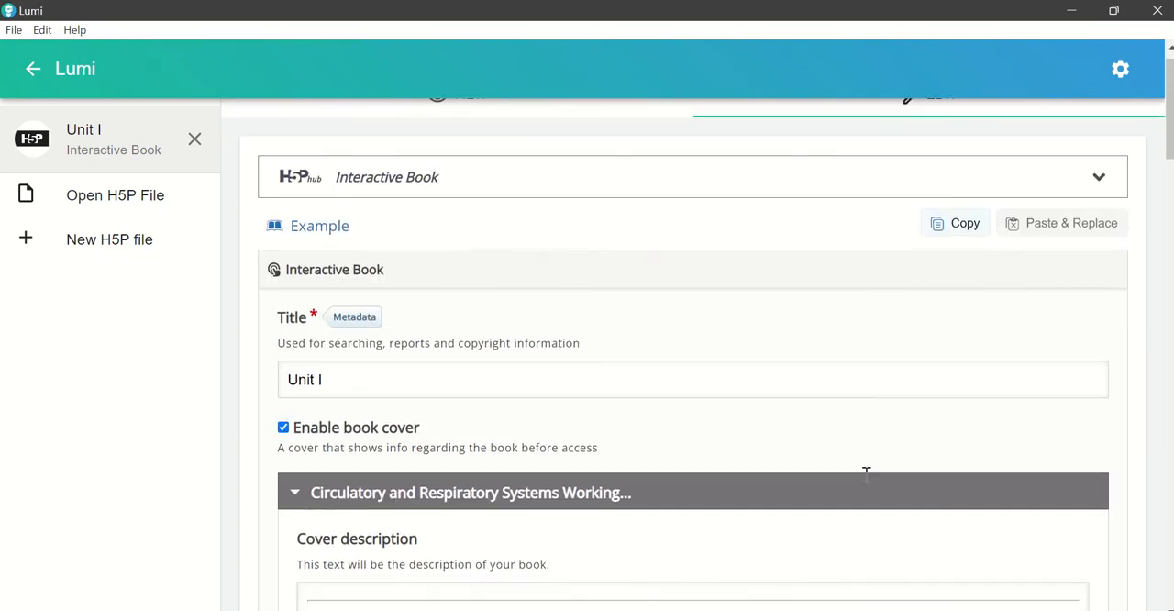
pyautogui.scroll(-5, 845, 471)
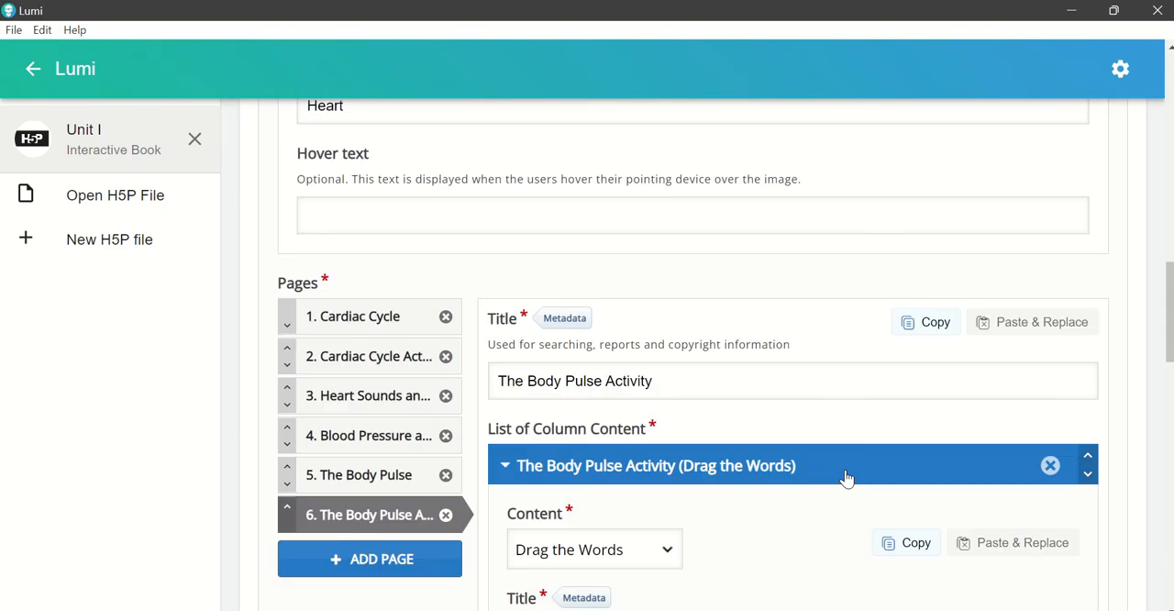
pyautogui.click(364, 345)
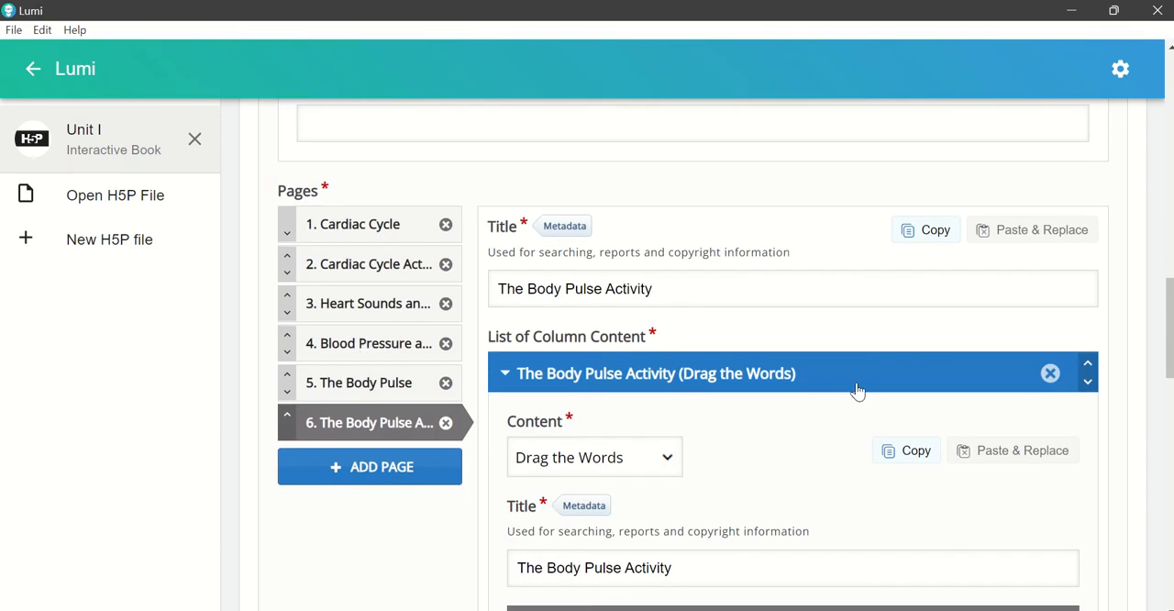
pyautogui.scroll(-3, 904, 421)
pyautogui.scroll(-10, 902, 421)
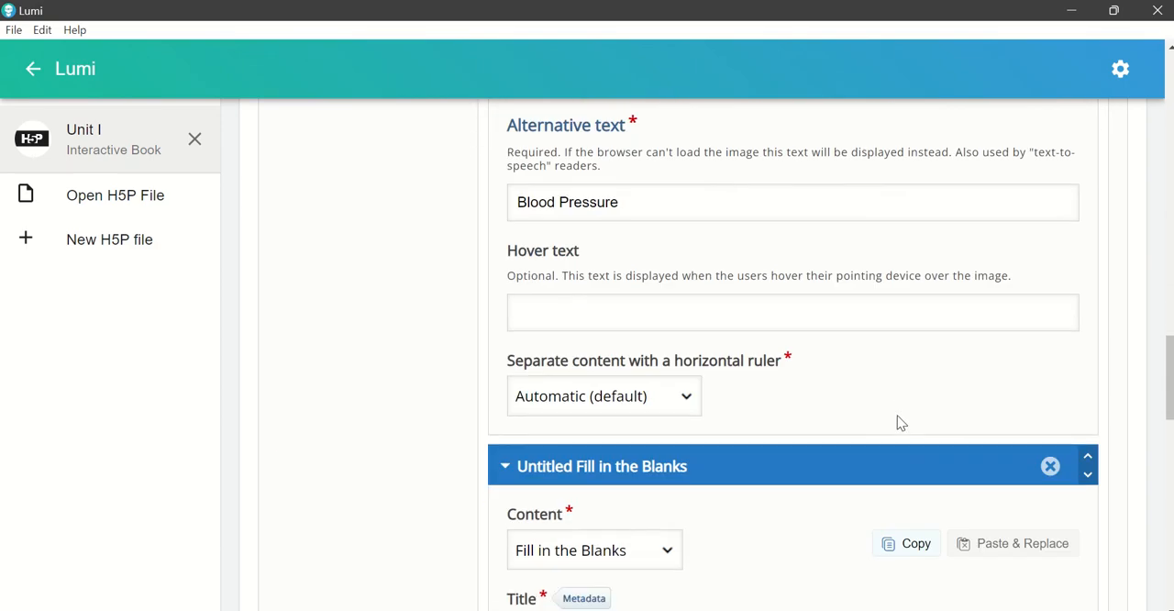
pyautogui.scroll(-8, 890, 419)
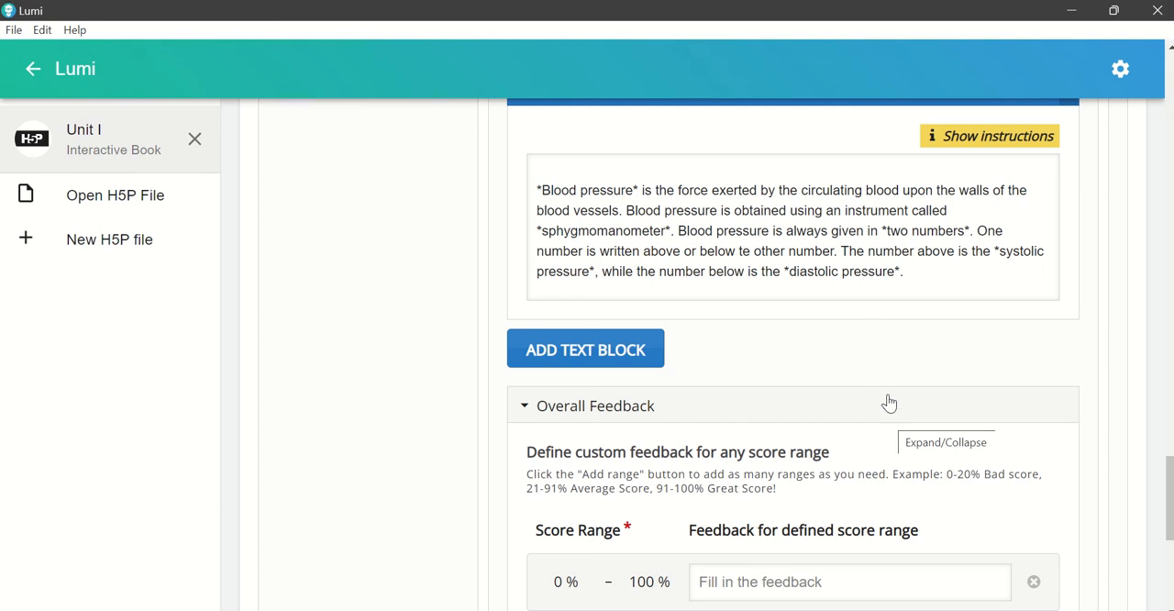
pyautogui.click(543, 195)
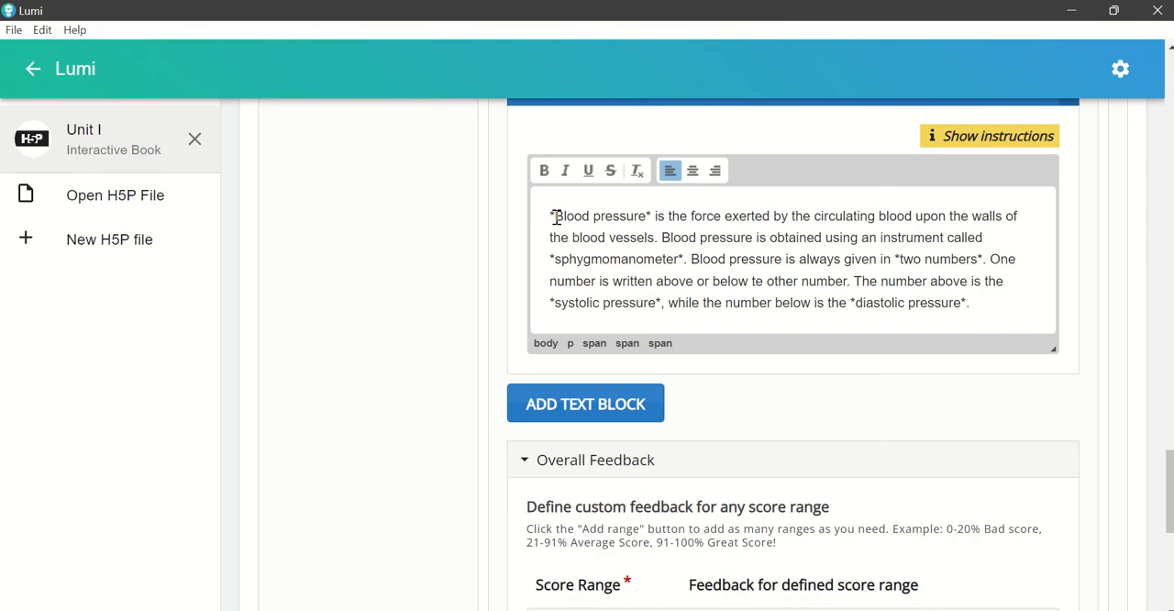
pyautogui.moveTo(555, 216); pyautogui.dragTo(645, 222)
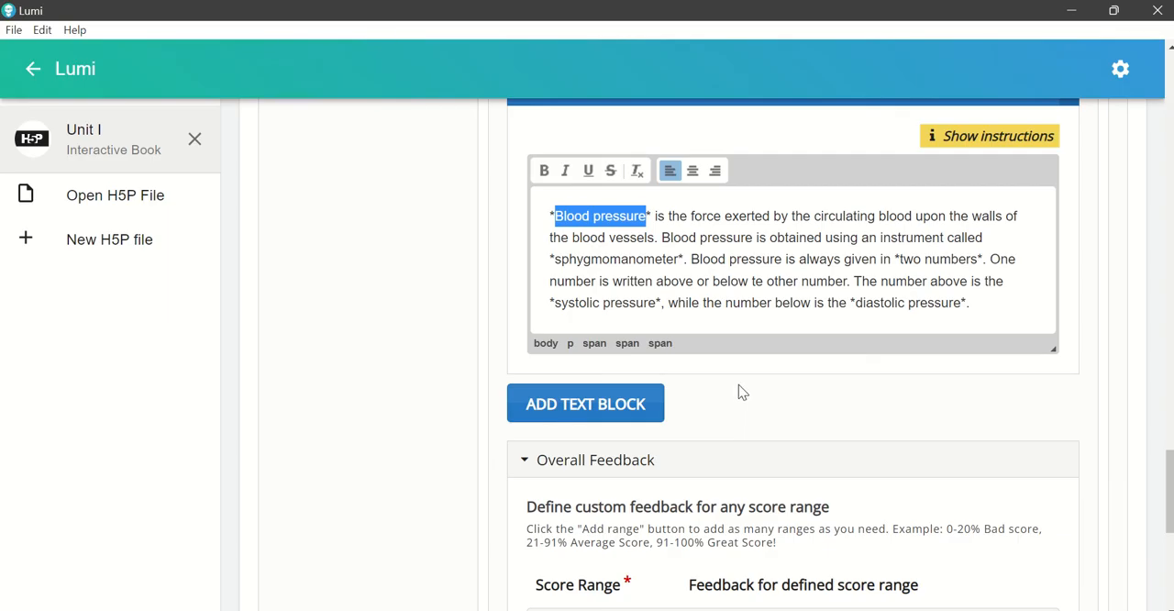
# Step: Turn off case sensitivity in the behavioural settings of the Fill in the Blanks activity
pyautogui.scroll(-5, 743, 393)
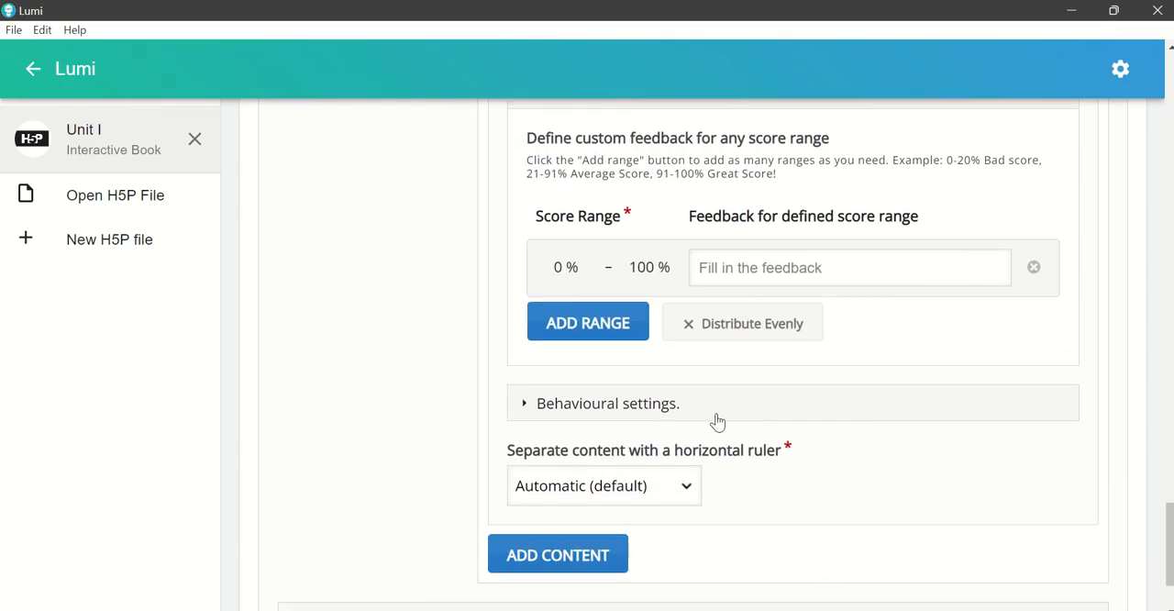
pyautogui.scroll(1, 712, 415)
pyautogui.scroll(-1, 705, 412)
pyautogui.click(627, 412)
pyautogui.scroll(-2, 633, 411)
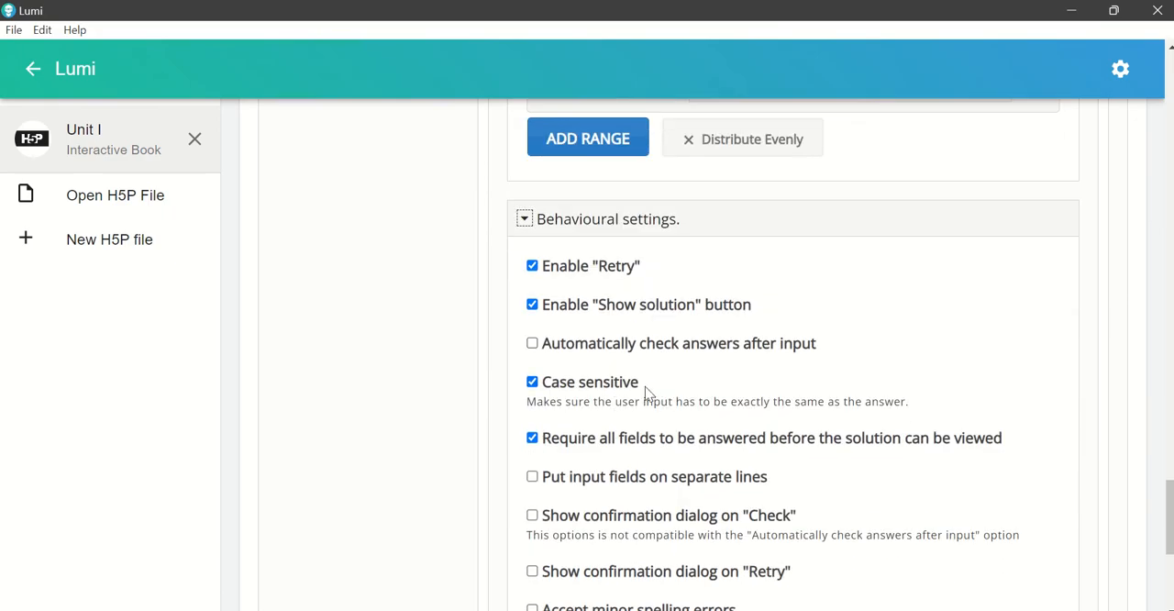
pyautogui.scroll(2, 645, 390)
pyautogui.scroll(-2, 645, 395)
pyautogui.click(533, 384)
pyautogui.scroll(1, 875, 450)
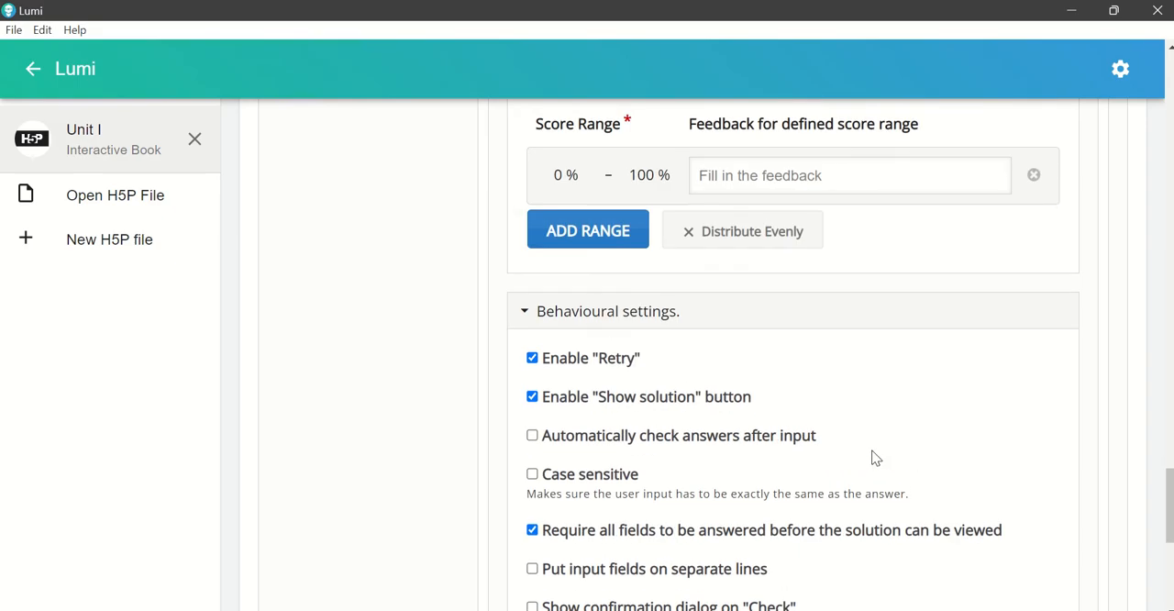
# Step: Review the fill-in-the-blanks text block and return to the book's preview at the Blood Pressure activity
pyautogui.scroll(9, 875, 457)
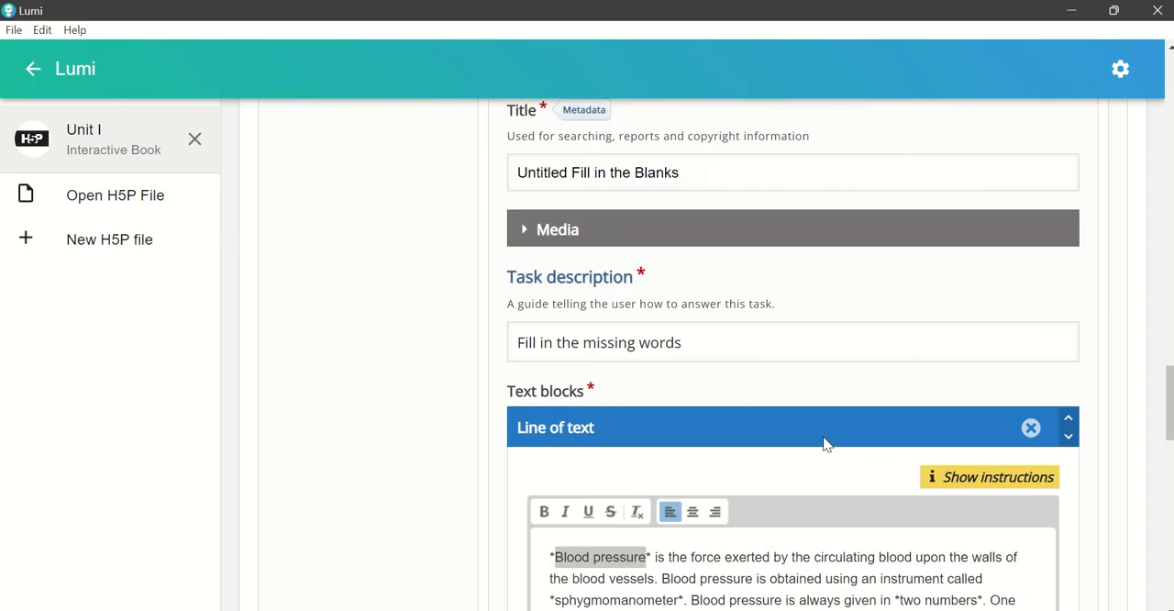
pyautogui.scroll(-2, 818, 437)
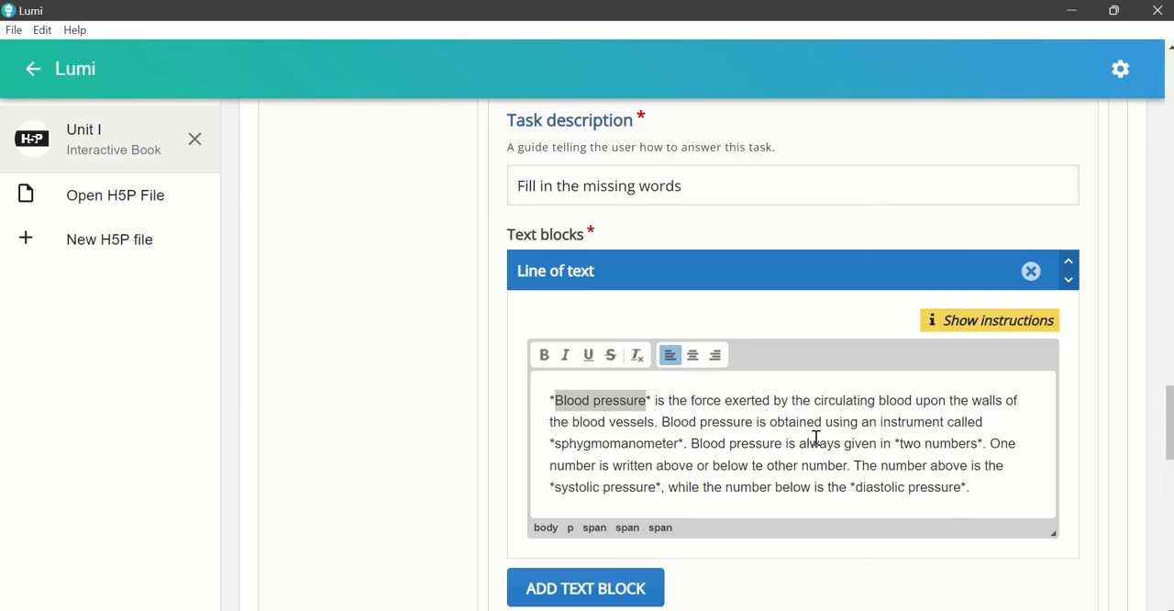
pyautogui.scroll(10, 816, 439)
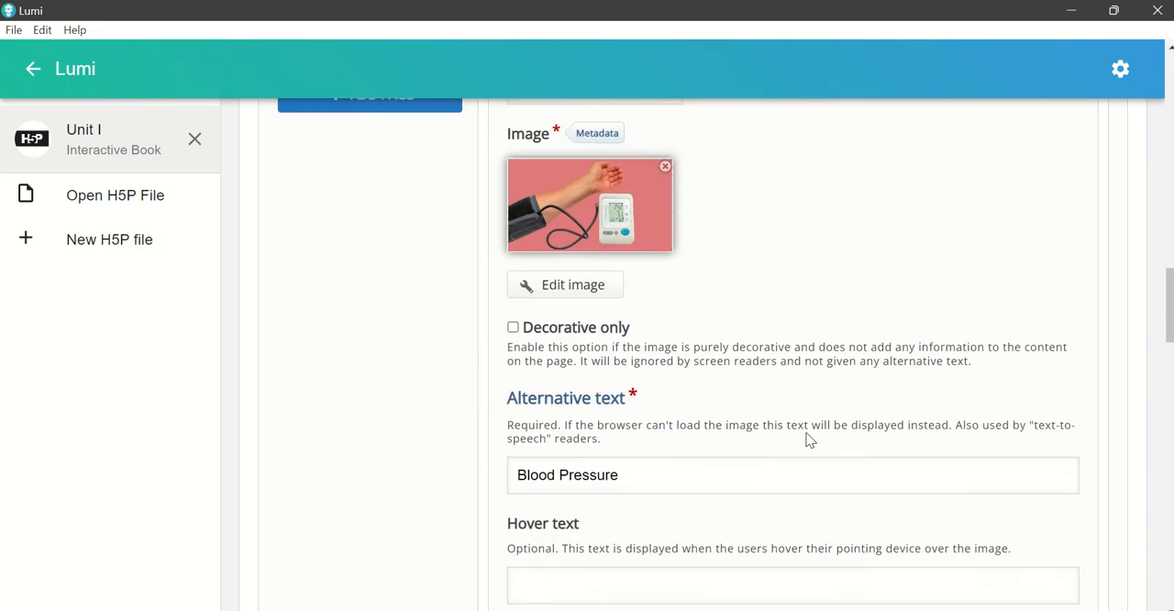
pyautogui.scroll(10, 545, 212)
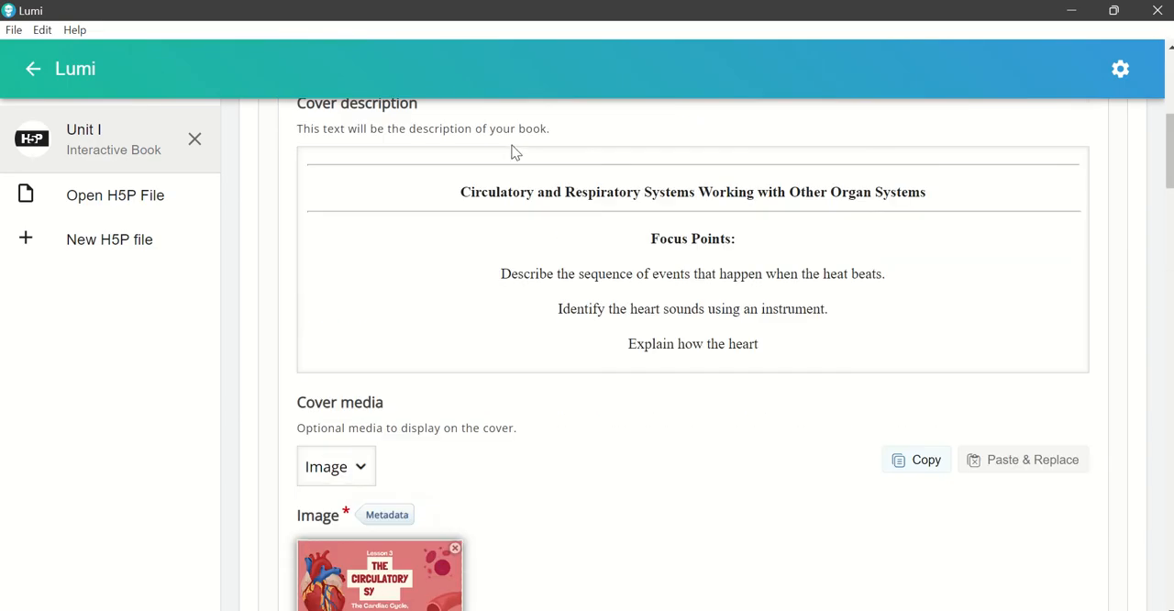
pyautogui.scroll(3, 495, 164)
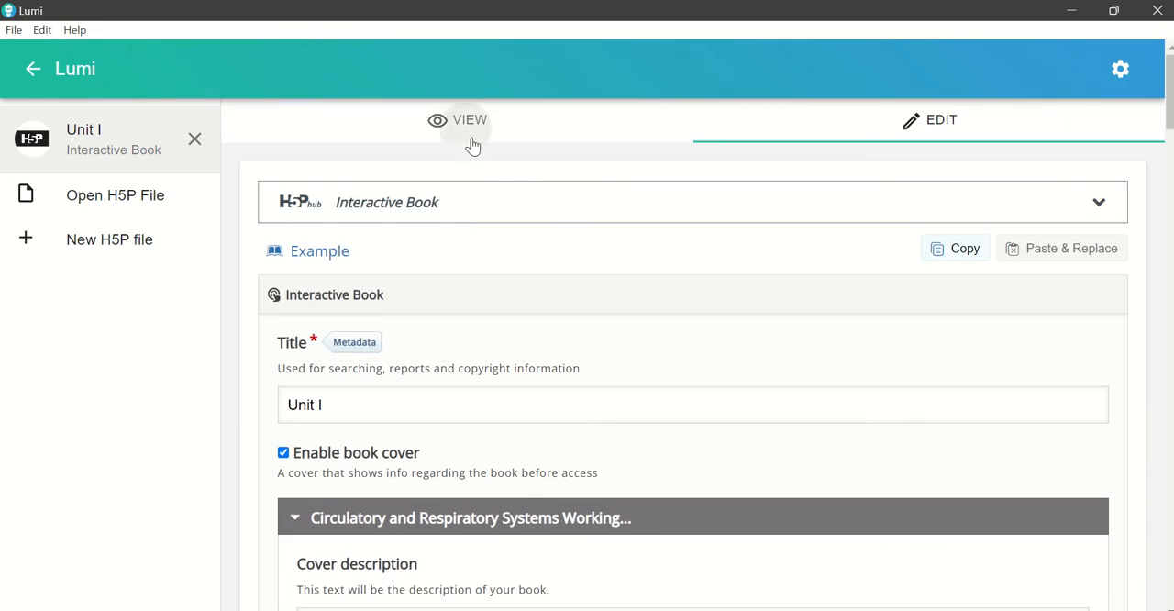
pyautogui.click(470, 137)
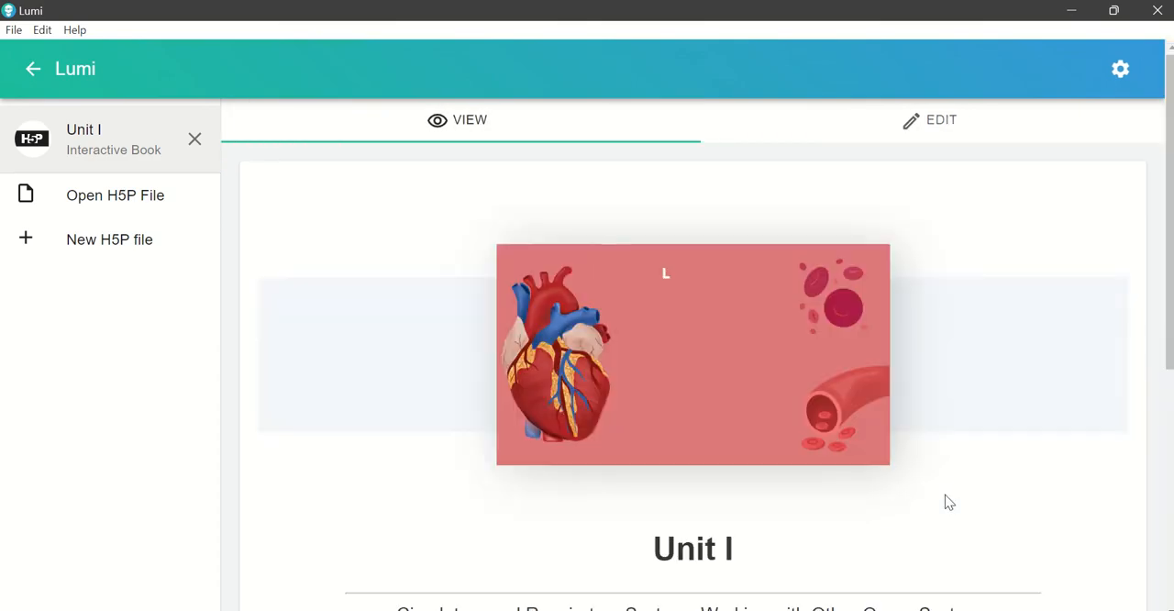
pyautogui.scroll(-2, 944, 495)
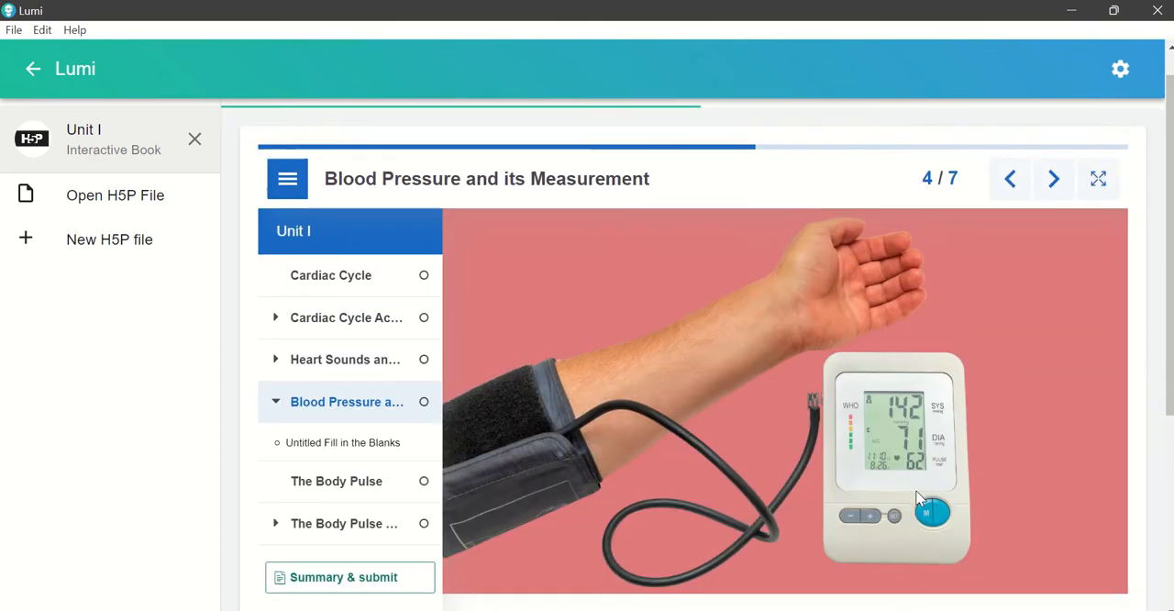
pyautogui.scroll(-3, 920, 498)
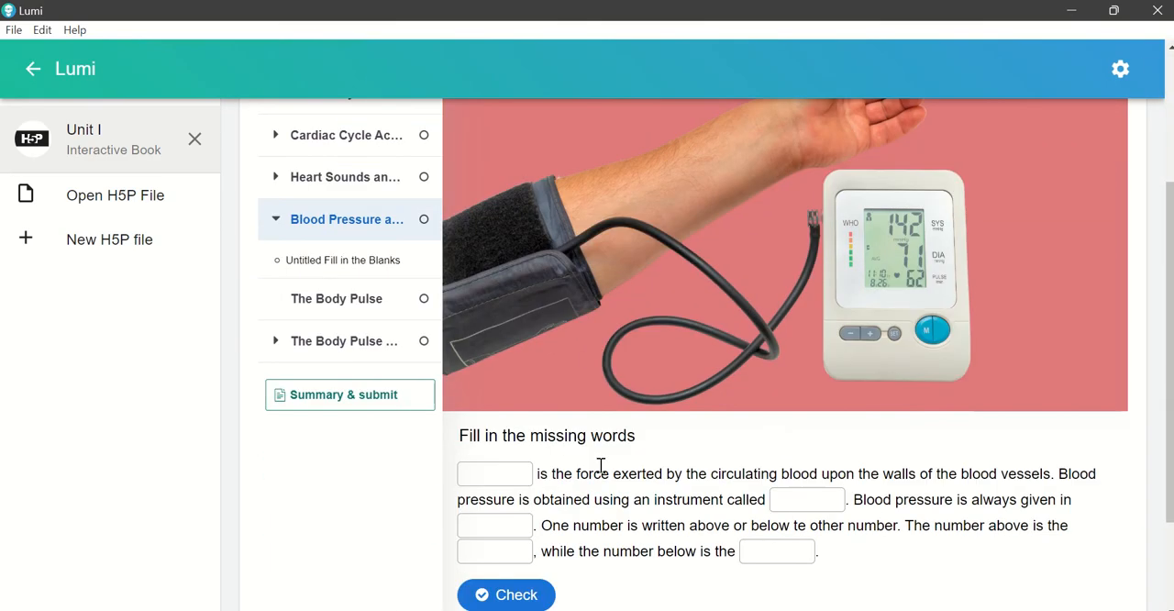
# Step: Fill only the first blank with lowercase "blood pressure" and check the answers
pyautogui.click(478, 477)
pyautogui.write('blo')
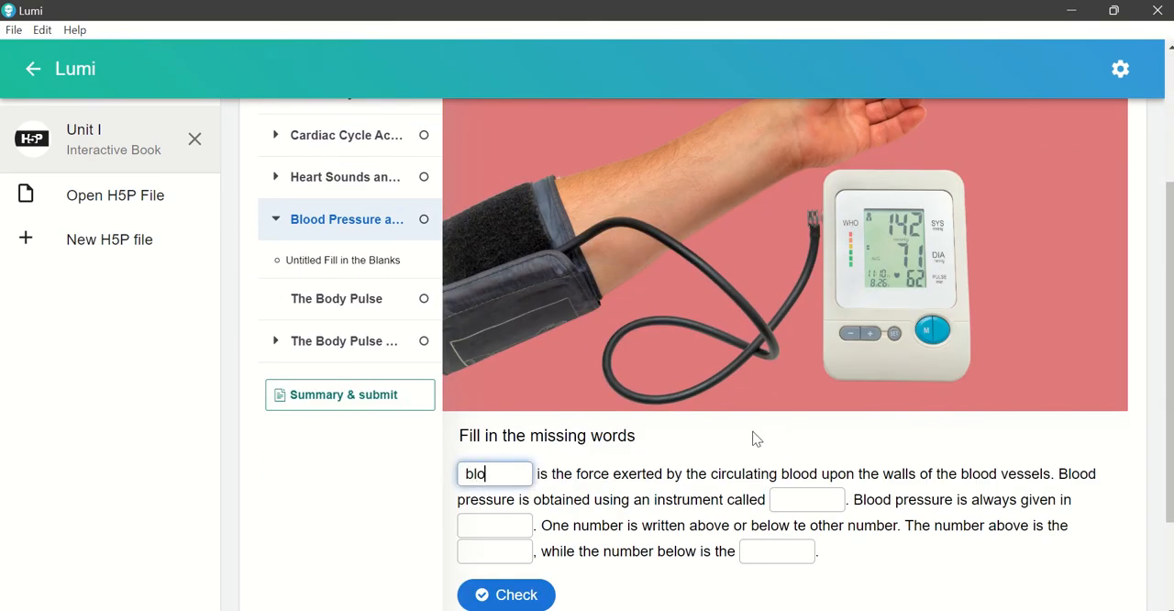
pyautogui.write('od su')
pyautogui.press('BackSpace')
pyautogui.press('BackSpace')
pyautogui.press('BackSpace')
pyautogui.write('pressure')
pyautogui.scroll(-1, 748, 436)
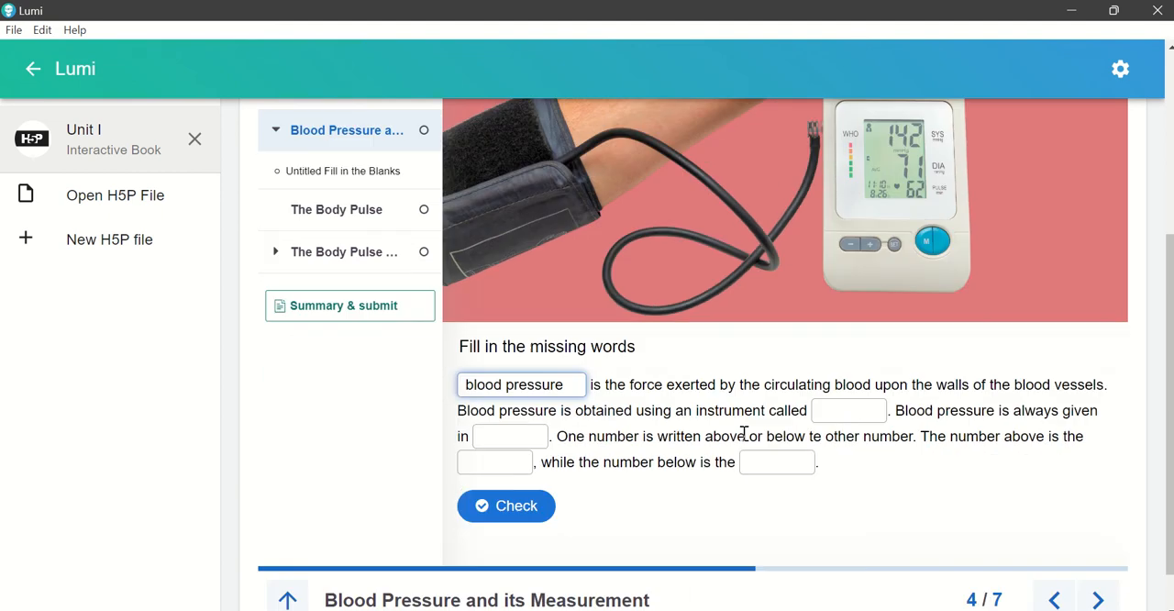
pyautogui.click(530, 512)
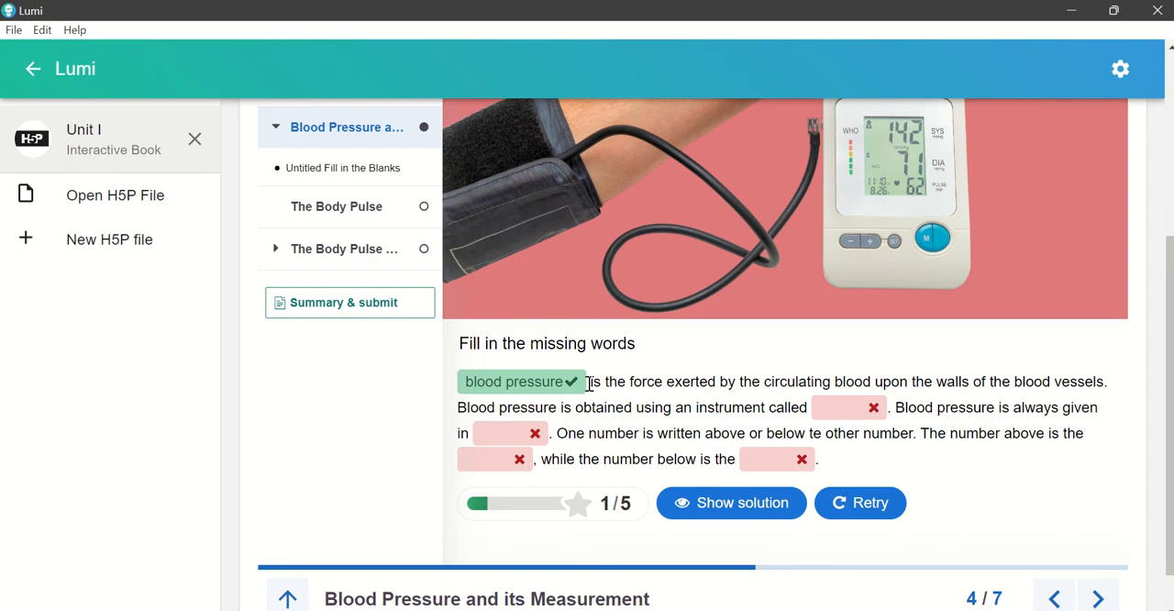
pyautogui.scroll(1, 483, 348)
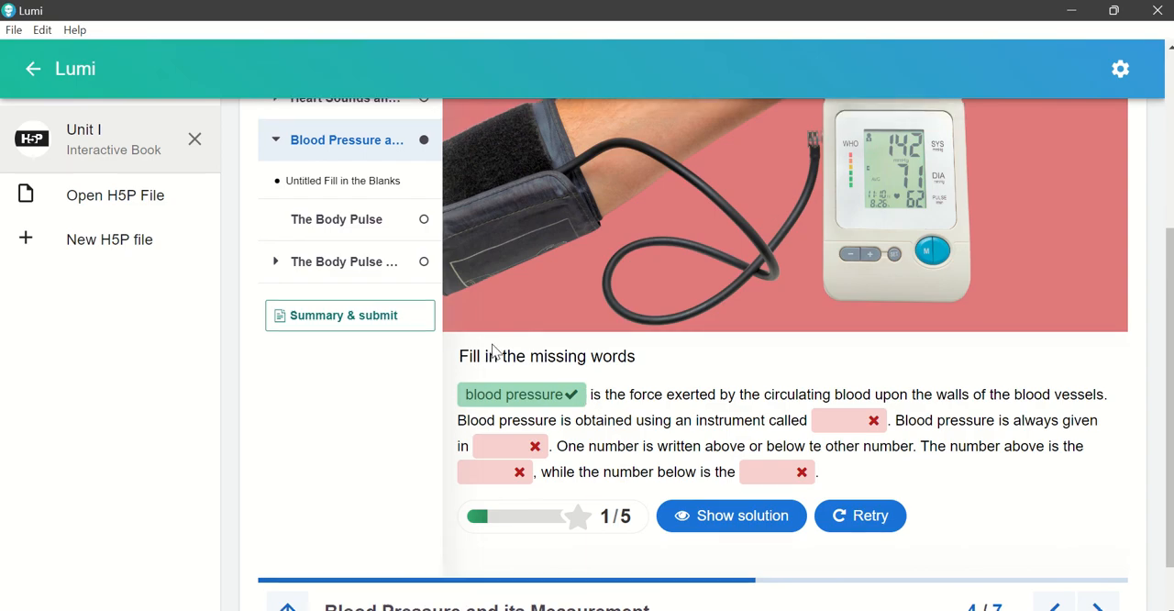
# Step: Open The Body Pulse page in the preview and view the hotspot descriptions for points 1, 2 and 3 on the head and neck
pyautogui.click(350, 301)
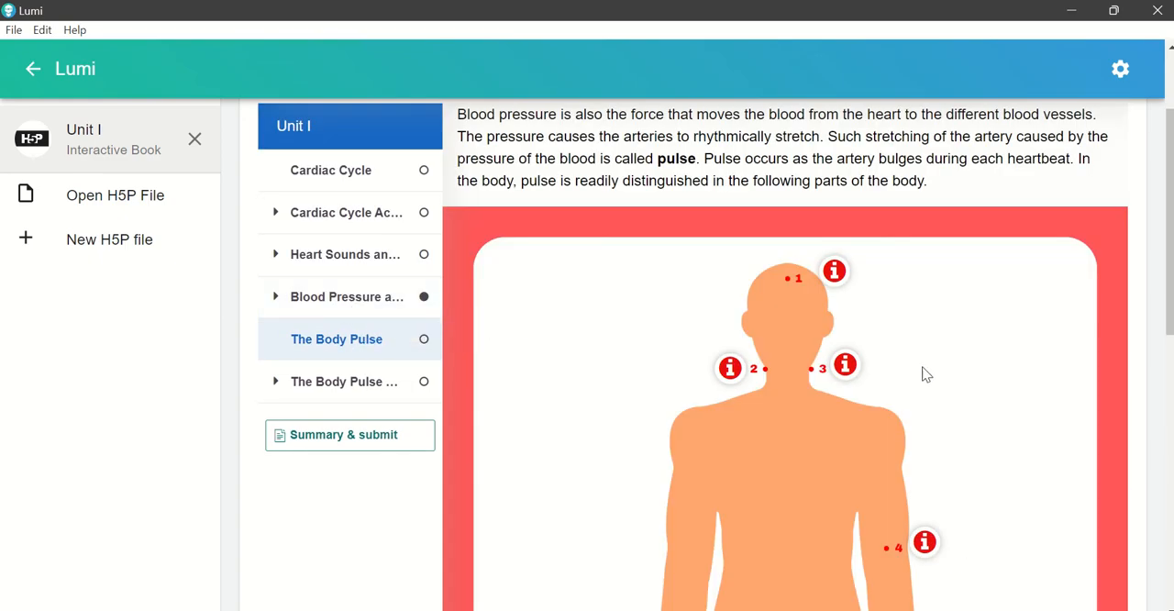
pyautogui.scroll(-1, 932, 367)
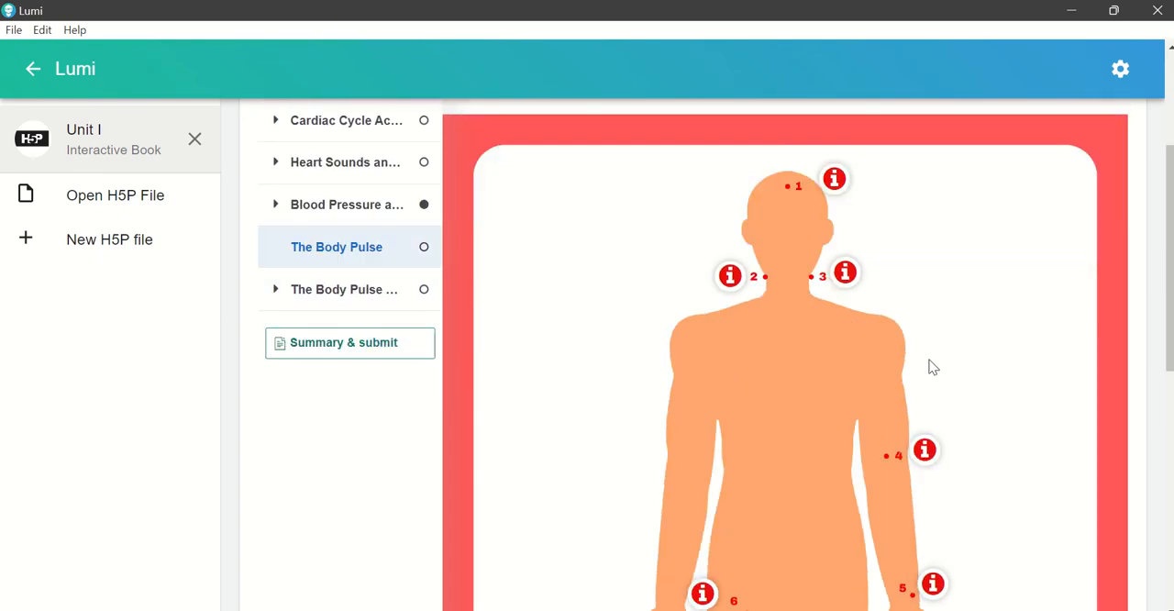
pyautogui.click(835, 181)
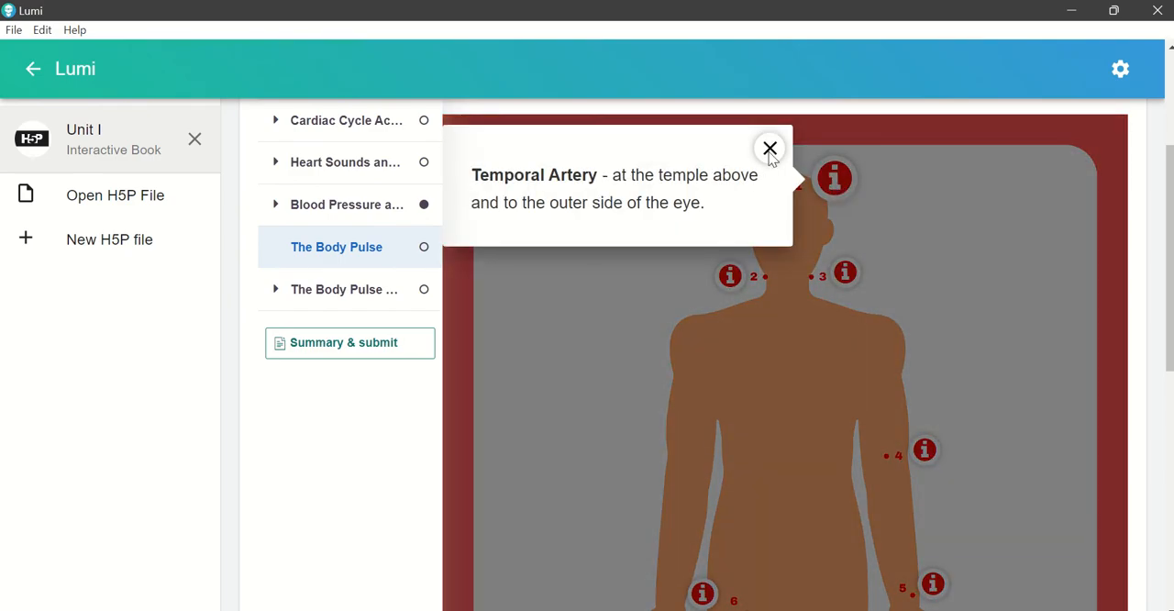
pyautogui.click(770, 148)
pyautogui.click(731, 277)
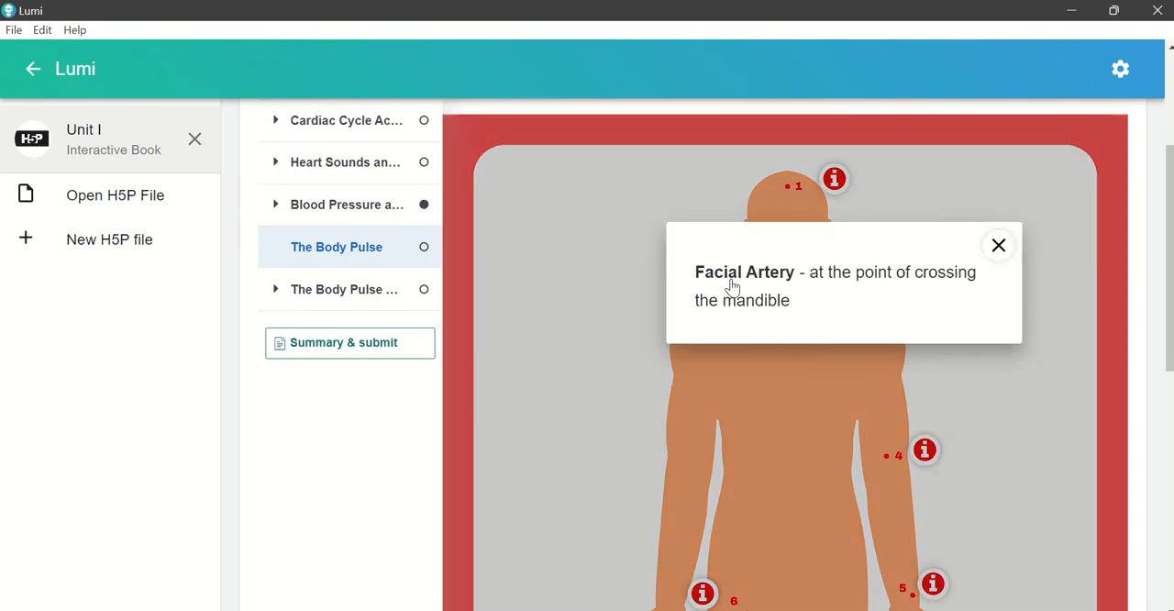
pyautogui.click(1105, 247)
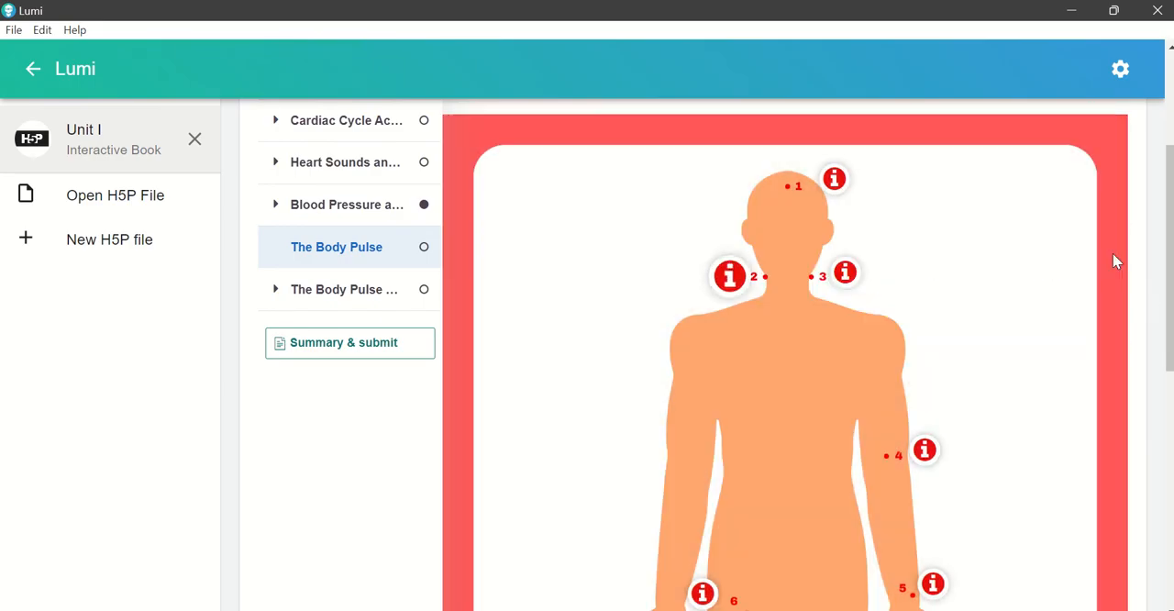
pyautogui.click(845, 273)
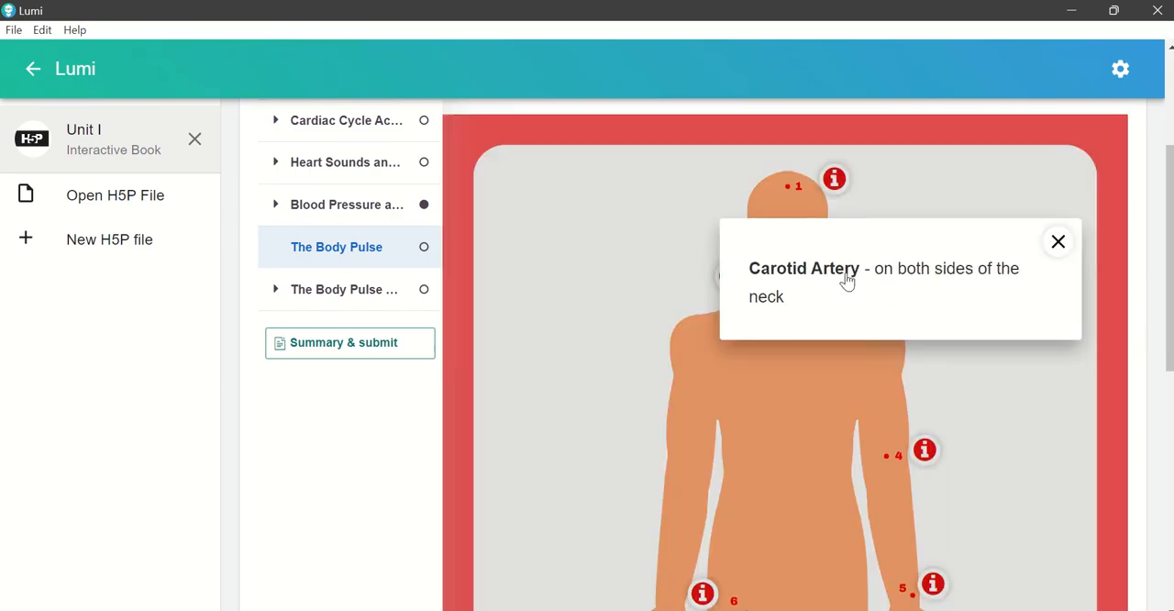
pyautogui.click(781, 242)
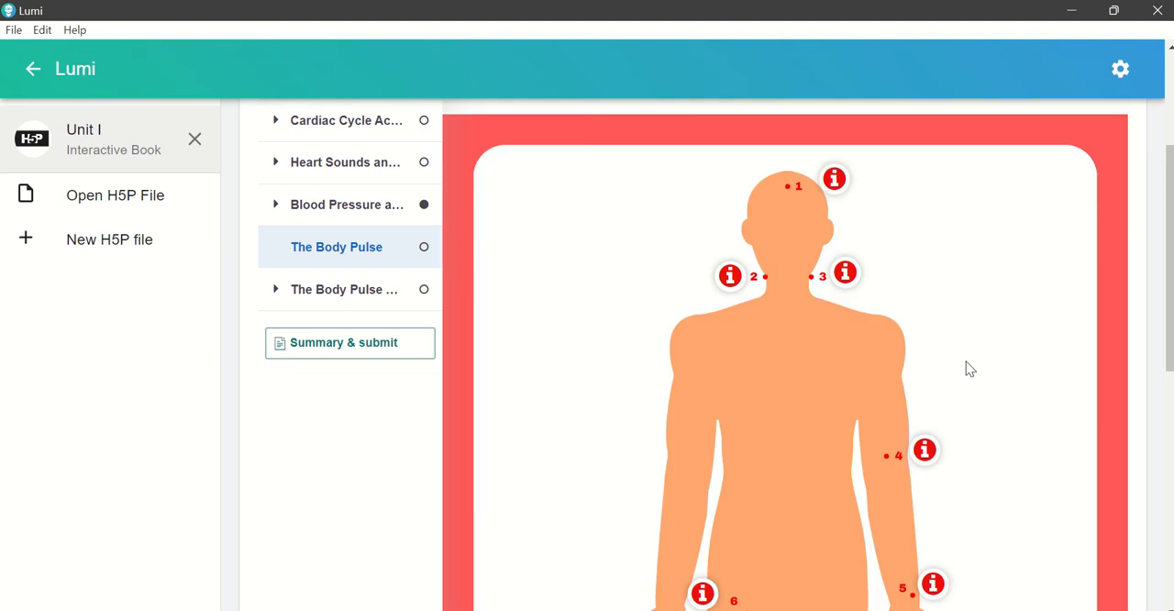
# Step: View the hotspot descriptions for point 7 at the knee, points 8 and 9 at the feet, and point 6 at the groin
pyautogui.scroll(-5, 963, 370)
pyautogui.scroll(1, 918, 357)
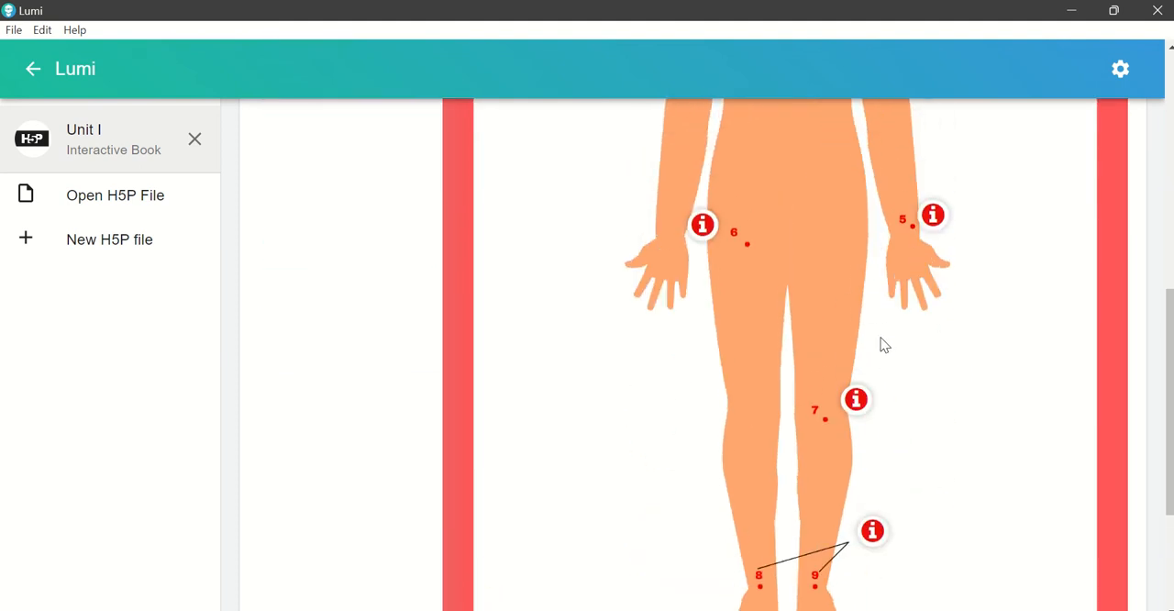
pyautogui.click(856, 400)
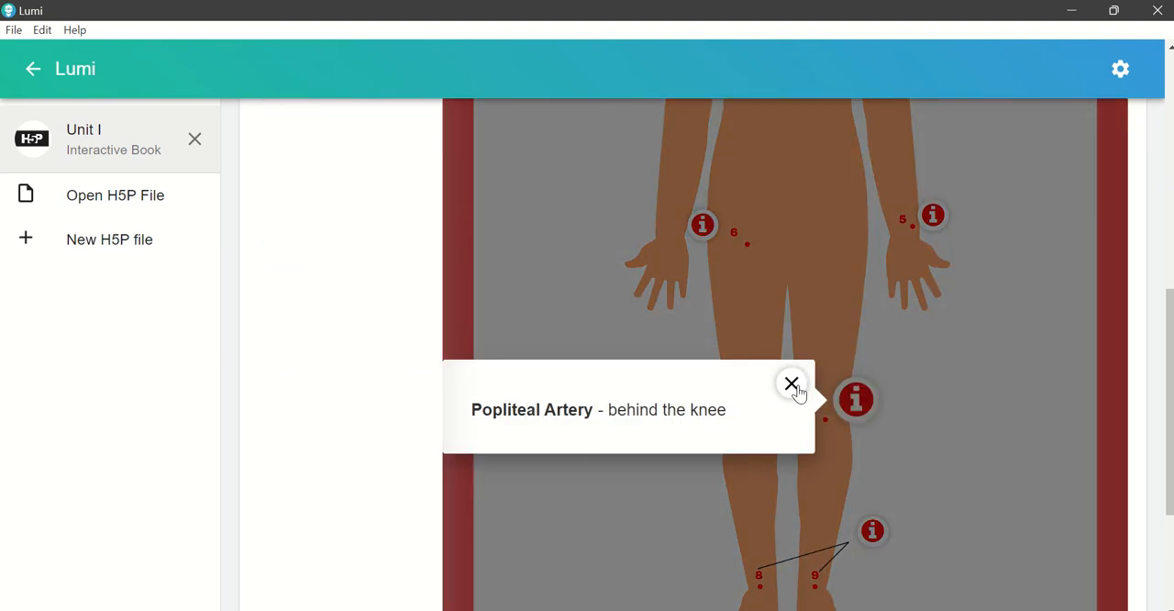
pyautogui.click(792, 385)
pyautogui.click(873, 530)
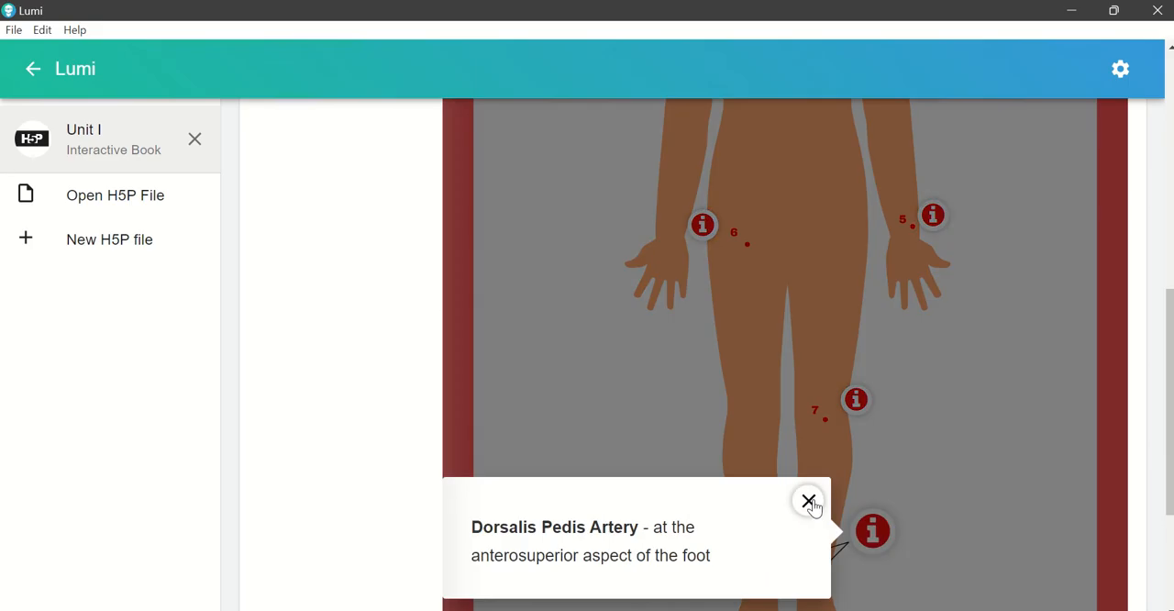
pyautogui.click(808, 502)
pyautogui.click(703, 225)
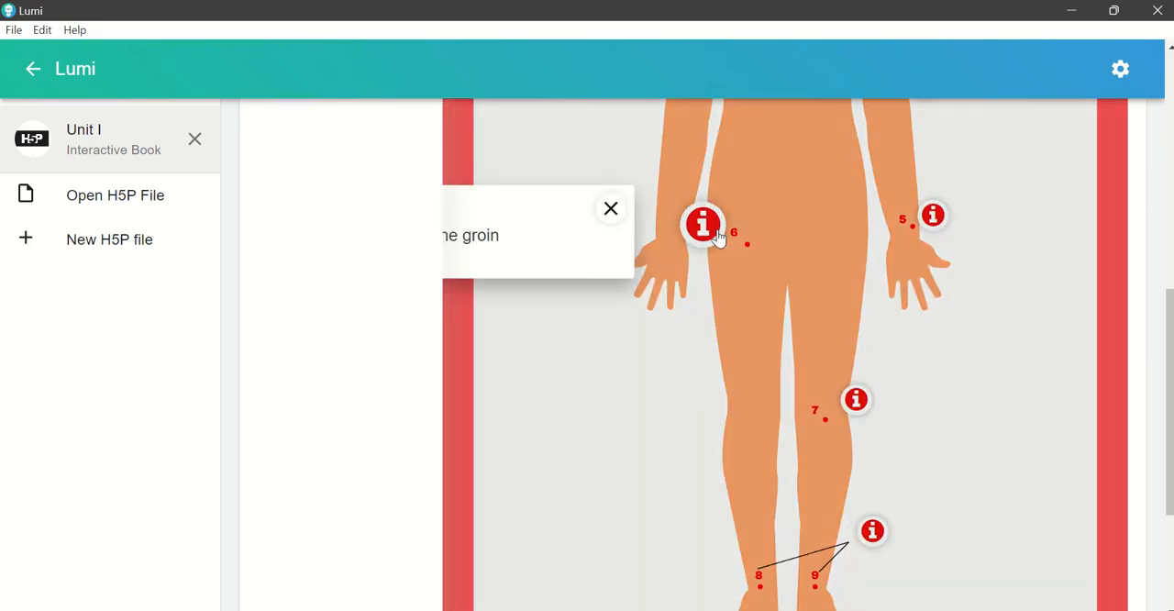
pyautogui.click(1105, 211)
pyautogui.scroll(10, 478, 296)
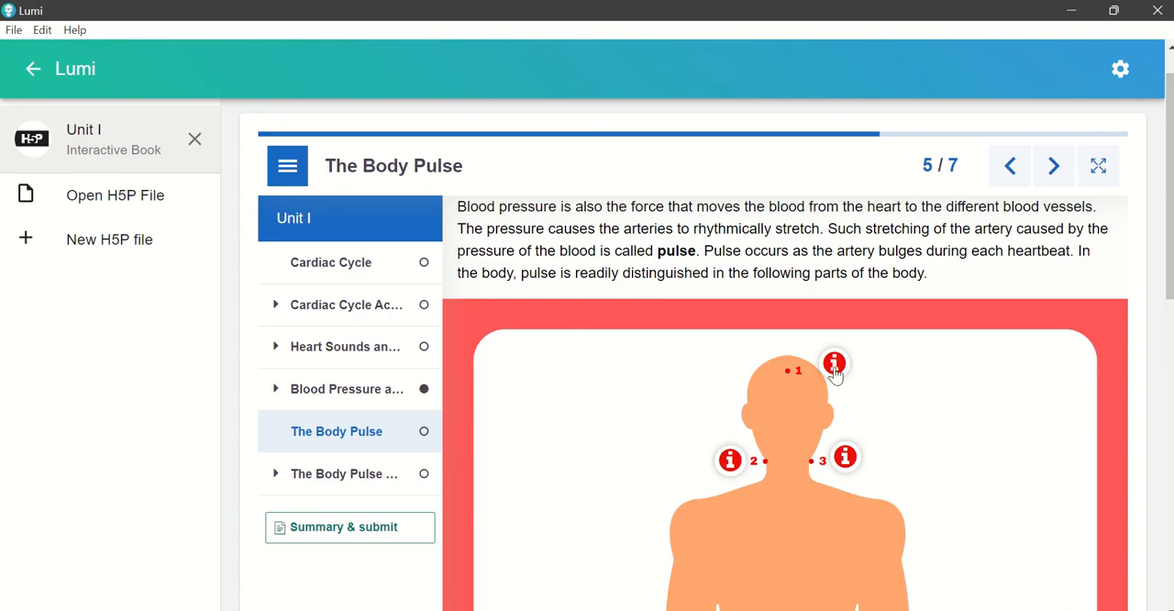
pyautogui.scroll(-1, 800, 398)
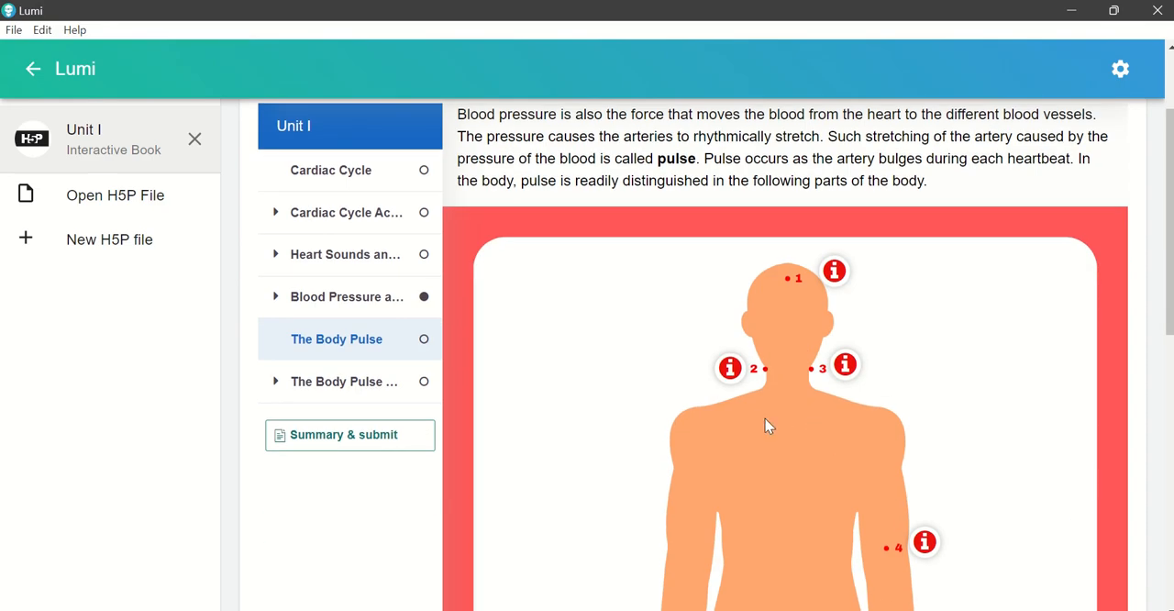
# Step: In The Body Pulse Activity, place Temporal Artery, Femoral Artery, Facial Artery and Dorsalis Pedis Artery in blanks 1 to 4
pyautogui.click(327, 382)
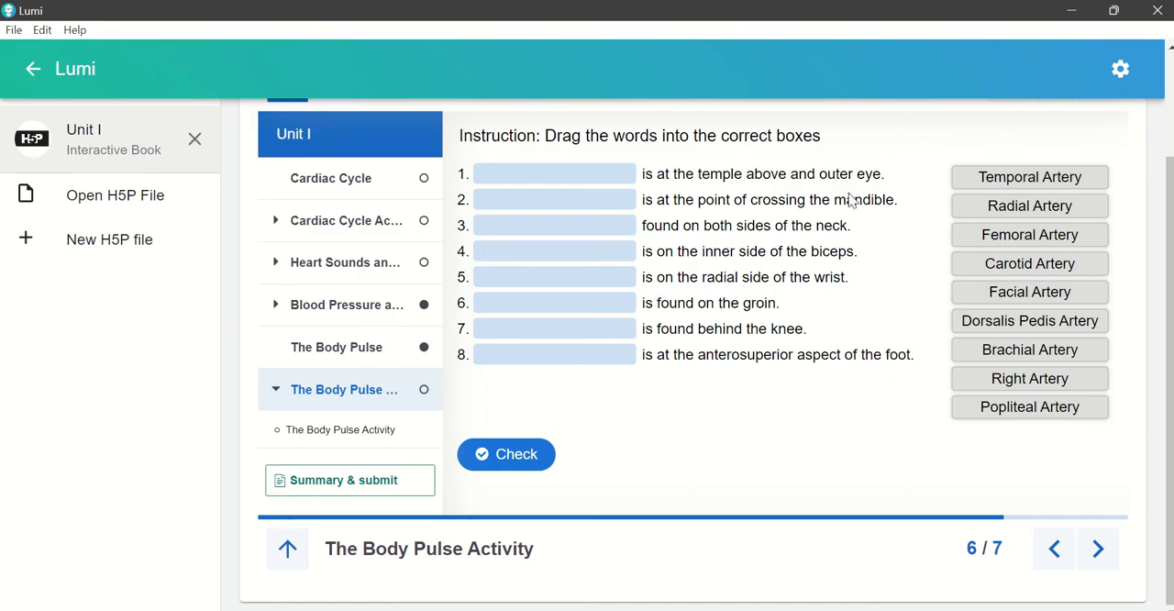
pyautogui.click(992, 180)
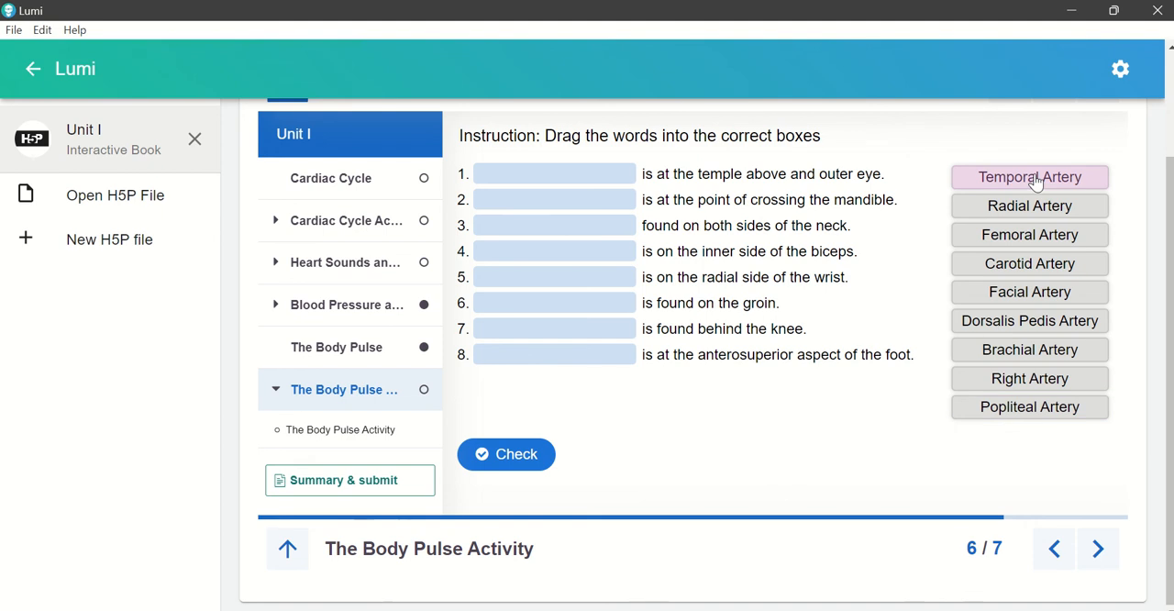
pyautogui.moveTo(1035, 181); pyautogui.dragTo(556, 179)
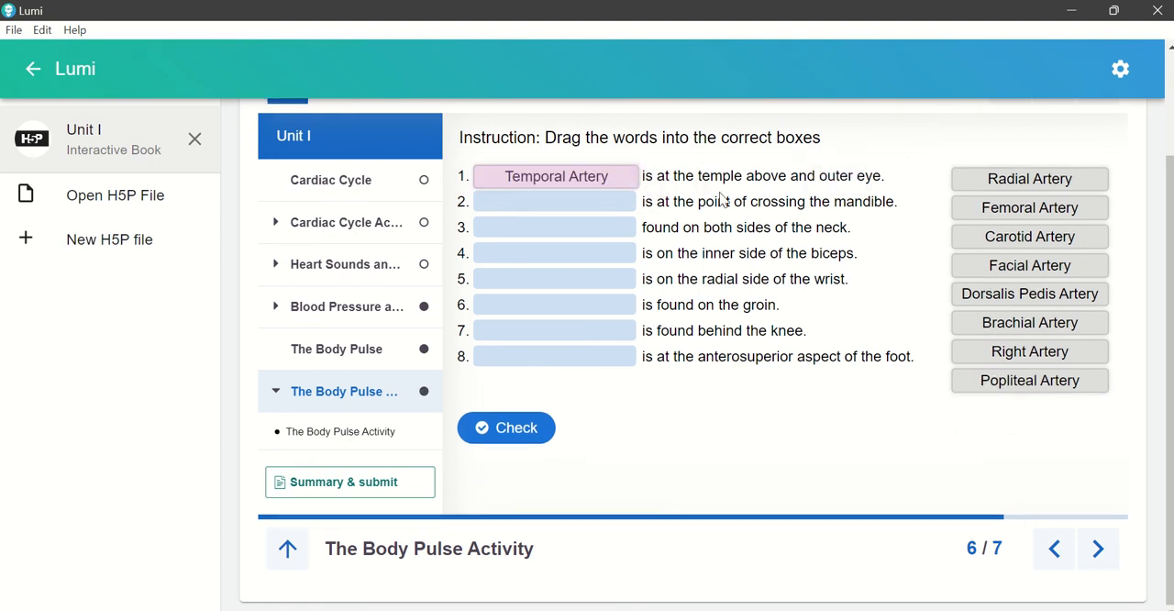
pyautogui.moveTo(1036, 209); pyautogui.dragTo(557, 205)
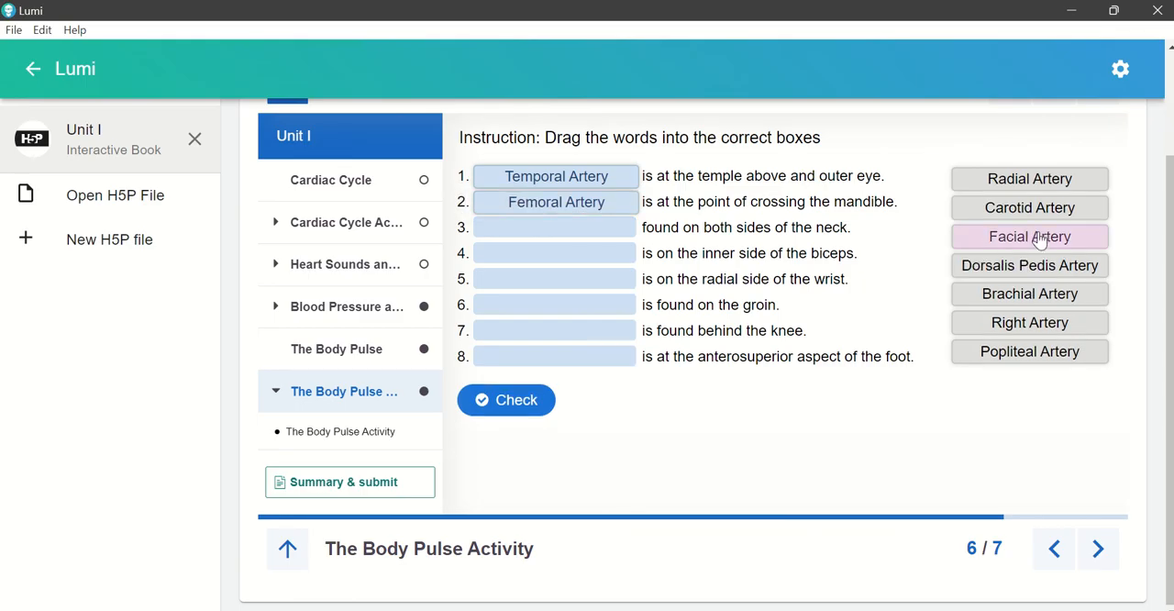
pyautogui.moveTo(1040, 236); pyautogui.dragTo(555, 229)
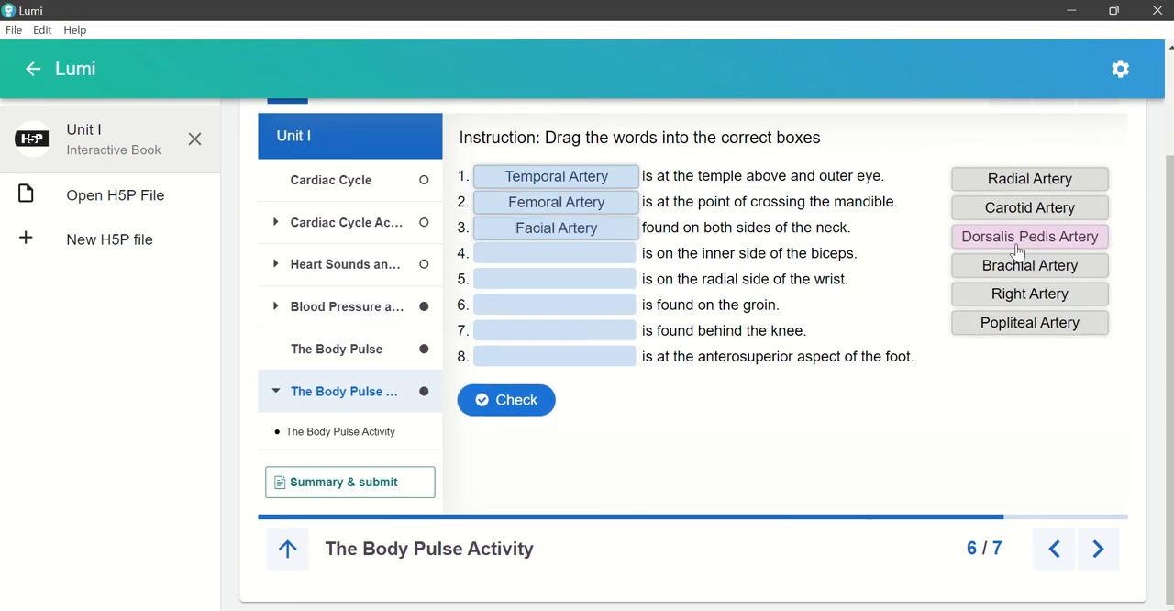
pyautogui.moveTo(1014, 239); pyautogui.dragTo(550, 255)
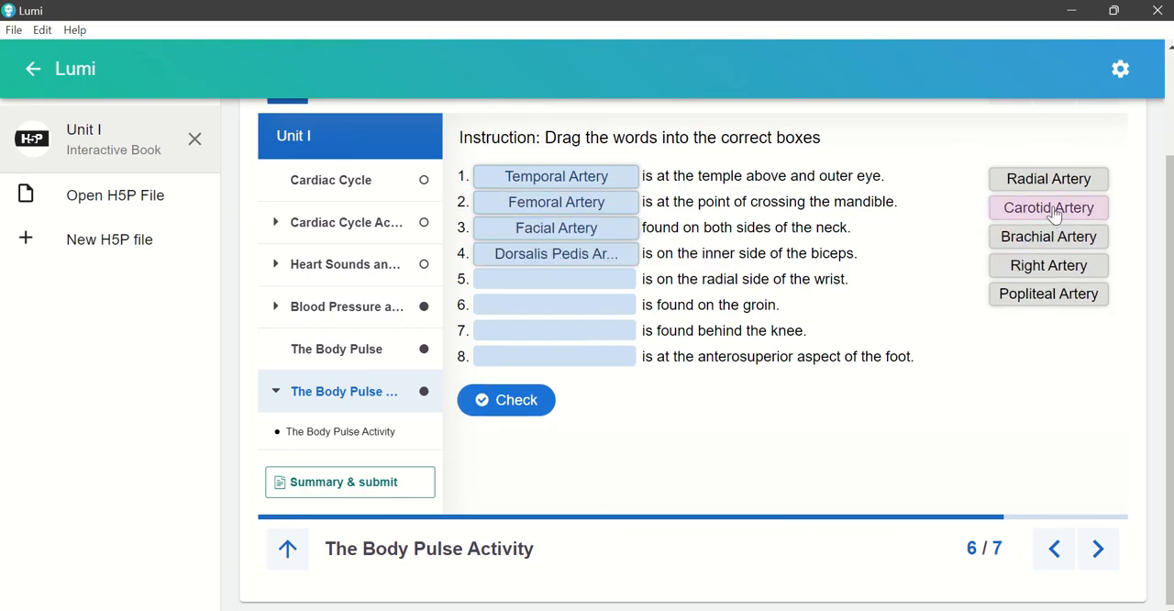
# Step: Place Carotid Artery, Right Artery, Popliteal Artery and Brachial Artery in blanks 5 to 8, in that order
pyautogui.moveTo(1046, 209); pyautogui.dragTo(556, 281)
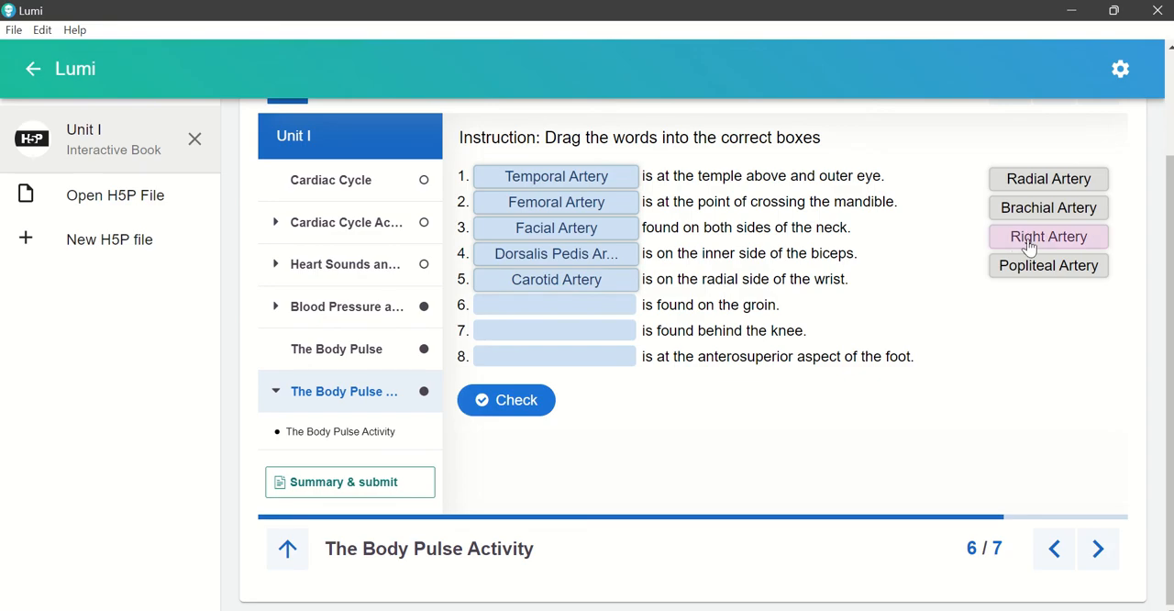
pyautogui.moveTo(1022, 240); pyautogui.dragTo(566, 322)
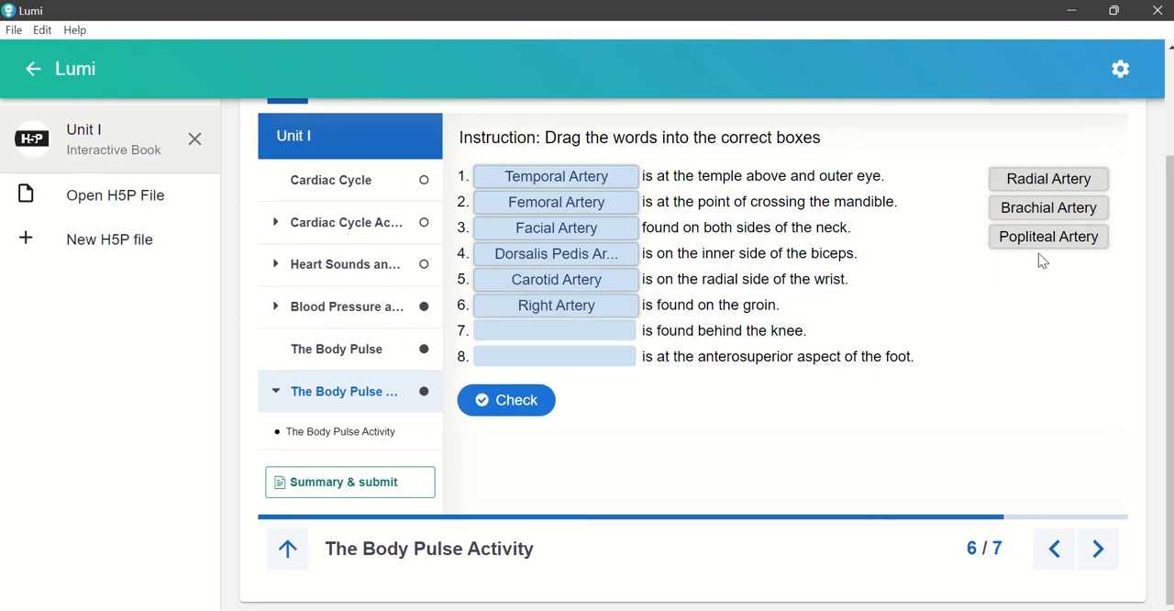
pyautogui.moveTo(1046, 241); pyautogui.dragTo(556, 331)
pyautogui.moveTo(1019, 210); pyautogui.dragTo(556, 359)
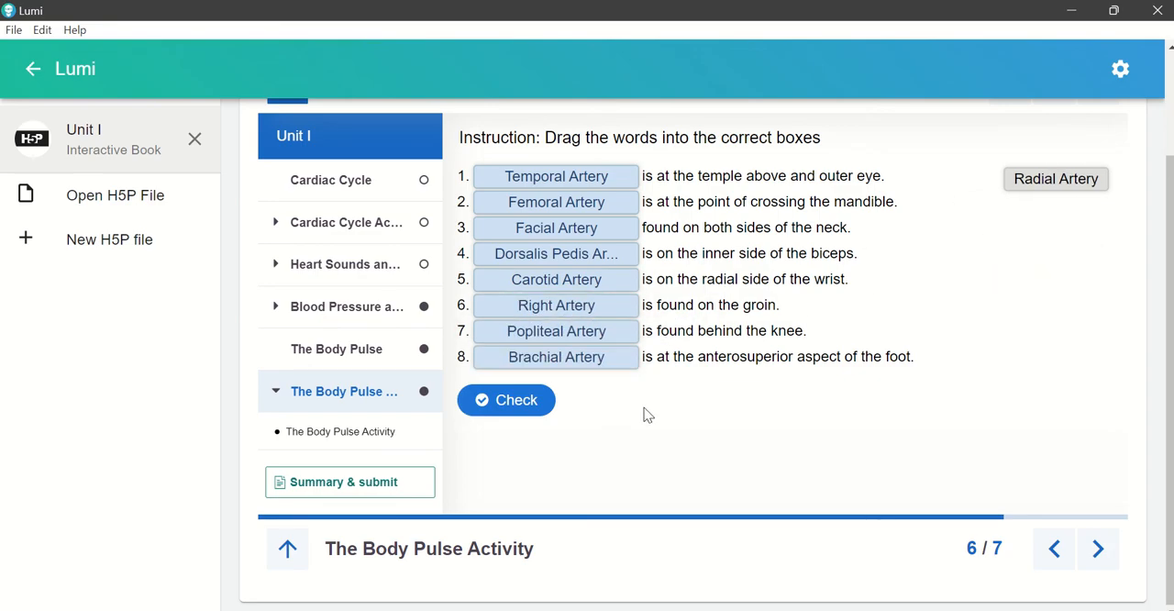
# Step: Check the answers of The Body Pulse Activity and go on to the book's Summary page
pyautogui.click(539, 411)
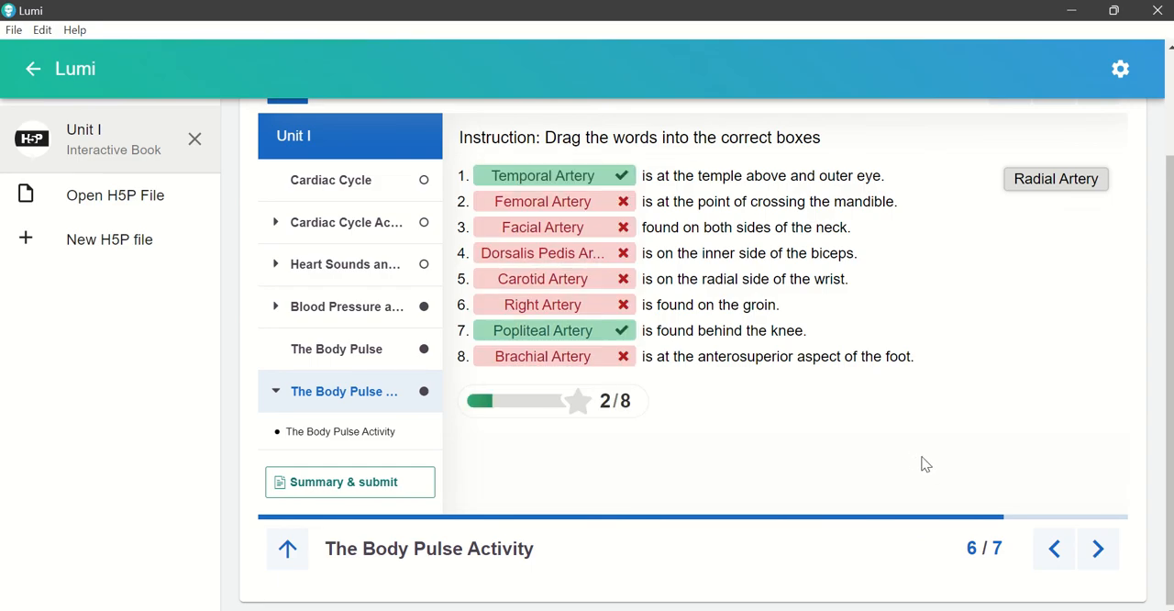
pyautogui.click(1099, 550)
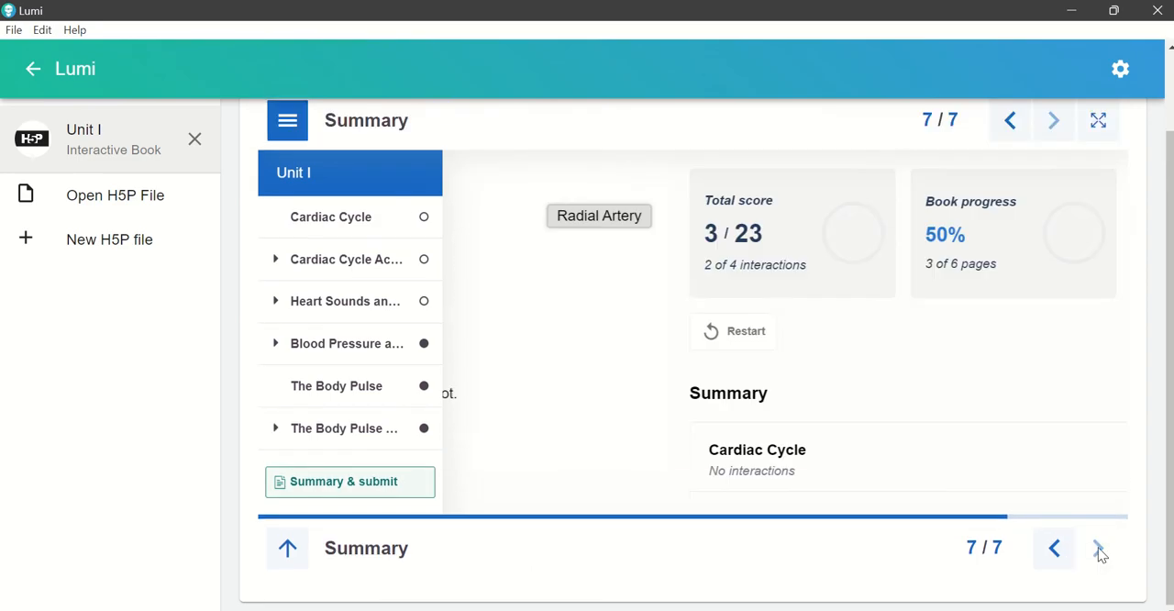